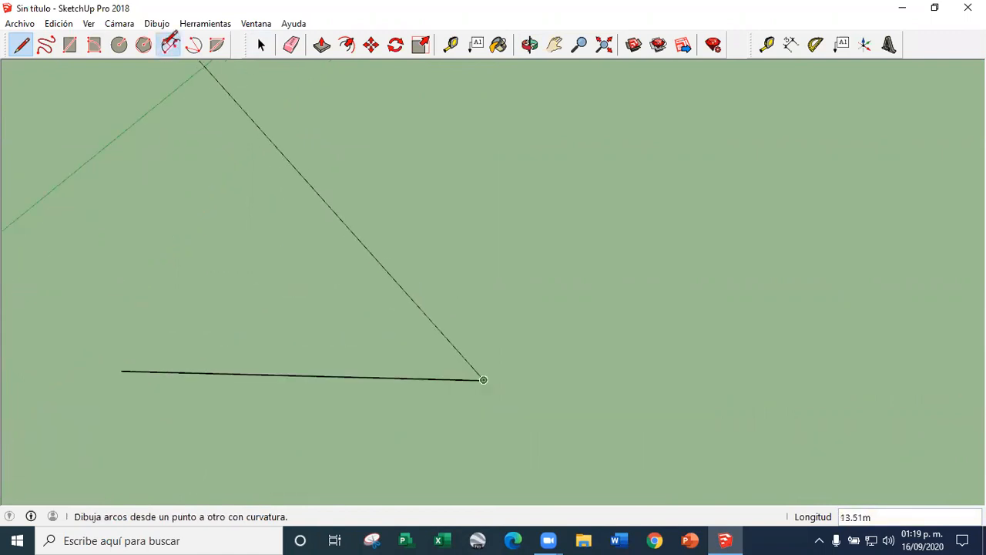
# Close the straight line with a two-point arc and extrude the enclosed face upward about 2.27 m
pyautogui.press('a')
pyautogui.scroll(-1, 158, 245)
pyautogui.click(143, 308)
pyautogui.click(407, 313)
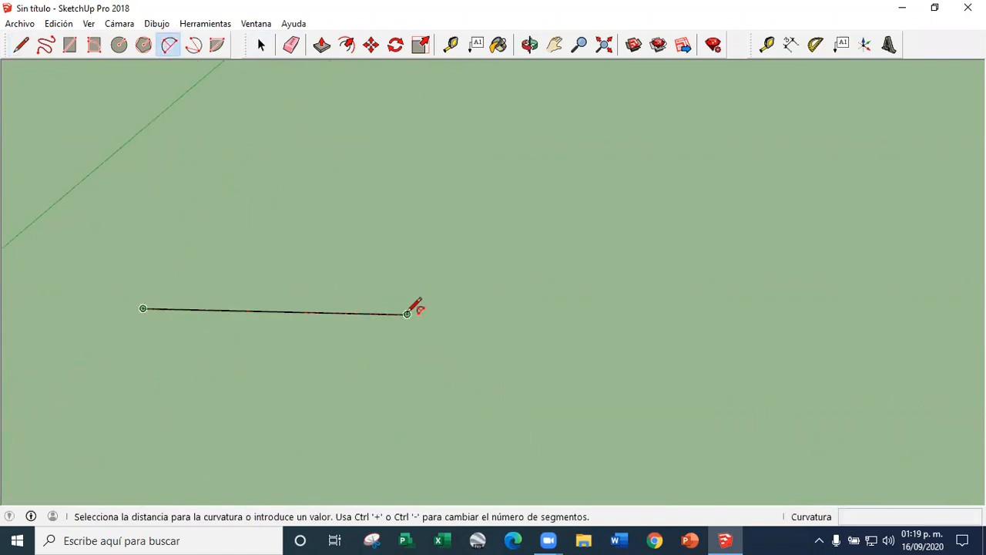
pyautogui.click(310, 343)
pyautogui.click(322, 45)
pyautogui.moveTo(272, 331); pyautogui.dragTo(278, 209)
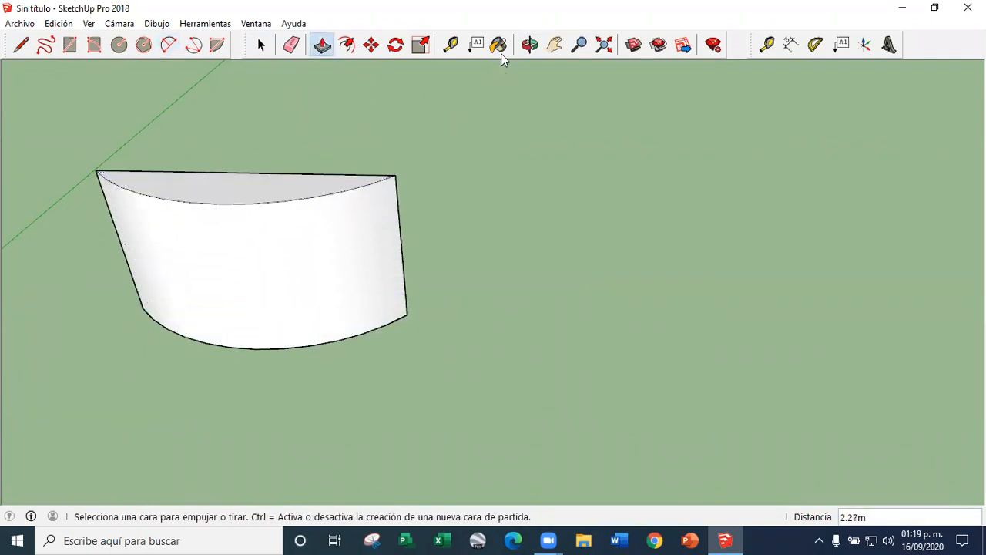
# Choose the black-and-white checkered tile from the Baldosa material collection for painting
pyautogui.click(554, 44)
pyautogui.moveTo(419, 244); pyautogui.dragTo(419, 278)
pyautogui.scroll(-2, 418, 275)
pyautogui.moveTo(413, 255); pyautogui.dragTo(421, 289, button='middle')
pyautogui.click(498, 45)
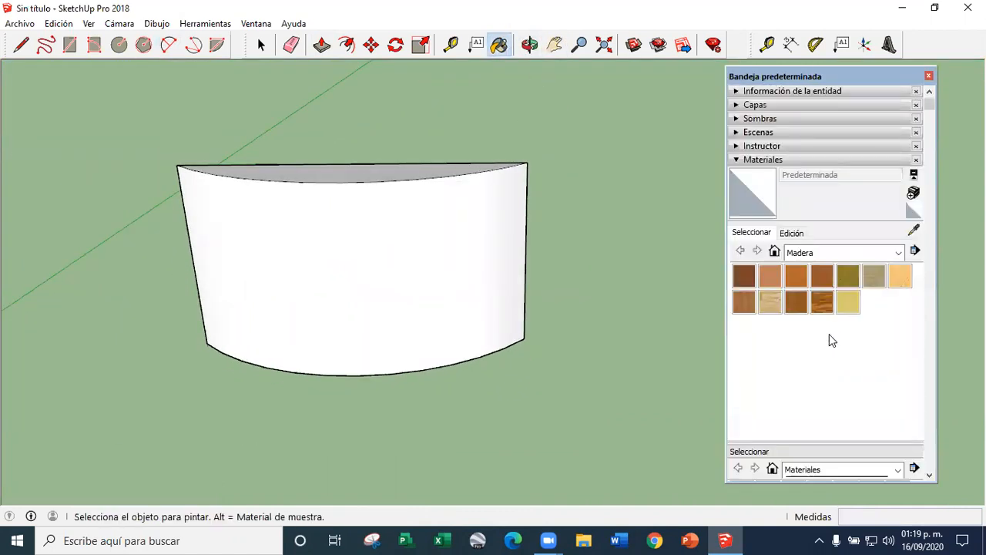
pyautogui.click(879, 252)
pyautogui.scroll(1, 840, 339)
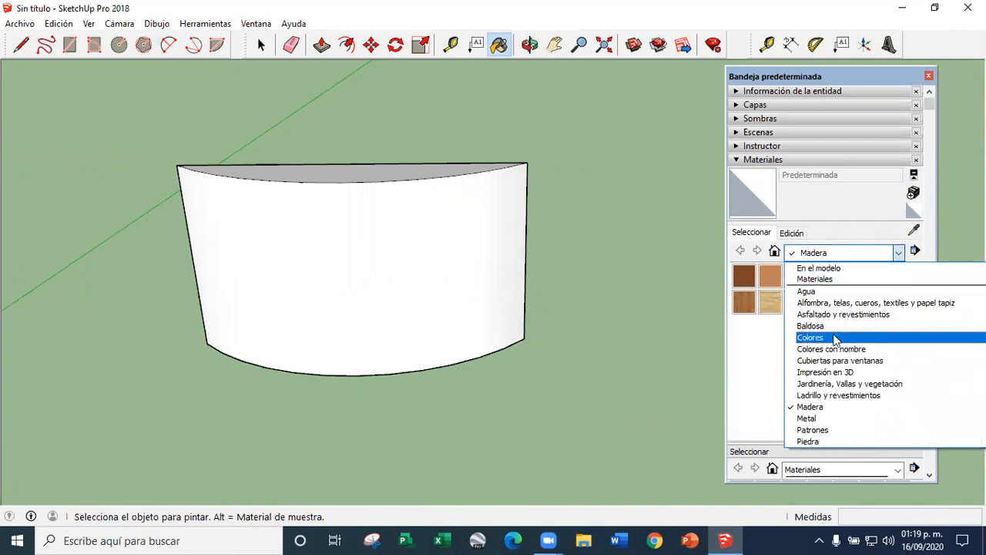
pyautogui.click(823, 326)
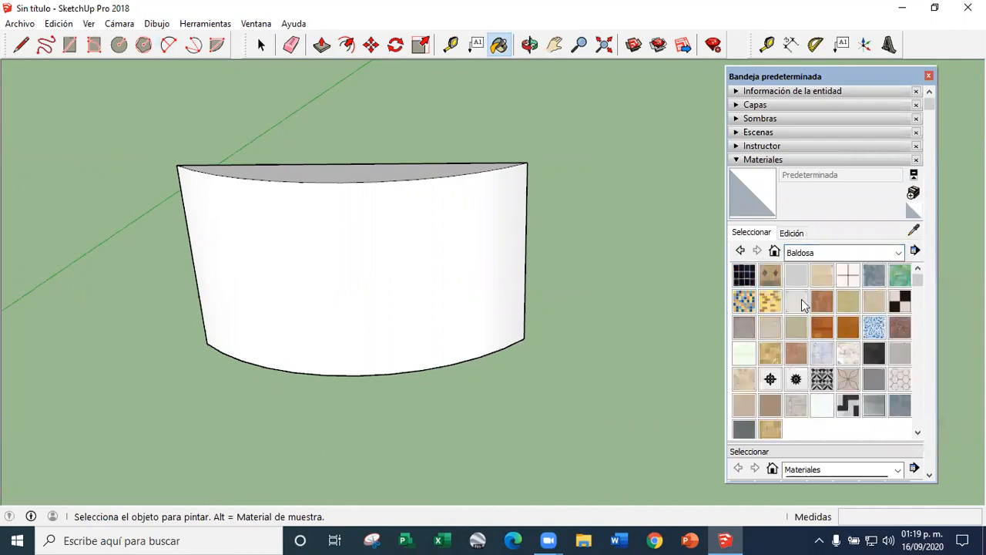
pyautogui.click(900, 303)
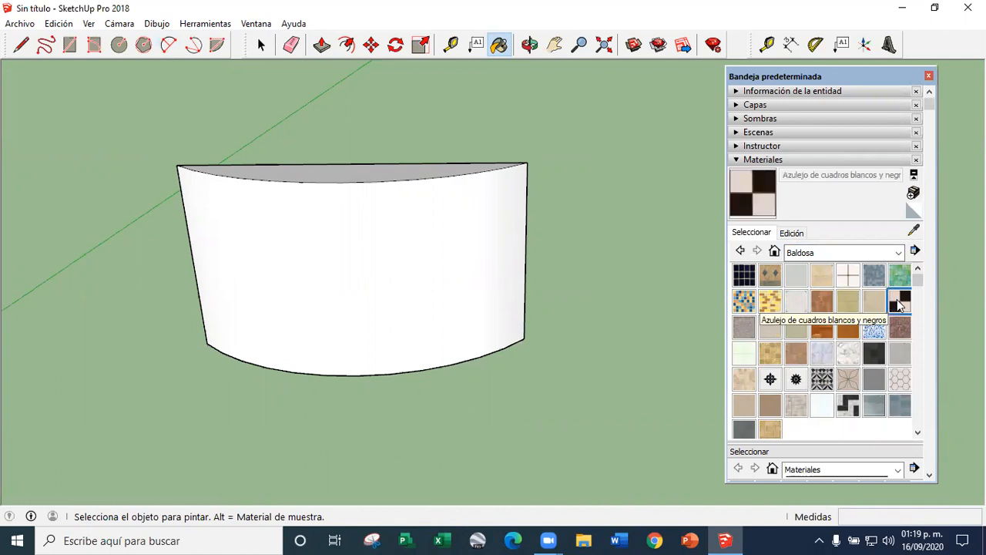
# Paint the curved front face and the top face of the solid with the checkered tile
pyautogui.click(486, 283)
pyautogui.moveTo(252, 282)
pyautogui.mouseDown(button='middle')
pyautogui.moveTo(511, 288)
pyautogui.moveTo(623, 273)
pyautogui.moveTo(455, 269)
pyautogui.moveTo(330, 233)
pyautogui.mouseUp(button='middle')
pyautogui.click(366, 167)
pyautogui.moveTo(469, 285)
pyautogui.mouseDown(button='middle')
pyautogui.moveTo(165, 202)
pyautogui.moveTo(408, 343)
pyautogui.moveTo(346, 195)
pyautogui.mouseUp(button='middle')
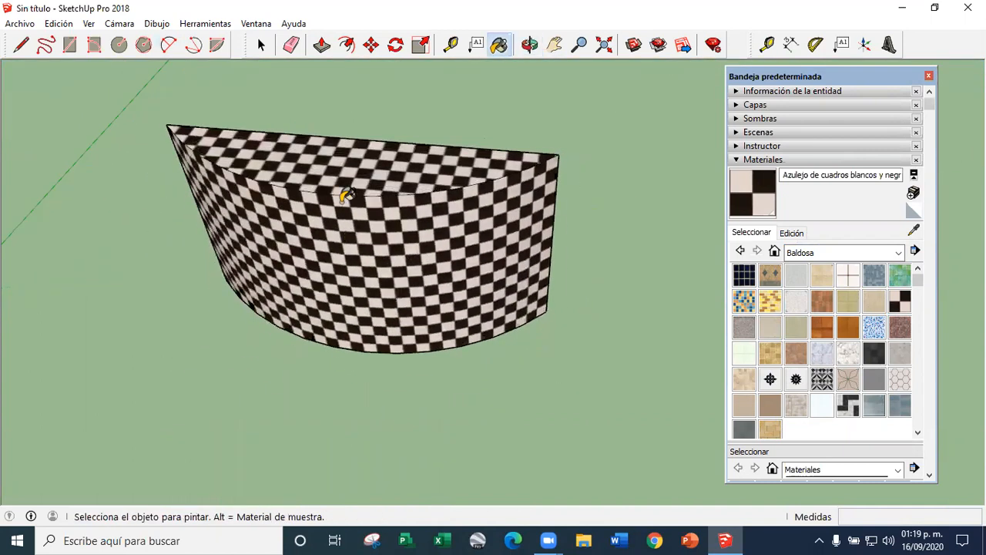
# Adjust the texture position on the top face, scaling the checkered tile down to smaller squares
pyautogui.scroll(-4, 588, 290)
pyautogui.moveTo(588, 291); pyautogui.dragTo(461, 331, button='middle')
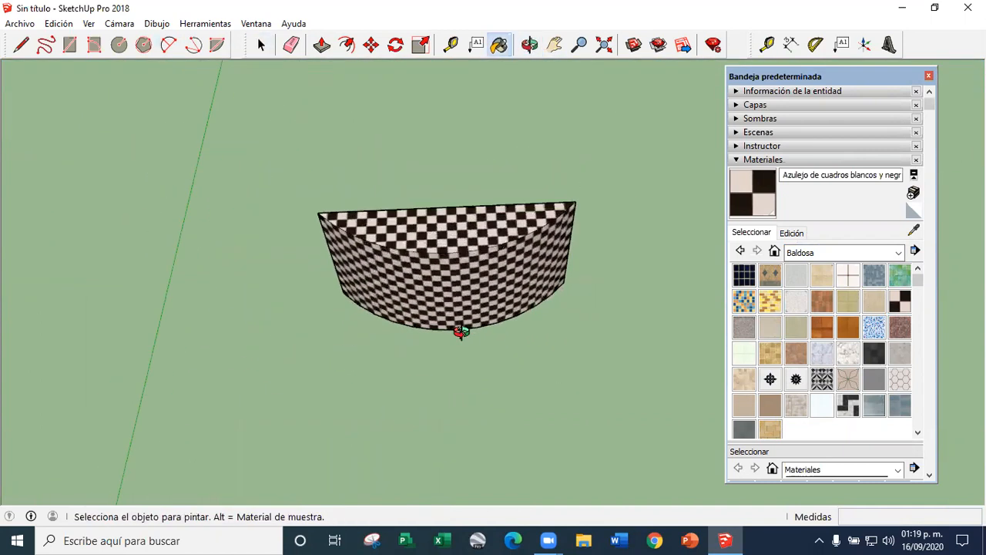
pyautogui.click(261, 46)
pyautogui.scroll(3, 482, 265)
pyautogui.click(393, 183)
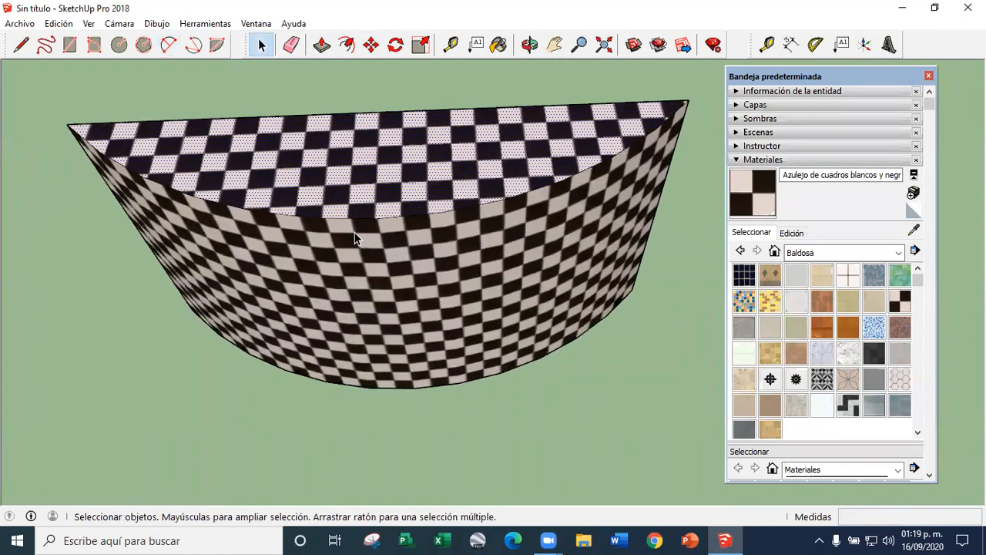
pyautogui.scroll(2, 375, 192)
pyautogui.rightClick(376, 187)
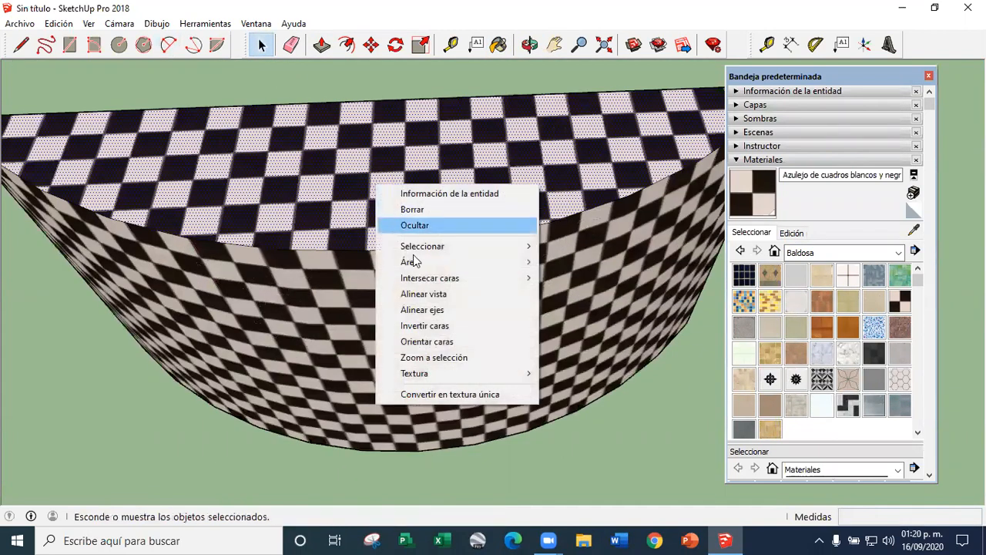
pyautogui.moveTo(425, 376)
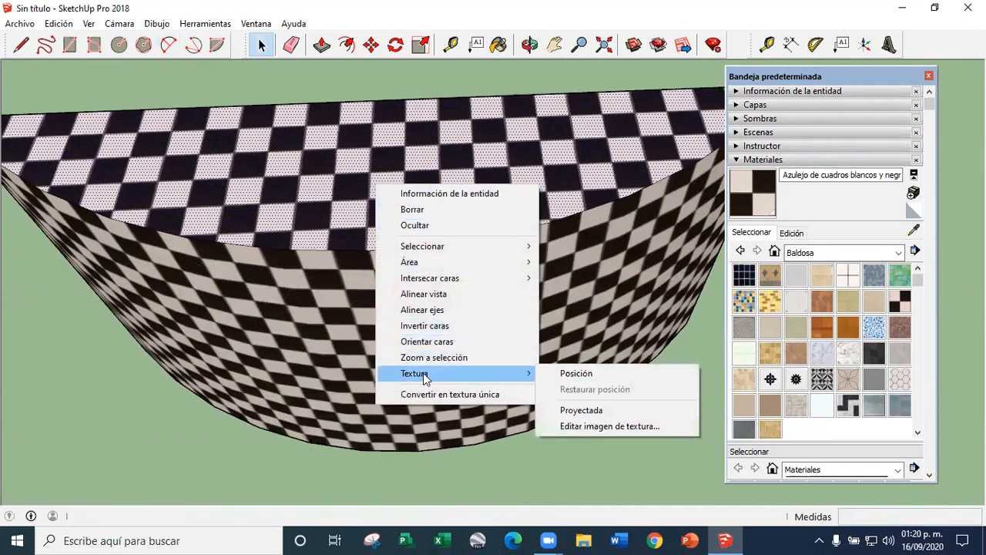
pyautogui.click(578, 376)
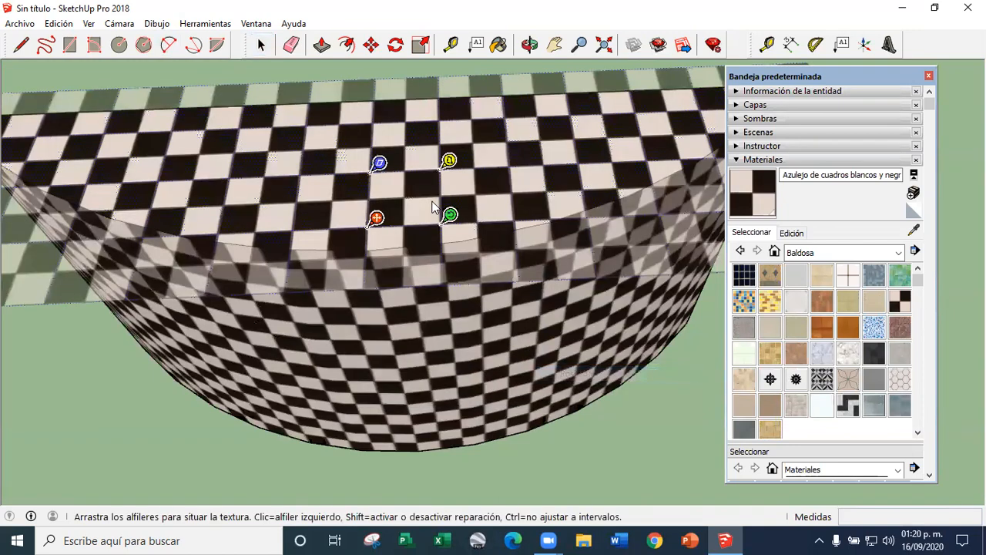
pyautogui.moveTo(474, 215); pyautogui.dragTo(413, 223)
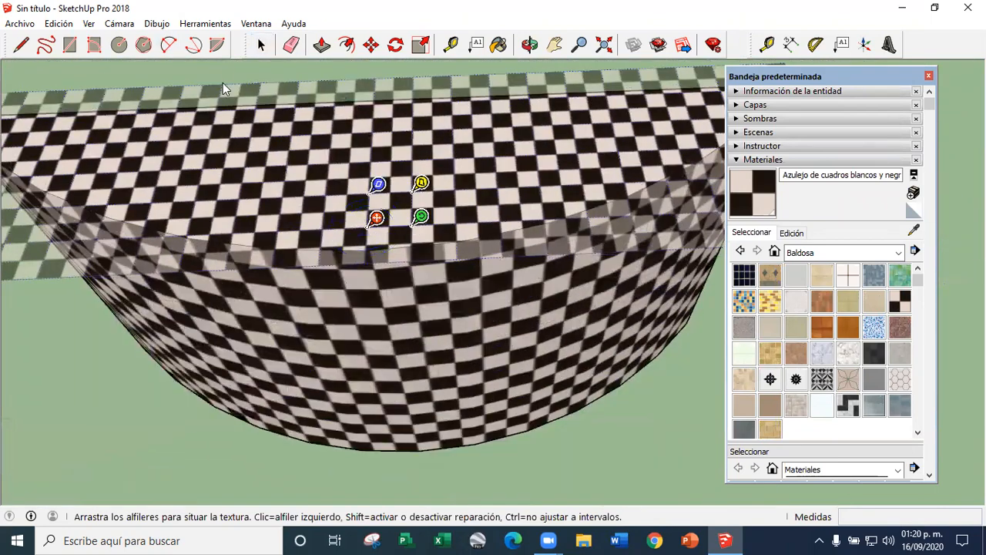
pyautogui.click(262, 46)
# Align the drawing axes to the solid's curved face
pyautogui.scroll(-5, 408, 253)
pyautogui.moveTo(489, 391); pyautogui.dragTo(399, 283, button='middle')
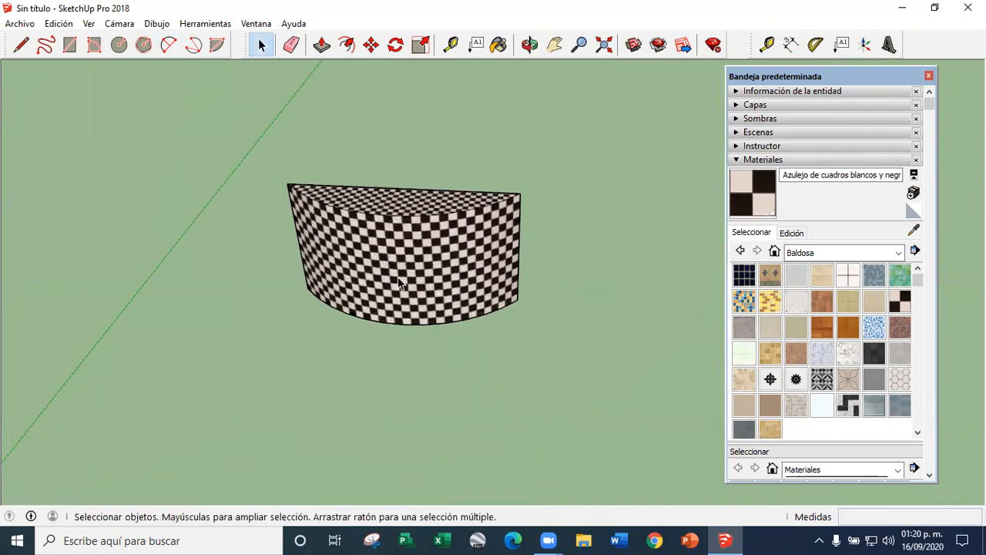
pyautogui.scroll(4, 400, 281)
pyautogui.rightClick(446, 280)
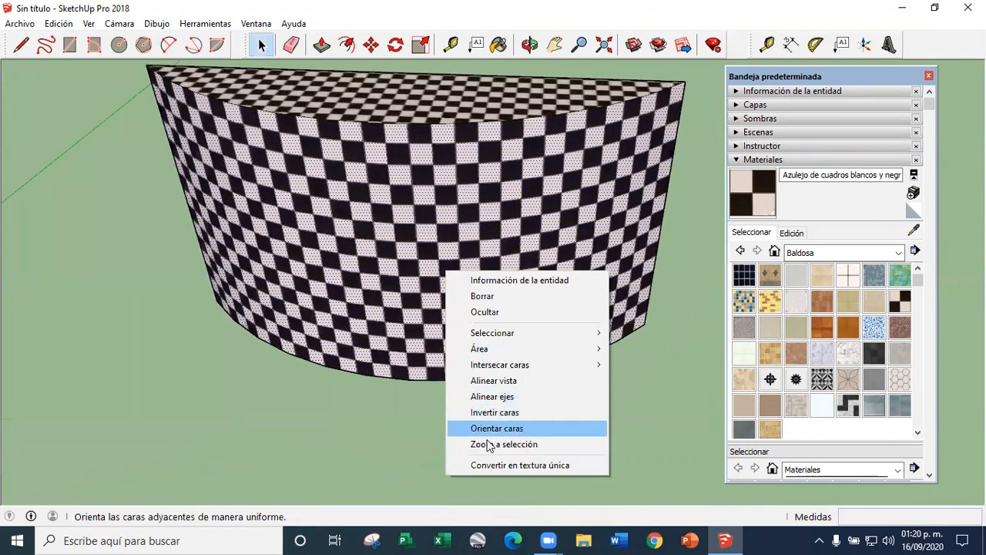
pyautogui.click(493, 397)
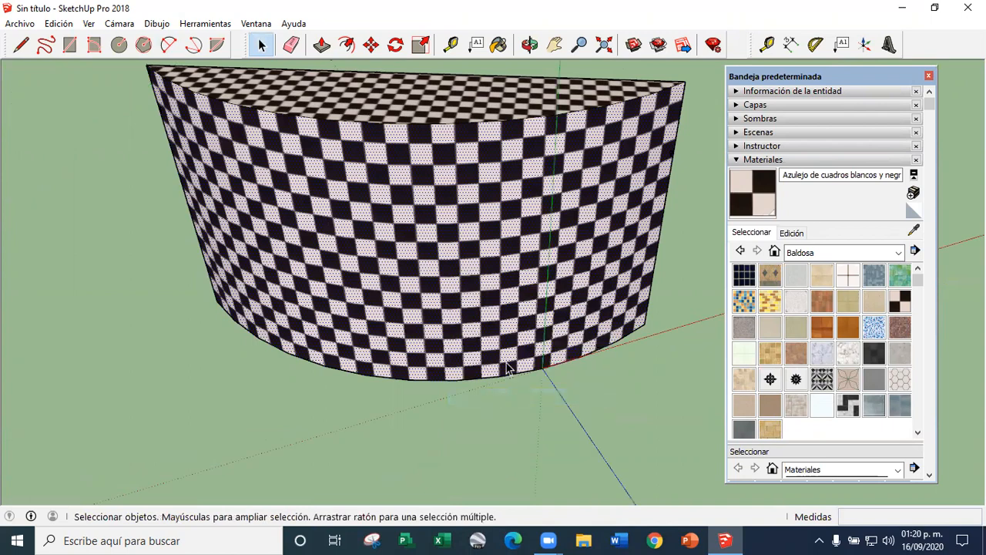
# Examine the curved face's tiling and check which texture options are offered for it
pyautogui.moveTo(215, 299); pyautogui.dragTo(378, 293, button='middle')
pyautogui.scroll(-3, 391, 299)
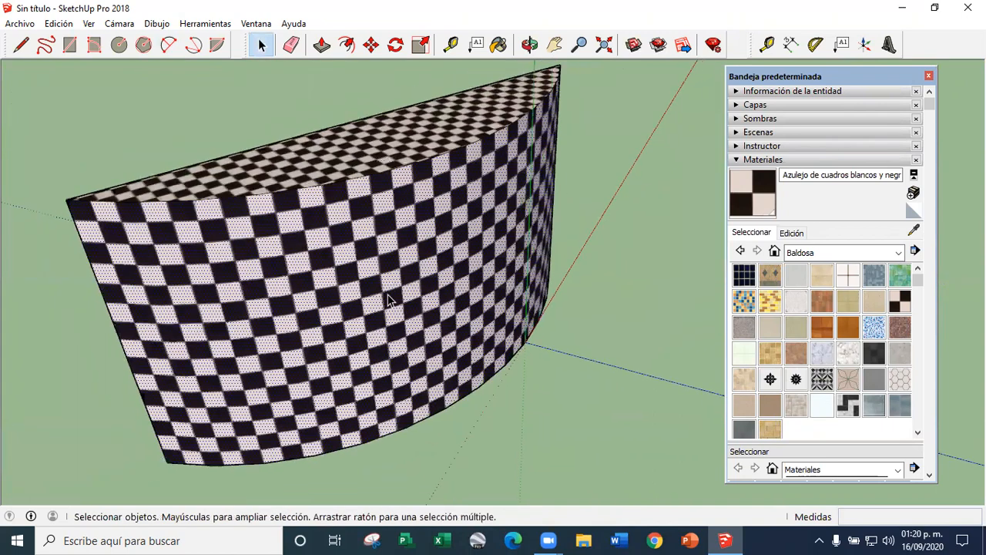
pyautogui.scroll(5, 253, 399)
pyautogui.moveTo(253, 398); pyautogui.dragTo(392, 261, button='middle')
pyautogui.press('space')
pyautogui.scroll(-6, 319, 285)
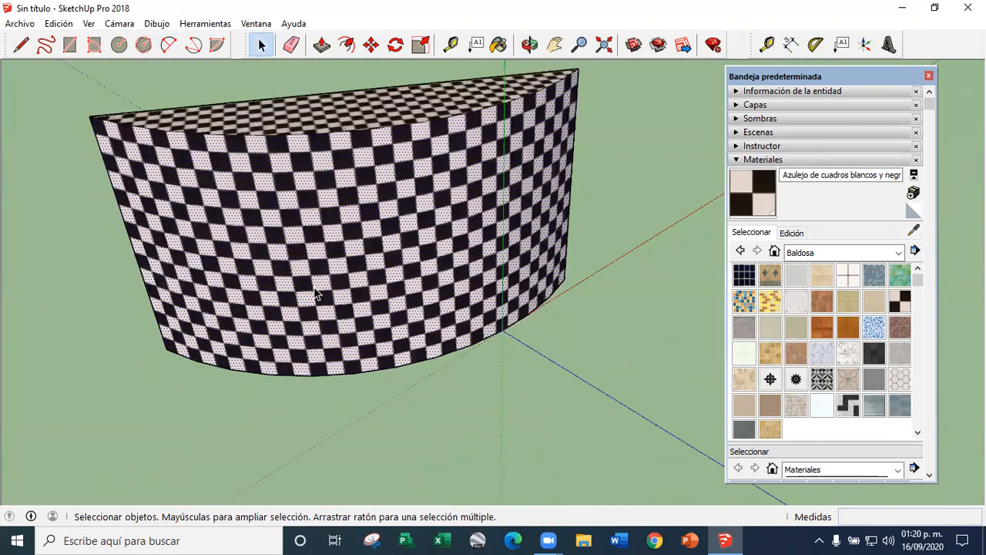
pyautogui.scroll(1, 352, 324)
pyautogui.scroll(3, 352, 324)
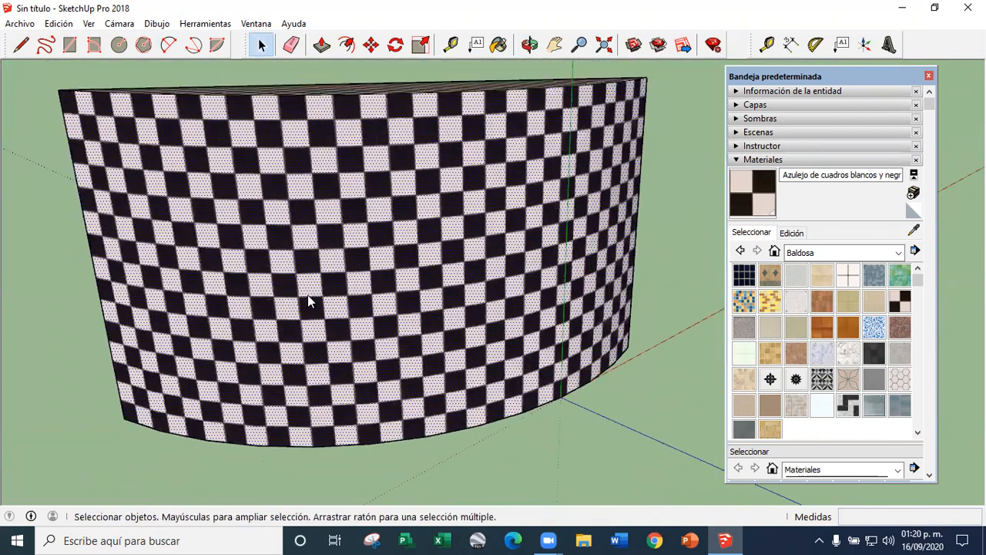
pyautogui.rightClick(309, 299)
pyautogui.click(394, 493)
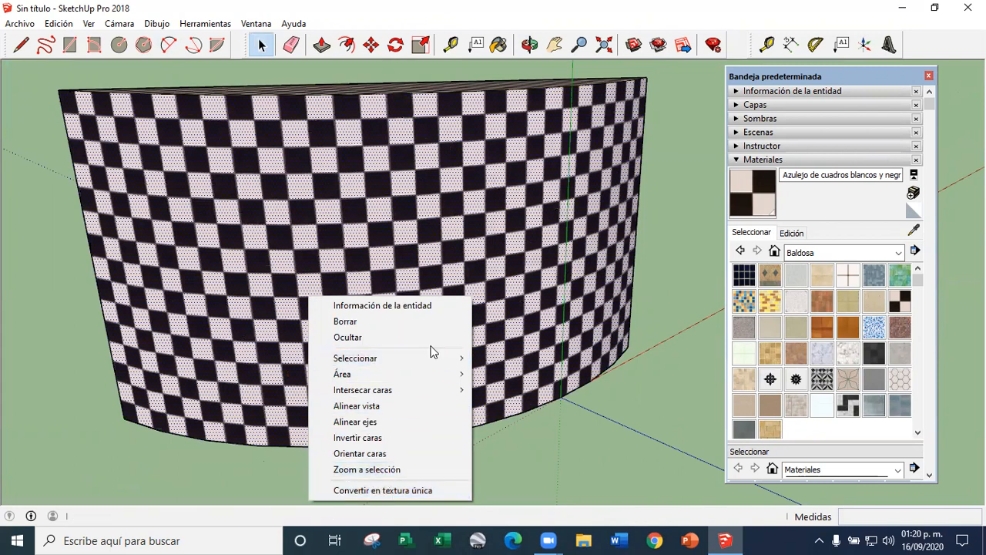
pyautogui.click(231, 331)
# Select the entire checkered solid with all its faces and edges and delete it
pyautogui.scroll(-3, 289, 312)
pyautogui.moveTo(288, 312); pyautogui.dragTo(385, 282, button='middle')
pyautogui.tripleClick(389, 282)
pyautogui.click(341, 285)
pyautogui.moveTo(274, 269); pyautogui.dragTo(411, 307, button='middle')
pyautogui.scroll(-2, 393, 328)
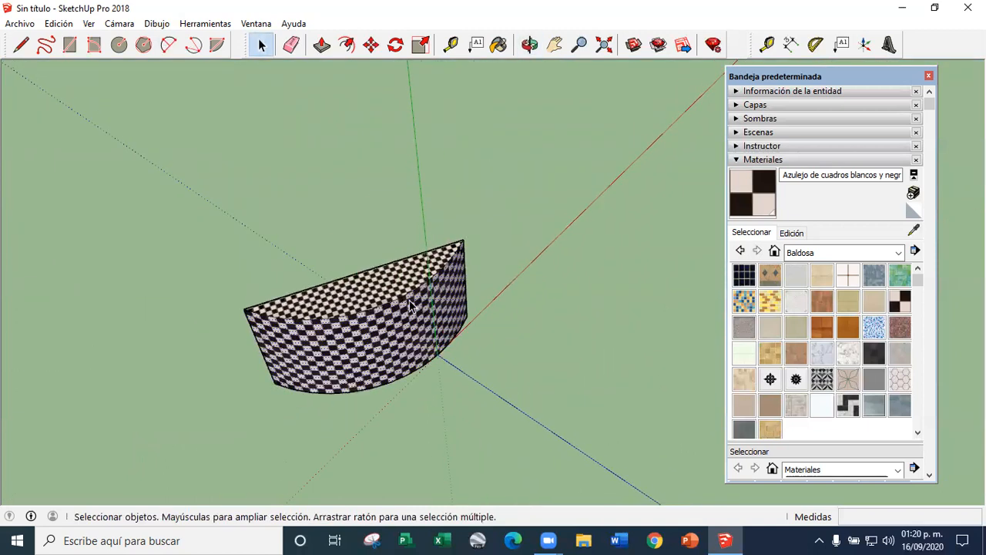
pyautogui.tripleClick(421, 264)
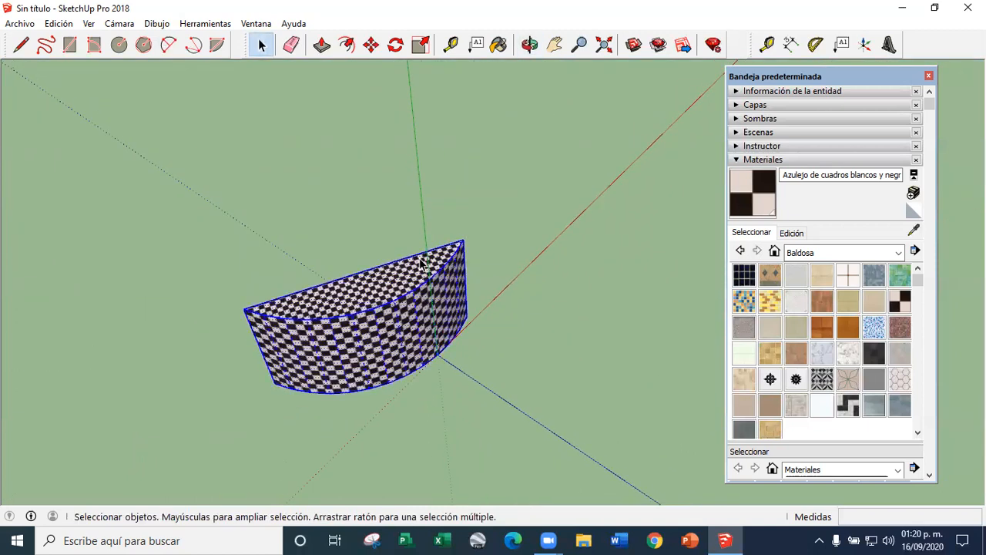
pyautogui.press('Delete')
pyautogui.moveTo(315, 254)
pyautogui.mouseDown(button='middle')
pyautogui.moveTo(198, 299)
pyautogui.moveTo(378, 290)
pyautogui.moveTo(496, 211)
pyautogui.moveTo(449, 269)
pyautogui.moveTo(359, 239)
pyautogui.moveTo(372, 280)
pyautogui.moveTo(319, 271)
pyautogui.mouseUp(button='middle')
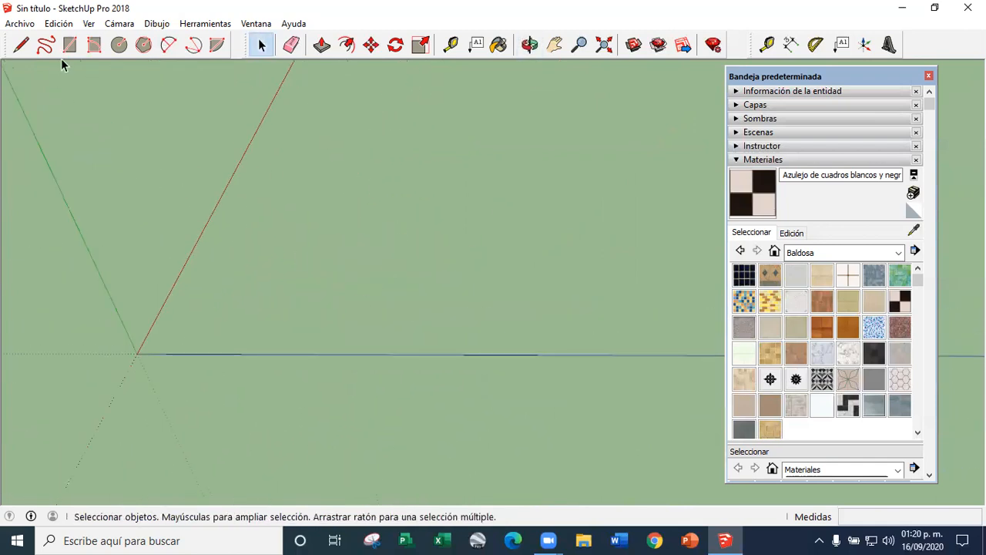
pyautogui.click(256, 295)
pyautogui.press('Escape')
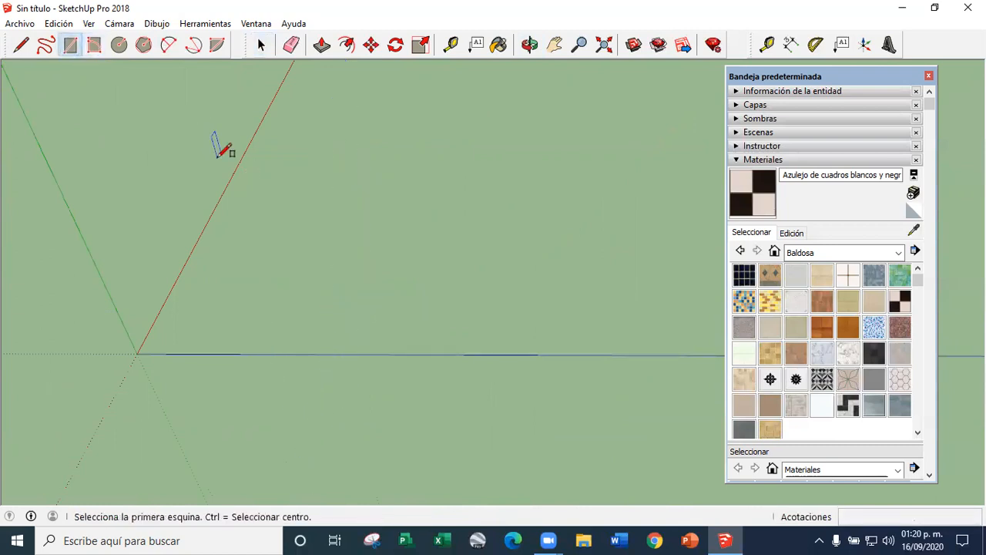
pyautogui.click(288, 291)
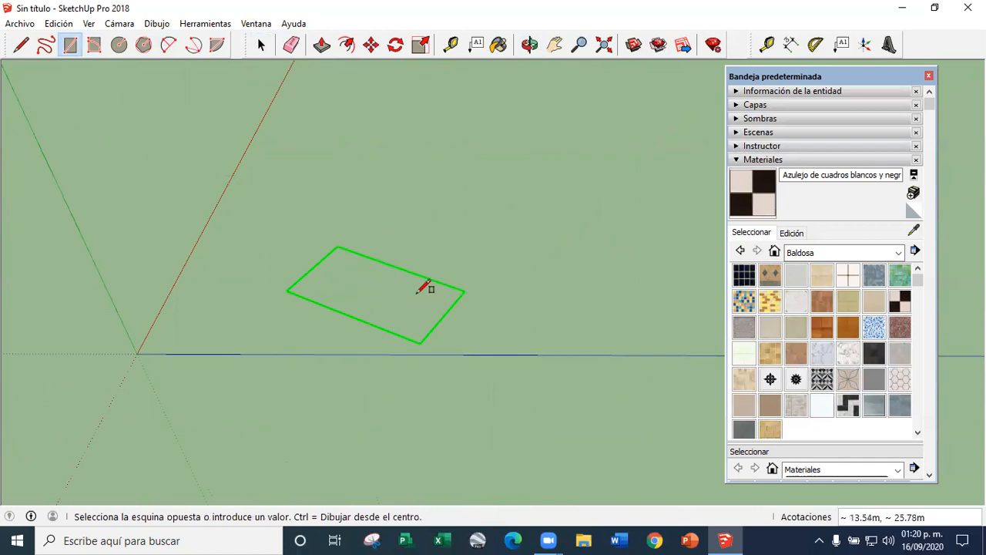
# Undo the earlier operations back to an empty model with the original axes
pyautogui.hotkey('ctrl', 'z')
pyautogui.hotkey('ctrl', 'z')
pyautogui.hotkey('ctrl', 'z')
pyautogui.hotkey('ctrl', 'z')
pyautogui.hotkey('ctrl', 'z')
pyautogui.hotkey('ctrl', 'z')
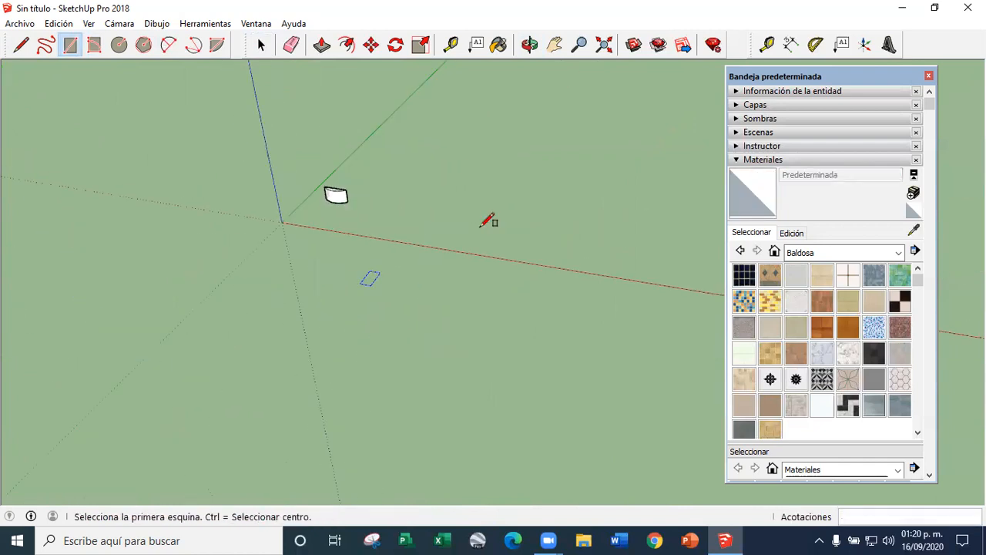
pyautogui.hotkey('ctrl', 'z')
# Draw a 4 by 4 m rectangle on the ground near the origin and extrude it 4 m into a cube
pyautogui.click(309, 224)
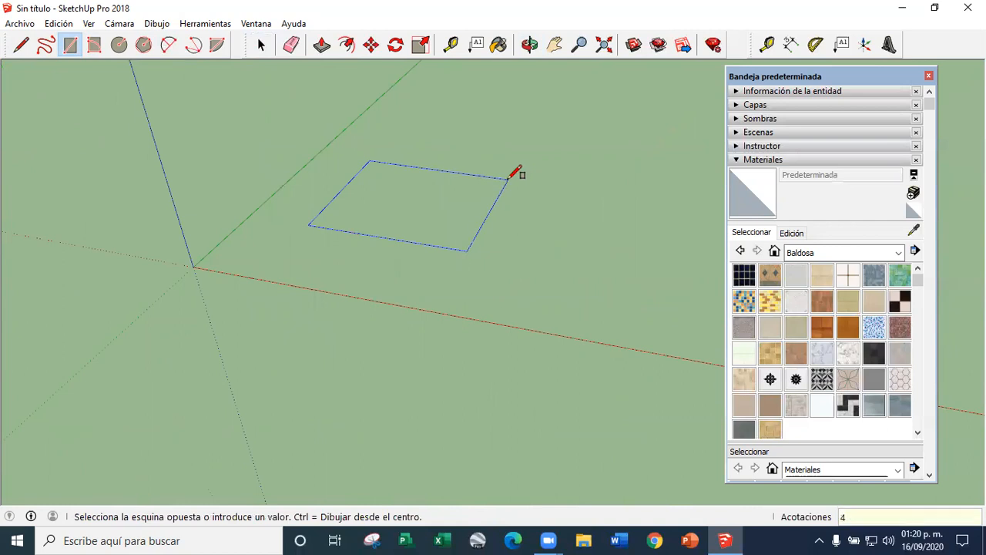
pyautogui.press('Return')
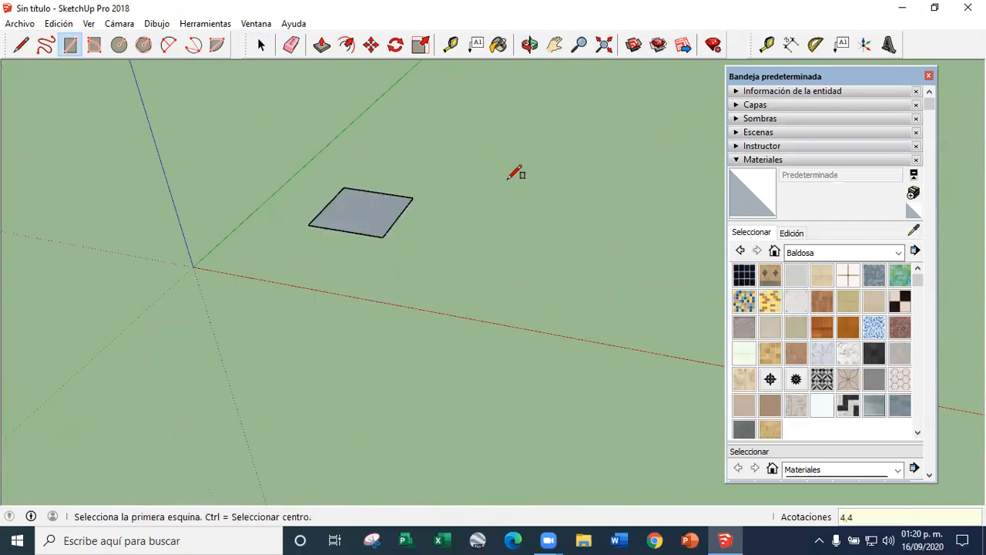
pyautogui.click(320, 44)
pyautogui.click(347, 218)
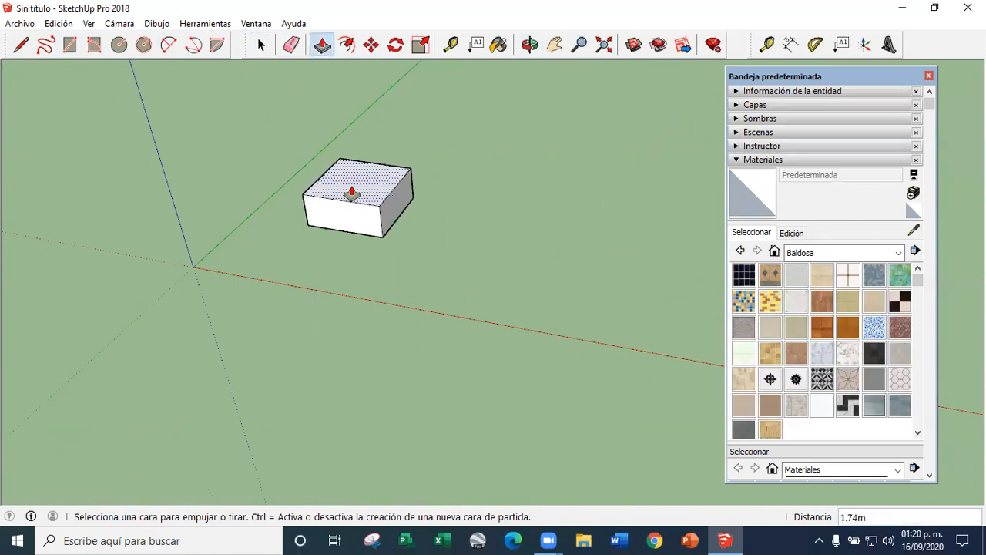
pyautogui.write('4')
pyautogui.press('Return')
pyautogui.click(259, 49)
# Import image 12 as a texture for the cube's front face
pyautogui.scroll(-1, 492, 440)
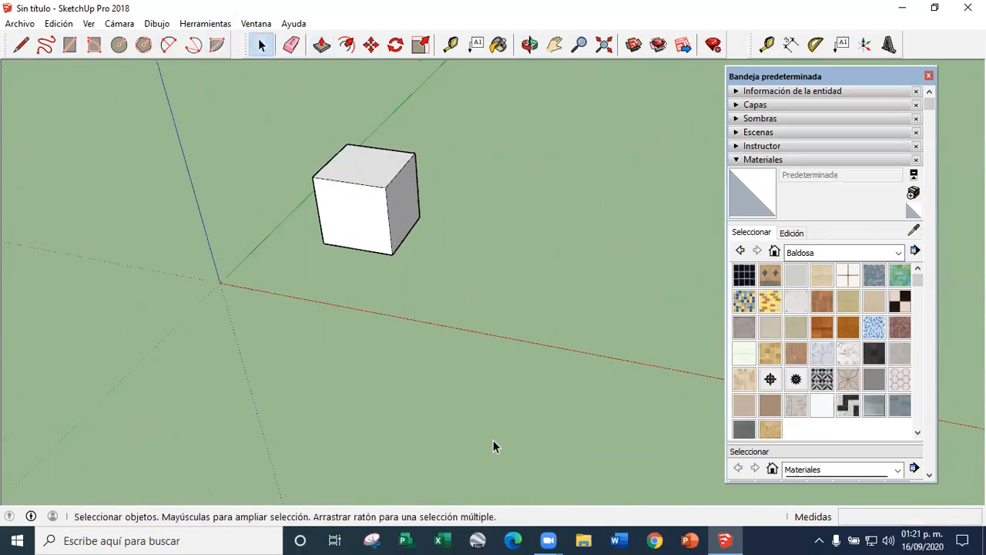
pyautogui.moveTo(492, 440); pyautogui.dragTo(456, 242, button='middle')
pyautogui.scroll(8, 456, 243)
pyautogui.scroll(-4, 501, 360)
pyautogui.moveTo(502, 360); pyautogui.dragTo(413, 256, button='middle')
pyautogui.scroll(5, 410, 258)
pyautogui.moveTo(392, 302); pyautogui.dragTo(375, 362, button='middle')
pyautogui.scroll(-4, 376, 242)
pyautogui.scroll(5, 381, 302)
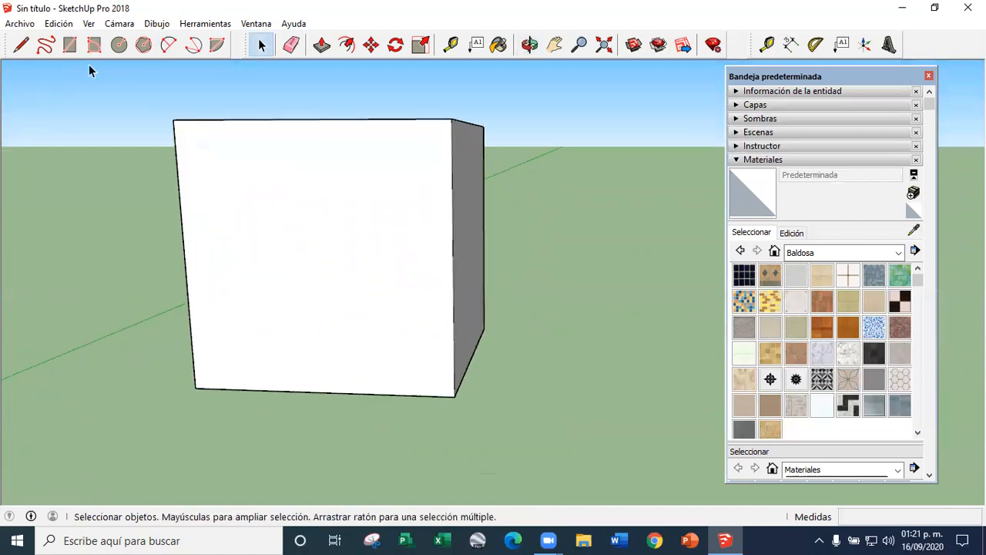
pyautogui.click(19, 23)
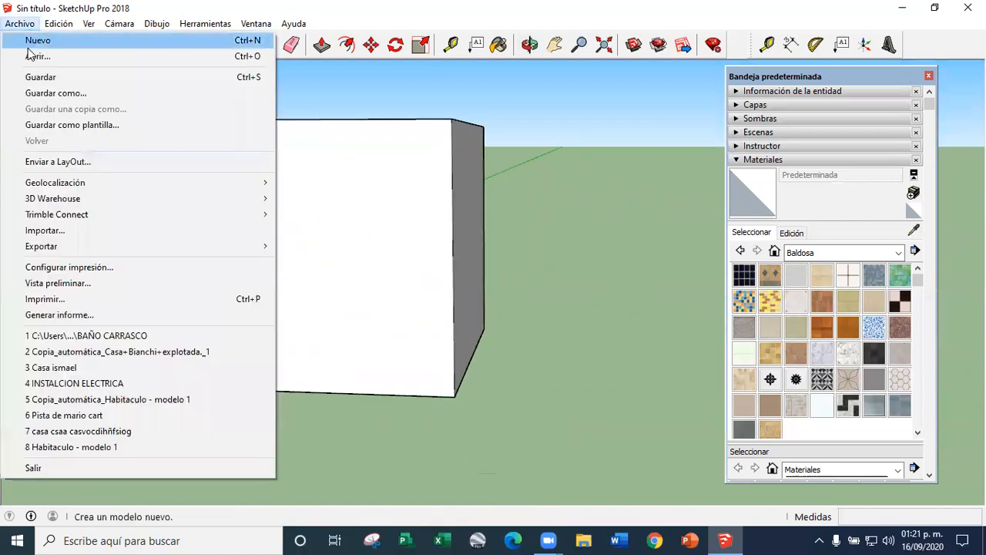
pyautogui.click(70, 229)
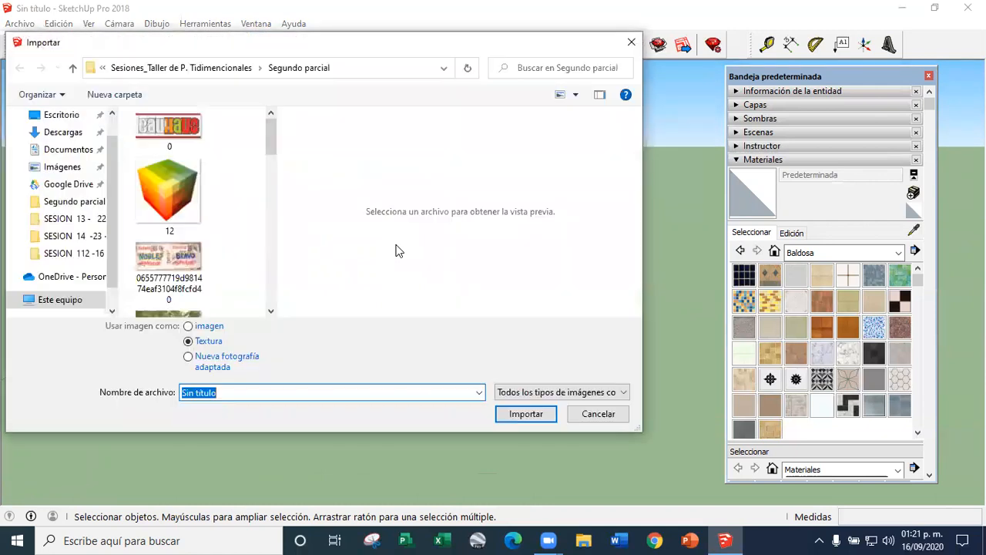
pyautogui.click(185, 204)
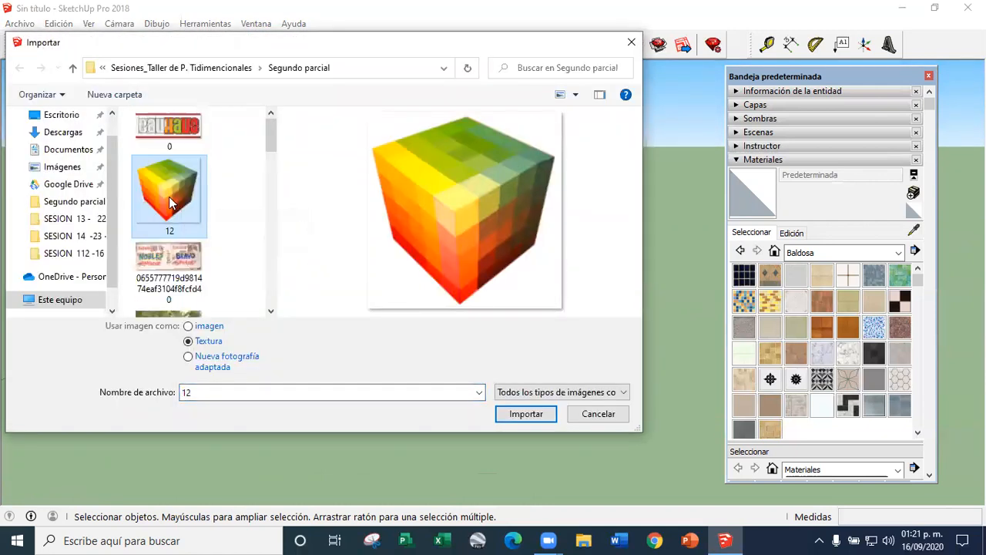
pyautogui.scroll(-3, 169, 202)
pyautogui.scroll(3, 188, 239)
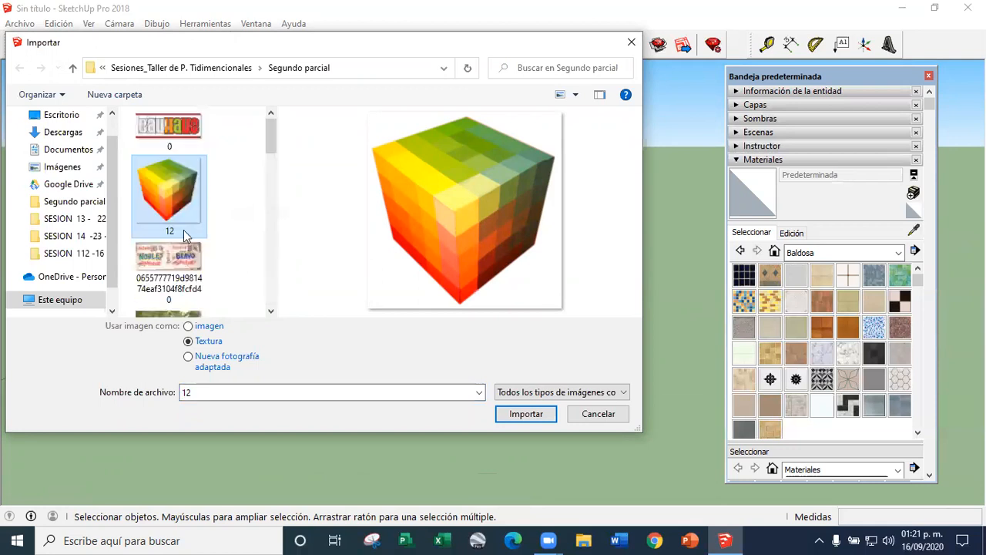
pyautogui.doubleClick(173, 192)
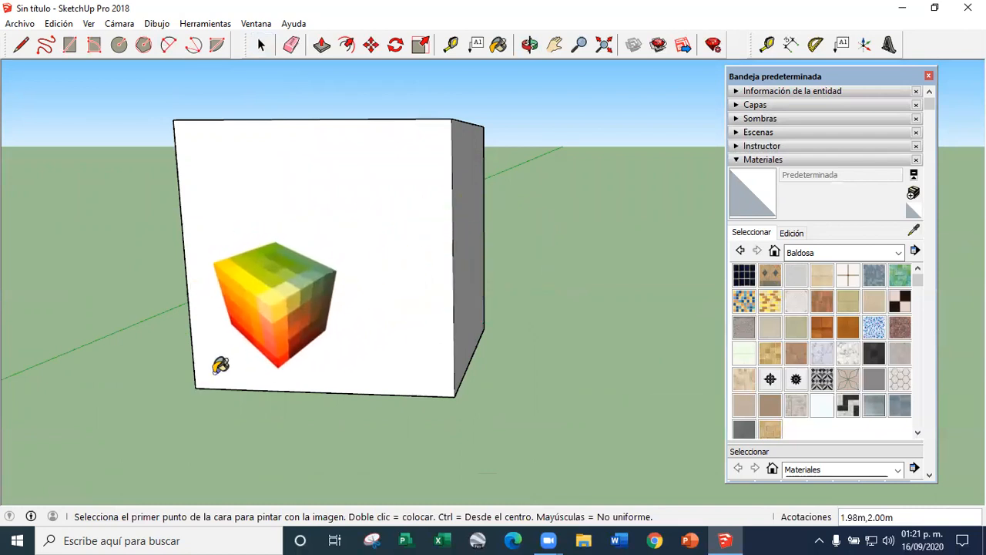
# Try placing the texture from the front face's lower-left corner to a point inside the face, and undo it
pyautogui.click(195, 387)
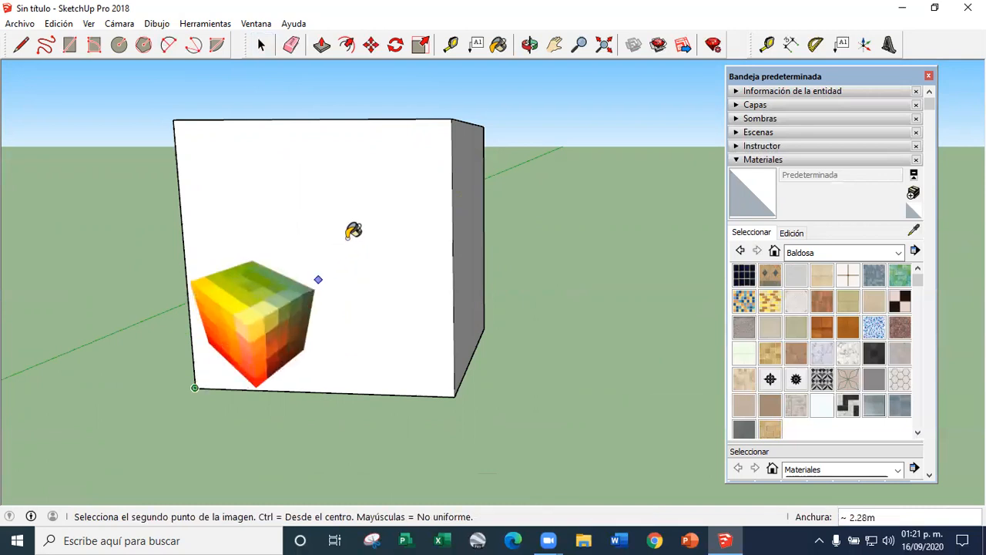
pyautogui.click(367, 205)
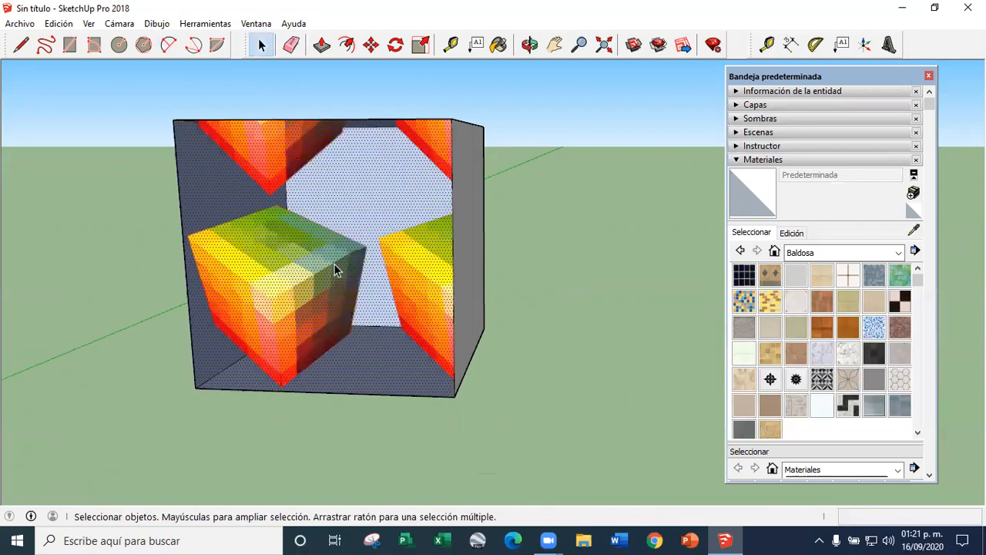
pyautogui.hotkey('ctrl', 'z')
# Import image 12 as a texture again and place it from the front face's lower-left corner to its upper-right corner
pyautogui.click(20, 23)
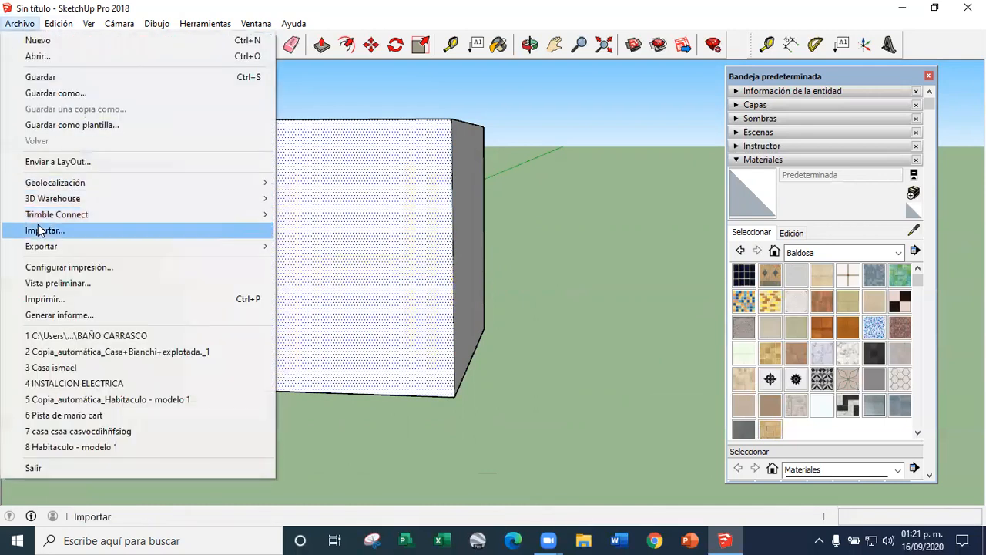
pyautogui.click(44, 230)
pyautogui.doubleClick(187, 210)
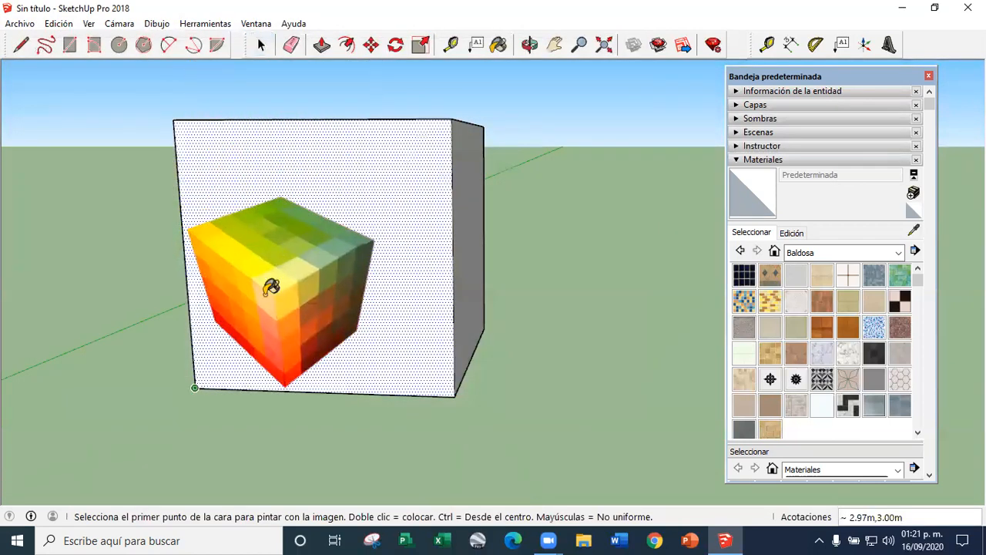
pyautogui.click(195, 388)
pyautogui.click(453, 120)
pyautogui.click(263, 52)
pyautogui.moveTo(613, 309); pyautogui.dragTo(609, 377, button='middle')
pyautogui.click(593, 363)
# Examine the placed image on the cube's front face up close and from several angles
pyautogui.scroll(-5, 394, 311)
pyautogui.scroll(6, 372, 293)
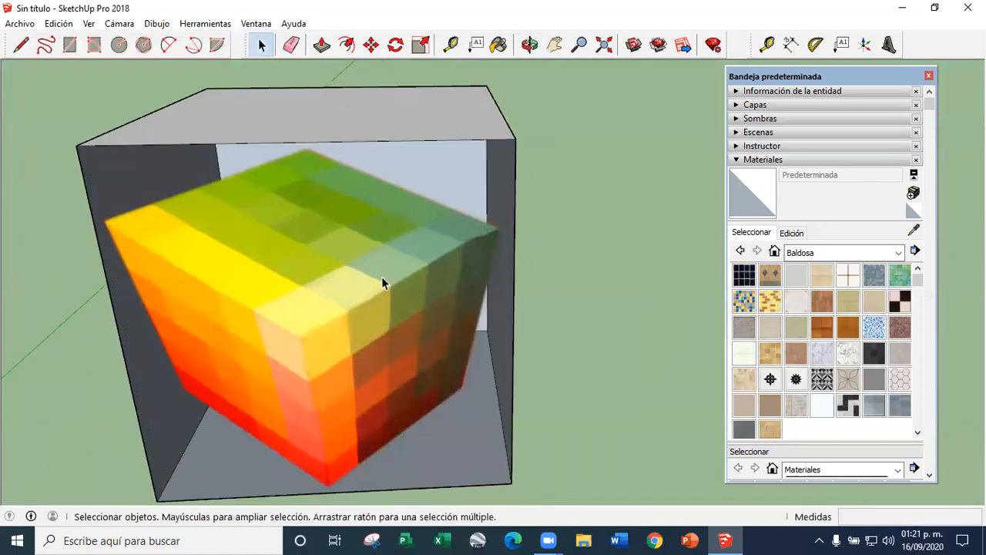
pyautogui.scroll(3, 371, 300)
pyautogui.moveTo(366, 314); pyautogui.dragTo(612, 141, button='middle')
pyautogui.scroll(8, 522, 180)
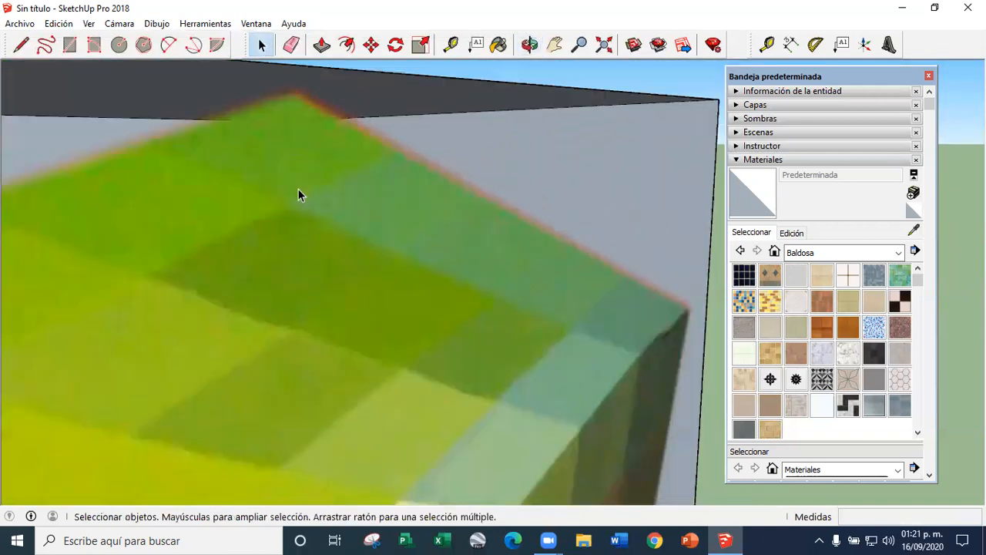
pyautogui.scroll(-7, 493, 246)
pyautogui.scroll(6, 524, 302)
pyautogui.scroll(-8, 343, 288)
pyautogui.moveTo(281, 278); pyautogui.dragTo(138, 265, button='middle')
pyautogui.scroll(6, 302, 264)
pyautogui.moveTo(440, 242); pyautogui.dragTo(406, 282, button='middle')
pyautogui.scroll(-6, 408, 287)
pyautogui.scroll(4, 403, 231)
pyautogui.scroll(-8, 403, 226)
pyautogui.moveTo(418, 415); pyautogui.dragTo(419, 209, button='middle')
pyautogui.scroll(6, 456, 280)
pyautogui.scroll(-2, 383, 338)
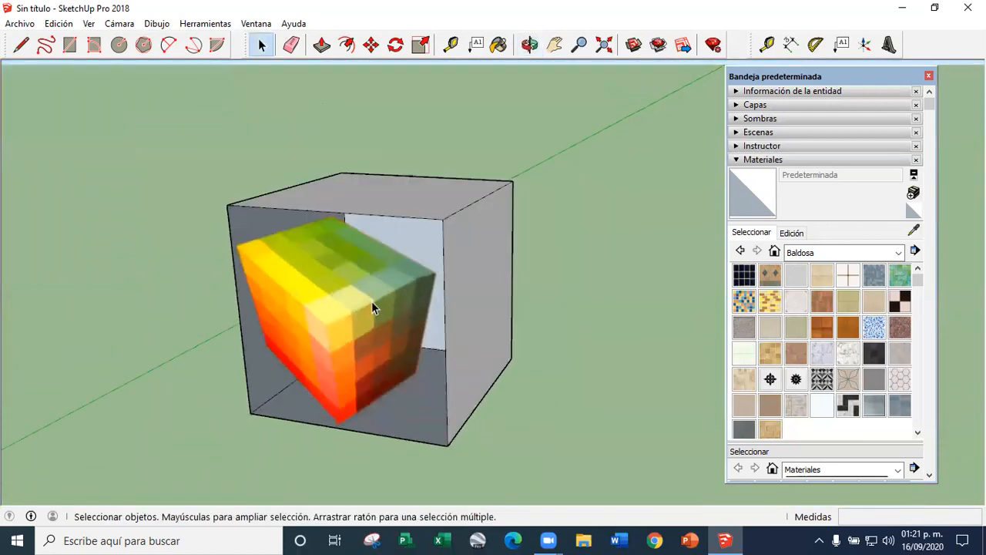
pyautogui.scroll(-4, 383, 332)
pyautogui.moveTo(389, 330); pyautogui.dragTo(378, 333, button='middle')
pyautogui.scroll(4, 377, 333)
# Sample the image texture from the front face and paint it onto the cube's top and right side faces
pyautogui.click(382, 325)
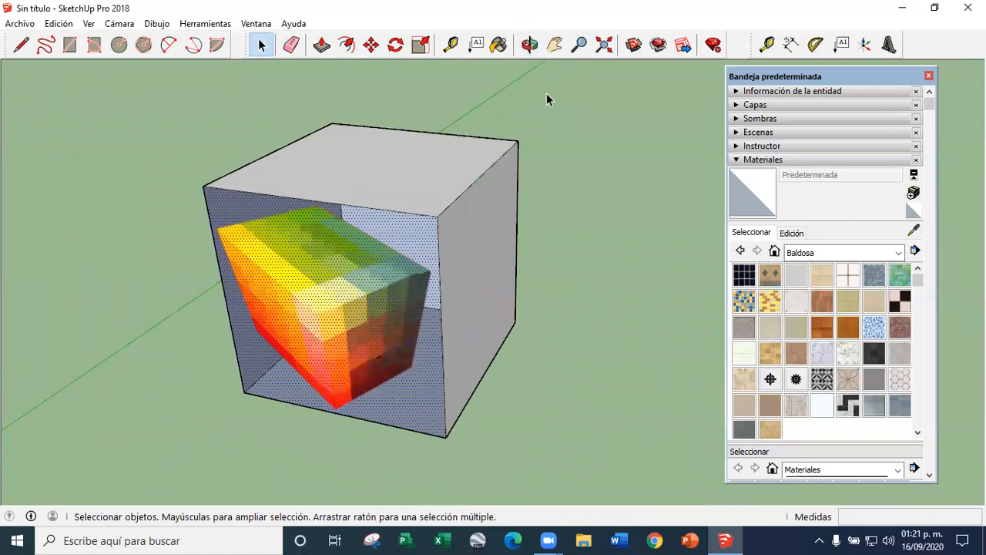
pyautogui.click(915, 233)
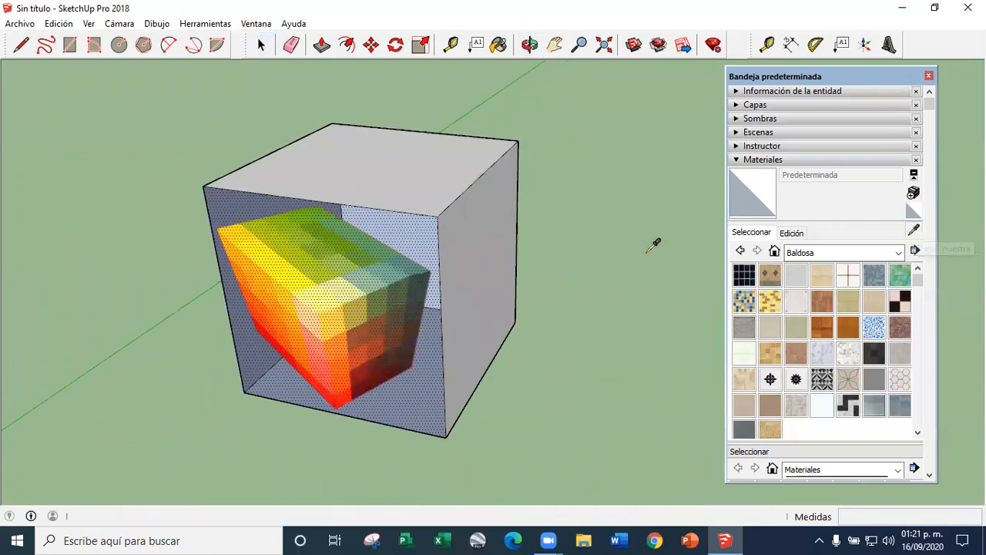
pyautogui.click(395, 279)
pyautogui.click(406, 166)
pyautogui.click(465, 245)
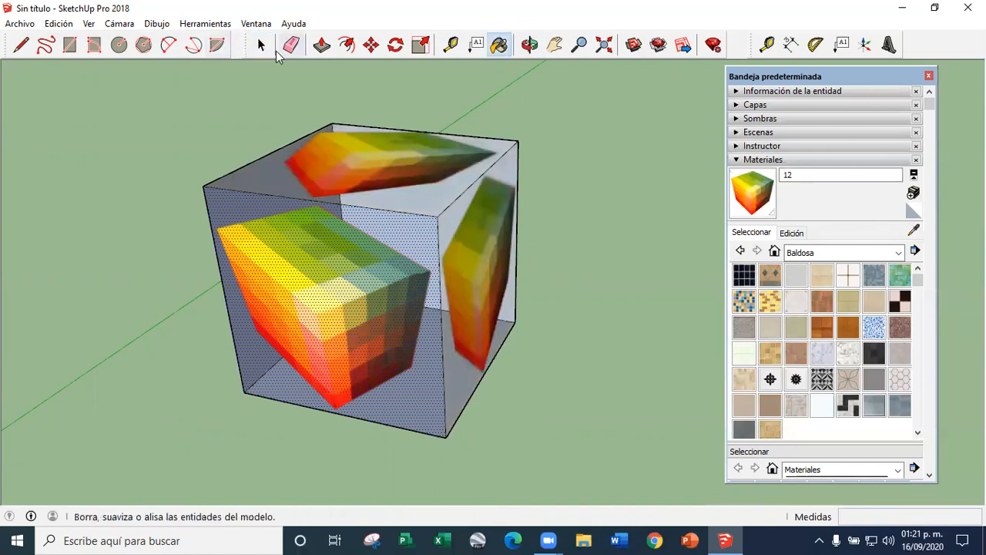
pyautogui.click(263, 46)
pyautogui.click(539, 328)
# Examine how the image sits on the cube's three textured faces
pyautogui.scroll(-4, 424, 308)
pyautogui.moveTo(291, 378); pyautogui.dragTo(401, 286, button='middle')
pyautogui.scroll(5, 388, 331)
pyautogui.scroll(-5, 388, 330)
pyautogui.moveTo(432, 331); pyautogui.dragTo(399, 372, button='middle')
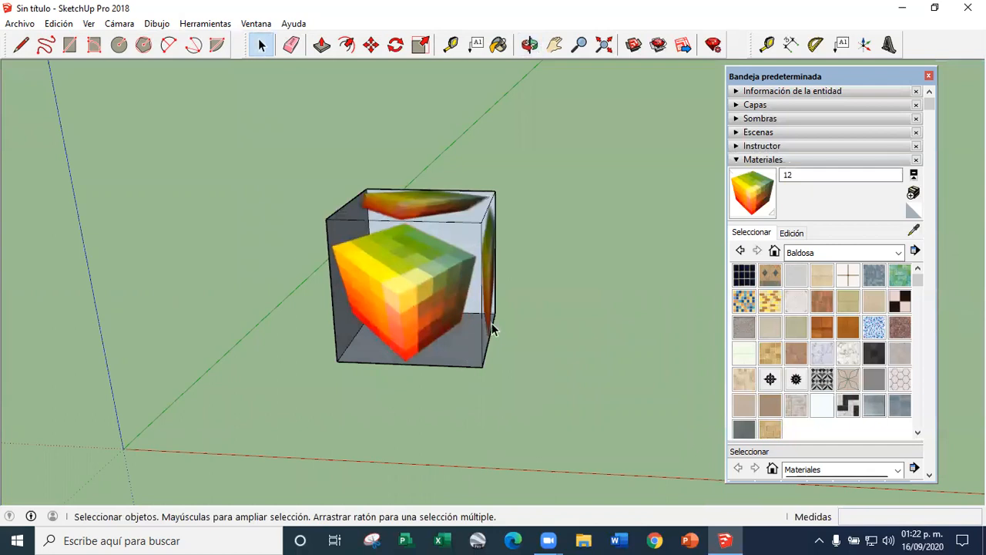
pyautogui.scroll(4, 387, 319)
pyautogui.scroll(-5, 396, 362)
pyautogui.scroll(5, 383, 345)
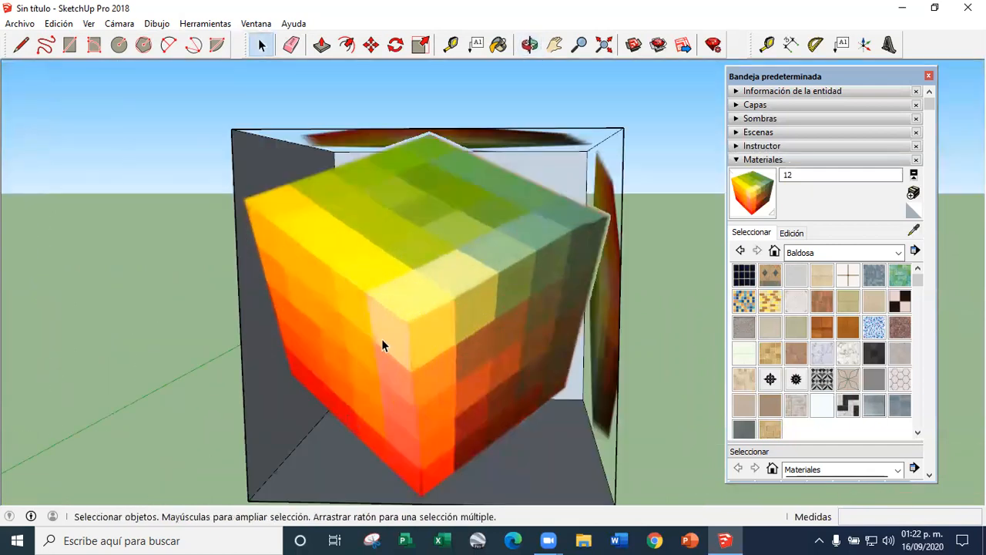
pyautogui.scroll(-3, 423, 293)
pyautogui.scroll(3, 423, 304)
pyautogui.scroll(-3, 424, 320)
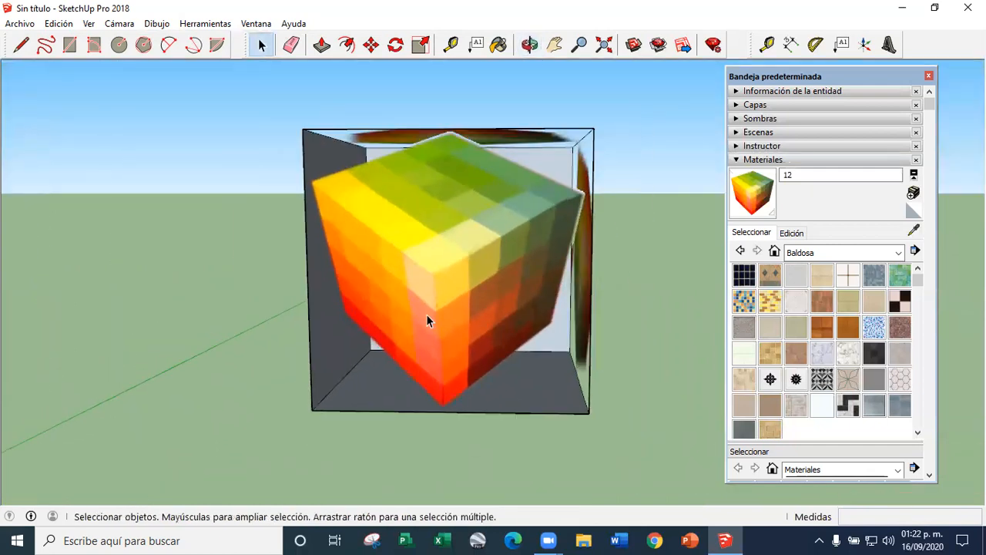
# Start positioning the front face's texture and set its four pins at the corners of the pictured cube's left side
pyautogui.scroll(1, 426, 322)
pyautogui.rightClick(444, 275)
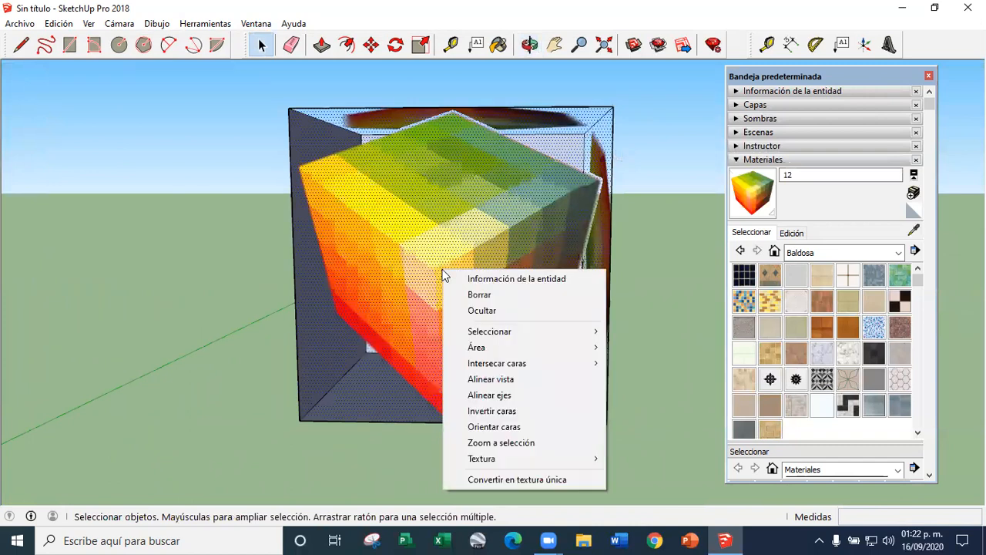
pyautogui.moveTo(501, 459)
pyautogui.click(647, 459)
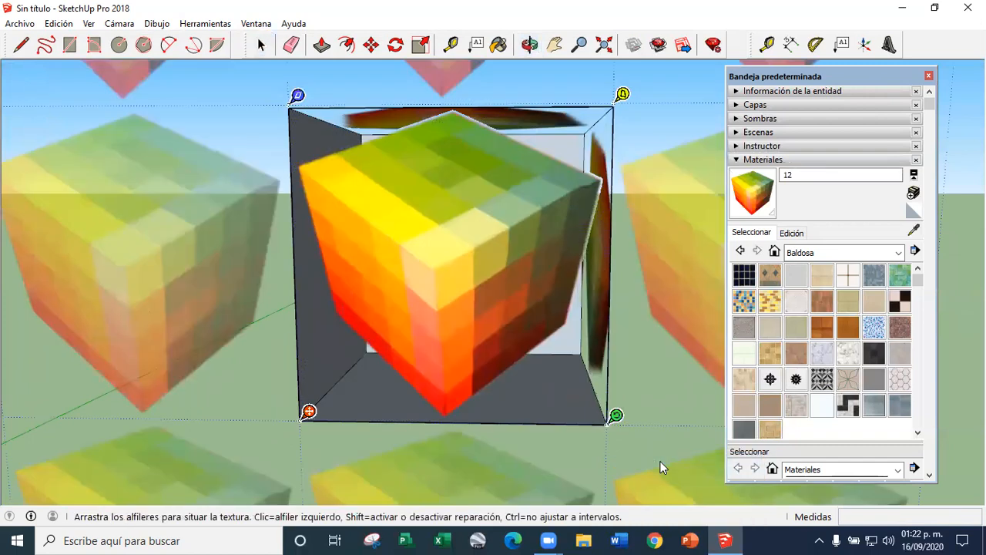
pyautogui.scroll(-2, 391, 312)
pyautogui.scroll(2, 387, 327)
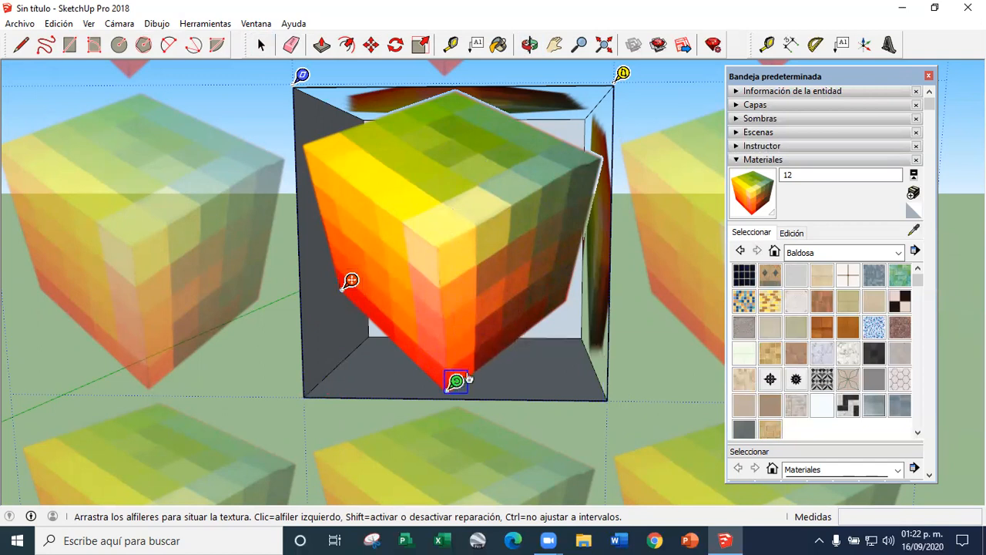
pyautogui.click(313, 137)
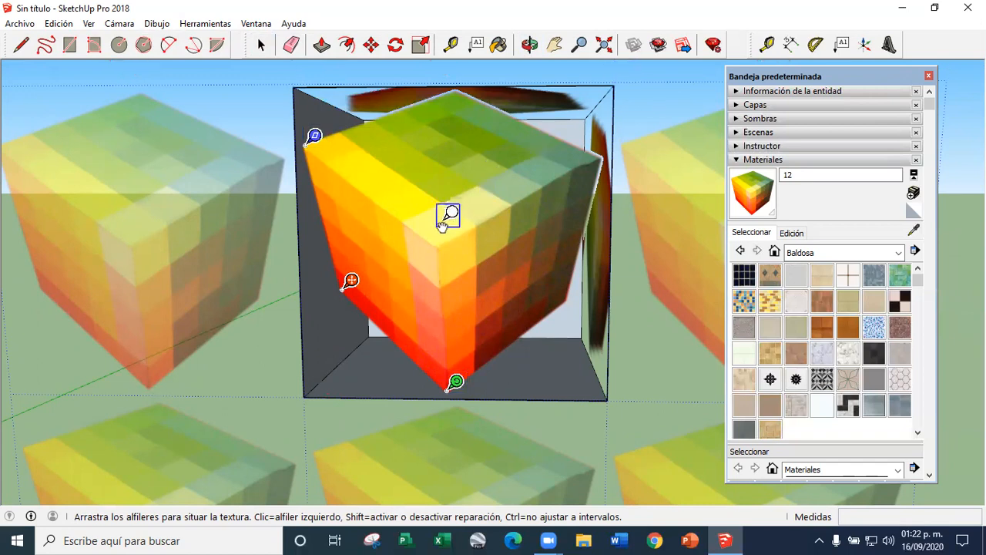
pyautogui.scroll(-3, 378, 237)
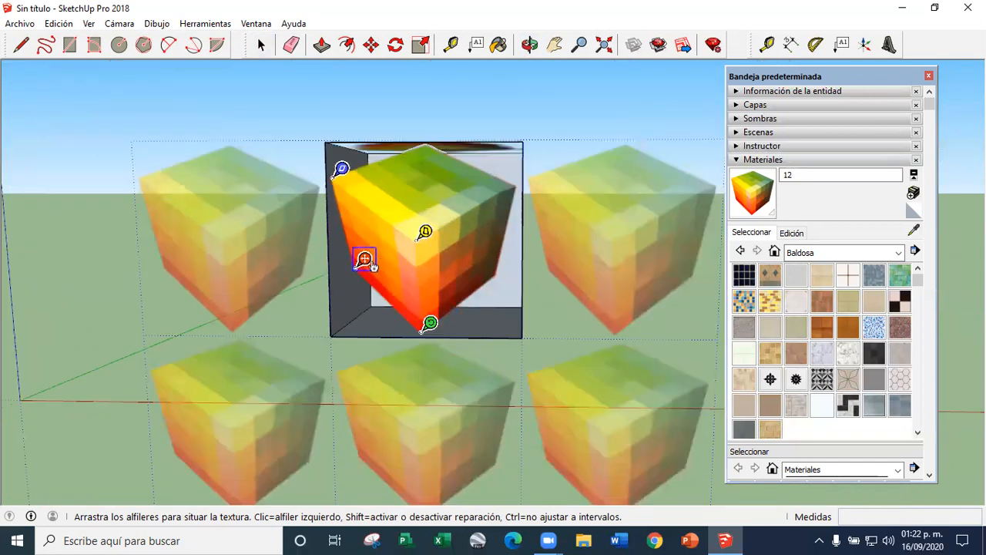
# Stretch the texture so its four pins meet the front face's corners, and finish the positioning
pyautogui.moveTo(363, 262); pyautogui.dragTo(339, 330)
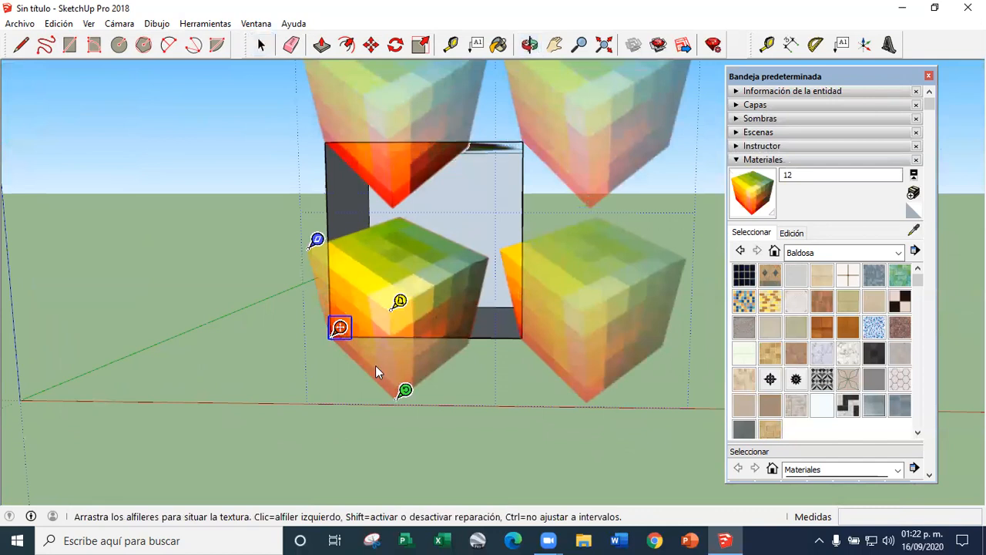
pyautogui.moveTo(403, 394); pyautogui.dragTo(525, 333)
pyautogui.moveTo(187, 229); pyautogui.dragTo(334, 134)
pyautogui.moveTo(409, 104); pyautogui.dragTo(532, 133)
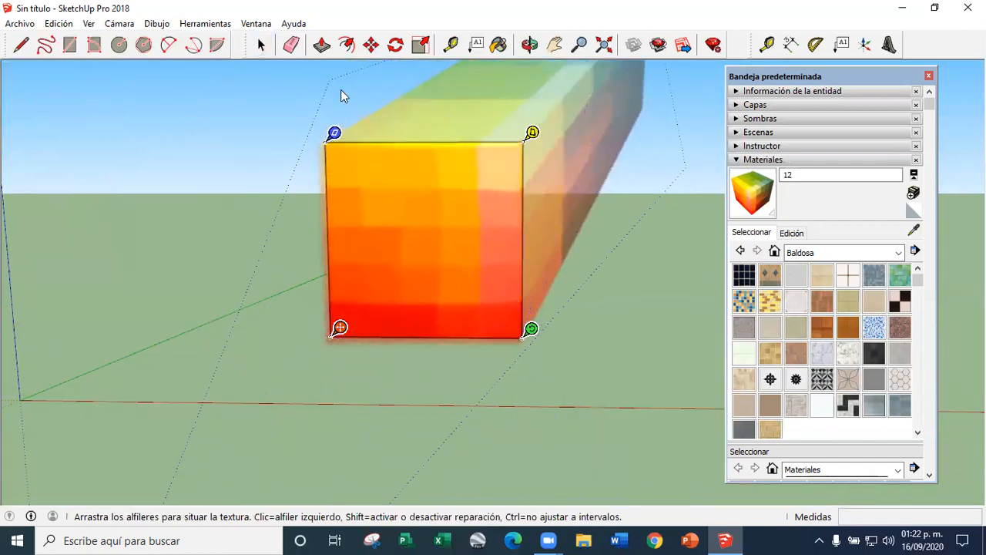
pyautogui.click(264, 45)
# Inspect the cube from all around to check the image on its right side face
pyautogui.scroll(-3, 383, 224)
pyautogui.moveTo(378, 243)
pyautogui.mouseDown(button='middle')
pyautogui.moveTo(356, 280)
pyautogui.moveTo(329, 290)
pyautogui.moveTo(366, 234)
pyautogui.mouseUp(button='middle')
pyautogui.scroll(4, 366, 232)
pyautogui.scroll(-3, 409, 278)
pyautogui.moveTo(427, 282); pyautogui.dragTo(371, 293, button='middle')
pyautogui.scroll(5, 374, 290)
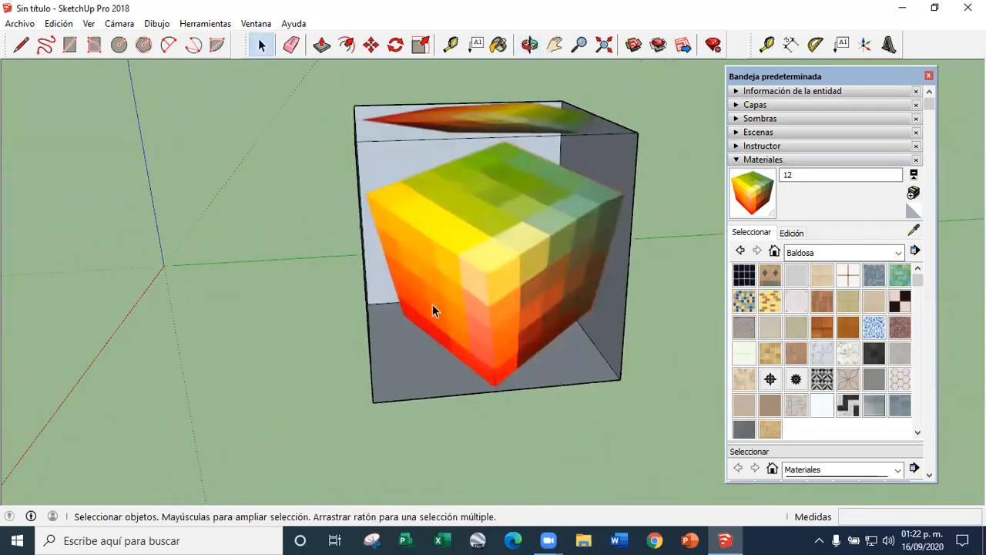
pyautogui.scroll(3, 432, 311)
pyautogui.scroll(-1, 459, 300)
pyautogui.scroll(-4, 379, 301)
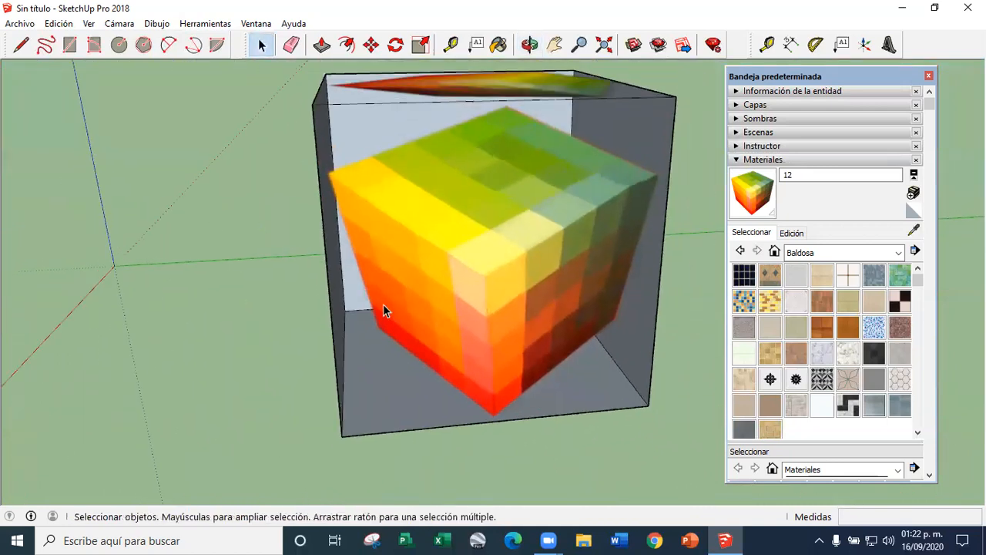
pyautogui.moveTo(314, 310); pyautogui.dragTo(698, 285, button='middle')
pyautogui.scroll(-3, 383, 273)
pyautogui.moveTo(387, 268); pyautogui.dragTo(646, 353, button='middle')
pyautogui.scroll(2, 507, 308)
pyautogui.moveTo(507, 308)
pyautogui.mouseDown(button='middle')
pyautogui.moveTo(450, 286)
pyautogui.moveTo(501, 289)
pyautogui.mouseUp(button='middle')
pyautogui.scroll(1, 502, 289)
pyautogui.scroll(-3, 406, 305)
pyautogui.scroll(1, 408, 307)
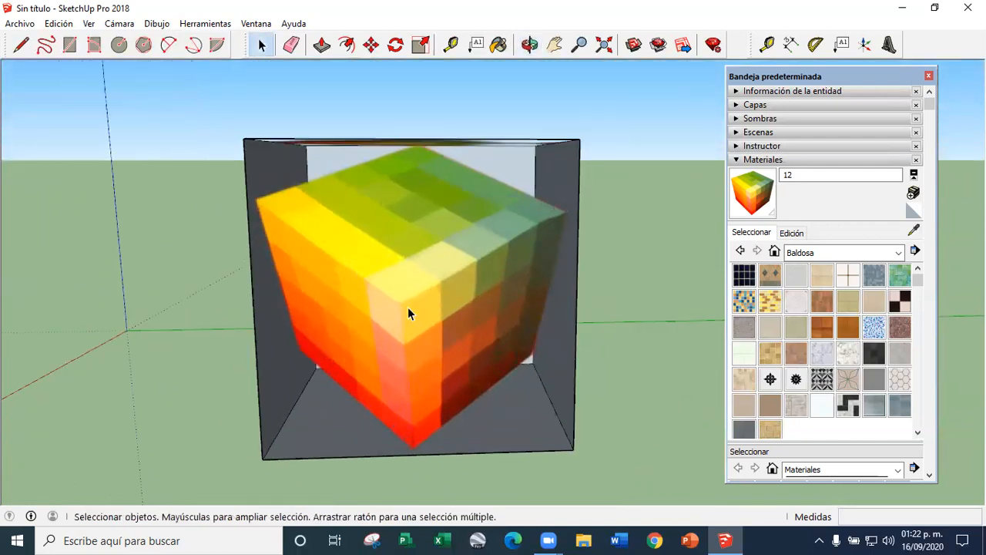
# Start positioning the cube's right side face texture and set pins at the pictured right side's two near corners and lower far corner
pyautogui.rightClick(407, 307)
pyautogui.moveTo(490, 491)
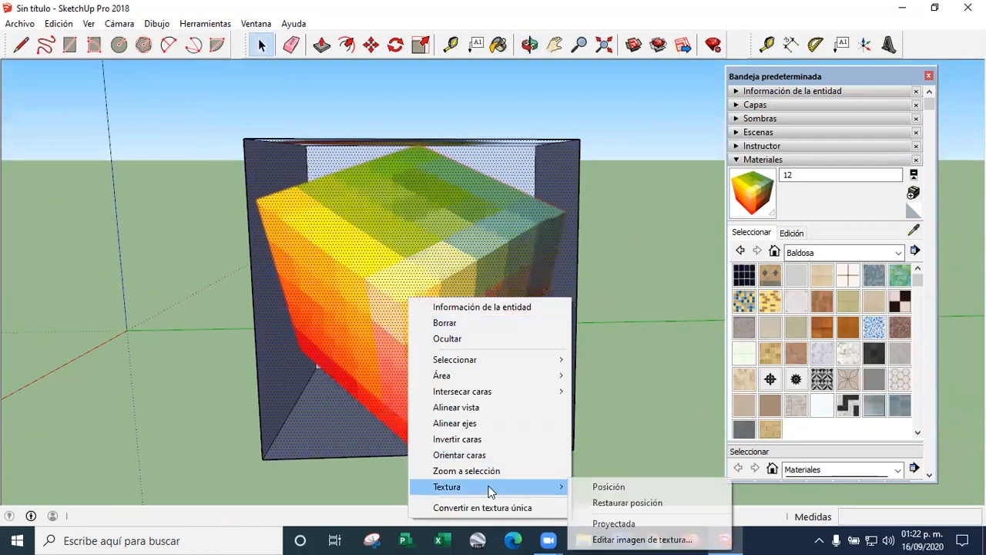
pyautogui.click(609, 486)
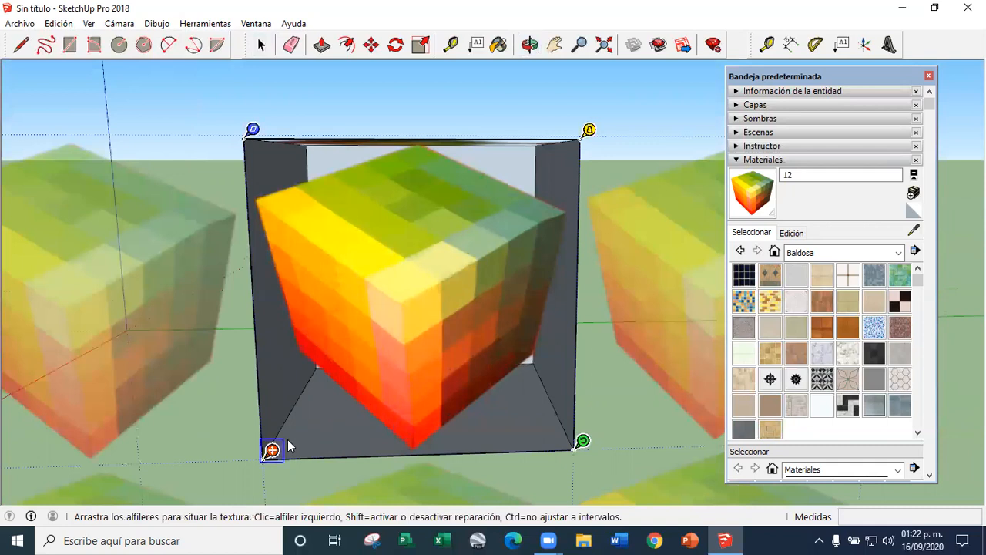
pyautogui.click(271, 450)
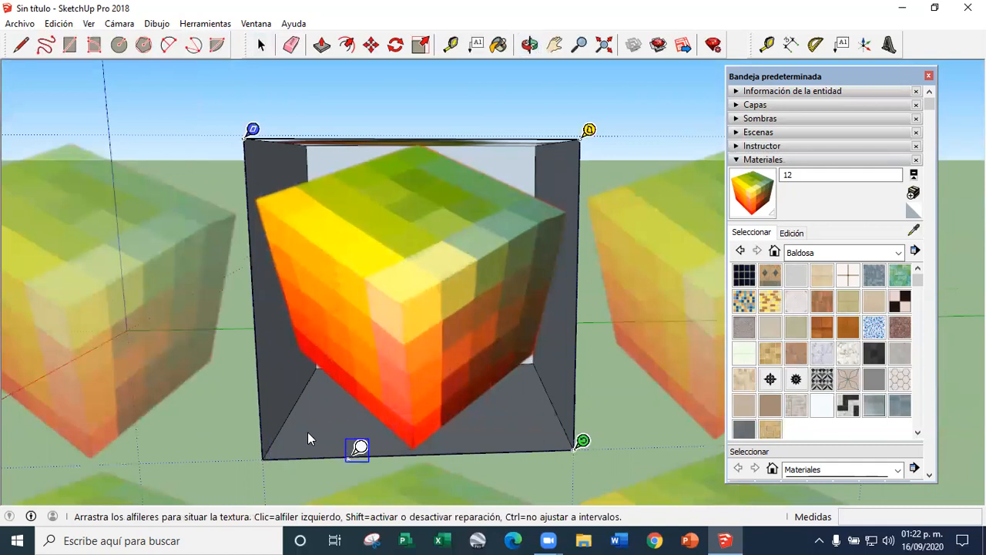
pyautogui.click(423, 438)
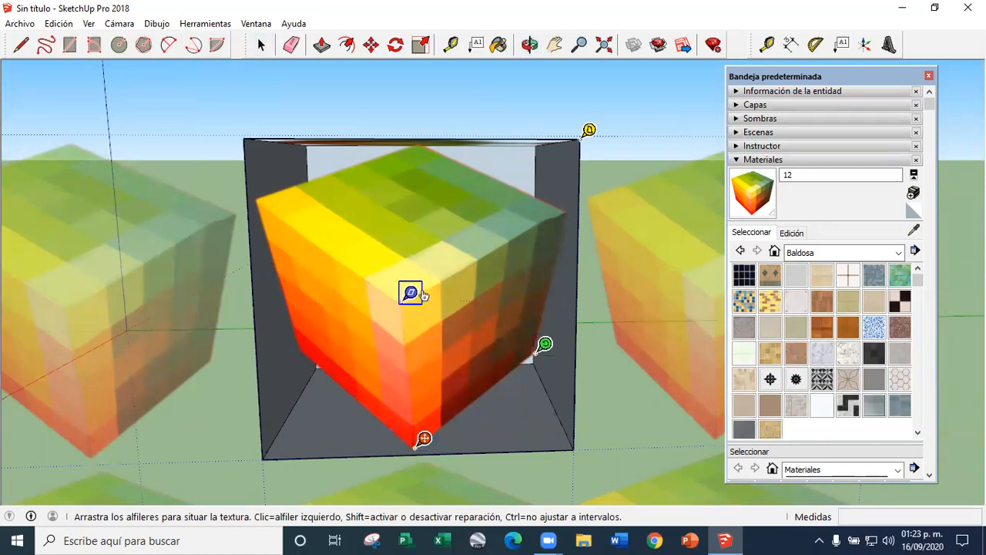
# Set the yellow pin precisely at the upper far corner of the pictured cube's right side
pyautogui.click(589, 131)
pyautogui.moveTo(588, 139)
pyautogui.mouseDown()
pyautogui.moveTo(508, 165)
pyautogui.moveTo(526, 187)
pyautogui.moveTo(504, 165)
pyautogui.moveTo(504, 183)
pyautogui.moveTo(469, 172)
pyautogui.moveTo(473, 198)
pyautogui.moveTo(587, 135)
pyautogui.mouseUp()
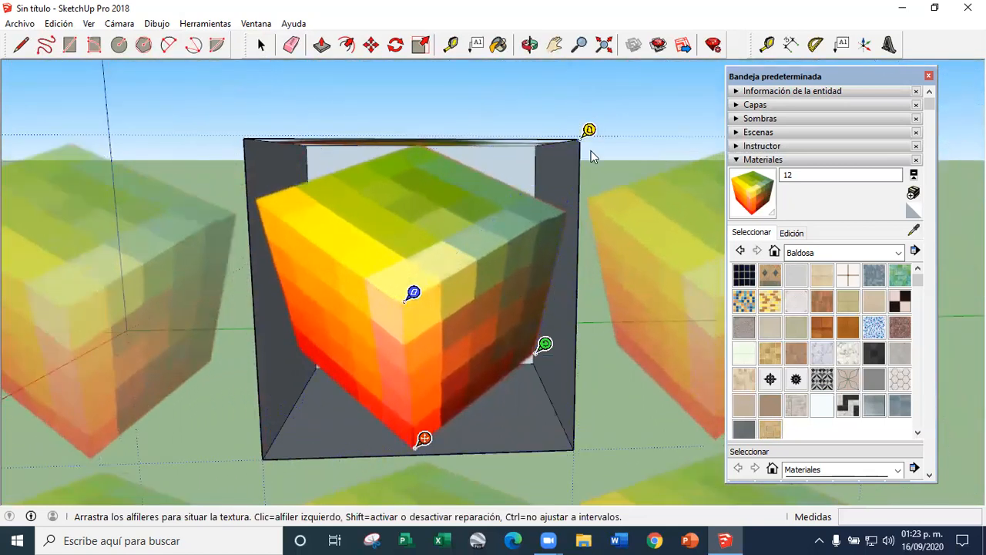
pyautogui.click(590, 132)
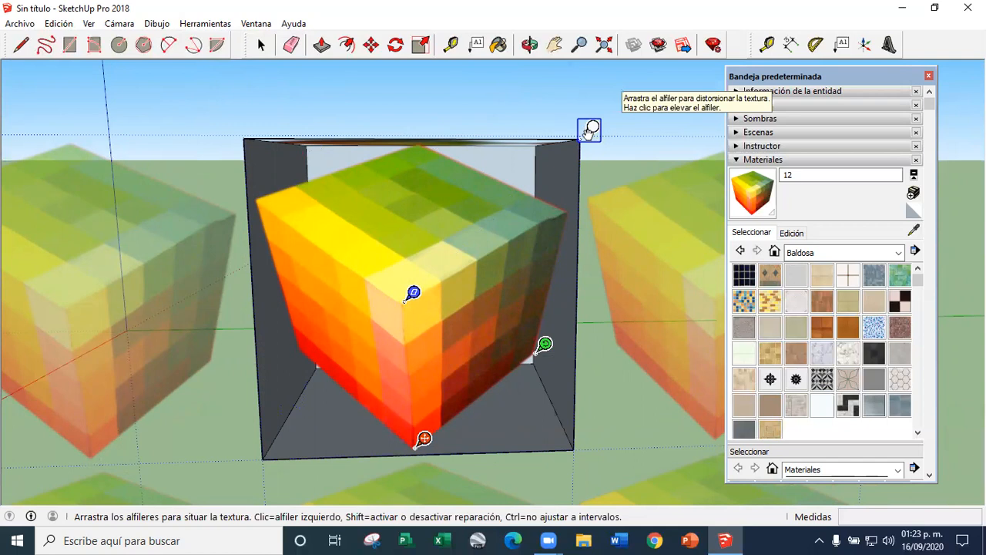
pyautogui.click(484, 168)
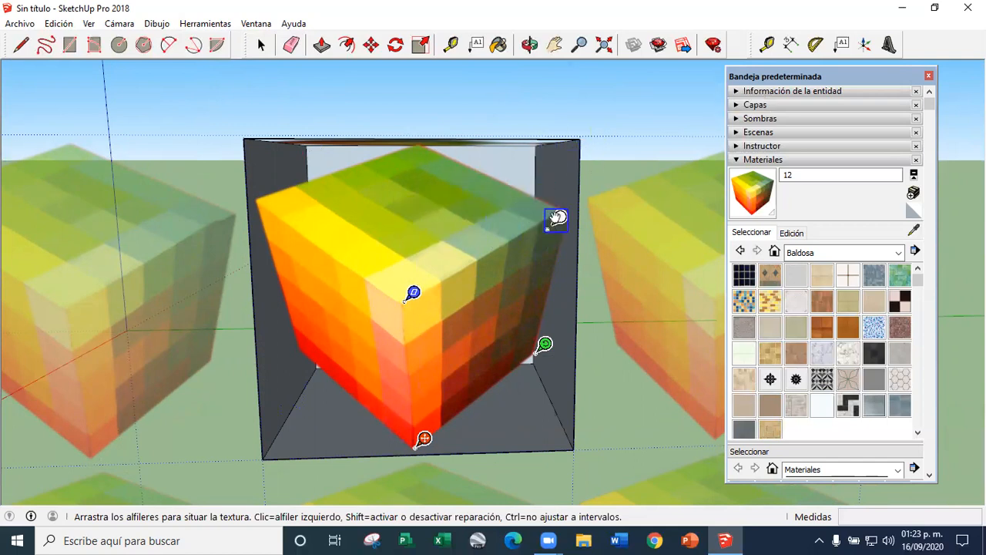
pyautogui.scroll(-3, 403, 266)
pyautogui.scroll(2, 421, 271)
pyautogui.scroll(5, 541, 226)
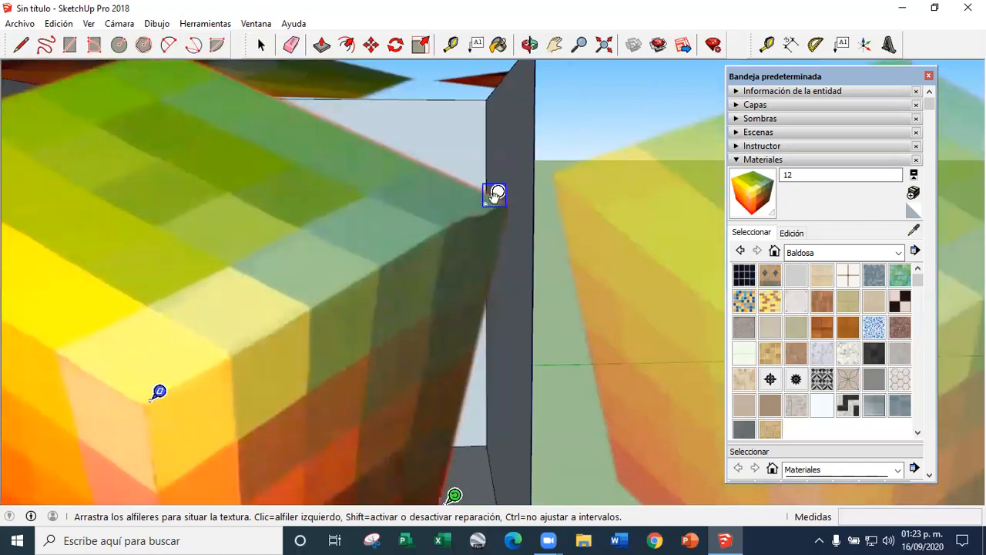
pyautogui.scroll(4, 497, 196)
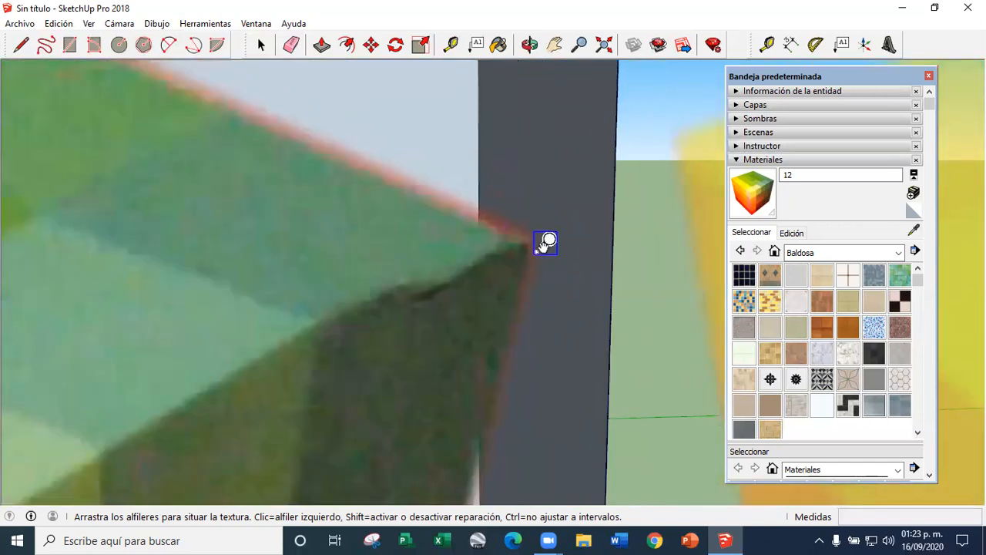
pyautogui.scroll(2, 546, 243)
pyautogui.scroll(-11, 505, 226)
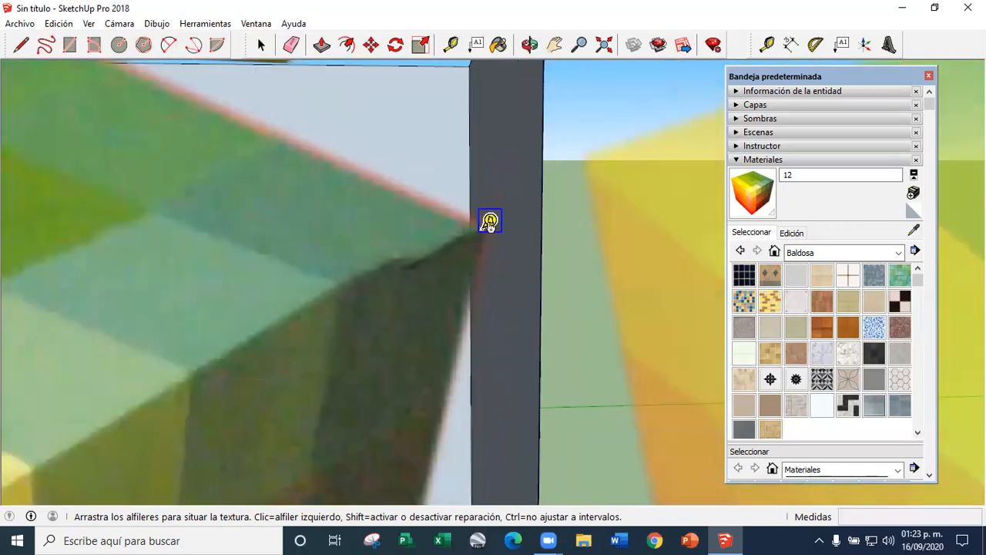
pyautogui.scroll(3, 382, 330)
pyautogui.scroll(-3, 461, 301)
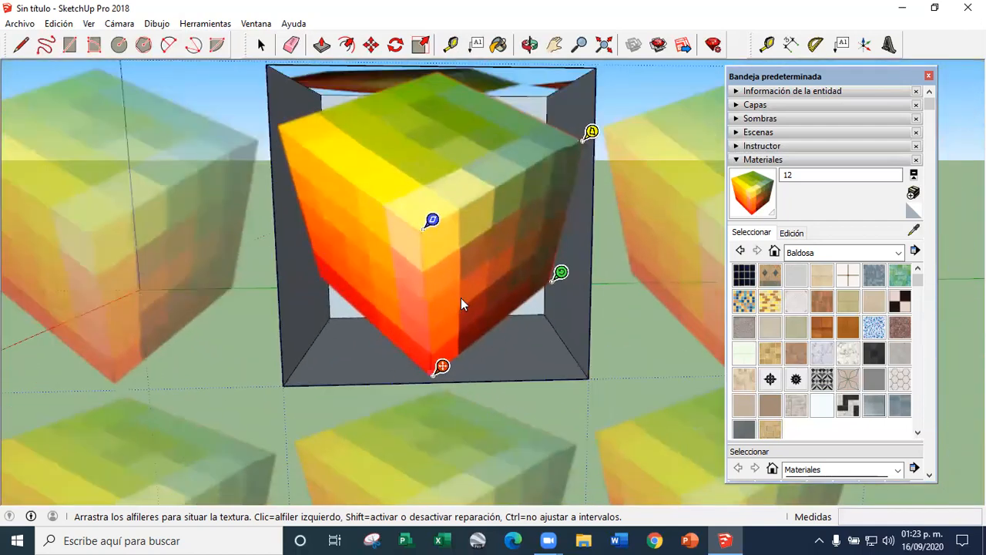
pyautogui.scroll(2, 478, 293)
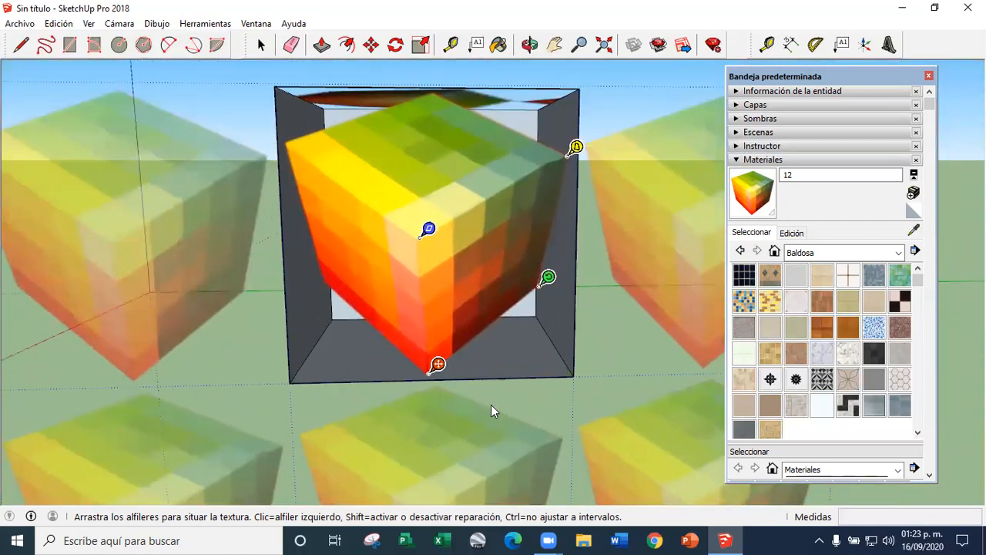
# Stretch the texture so its four pins meet the corners of the cube's right side face
pyautogui.moveTo(436, 368); pyautogui.dragTo(295, 379)
pyautogui.moveTo(410, 291); pyautogui.dragTo(590, 373)
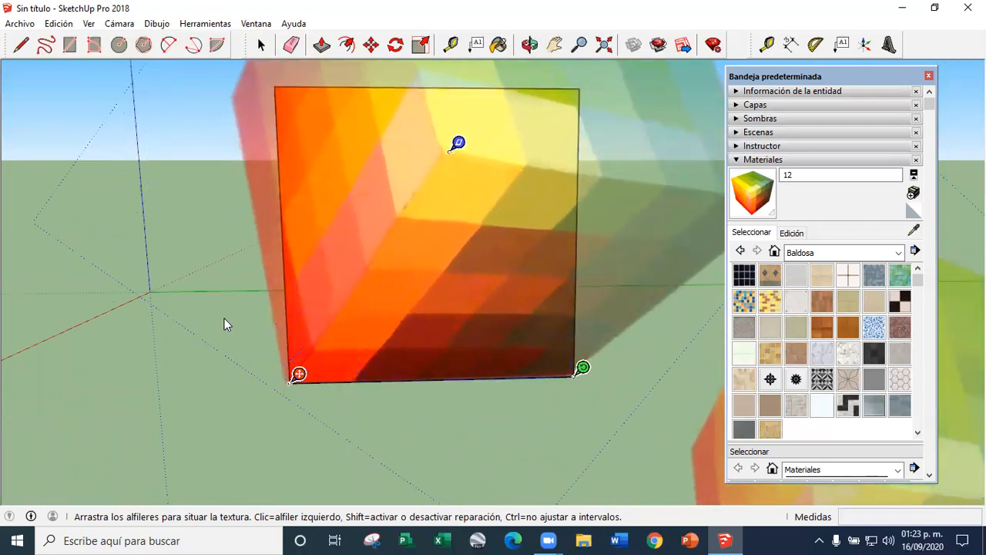
pyautogui.scroll(-4, 224, 321)
pyautogui.scroll(2, 310, 248)
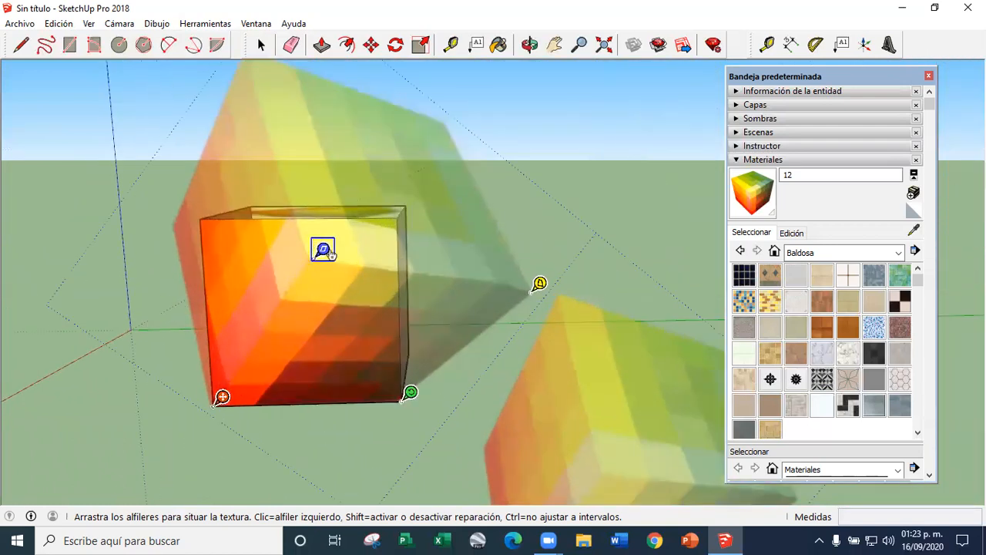
pyautogui.moveTo(329, 254); pyautogui.dragTo(209, 215)
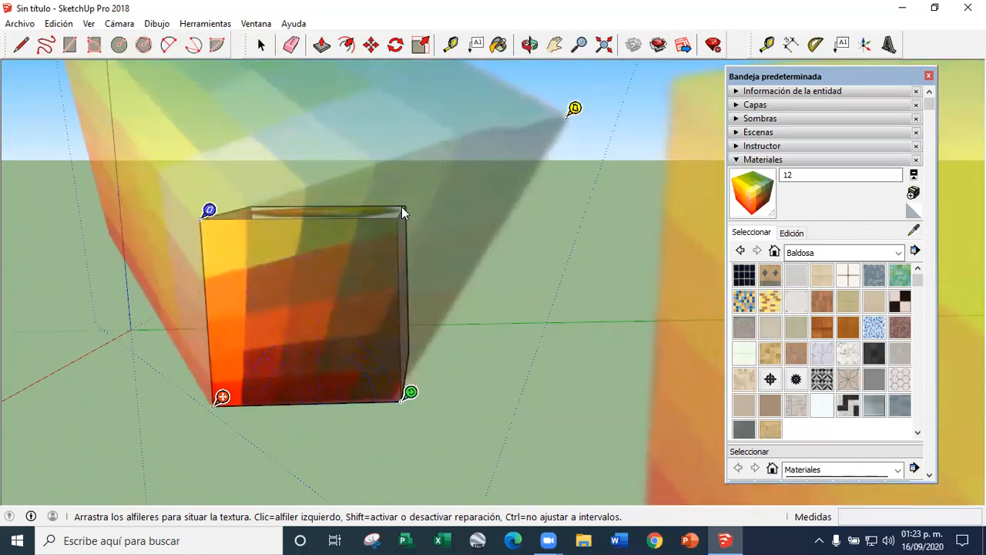
pyautogui.moveTo(575, 108); pyautogui.dragTo(406, 209)
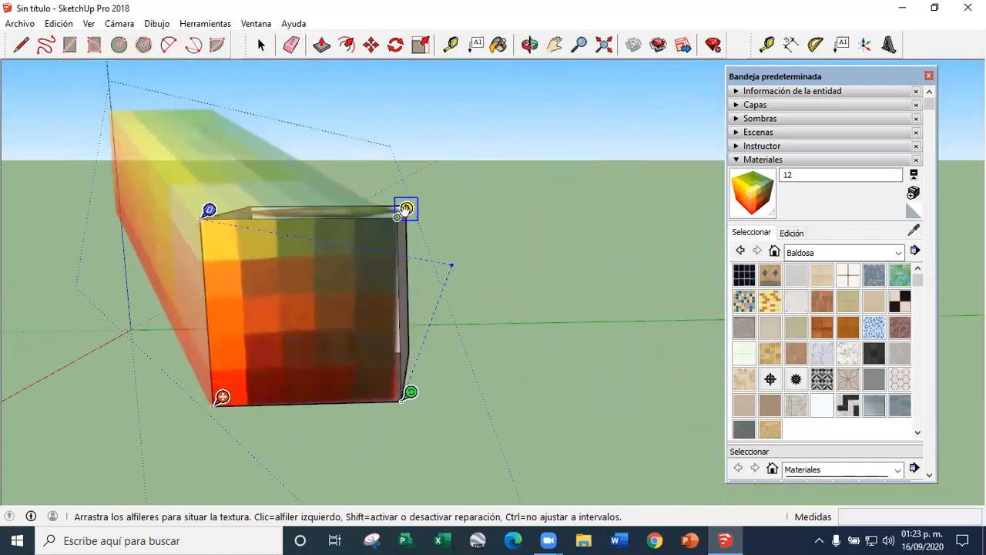
# Refine the green, blue and yellow pins to remove the gaps at the face's corners, and finish the positioning
pyautogui.scroll(5, 383, 406)
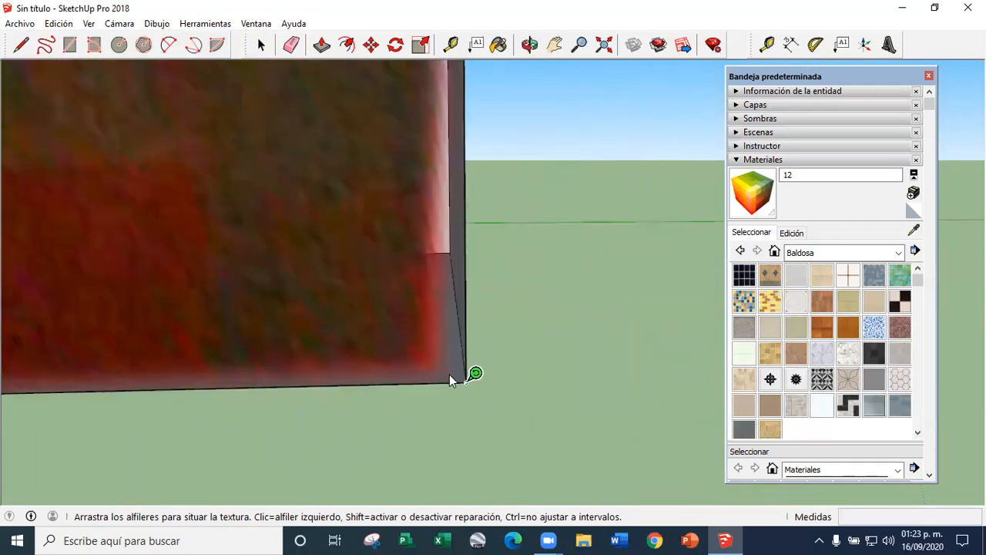
pyautogui.scroll(2, 449, 377)
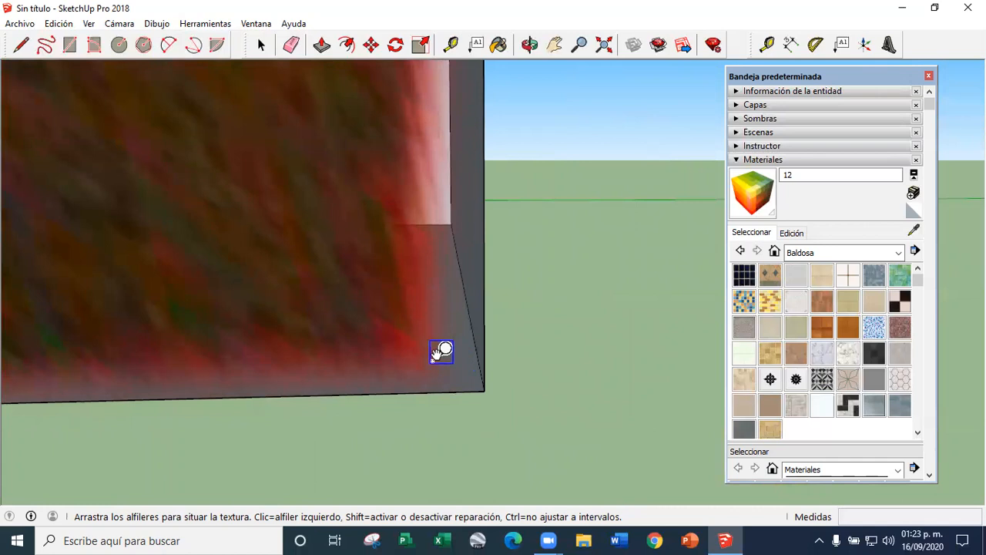
pyautogui.moveTo(423, 345); pyautogui.dragTo(490, 382)
pyautogui.scroll(-5, 468, 395)
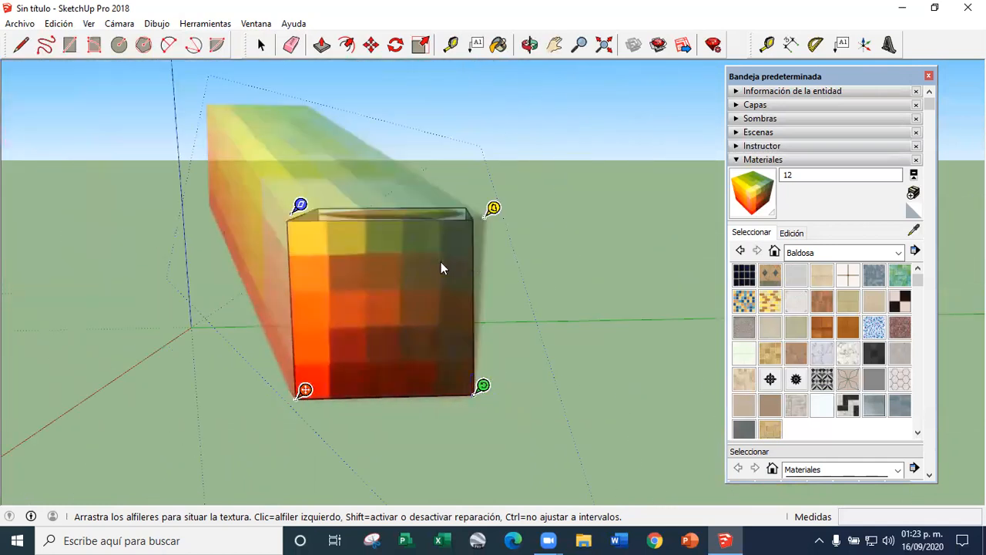
pyautogui.scroll(2, 440, 262)
pyautogui.moveTo(220, 198); pyautogui.dragTo(217, 205)
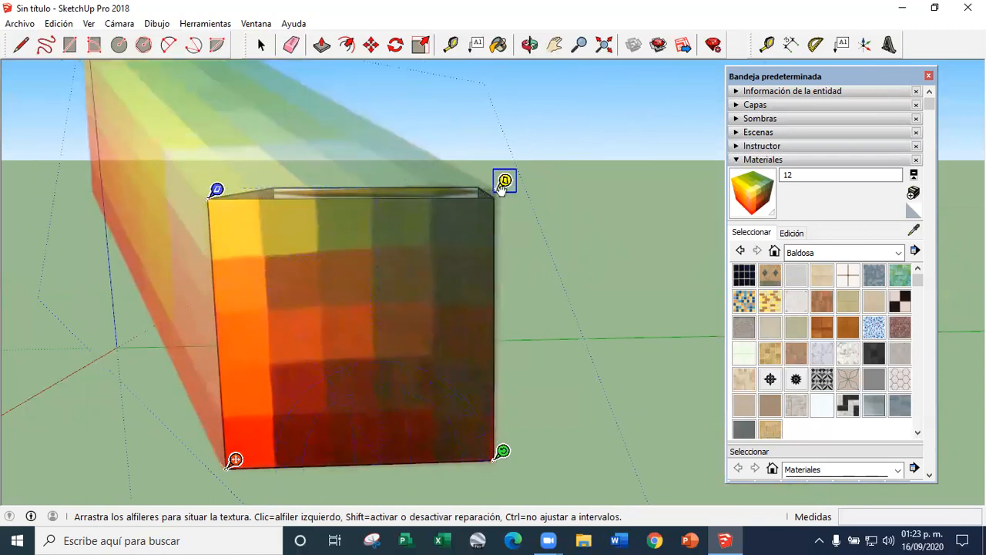
pyautogui.moveTo(501, 188); pyautogui.dragTo(501, 200)
pyautogui.scroll(3, 505, 197)
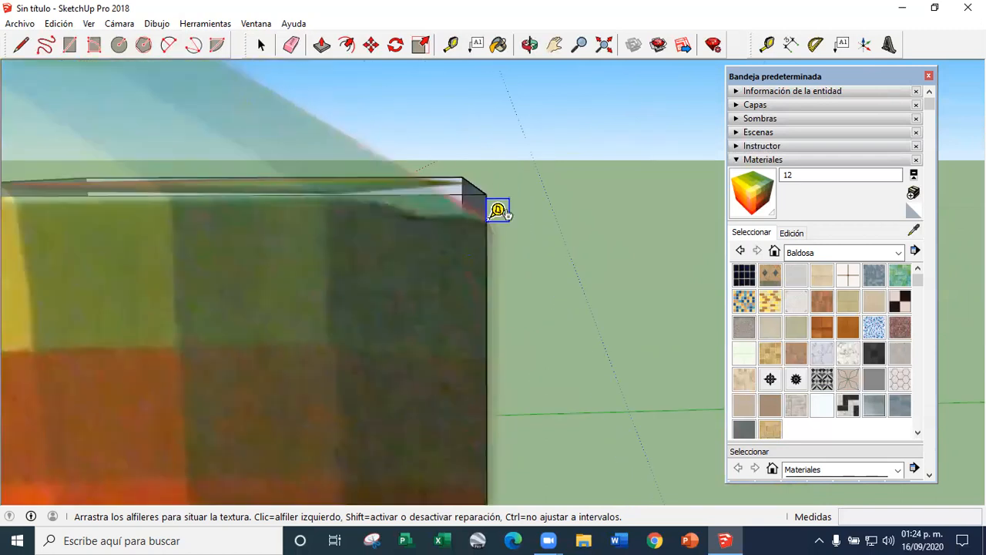
pyautogui.click(261, 45)
# Start positioning the top face's texture and set the red and green pins at the near and right corners of the pictured top
pyautogui.scroll(-5, 534, 280)
pyautogui.moveTo(535, 280); pyautogui.dragTo(421, 299, button='middle')
pyautogui.scroll(-4, 516, 284)
pyautogui.moveTo(516, 284); pyautogui.dragTo(459, 289, button='middle')
pyautogui.scroll(5, 439, 266)
pyautogui.scroll(-5, 464, 266)
pyautogui.scroll(7, 458, 289)
pyautogui.moveTo(365, 283); pyautogui.dragTo(556, 322, button='middle')
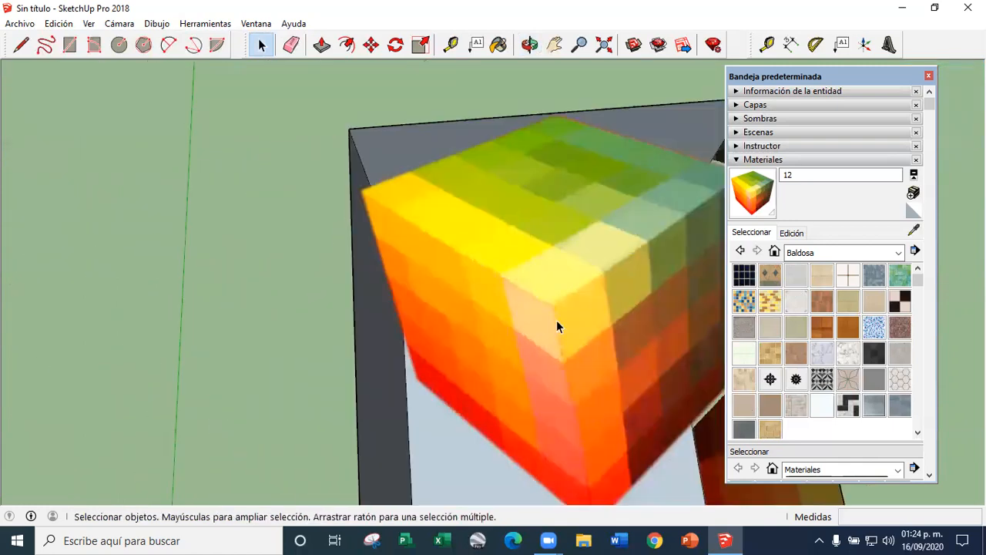
pyautogui.scroll(-5, 432, 307)
pyautogui.scroll(3, 432, 308)
pyautogui.moveTo(416, 320); pyautogui.dragTo(446, 257, button='middle')
pyautogui.rightClick(446, 258)
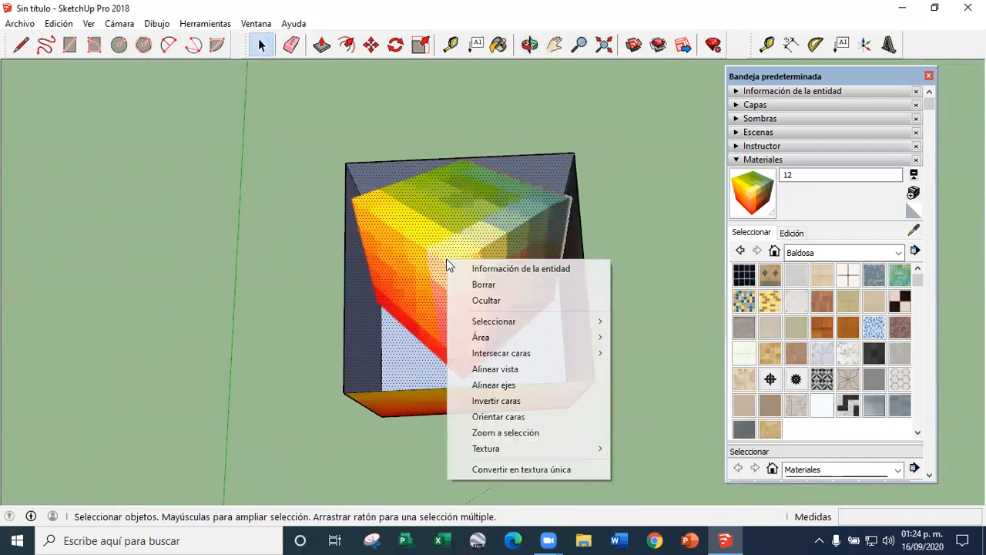
pyautogui.moveTo(524, 448)
pyautogui.click(641, 450)
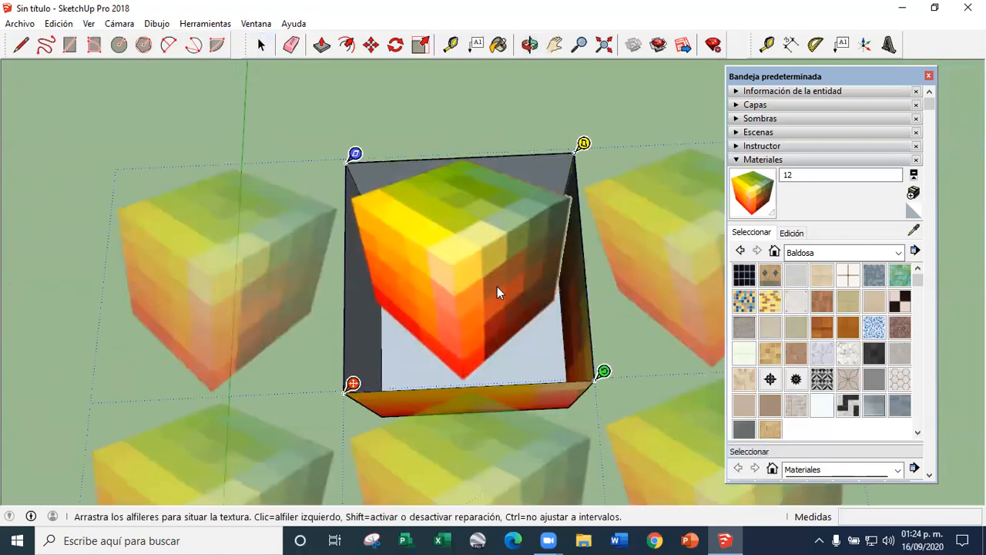
pyautogui.scroll(-2, 497, 287)
pyautogui.scroll(4, 428, 297)
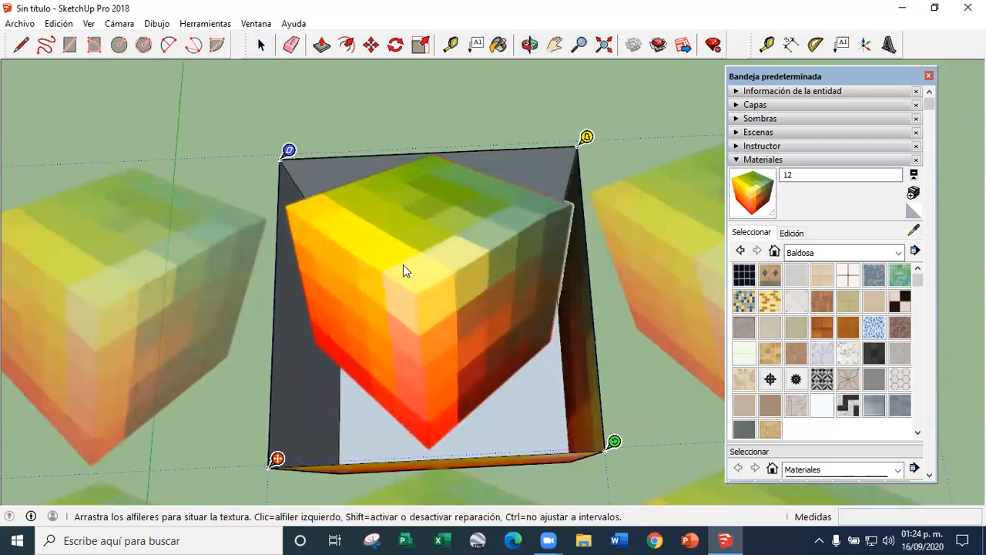
pyautogui.scroll(3, 372, 249)
pyautogui.scroll(-2, 372, 249)
pyautogui.click(242, 483)
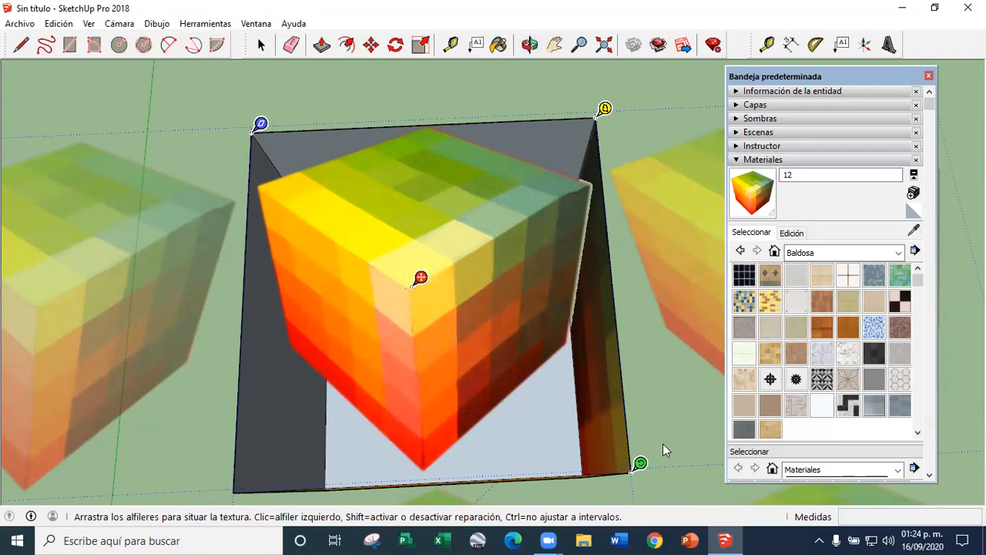
pyautogui.click(640, 463)
pyautogui.scroll(3, 591, 185)
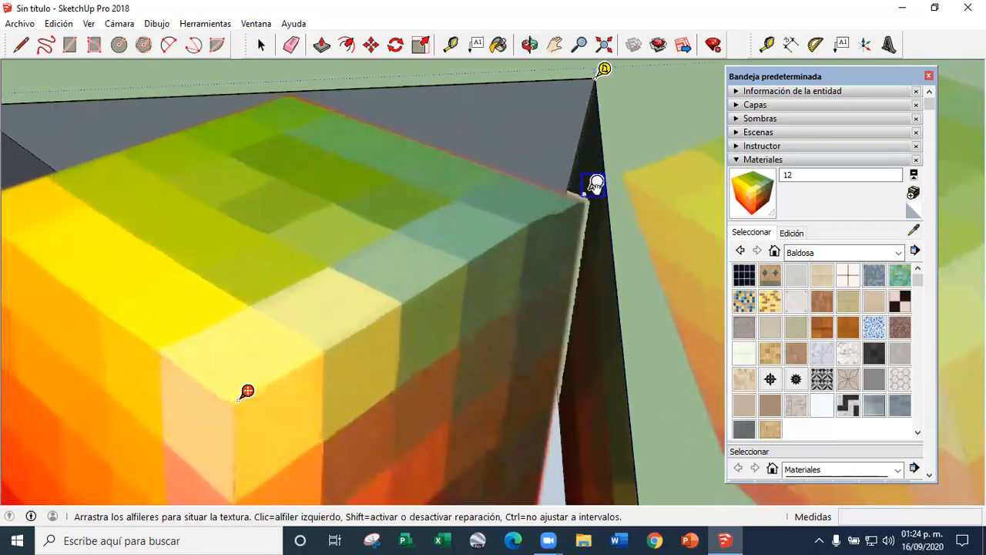
pyautogui.click(587, 195)
# Set the blue and yellow pins at the left and far corners of the pictured cube's top
pyautogui.scroll(-3, 550, 293)
pyautogui.click(243, 189)
pyautogui.scroll(5, 249, 231)
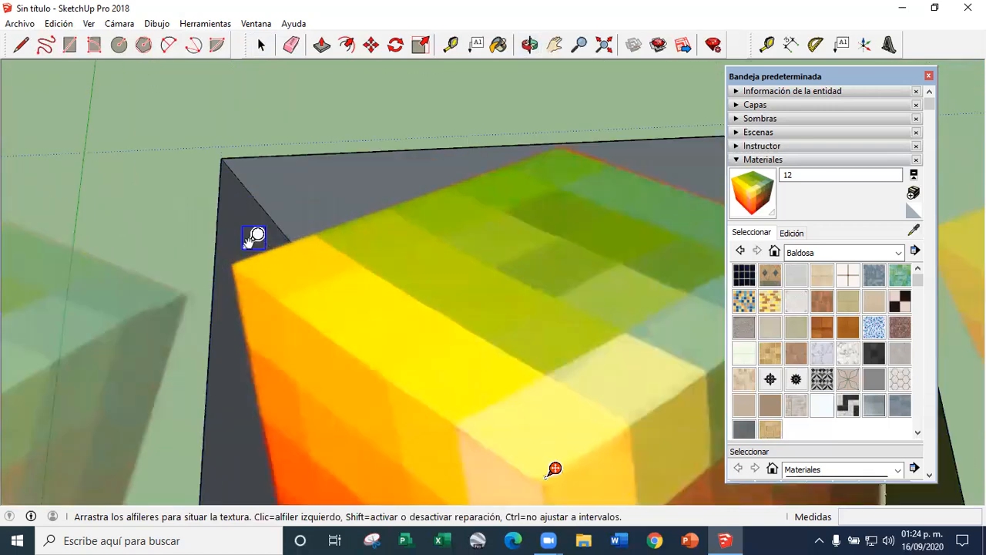
pyautogui.click(268, 302)
pyautogui.scroll(-5, 457, 252)
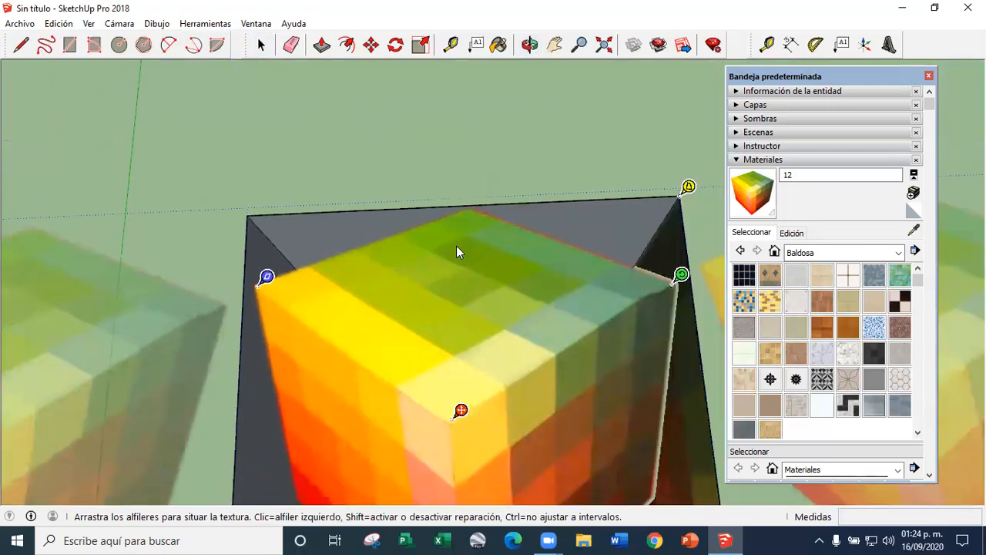
pyautogui.click(686, 189)
pyautogui.scroll(5, 478, 203)
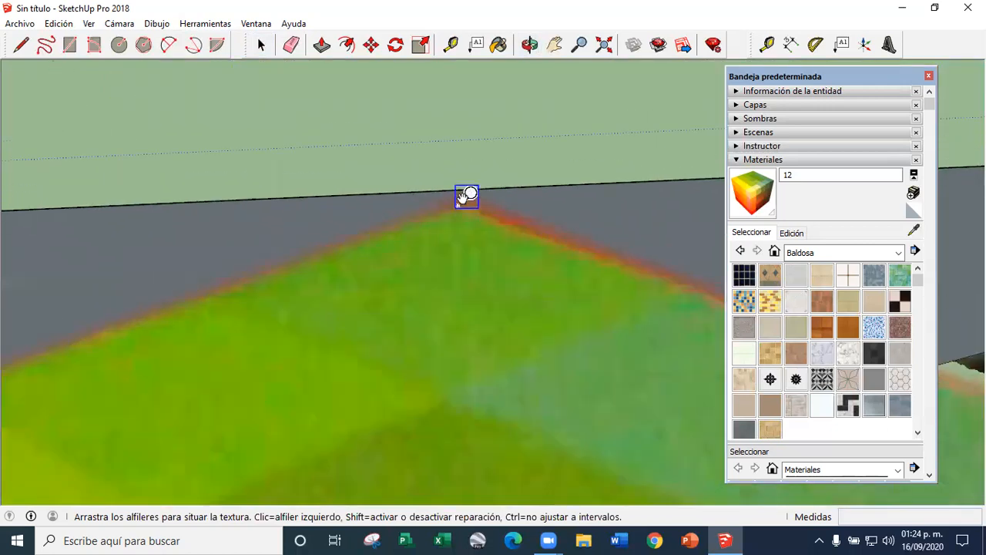
pyautogui.click(431, 198)
# Stretch the texture so its four pins meet the top face's corners, and finish the positioning
pyautogui.scroll(-5, 351, 194)
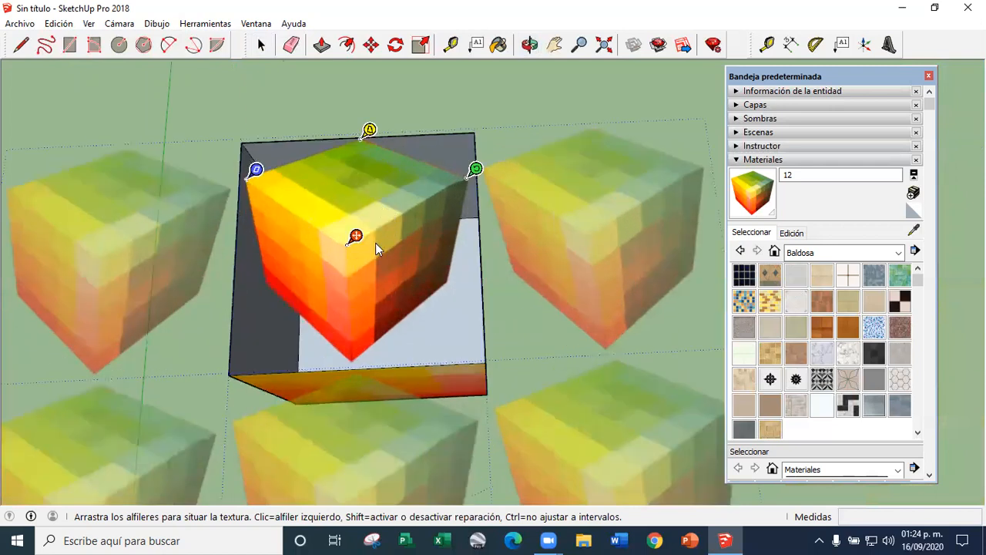
pyautogui.moveTo(356, 236); pyautogui.dragTo(240, 374)
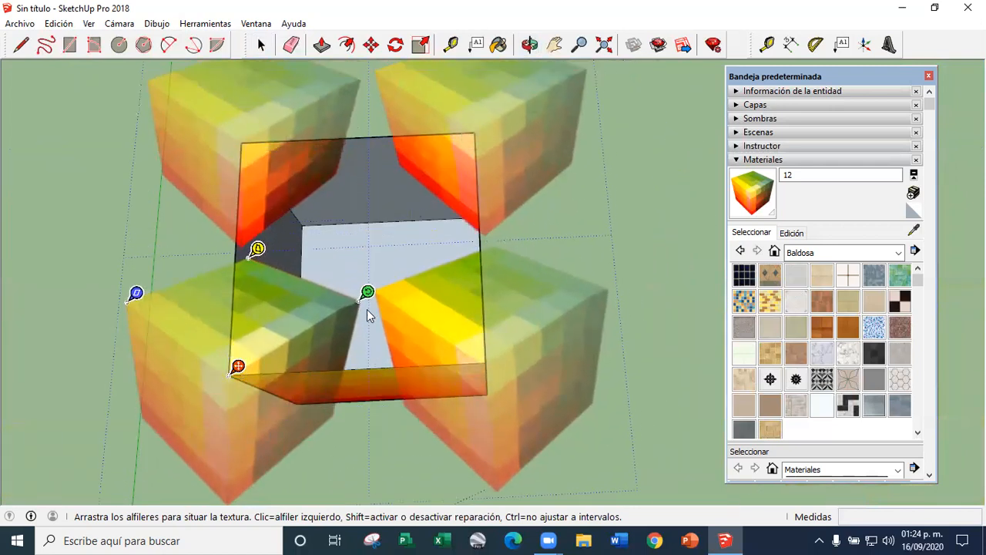
pyautogui.moveTo(367, 295); pyautogui.dragTo(494, 354)
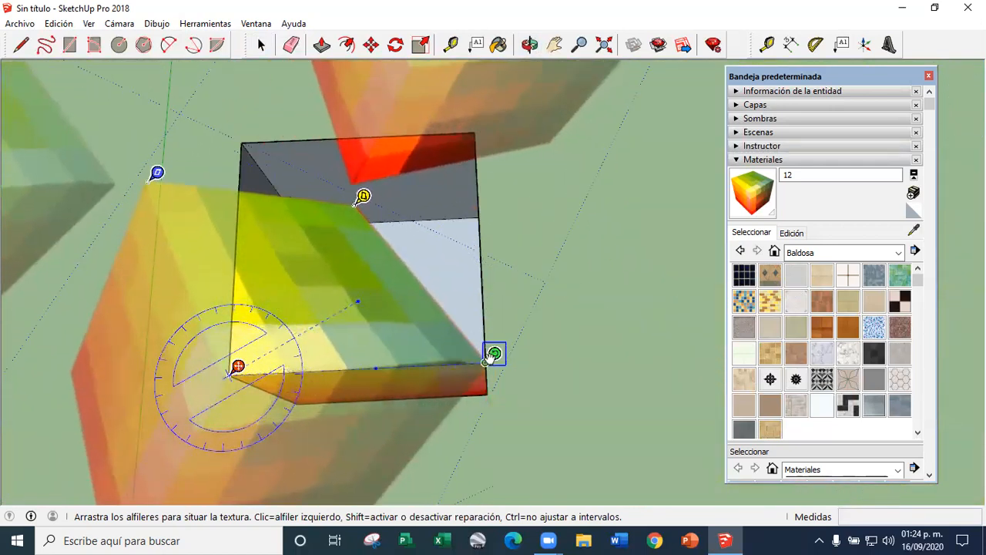
pyautogui.moveTo(157, 173); pyautogui.dragTo(250, 134)
pyautogui.moveTo(453, 194); pyautogui.dragTo(478, 126)
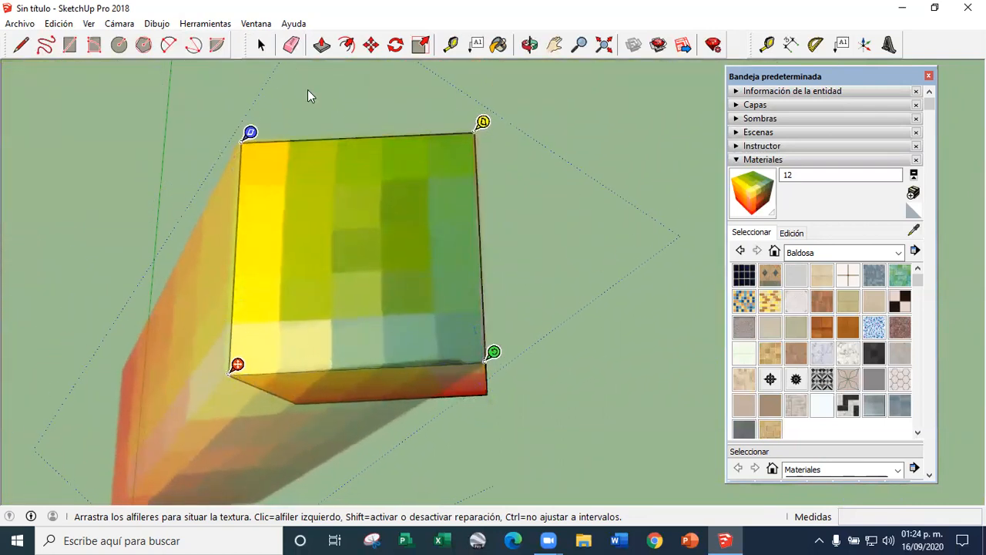
pyautogui.click(263, 45)
# Copy the cube's orange and yellow front face about 9 m away, to the right of the cube
pyautogui.moveTo(498, 361); pyautogui.dragTo(371, 98, button='middle')
pyautogui.moveTo(605, 237); pyautogui.dragTo(335, 239, button='middle')
pyautogui.scroll(-3, 431, 239)
pyautogui.moveTo(436, 262); pyautogui.dragTo(493, 266, button='middle')
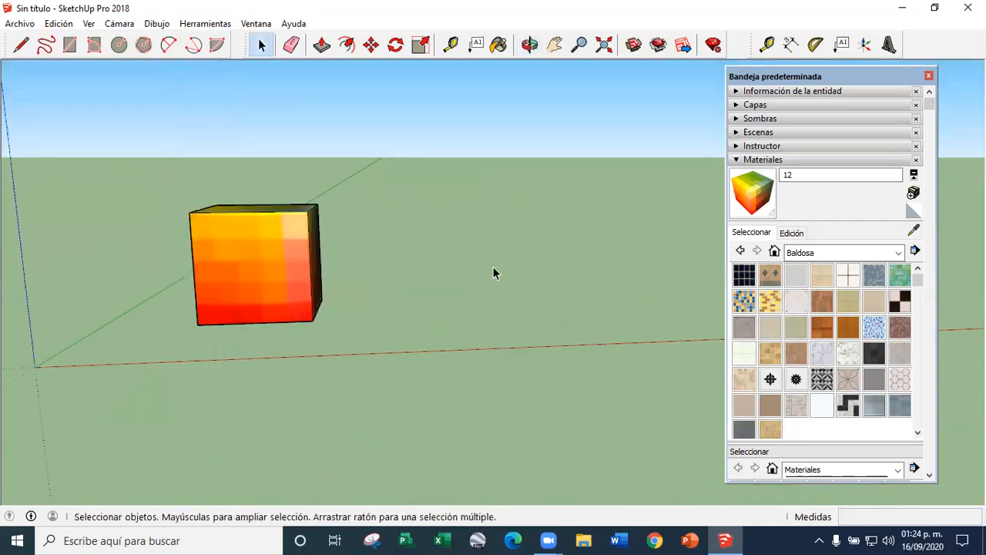
pyautogui.click(290, 276)
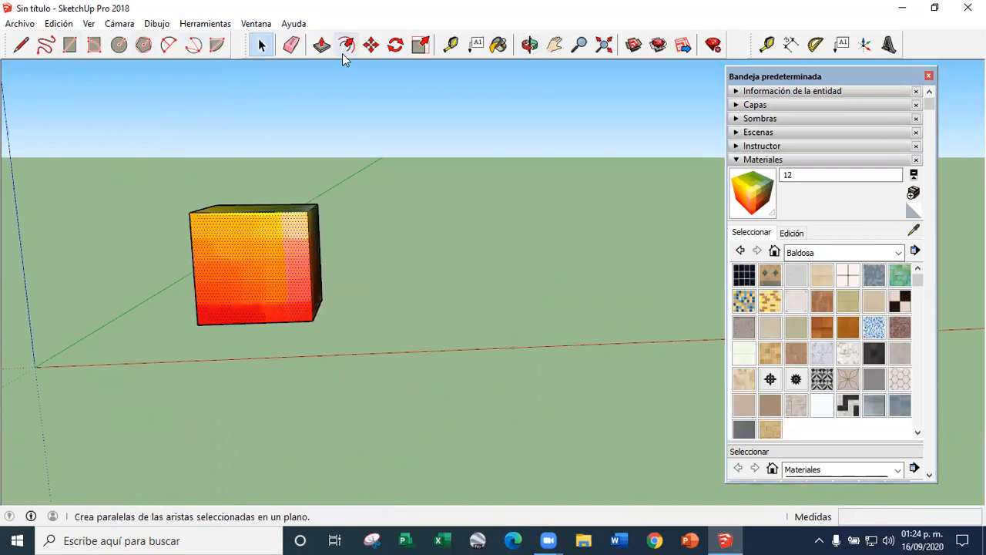
pyautogui.click(371, 45)
pyautogui.click(316, 281)
pyautogui.press('ctrl')
pyautogui.click(498, 275)
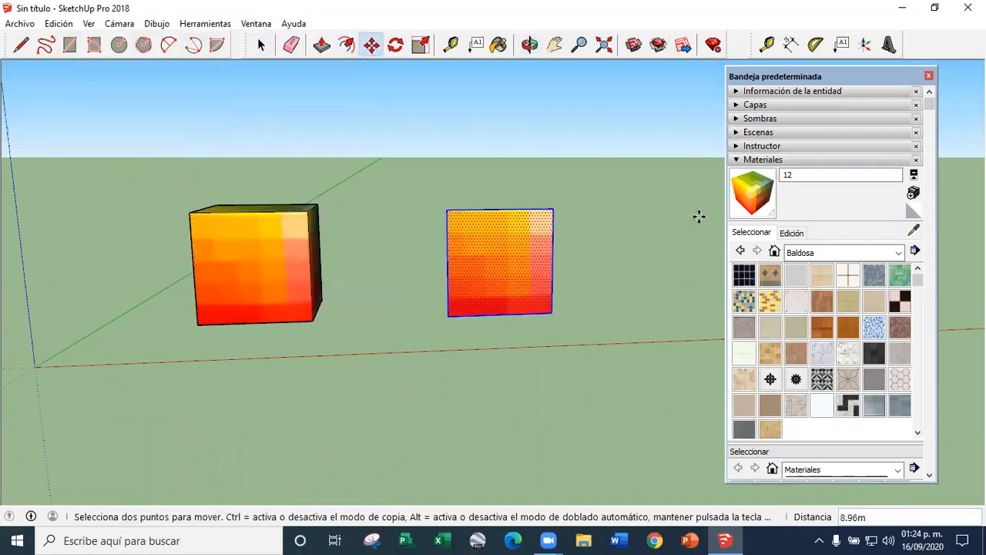
# Repaint the copied face with material 12 and reset its texture to the original position
pyautogui.press('b')
pyautogui.click(511, 246)
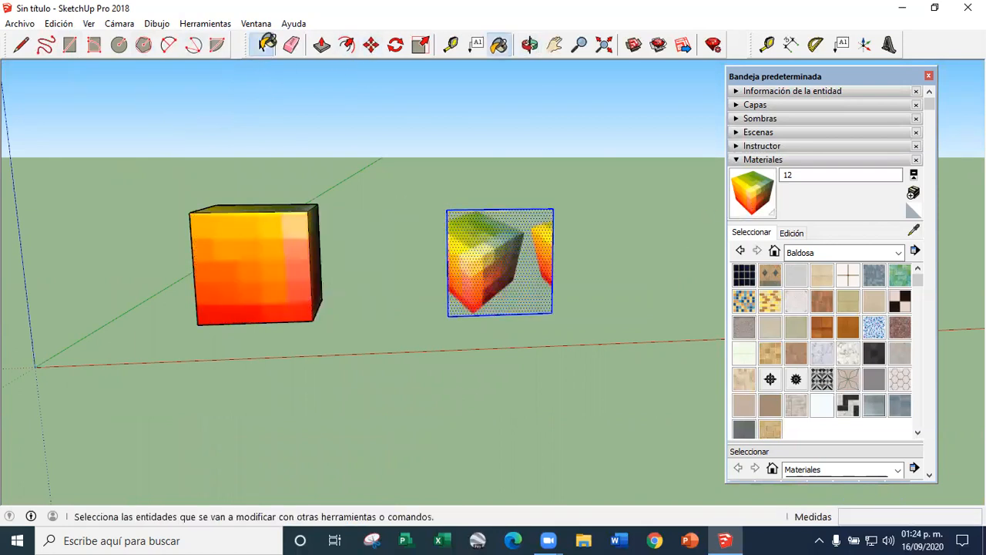
pyautogui.click(262, 44)
pyautogui.rightClick(512, 273)
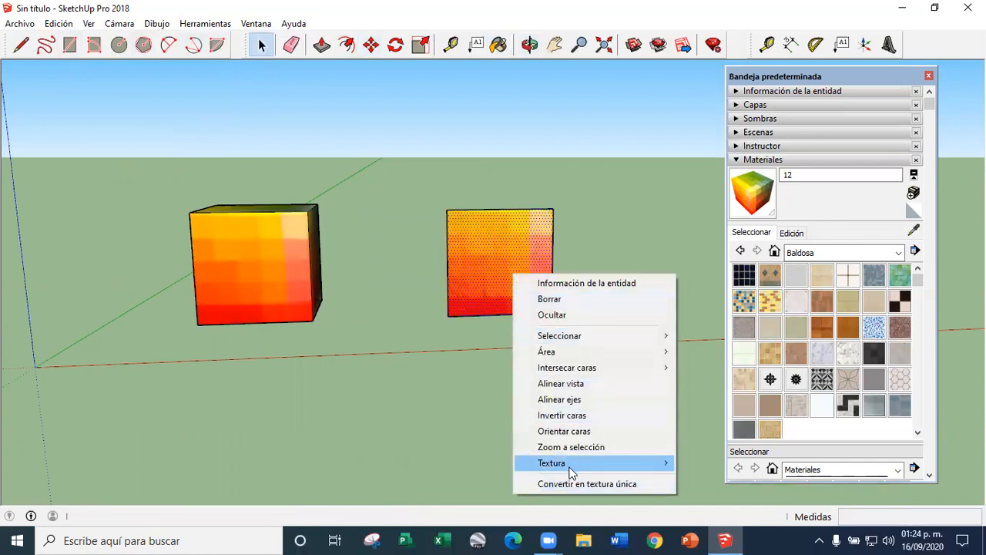
pyautogui.moveTo(585, 463)
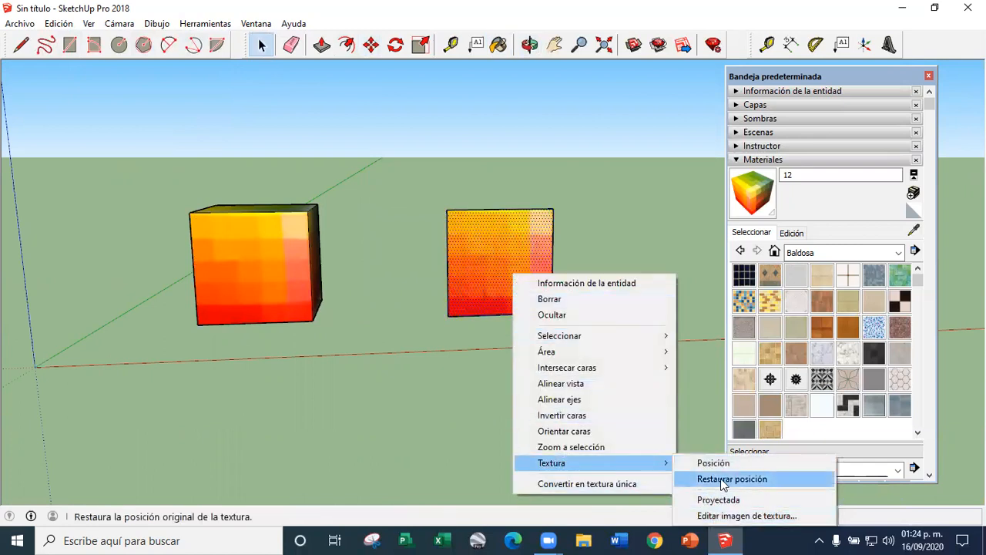
pyautogui.click(713, 481)
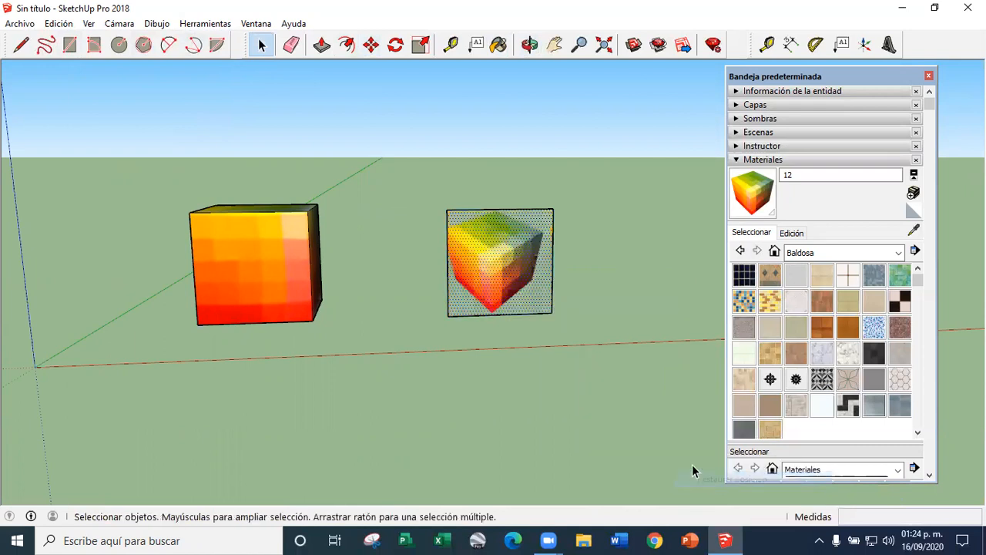
# Try to move the copied face that shows the whole cube image
pyautogui.scroll(5, 487, 242)
pyautogui.moveTo(487, 244); pyautogui.dragTo(480, 293, button='middle')
pyautogui.scroll(-3, 480, 293)
pyautogui.scroll(3, 478, 295)
pyautogui.scroll(-3, 464, 294)
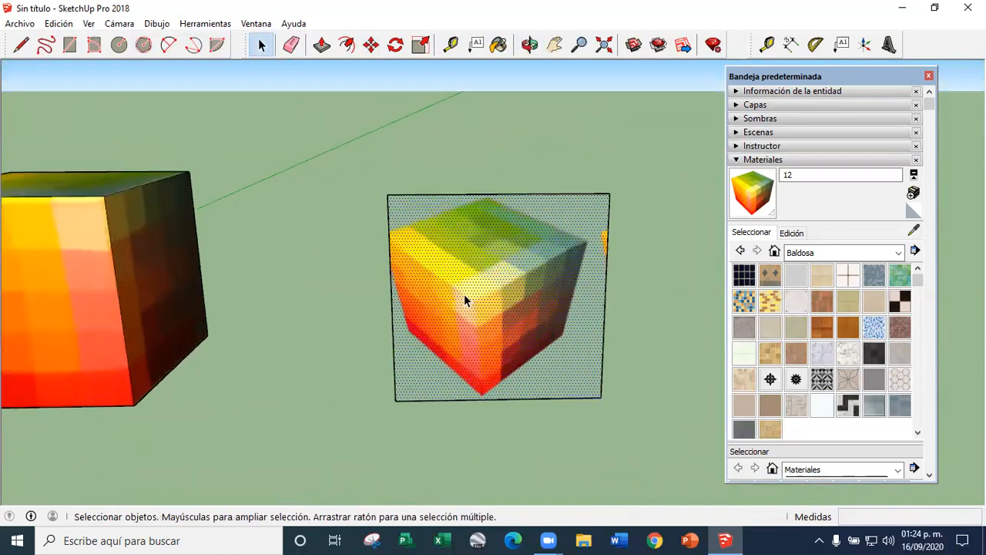
pyautogui.scroll(3, 463, 293)
pyautogui.click(371, 45)
pyautogui.scroll(-3, 475, 286)
pyautogui.click(475, 286)
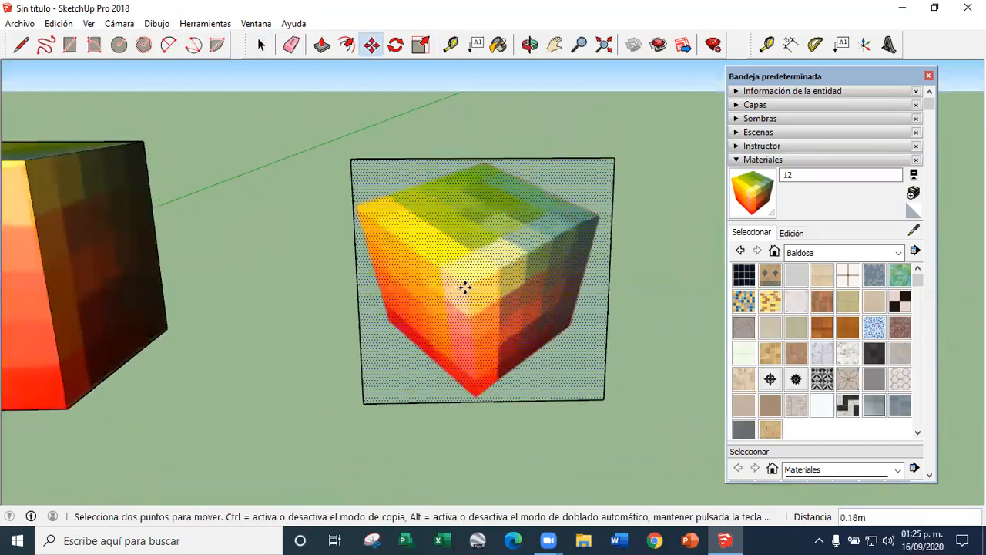
pyautogui.click(261, 44)
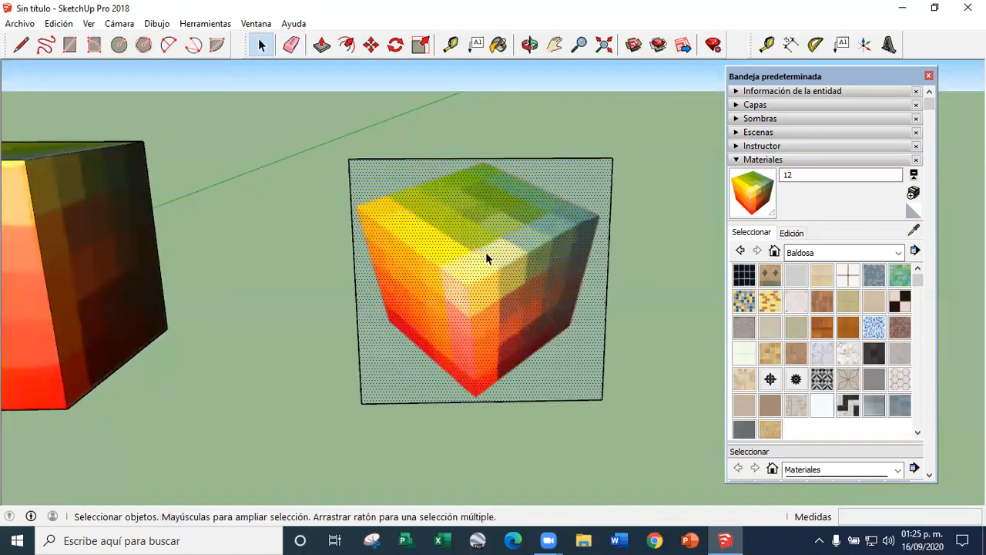
# Delete the copied face beside the textured cube
pyautogui.scroll(-4, 485, 252)
pyautogui.scroll(3, 514, 274)
pyautogui.scroll(-2, 578, 308)
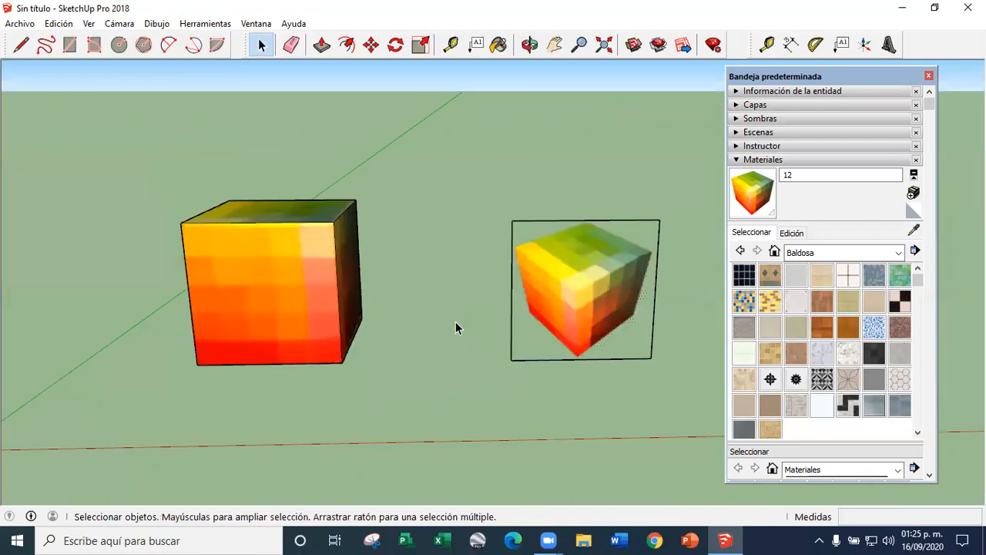
pyautogui.moveTo(456, 322); pyautogui.dragTo(319, 365, button='middle')
pyautogui.scroll(4, 543, 293)
pyautogui.moveTo(457, 307); pyautogui.dragTo(365, 254, button='middle')
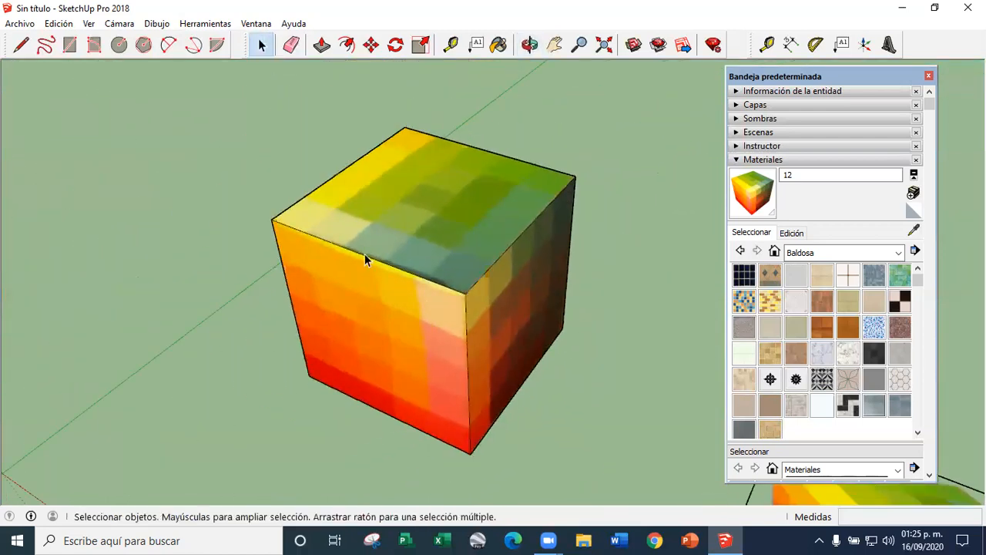
pyautogui.scroll(-4, 447, 279)
pyautogui.press('Delete')
pyautogui.moveTo(471, 349); pyautogui.dragTo(597, 260, button='middle')
pyautogui.moveTo(424, 305); pyautogui.dragTo(461, 270, button='middle')
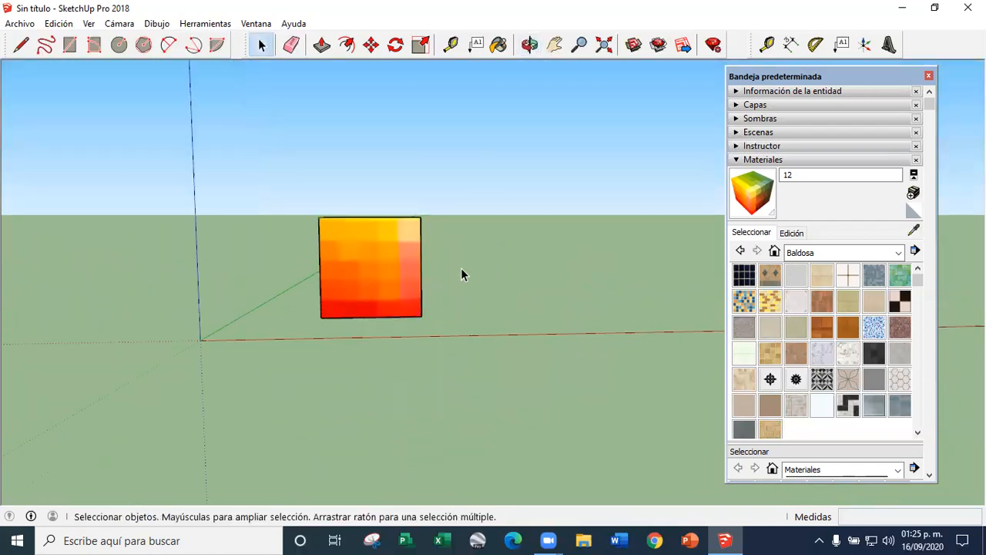
# Paint the cube's front face with the default material and undo the painting
pyautogui.scroll(2, 461, 275)
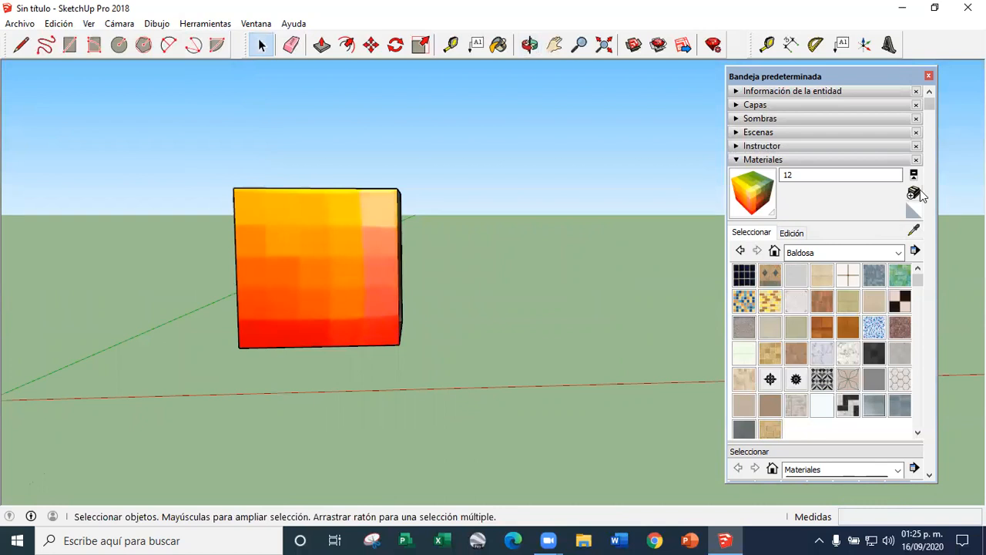
pyautogui.click(914, 192)
pyautogui.press('Escape')
pyautogui.click(914, 211)
pyautogui.moveTo(902, 83); pyautogui.dragTo(761, 76)
pyautogui.scroll(-3, 269, 269)
pyautogui.click(303, 269)
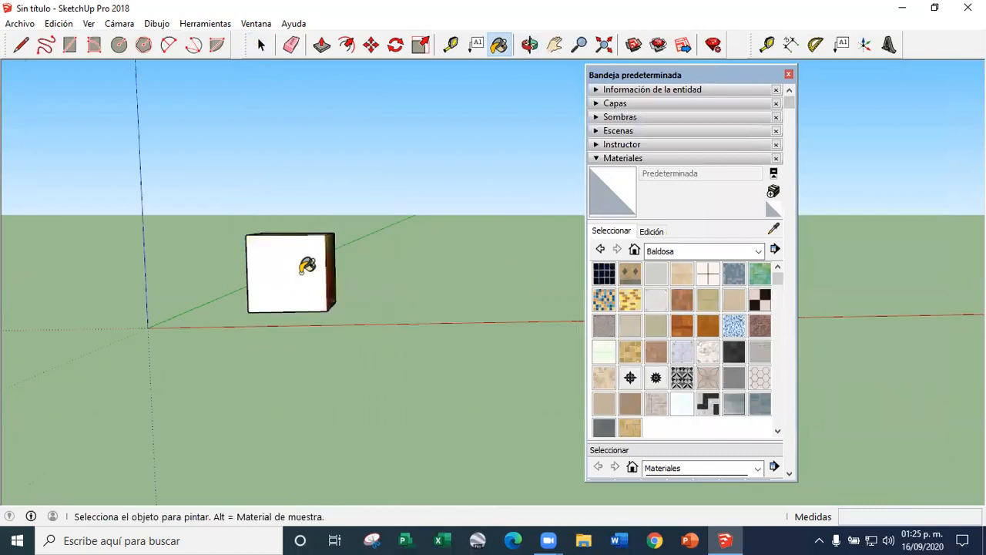
pyautogui.press('space')
pyautogui.click(285, 304)
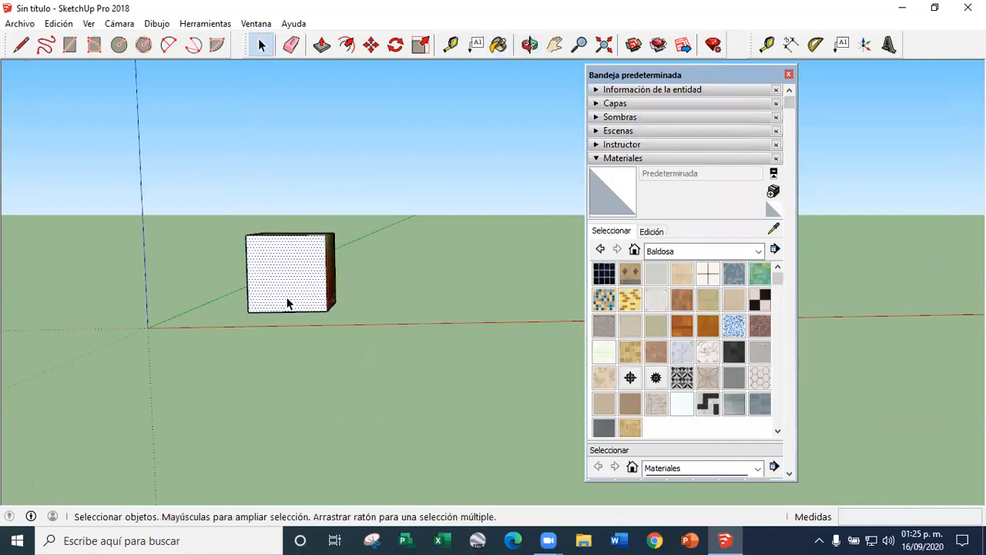
pyautogui.hotkey('ctrl', 'z')
# Copy the whole textured cube to its right along the red axis
pyautogui.click(372, 45)
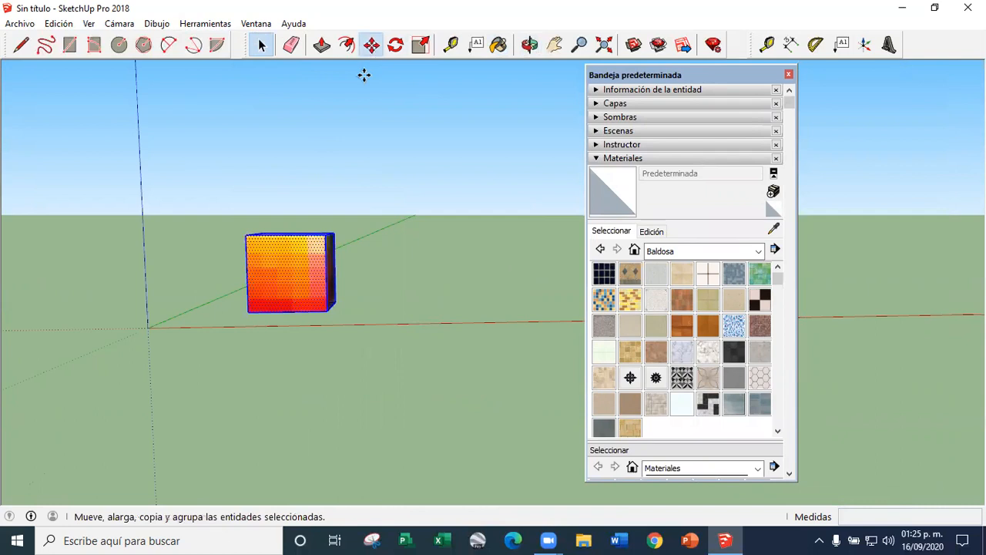
pyautogui.press('ctrl')
pyautogui.click(327, 324)
pyautogui.click(458, 330)
pyautogui.click(261, 45)
pyautogui.click(534, 214)
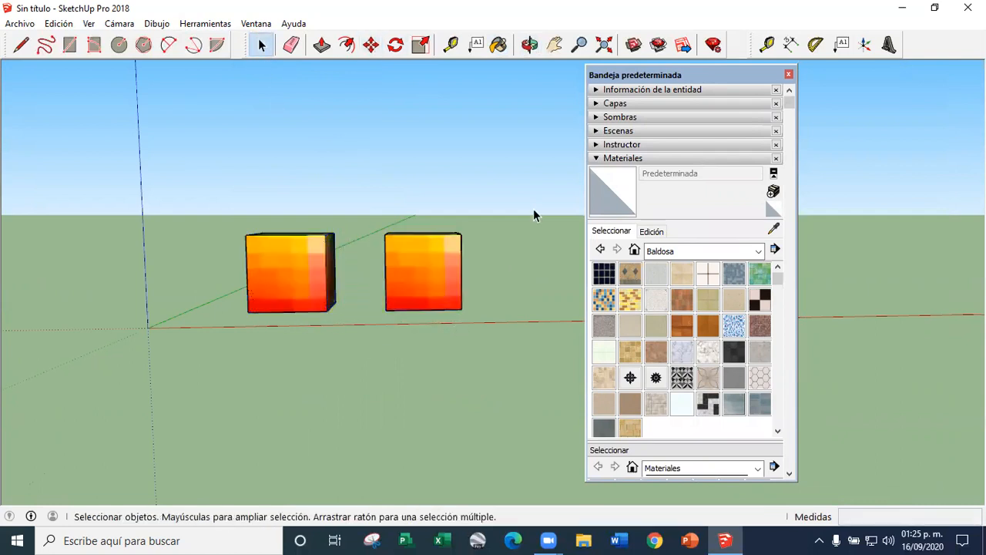
# Start a new material and browse for its texture image in Sesiones_Taller de P. Tidimencionales, Segundo parcial, under ESCOLARIZADO
pyautogui.click(773, 211)
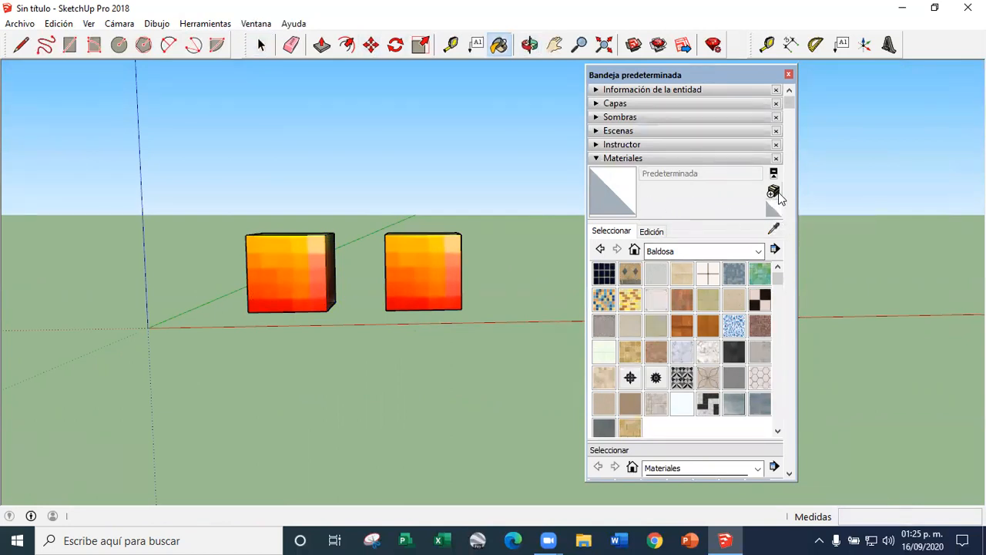
pyautogui.click(774, 192)
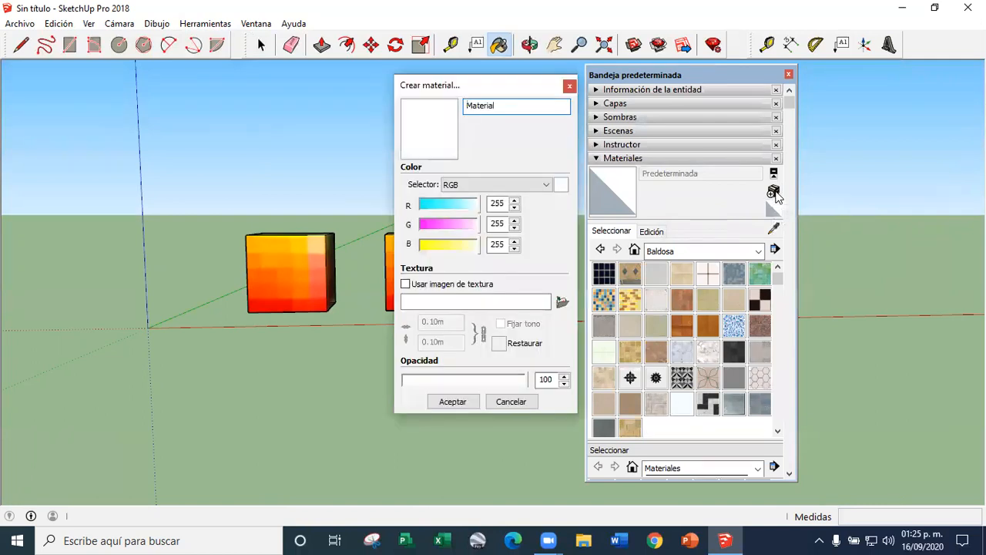
pyautogui.click(562, 302)
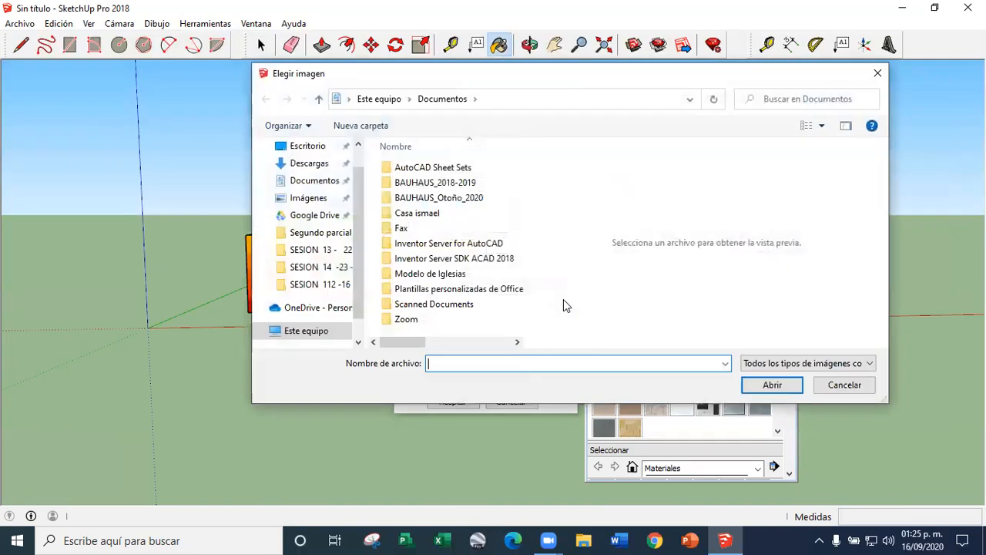
pyautogui.doubleClick(447, 193)
pyautogui.doubleClick(414, 169)
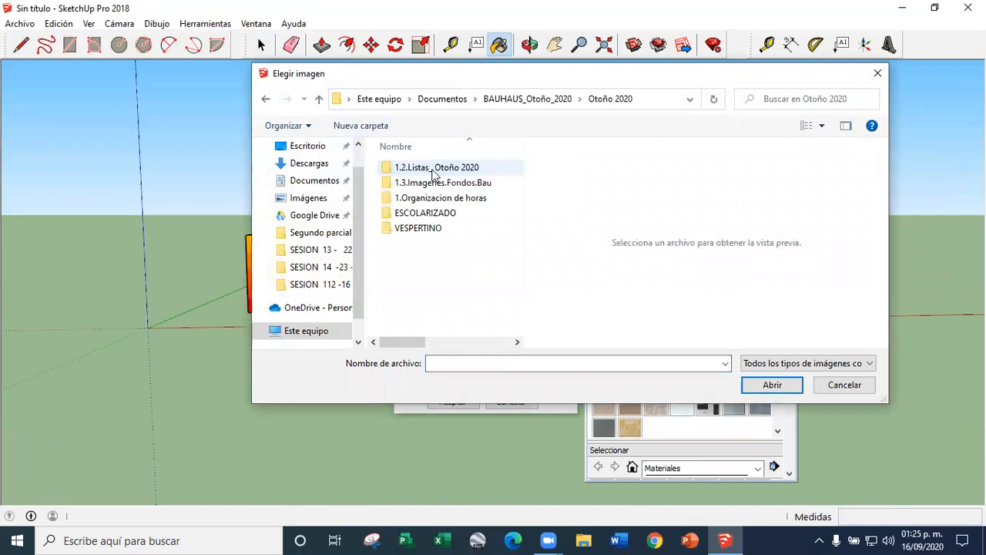
pyautogui.doubleClick(422, 230)
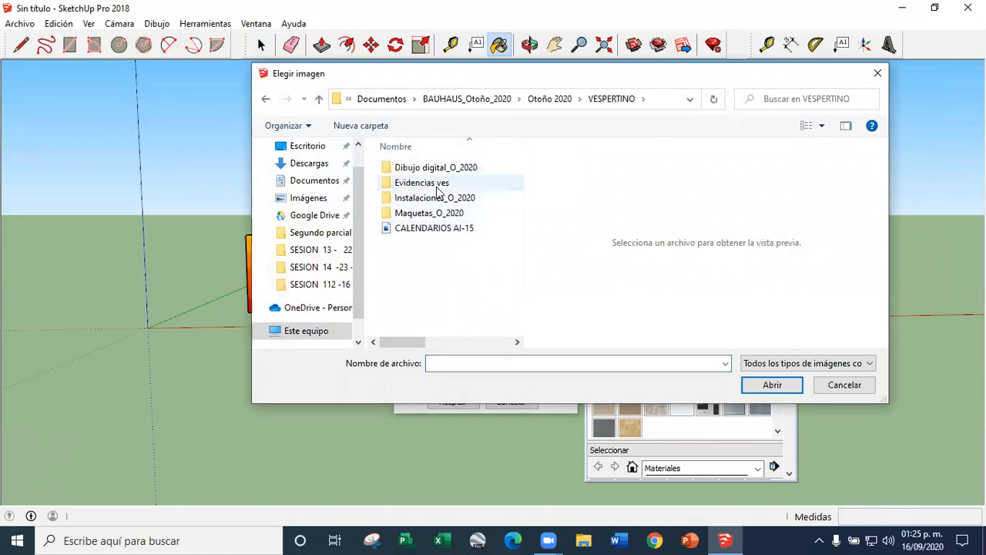
pyautogui.click(318, 98)
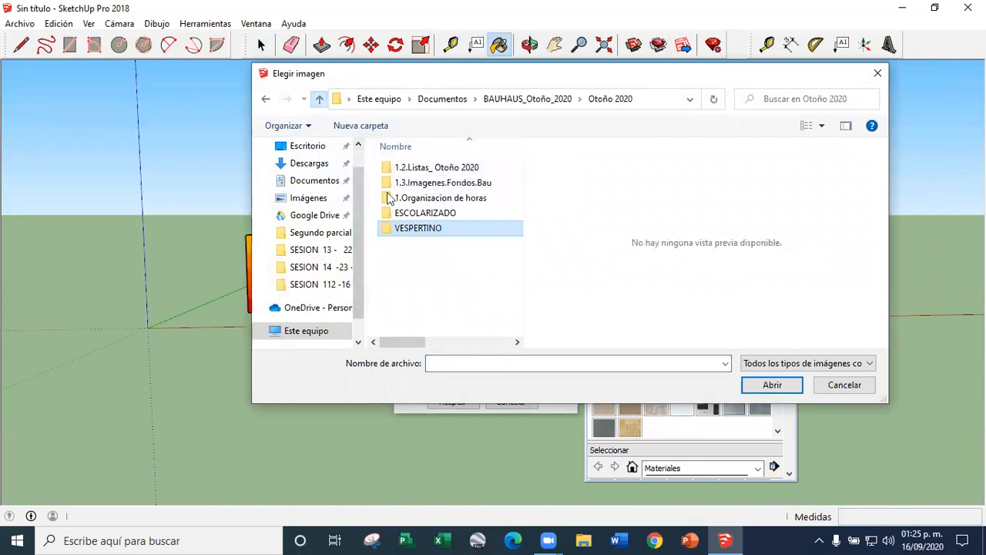
pyautogui.click(432, 218)
pyautogui.doubleClick(431, 218)
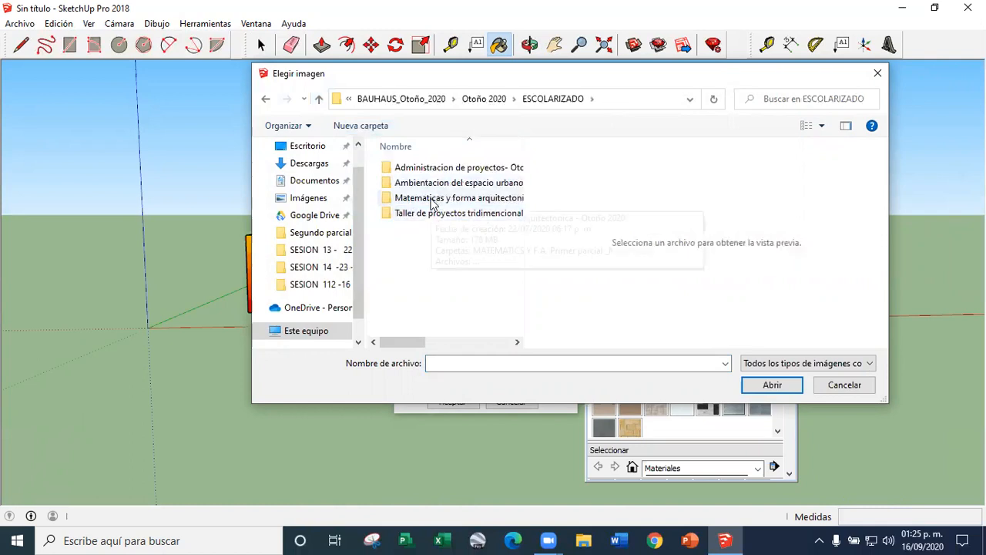
pyautogui.doubleClick(429, 214)
pyautogui.doubleClick(440, 183)
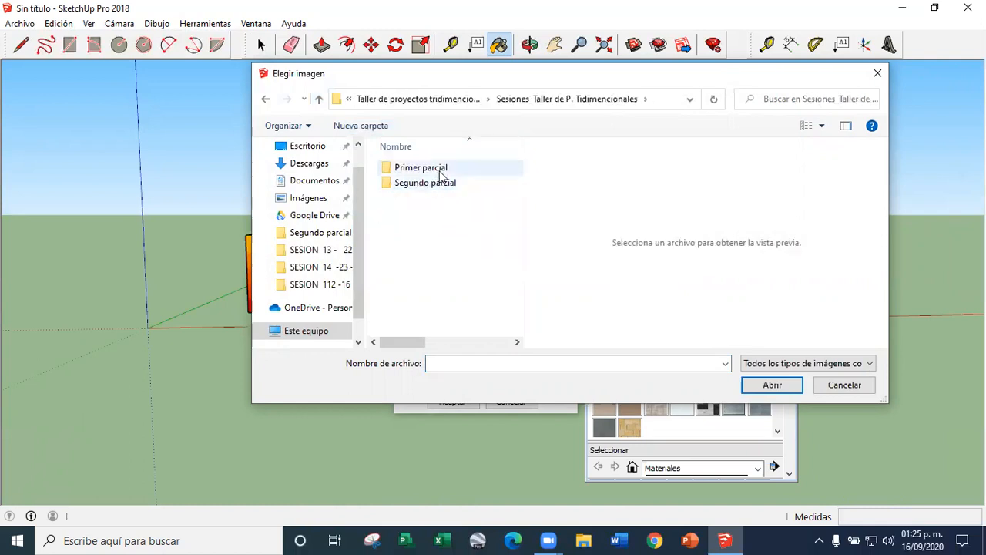
pyautogui.doubleClick(443, 183)
# Choose checa-serie-netflix-mini-casas.jpg as the texture image and create the material
pyautogui.scroll(-5, 420, 238)
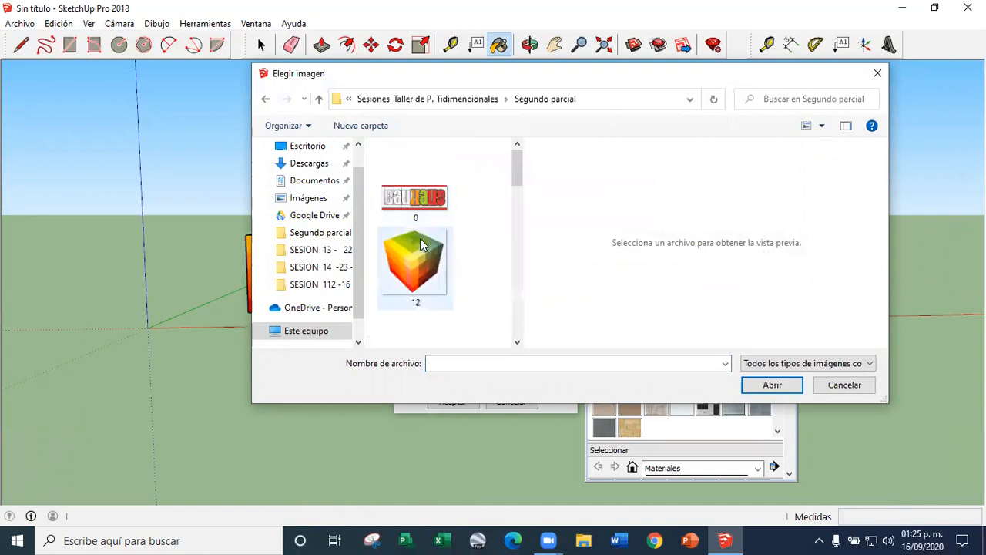
pyautogui.scroll(-6, 439, 247)
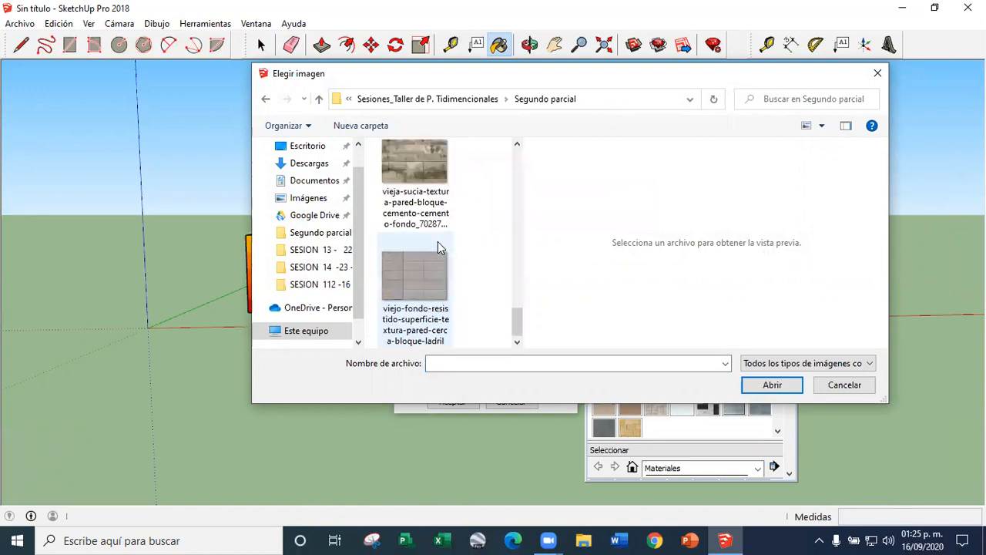
pyautogui.moveTo(521, 328); pyautogui.dragTo(522, 232)
pyautogui.click(424, 287)
pyautogui.doubleClick(424, 286)
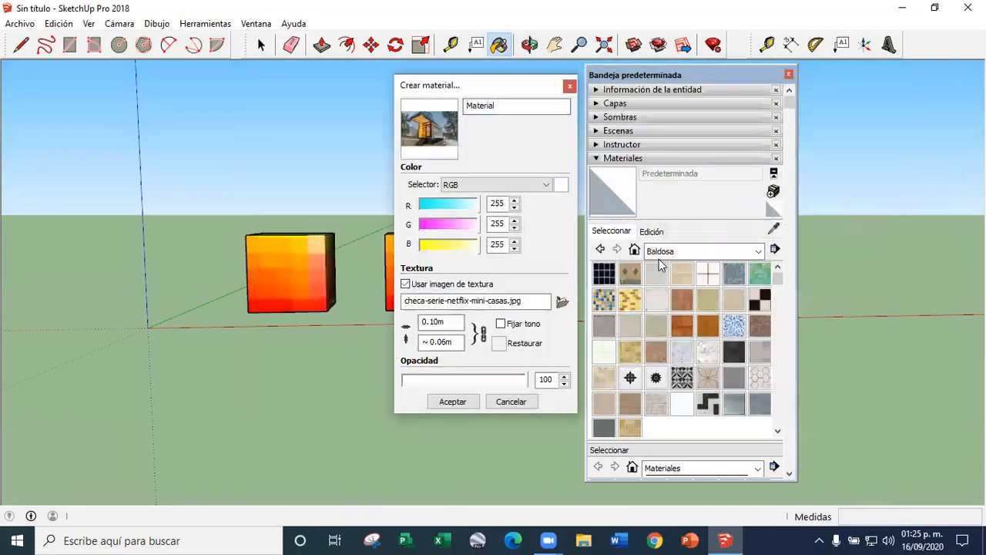
pyautogui.click(462, 403)
# Paint the copied cube's front face with the new house-image material
pyautogui.scroll(2, 436, 275)
pyautogui.click(416, 258)
pyautogui.scroll(3, 396, 319)
pyautogui.scroll(-5, 483, 302)
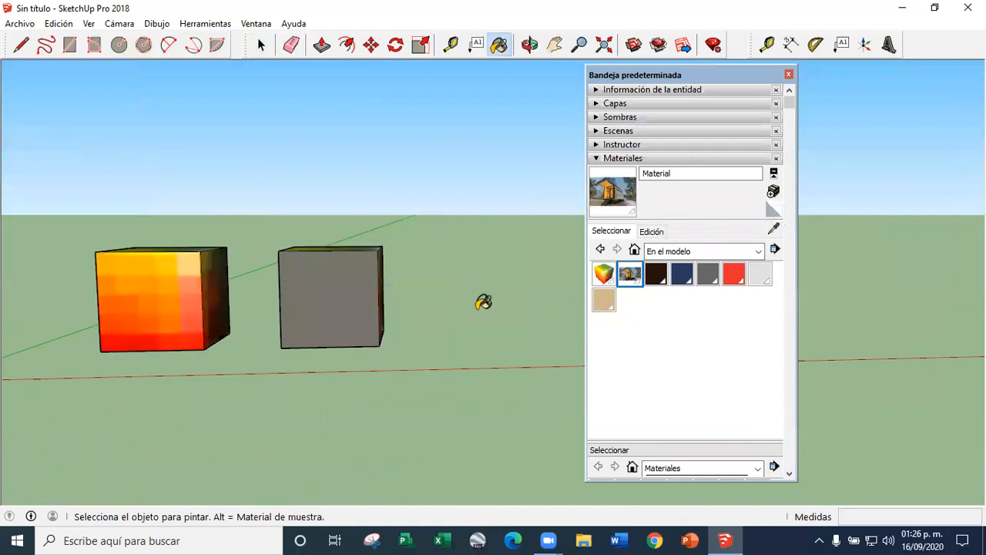
pyautogui.scroll(5, 483, 302)
pyautogui.scroll(-5, 467, 203)
pyautogui.scroll(3, 467, 203)
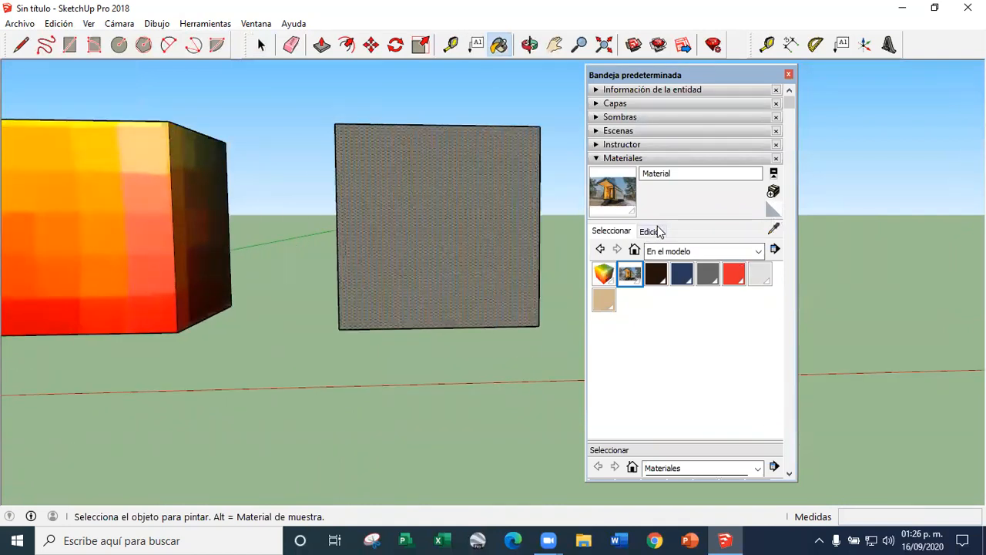
# Try a width of 10 m for the house texture, set it to 5 m, and close the default tray
pyautogui.click(654, 232)
pyautogui.write('10')
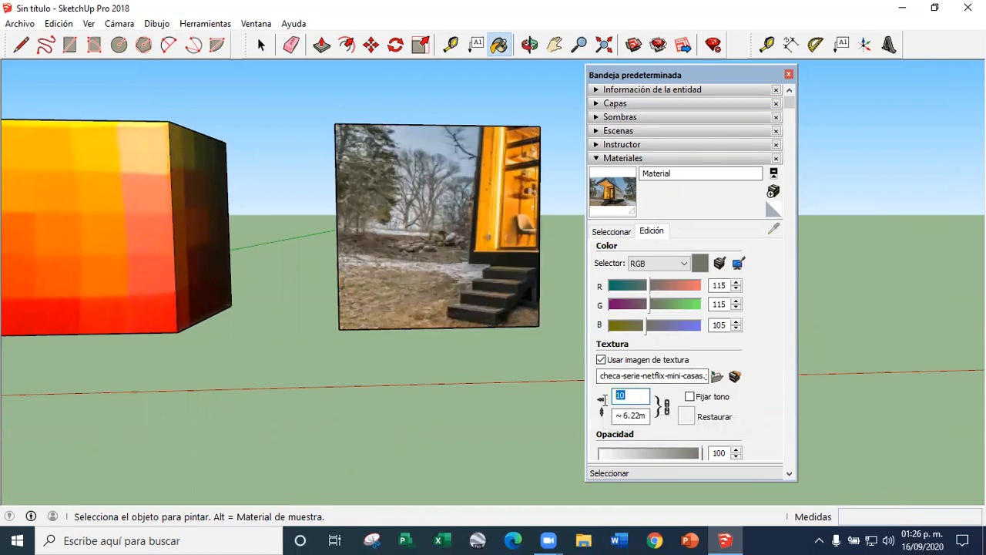
pyautogui.write('5')
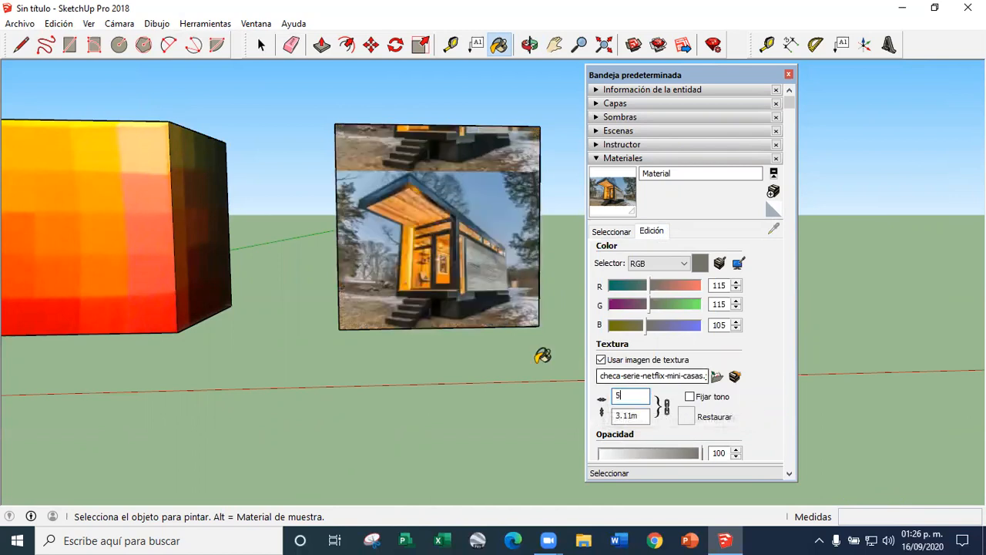
pyautogui.click(788, 75)
# Examine the house image on the copied cube's front face up close and from different angles
pyautogui.scroll(6, 431, 258)
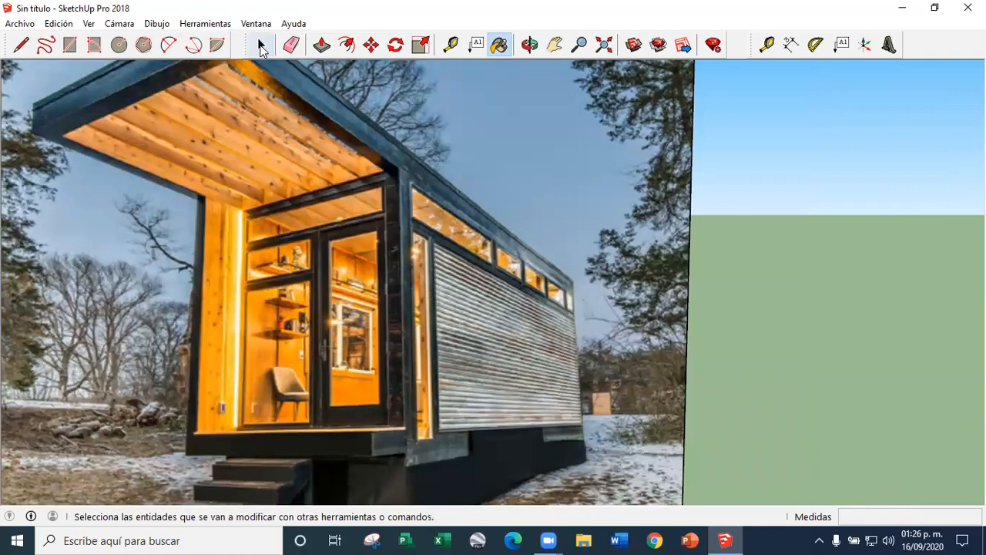
pyautogui.click(262, 50)
pyautogui.scroll(-4, 419, 224)
pyautogui.moveTo(420, 224); pyautogui.dragTo(348, 316, button='middle')
pyautogui.scroll(4, 347, 316)
pyautogui.scroll(-5, 348, 316)
pyautogui.scroll(5, 348, 316)
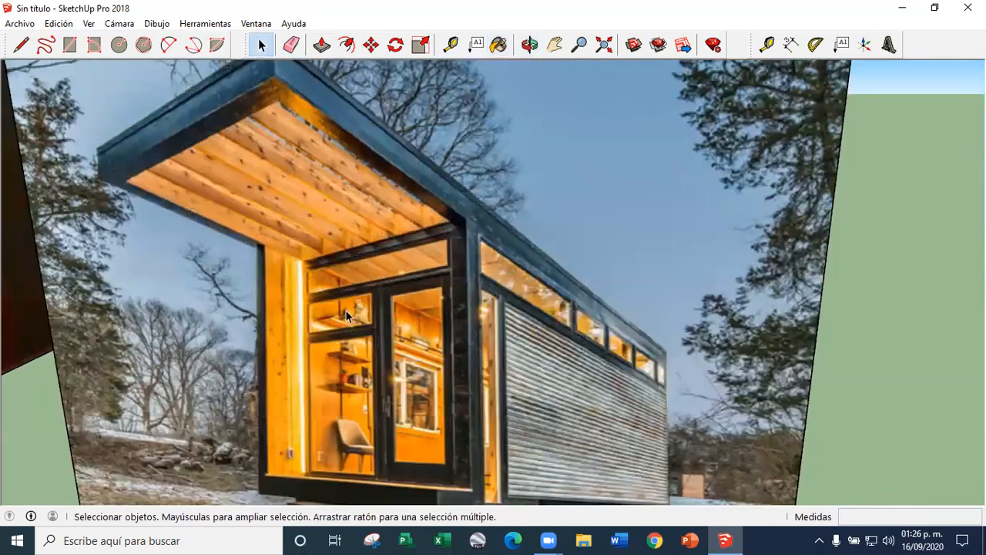
pyautogui.scroll(-6, 396, 324)
pyautogui.scroll(4, 396, 258)
pyautogui.scroll(-4, 396, 257)
pyautogui.moveTo(401, 286); pyautogui.dragTo(462, 271, button='middle')
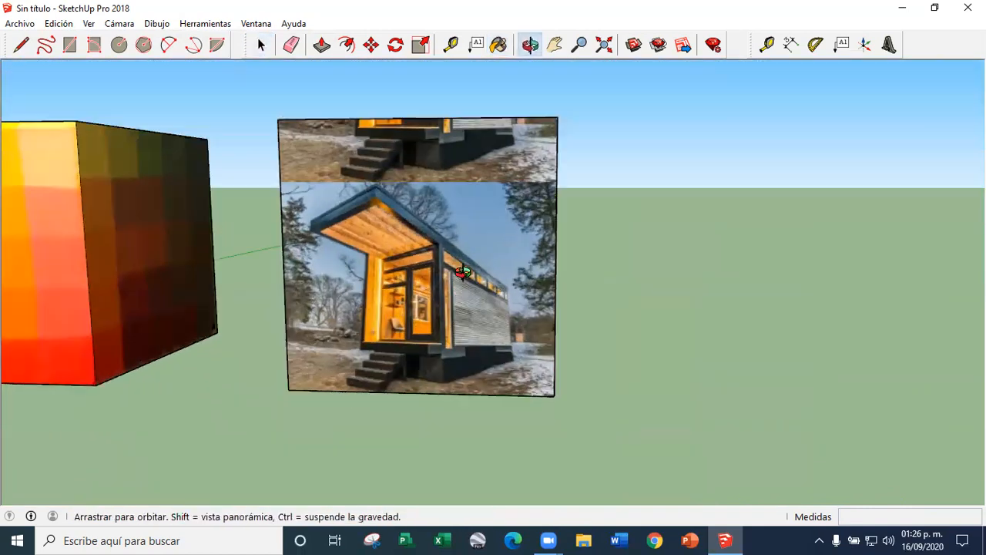
pyautogui.scroll(5, 455, 348)
pyautogui.scroll(-2, 430, 298)
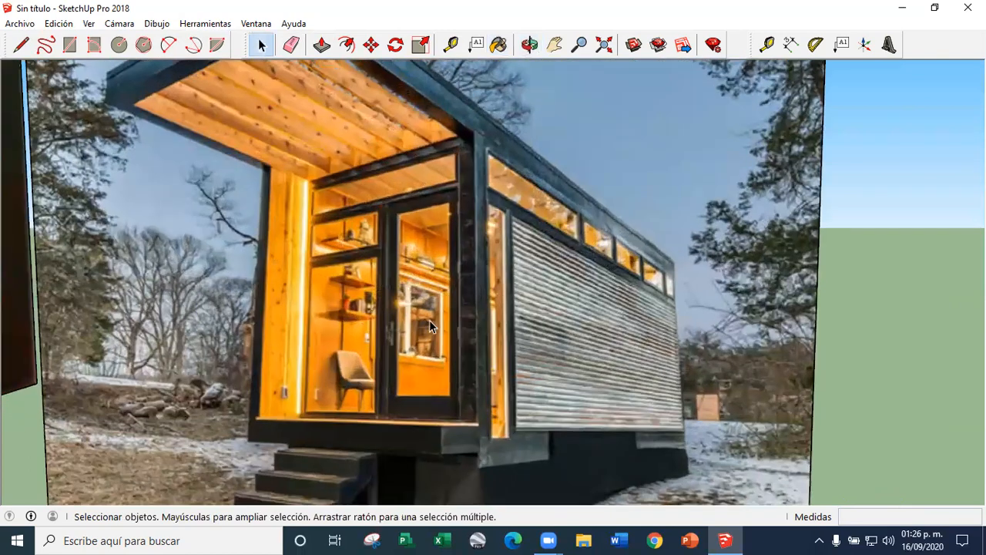
pyautogui.scroll(-4, 455, 308)
pyautogui.scroll(1, 482, 293)
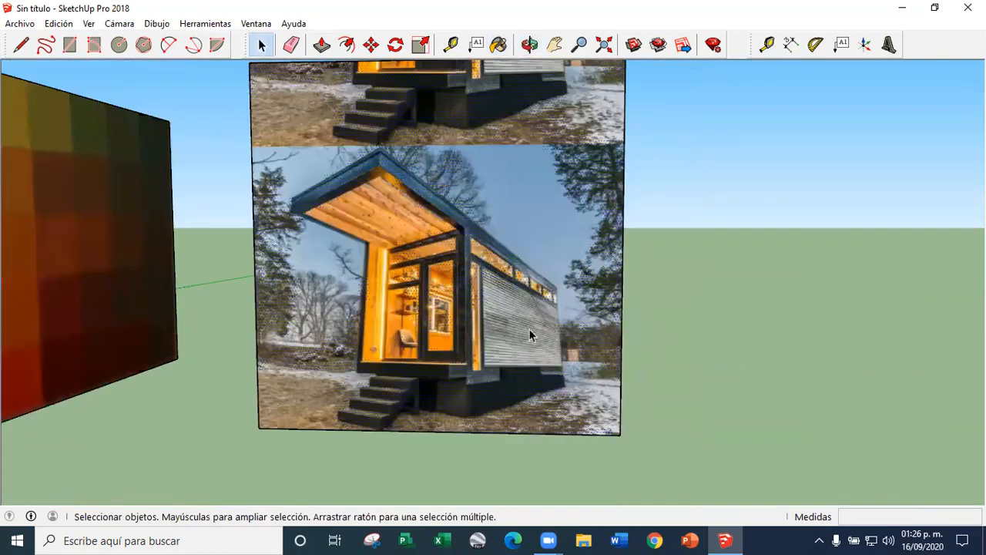
# Lengthen the copied cube into a longer box by pulling its unpainted back face outward with Push/Pull
pyautogui.scroll(1, 513, 326)
pyautogui.moveTo(668, 275); pyautogui.dragTo(347, 358, button='middle')
pyautogui.scroll(-4, 413, 319)
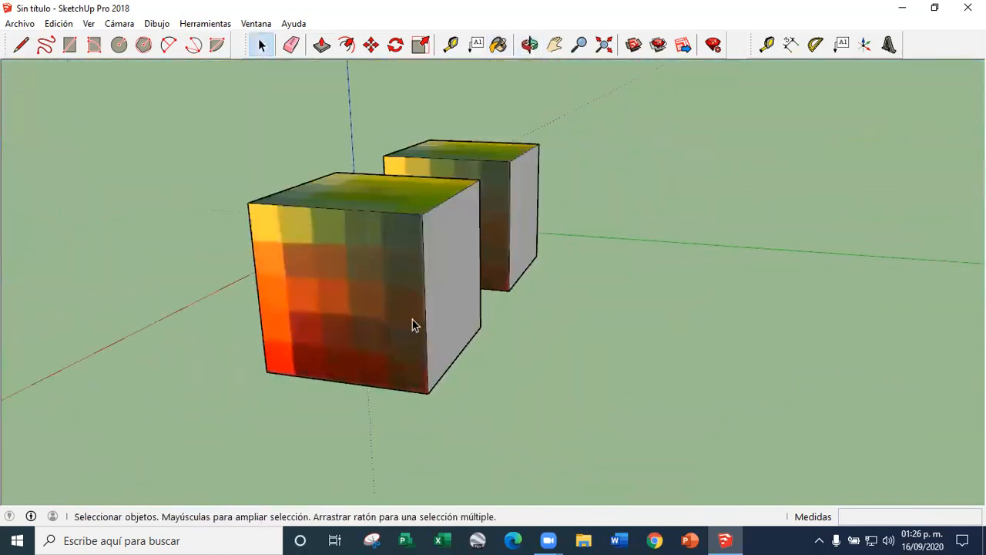
pyautogui.moveTo(412, 319); pyautogui.dragTo(375, 339, button='middle')
pyautogui.click(322, 44)
pyautogui.moveTo(411, 298); pyautogui.dragTo(567, 328)
pyautogui.click(261, 45)
pyautogui.moveTo(374, 309)
pyautogui.mouseDown(button='middle')
pyautogui.moveTo(555, 282)
pyautogui.moveTo(444, 270)
pyautogui.moveTo(532, 289)
pyautogui.mouseUp(button='middle')
# Paint the lengthened box's long side face with the house-image material and close the default tray
pyautogui.scroll(-4, 532, 289)
pyautogui.scroll(4, 531, 288)
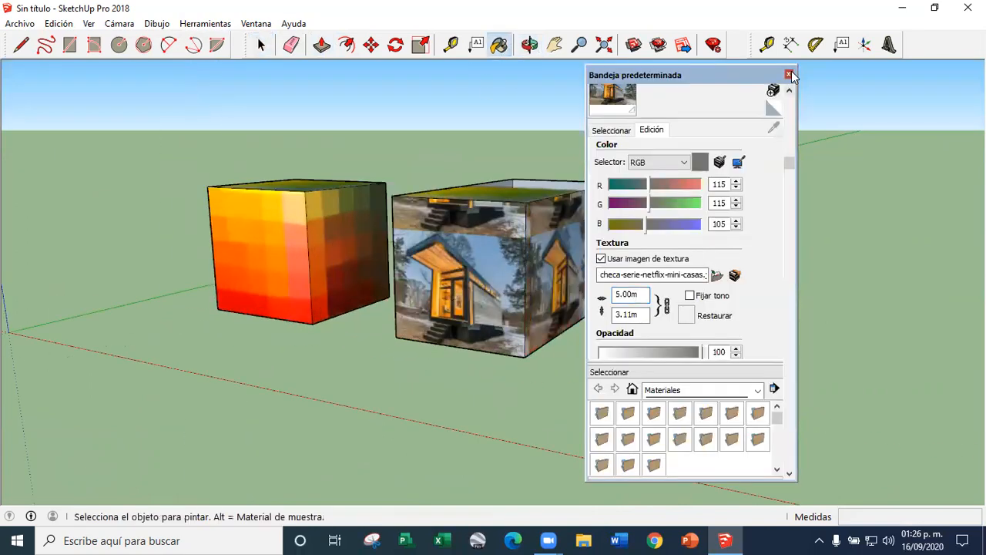
pyautogui.click(790, 75)
# Start texture positioning for the house image on the box's front face
pyautogui.scroll(4, 569, 263)
pyautogui.moveTo(432, 336); pyautogui.dragTo(455, 270, button='middle')
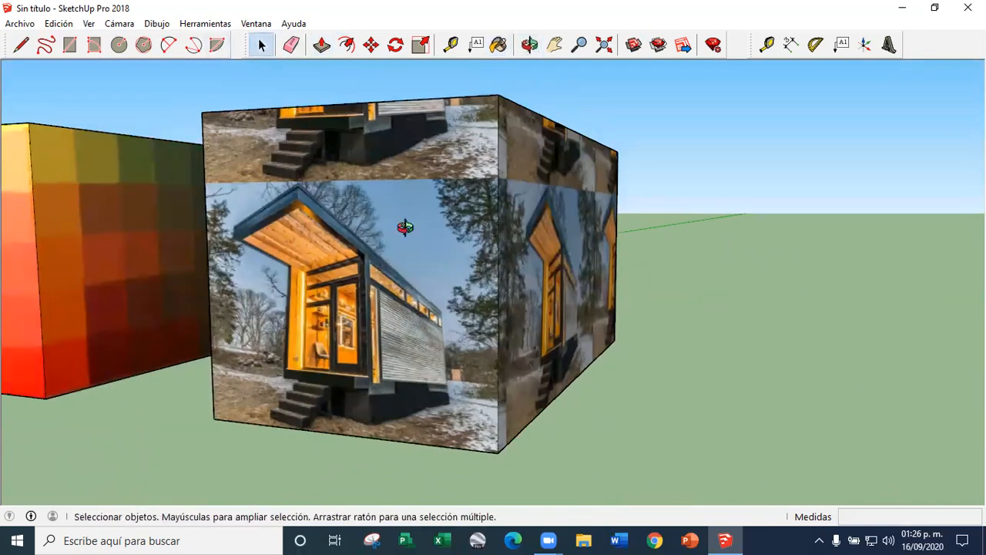
pyautogui.moveTo(405, 226); pyautogui.dragTo(421, 251, button='middle')
pyautogui.scroll(-3, 421, 250)
pyautogui.scroll(4, 385, 242)
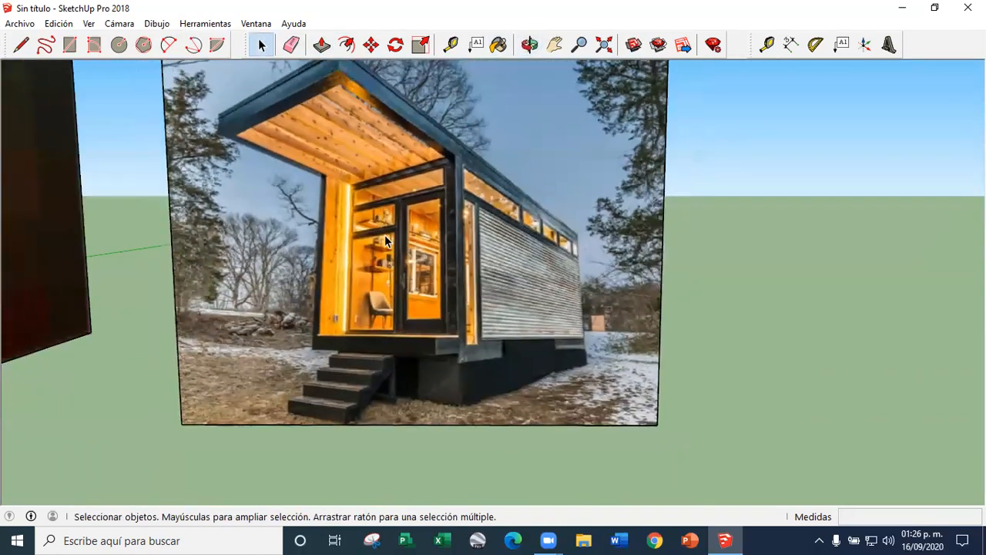
pyautogui.scroll(3, 414, 296)
pyautogui.rightClick(418, 296)
pyautogui.moveTo(462, 492)
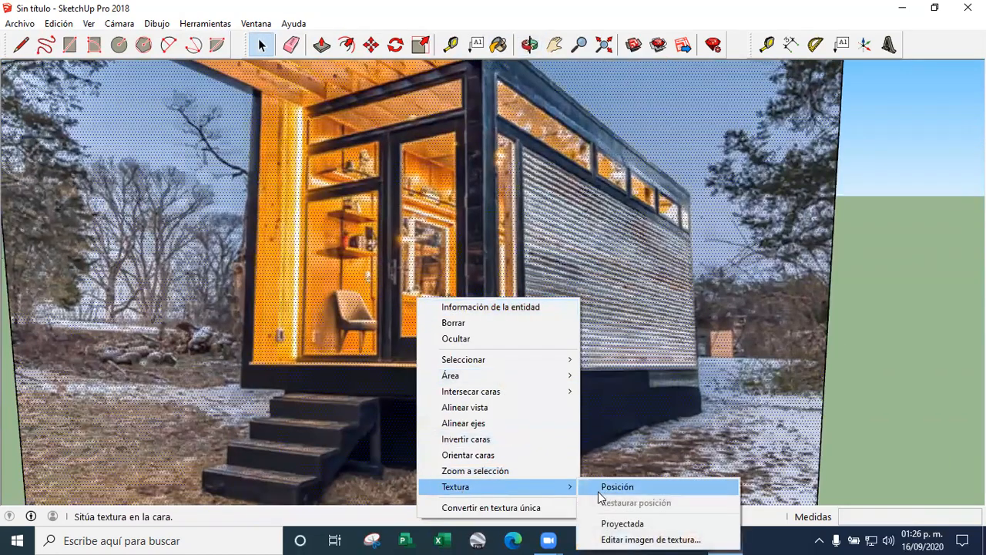
pyautogui.click(605, 487)
# Place the red and green texture pins at the lower corners of the house's glazed front in the image
pyautogui.scroll(-2, 394, 317)
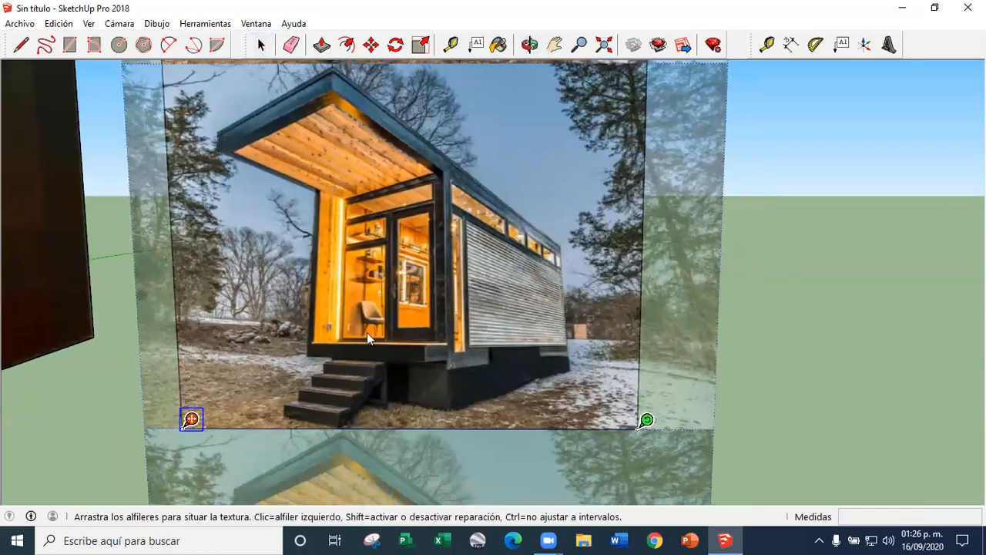
pyautogui.scroll(2, 367, 332)
pyautogui.scroll(-1, 162, 424)
pyautogui.scroll(2, 276, 359)
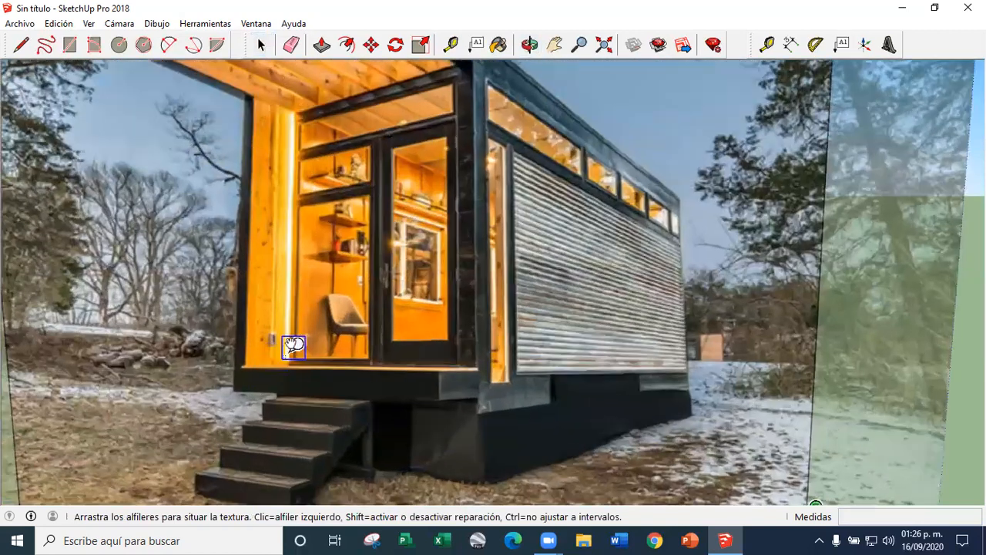
pyautogui.scroll(-3, 296, 354)
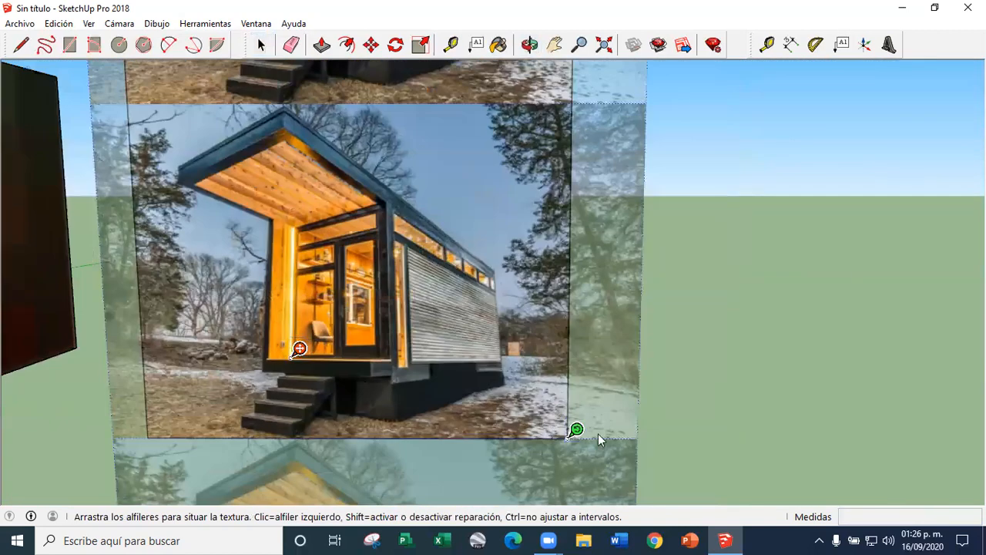
pyautogui.scroll(3, 383, 349)
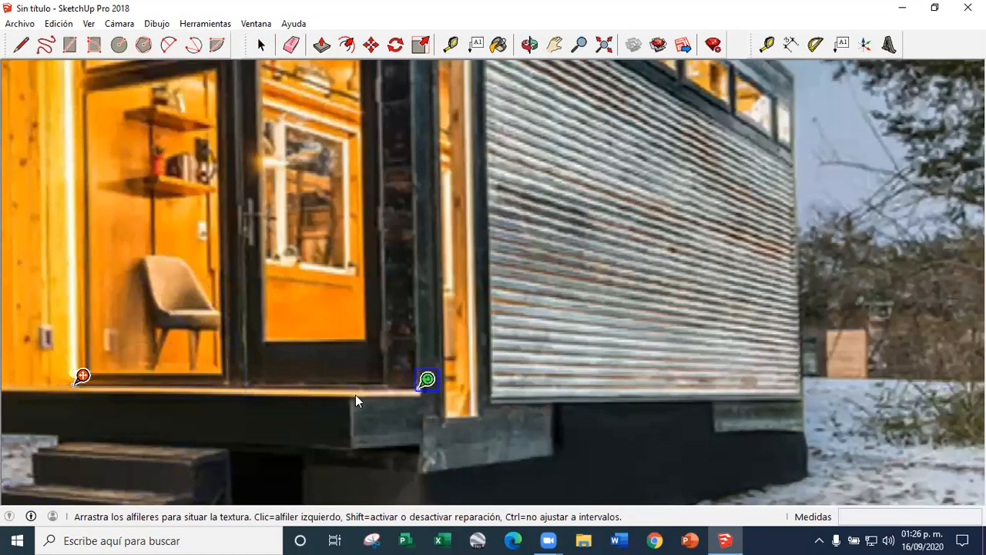
# Place the blue and yellow texture pins at the upper corners of the house's glazed front in the image
pyautogui.scroll(-3, 355, 395)
pyautogui.scroll(-2, 253, 164)
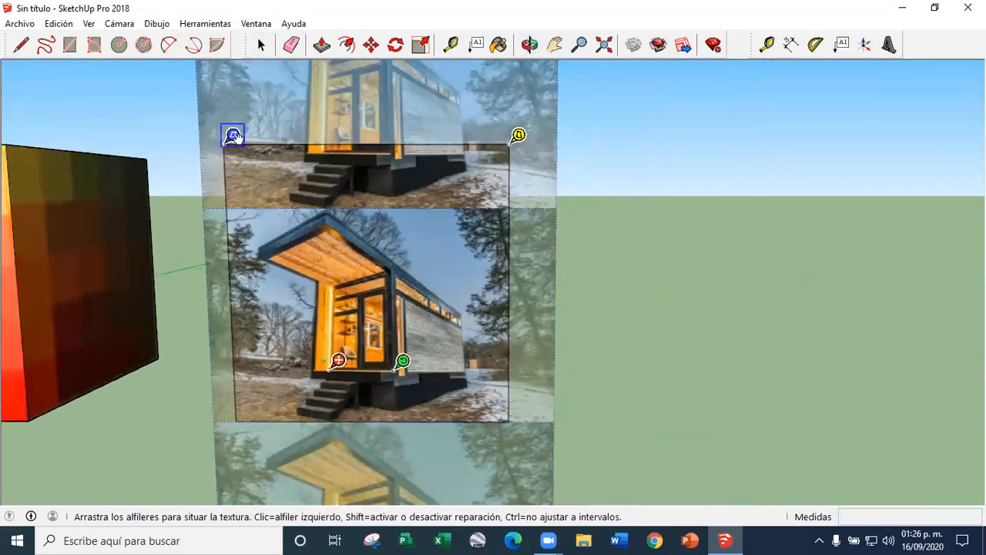
pyautogui.scroll(5, 328, 266)
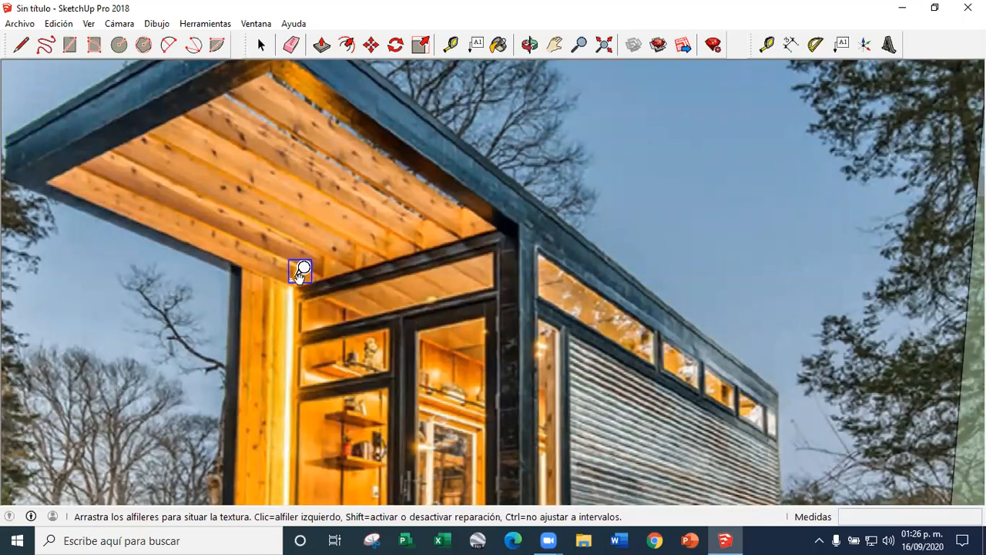
pyautogui.scroll(-5, 301, 274)
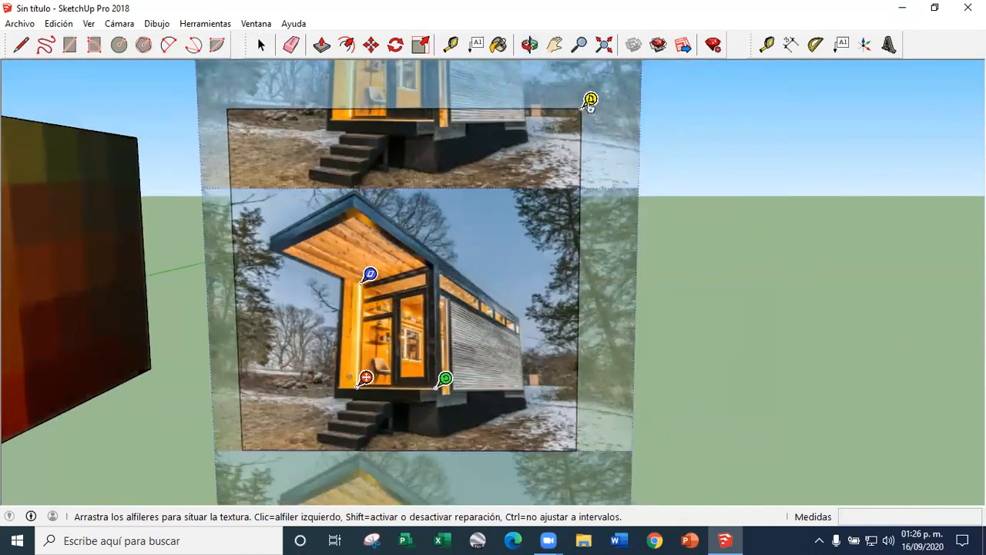
pyautogui.scroll(5, 440, 251)
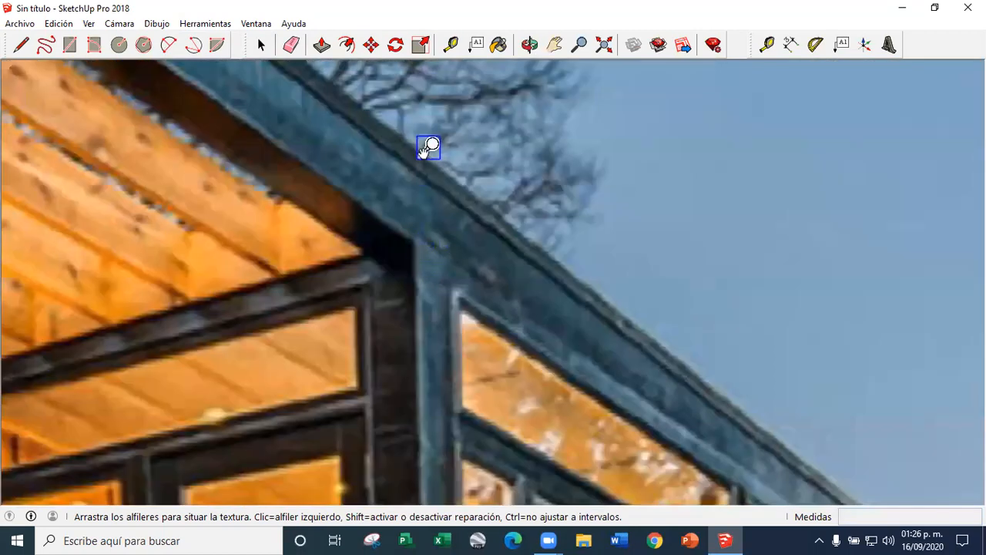
pyautogui.scroll(-3, 409, 247)
pyautogui.scroll(2, 150, 328)
pyautogui.click(118, 317)
pyautogui.click(122, 273)
pyautogui.scroll(-6, 338, 242)
pyautogui.scroll(-4, 290, 363)
# Stretch the pinned glazed front over the whole front face by moving the pins to the face's corners, and finish positioning
pyautogui.moveTo(322, 340); pyautogui.dragTo(439, 383)
pyautogui.moveTo(261, 97); pyautogui.dragTo(259, 189)
pyautogui.moveTo(424, 152); pyautogui.dragTo(448, 182)
pyautogui.click(263, 45)
# Start texture positioning for the house image on the box's long side face
pyautogui.moveTo(572, 306); pyautogui.dragTo(324, 301, button='middle')
pyautogui.scroll(3, 406, 317)
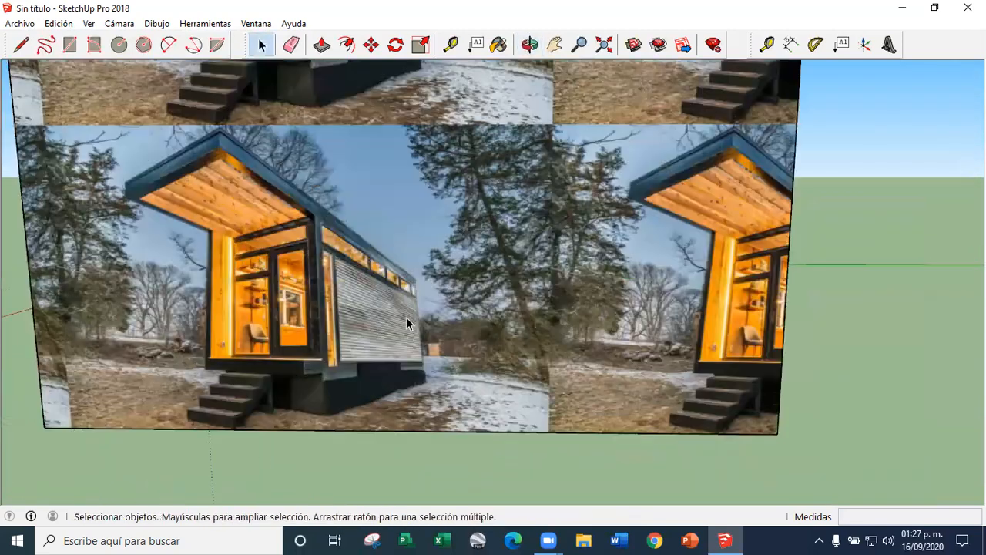
pyautogui.rightClick(385, 299)
pyautogui.click(423, 268)
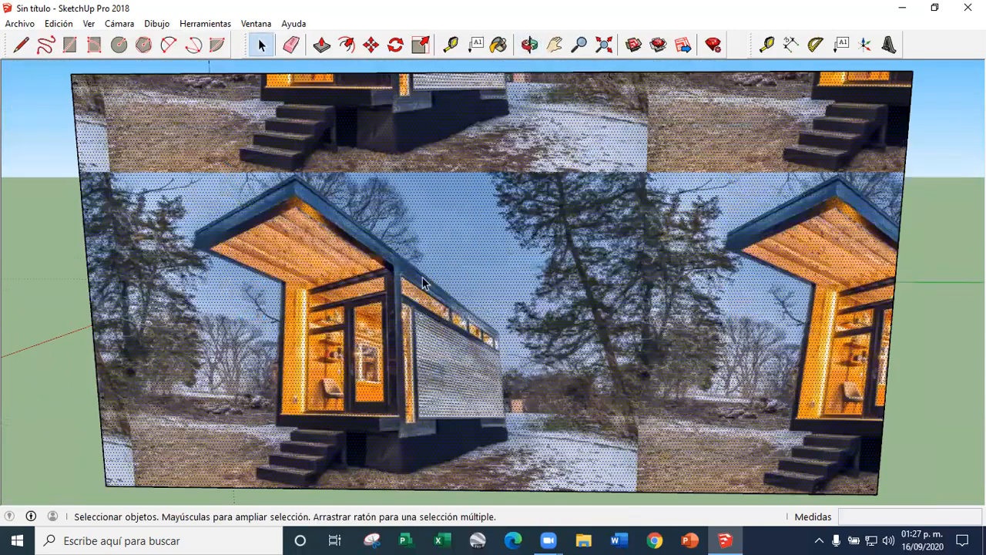
pyautogui.scroll(3, 447, 344)
pyautogui.rightClick(451, 356)
pyautogui.moveTo(505, 330)
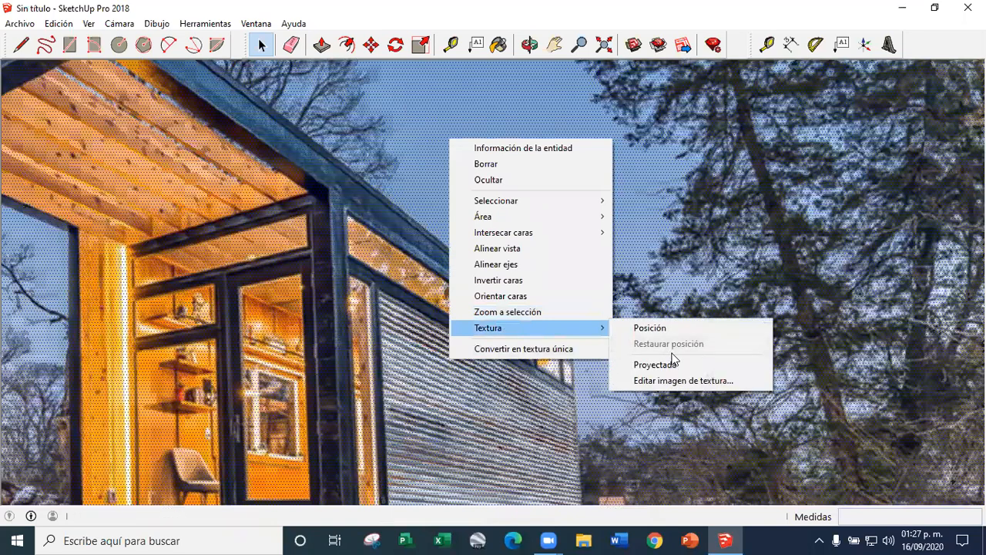
pyautogui.click(663, 329)
# Place the red and blue texture pins at the bottom and top of the pictured house's near corner
pyautogui.scroll(-3, 415, 287)
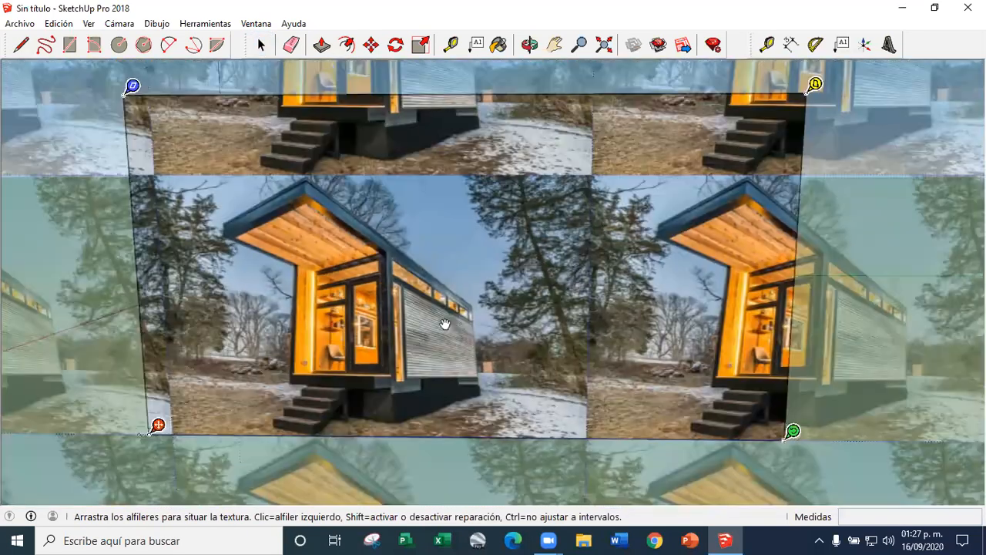
pyautogui.scroll(3, 369, 390)
pyautogui.scroll(-3, 247, 354)
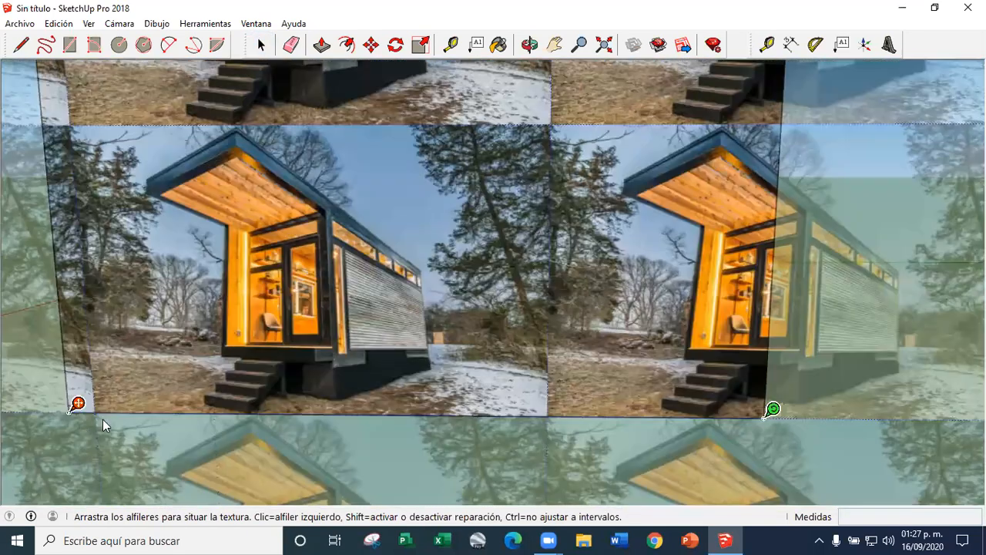
pyautogui.scroll(4, 332, 350)
pyautogui.scroll(-6, 320, 385)
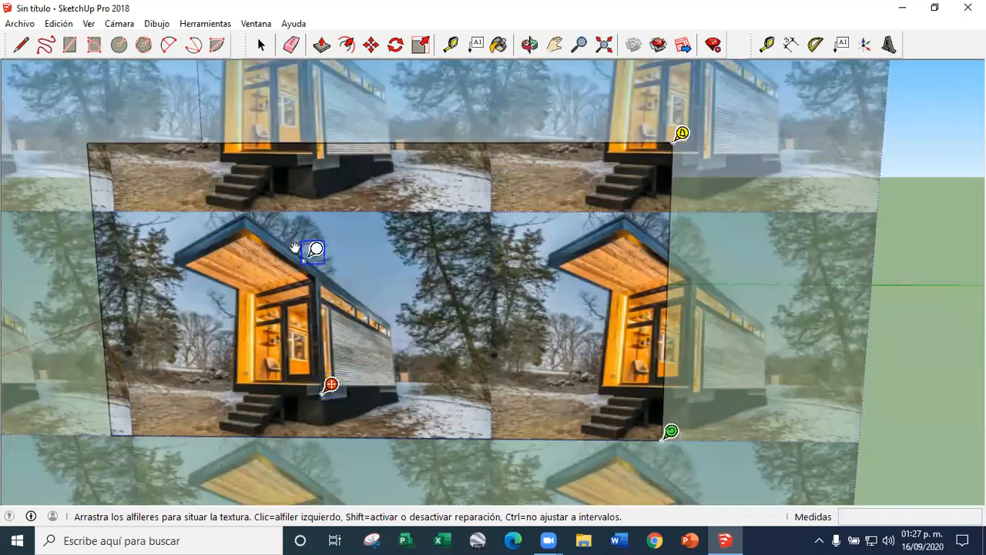
pyautogui.scroll(5, 295, 248)
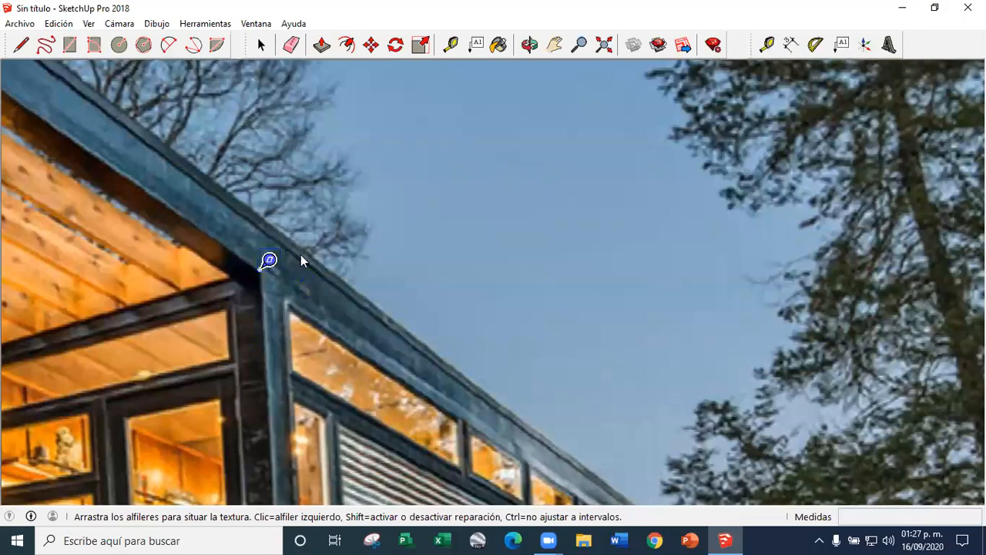
pyautogui.scroll(-5, 300, 260)
# Place the green and yellow texture pins at the bottom and top of the pictured metal wall's far end
pyautogui.scroll(5, 413, 358)
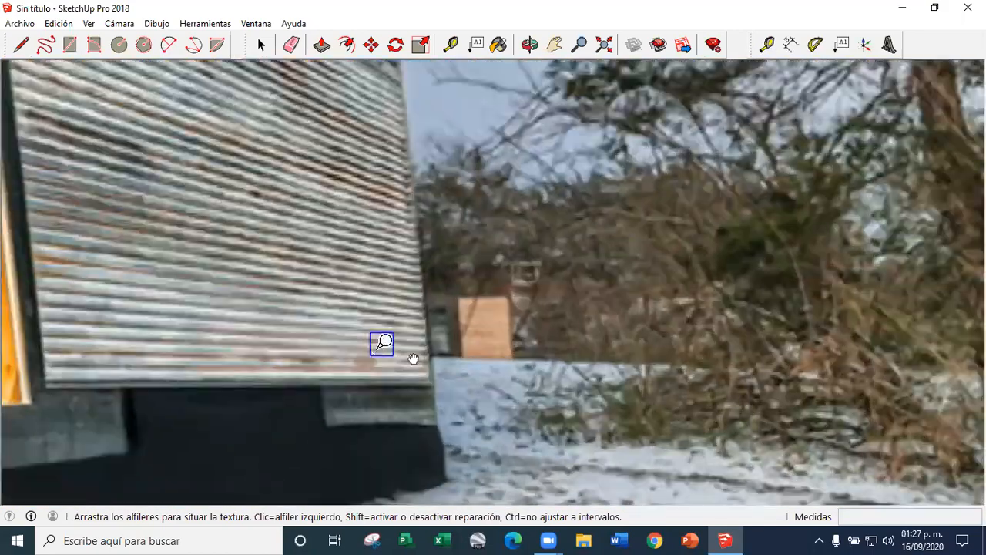
pyautogui.scroll(2, 413, 358)
pyautogui.scroll(-6, 405, 432)
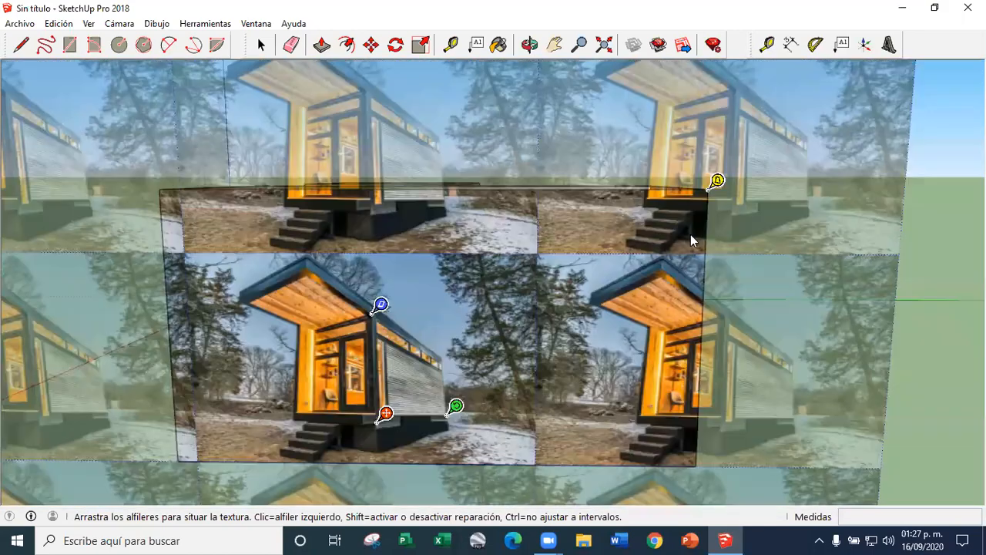
pyautogui.scroll(6, 458, 293)
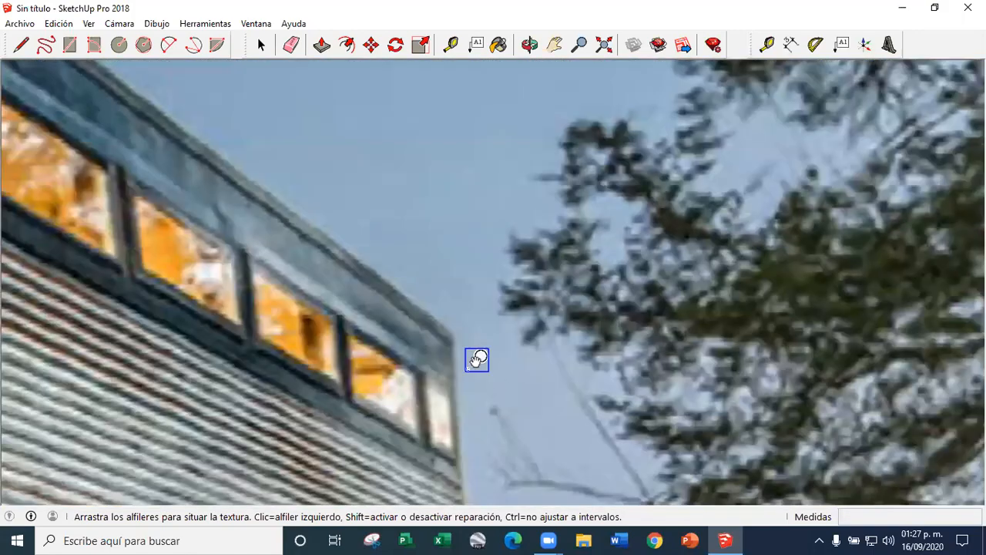
pyautogui.scroll(-10, 464, 377)
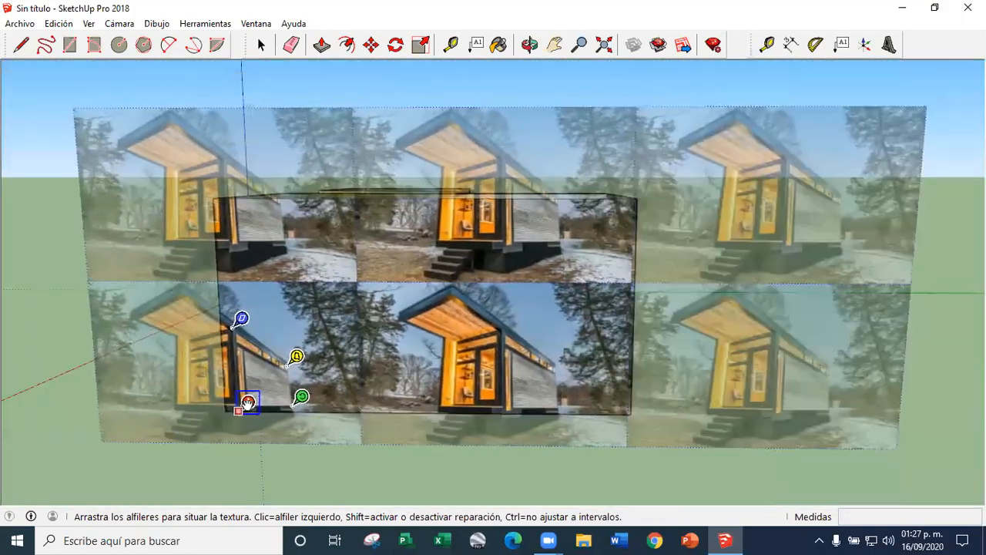
# Stretch the pinned metal side wall over the long side face by moving the pins to its corners, and finish positioning
pyautogui.moveTo(248, 401); pyautogui.dragTo(628, 410)
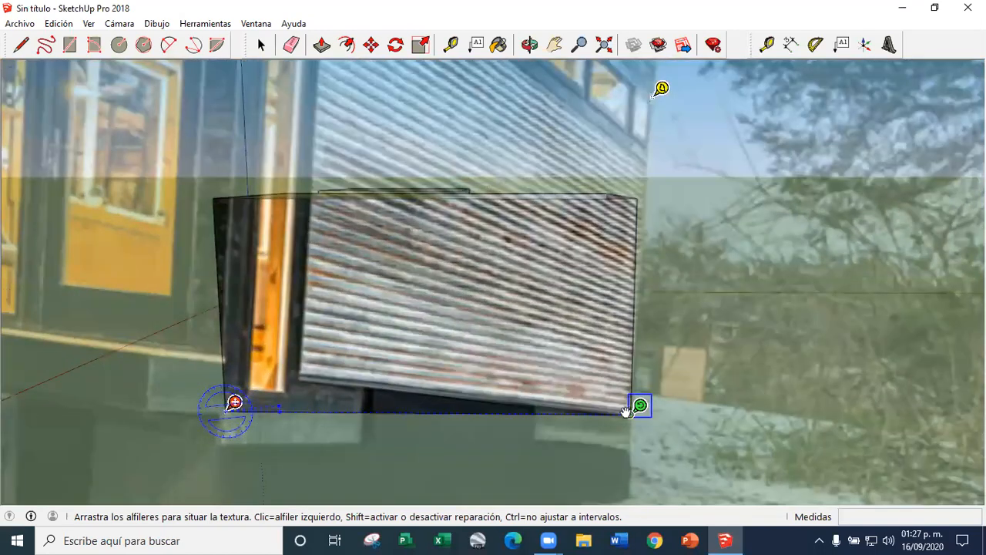
pyautogui.scroll(-3, 375, 380)
pyautogui.scroll(3, 442, 395)
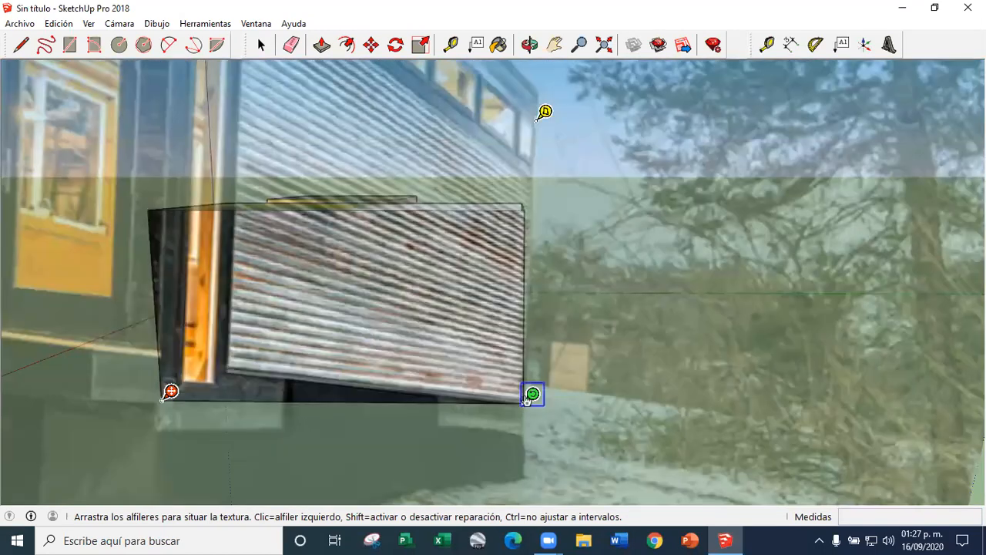
pyautogui.scroll(-5, 329, 380)
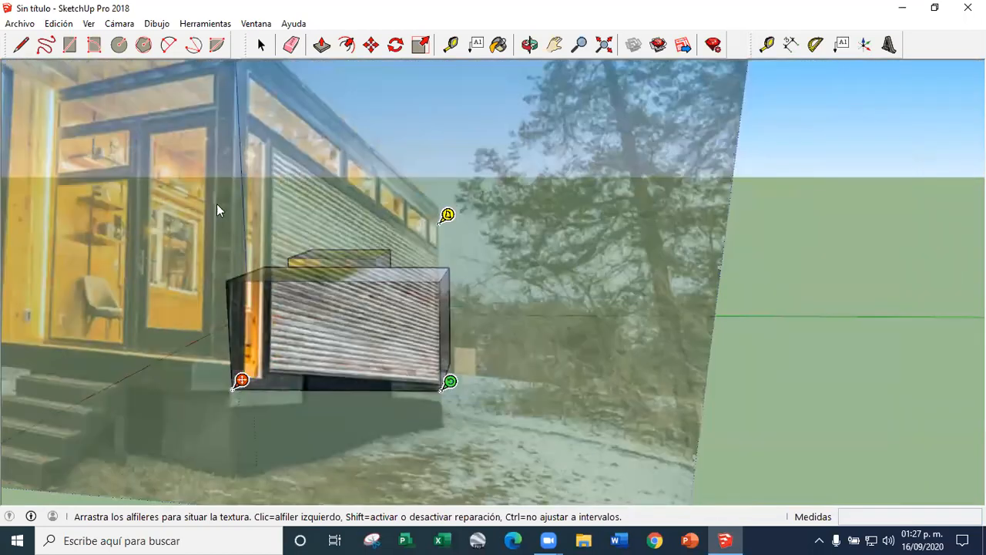
pyautogui.moveTo(238, 131); pyautogui.dragTo(239, 270)
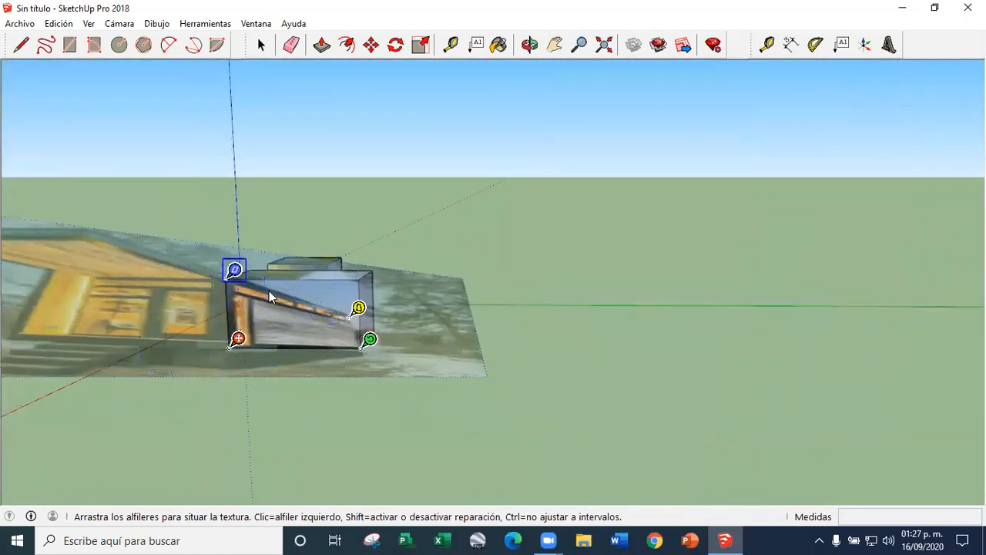
pyautogui.scroll(4, 360, 310)
pyautogui.moveTo(352, 305); pyautogui.dragTo(370, 235)
pyautogui.scroll(3, 246, 304)
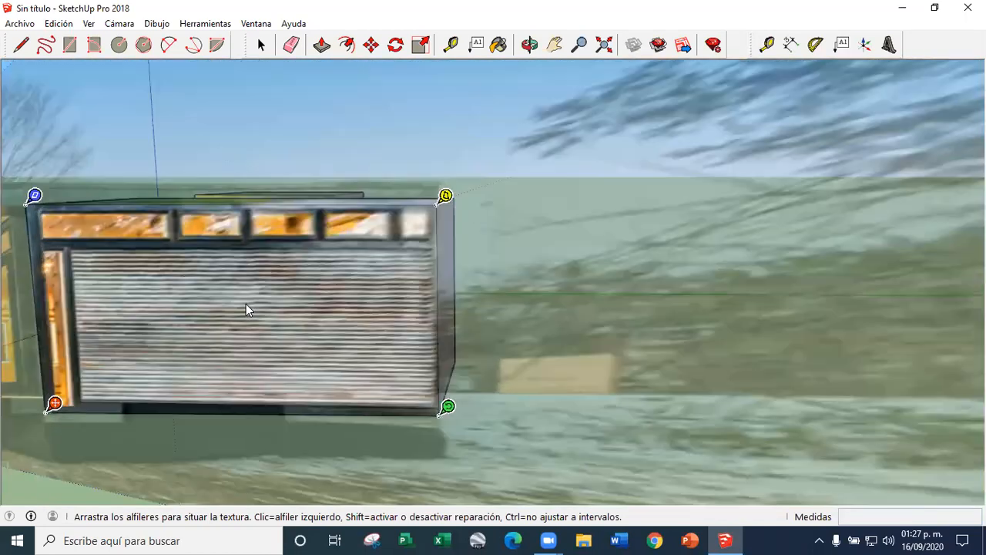
pyautogui.press('space')
# Outline the front face's door with a rectangle about 1.46 m by 2.95 m and its glass with one about 2.41 m by 0.98 m
pyautogui.scroll(-6, 654, 197)
pyautogui.moveTo(653, 201); pyautogui.dragTo(533, 278, button='middle')
pyautogui.scroll(5, 477, 272)
pyautogui.scroll(-2, 460, 303)
pyautogui.moveTo(460, 303); pyautogui.dragTo(331, 116, button='middle')
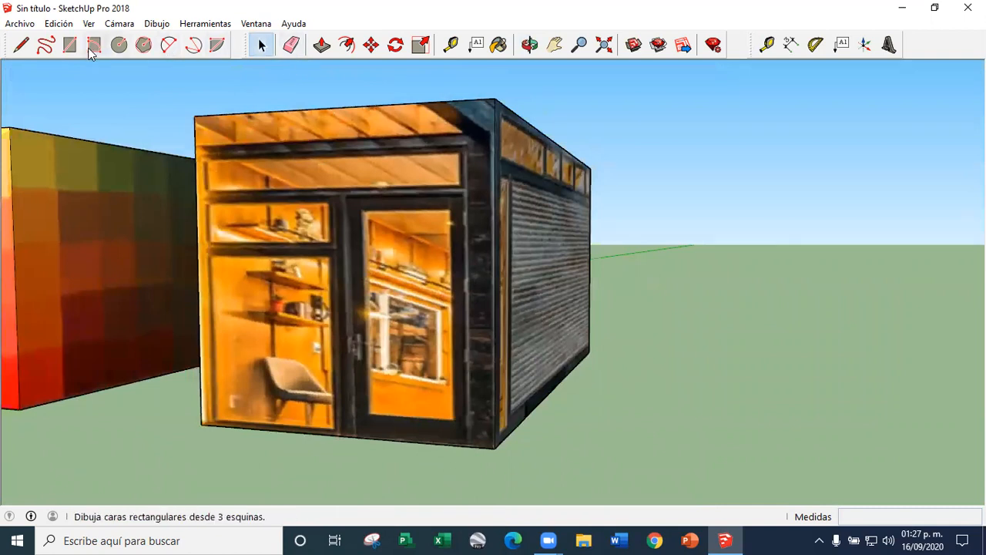
pyautogui.click(205, 150)
pyautogui.press('Escape')
pyautogui.click(461, 191)
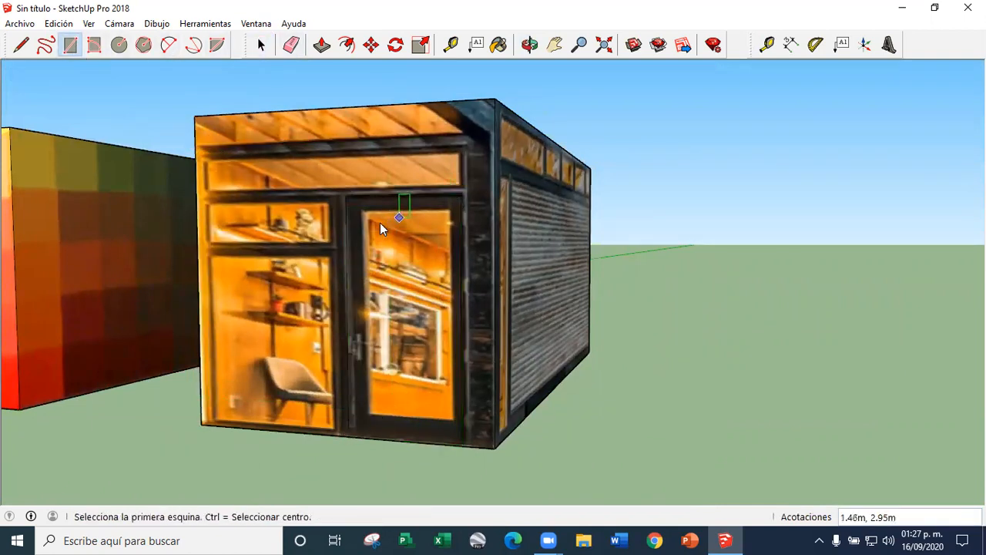
pyautogui.click(444, 418)
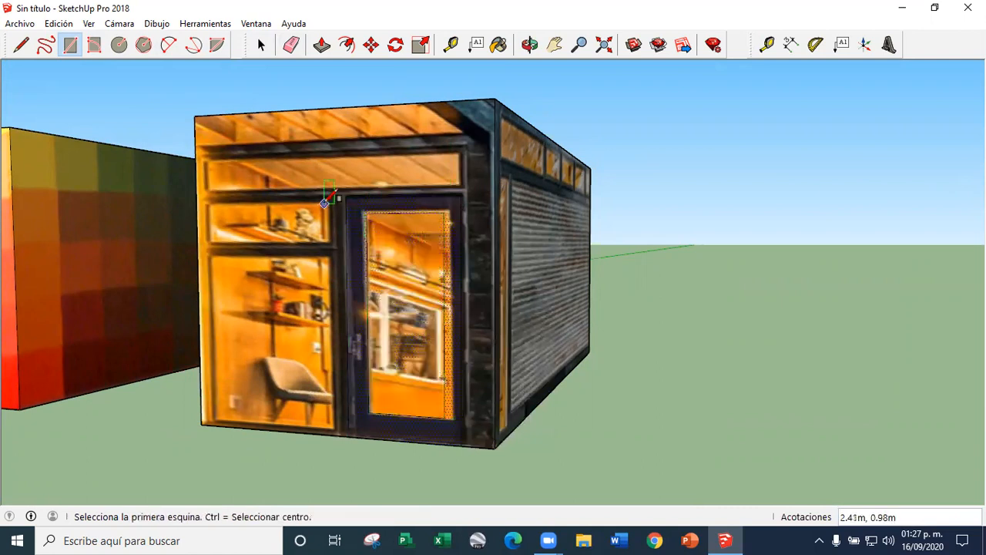
# Outline the small window beside the door, about 1.68 m by 0.42 m, and the tall window below it with rectangles
pyautogui.scroll(3, 208, 208)
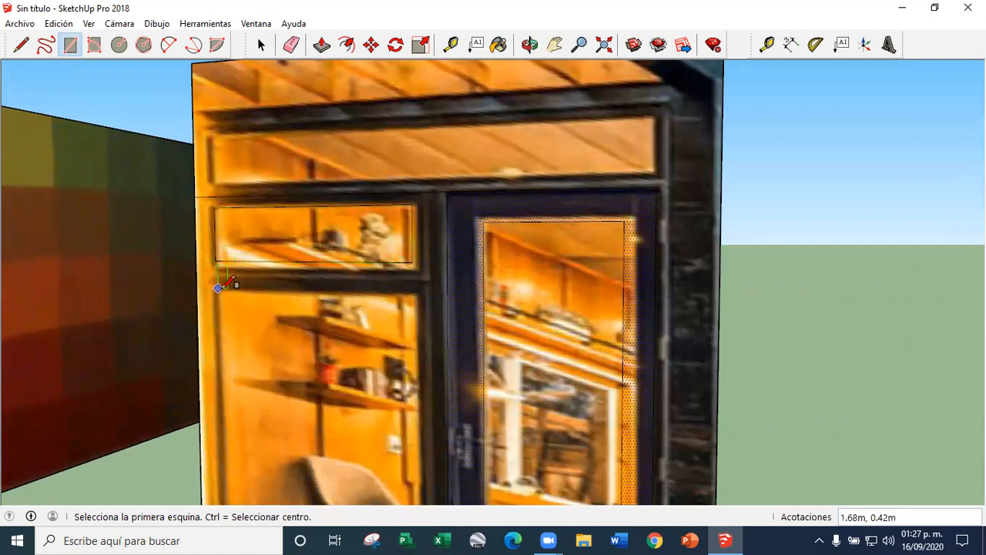
pyautogui.click(219, 287)
pyautogui.scroll(-5, 231, 300)
pyautogui.scroll(4, 333, 406)
pyautogui.click(338, 421)
pyautogui.scroll(-5, 337, 421)
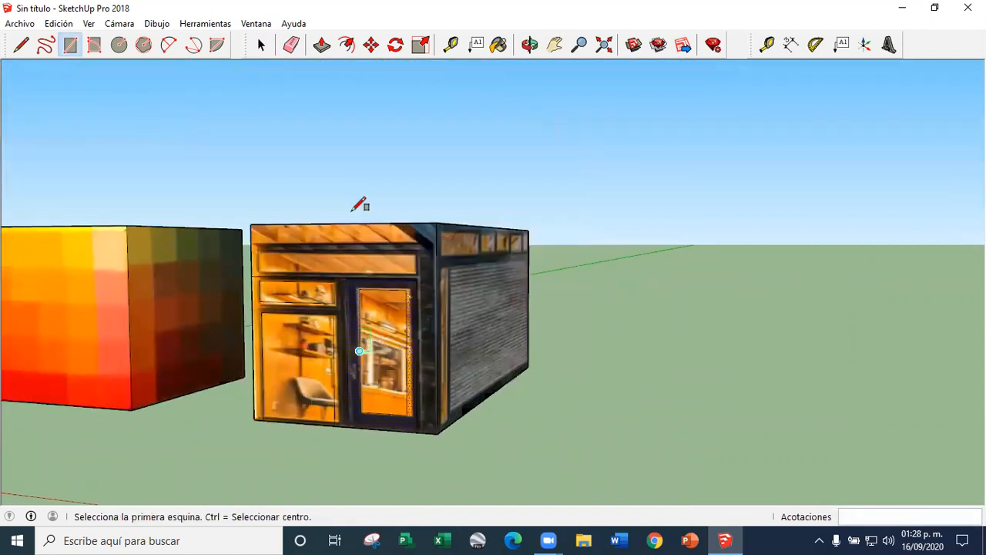
pyautogui.scroll(6, 300, 262)
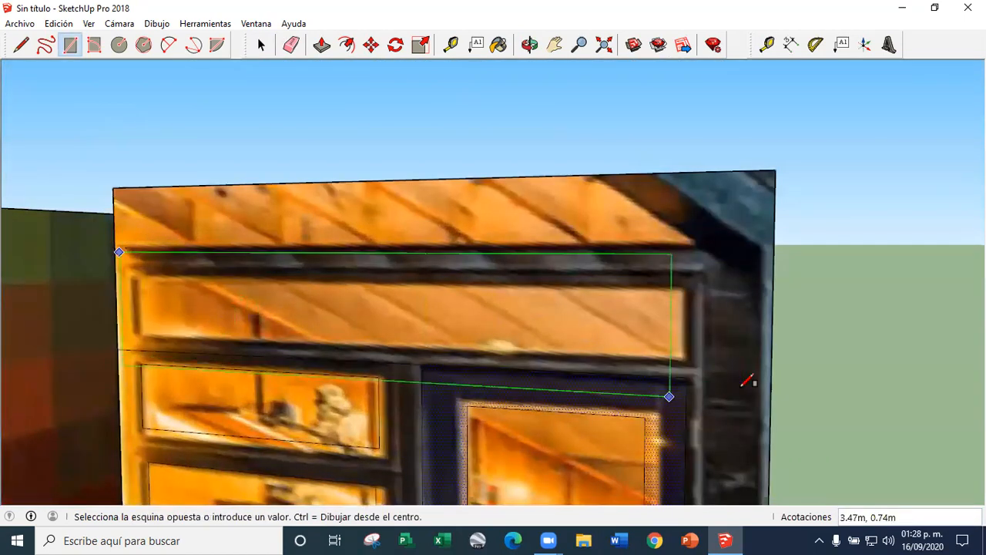
pyautogui.press('Escape')
pyautogui.click(120, 250)
pyautogui.scroll(-4, 123, 250)
# Outline the side face's row of upper windows and its tall narrow window, about 3.37 m by 0.45 m, with rectangles
pyautogui.moveTo(493, 308); pyautogui.dragTo(224, 270, button='middle')
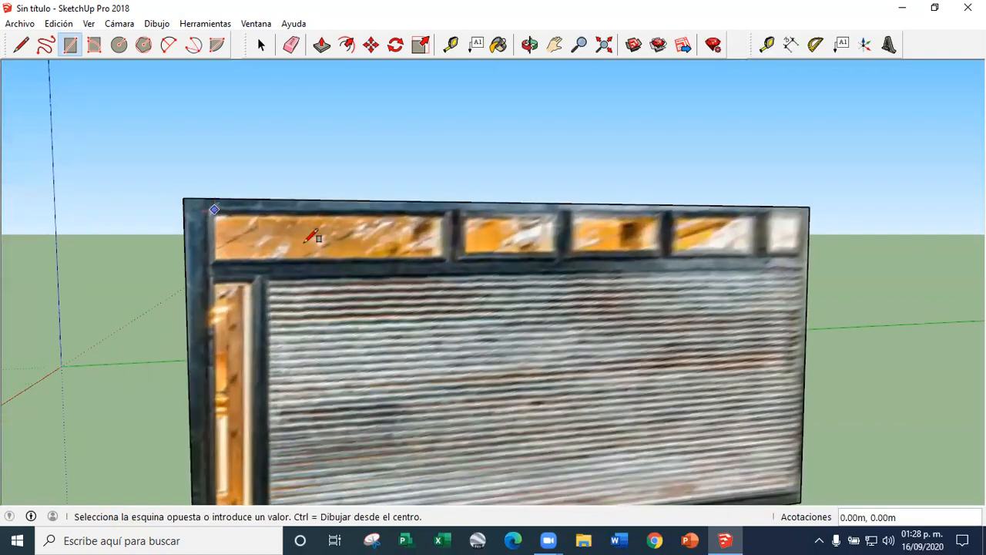
pyautogui.click(805, 248)
pyautogui.scroll(-4, 463, 269)
pyautogui.scroll(2, 341, 210)
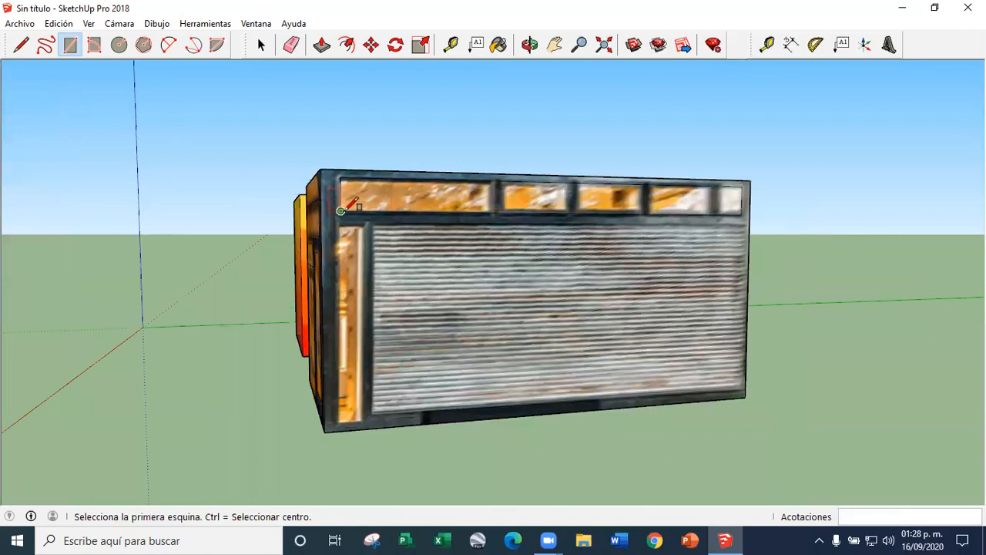
pyautogui.scroll(2, 354, 374)
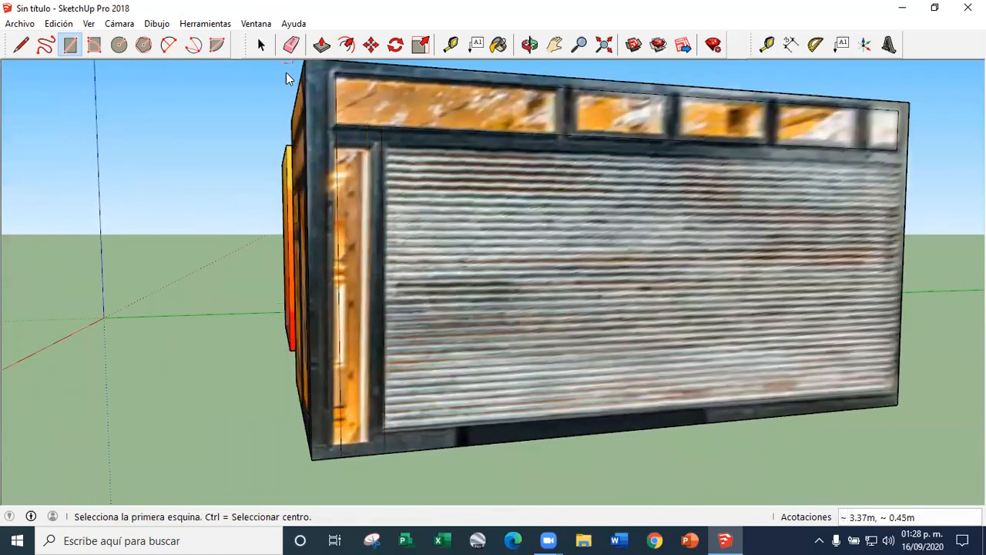
pyautogui.press('space')
# Draw a rectangle about 4.00 m by 0.42 m over the wooden band along the front face's upper edge
pyautogui.scroll(-3, 374, 262)
pyautogui.moveTo(379, 260); pyautogui.dragTo(335, 62, button='middle')
pyautogui.click(321, 45)
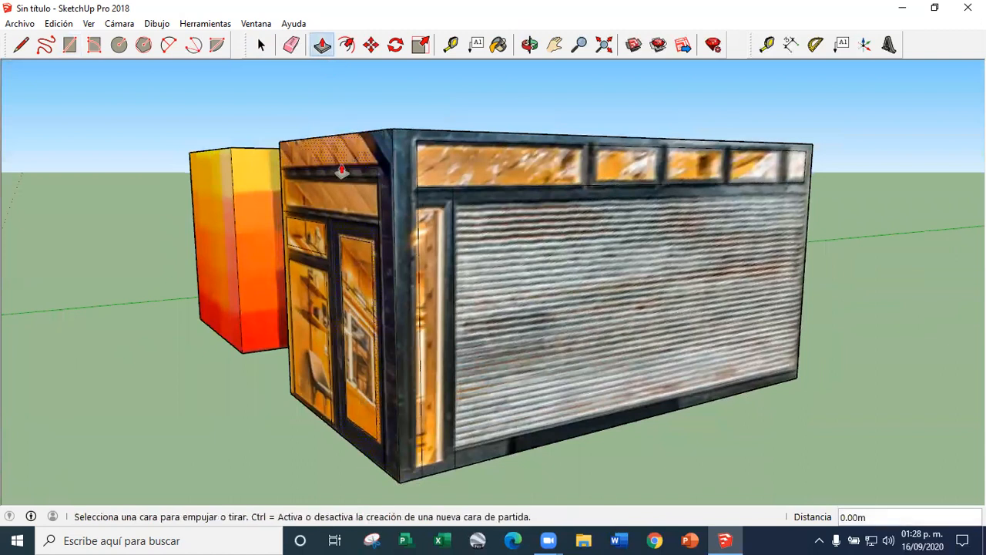
pyautogui.scroll(2, 389, 172)
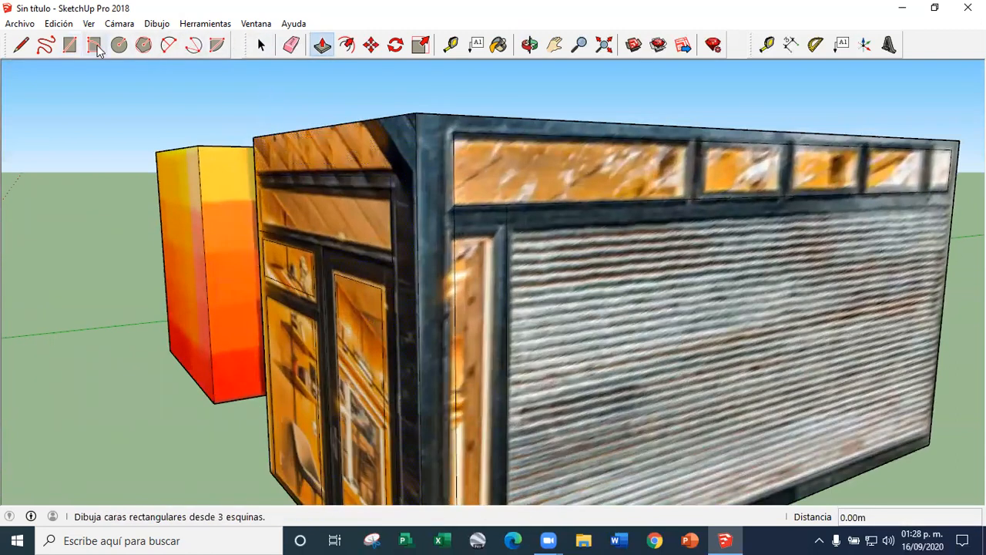
pyautogui.click(260, 170)
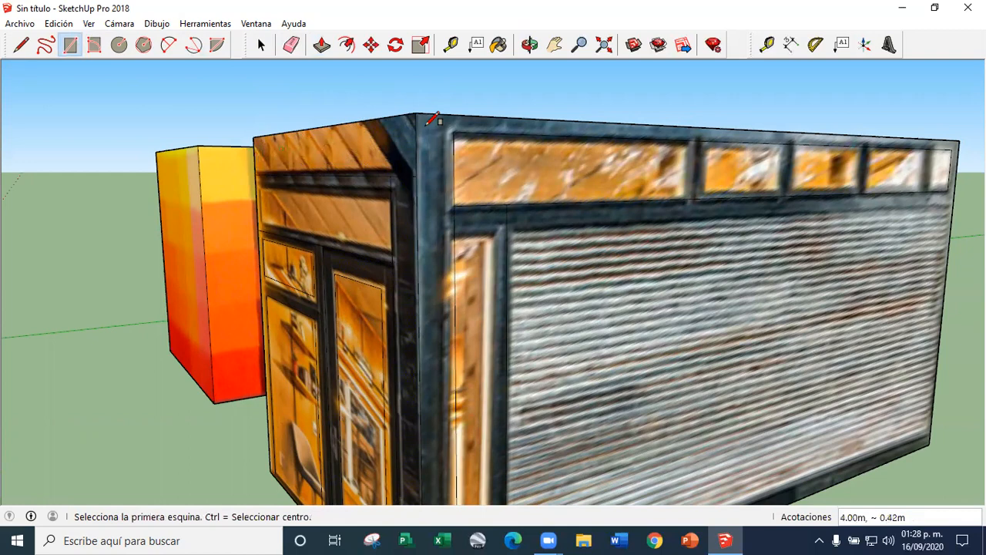
# Pull the front face's upper band outward 1.65 m to form a roof overhang
pyautogui.click(321, 46)
pyautogui.scroll(-2, 325, 162)
pyautogui.click(326, 162)
pyautogui.click(221, 185)
pyautogui.moveTo(222, 185); pyautogui.dragTo(492, 197, button='middle')
pyautogui.scroll(-2, 491, 197)
# Copy the front face of the colour-textured cube to the empty area on the far side of the house
pyautogui.moveTo(575, 236); pyautogui.dragTo(229, 103, button='middle')
pyautogui.scroll(-2, 229, 104)
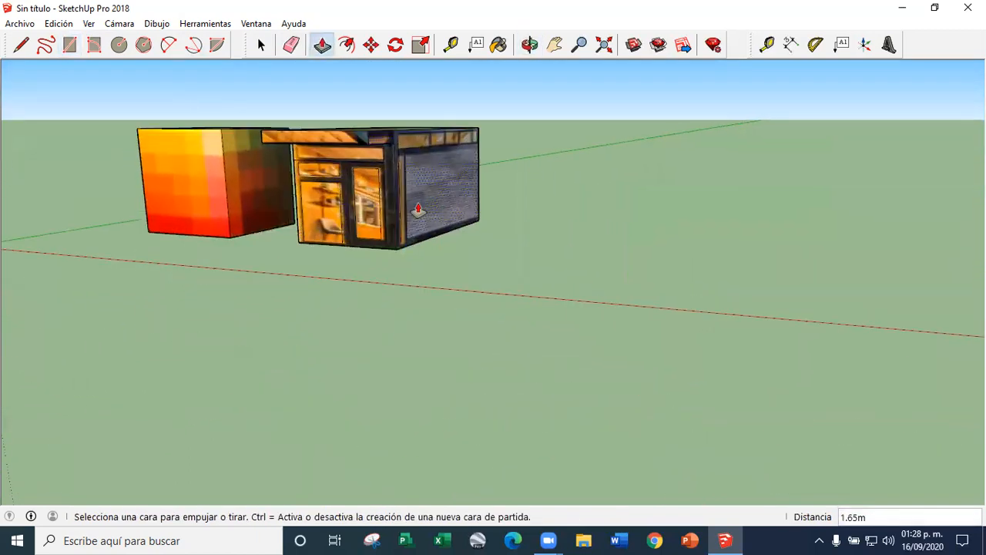
pyautogui.moveTo(380, 219); pyautogui.dragTo(470, 200, button='middle')
pyautogui.rightClick(117, 172)
pyautogui.click(371, 46)
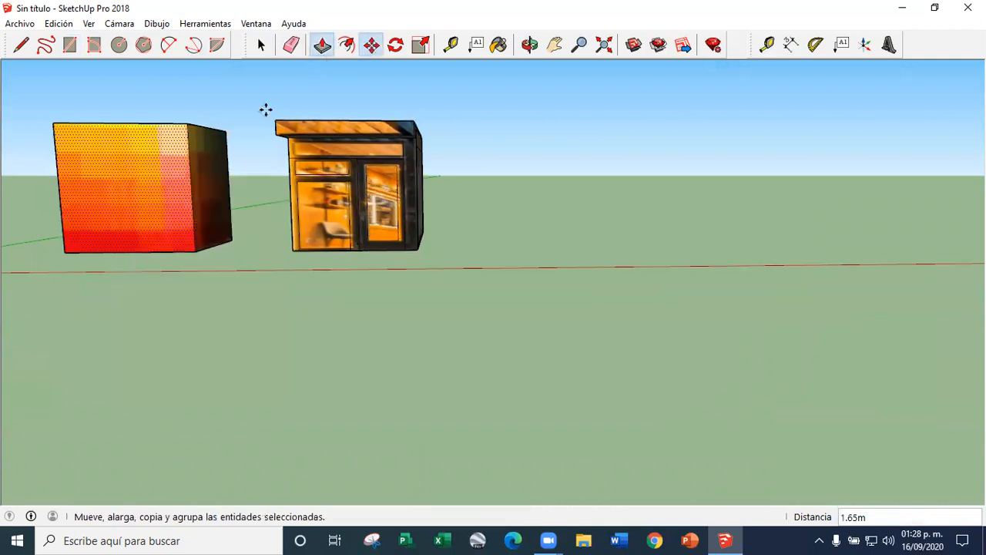
pyautogui.press('ctrl')
pyautogui.click(155, 190)
pyautogui.click(573, 190)
# Paint the copied face with the house photo material and close the materials tray
pyautogui.click(498, 46)
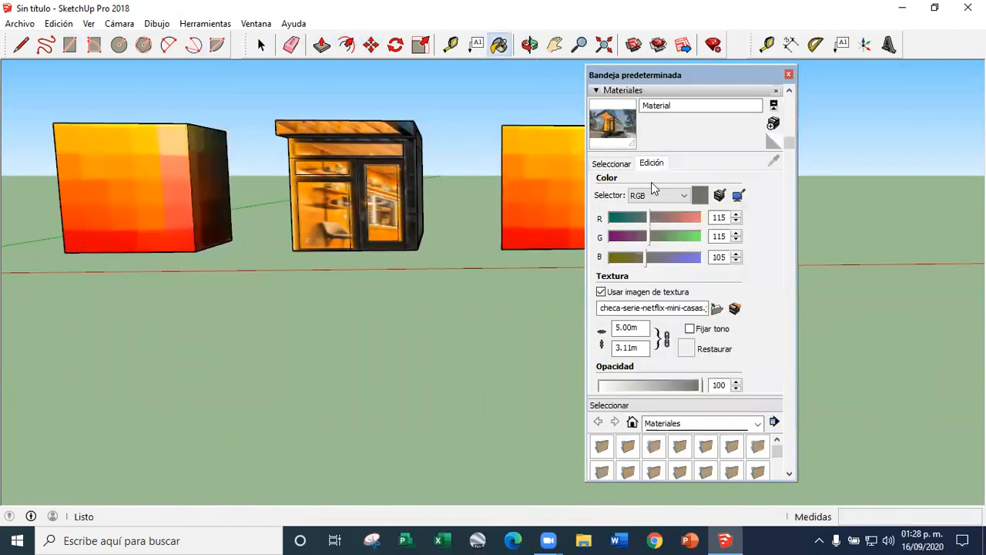
pyautogui.click(566, 176)
pyautogui.scroll(3, 509, 193)
pyautogui.scroll(-1, 509, 192)
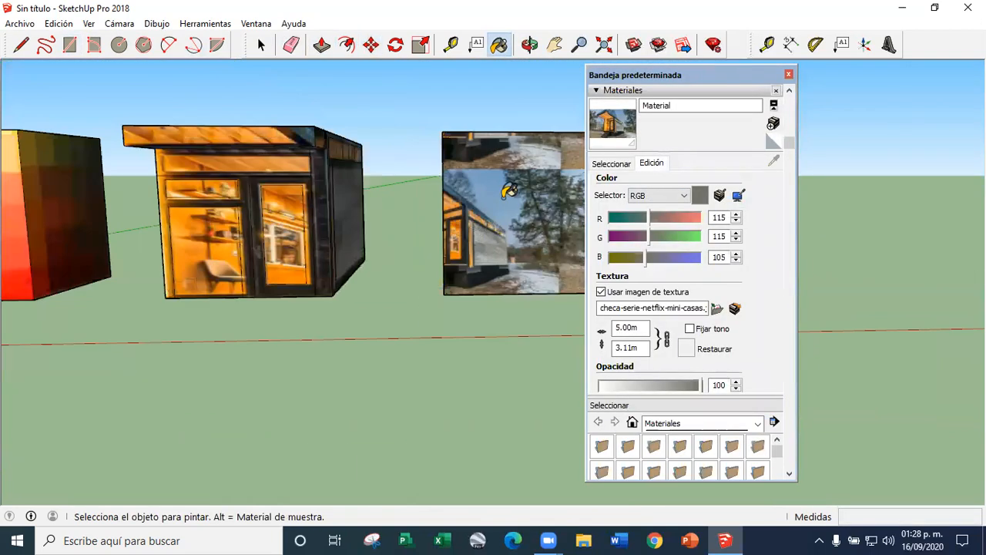
pyautogui.click(788, 74)
pyautogui.scroll(3, 514, 194)
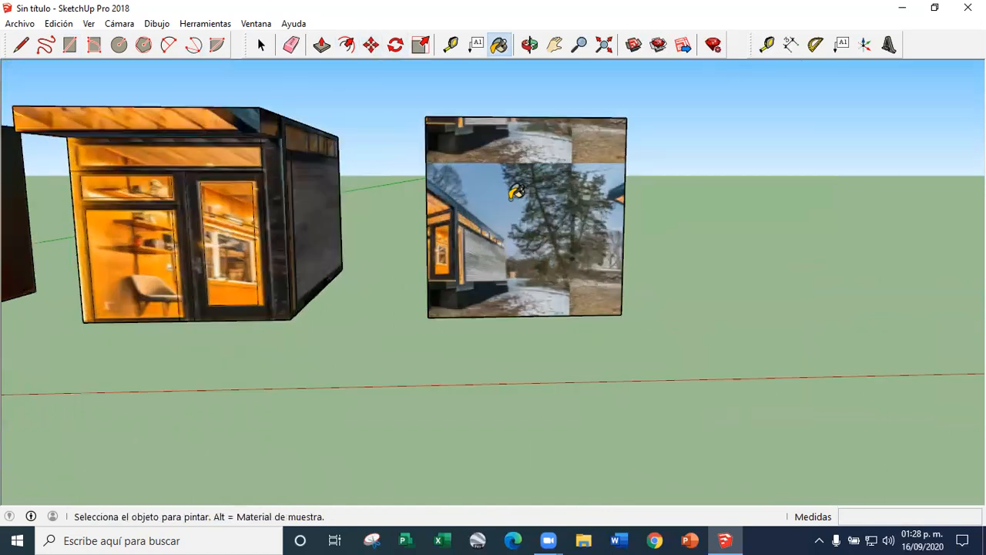
# Move the photo-painted face along the ground until the whole pictured house fits inside it
pyautogui.rightClick(499, 222)
pyautogui.click(372, 47)
pyautogui.moveTo(557, 294); pyautogui.dragTo(799, 296)
pyautogui.scroll(3, 812, 297)
pyautogui.moveTo(810, 303); pyautogui.dragTo(746, 306, button='middle')
pyautogui.scroll(-5, 572, 310)
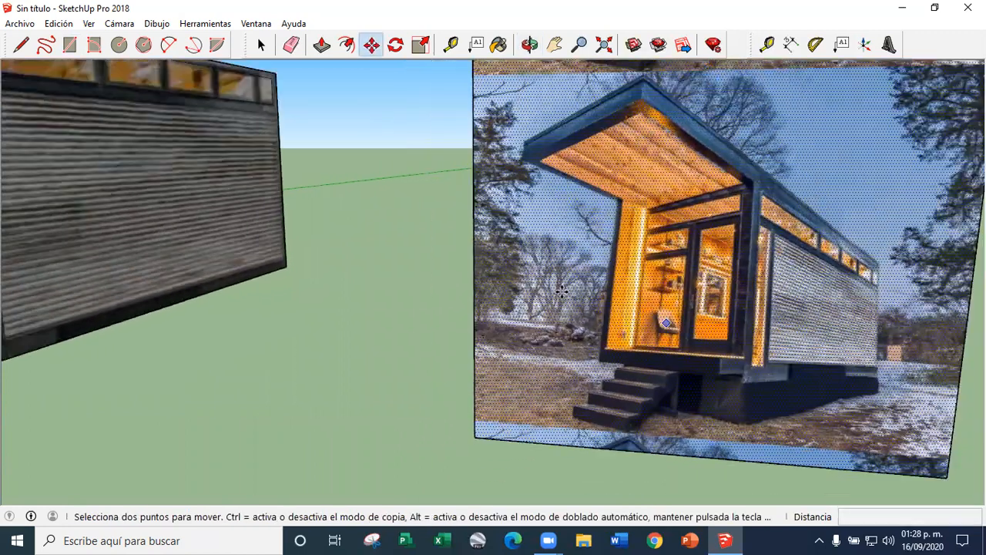
# Push/Pull the underside of the house by 0.22 m
pyautogui.click(261, 45)
pyautogui.scroll(-3, 690, 324)
pyautogui.scroll(5, 689, 324)
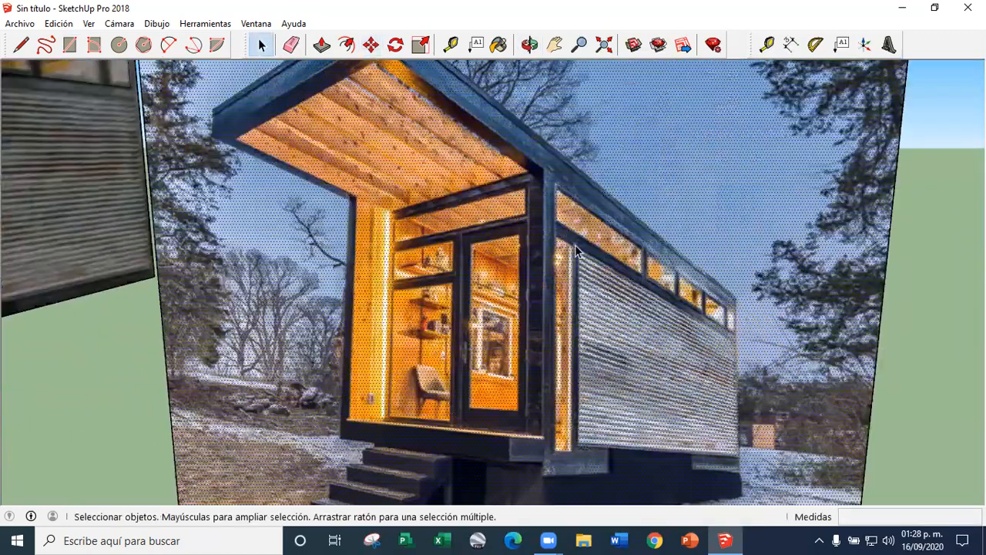
pyautogui.scroll(-5, 606, 272)
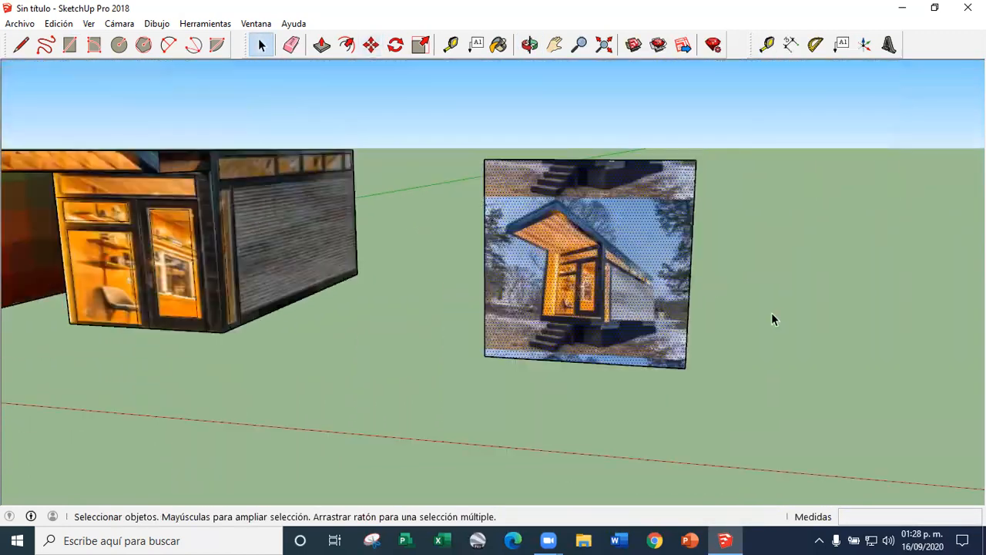
pyautogui.moveTo(304, 290); pyautogui.dragTo(308, 138, button='middle')
pyautogui.click(323, 45)
pyautogui.click(312, 336)
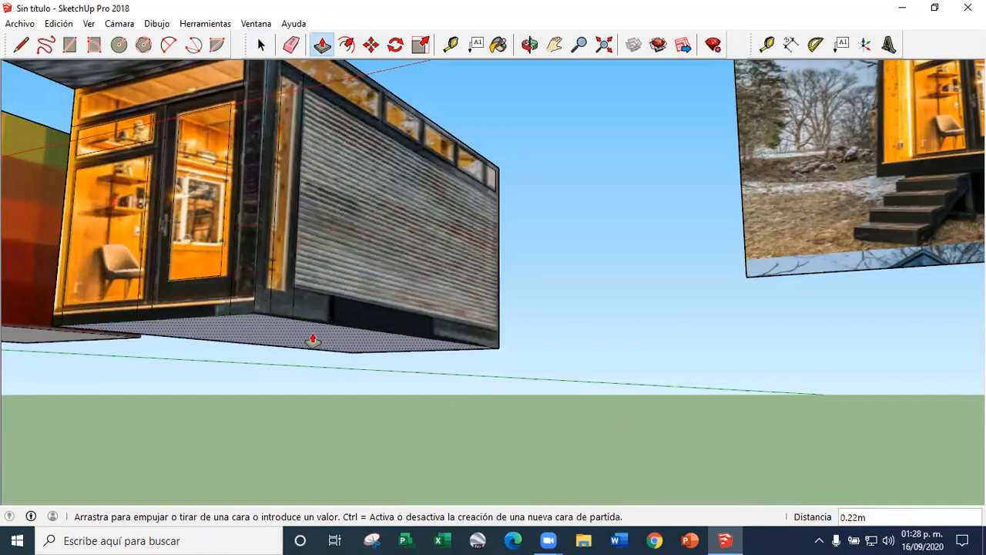
pyautogui.click(313, 340)
# Draw a base strip about 4.00 m by 0.20 m on the front face and erase the vertical lines crossing it
pyautogui.scroll(-1, 244, 286)
pyautogui.moveTo(244, 286); pyautogui.dragTo(231, 318, button='middle')
pyautogui.scroll(3, 202, 317)
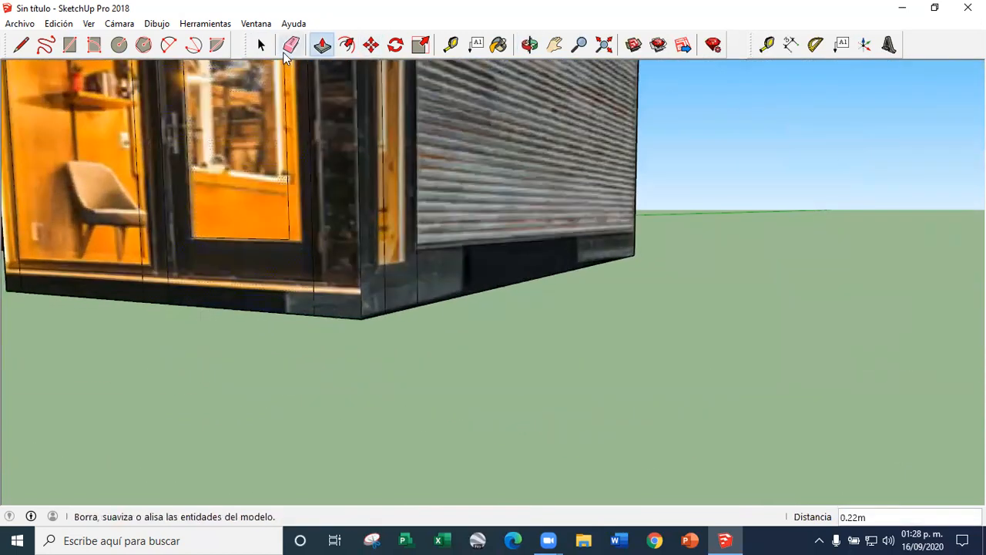
pyautogui.click(71, 45)
pyautogui.moveTo(324, 308); pyautogui.dragTo(255, 292, button='middle')
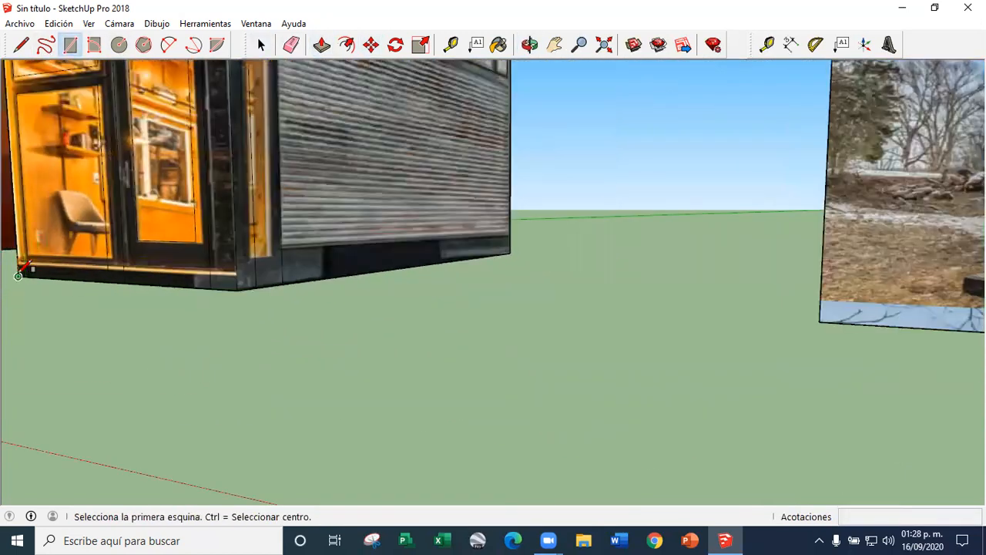
pyautogui.click(18, 276)
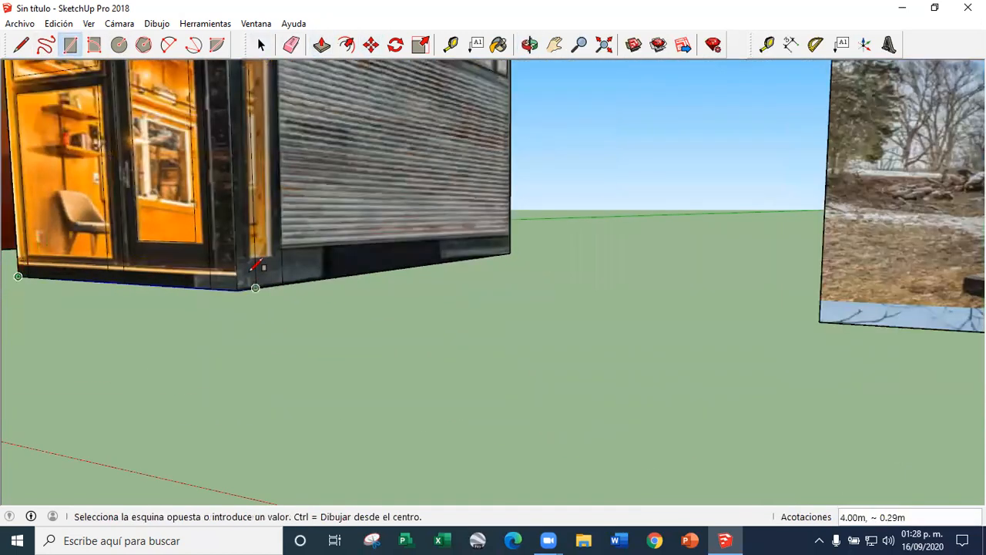
pyautogui.click(290, 46)
pyautogui.scroll(6, 49, 280)
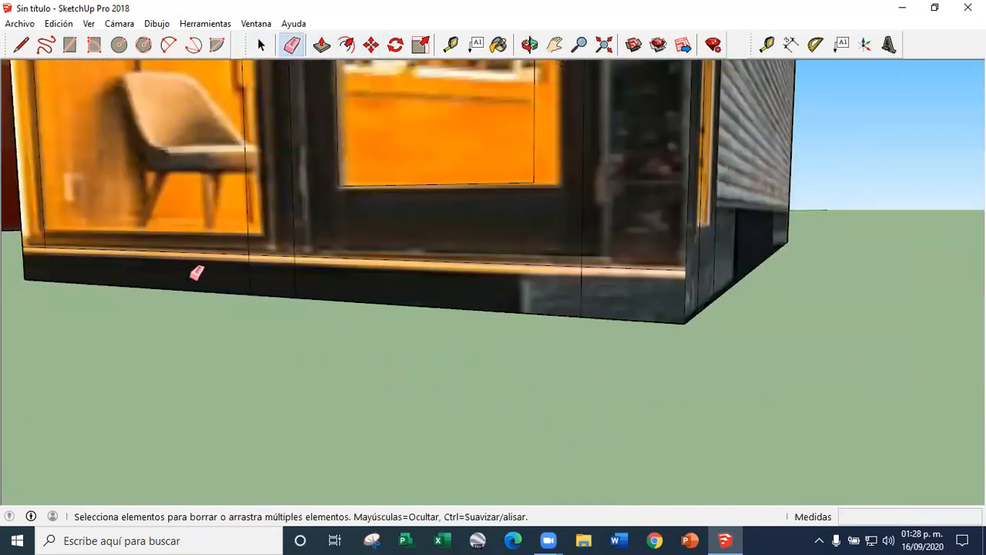
# Pull the front base strip outward to form a porch platform beneath the roof overhang
pyautogui.click(321, 48)
pyautogui.scroll(-5, 455, 354)
pyautogui.click(446, 339)
pyautogui.click(351, 376)
pyautogui.scroll(-4, 324, 423)
pyautogui.moveTo(322, 420); pyautogui.dragTo(359, 403, button='middle')
pyautogui.scroll(3, 359, 403)
pyautogui.click(359, 403)
pyautogui.click(326, 163)
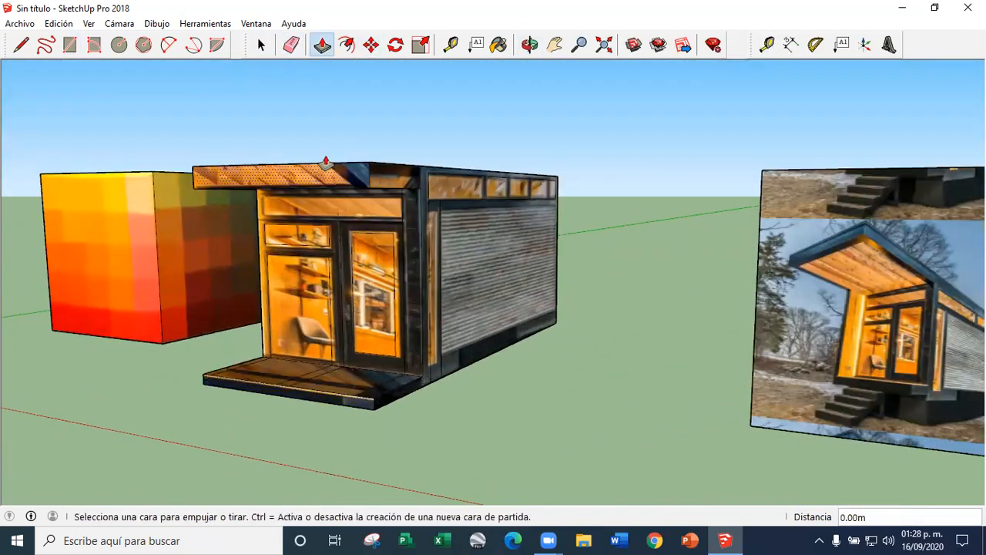
# Compare the modelled house's front, overhang and porch with the house in the reference photo
pyautogui.click(264, 50)
pyautogui.scroll(-4, 290, 283)
pyautogui.scroll(7, 779, 319)
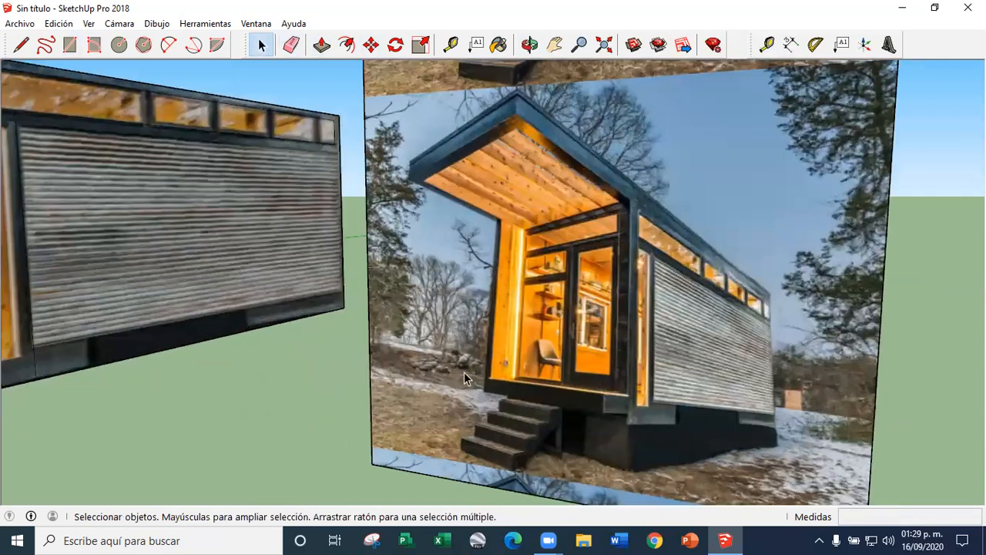
pyautogui.scroll(-2, 464, 371)
pyautogui.moveTo(551, 356); pyautogui.dragTo(572, 343, button='middle')
pyautogui.scroll(2, 572, 342)
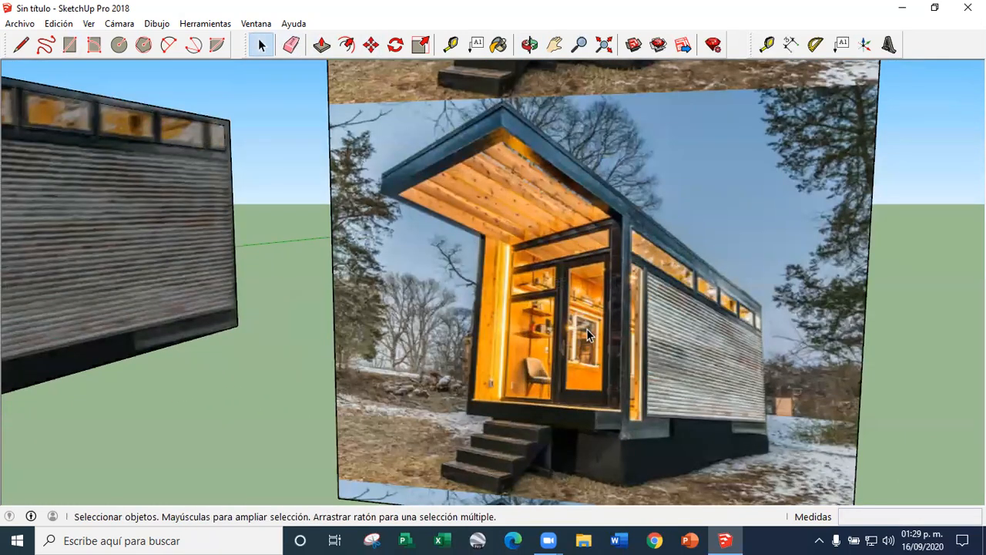
pyautogui.scroll(-4, 587, 333)
pyautogui.scroll(5, 224, 324)
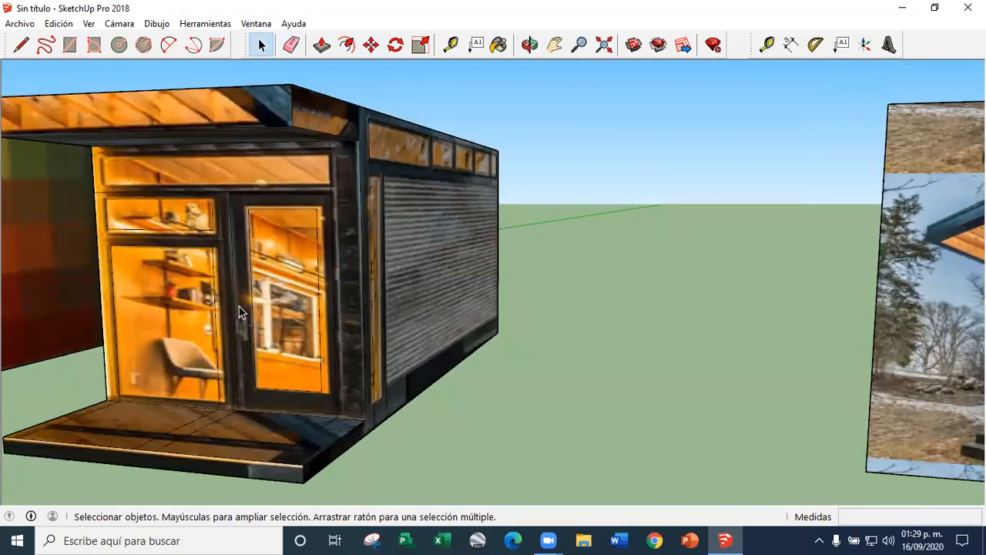
pyautogui.scroll(-4, 493, 339)
pyautogui.scroll(3, 400, 331)
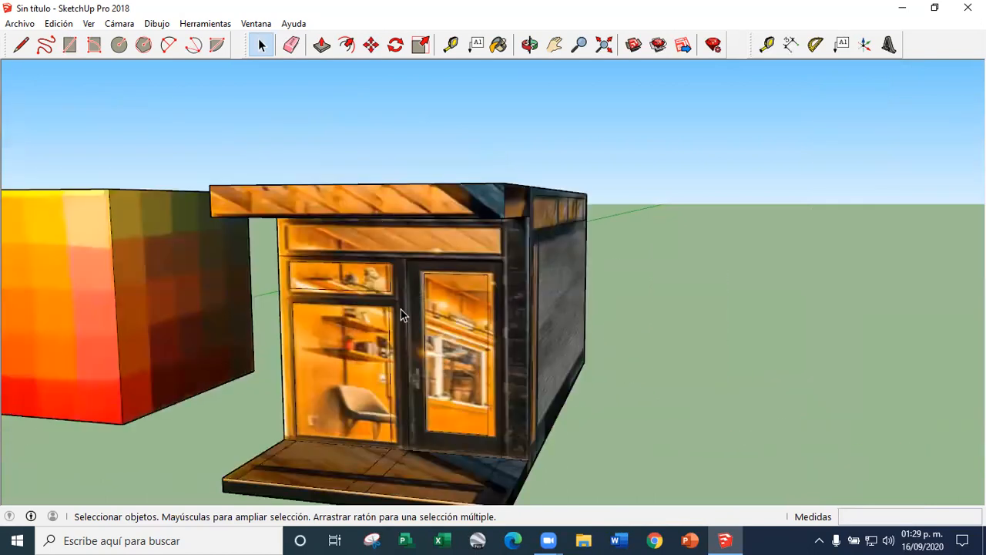
# Turn off the display of profiles and edges in the edge style
pyautogui.click(89, 24)
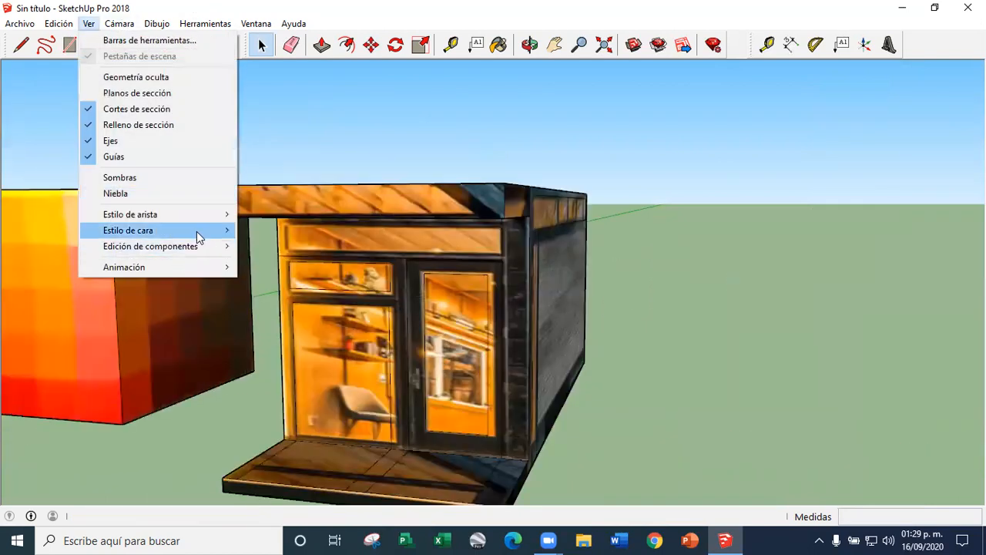
pyautogui.moveTo(199, 238)
pyautogui.click(296, 302)
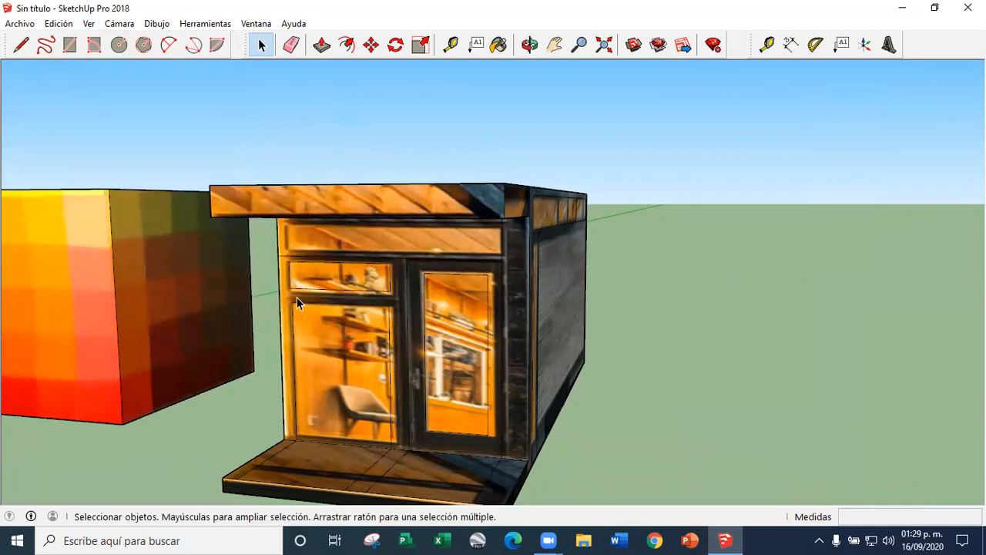
pyautogui.click(90, 24)
pyautogui.moveTo(198, 218)
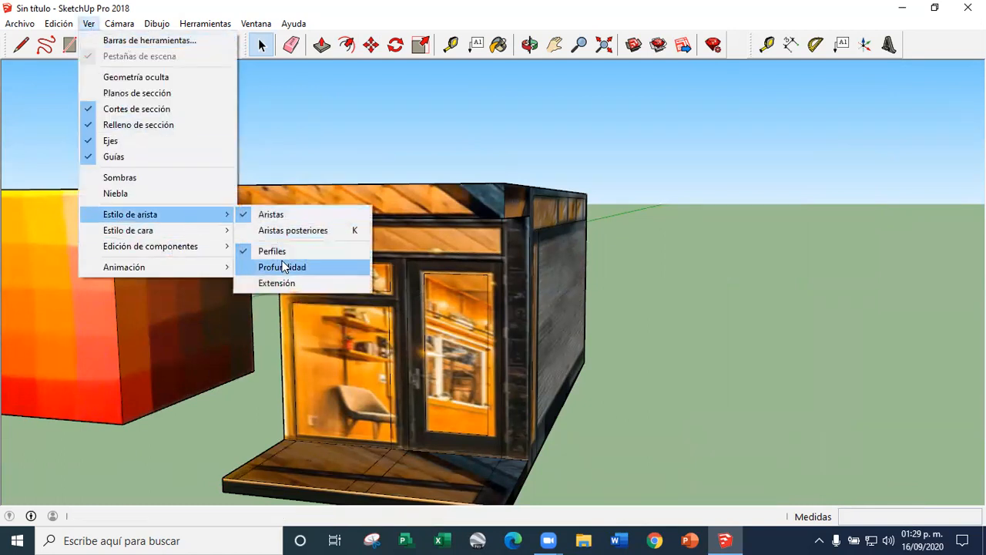
pyautogui.click(282, 254)
pyautogui.click(90, 24)
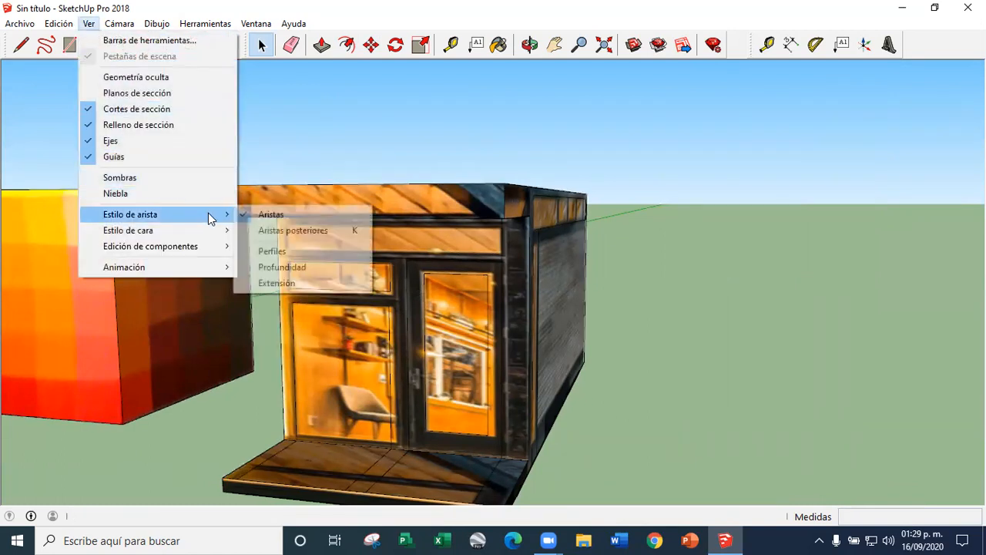
pyautogui.click(292, 214)
# Examine the textured house from the front and the side without its edge lines
pyautogui.moveTo(292, 215); pyautogui.dragTo(124, 313, button='middle')
pyautogui.scroll(5, 604, 308)
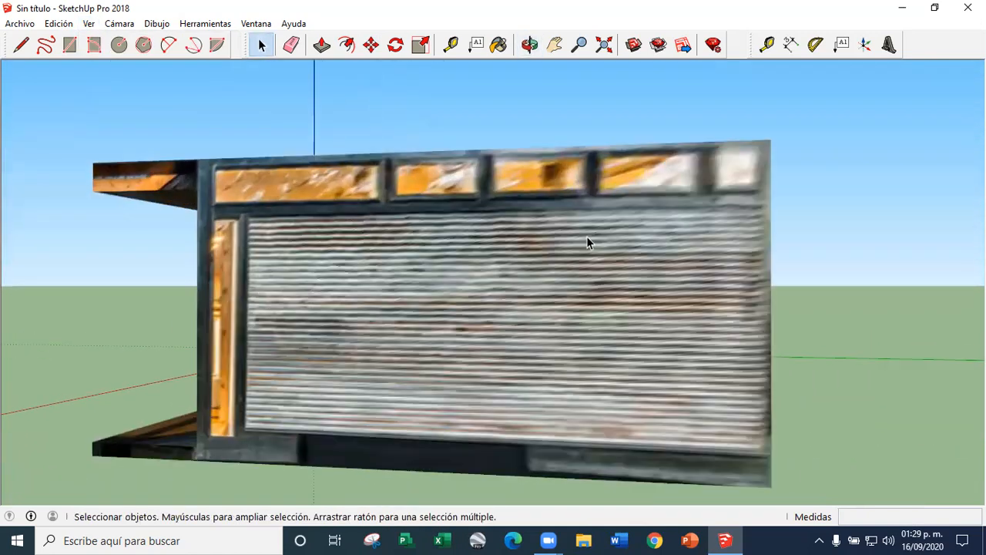
pyautogui.moveTo(330, 314); pyautogui.dragTo(619, 322, button='middle')
pyautogui.scroll(-3, 499, 230)
pyautogui.moveTo(423, 302); pyautogui.dragTo(476, 305, button='middle')
pyautogui.scroll(1, 479, 343)
pyautogui.scroll(-3, 448, 249)
pyautogui.moveTo(258, 284); pyautogui.dragTo(497, 231, button='middle')
pyautogui.scroll(3, 428, 282)
pyautogui.moveTo(534, 300); pyautogui.dragTo(446, 272, button='middle')
pyautogui.scroll(3, 440, 383)
pyautogui.scroll(-3, 440, 383)
pyautogui.scroll(-4, 403, 325)
pyautogui.scroll(2, 445, 272)
pyautogui.scroll(-3, 433, 297)
pyautogui.scroll(5, 432, 296)
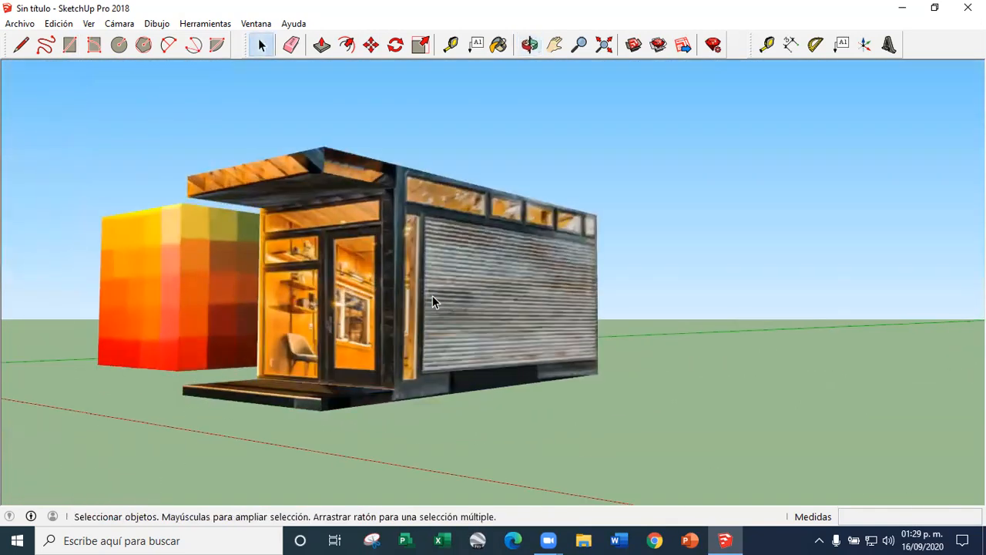
pyautogui.moveTo(286, 298); pyautogui.dragTo(372, 302, button='middle')
pyautogui.scroll(4, 353, 293)
pyautogui.scroll(-4, 451, 310)
pyautogui.scroll(4, 445, 329)
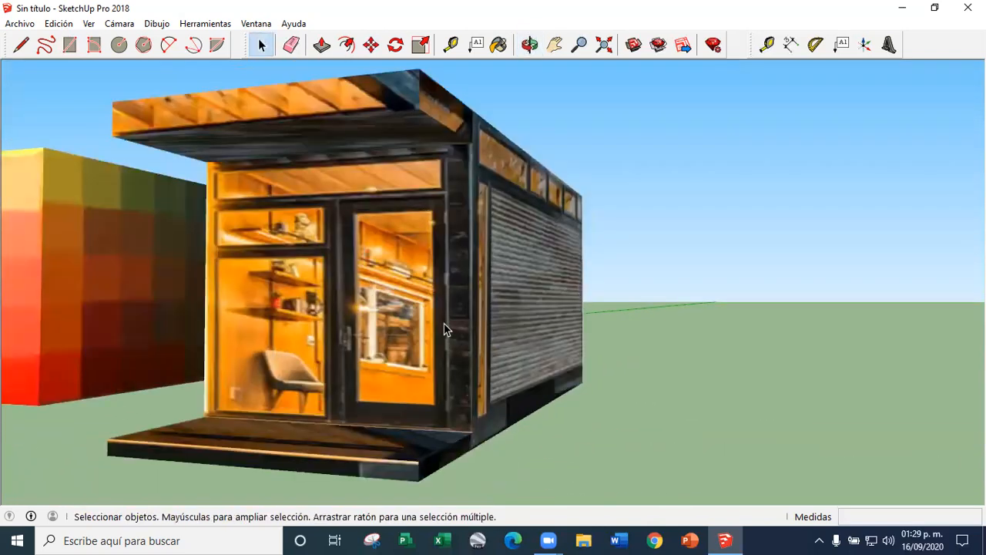
pyautogui.scroll(-3, 387, 308)
pyautogui.scroll(4, 379, 331)
# Paint the entire connected house geometry with the light grey Stacy_Shoe_Laces_Sole material from the model's materials
pyautogui.tripleClick(379, 331)
pyautogui.click(499, 44)
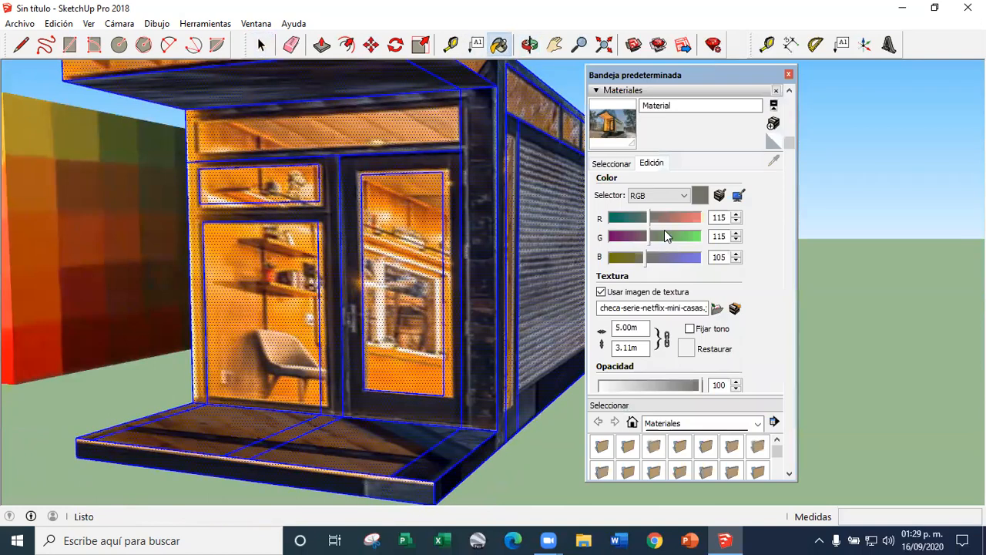
pyautogui.click(614, 164)
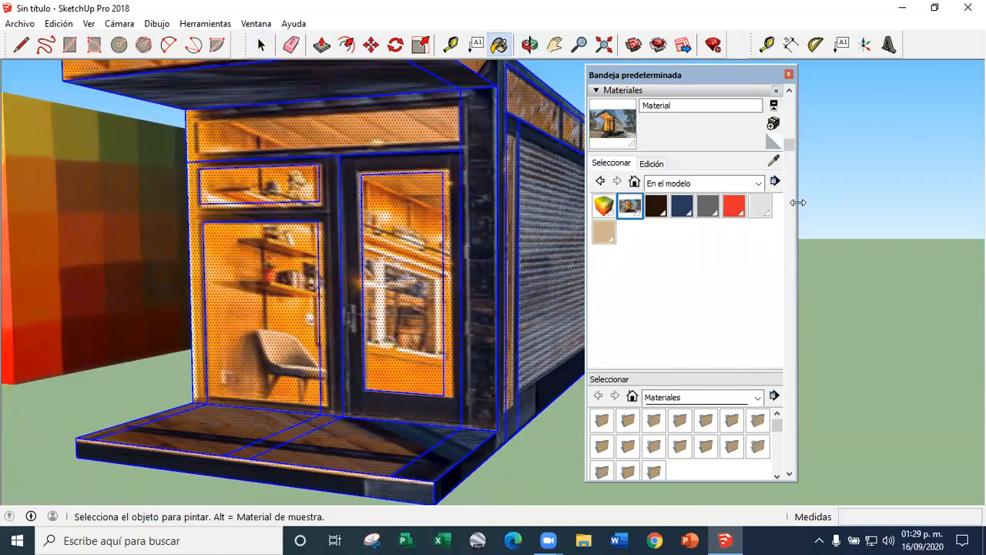
pyautogui.click(761, 207)
pyautogui.click(363, 247)
pyautogui.click(263, 49)
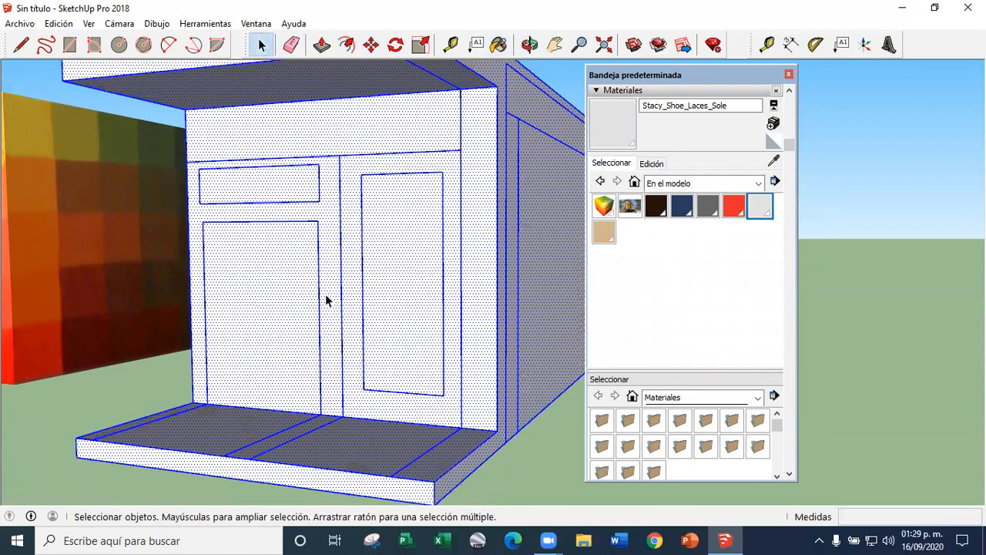
# Inspect the house and its door face in the plain material and undo the repainting
pyautogui.scroll(-4, 327, 299)
pyautogui.click(467, 387)
pyautogui.moveTo(398, 321)
pyautogui.mouseDown(button='middle')
pyautogui.moveTo(406, 289)
pyautogui.moveTo(436, 284)
pyautogui.moveTo(447, 270)
pyautogui.mouseUp(button='middle')
pyautogui.click(446, 269)
pyautogui.click(375, 283)
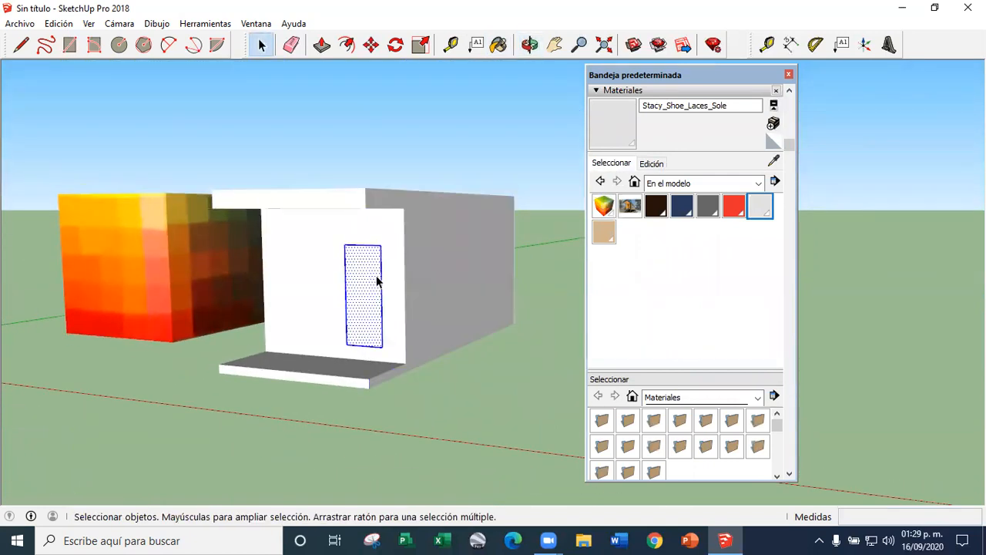
pyautogui.tripleClick(376, 281)
pyautogui.hotkey('ctrl', 'z')
pyautogui.hotkey('ctrl', 'z')
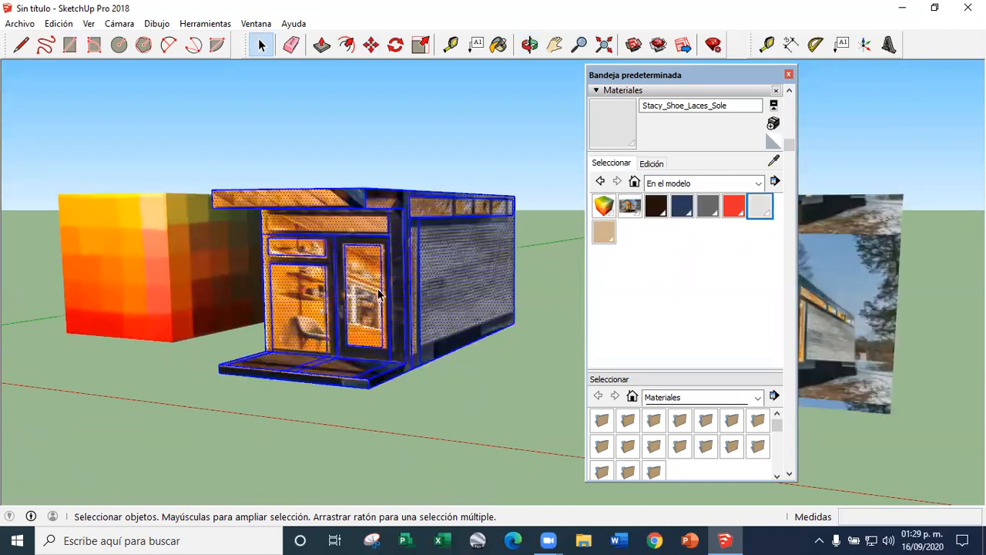
# Close the materials tray and delete the whole textured house and the reference photo face
pyautogui.click(504, 411)
pyautogui.click(789, 75)
pyautogui.tripleClick(409, 290)
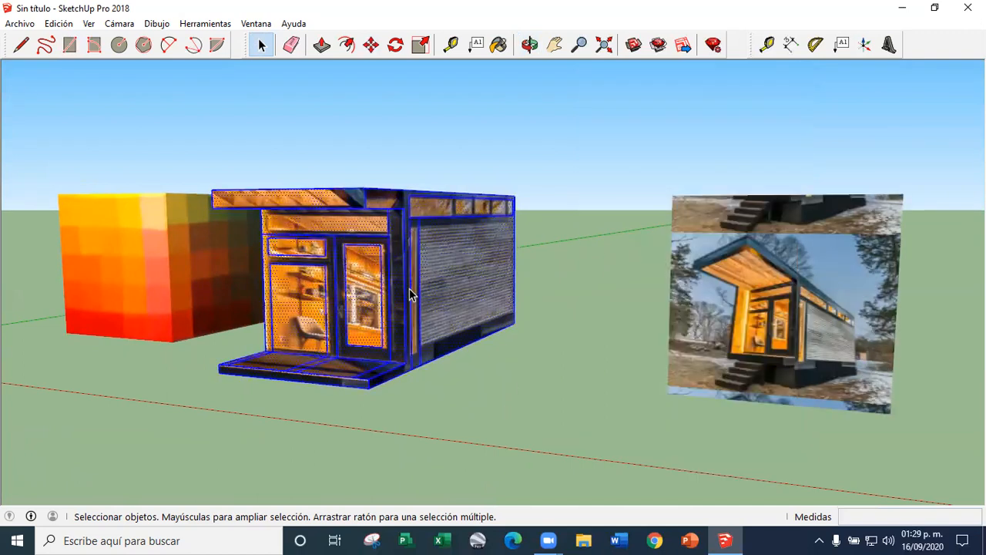
pyautogui.press('Delete')
pyautogui.click(797, 299)
pyautogui.press('Delete')
pyautogui.scroll(-2, 265, 262)
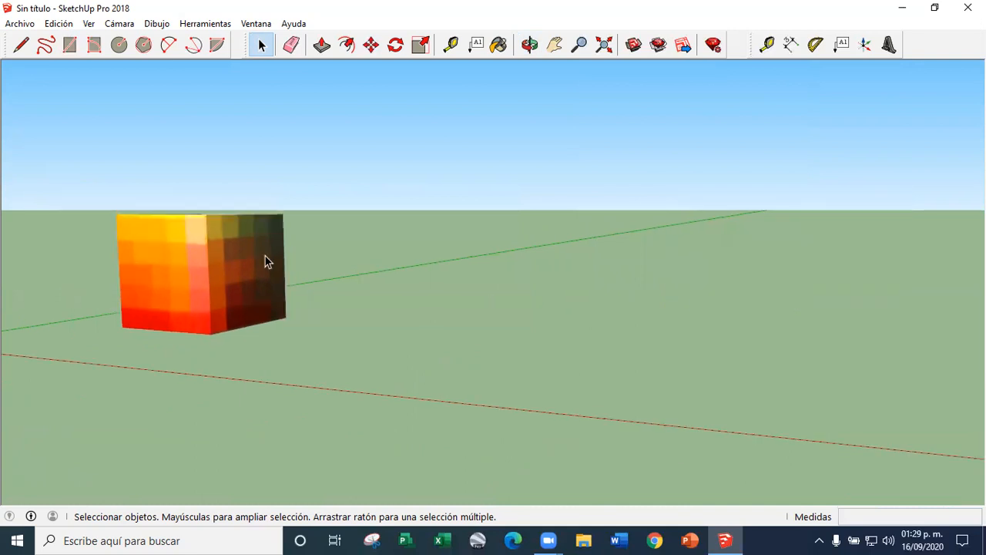
# Turn the display of edges back on in the edge style
pyautogui.click(60, 23)
pyautogui.moveTo(128, 214)
pyautogui.click(266, 214)
pyautogui.moveTo(323, 252); pyautogui.dragTo(374, 367, button='middle')
pyautogui.scroll(-6, 325, 316)
pyautogui.scroll(7, 325, 312)
pyautogui.scroll(-4, 319, 273)
pyautogui.moveTo(318, 279); pyautogui.dragTo(256, 309, button='middle')
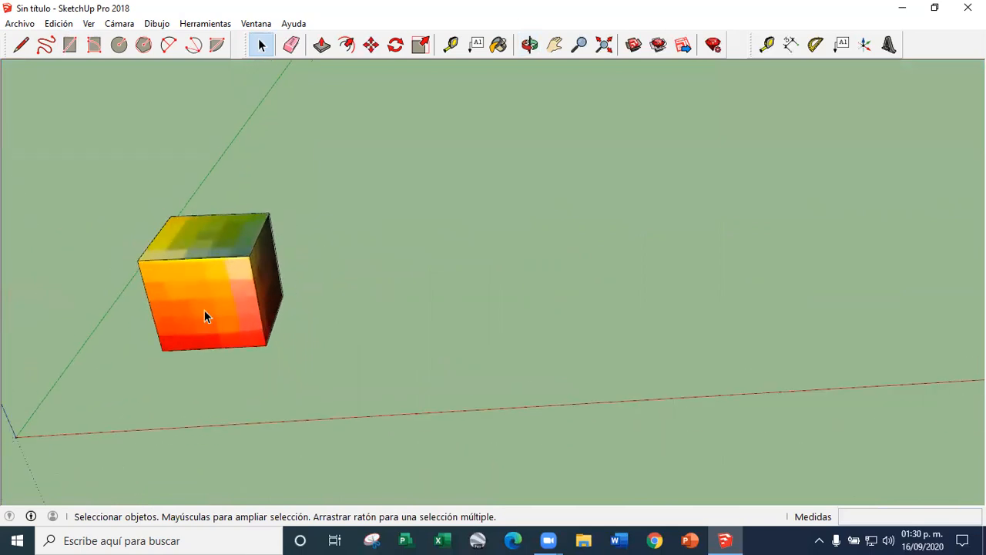
# Delete the textured cube and undo the deletion
pyautogui.scroll(3, 208, 304)
pyautogui.moveTo(319, 295); pyautogui.dragTo(460, 252, button='middle')
pyautogui.tripleClick(274, 253)
pyautogui.press('Delete')
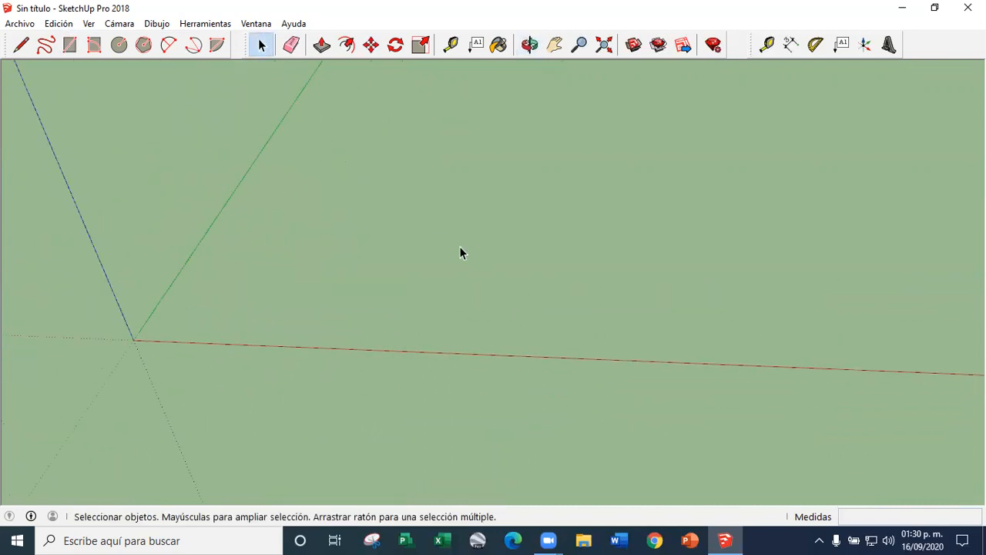
pyautogui.hotkey('ctrl', 'z')
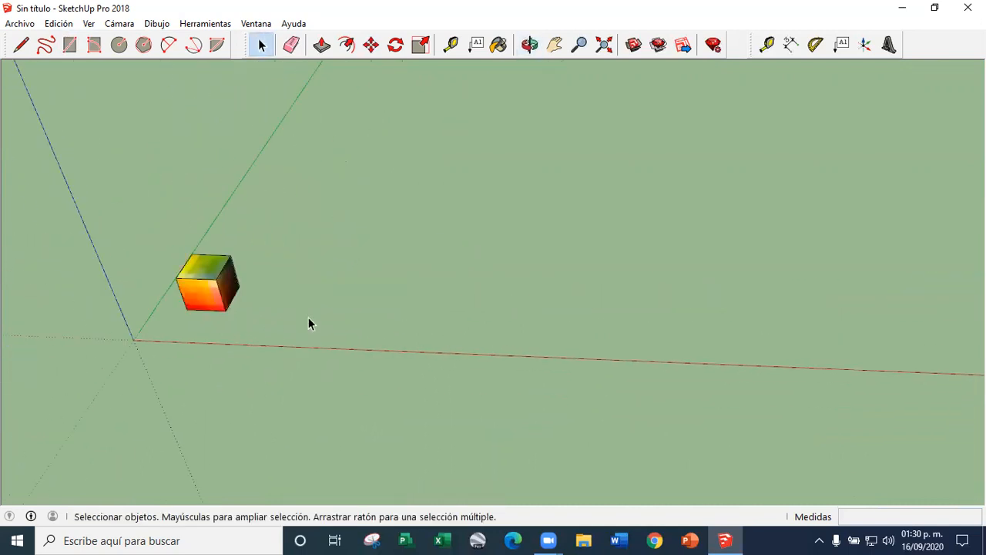
# Draw two consecutive 3 m line segments along the red axis direction beside the textured cube
pyautogui.scroll(4, 376, 297)
pyautogui.click(21, 46)
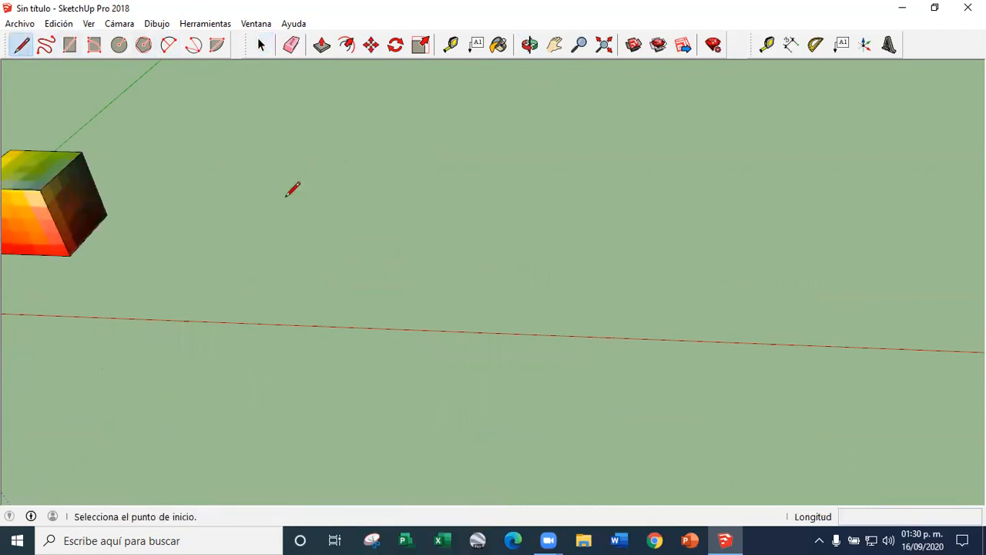
pyautogui.scroll(-3, 540, 274)
pyautogui.scroll(3, 539, 277)
pyautogui.scroll(-3, 363, 282)
pyautogui.scroll(3, 306, 284)
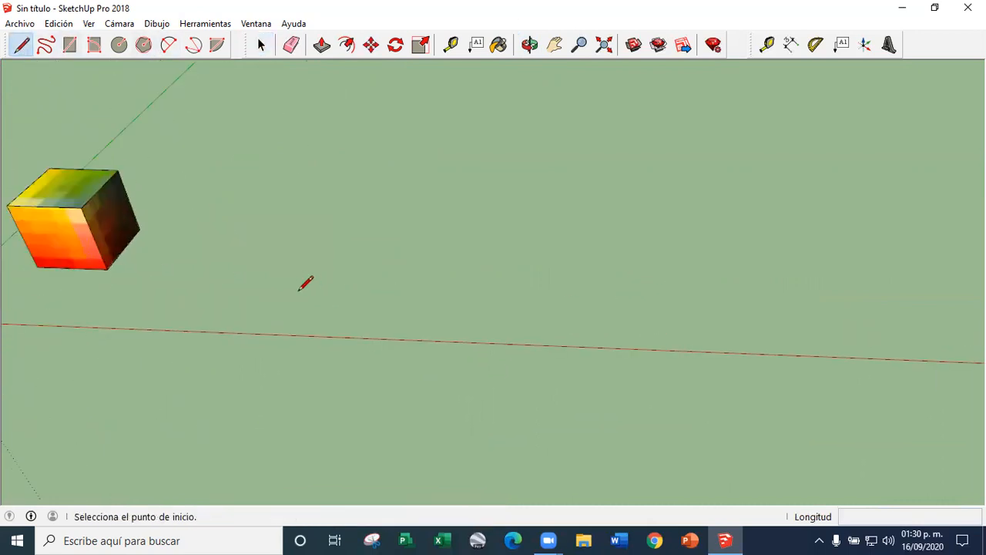
pyautogui.click(279, 274)
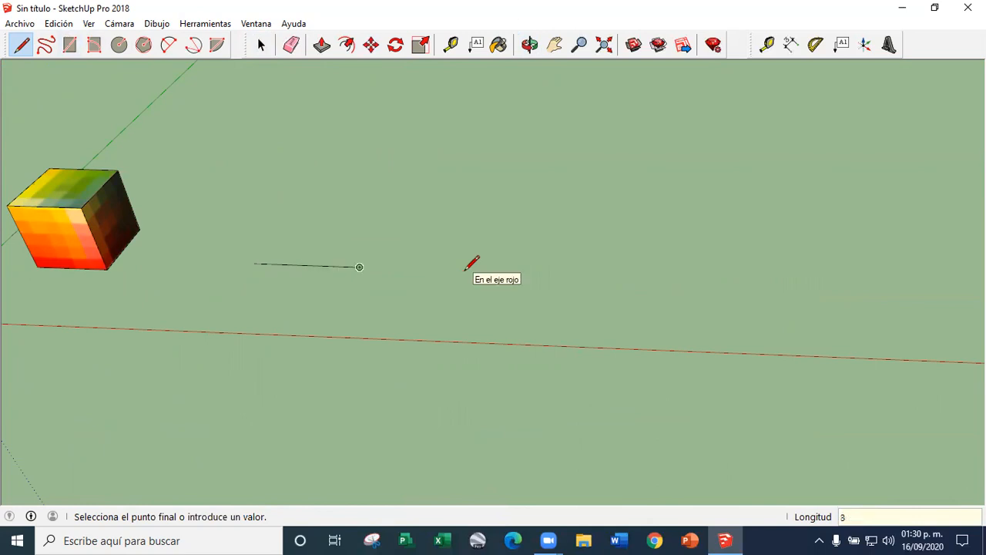
pyautogui.scroll(2, 334, 256)
pyautogui.press('Escape')
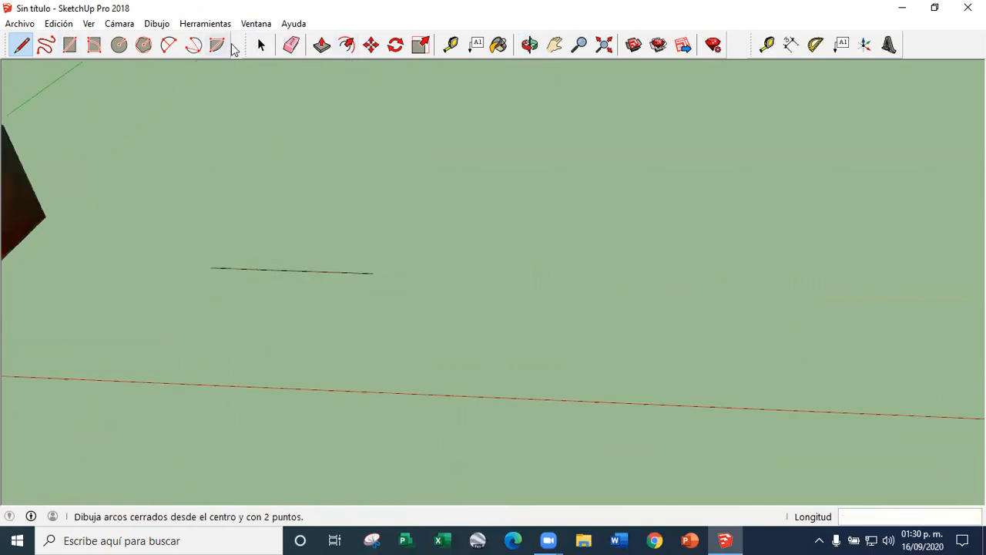
# Draw a two-point arc over the first 3 m segment with a bulge of 0.4 m
pyautogui.click(169, 44)
pyautogui.click(210, 267)
pyautogui.click(306, 269)
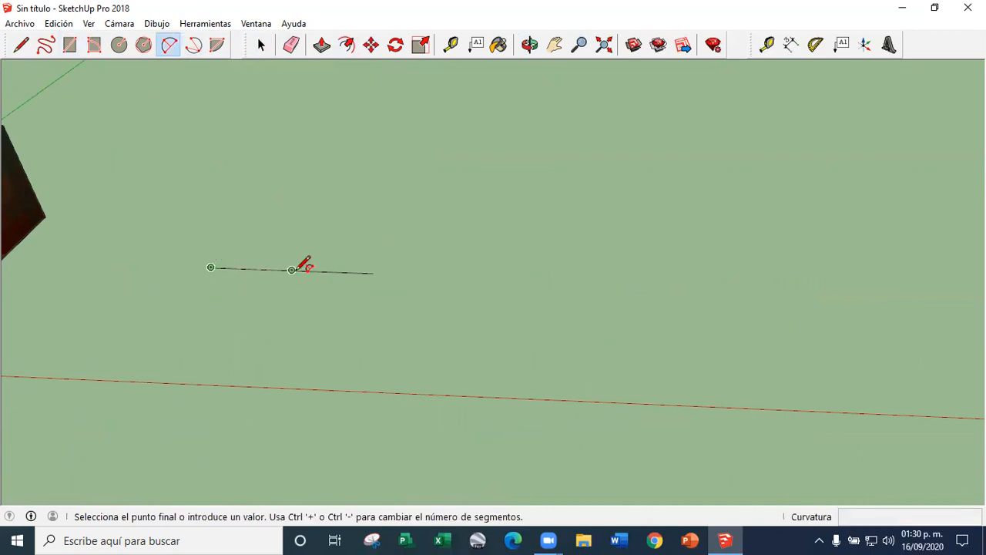
pyautogui.scroll(2, 282, 247)
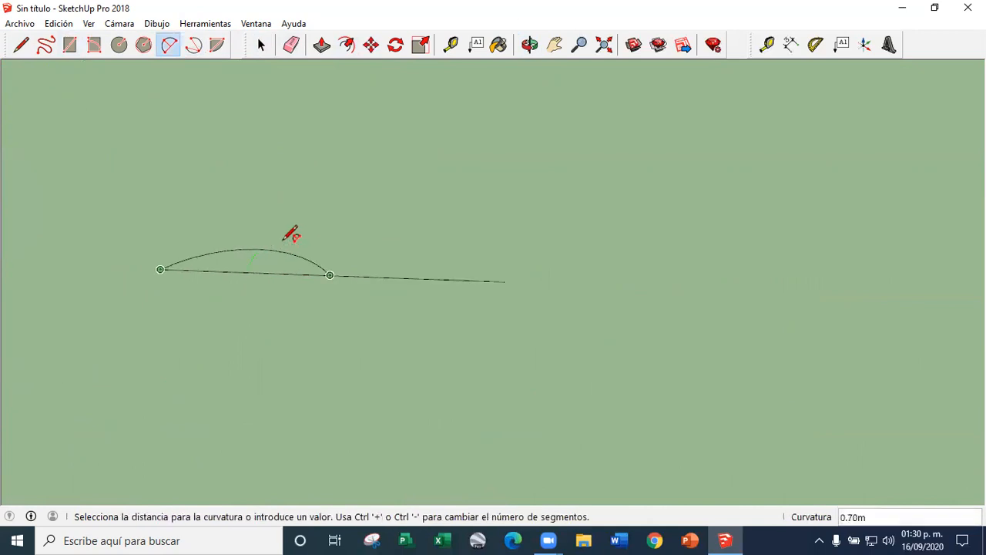
pyautogui.scroll(2, 266, 235)
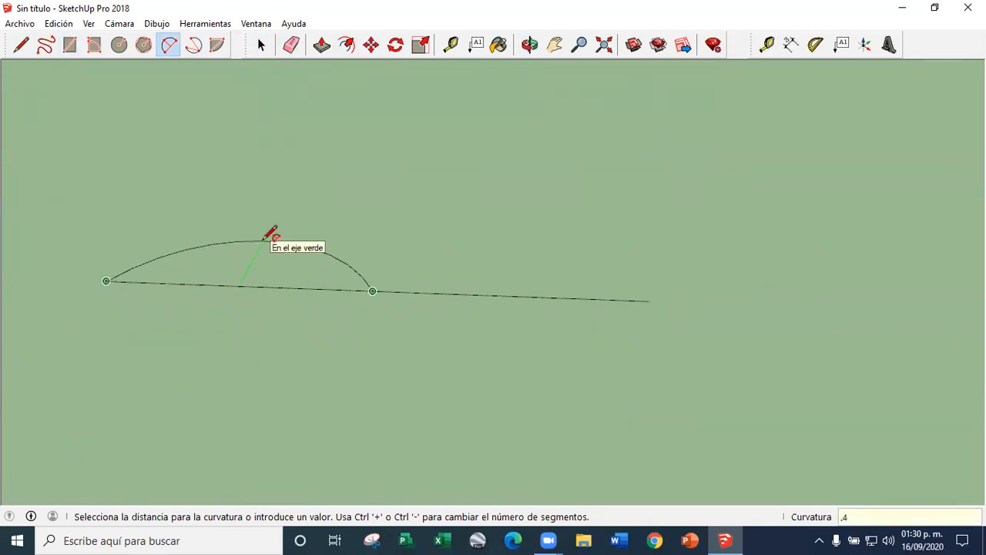
pyautogui.press('Return')
# Draw a second arc over the other 3 m segment, bulging 0.4 m towards the opposite side
pyautogui.click(373, 290)
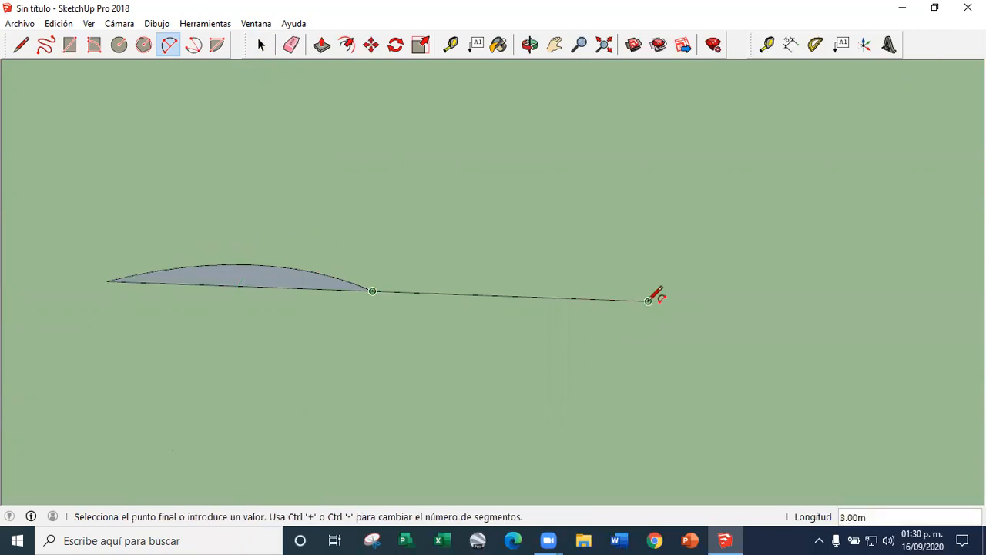
pyautogui.click(649, 300)
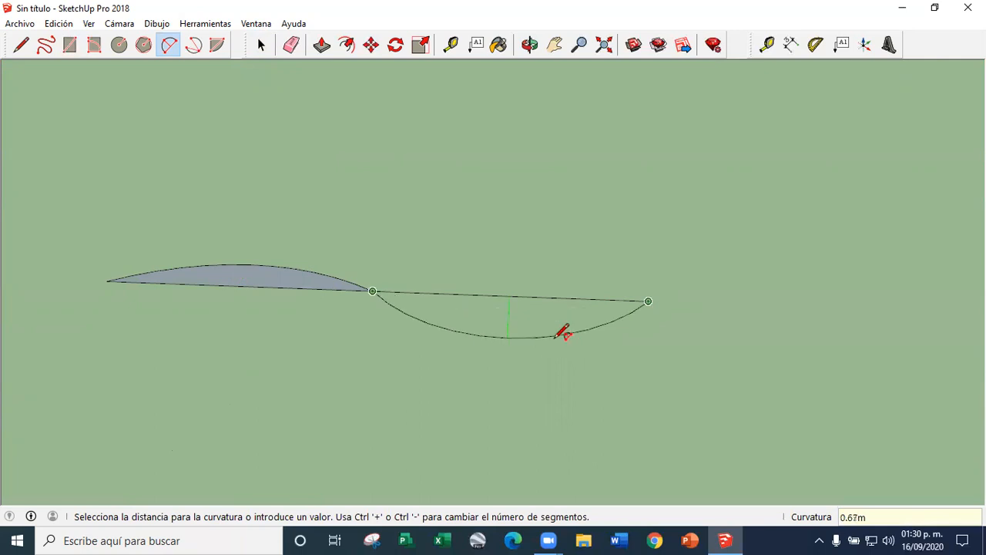
pyautogui.click(556, 336)
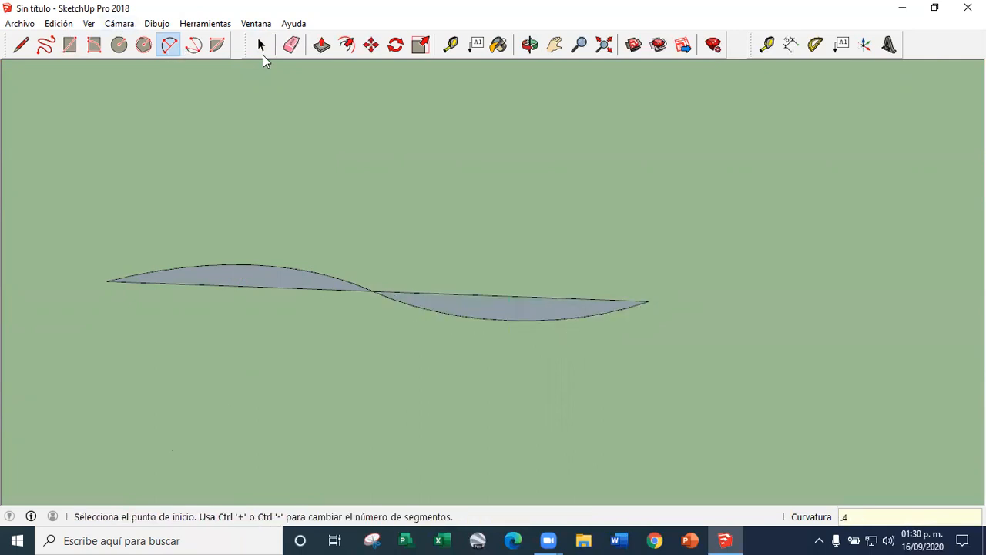
# Erase both straight segments so that only the S-shaped curve made by the two arcs is left
pyautogui.click(261, 45)
pyautogui.moveTo(484, 277); pyautogui.dragTo(393, 270, button='middle')
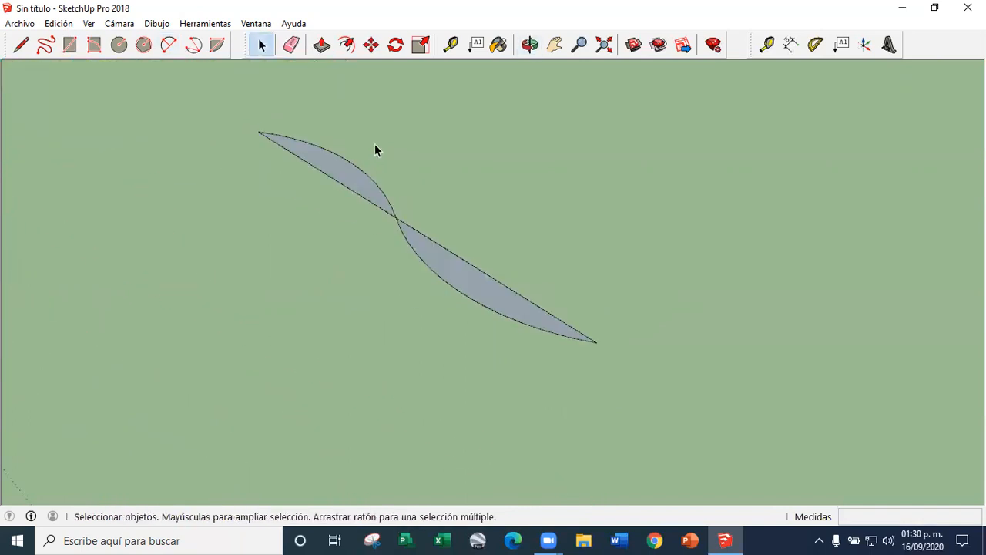
pyautogui.click(291, 44)
pyautogui.click(342, 173)
pyautogui.click(521, 295)
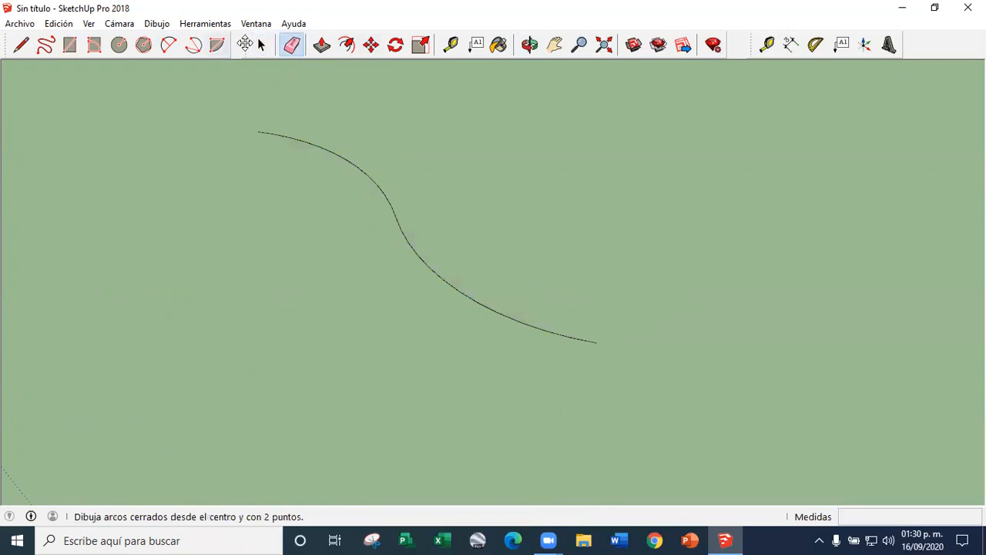
# Copy the S-shaped curve 0.75 m to the side of the original
pyautogui.click(261, 45)
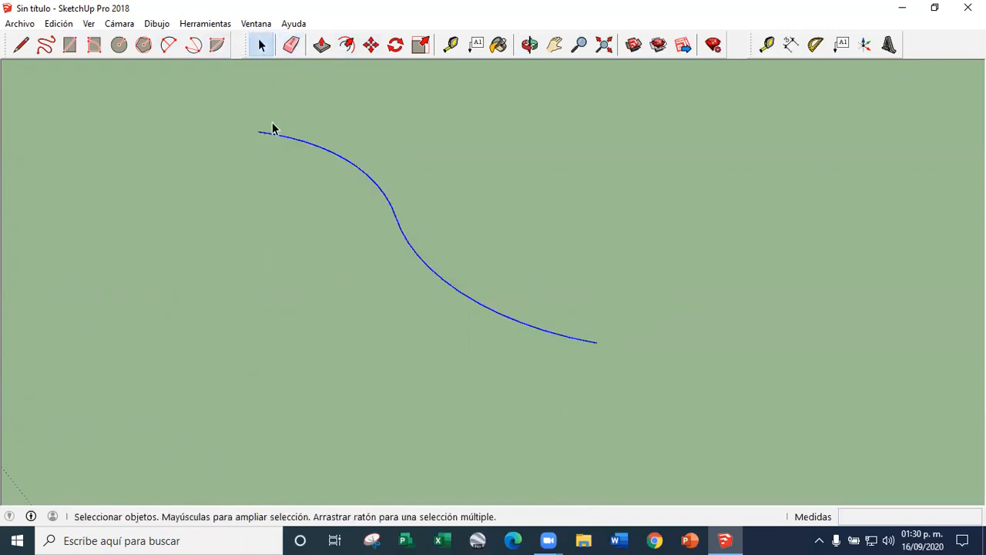
pyautogui.click(371, 45)
pyautogui.press('ctrl')
pyautogui.click(261, 133)
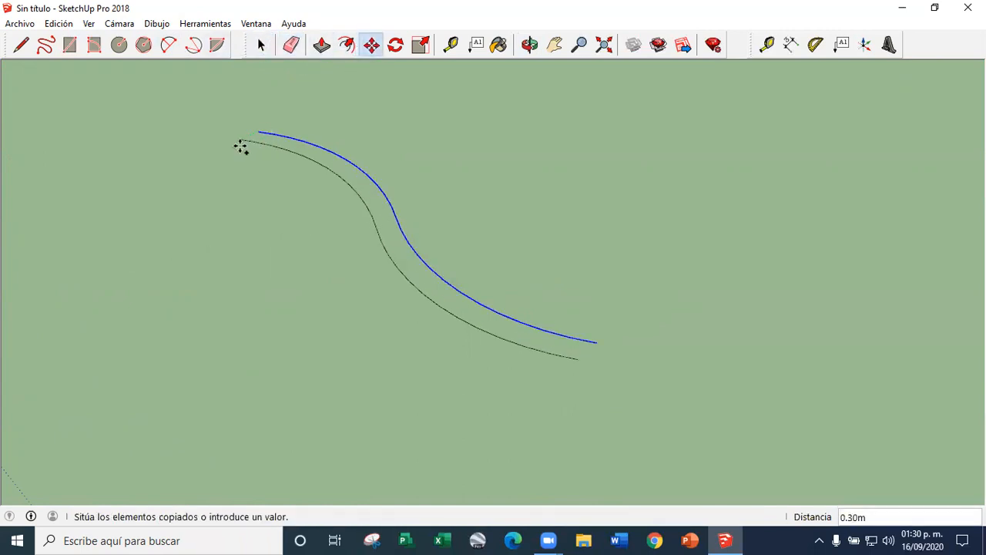
pyautogui.click(210, 152)
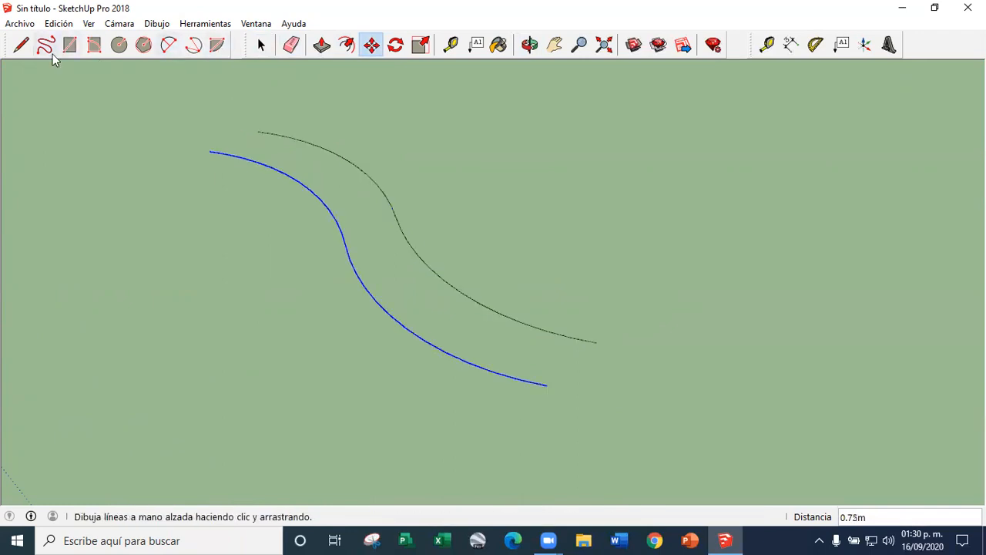
# Connect both pairs of curve ends with straight lines to close the wavy face
pyautogui.press('l')
pyautogui.moveTo(257, 131); pyautogui.dragTo(210, 151)
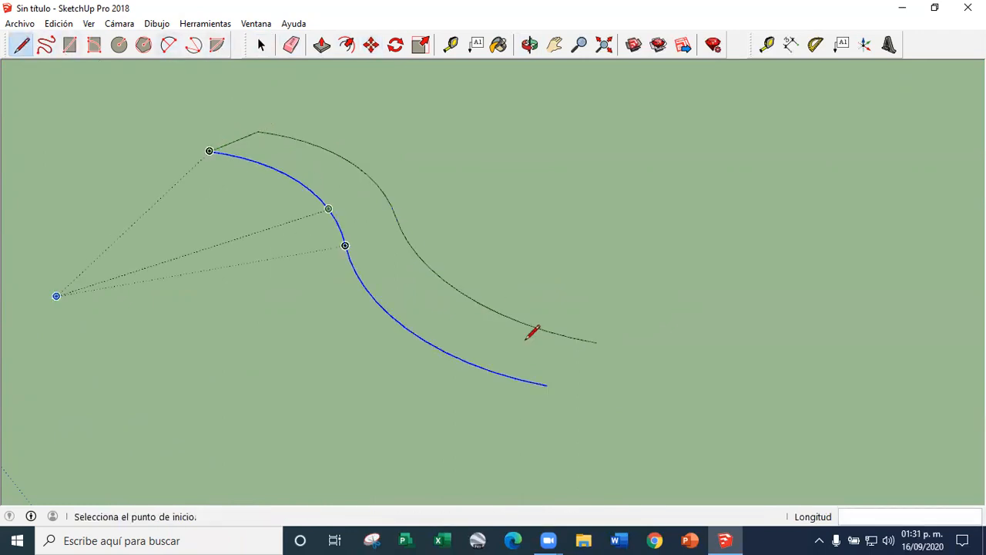
pyautogui.click(597, 341)
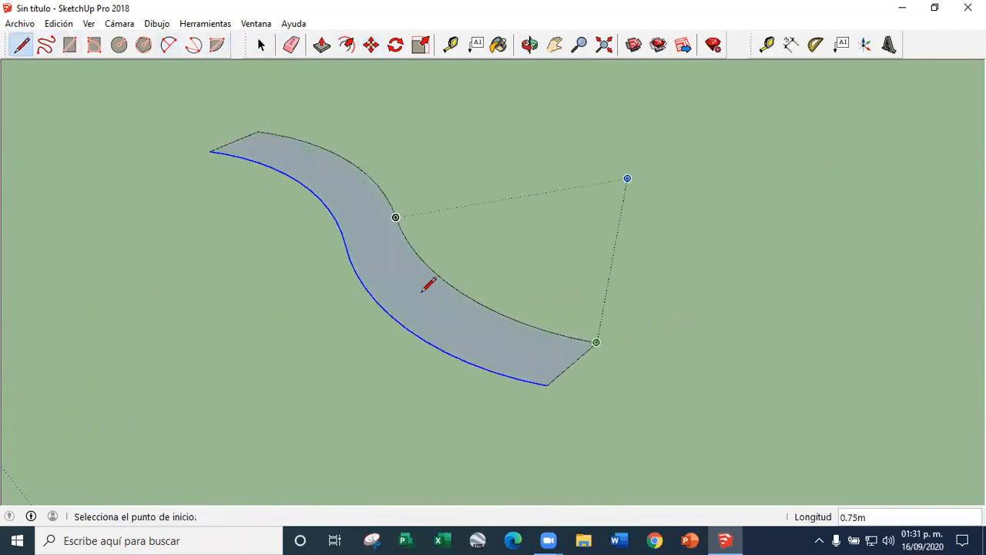
# Extrude the wavy face 4 m upward into a wall, matching the height of the textured cube
pyautogui.click(322, 44)
pyautogui.scroll(-5, 330, 396)
pyautogui.moveTo(331, 396); pyautogui.dragTo(350, 359, button='middle')
pyautogui.scroll(3, 352, 357)
pyautogui.click(353, 356)
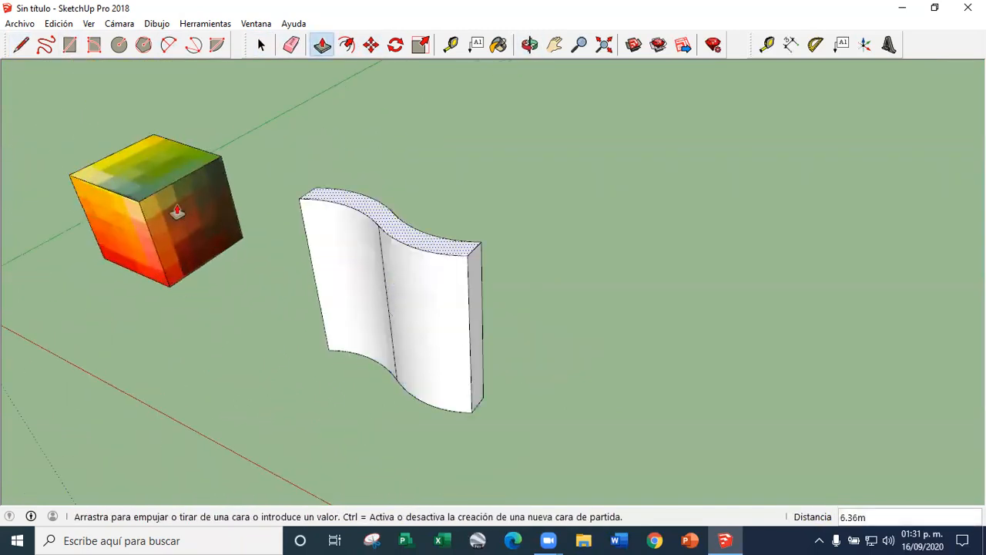
pyautogui.click(147, 199)
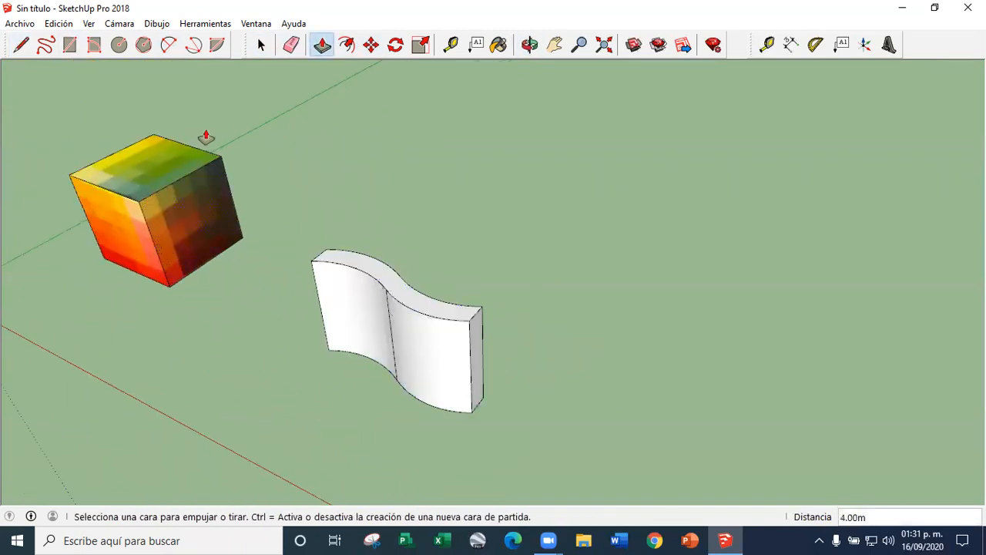
# Paint one curved half of the wavy wall with the cube image material named 12
pyautogui.click(263, 54)
pyautogui.scroll(-3, 522, 327)
pyautogui.moveTo(522, 327); pyautogui.dragTo(559, 334, button='middle')
pyautogui.scroll(4, 550, 275)
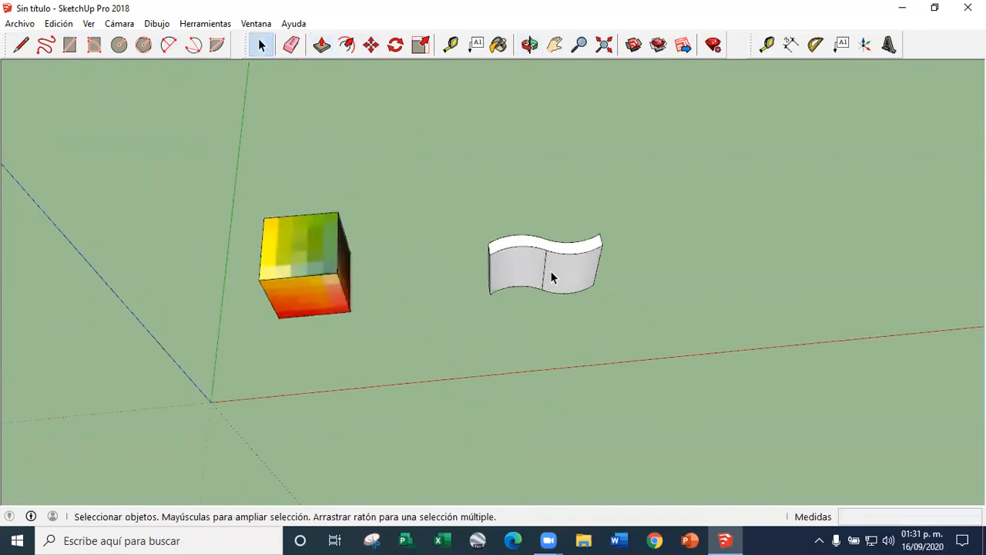
pyautogui.scroll(4, 508, 205)
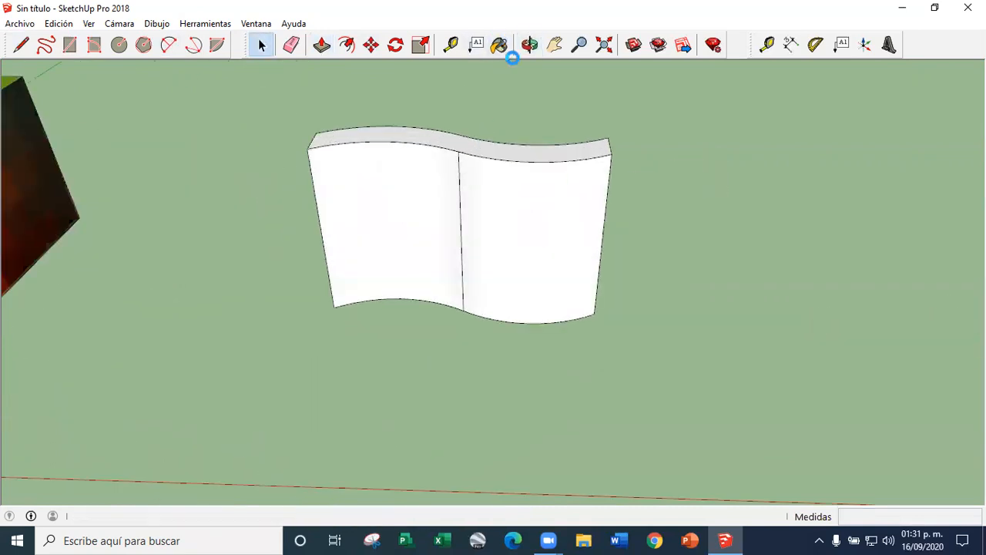
pyautogui.click(500, 46)
pyautogui.click(603, 206)
pyautogui.scroll(-5, 392, 235)
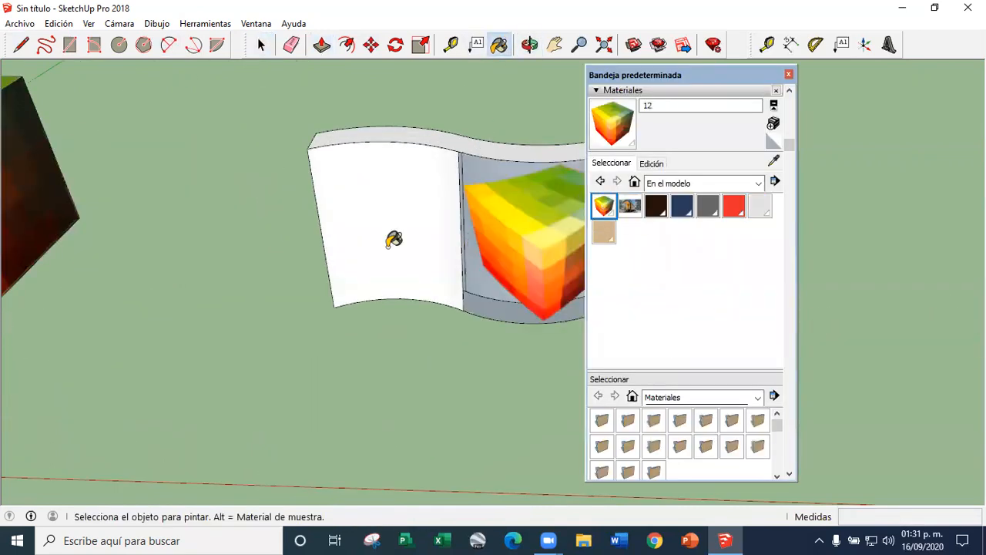
# Examine how the cube image lies across the curved surface of the wavy wall
pyautogui.scroll(3, 239, 212)
pyautogui.scroll(2, 239, 212)
pyautogui.scroll(-4, 193, 216)
pyautogui.press('space')
pyautogui.scroll(-1, 353, 250)
pyautogui.scroll(6, 497, 261)
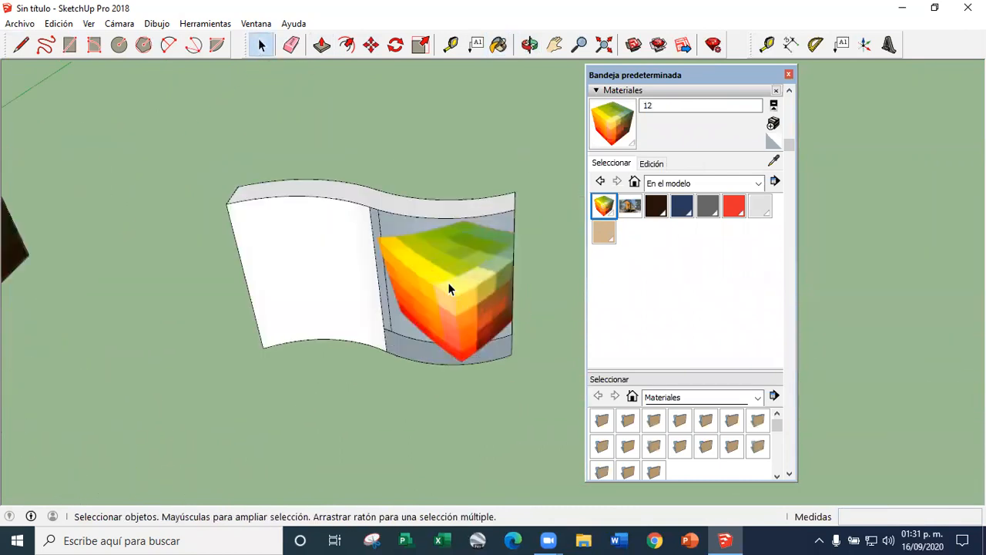
pyautogui.scroll(-2, 390, 305)
pyautogui.moveTo(390, 305); pyautogui.dragTo(461, 276, button='middle')
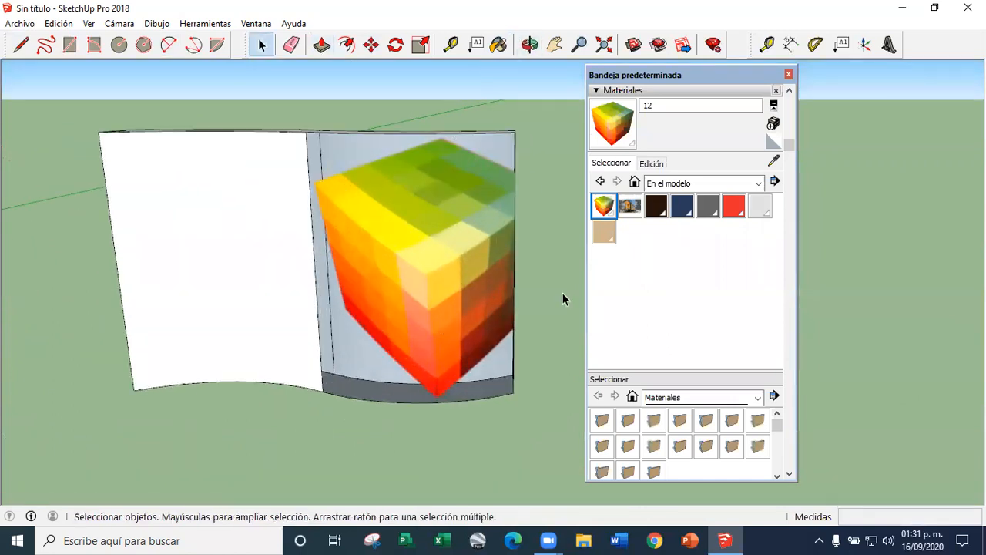
# Check whether the painted curved half of the wavy wall offers any texture projection options
pyautogui.click(445, 171)
pyautogui.moveTo(485, 267)
pyautogui.mouseDown(button='middle')
pyautogui.moveTo(370, 273)
pyautogui.moveTo(496, 255)
pyautogui.moveTo(424, 261)
pyautogui.moveTo(412, 288)
pyautogui.moveTo(410, 250)
pyautogui.mouseUp(button='middle')
pyautogui.rightClick(410, 249)
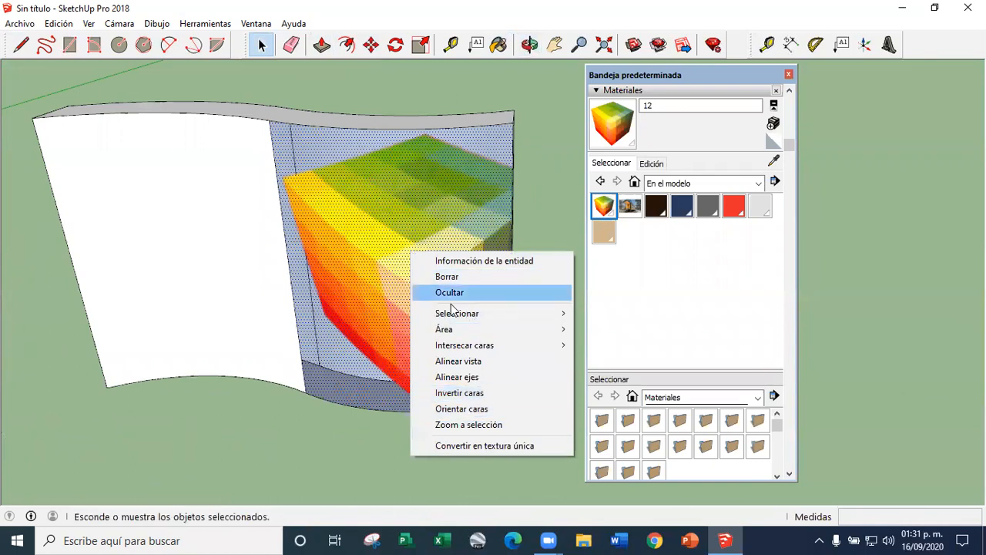
pyautogui.scroll(-5, 482, 216)
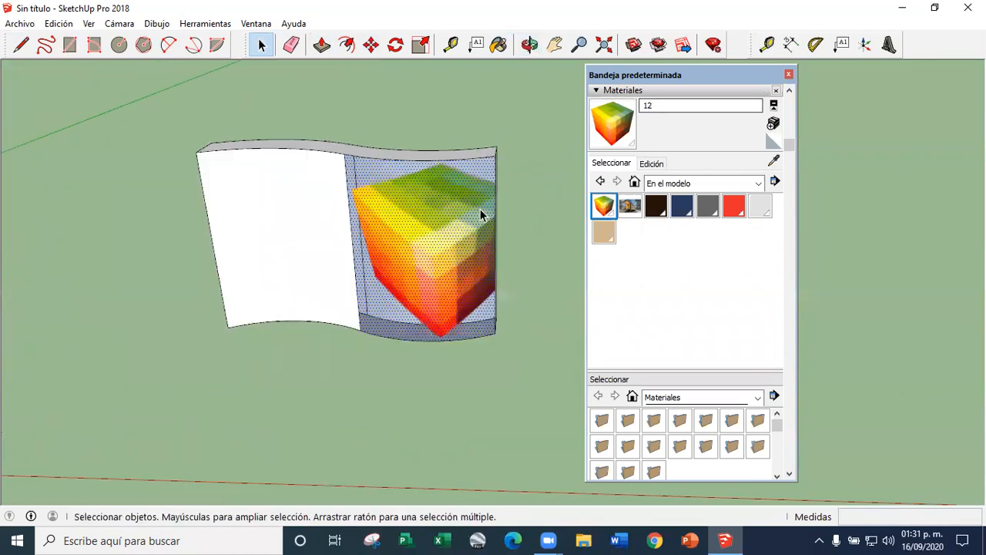
# Close the materials tray and undo the cube image painted on the curved half of the wavy wall
pyautogui.click(789, 76)
pyautogui.hotkey('ctrl', 'z')
pyautogui.click(607, 209)
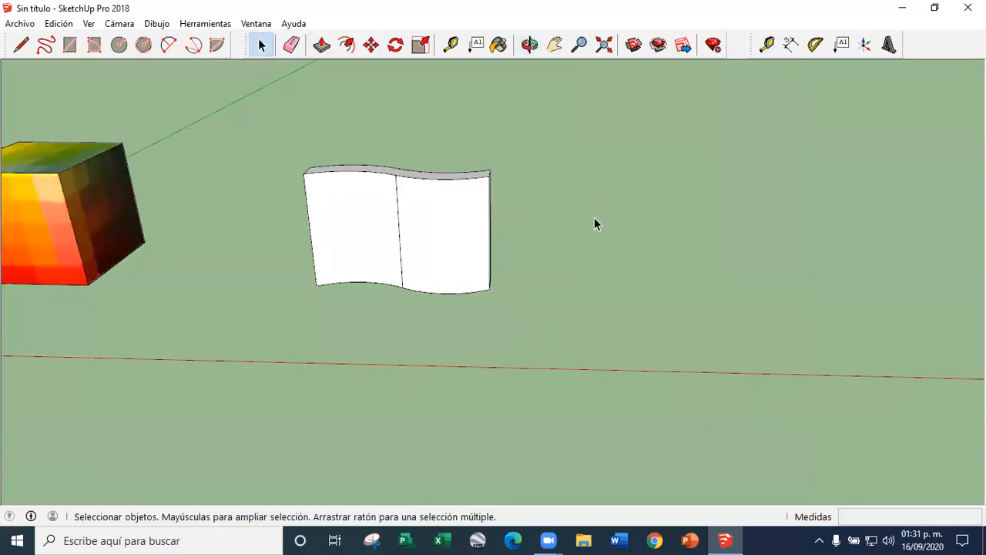
pyautogui.scroll(-3, 590, 228)
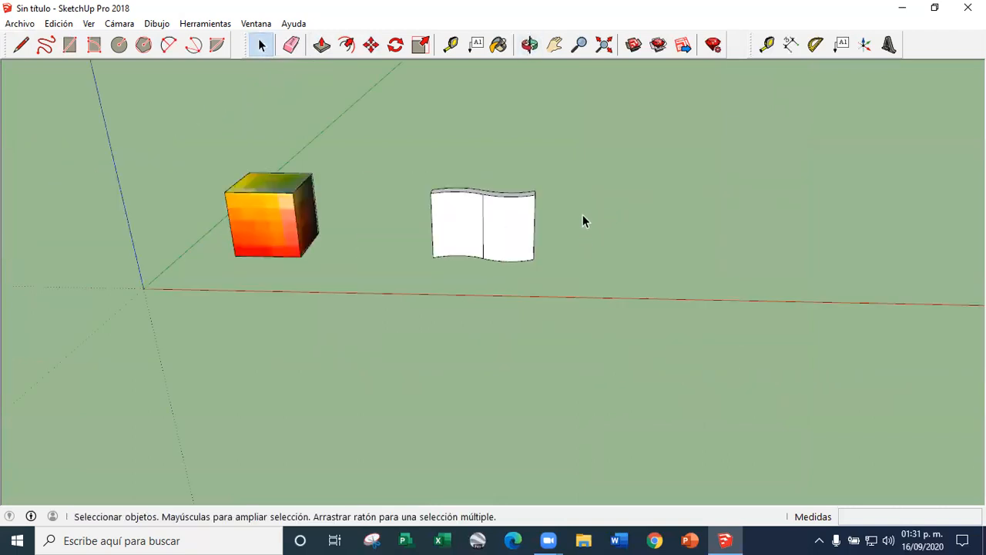
# Draw lines on the ground forward from both base ends of the wavy wall and connect them into a closed face
pyautogui.moveTo(582, 214); pyautogui.dragTo(501, 328, button='middle')
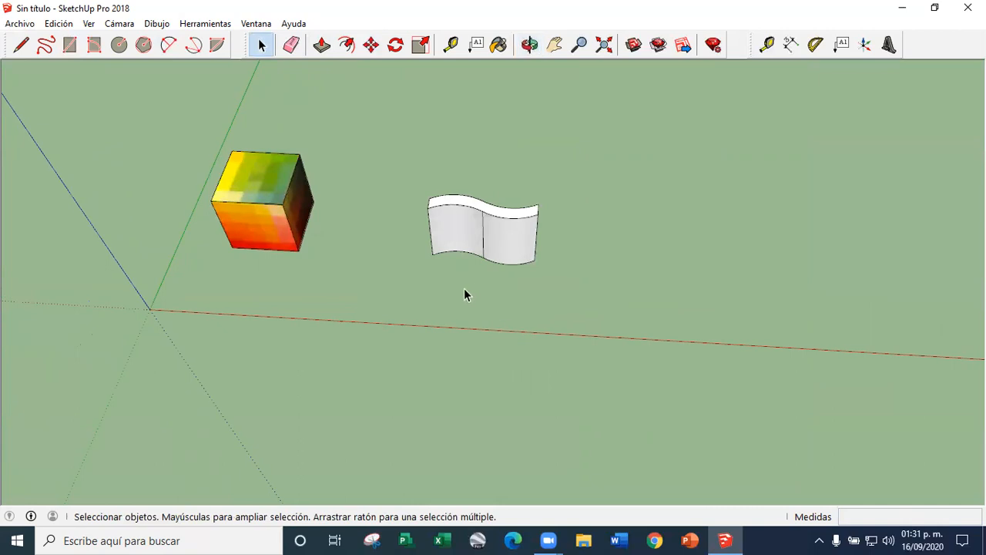
pyautogui.scroll(3, 477, 294)
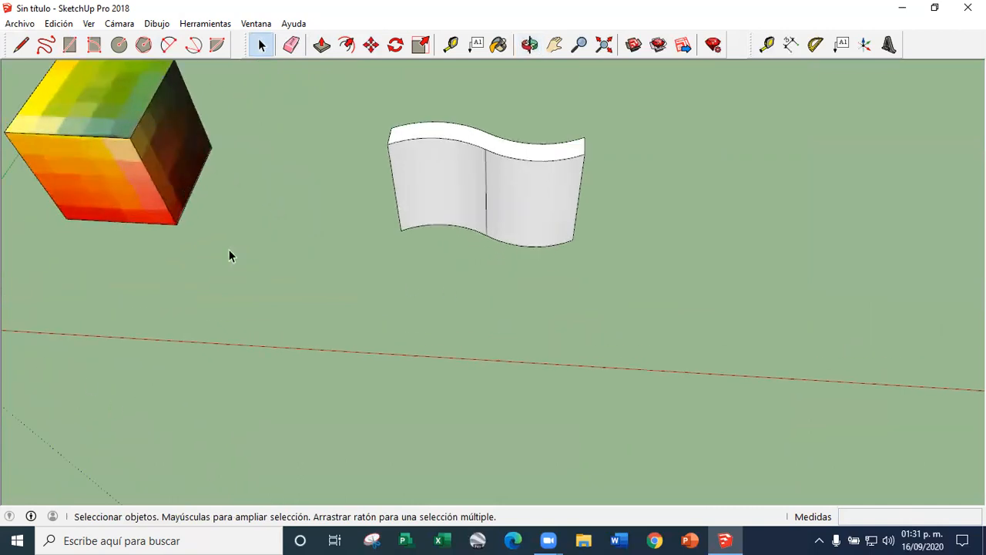
pyautogui.click(21, 45)
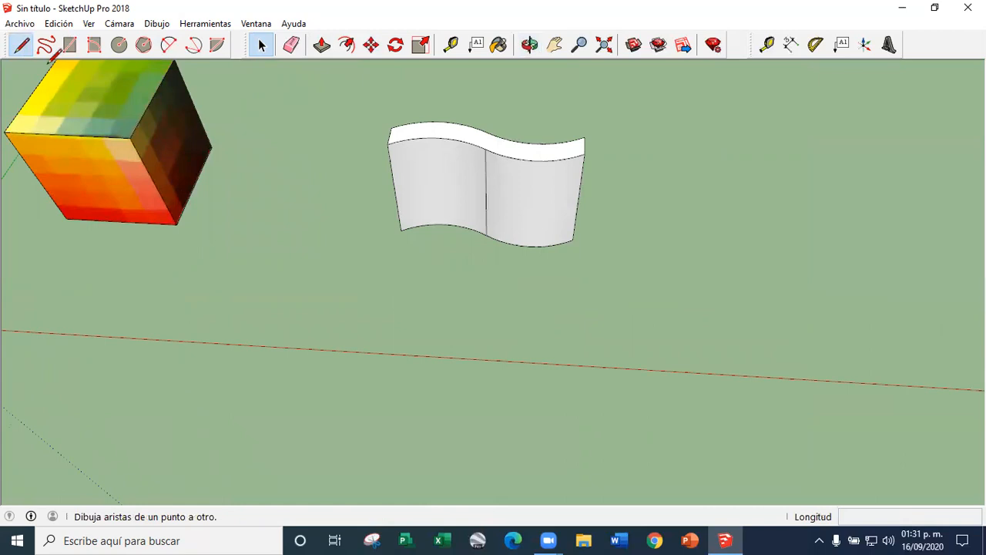
pyautogui.click(401, 231)
pyautogui.doubleClick(385, 309)
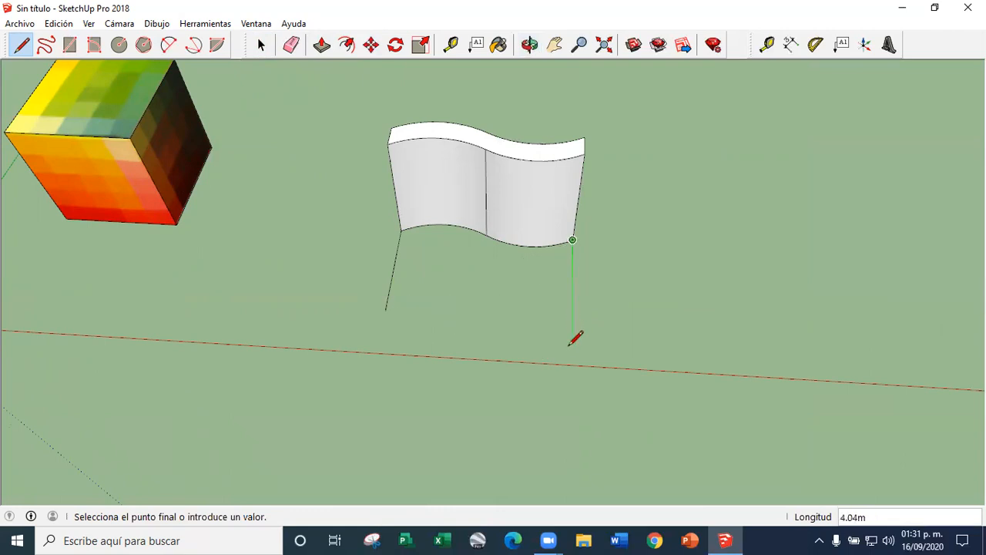
pyautogui.click(573, 322)
pyautogui.moveTo(560, 345); pyautogui.dragTo(390, 262, button='middle')
pyautogui.click(387, 279)
# Draw a vertical flat face 4 m high on the front edge of the ground face, matching the wavy wall's height
pyautogui.click(384, 267)
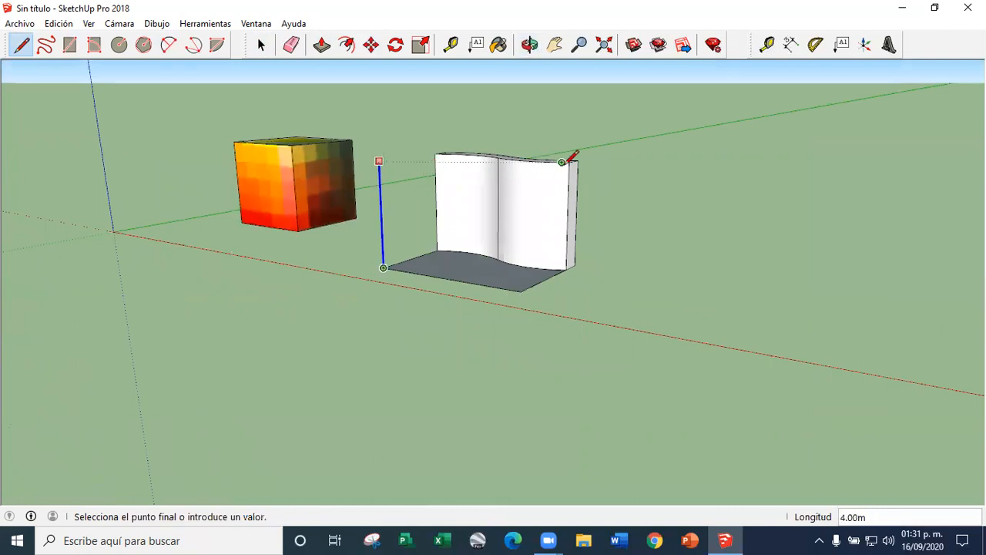
pyautogui.moveTo(569, 162); pyautogui.dragTo(567, 176, button='middle')
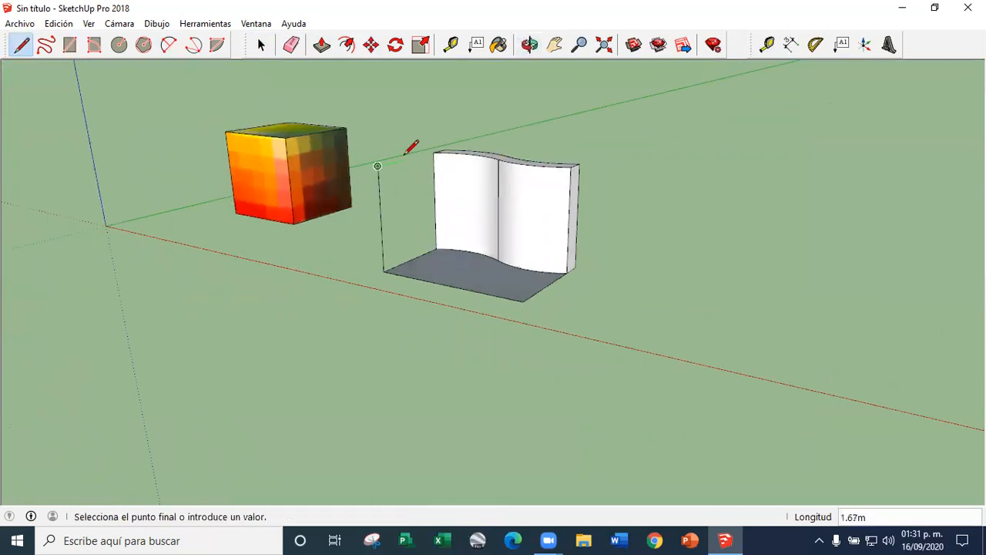
pyautogui.click(522, 302)
pyautogui.moveTo(477, 226); pyautogui.dragTo(422, 271, button='middle')
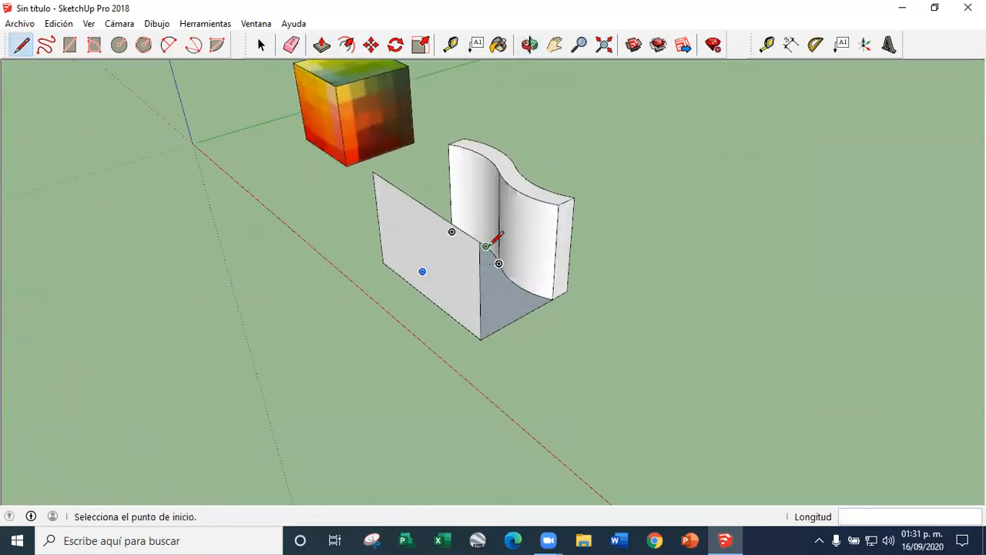
# Examine the flat vertical face in front of the wavy wall from several angles
pyautogui.scroll(5, 491, 249)
pyautogui.click(267, 50)
pyautogui.moveTo(293, 138); pyautogui.dragTo(561, 332, button='middle')
pyautogui.scroll(3, 469, 269)
pyautogui.scroll(-3, 469, 269)
pyautogui.moveTo(469, 269); pyautogui.dragTo(434, 233, button='middle')
pyautogui.scroll(2, 435, 232)
pyautogui.scroll(-3, 544, 363)
pyautogui.moveTo(544, 363); pyautogui.dragTo(449, 286, button='middle')
pyautogui.scroll(2, 497, 337)
pyautogui.scroll(-2, 482, 326)
pyautogui.scroll(1, 483, 326)
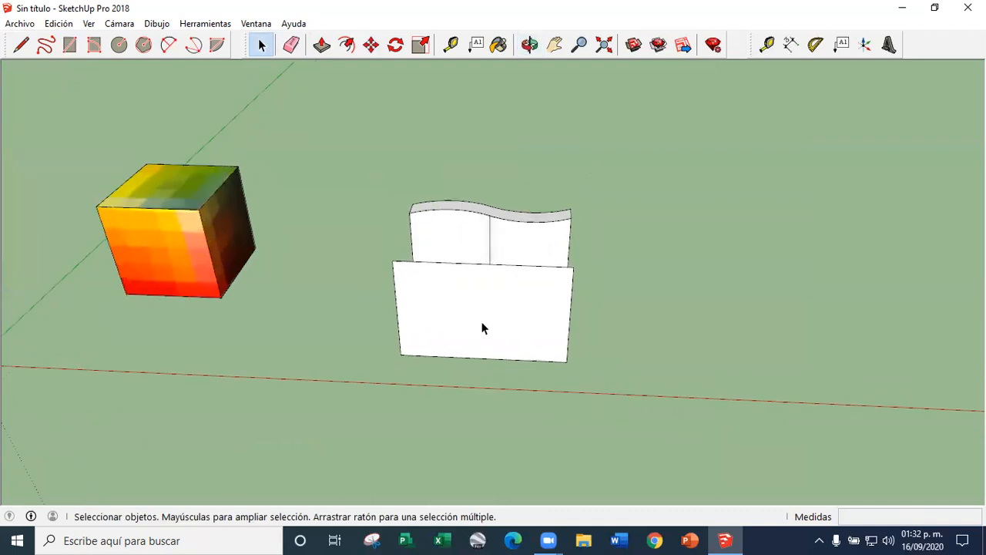
# Copy the cube's orange front face onto the flat vertical face, aligning their lower left corners
pyautogui.scroll(3, 192, 278)
pyautogui.click(193, 276)
pyautogui.click(370, 45)
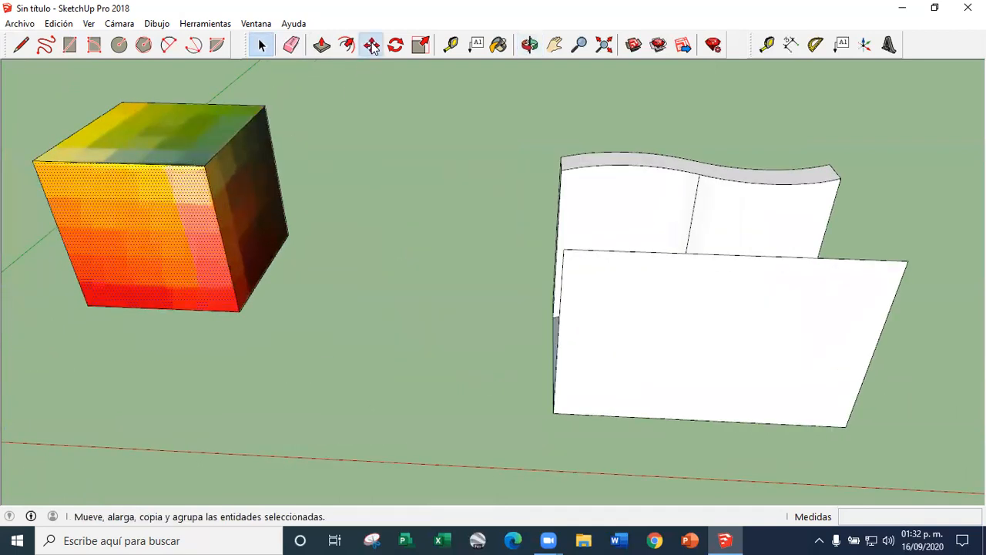
pyautogui.scroll(-2, 88, 301)
pyautogui.press('ctrl')
pyautogui.click(88, 299)
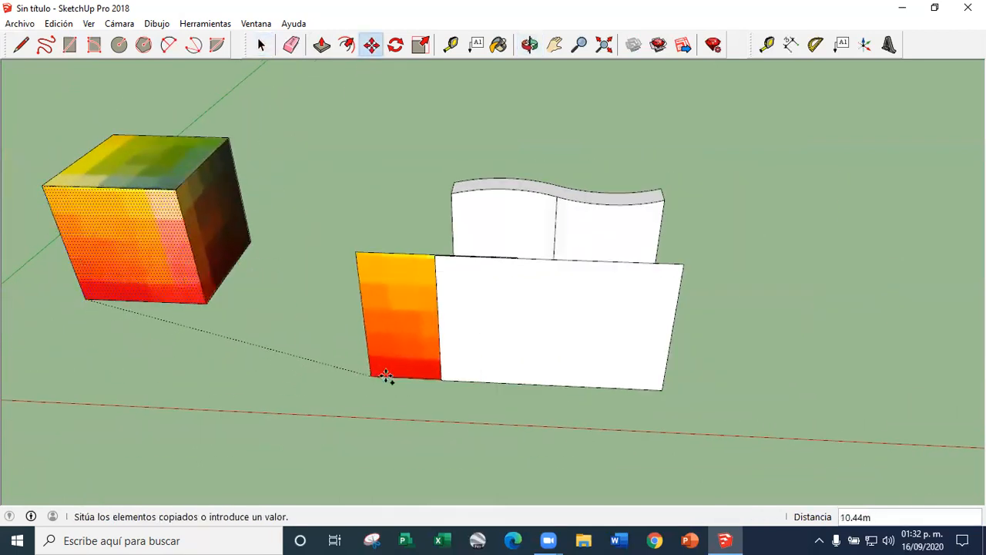
pyautogui.click(445, 378)
pyautogui.scroll(2, 559, 356)
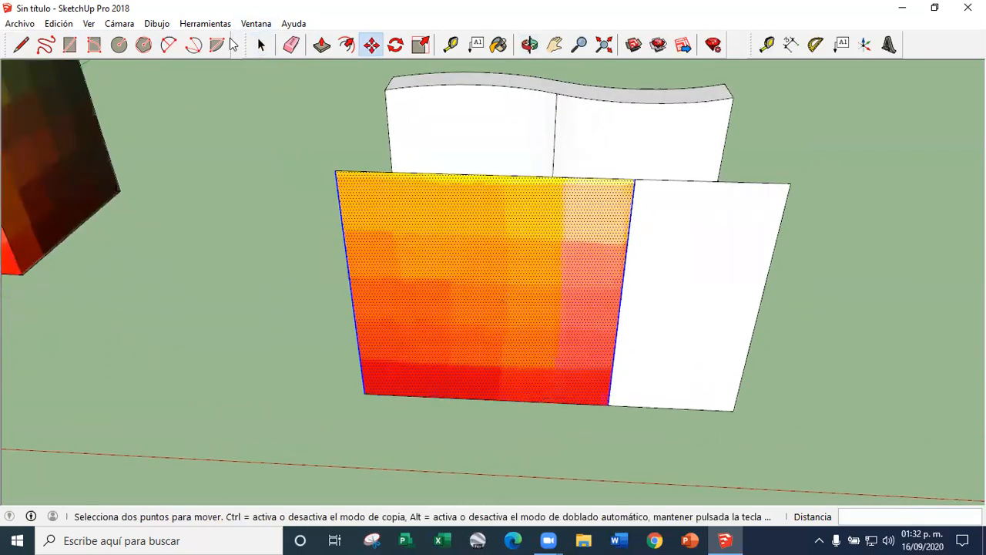
pyautogui.click(261, 45)
# Select the copied textured face and open its texture options
pyautogui.scroll(-3, 370, 154)
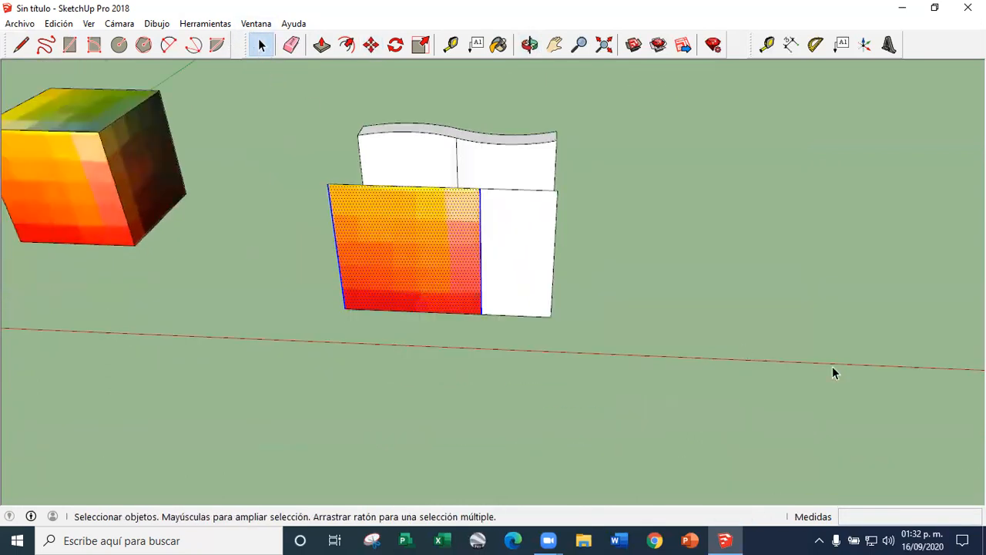
pyautogui.scroll(2, 458, 258)
pyautogui.scroll(-5, 594, 447)
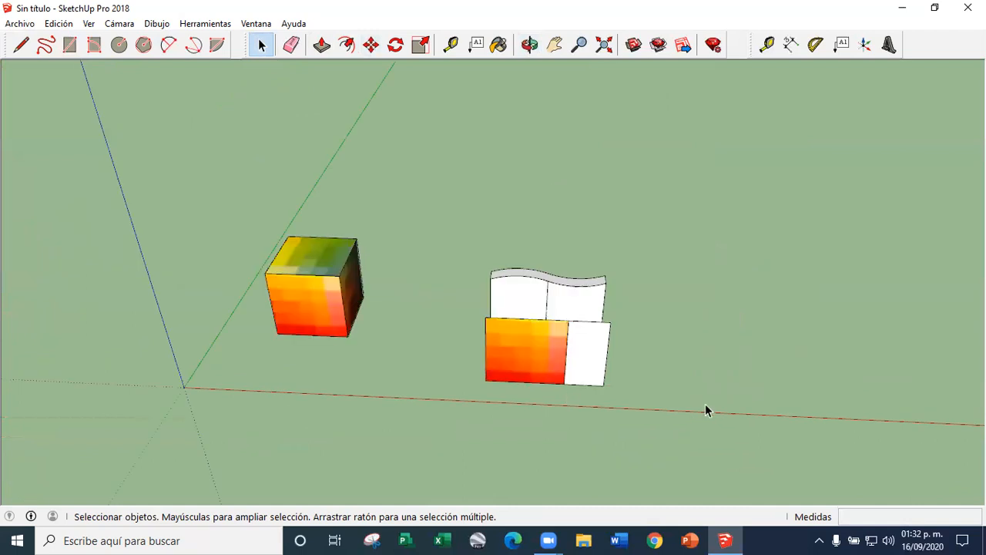
pyautogui.scroll(3, 548, 381)
pyautogui.scroll(-1, 507, 348)
pyautogui.scroll(3, 480, 309)
pyautogui.click(480, 304)
pyautogui.rightClick(480, 306)
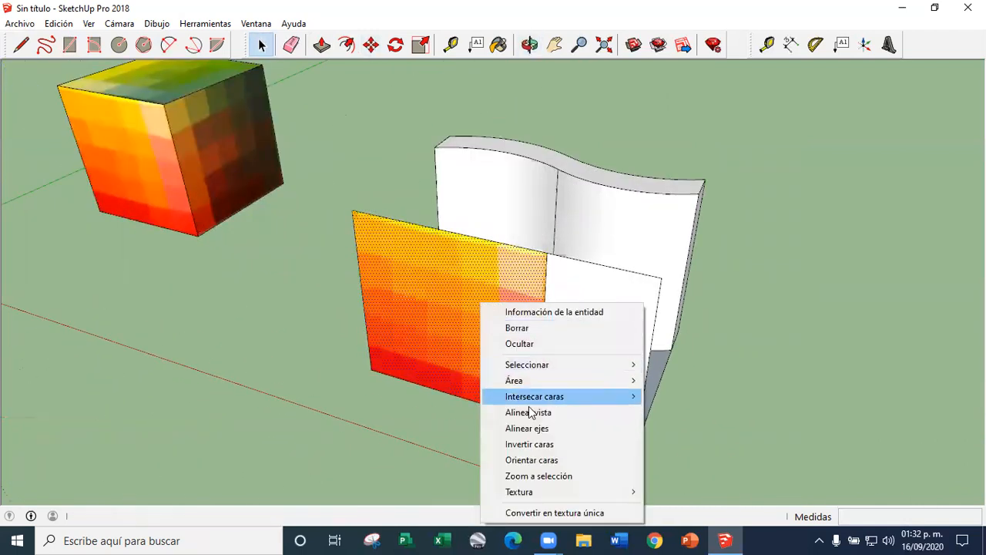
pyautogui.moveTo(628, 492)
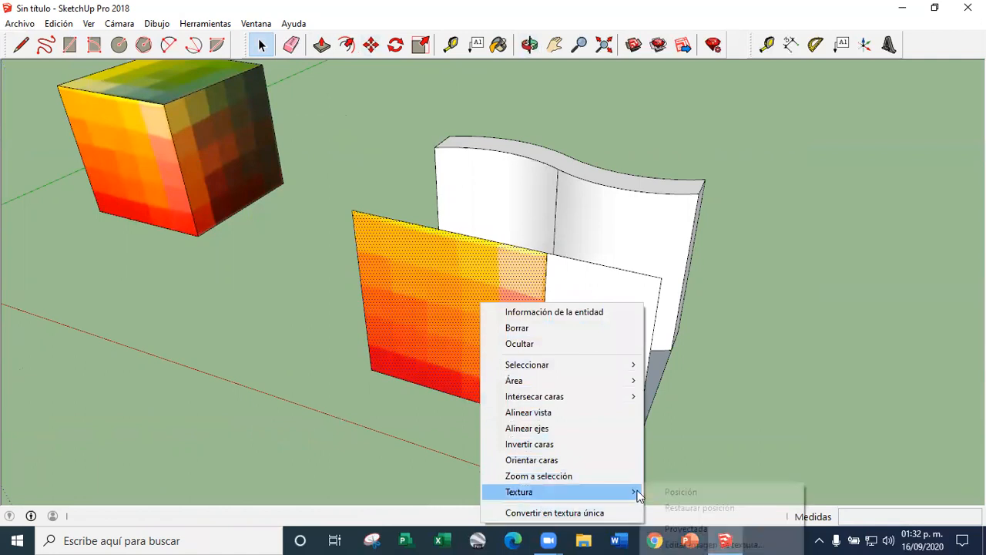
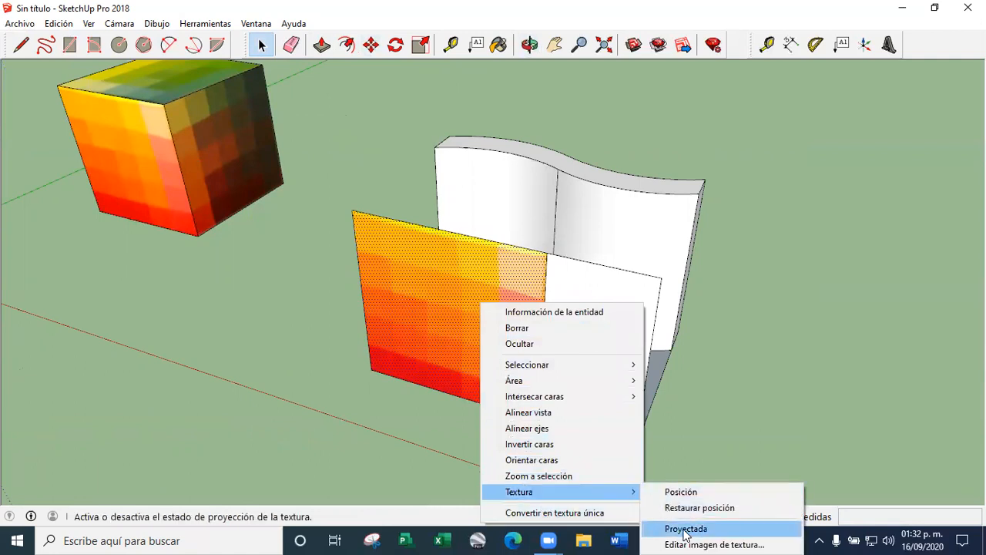
# Set the texture of the copied orange face on the flat vertical face to projected
pyautogui.click(474, 256)
pyautogui.scroll(3, 476, 256)
pyautogui.scroll(-5, 465, 87)
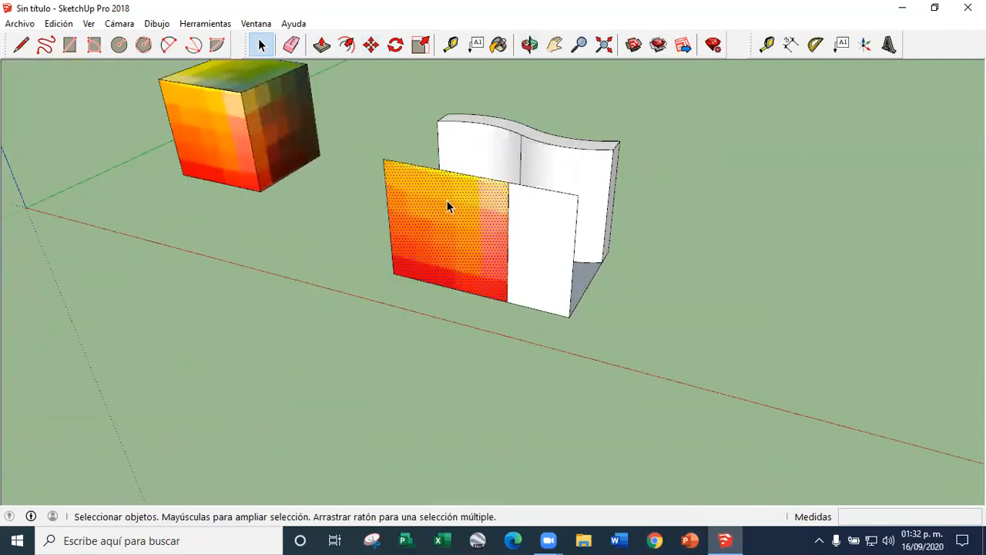
pyautogui.scroll(3, 447, 205)
pyautogui.rightClick(371, 160)
pyautogui.moveTo(520, 349)
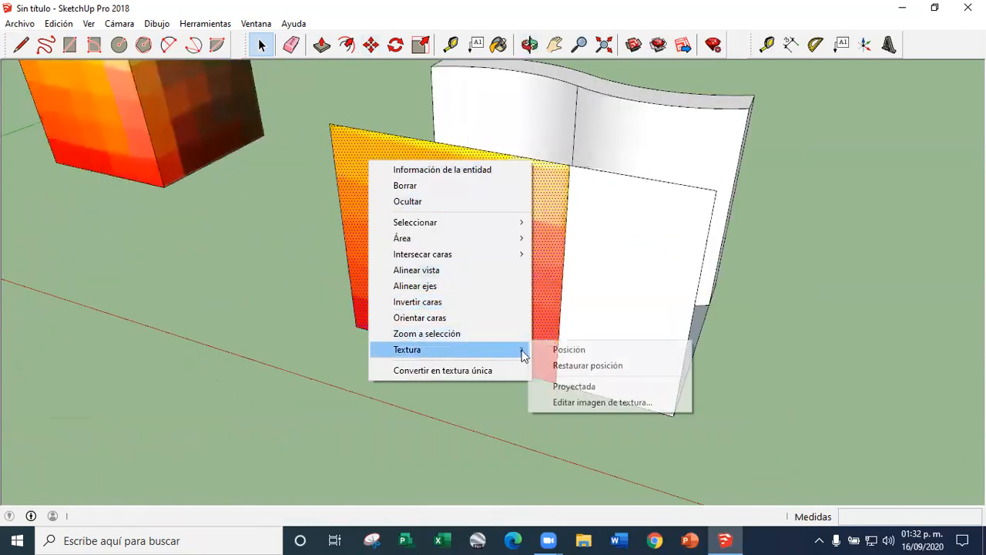
pyautogui.click(576, 387)
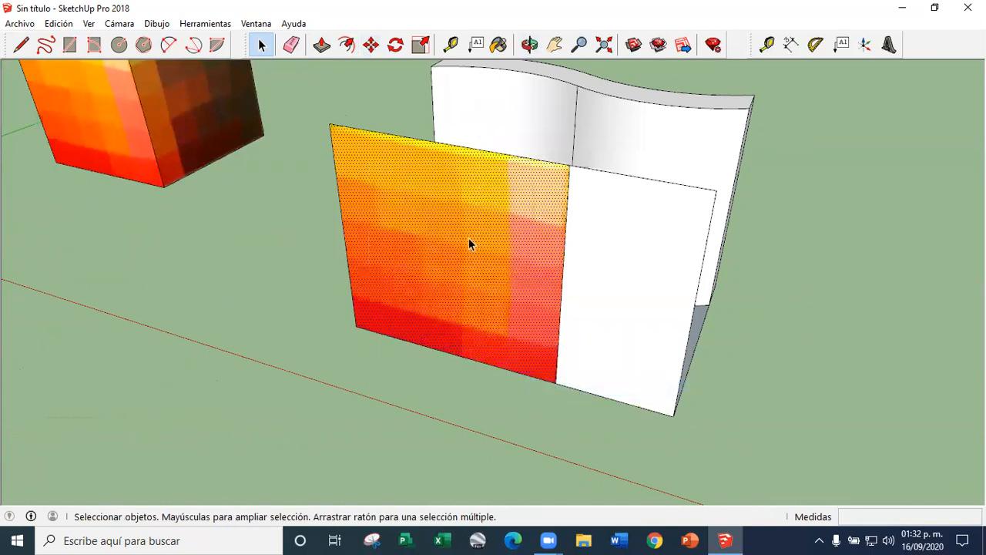
# Sample the projected texture from the flat face and paint it onto the wavy wall's left curved face
pyautogui.click(498, 44)
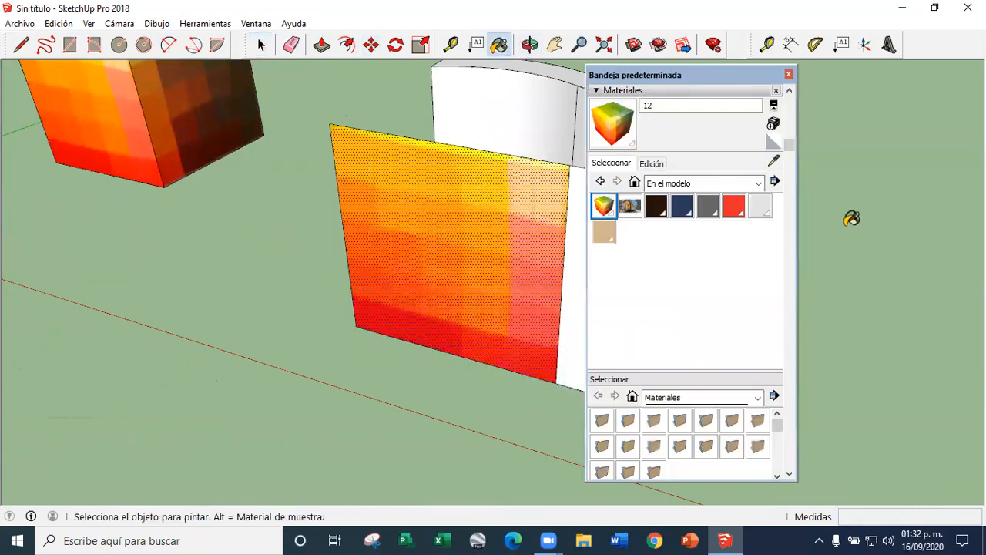
pyautogui.moveTo(718, 78); pyautogui.dragTo(849, 73)
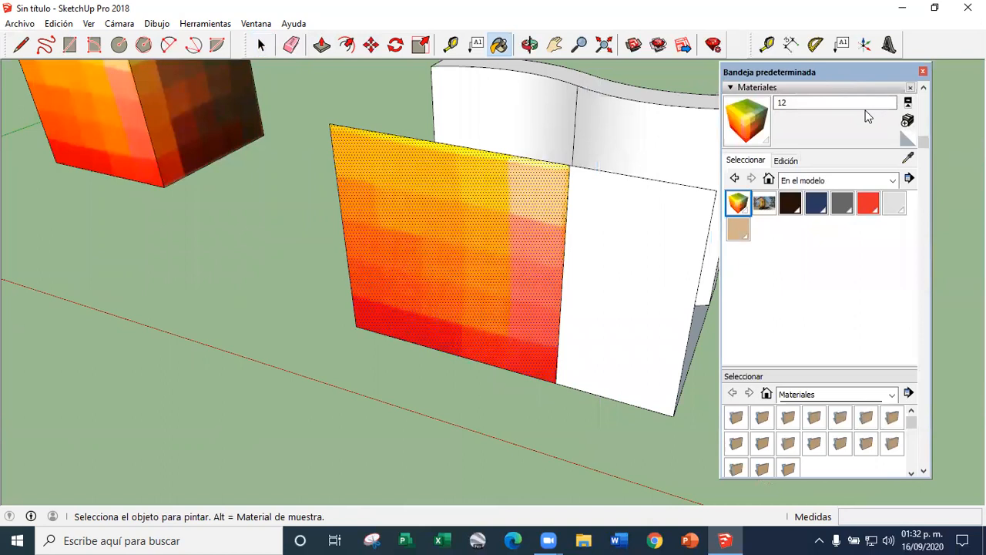
pyautogui.click(908, 160)
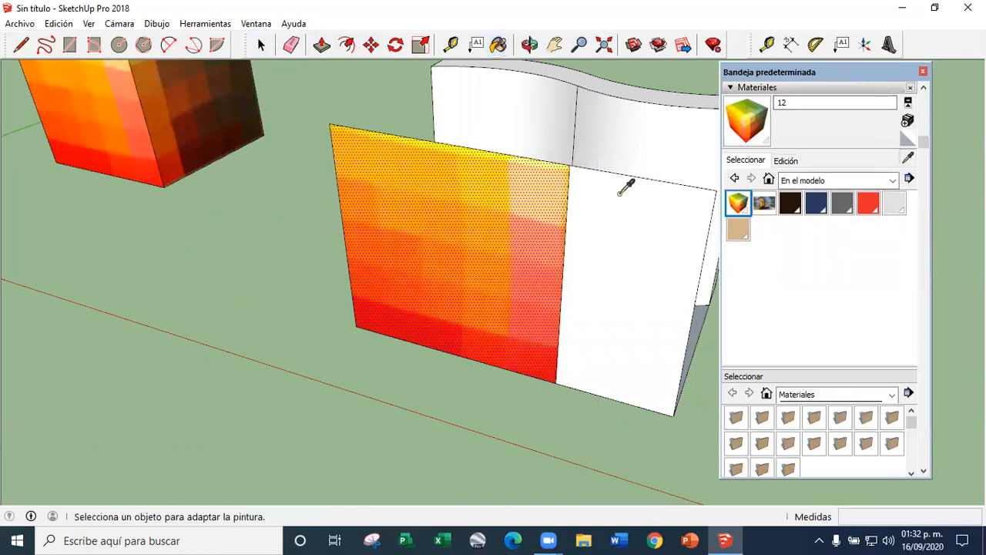
pyautogui.click(552, 174)
pyautogui.click(907, 158)
pyautogui.scroll(-2, 443, 231)
pyautogui.click(446, 235)
pyautogui.scroll(-2, 465, 182)
pyautogui.scroll(5, 472, 185)
pyautogui.click(474, 186)
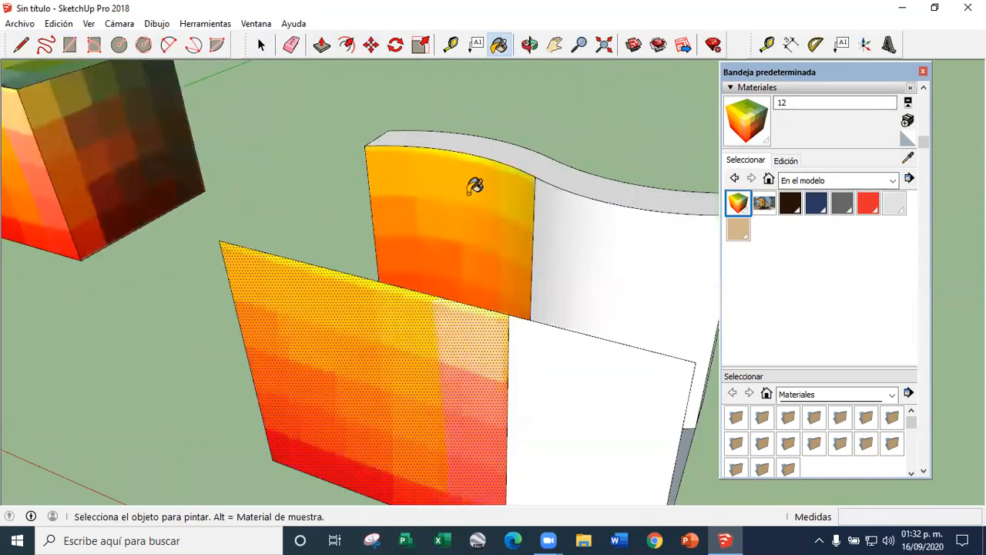
# Paint the wavy wall's right curved face with the same sampled cube texture
pyautogui.scroll(-3, 455, 188)
pyautogui.moveTo(437, 192)
pyautogui.mouseDown(button='middle')
pyautogui.moveTo(558, 238)
pyautogui.moveTo(585, 292)
pyautogui.mouseUp(button='middle')
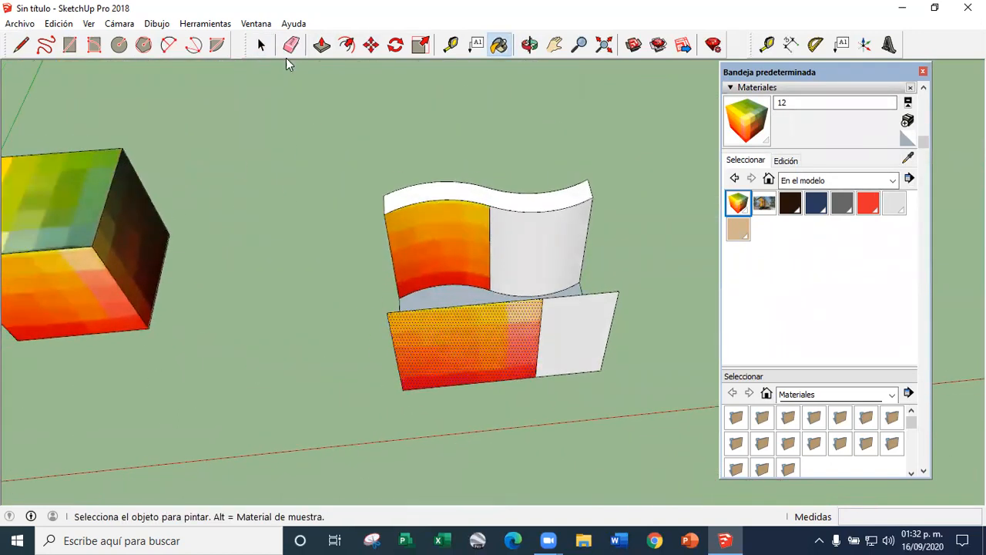
pyautogui.click(261, 45)
pyautogui.scroll(3, 462, 362)
pyautogui.moveTo(379, 303); pyautogui.dragTo(531, 234, button='middle')
pyautogui.scroll(3, 489, 306)
pyautogui.moveTo(633, 325); pyautogui.dragTo(380, 267, button='middle')
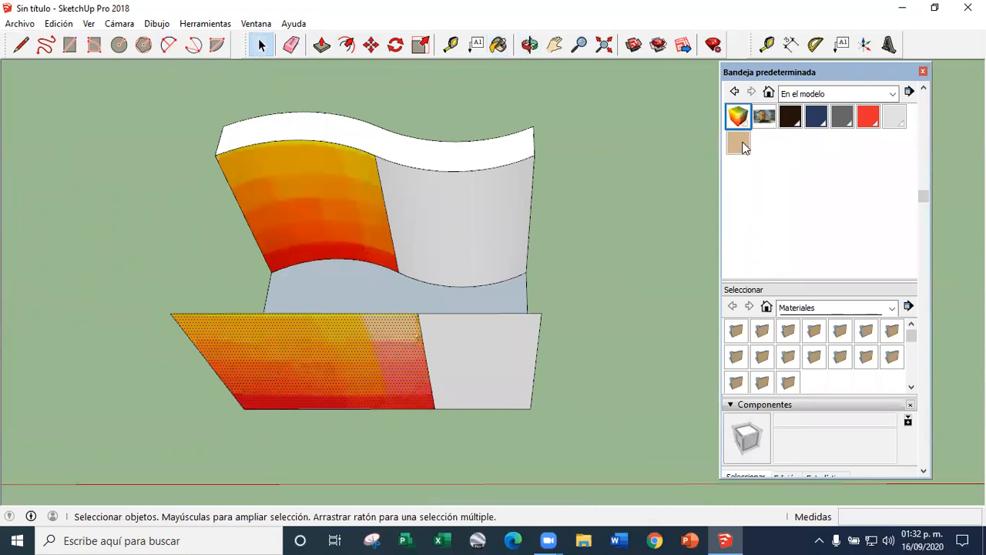
pyautogui.click(499, 44)
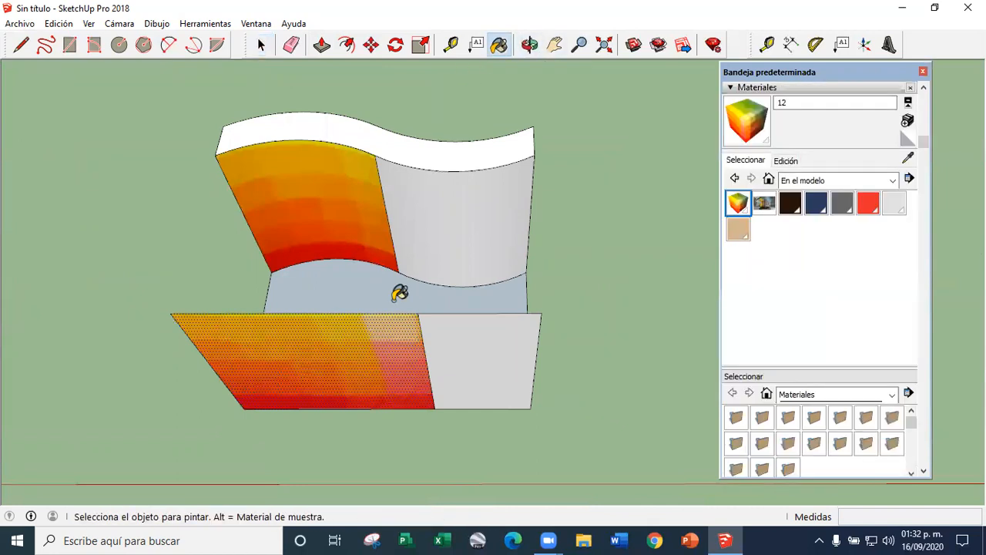
pyautogui.click(465, 233)
pyautogui.moveTo(465, 231)
pyautogui.mouseDown(button='middle')
pyautogui.moveTo(475, 323)
pyautogui.moveTo(480, 214)
pyautogui.moveTo(487, 259)
pyautogui.moveTo(476, 218)
pyautogui.mouseUp(button='middle')
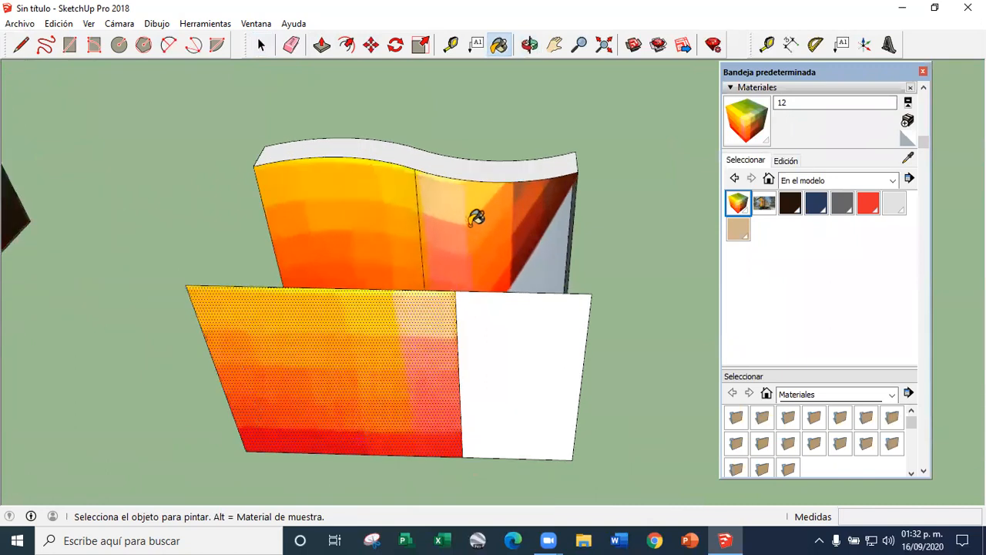
# Draw a guide line from the upper right corner of the textured square to the wavy wall's top edge
pyautogui.click(20, 44)
pyautogui.click(455, 290)
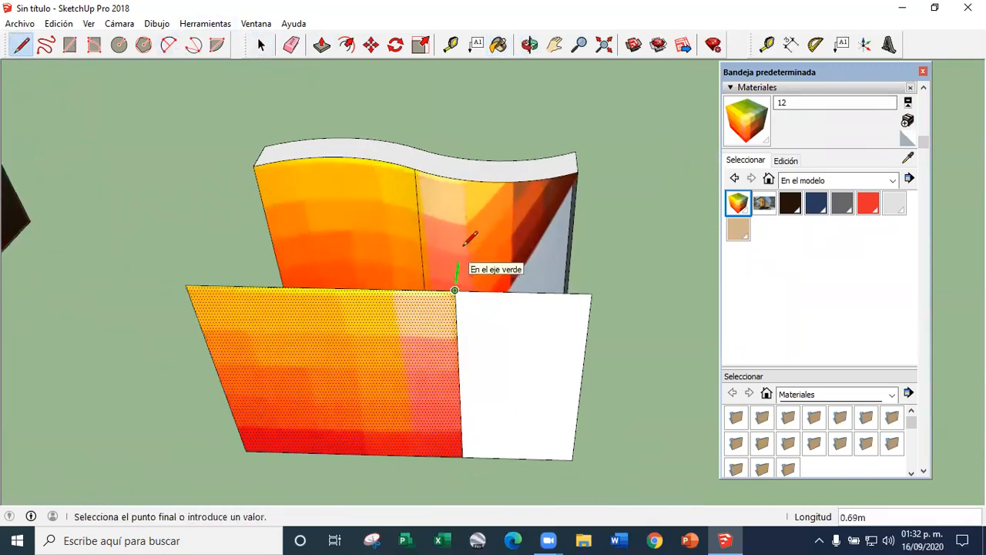
pyautogui.moveTo(468, 179); pyautogui.dragTo(467, 206, button='middle')
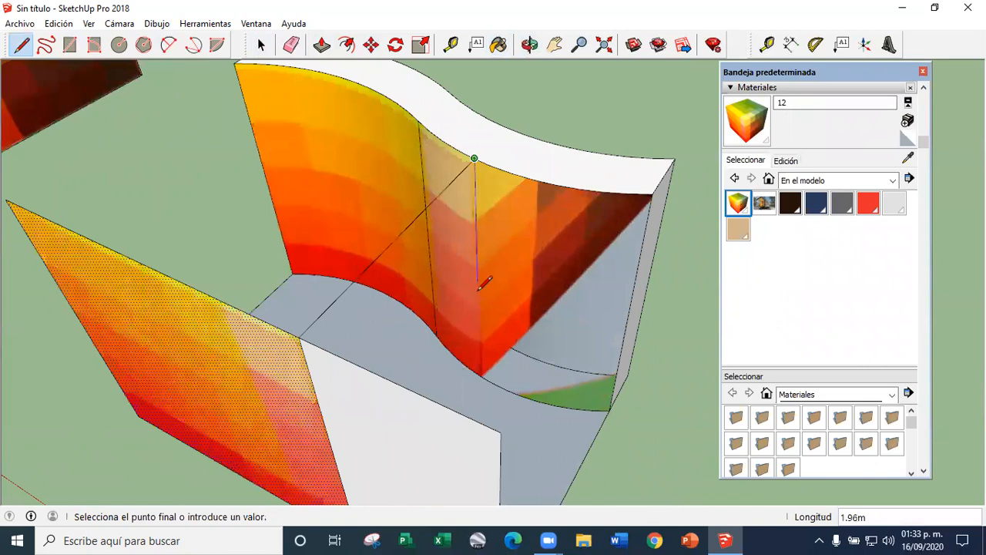
pyautogui.scroll(-3, 481, 273)
pyautogui.press('Escape')
# Try to push/pull the wavy wall's top face up by about 2.11 m
pyautogui.rightClick(520, 272)
pyautogui.click(527, 264)
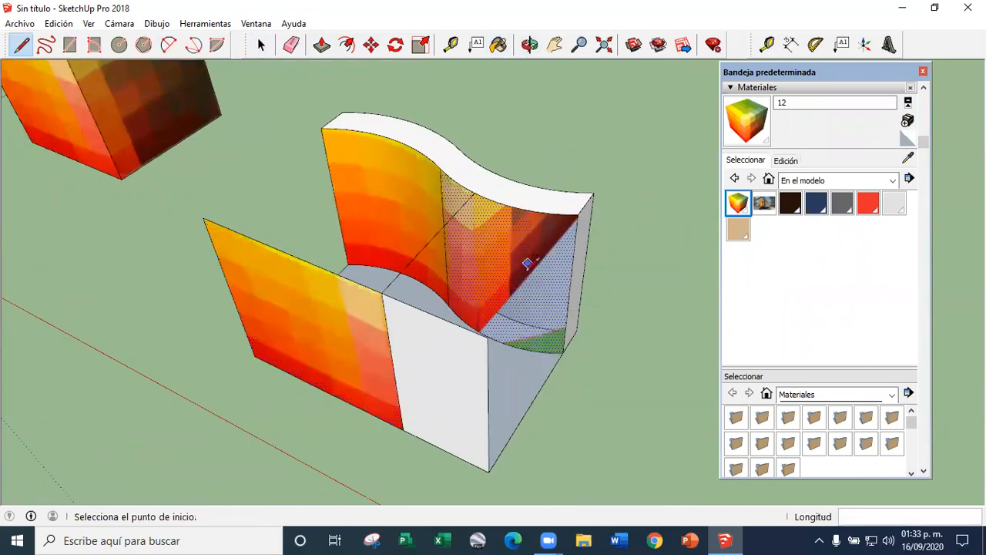
pyautogui.scroll(-3, 527, 264)
pyautogui.moveTo(527, 264); pyautogui.dragTo(555, 183, button='middle')
pyautogui.scroll(3, 553, 189)
pyautogui.click(323, 44)
pyautogui.moveTo(568, 206); pyautogui.dragTo(564, 98)
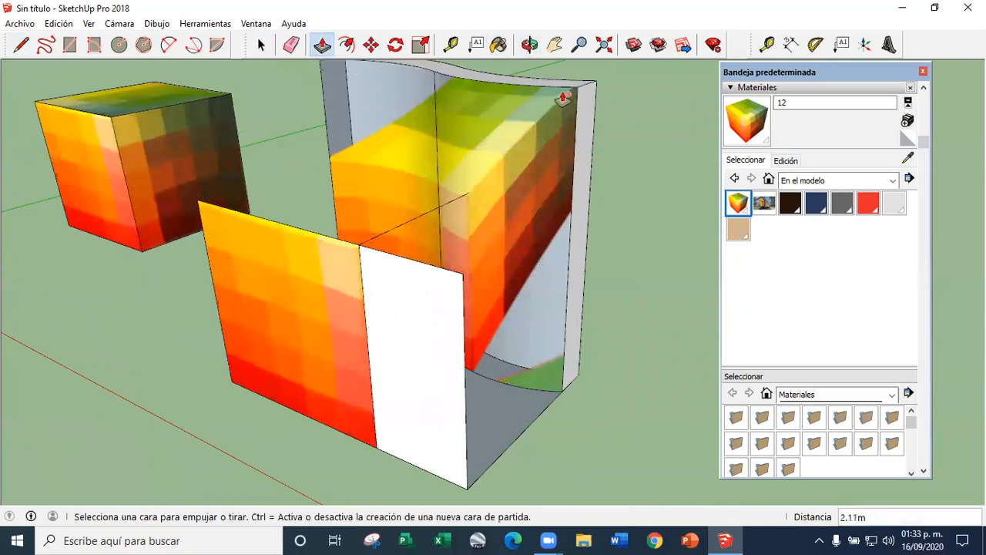
pyautogui.press('Escape')
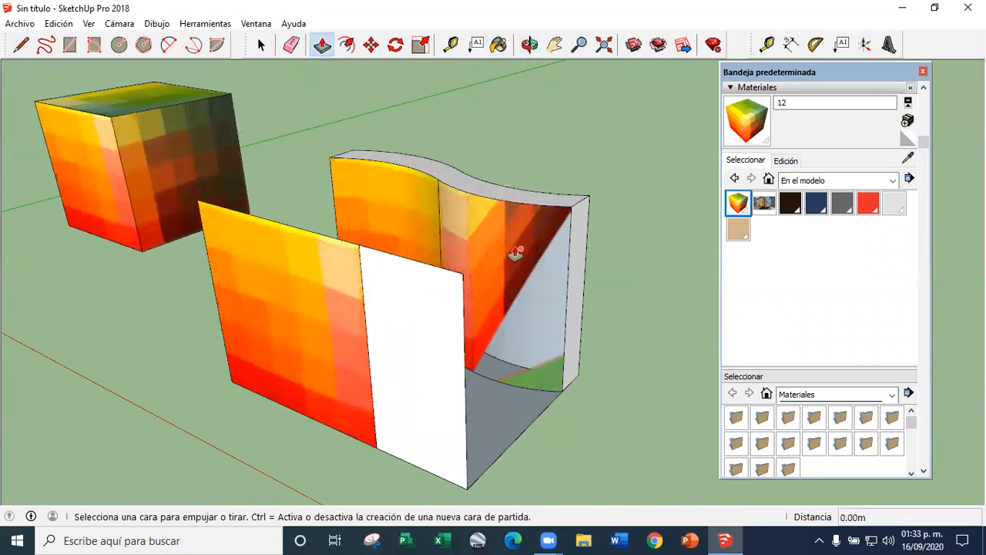
# Undo the texture painting on the wavy wall and the textured copy on the flat vertical face
pyautogui.click(261, 48)
pyautogui.scroll(4, 87, 197)
pyautogui.click(88, 197)
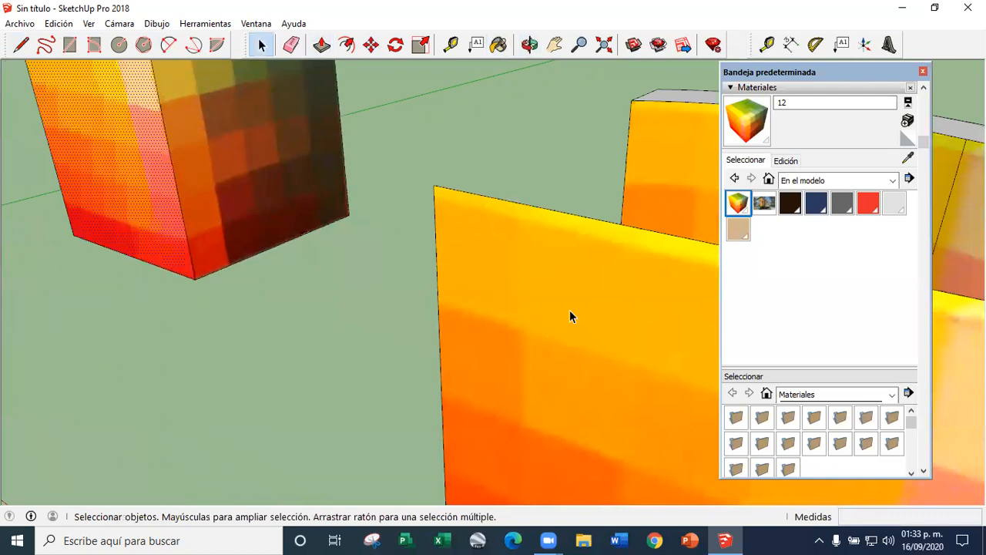
pyautogui.scroll(-6, 451, 298)
pyautogui.scroll(-2, 248, 267)
pyautogui.hotkey('ctrl', 'z')
pyautogui.hotkey('ctrl', 'z')
pyautogui.hotkey('ctrl', 'z')
pyautogui.hotkey('ctrl', 'z')
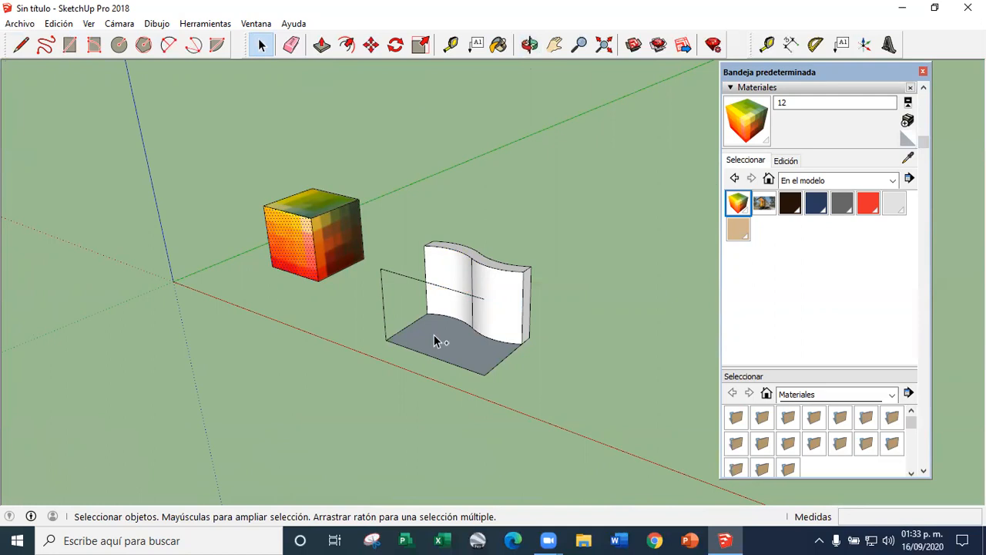
pyautogui.moveTo(366, 352); pyautogui.dragTo(431, 370, button='middle')
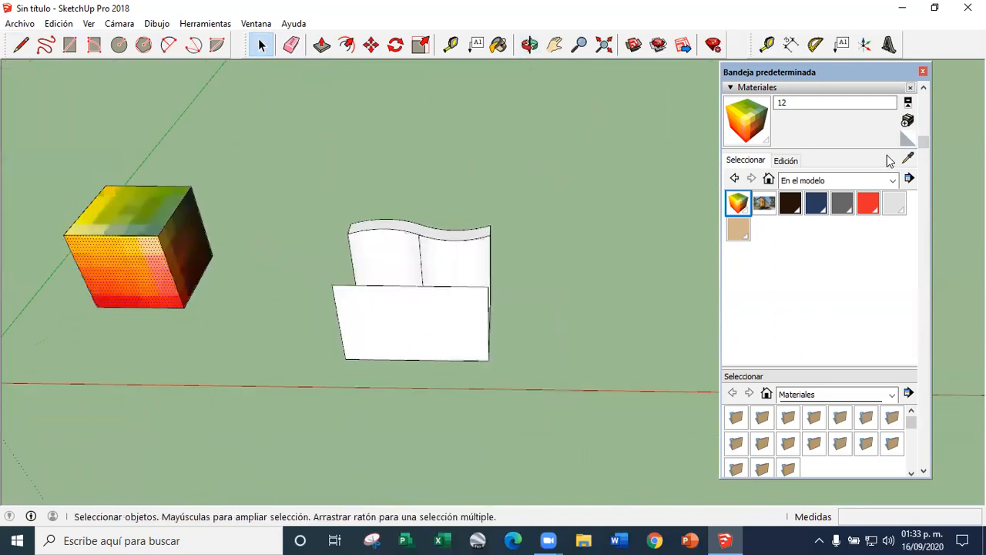
pyautogui.click(923, 72)
pyautogui.moveTo(577, 369); pyautogui.dragTo(461, 275, button='middle')
pyautogui.scroll(-3, 408, 240)
pyautogui.scroll(3, 377, 262)
pyautogui.scroll(-3, 346, 252)
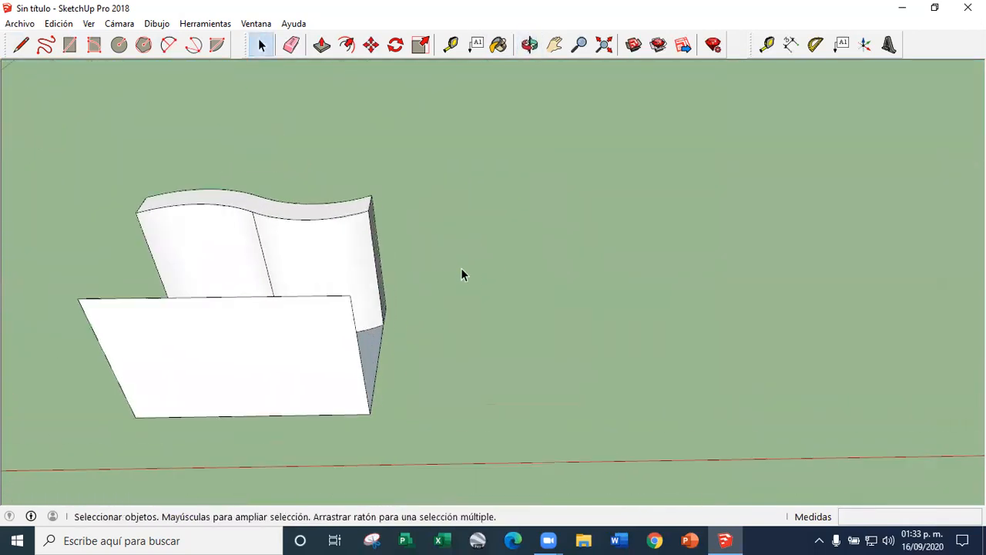
pyautogui.click(499, 44)
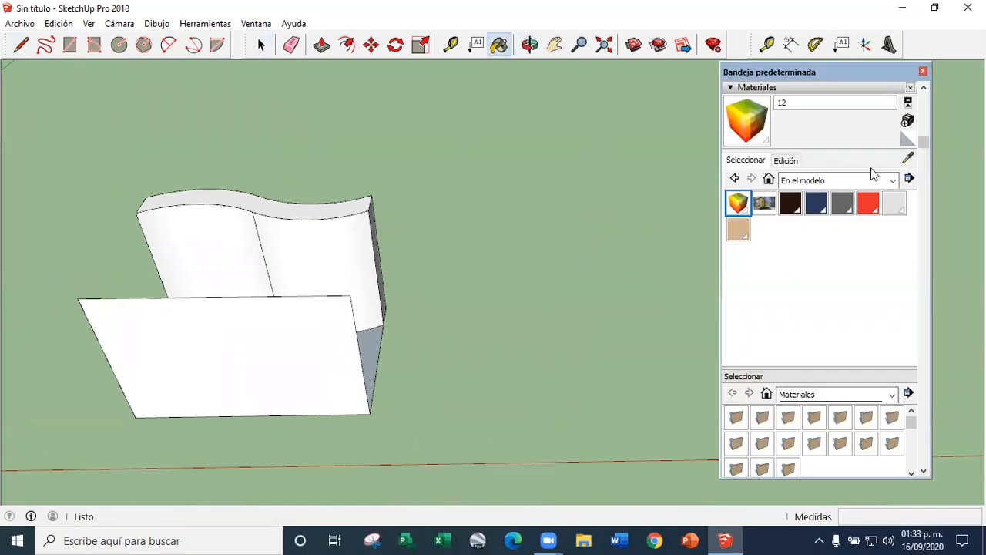
pyautogui.scroll(2, 873, 174)
pyautogui.click(909, 208)
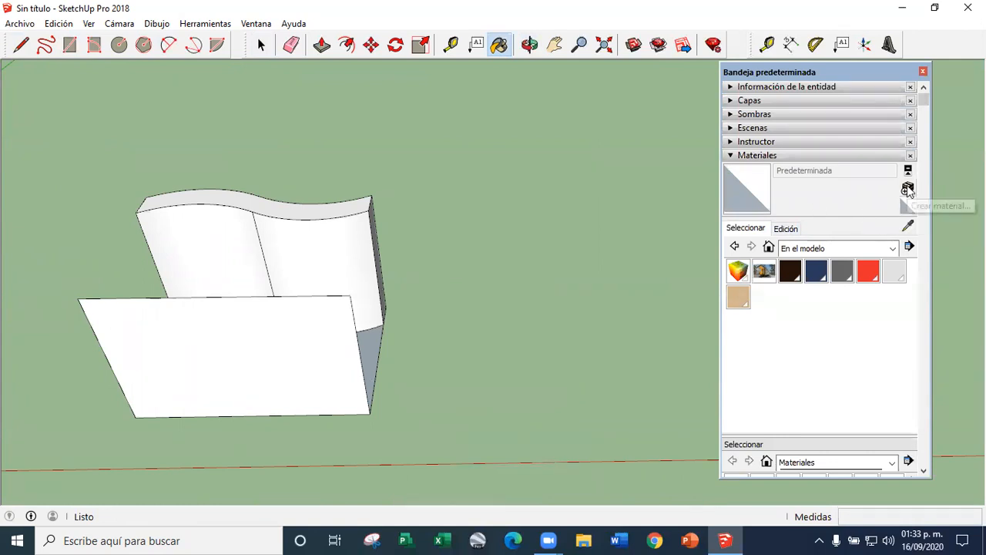
pyautogui.click(907, 190)
pyautogui.click(562, 302)
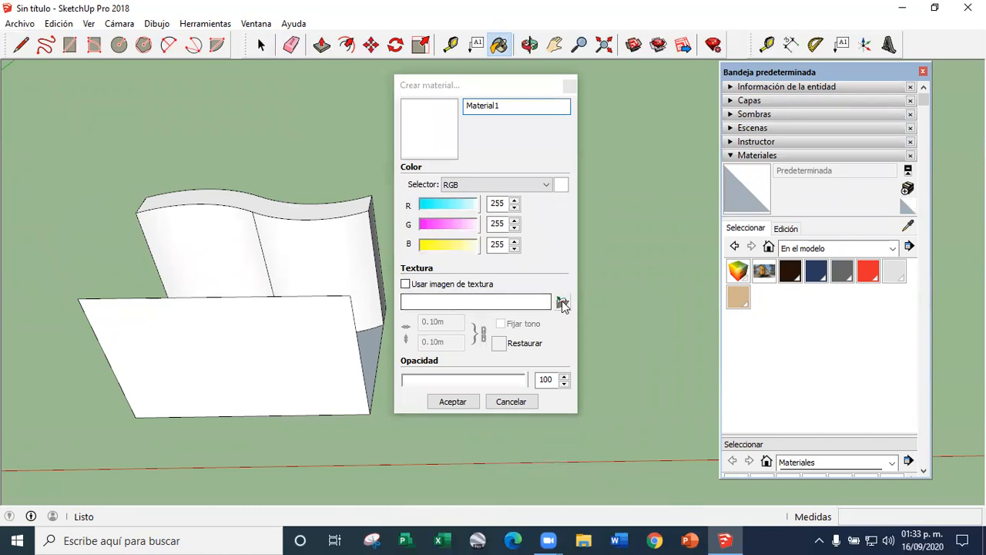
pyautogui.moveTo(517, 174)
pyautogui.mouseDown()
pyautogui.moveTo(519, 224)
pyautogui.moveTo(505, 262)
pyautogui.moveTo(509, 327)
pyautogui.moveTo(517, 332)
pyautogui.moveTo(526, 190)
pyautogui.mouseUp()
pyautogui.click(434, 270)
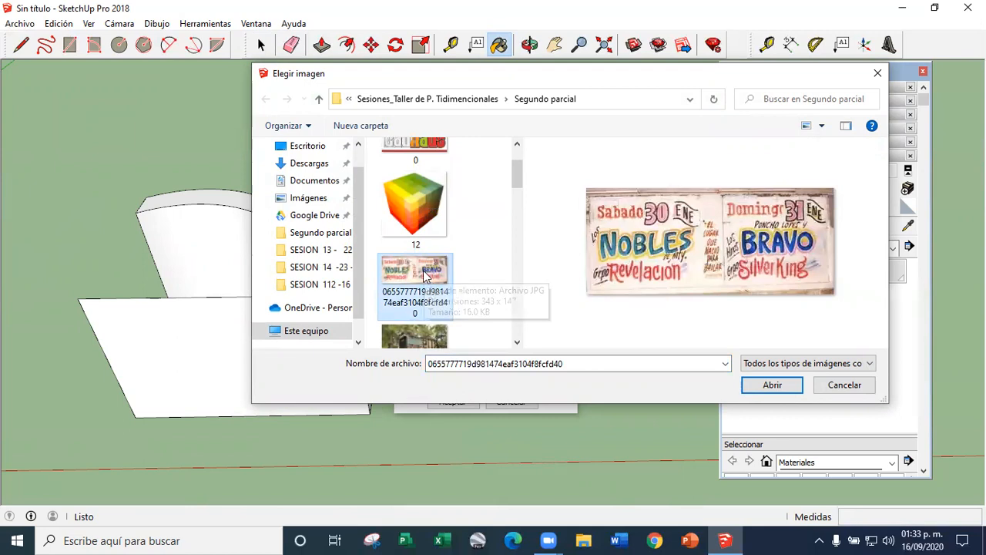
pyautogui.doubleClick(434, 270)
pyautogui.click(453, 401)
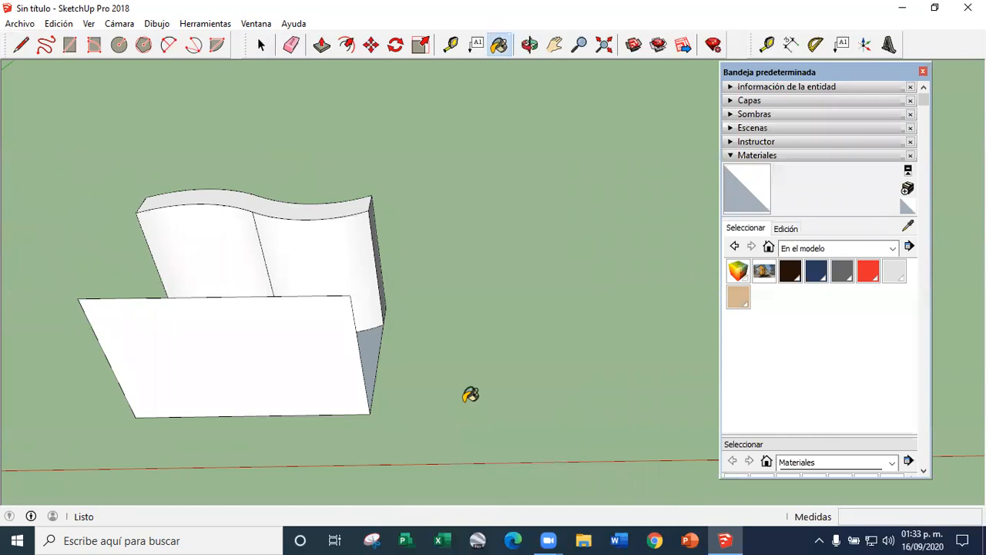
# Paint the flat vertical face in front of the wavy wall with the new poster material
pyautogui.scroll(-3, 753, 197)
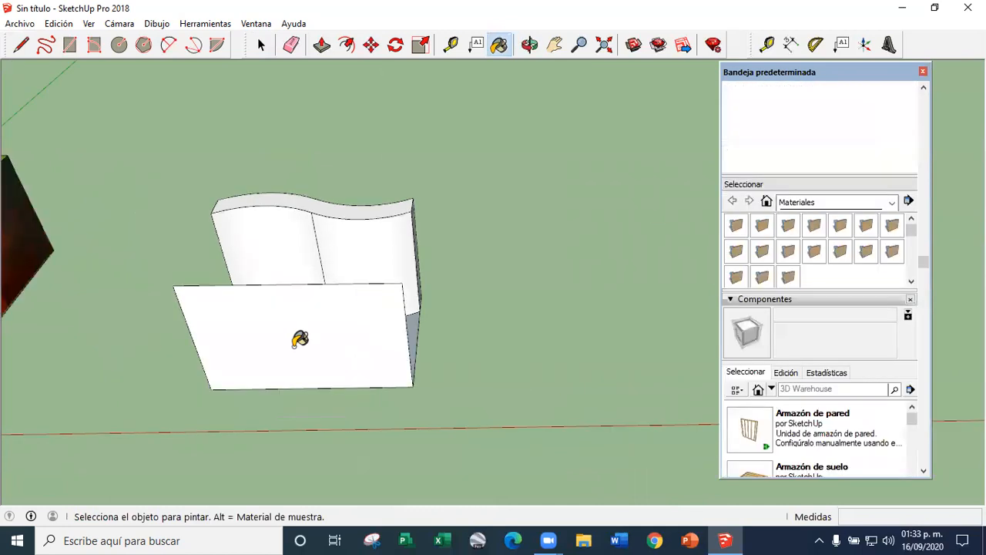
pyautogui.click(300, 348)
pyautogui.scroll(3, 299, 345)
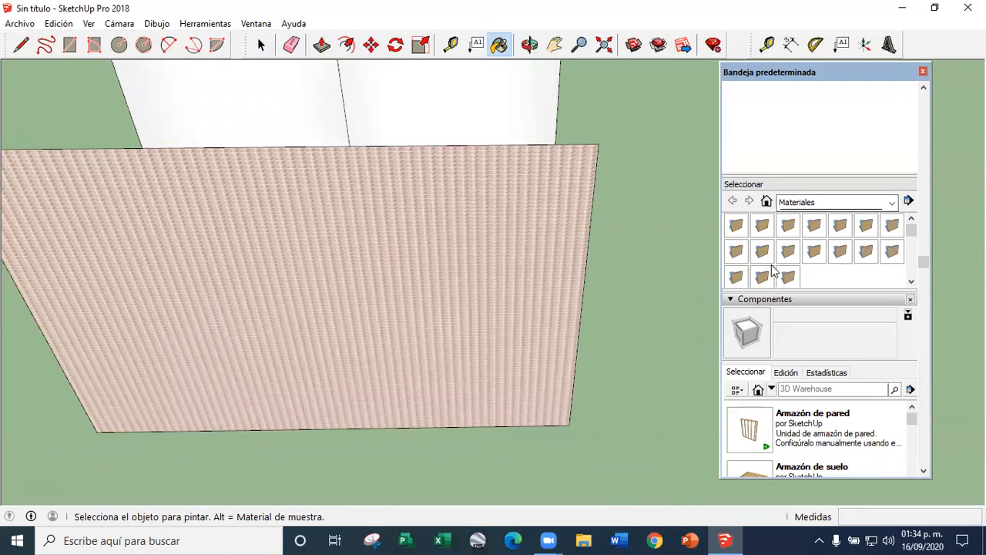
# Edit the poster material Material1 and set its texture width to 5 m
pyautogui.click(786, 373)
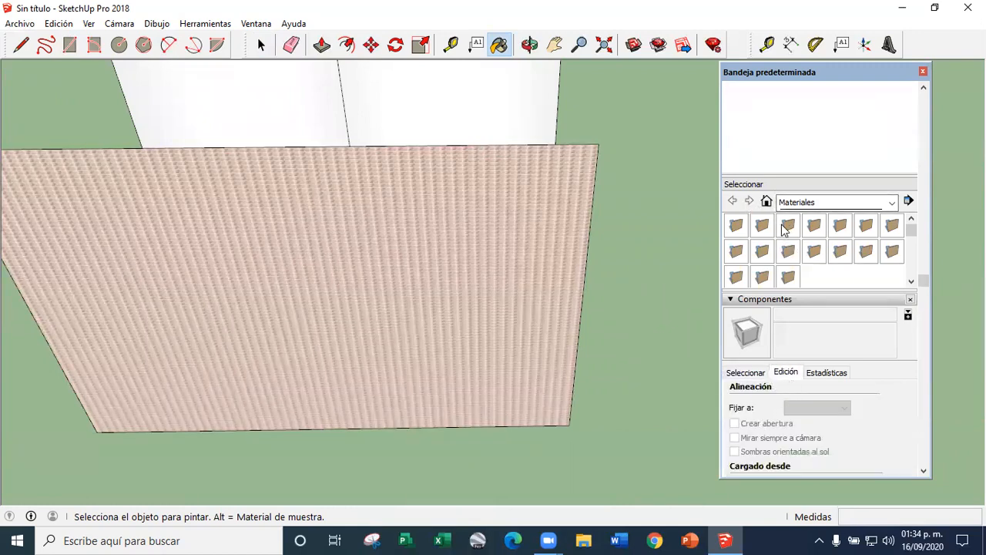
pyautogui.click(767, 202)
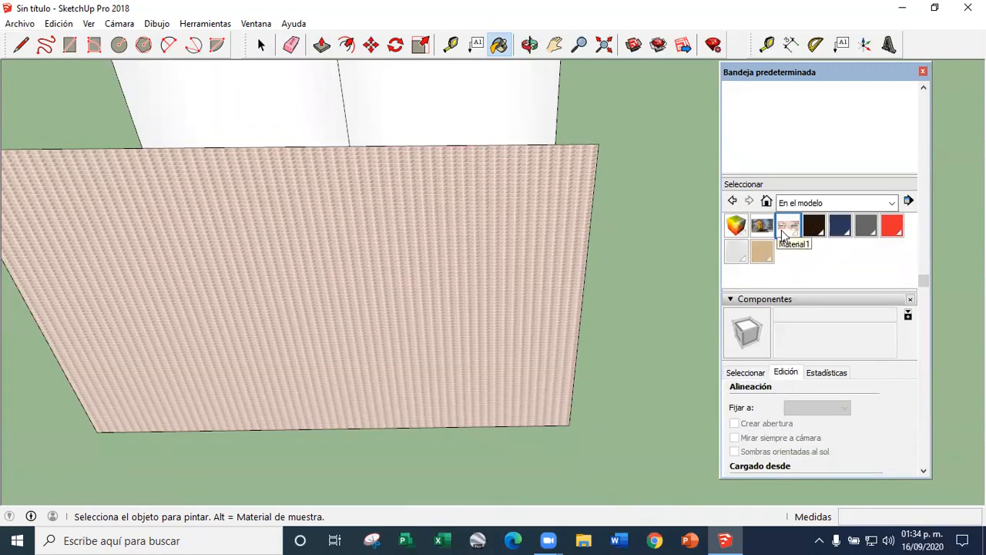
pyautogui.moveTo(421, 197); pyautogui.dragTo(451, 232, button='middle')
pyautogui.click(786, 143)
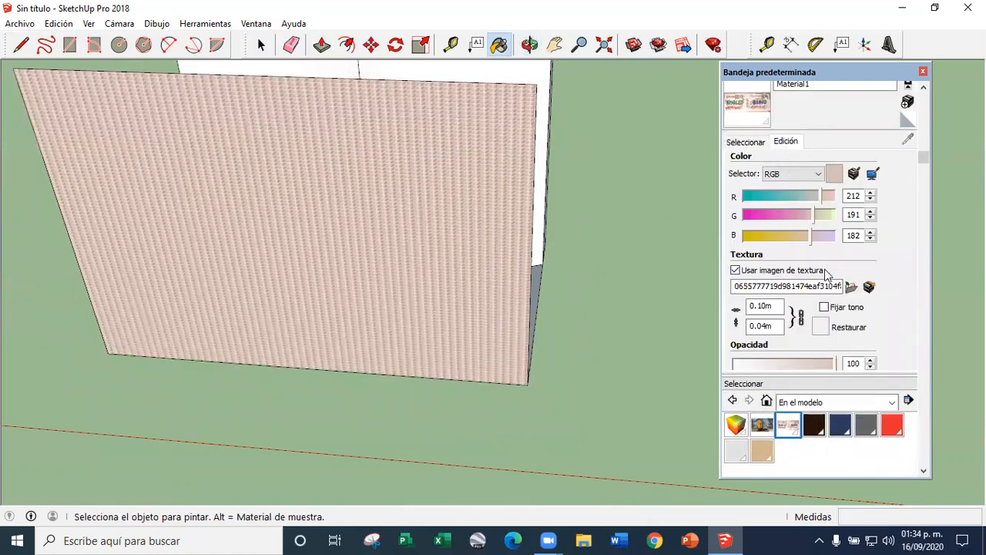
pyautogui.write('5.')
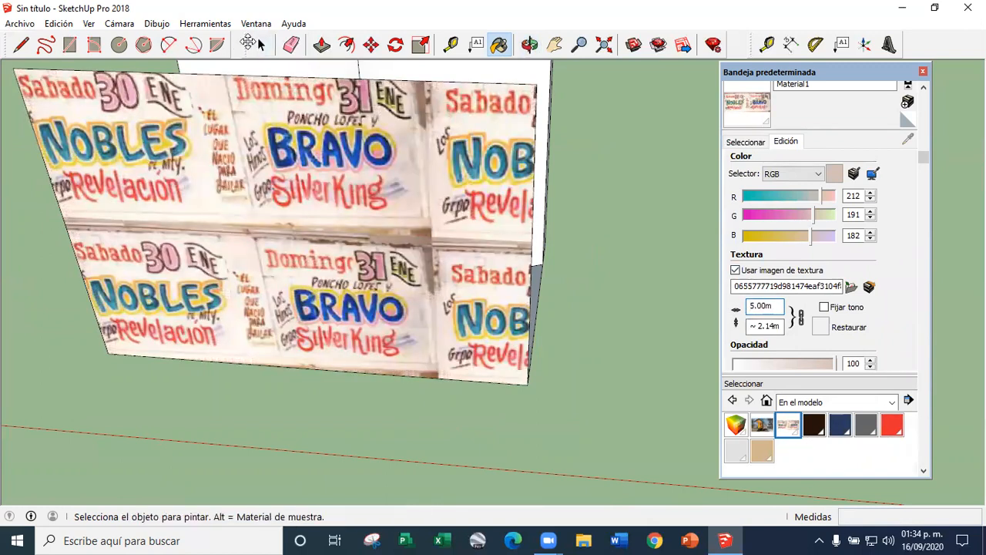
pyautogui.moveTo(248, 43); pyautogui.dragTo(250, 42)
pyautogui.click(264, 45)
# Examine the poster-textured flat face and the wavy wall's curved faces from several angles
pyautogui.scroll(-4, 449, 271)
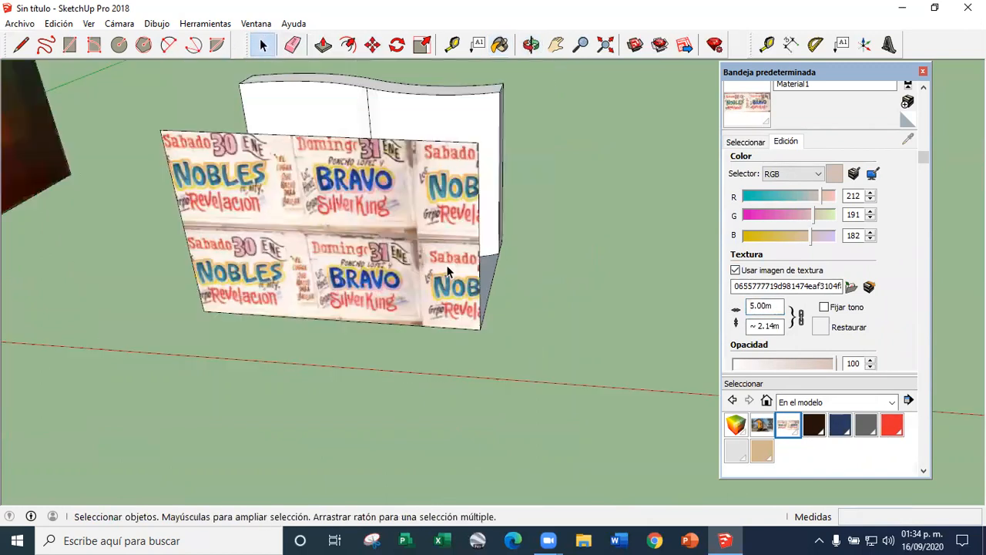
pyautogui.moveTo(361, 301); pyautogui.dragTo(304, 315, button='middle')
pyautogui.scroll(1, 349, 202)
pyautogui.click(324, 217)
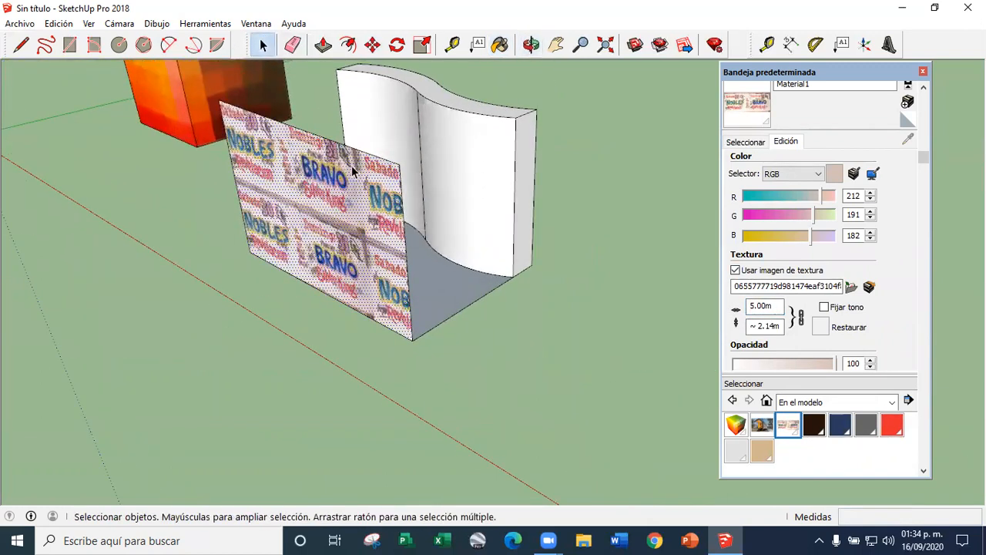
pyautogui.click(468, 139)
pyautogui.click(393, 146)
pyautogui.click(495, 187)
pyautogui.doubleClick(516, 185)
pyautogui.moveTo(515, 171); pyautogui.dragTo(456, 282, button='middle')
pyautogui.scroll(2, 442, 336)
pyautogui.moveTo(451, 396)
pyautogui.mouseDown(button='middle')
pyautogui.moveTo(439, 258)
pyautogui.moveTo(419, 319)
pyautogui.moveTo(389, 294)
pyautogui.moveTo(403, 298)
pyautogui.moveTo(353, 363)
pyautogui.moveTo(489, 228)
pyautogui.mouseUp(button='middle')
pyautogui.scroll(4, 346, 319)
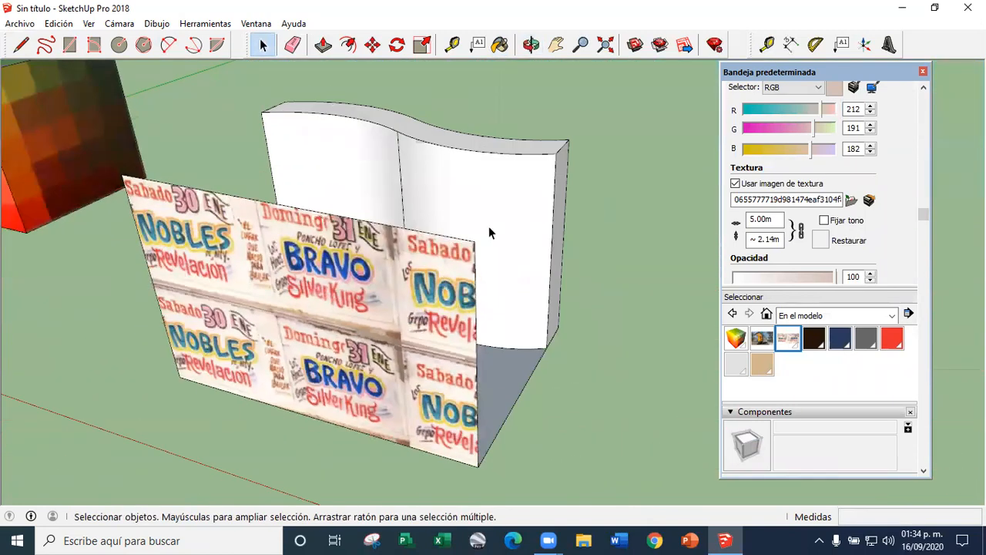
# Paint the wavy wall's right curved face with the poster material Material1
pyautogui.click(794, 342)
pyautogui.click(478, 173)
pyautogui.scroll(4, 478, 195)
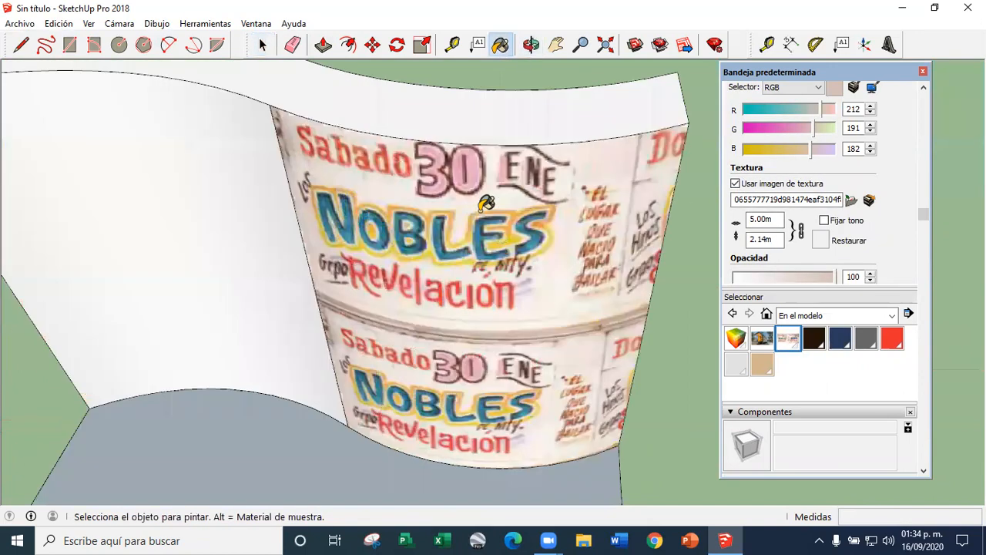
# Examine the context options available for the wavy wall's poster-textured right curved face
pyautogui.rightClick(455, 229)
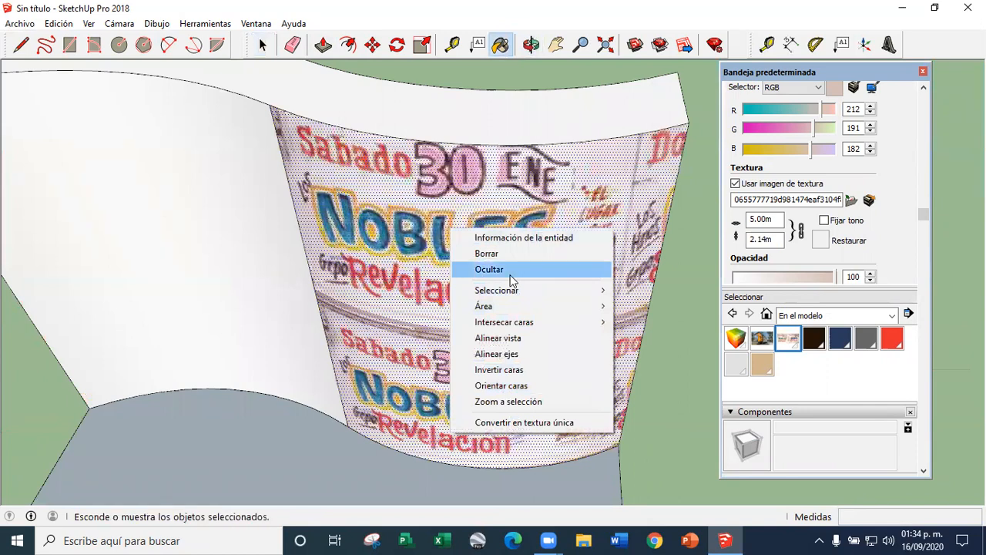
pyautogui.click(522, 338)
pyautogui.scroll(-5, 437, 254)
pyautogui.moveTo(437, 254); pyautogui.dragTo(455, 336, button='middle')
pyautogui.scroll(4, 324, 254)
pyautogui.scroll(-3, 378, 163)
pyautogui.moveTo(423, 242)
pyautogui.mouseDown(button='middle')
pyautogui.moveTo(428, 195)
pyautogui.moveTo(453, 222)
pyautogui.mouseUp(button='middle')
# Select the flat poster-textured face in front of the wavy wall and start editing its texture position
pyautogui.click(263, 46)
pyautogui.scroll(3, 444, 331)
pyautogui.scroll(-4, 528, 408)
pyautogui.click(614, 376)
pyautogui.moveTo(545, 314); pyautogui.dragTo(523, 241, button='middle')
pyautogui.scroll(3, 461, 336)
pyautogui.click(460, 338)
pyautogui.rightClick(404, 297)
pyautogui.click(411, 290)
pyautogui.moveTo(410, 291); pyautogui.dragTo(535, 282, button='middle')
pyautogui.scroll(-3, 540, 281)
pyautogui.scroll(3, 540, 281)
pyautogui.scroll(-2, 420, 303)
pyautogui.moveTo(419, 303); pyautogui.dragTo(493, 377, button='middle')
pyautogui.scroll(4, 269, 346)
pyautogui.moveTo(334, 275); pyautogui.dragTo(351, 323, button='middle')
pyautogui.scroll(2, 351, 323)
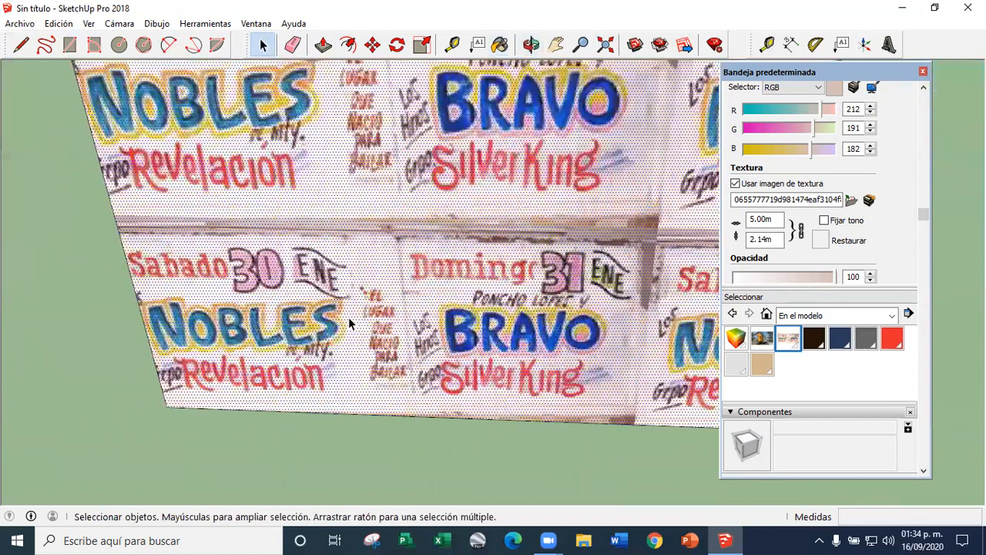
pyautogui.rightClick(350, 324)
pyautogui.moveTo(386, 290)
pyautogui.click(555, 288)
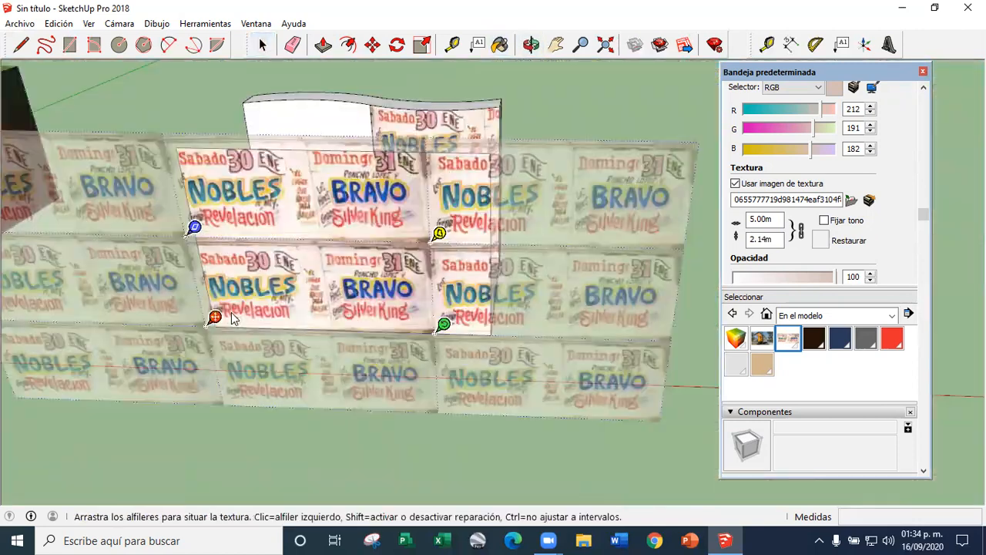
# Examine the red, blue, green and yellow texture pins at the corners of the poster tile
pyautogui.scroll(8, 222, 327)
pyautogui.scroll(-5, 231, 312)
pyautogui.moveTo(263, 306); pyautogui.dragTo(329, 290)
pyautogui.scroll(-4, 224, 233)
pyautogui.scroll(3, 325, 183)
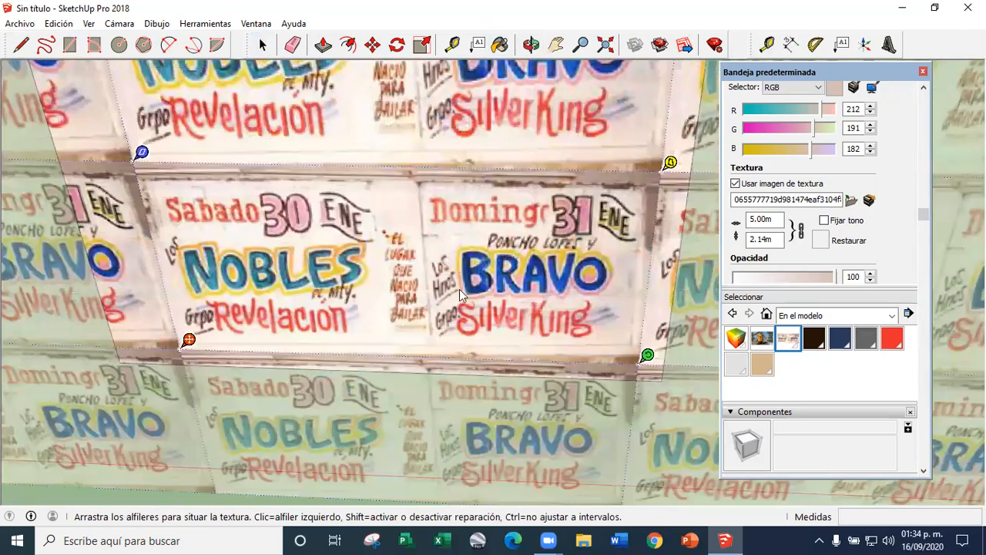
pyautogui.moveTo(548, 291); pyautogui.dragTo(595, 150, button='middle')
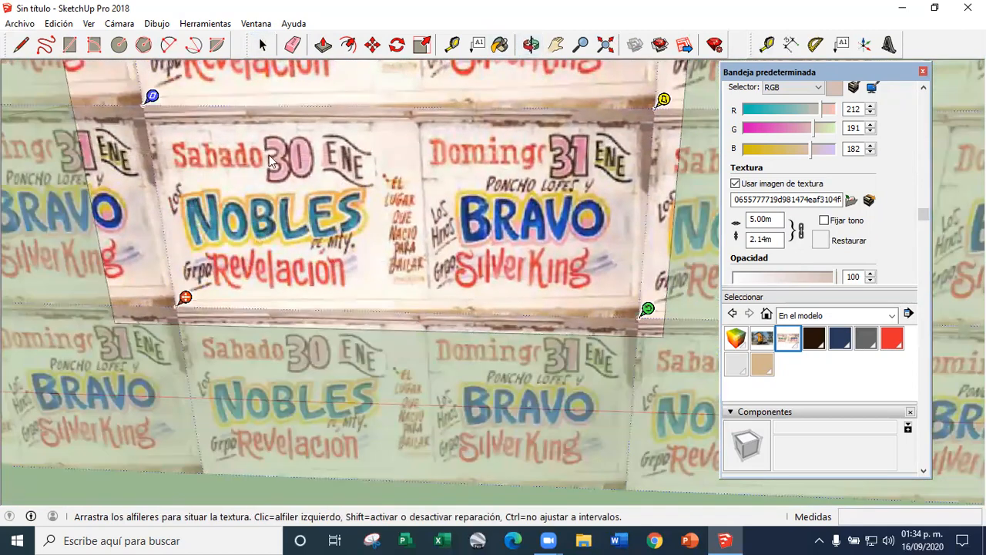
pyautogui.scroll(6, 186, 312)
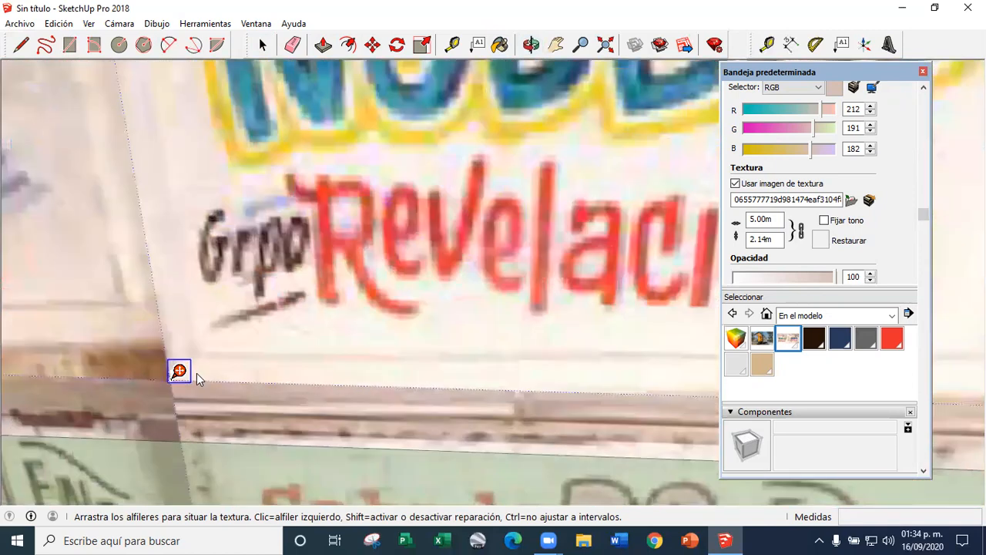
pyautogui.scroll(-5, 197, 373)
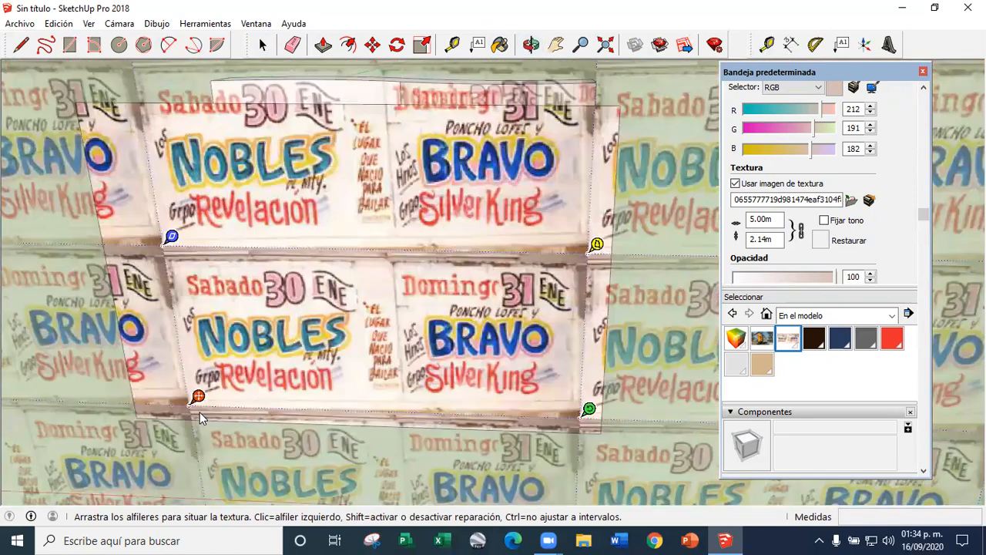
pyautogui.scroll(2, 199, 412)
pyautogui.scroll(5, 175, 148)
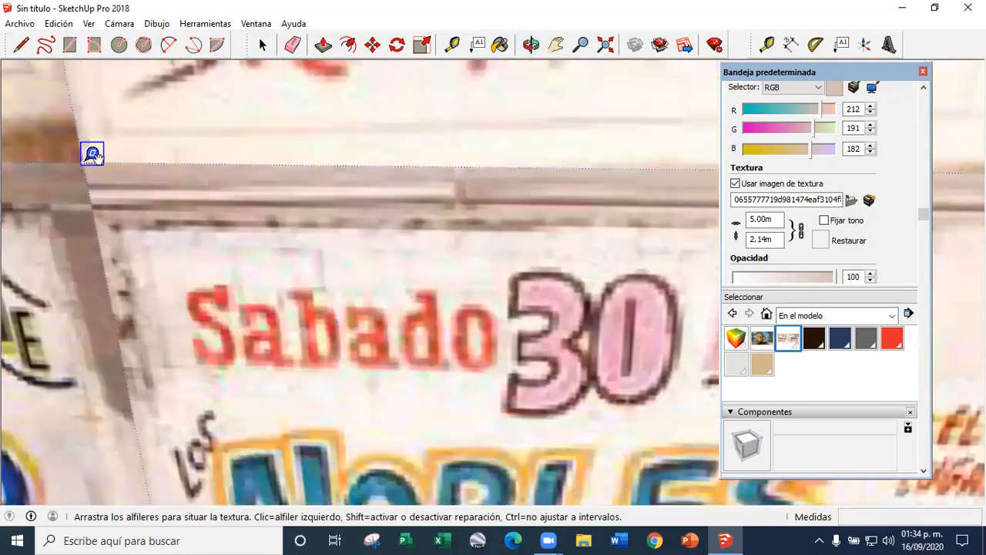
pyautogui.scroll(-5, 113, 208)
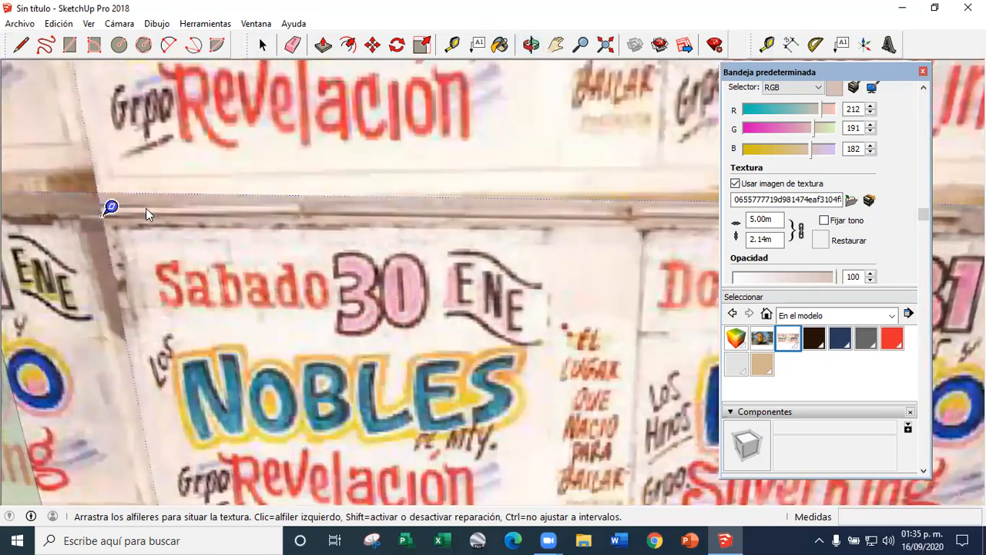
pyautogui.scroll(5, 454, 351)
pyautogui.scroll(-3, 478, 355)
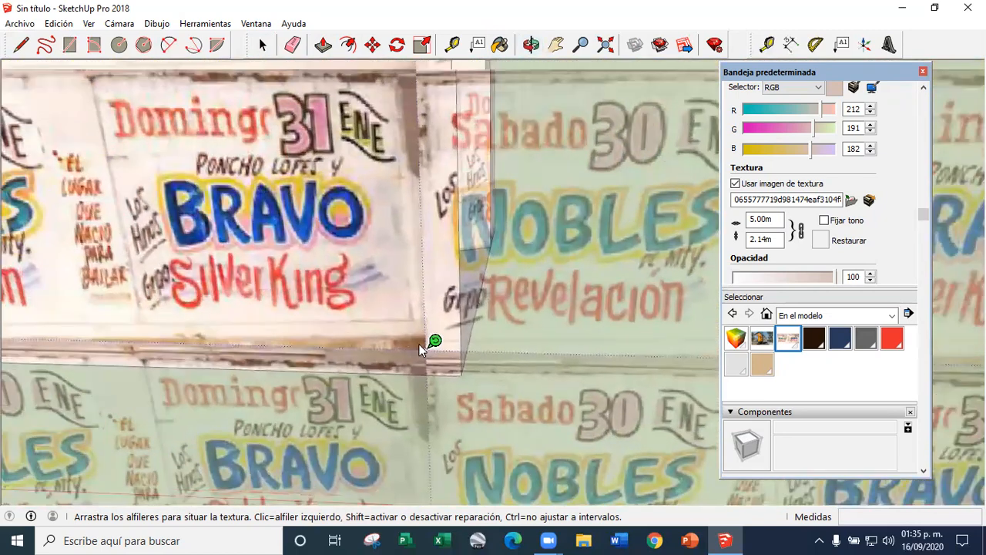
pyautogui.scroll(5, 434, 343)
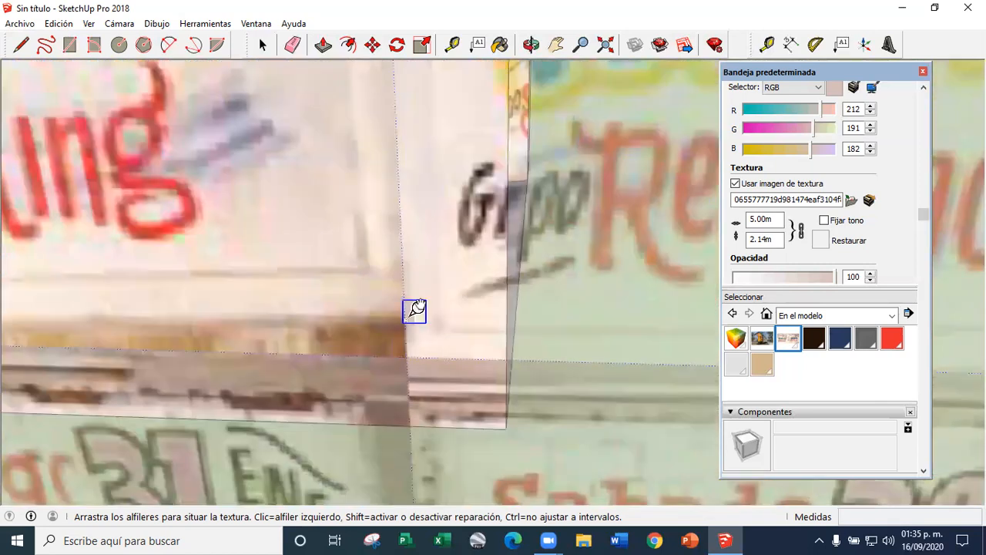
pyautogui.scroll(-4, 387, 367)
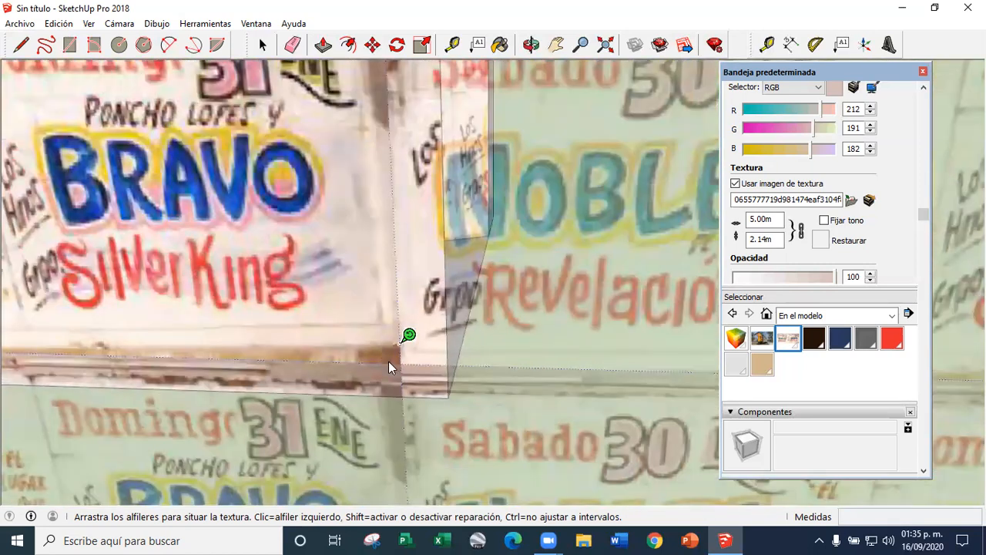
pyautogui.scroll(5, 354, 229)
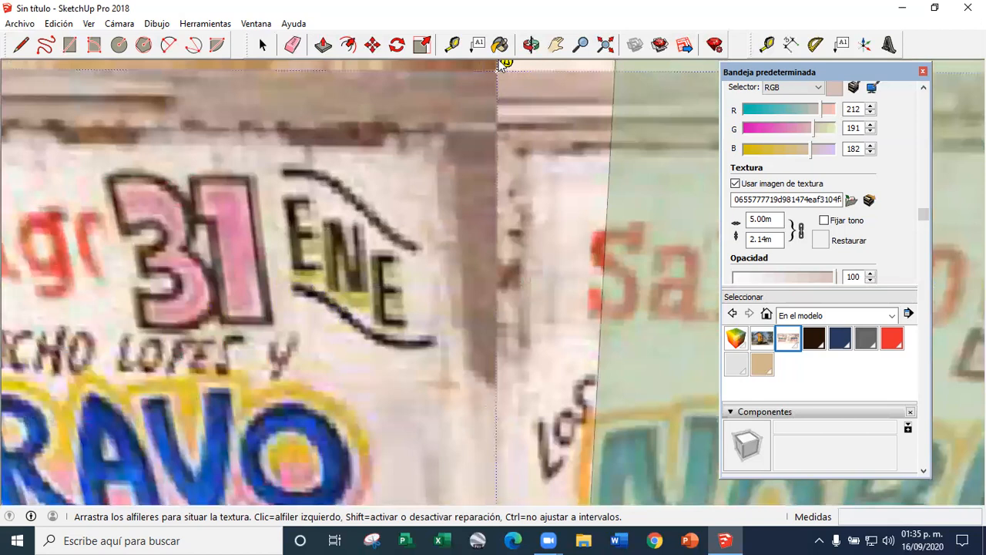
pyautogui.scroll(-5, 499, 142)
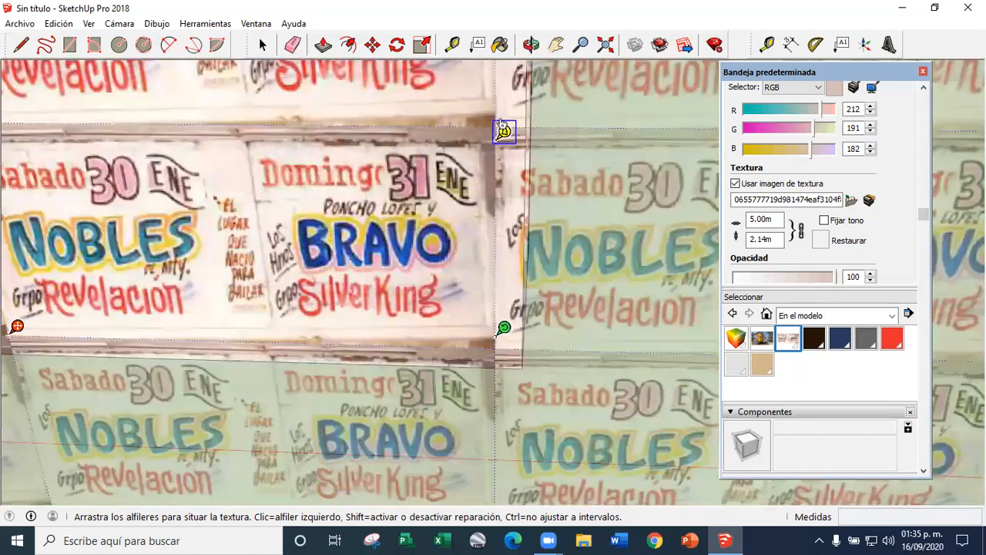
# Move the red texture pin to the flat face's lower-left corner and the green pin to its lower-right corner
pyautogui.moveTo(189, 263); pyautogui.dragTo(140, 267)
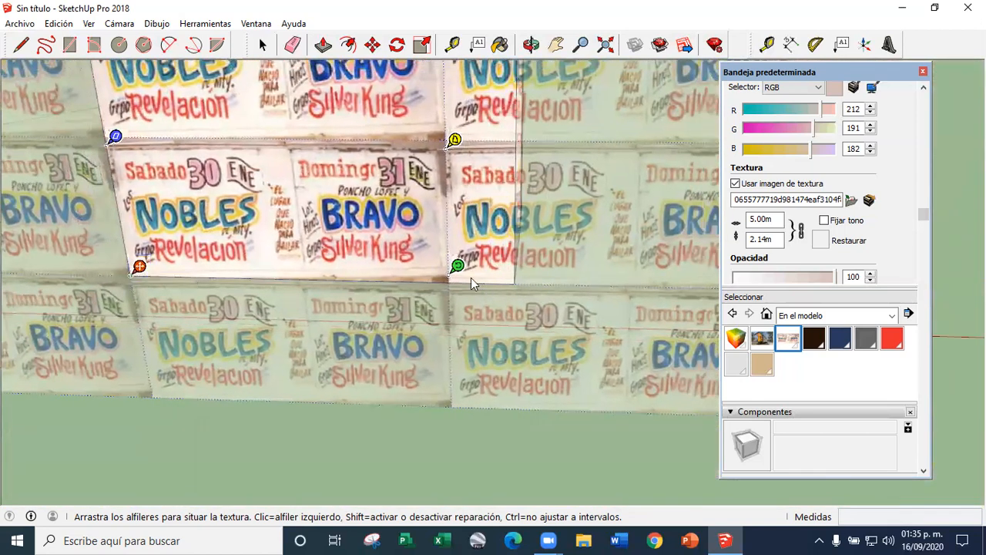
pyautogui.moveTo(508, 285); pyautogui.dragTo(515, 284)
pyautogui.scroll(-4, 362, 302)
pyautogui.scroll(4, 288, 206)
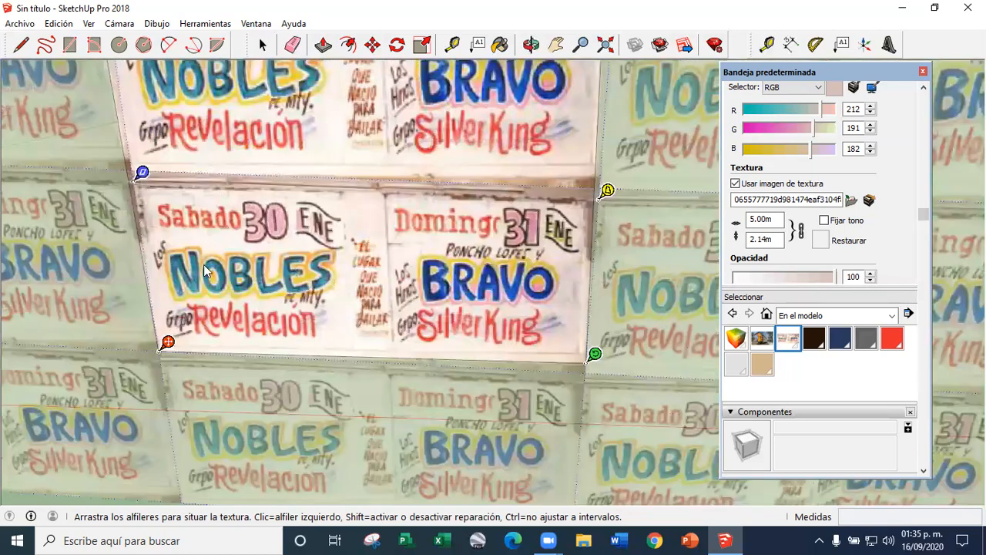
# Stretch the poster with the blue pin to the face's upper-left corner and the yellow pin to its upper-right corner
pyautogui.scroll(-4, 209, 264)
pyautogui.moveTo(174, 208); pyautogui.dragTo(164, 137)
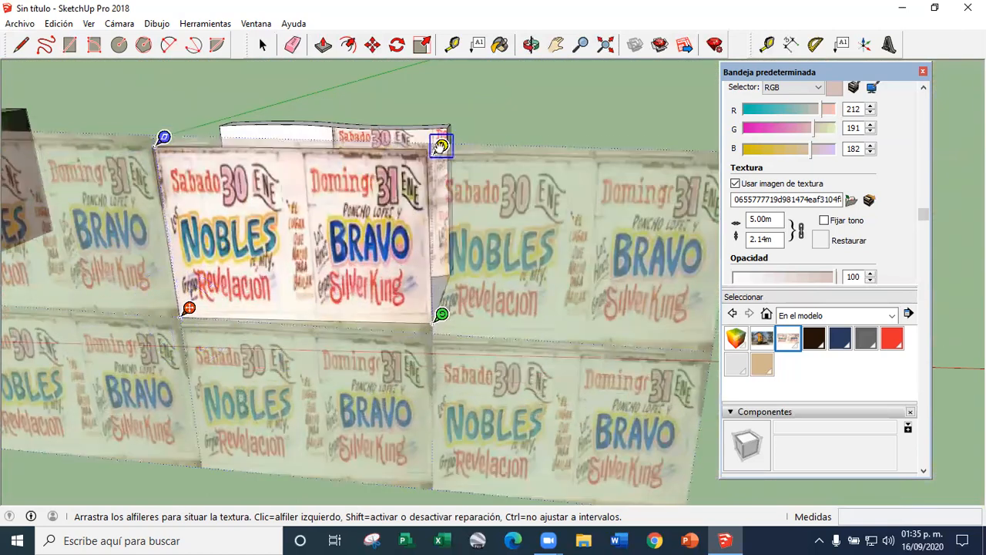
pyautogui.scroll(3, 439, 145)
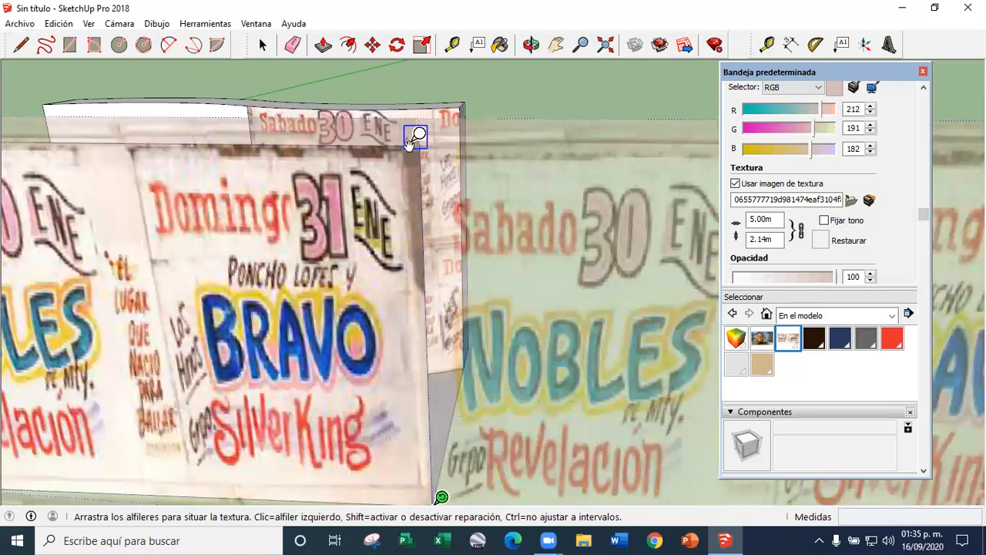
pyautogui.moveTo(409, 141); pyautogui.dragTo(425, 144)
# Fine-tune the yellow pin at the flat face's upper-right corner and finish positioning the poster texture
pyautogui.scroll(-3, 492, 179)
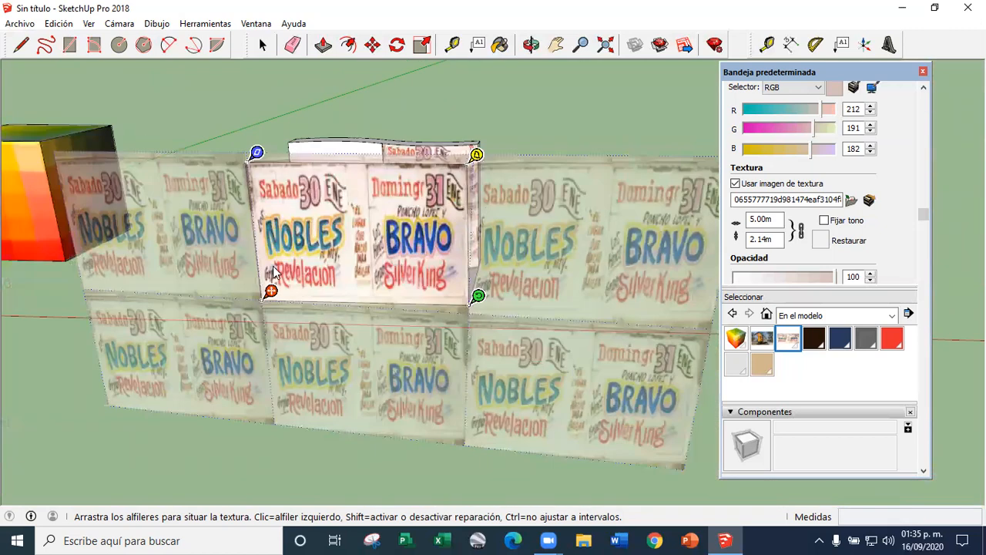
pyautogui.scroll(4, 521, 313)
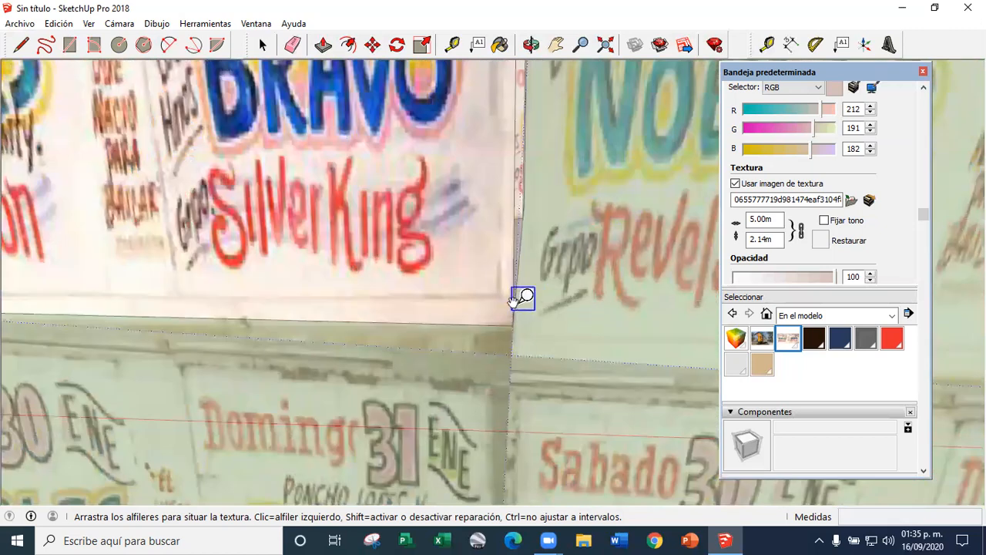
pyautogui.scroll(-4, 521, 312)
pyautogui.scroll(4, 513, 151)
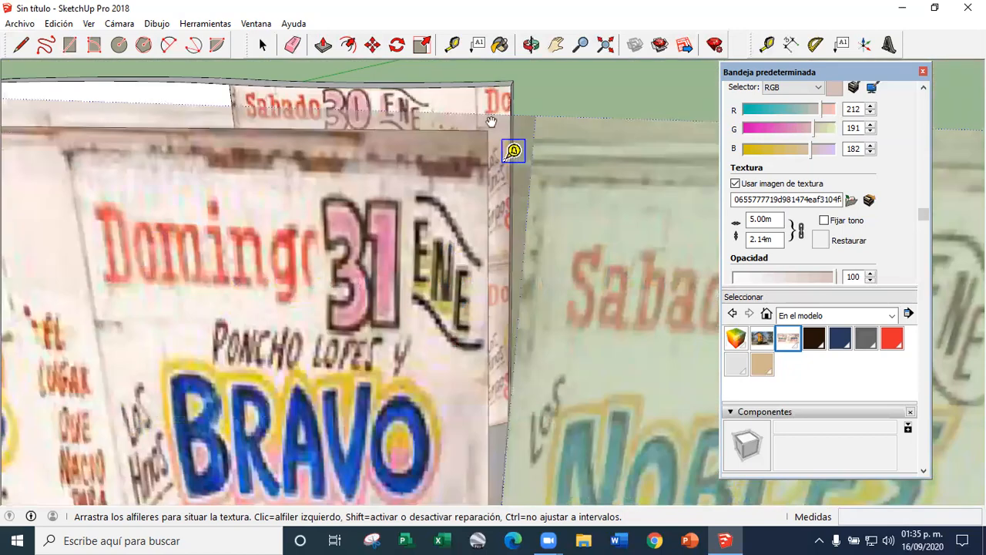
pyautogui.moveTo(513, 151); pyautogui.dragTo(497, 122)
pyautogui.scroll(-3, 493, 160)
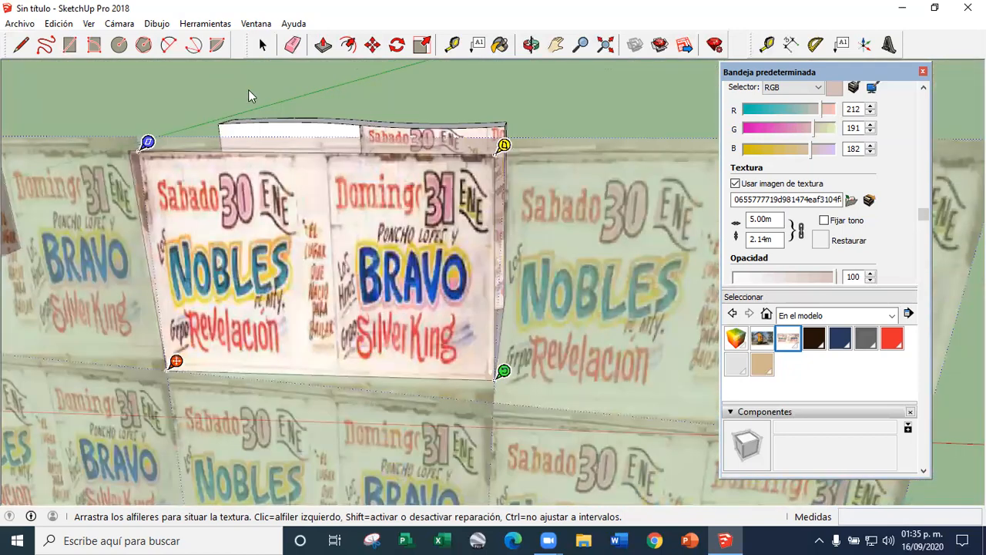
pyautogui.click(262, 44)
pyautogui.scroll(-1, 220, 333)
pyautogui.scroll(-3, 220, 333)
# Set the flat face's poster texture to projected (Proyectada)
pyautogui.moveTo(219, 333); pyautogui.dragTo(352, 396, button='middle')
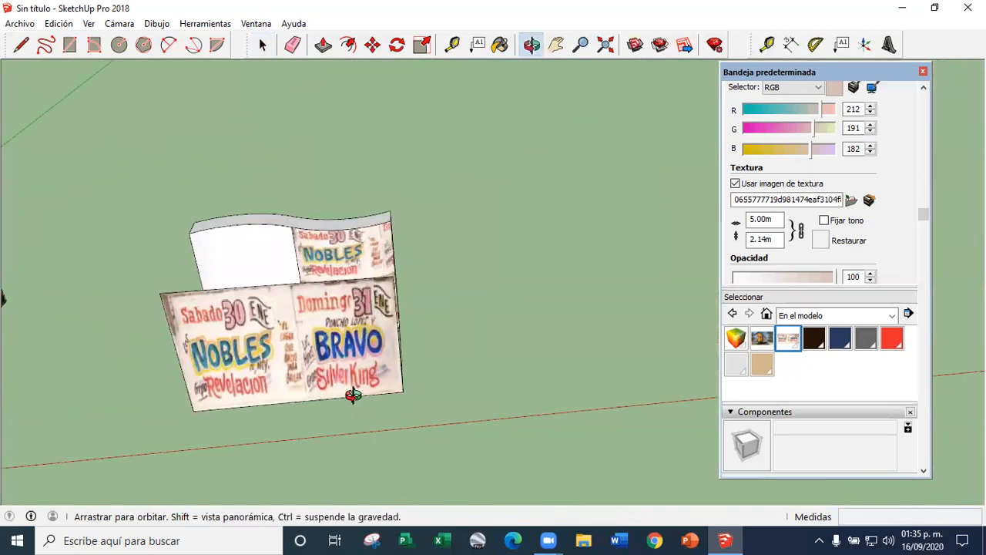
pyautogui.scroll(-1, 353, 396)
pyautogui.scroll(2, 266, 338)
pyautogui.click(453, 325)
pyautogui.keyDown('shift'); pyautogui.moveTo(266, 338); pyautogui.dragTo(350, 303, button='middle'); pyautogui.keyUp('shift')
pyautogui.scroll(2, 349, 304)
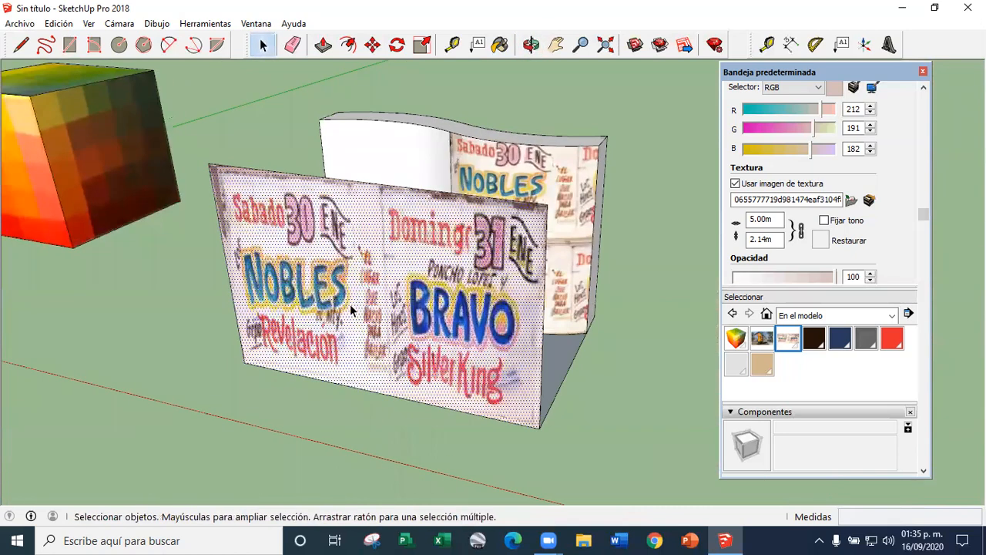
pyautogui.rightClick(353, 303)
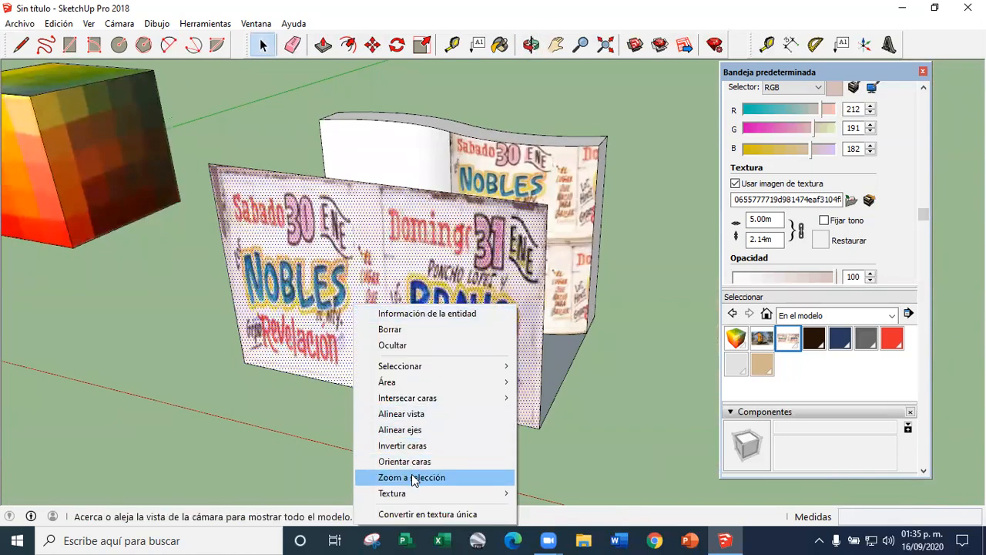
pyautogui.moveTo(410, 497)
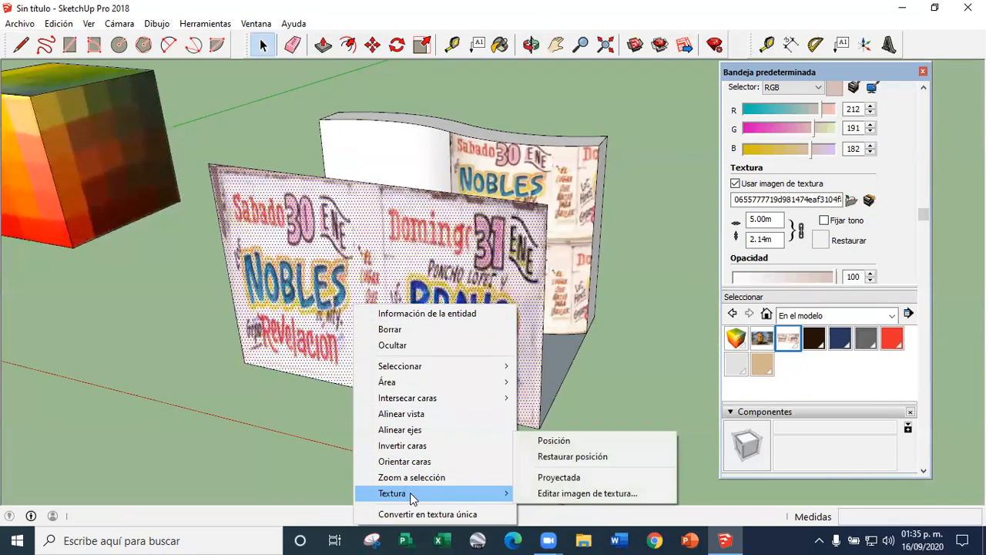
pyautogui.click(563, 481)
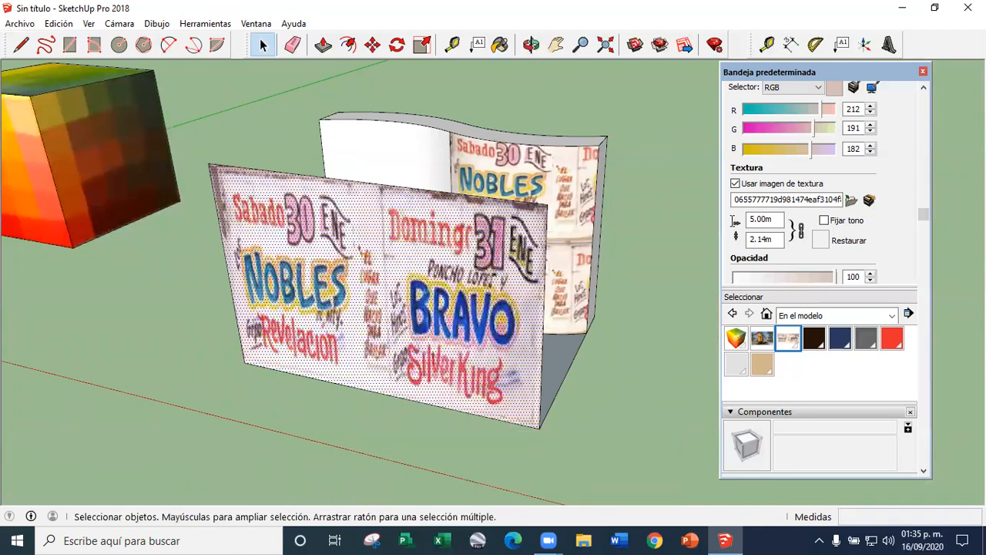
# Sample the projected poster texture from the flat face and paint the wavy wall's two curved faces with it
pyautogui.scroll(5, 839, 222)
pyautogui.click(746, 228)
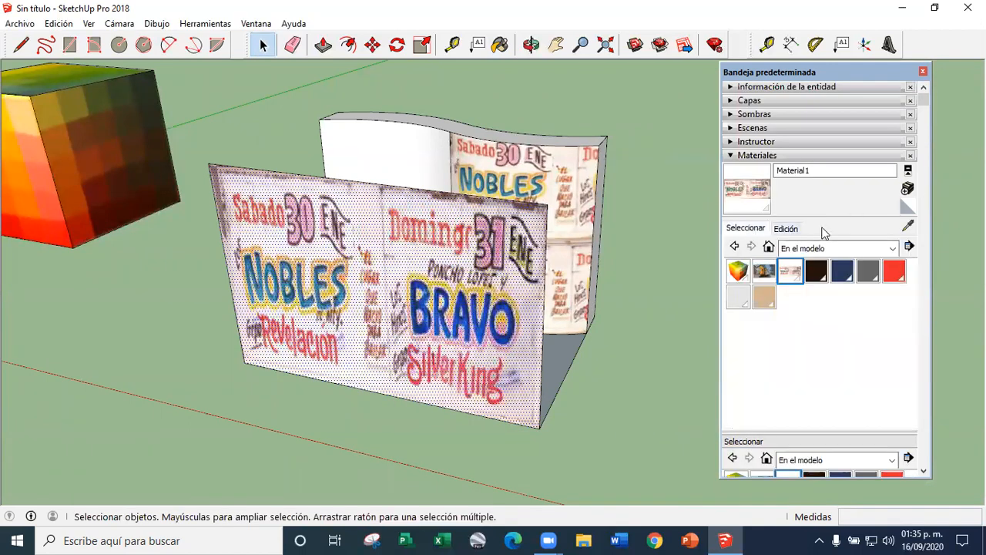
pyautogui.click(909, 226)
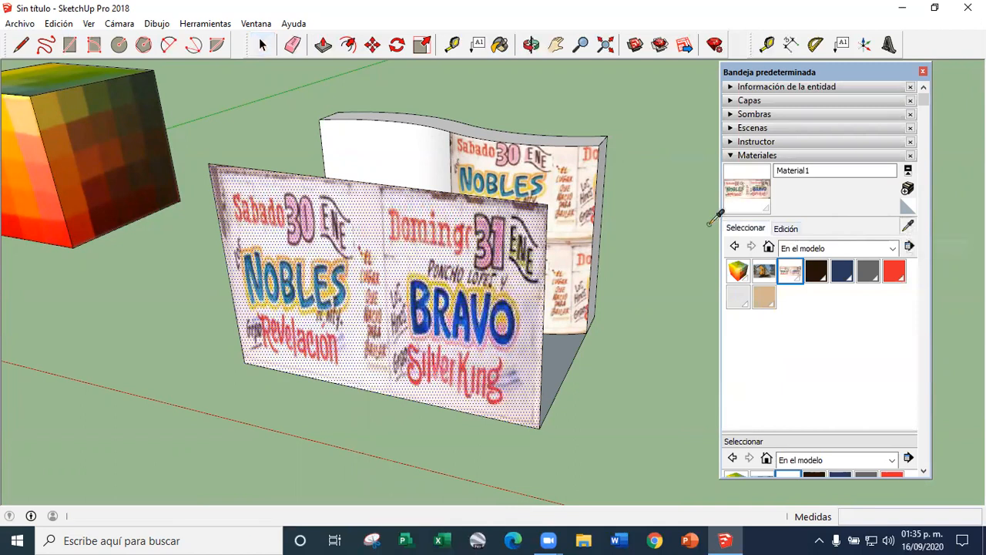
pyautogui.click(397, 269)
pyautogui.moveTo(425, 163)
pyautogui.mouseDown(button='middle')
pyautogui.moveTo(442, 236)
pyautogui.moveTo(474, 209)
pyautogui.moveTo(633, 176)
pyautogui.mouseUp(button='middle')
pyautogui.click(446, 201)
pyautogui.click(507, 215)
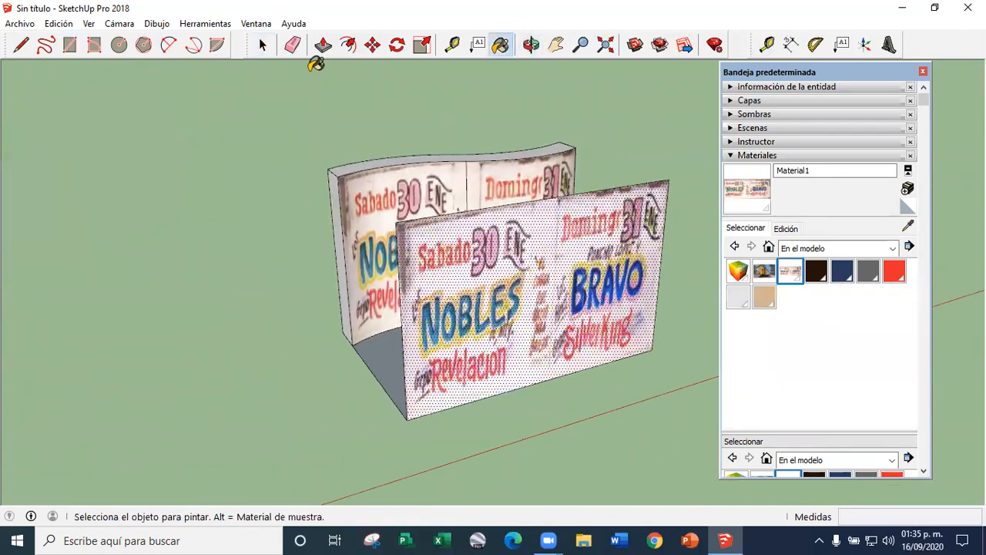
# Erase the flat poster face in front of the wavy wall and inspect the projected poster on the curved faces
pyautogui.click(293, 44)
pyautogui.moveTo(685, 204); pyautogui.dragTo(652, 175)
pyautogui.moveTo(329, 296)
pyautogui.mouseDown(button='middle')
pyautogui.moveTo(325, 229)
pyautogui.moveTo(308, 181)
pyautogui.mouseUp(button='middle')
pyautogui.click(307, 205)
pyautogui.scroll(2, 430, 242)
pyautogui.scroll(1, 432, 242)
pyautogui.scroll(2, 498, 268)
pyautogui.scroll(-4, 397, 244)
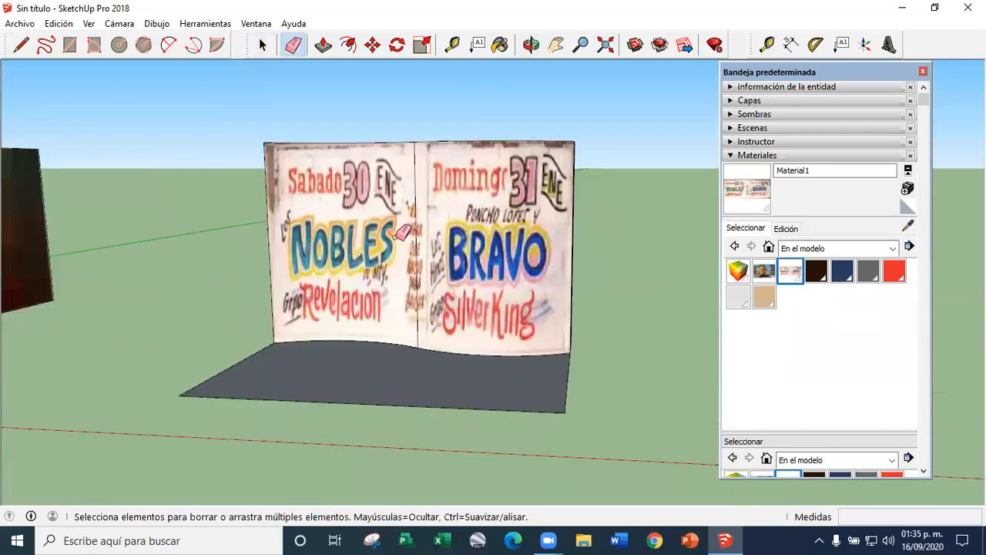
pyautogui.moveTo(408, 262); pyautogui.dragTo(299, 289, button='middle')
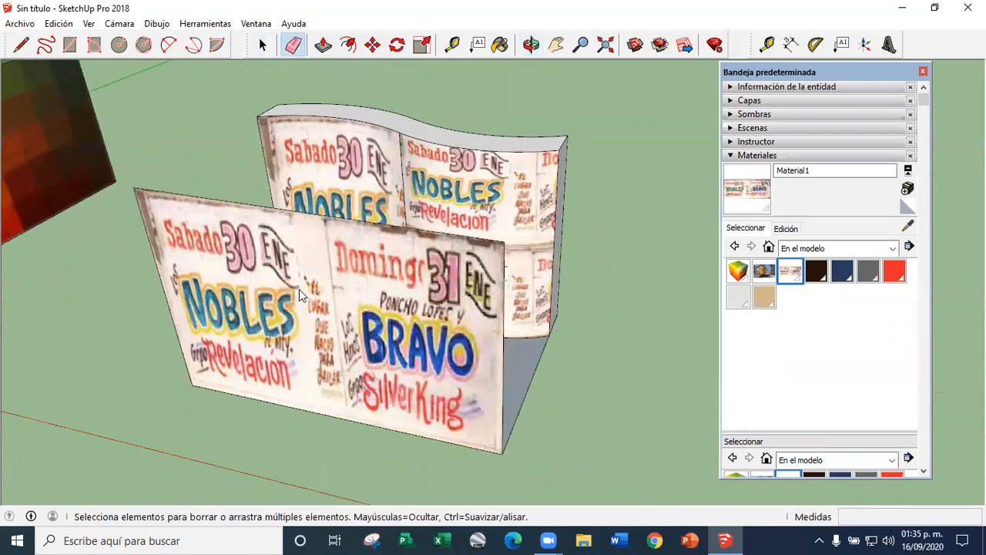
# Compare the poster on the flat face with the wavy wall's left and right curved faces from several angles
pyautogui.rightClick(300, 289)
pyautogui.click(372, 46)
pyautogui.click(262, 44)
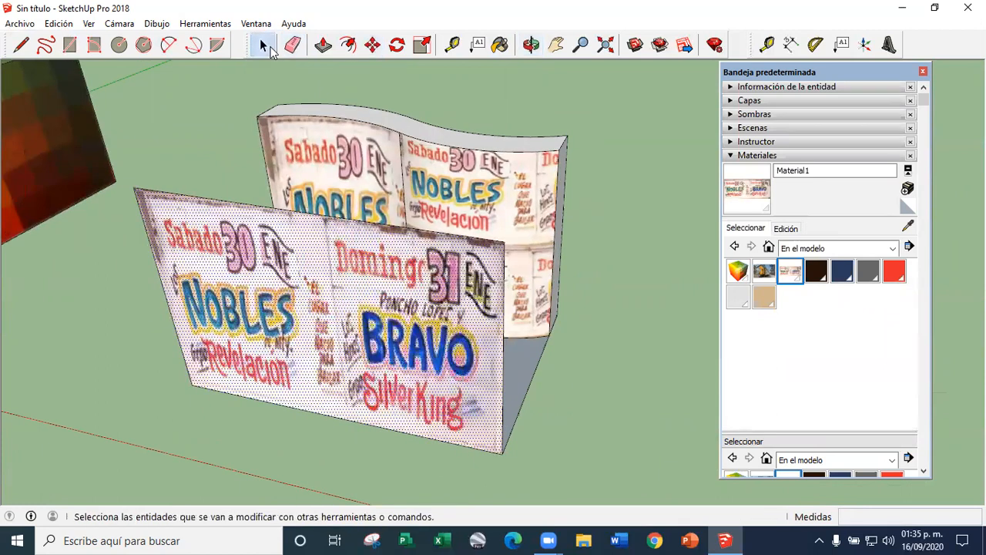
pyautogui.scroll(-3, 390, 412)
pyautogui.scroll(5, 508, 435)
pyautogui.scroll(-3, 242, 378)
pyautogui.scroll(4, 346, 276)
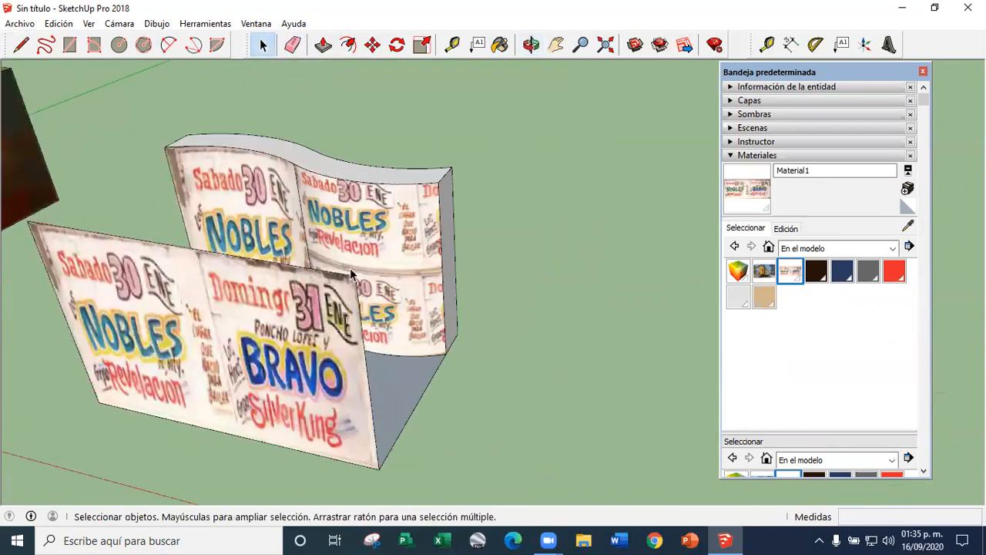
pyautogui.scroll(-3, 339, 278)
pyautogui.scroll(3, 267, 305)
pyautogui.scroll(-3, 268, 304)
pyautogui.scroll(4, 409, 260)
pyautogui.scroll(-3, 410, 260)
pyautogui.scroll(2, 352, 255)
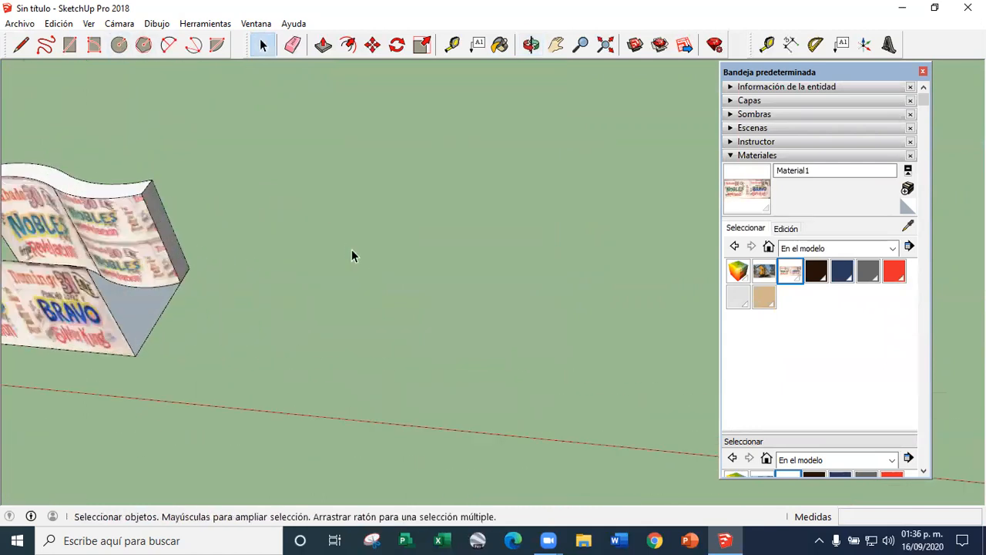
# Draw a circle on the ground beside the wavy wall and extrude it 4 m into a cylinder
pyautogui.click(119, 44)
pyautogui.click(424, 262)
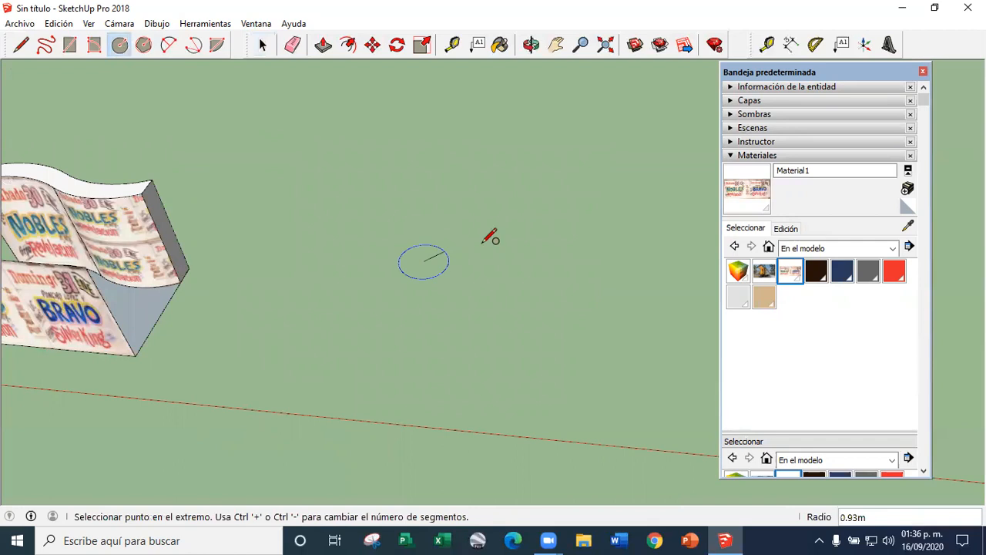
pyautogui.click(502, 234)
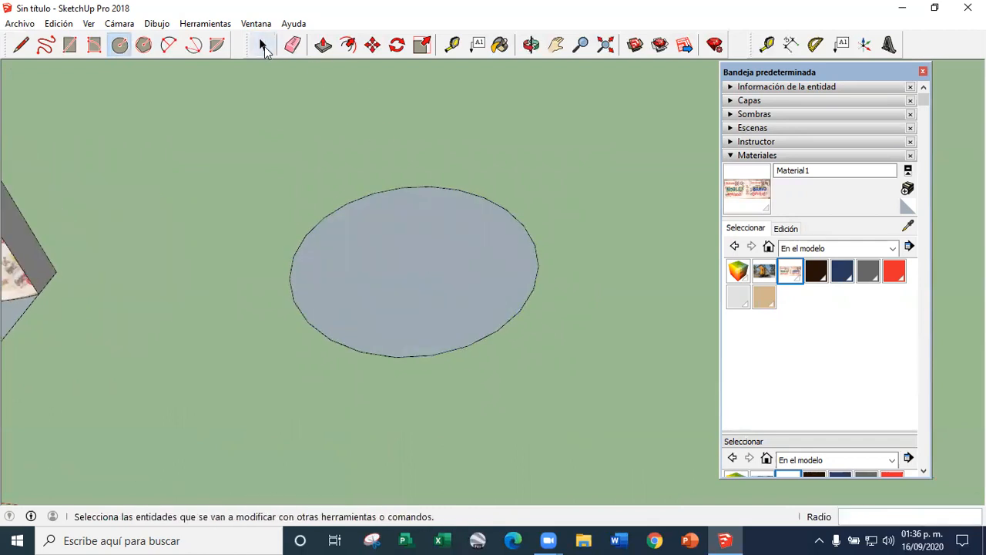
pyautogui.press('p')
pyautogui.scroll(-3, 463, 289)
pyautogui.click(462, 289)
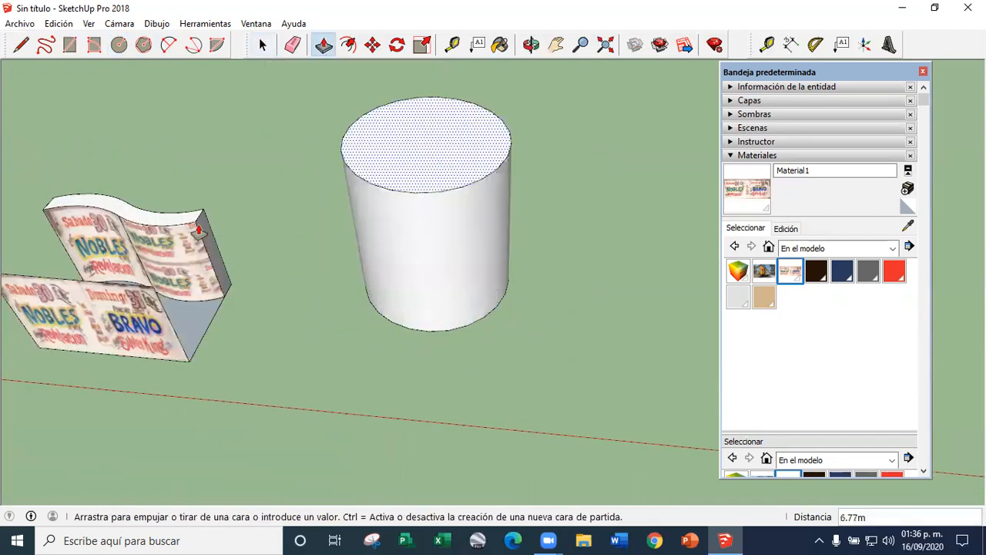
pyautogui.write('4')
pyautogui.press('Return')
pyautogui.press('space')
pyautogui.scroll(-4, 550, 213)
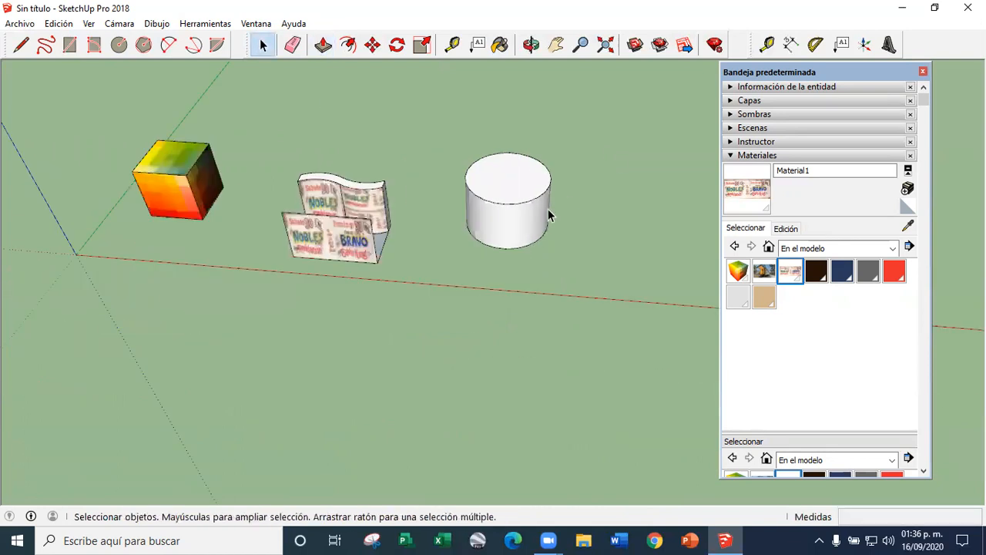
# Paint the cylinder's curved side with the coloured cube material 12
pyautogui.scroll(2, 542, 224)
pyautogui.moveTo(542, 225); pyautogui.dragTo(478, 176, button='middle')
pyautogui.scroll(3, 550, 234)
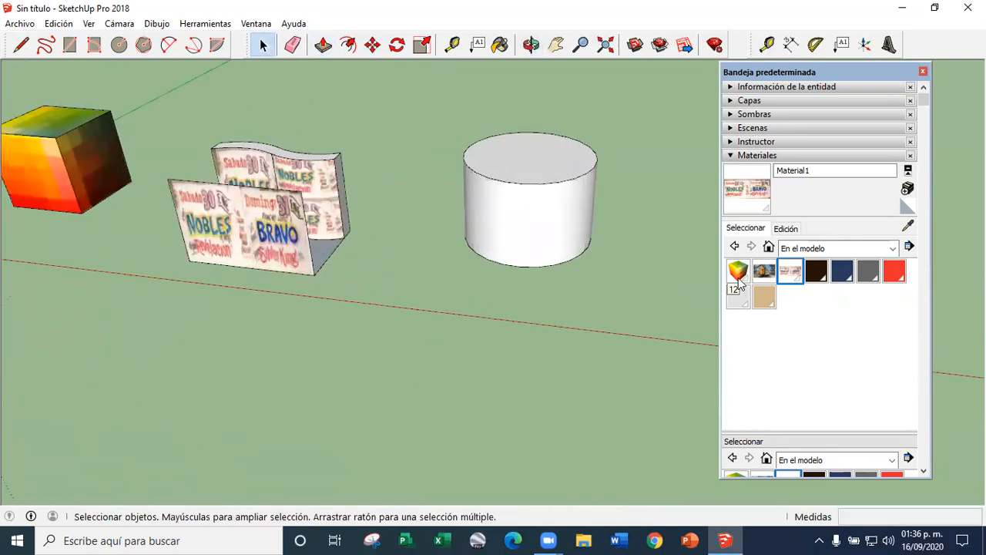
pyautogui.click(520, 239)
pyautogui.click(556, 216)
pyautogui.scroll(5, 547, 221)
pyautogui.moveTo(546, 220)
pyautogui.mouseDown(button='middle')
pyautogui.moveTo(414, 209)
pyautogui.moveTo(640, 224)
pyautogui.moveTo(492, 236)
pyautogui.mouseUp(button='middle')
pyautogui.scroll(-5, 491, 235)
pyautogui.scroll(2, 497, 234)
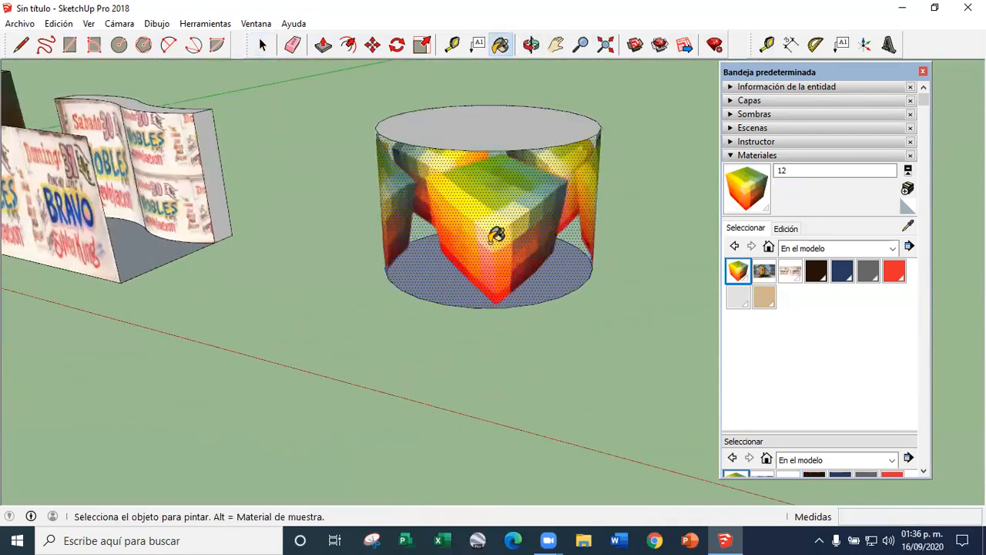
pyautogui.click(785, 229)
pyautogui.click(745, 229)
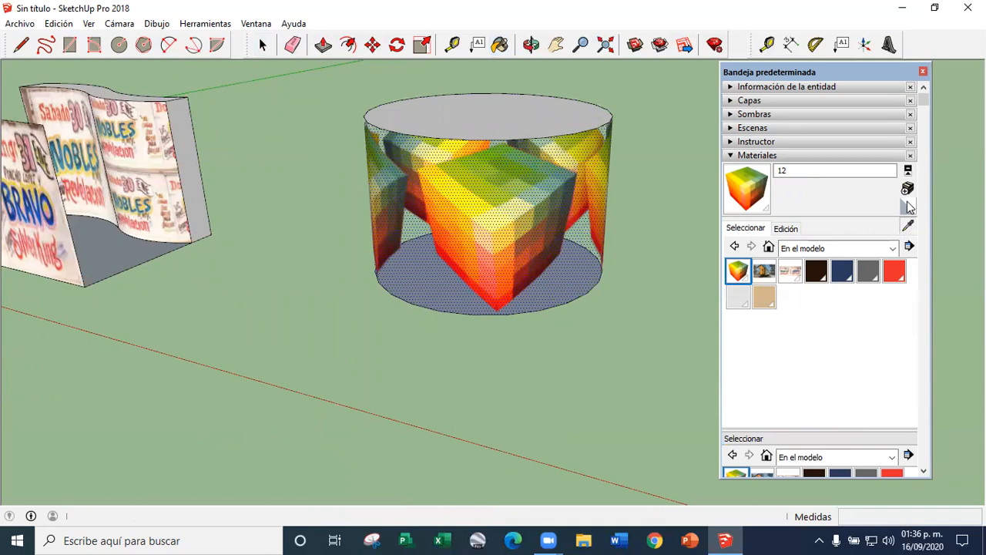
# Create a new material from the Bauhaus image 0.jpg with a texture width of 4 m
pyautogui.click(907, 191)
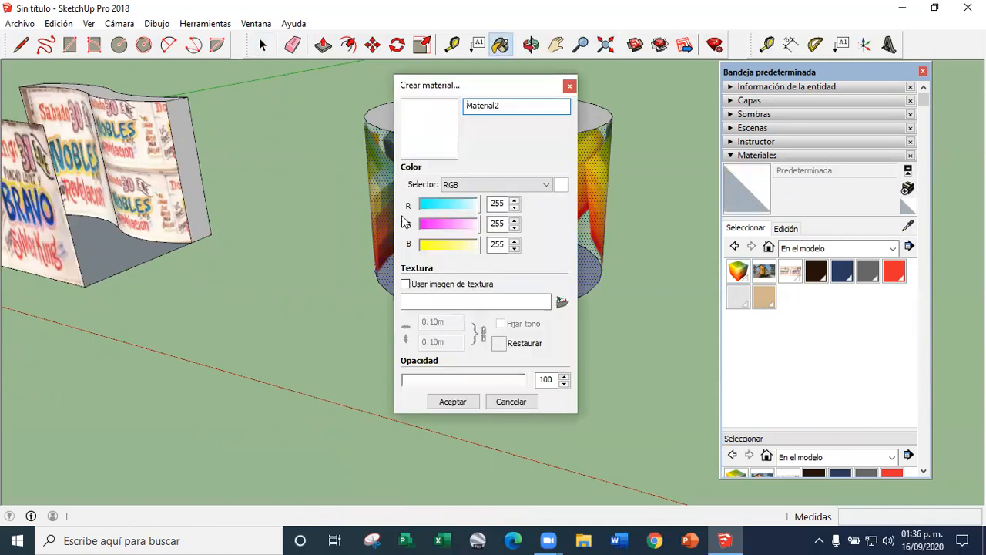
pyautogui.click(560, 303)
pyautogui.scroll(-3, 412, 245)
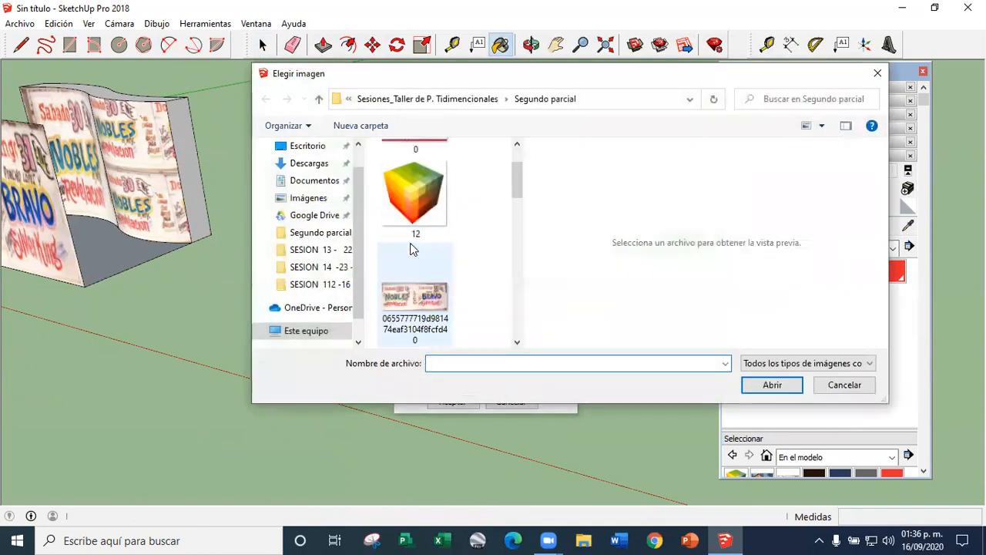
pyautogui.scroll(3, 416, 231)
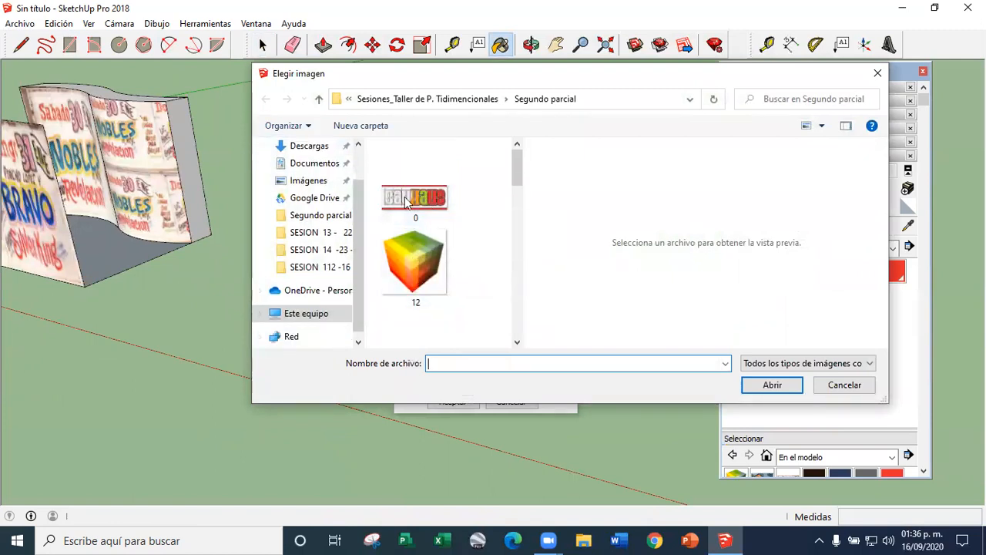
pyautogui.scroll(-3, 427, 208)
pyautogui.scroll(-2, 432, 231)
pyautogui.scroll(-5, 420, 262)
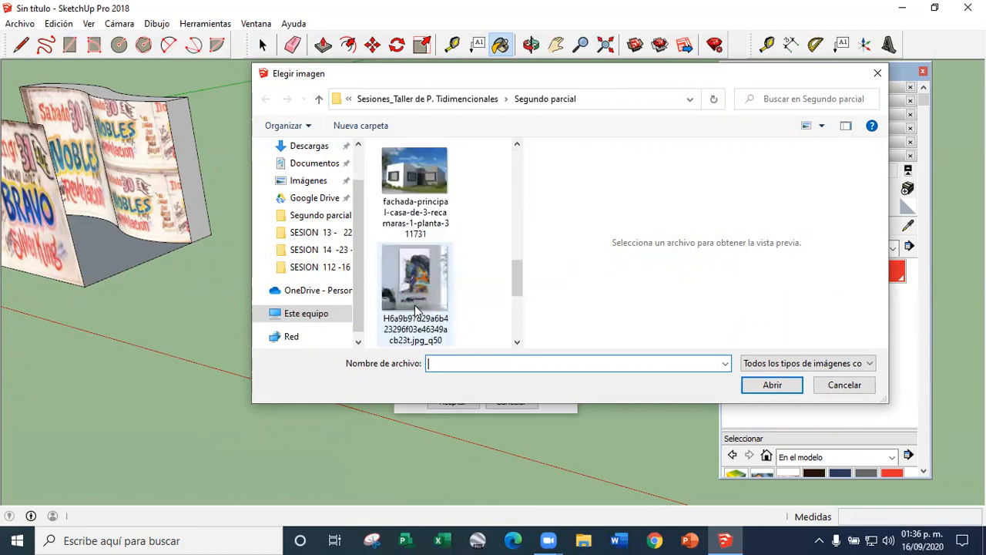
pyautogui.scroll(10, 415, 274)
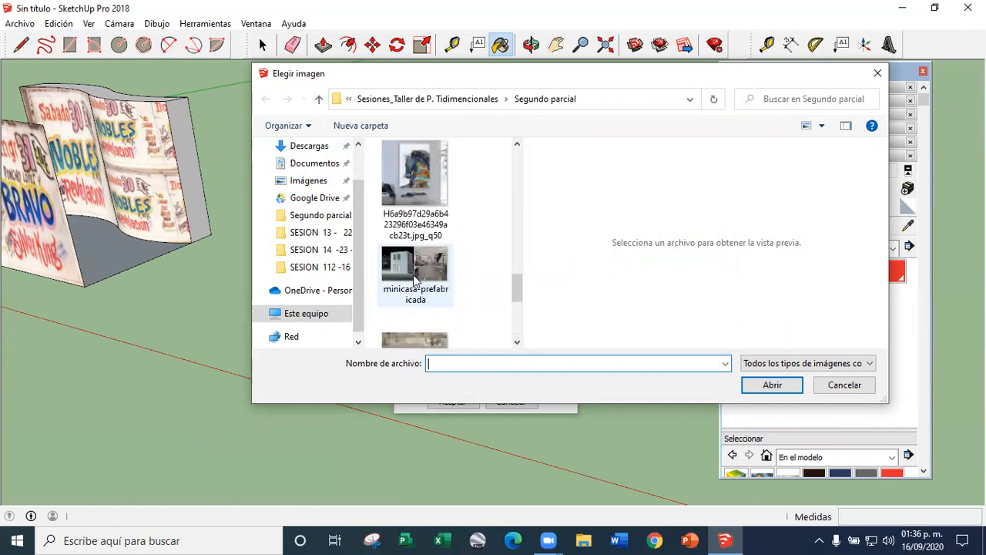
pyautogui.scroll(2, 414, 270)
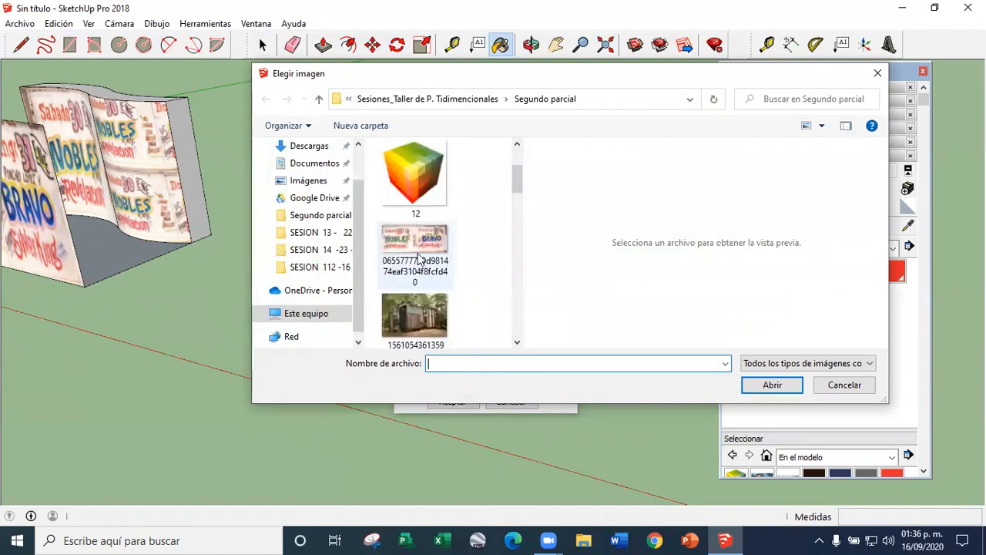
pyautogui.click(416, 246)
pyautogui.scroll(2, 417, 243)
pyautogui.click(418, 201)
pyautogui.scroll(1, 418, 198)
pyautogui.click(419, 170)
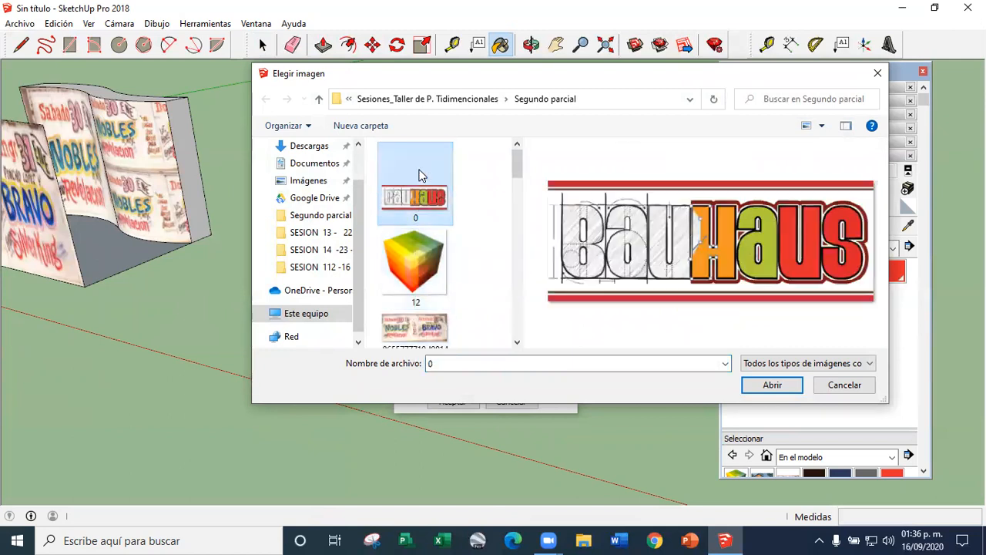
pyautogui.doubleClick(420, 195)
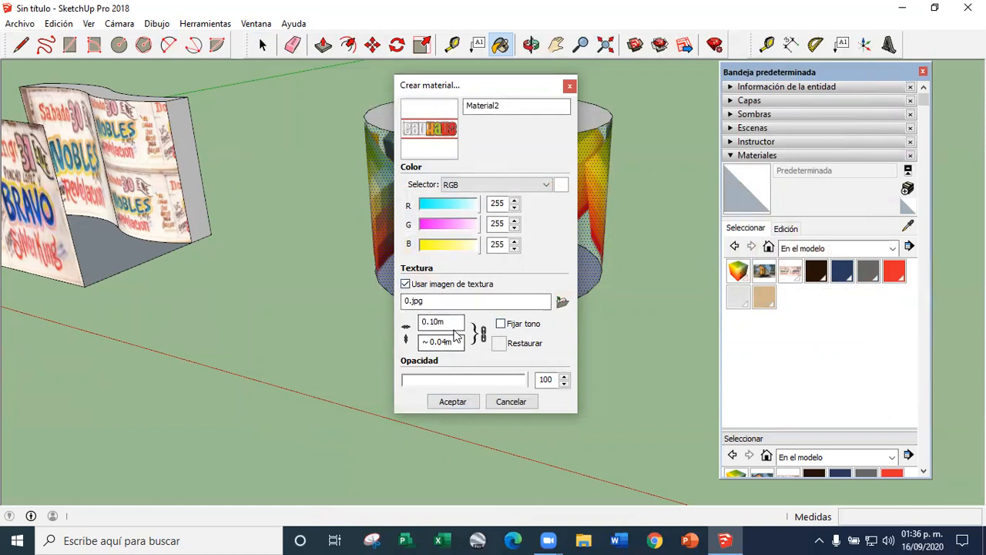
pyautogui.click(453, 401)
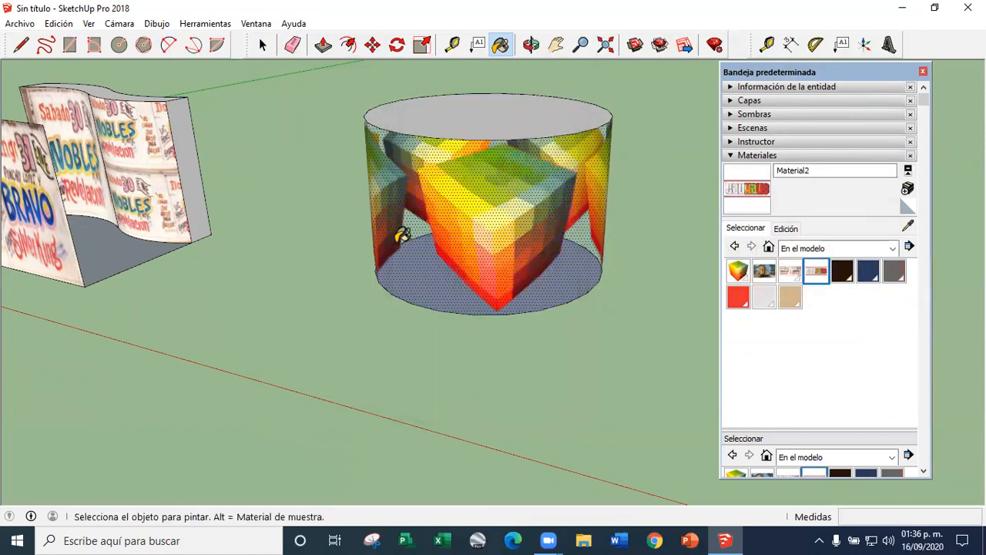
# Paint the cylinder's curved side with the Bauhaus material and inspect how it tiles around the surface
pyautogui.click(530, 236)
pyautogui.moveTo(457, 271); pyautogui.dragTo(473, 154, button='middle')
pyautogui.scroll(2, 442, 205)
pyautogui.scroll(-2, 442, 205)
pyautogui.moveTo(443, 205)
pyautogui.mouseDown(button='middle')
pyautogui.moveTo(489, 220)
pyautogui.moveTo(536, 140)
pyautogui.moveTo(324, 146)
pyautogui.moveTo(438, 128)
pyautogui.moveTo(531, 209)
pyautogui.mouseUp(button='middle')
pyautogui.scroll(2, 531, 208)
# Set the Bauhaus material's texture width to 3 m and close the materials tray
pyautogui.click(787, 230)
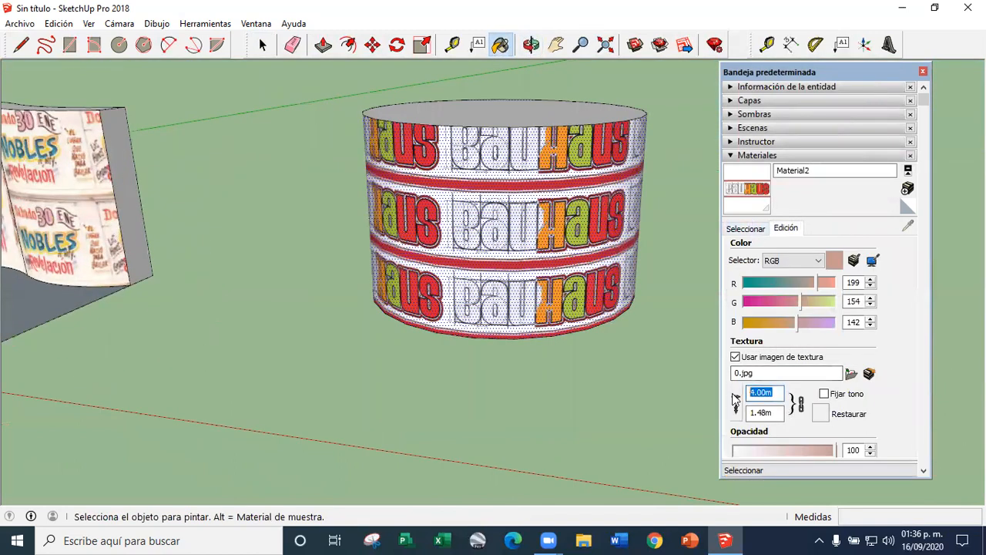
pyautogui.write('3')
pyautogui.press('Return')
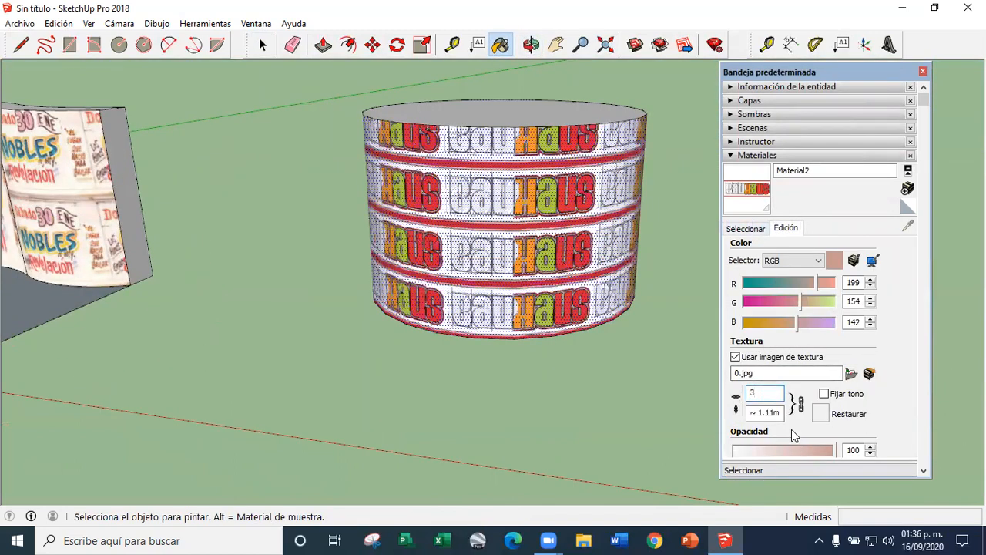
pyautogui.click(923, 72)
# Draw connected ground lines from the cylinder's base edge out to the front and back, closing a flat face before the cylinder
pyautogui.moveTo(414, 244); pyautogui.dragTo(529, 206, button='middle')
pyautogui.scroll(-6, 473, 234)
pyautogui.scroll(3, 437, 285)
pyautogui.scroll(3, 489, 266)
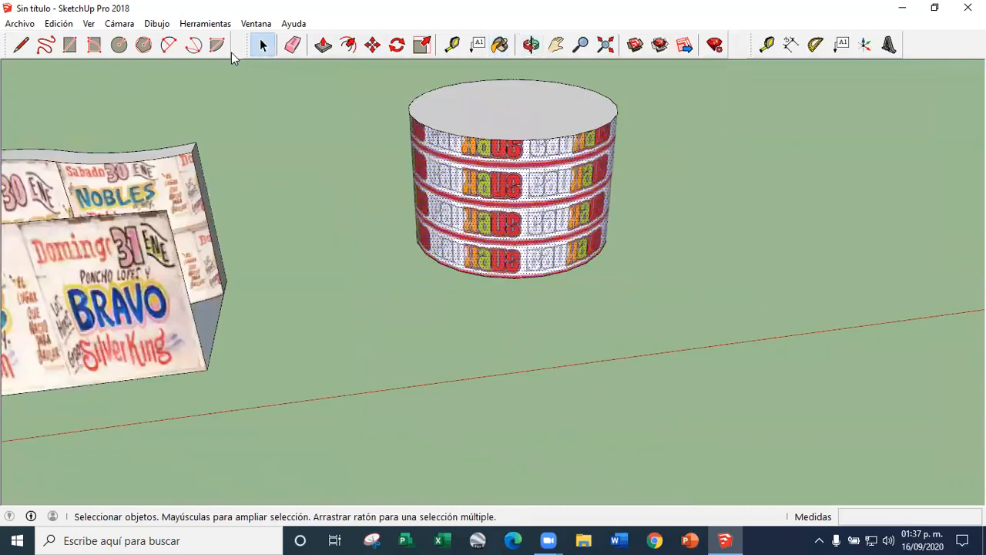
pyautogui.click(417, 241)
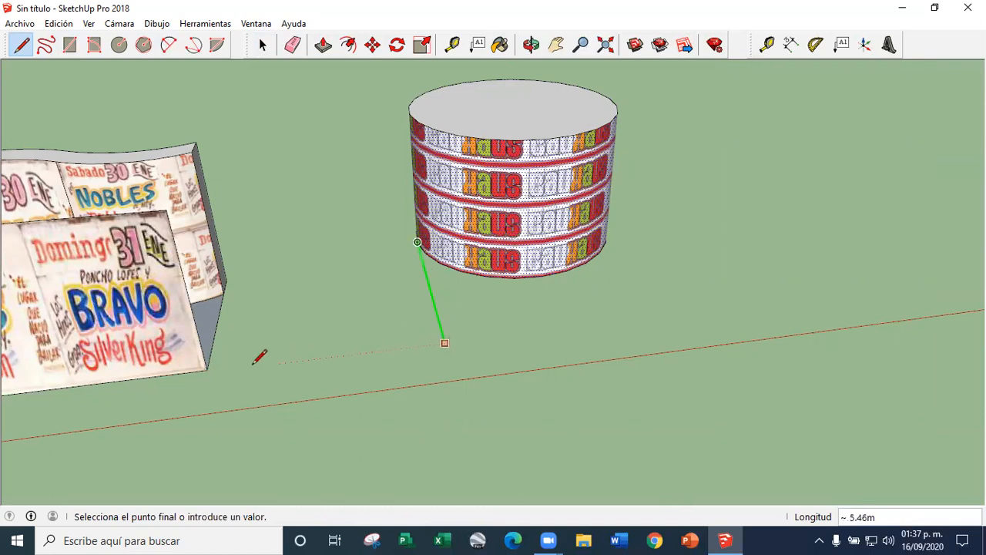
pyautogui.moveTo(636, 305); pyautogui.dragTo(466, 378, button='middle')
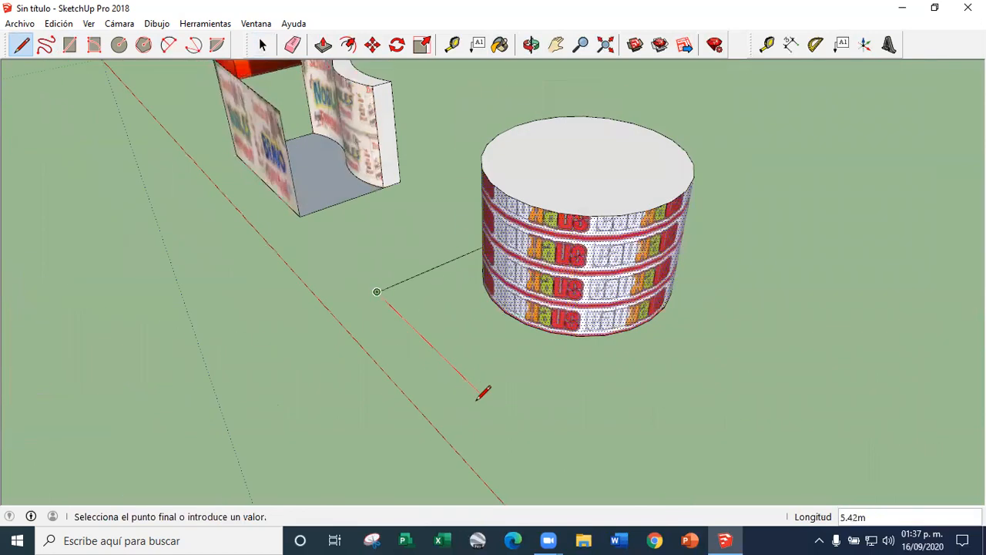
pyautogui.click(651, 319)
# Draw a vertical rectangular face with lines on the front edge of the ground face, in front of the cylinder
pyautogui.moveTo(539, 378); pyautogui.dragTo(399, 257, button='middle')
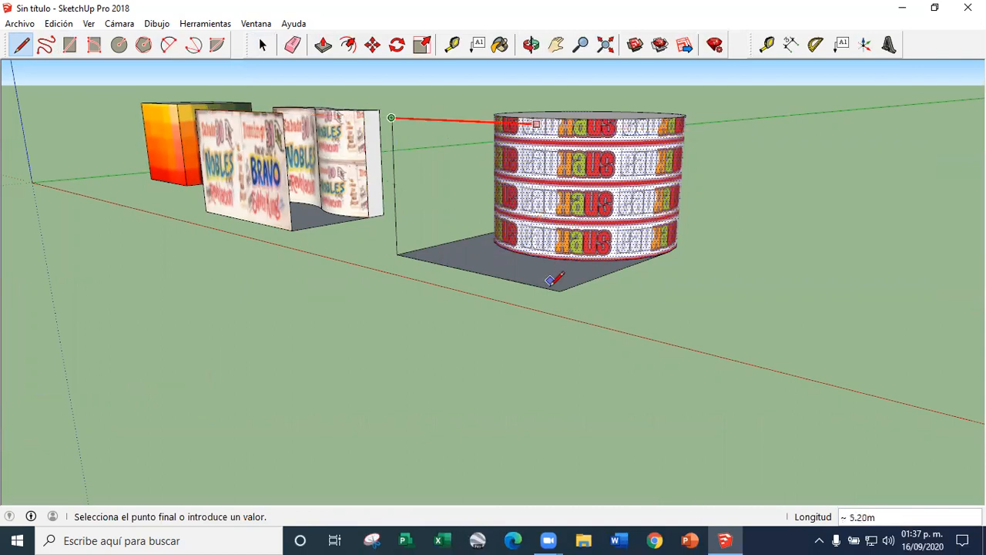
pyautogui.click(559, 290)
pyautogui.moveTo(451, 286); pyautogui.dragTo(637, 154, button='middle')
pyautogui.scroll(3, 636, 154)
pyautogui.scroll(-3, 393, 111)
pyautogui.moveTo(493, 220)
pyautogui.mouseDown(button='middle')
pyautogui.moveTo(454, 127)
pyautogui.moveTo(506, 218)
pyautogui.mouseUp(button='middle')
pyautogui.click(261, 44)
# Paint the vertical face in front of the cylinder with the Bauhaus material
pyautogui.scroll(3, 507, 218)
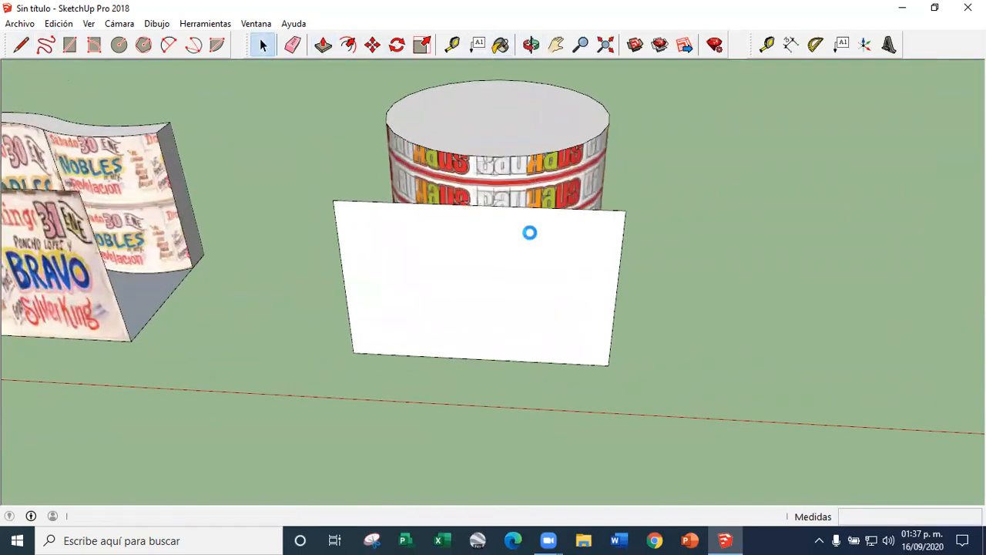
pyautogui.click(423, 291)
pyautogui.scroll(-3, 423, 290)
pyautogui.moveTo(431, 286); pyautogui.dragTo(454, 146, button='middle')
pyautogui.scroll(3, 455, 147)
# Reposition the Bauhaus texture on the vertical face, fitting one image width between its two lower corners
pyautogui.click(262, 45)
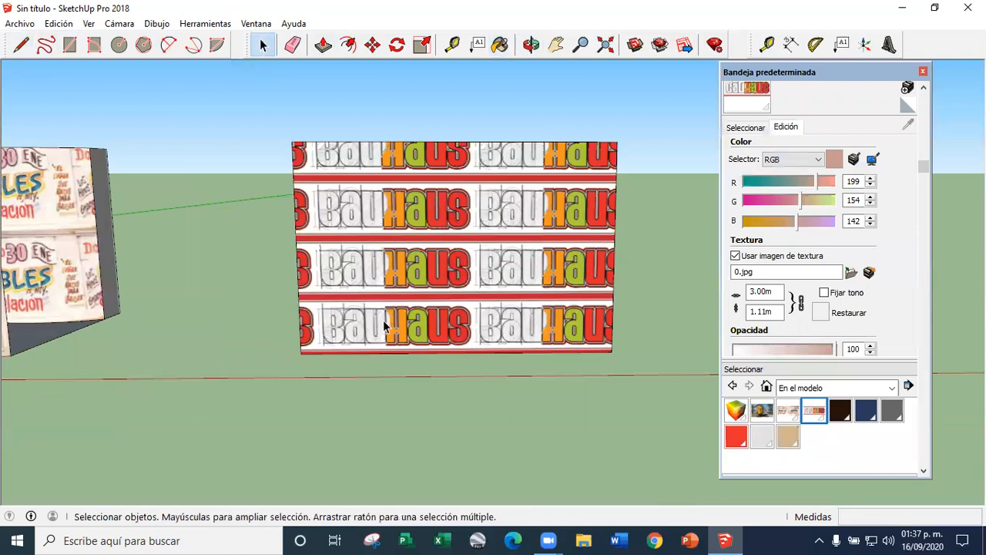
pyautogui.scroll(2, 384, 325)
pyautogui.rightClick(383, 95)
pyautogui.moveTo(462, 288)
pyautogui.click(574, 289)
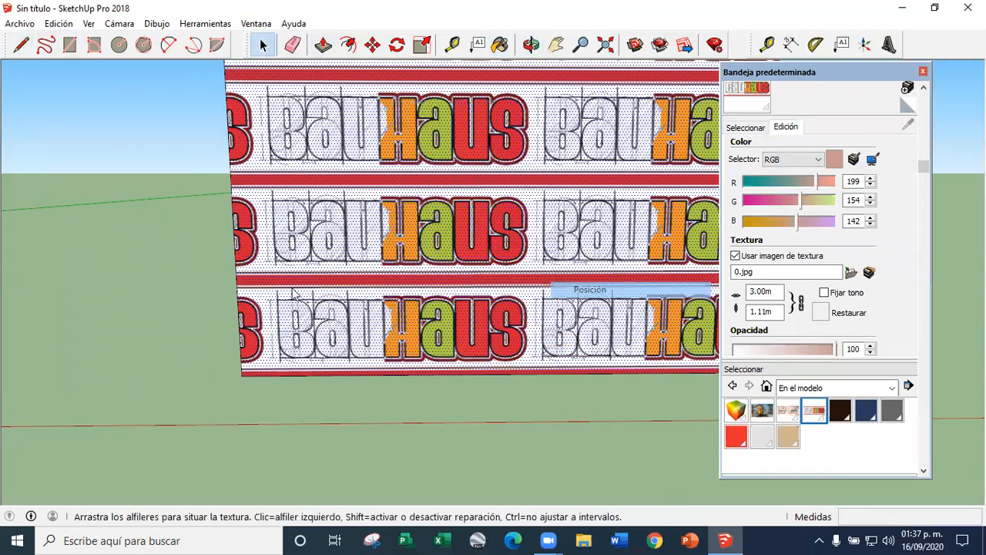
pyautogui.scroll(3, 317, 340)
pyautogui.moveTo(220, 354); pyautogui.dragTo(166, 356)
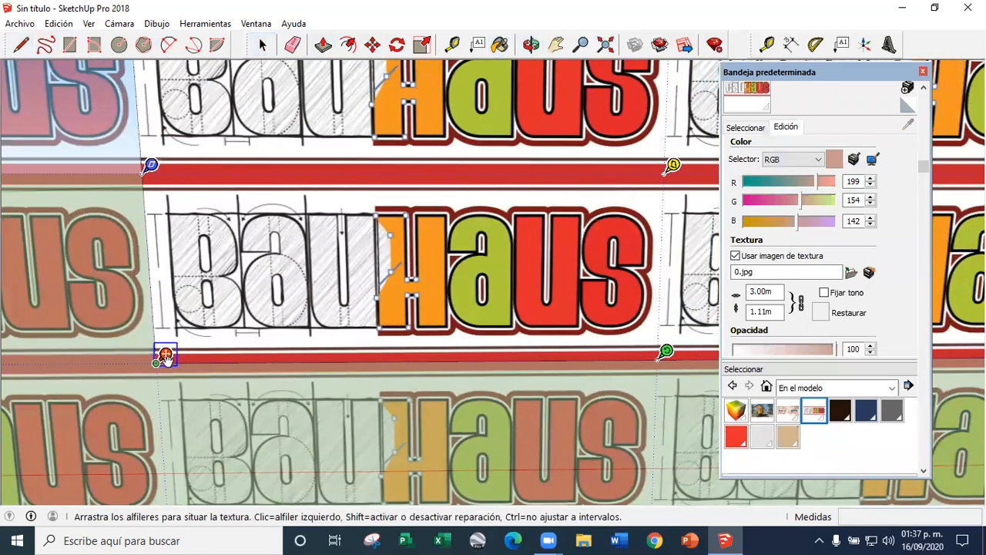
pyautogui.scroll(-5, 354, 359)
pyautogui.moveTo(416, 332); pyautogui.dragTo(594, 332)
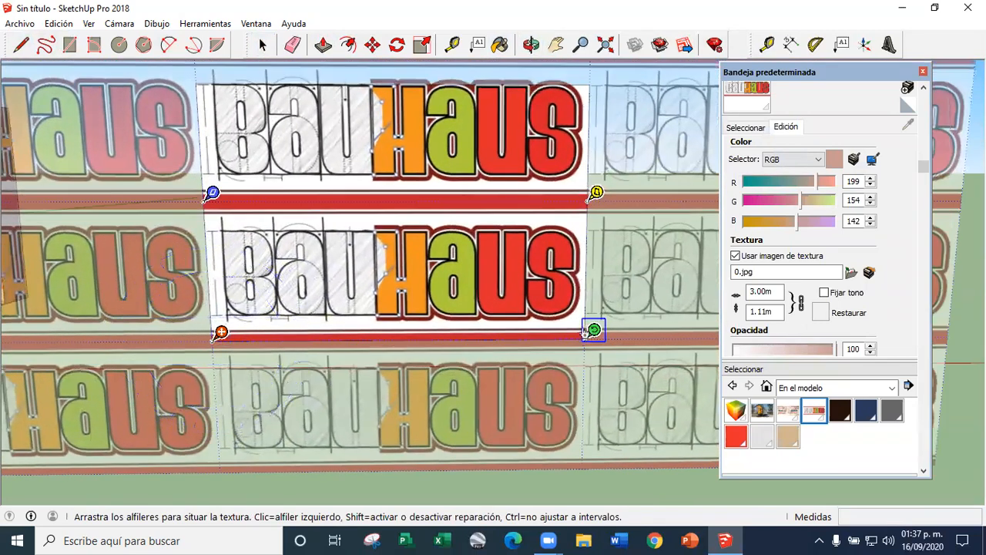
pyautogui.scroll(-2, 343, 305)
pyautogui.click(455, 399)
# Set the vertical face's Bauhaus texture to projected (Proyectada)
pyautogui.moveTo(395, 290); pyautogui.dragTo(332, 383, button='middle')
pyautogui.scroll(3, 347, 296)
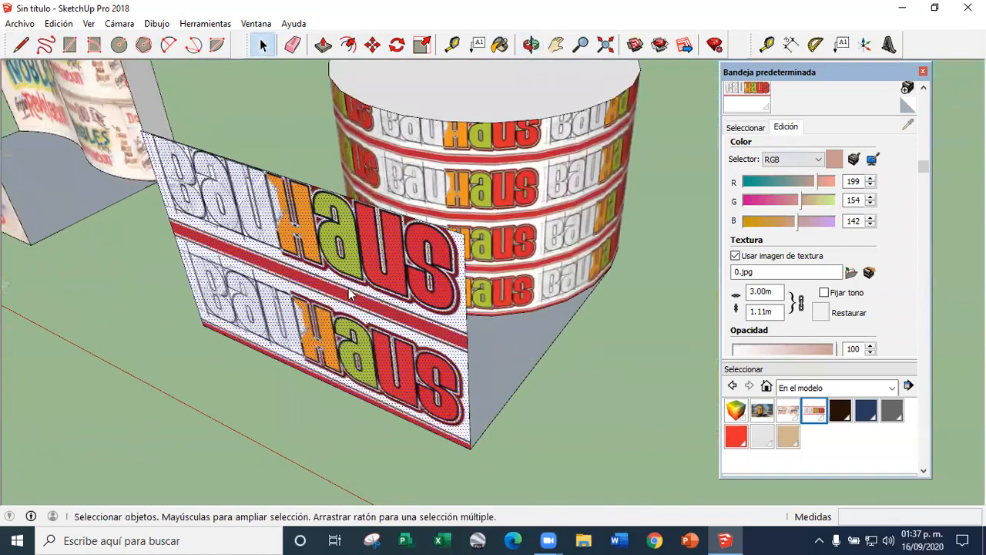
pyautogui.rightClick(349, 293)
pyautogui.moveTo(396, 478)
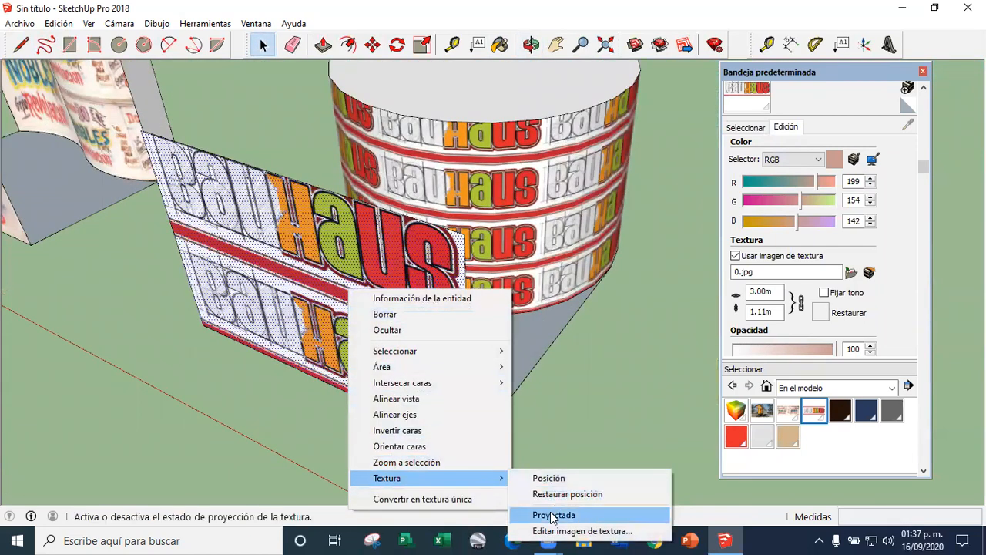
pyautogui.click(553, 515)
# Sample the projected Bauhaus texture from the vertical face and paint the cylinder's curved side with it
pyautogui.click(745, 127)
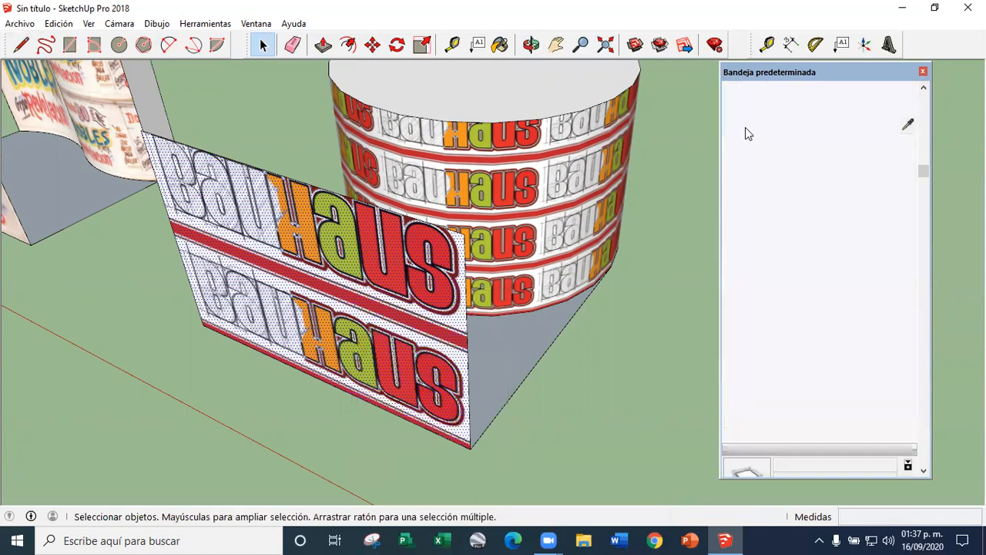
pyautogui.click(909, 125)
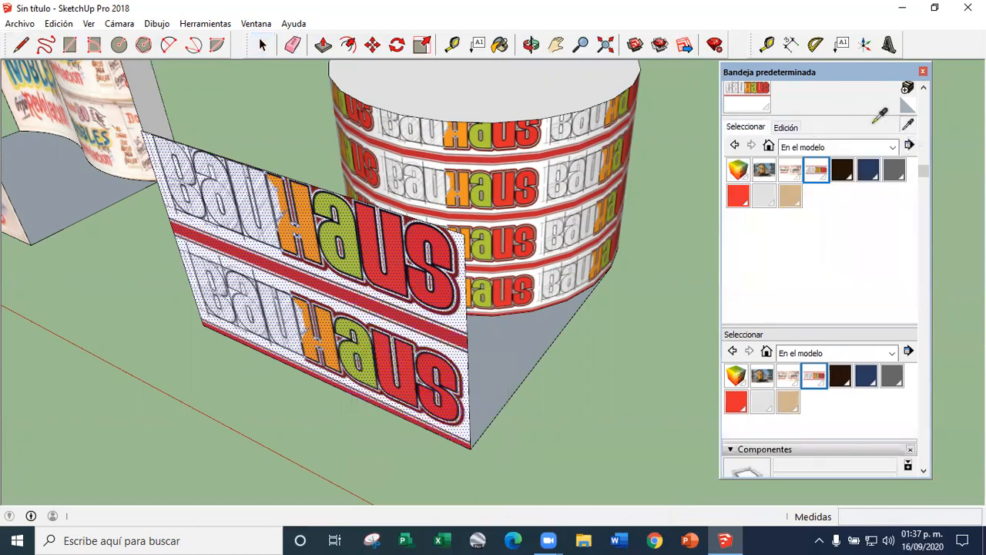
pyautogui.click(460, 148)
pyautogui.scroll(-4, 403, 252)
pyautogui.moveTo(333, 266); pyautogui.dragTo(469, 198, button='middle')
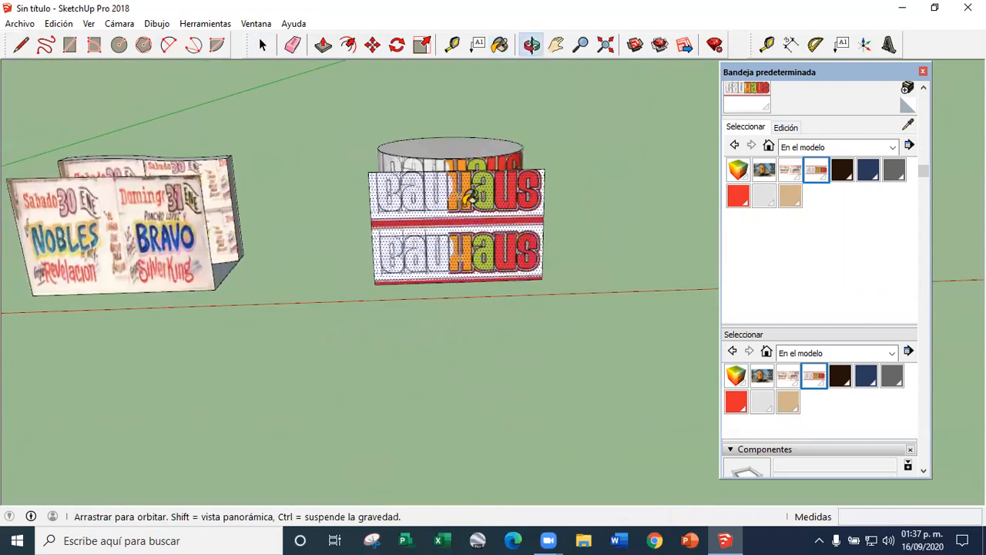
pyautogui.scroll(-1, 470, 198)
pyautogui.scroll(5, 357, 143)
# Erase the vertical Bauhaus face and its leftover edges in front of the cylinder and inspect the projected texture
pyautogui.moveTo(357, 143); pyautogui.dragTo(244, 56, button='middle')
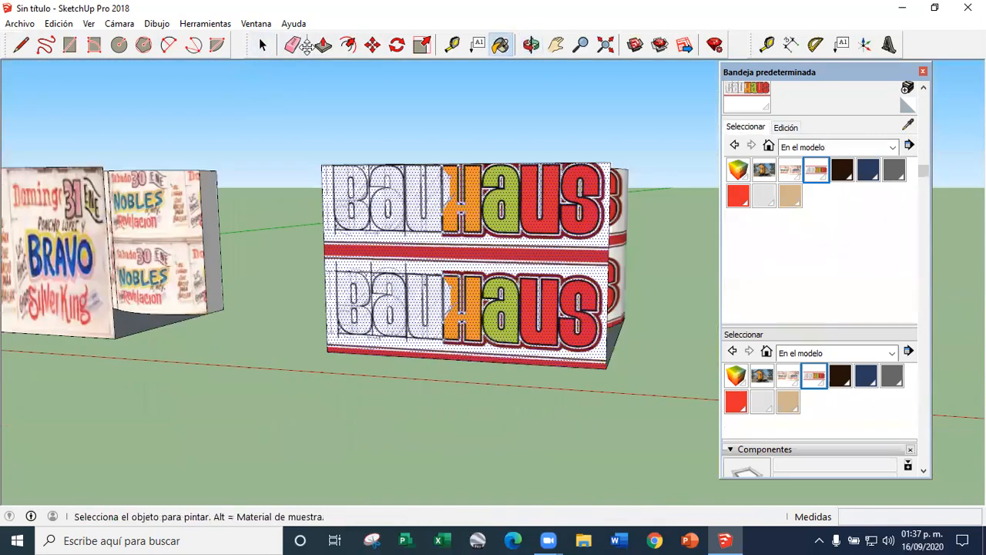
pyautogui.moveTo(307, 47); pyautogui.dragTo(301, 47)
pyautogui.click(289, 45)
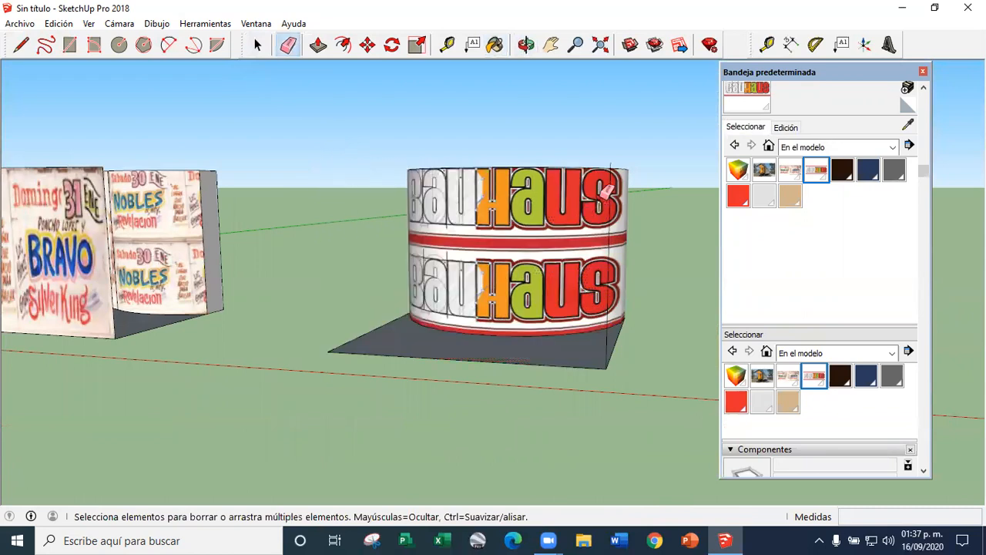
pyautogui.moveTo(638, 196); pyautogui.dragTo(673, 194, button='middle')
pyautogui.click(691, 229)
pyautogui.scroll(4, 436, 249)
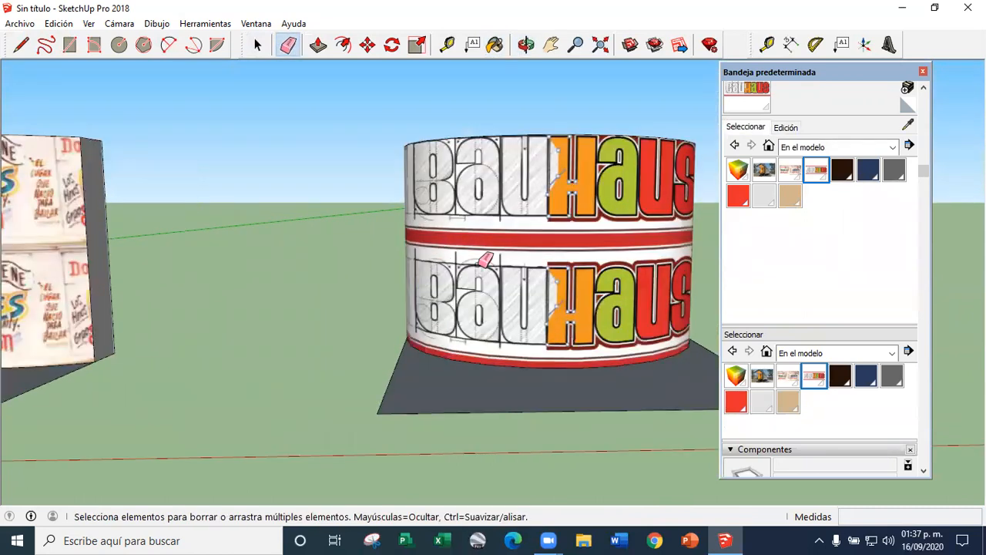
# Push the cylinder's top face down about 1.59 m and inspect the projected Bauhaus texture on the shortened cylinder
pyautogui.scroll(-4, 331, 213)
pyautogui.moveTo(330, 214); pyautogui.dragTo(372, 248, button='middle')
pyautogui.click(324, 46)
pyautogui.scroll(4, 347, 189)
pyautogui.moveTo(379, 193); pyautogui.dragTo(378, 278)
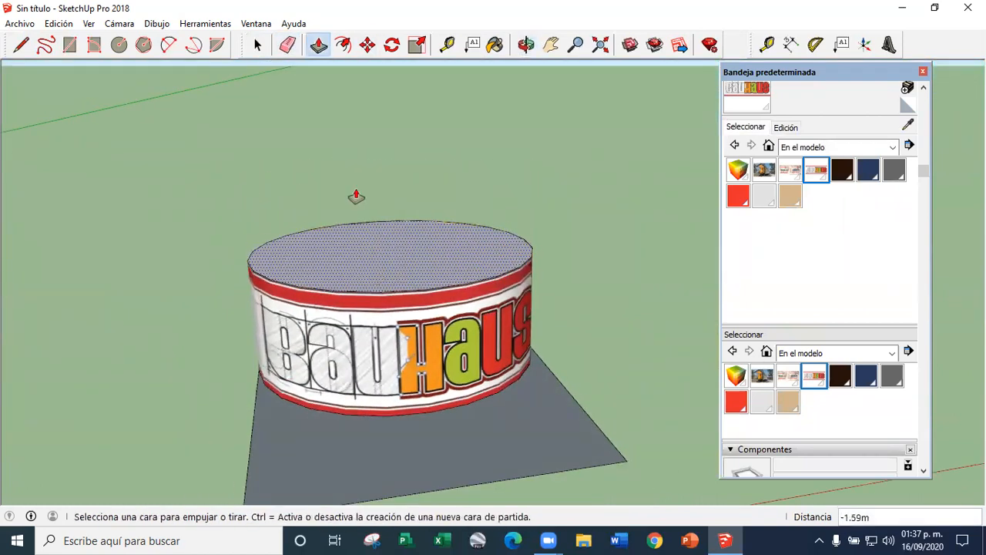
pyautogui.click(259, 47)
pyautogui.scroll(-3, 532, 269)
pyautogui.moveTo(547, 292); pyautogui.dragTo(481, 268, button='middle')
pyautogui.scroll(-3, 484, 264)
pyautogui.scroll(5, 485, 266)
pyautogui.scroll(-5, 536, 290)
pyautogui.scroll(3, 506, 300)
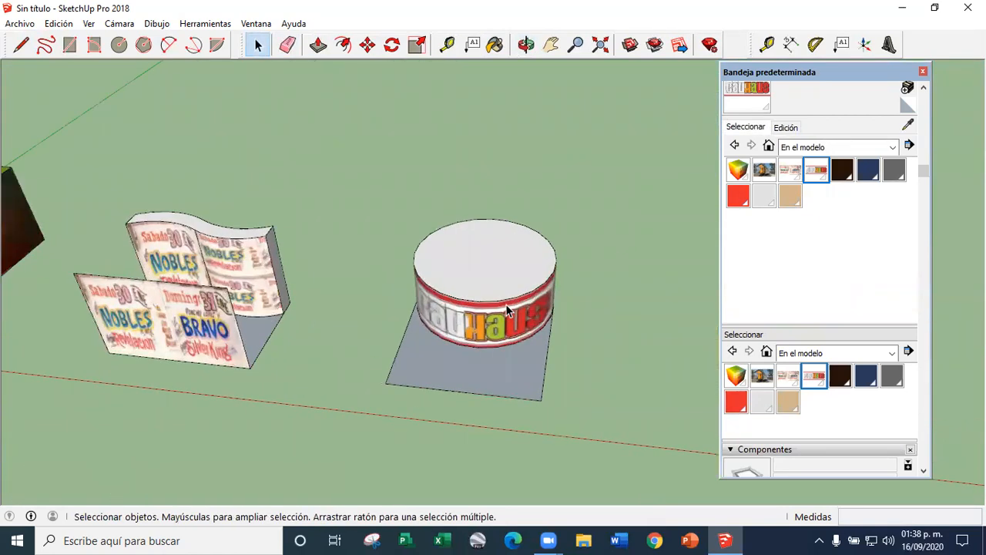
# Undo the cylinder's height change, the erasing of the vertical Bauhaus face and the projected painting of the cylinder
pyautogui.hotkey('ctrl', 'z')
pyautogui.hotkey('ctrl', 'z')
pyautogui.hotkey('ctrl', 'z')
pyautogui.scroll(-4, 376, 284)
pyautogui.scroll(6, 423, 287)
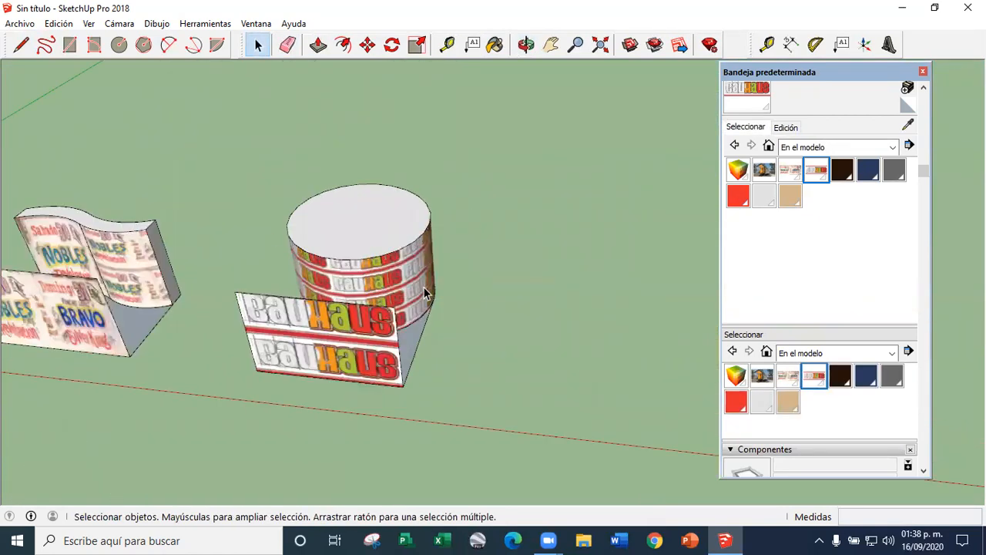
# Erase the rectangular base plane around the cylinder
pyautogui.scroll(-2, 386, 279)
pyautogui.moveTo(372, 278); pyautogui.dragTo(173, 297, button='middle')
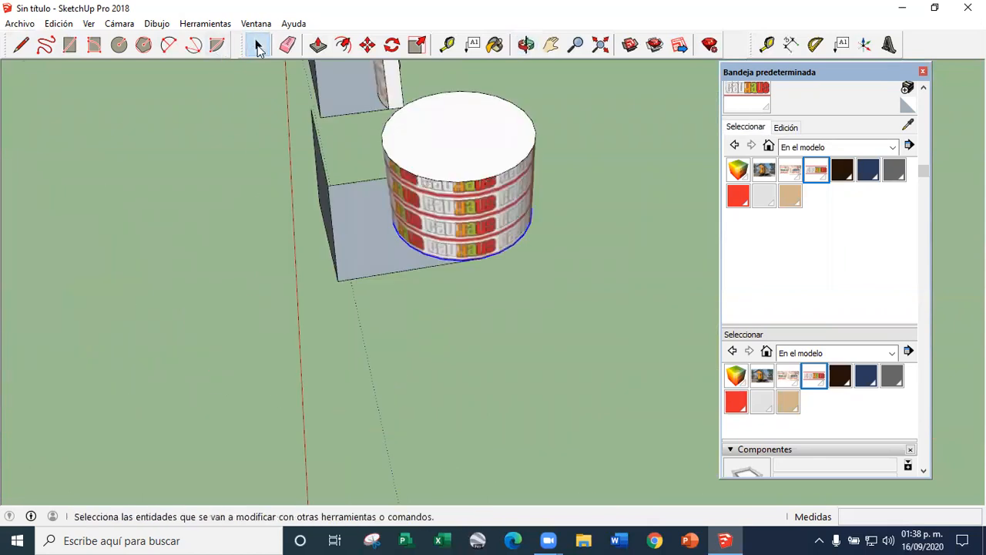
pyautogui.click(288, 44)
pyautogui.moveTo(271, 50); pyautogui.dragTo(235, 44)
pyautogui.click(250, 44)
# Select the whole Bauhaus cylinder and place a copy of it behind the original
pyautogui.moveTo(248, 123); pyautogui.dragTo(406, 310, button='middle')
pyautogui.click(360, 44)
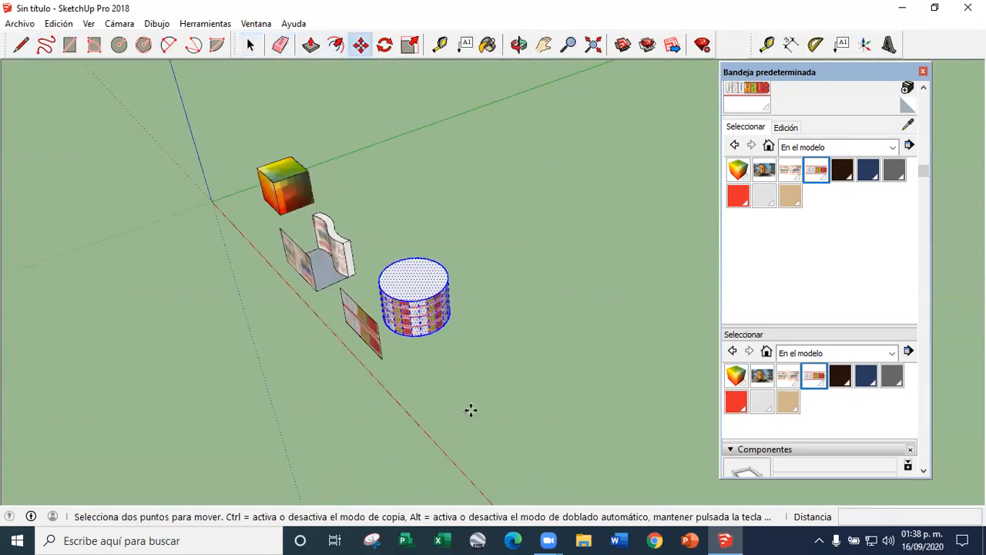
pyautogui.click(469, 409)
pyautogui.press('ctrl')
pyautogui.moveTo(428, 409); pyautogui.dragTo(559, 286, button='middle')
pyautogui.scroll(6, 514, 272)
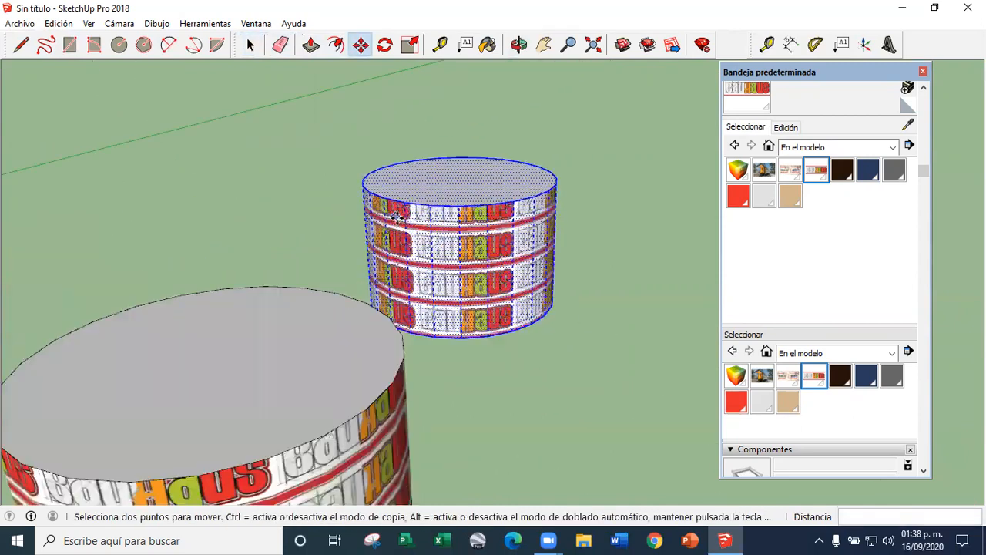
# Group the copied cylinder and tilt it 30 degrees sideways
pyautogui.rightClick(413, 224)
pyautogui.click(487, 356)
pyautogui.moveTo(423, 291); pyautogui.dragTo(526, 290, button='middle')
pyautogui.scroll(-4, 526, 291)
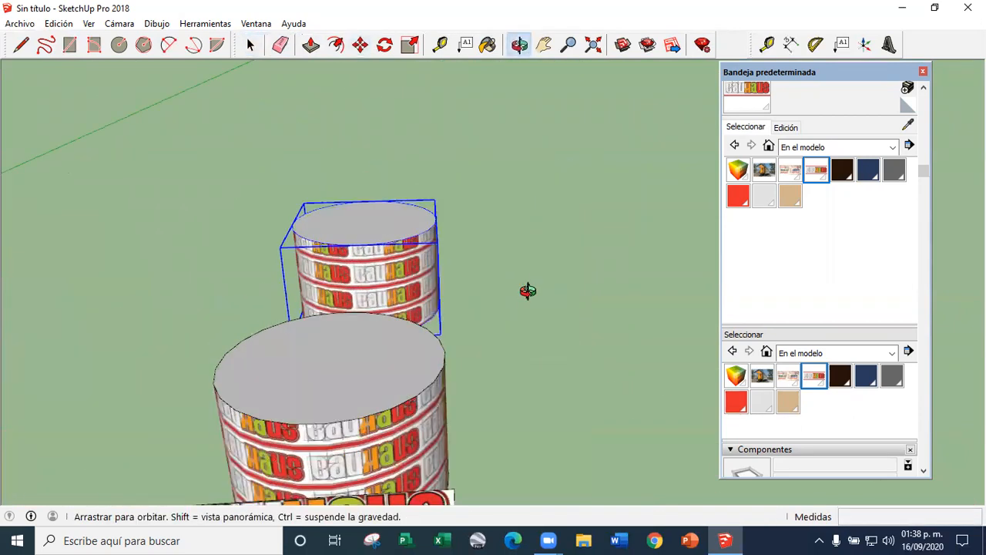
pyautogui.click(375, 255)
pyautogui.click(420, 268)
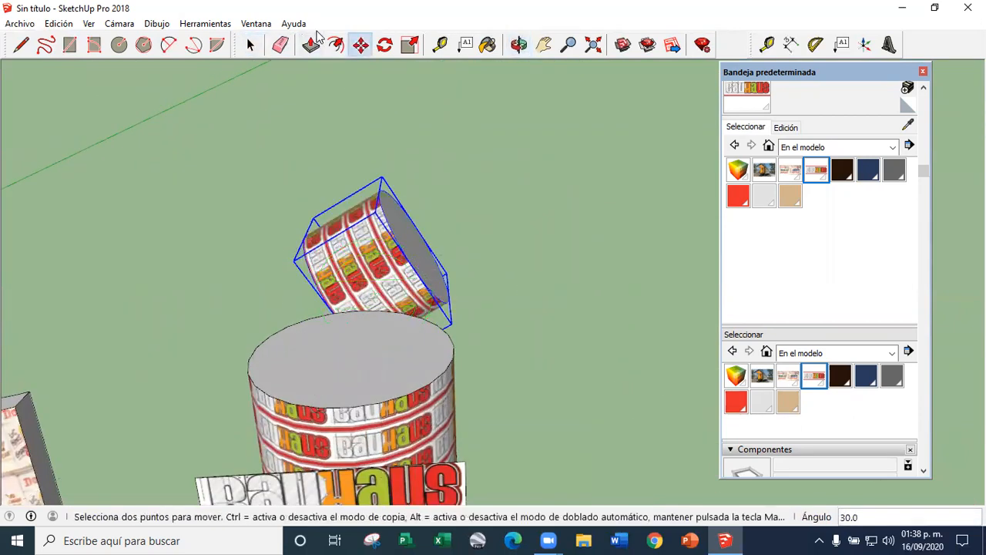
pyautogui.click(311, 45)
pyautogui.scroll(-2, 332, 159)
pyautogui.scroll(2, 348, 218)
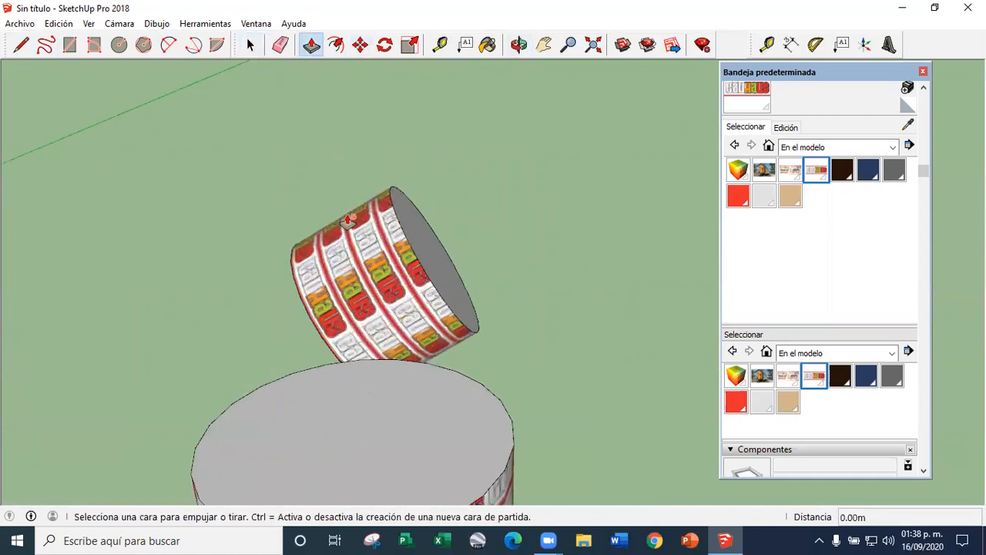
pyautogui.scroll(-2, 393, 286)
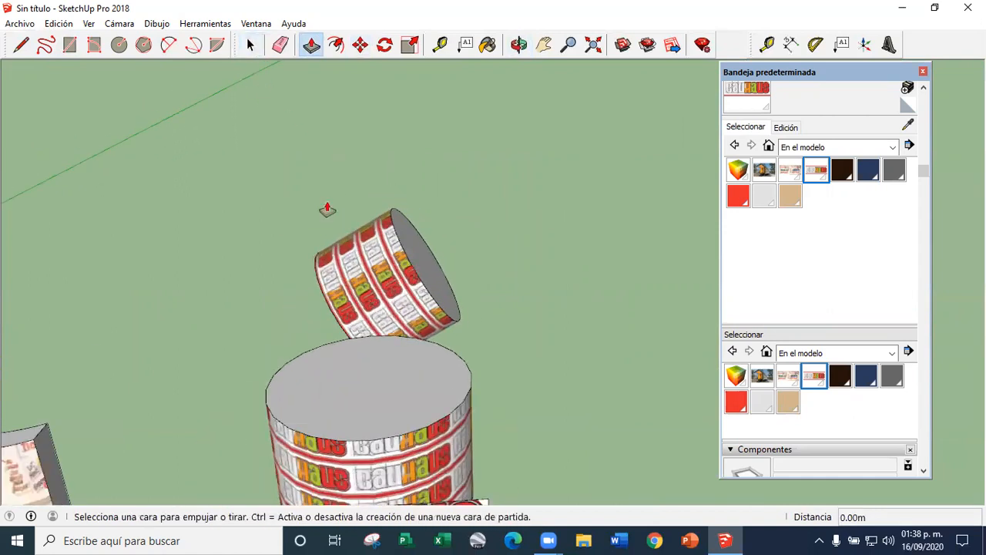
# Explode the tilted cylinder's group and extrude its raised end face about 12.90 m into a long tube
pyautogui.click(249, 45)
pyautogui.scroll(-2, 362, 192)
pyautogui.rightClick(395, 264)
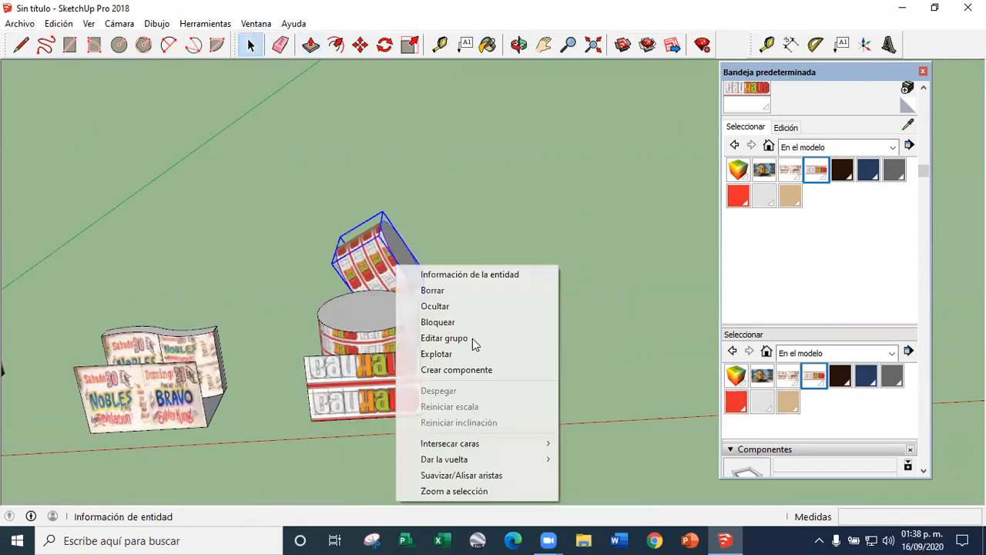
pyautogui.click(466, 356)
pyautogui.click(310, 45)
pyautogui.moveTo(401, 247); pyautogui.dragTo(568, 211)
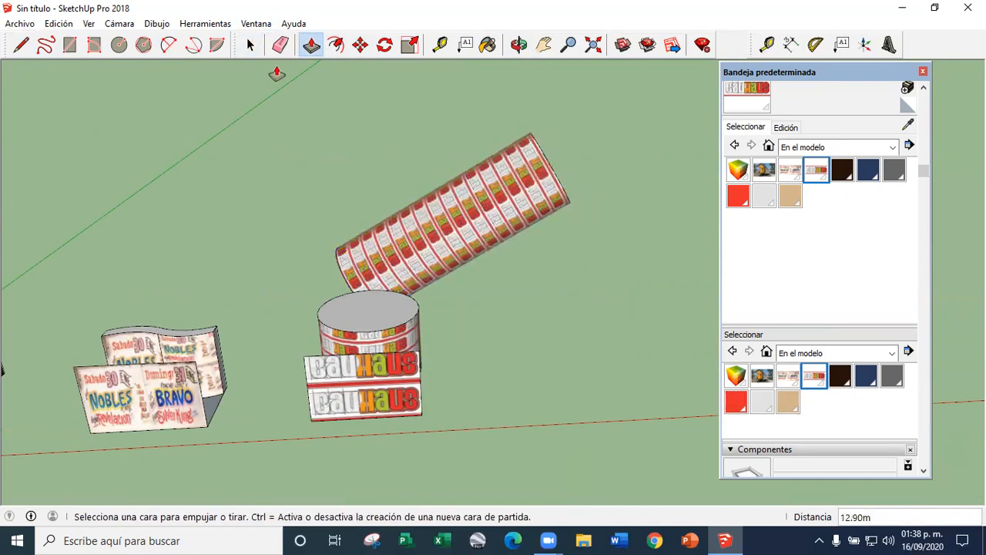
# Paint the long tilted cylinder in turn with the Bauhaus, house photo, coloured cube and poster materials of the model
pyautogui.click(251, 48)
pyautogui.moveTo(470, 347); pyautogui.dragTo(481, 262, button='middle')
pyautogui.scroll(5, 475, 285)
pyautogui.scroll(1, 475, 287)
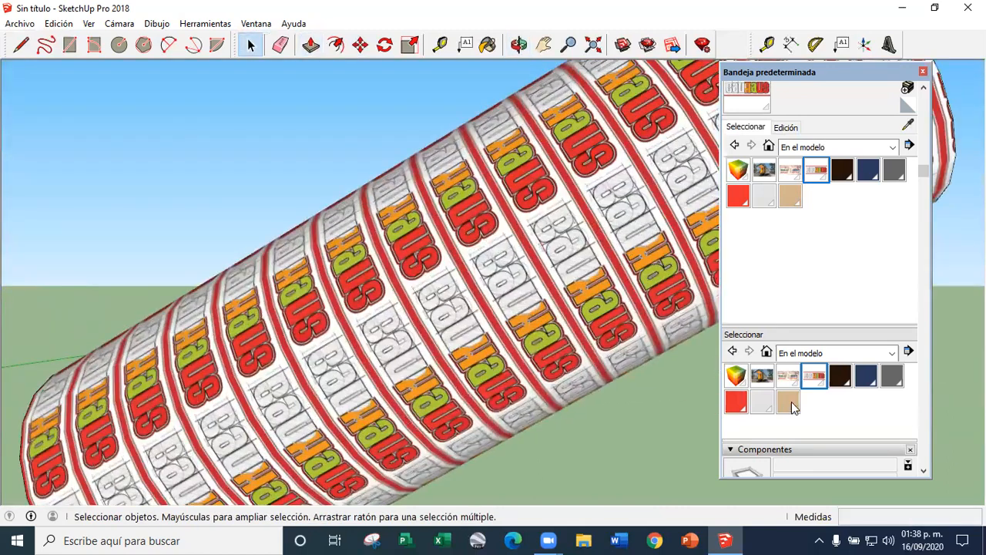
pyautogui.click(805, 378)
pyautogui.click(611, 325)
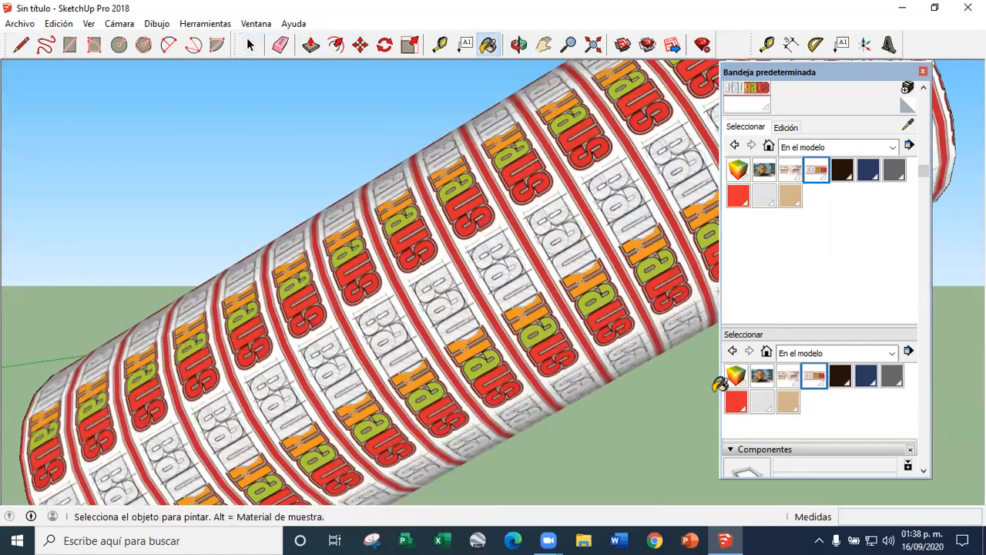
pyautogui.click(761, 378)
pyautogui.click(576, 316)
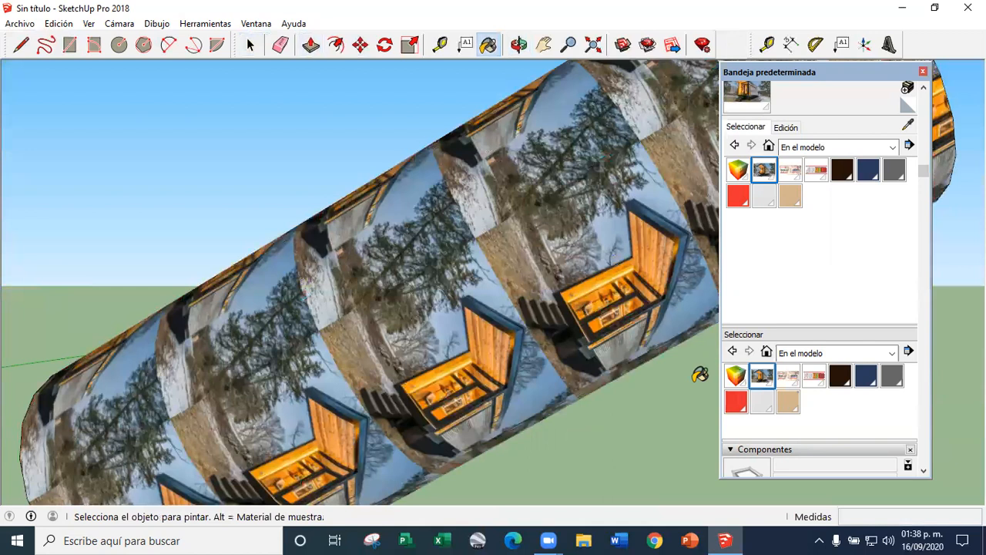
pyautogui.click(737, 377)
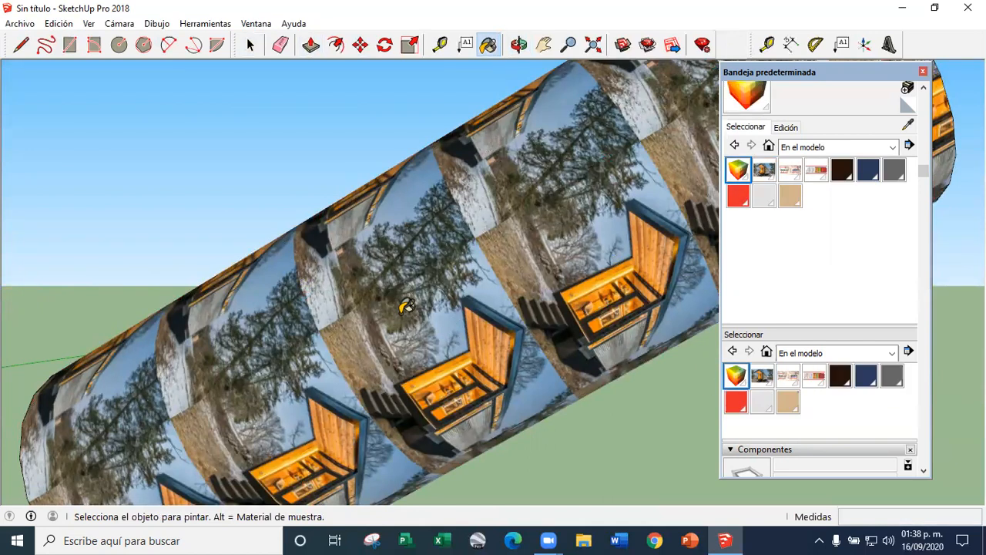
pyautogui.click(524, 343)
pyautogui.click(785, 383)
pyautogui.click(553, 332)
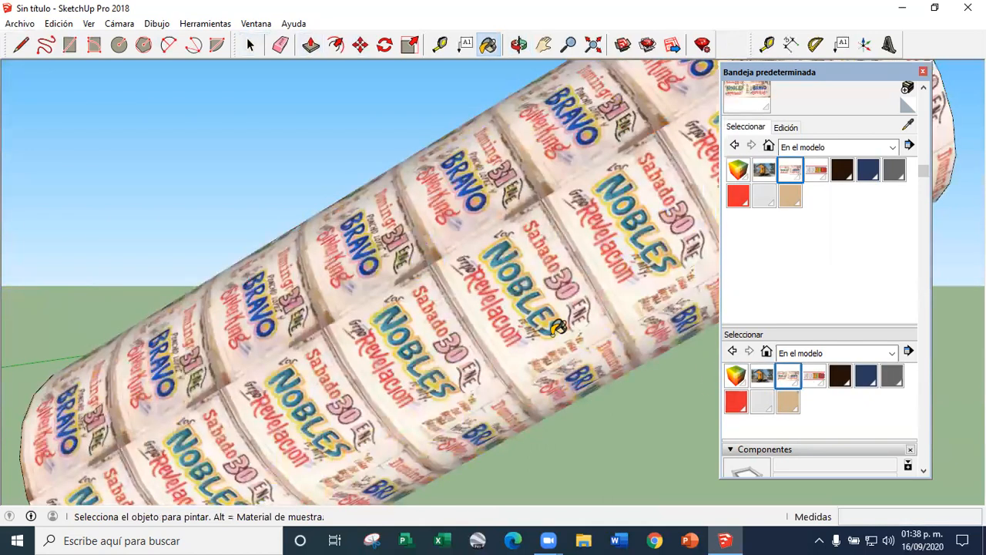
# Examine how the poster texture wraps around the tilted cylinder compared with the other objects
pyautogui.click(252, 47)
pyautogui.scroll(-6, 501, 251)
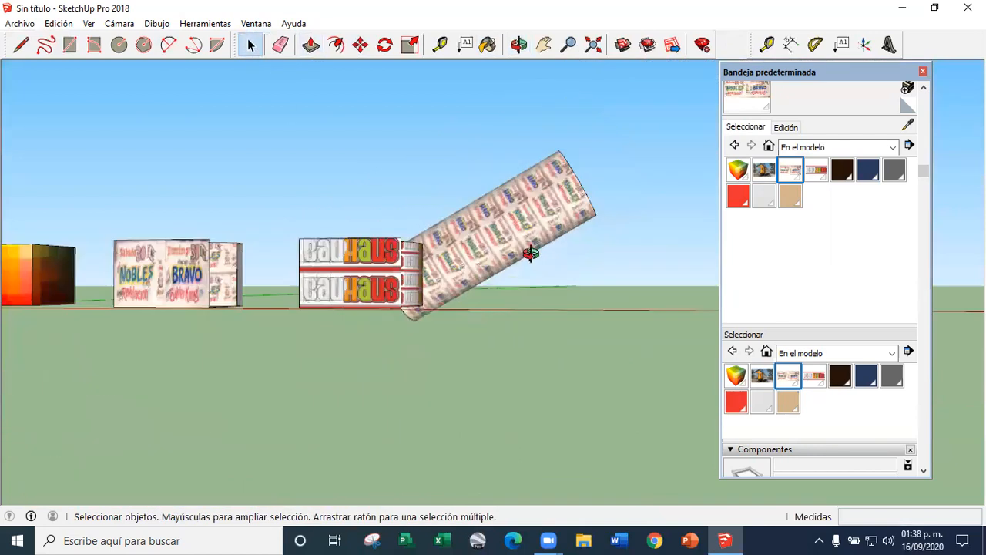
pyautogui.moveTo(529, 254); pyautogui.dragTo(388, 309, button='middle')
pyautogui.scroll(4, 388, 310)
pyautogui.moveTo(440, 347); pyautogui.dragTo(452, 297, button='middle')
pyautogui.scroll(-4, 576, 173)
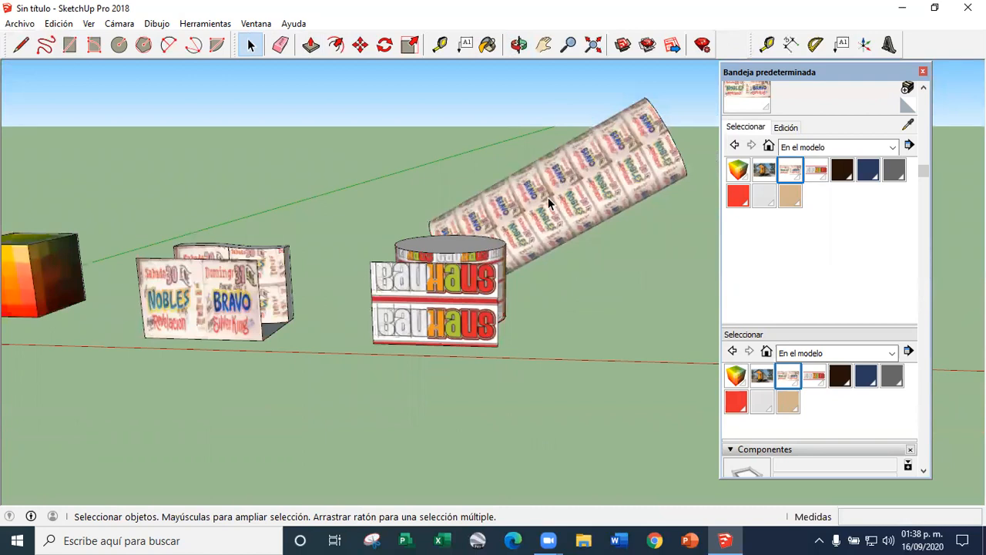
pyautogui.scroll(-3, 397, 291)
pyautogui.scroll(3, 396, 292)
# Turn the vertical Bauhaus face's texture projection (Proyectada) off and on again
pyautogui.click(397, 291)
pyautogui.scroll(-1, 397, 291)
pyautogui.scroll(2, 397, 291)
pyautogui.rightClick(368, 302)
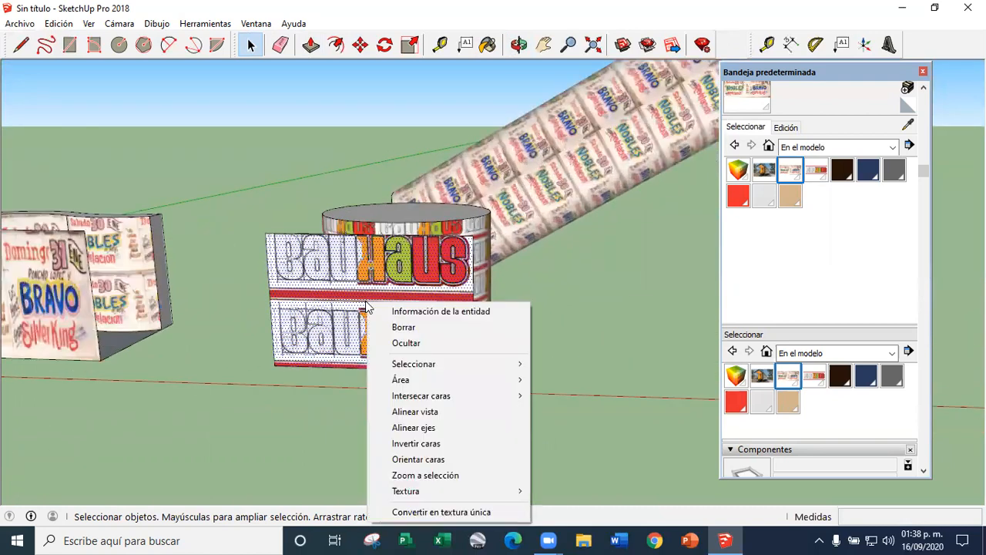
pyautogui.moveTo(468, 493)
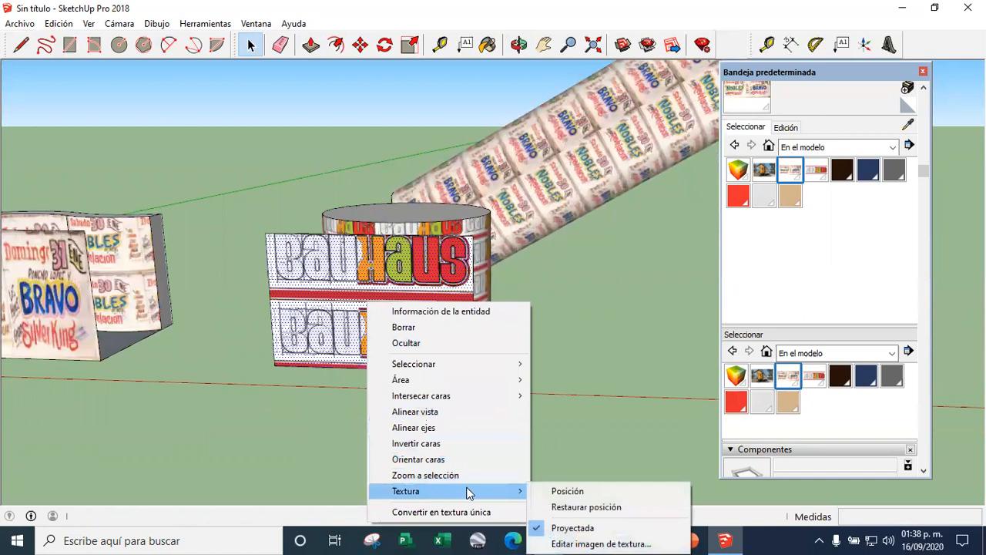
pyautogui.click(557, 528)
pyautogui.rightClick(423, 356)
pyautogui.moveTo(489, 323)
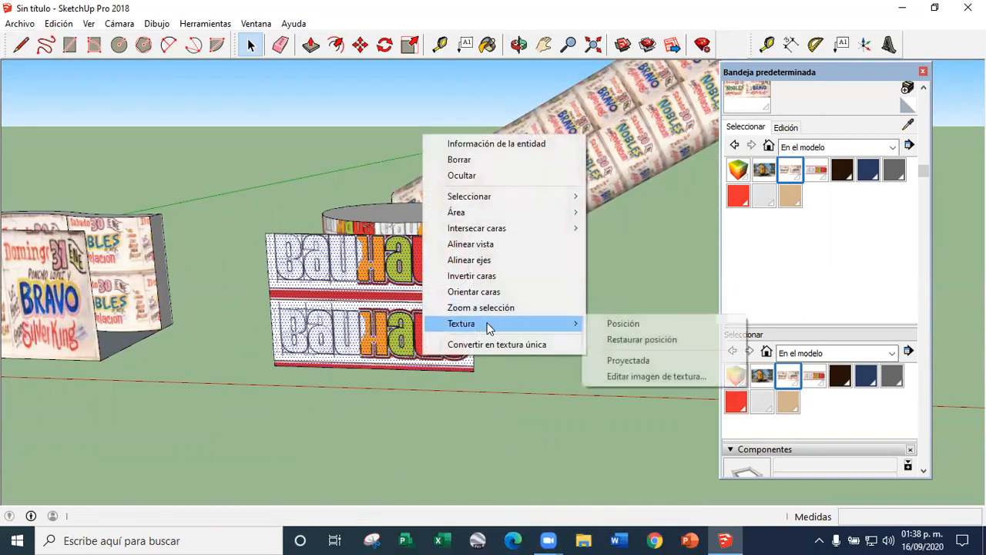
pyautogui.click(626, 359)
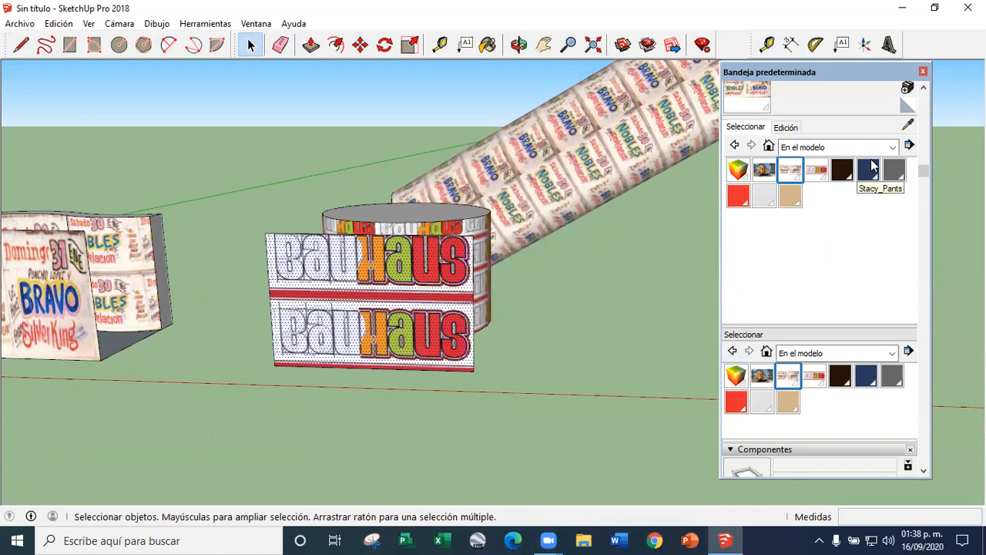
# Sample the projected Bauhaus texture from the vertical face and paint the long tilted cylinder with it
pyautogui.click(907, 125)
pyautogui.click(524, 197)
pyautogui.scroll(-4, 415, 358)
# Examine the projected Bauhaus texture on the tilted cylinder from several angles, comparing it with the vertical face
pyautogui.moveTo(416, 354); pyautogui.dragTo(493, 259, button='middle')
pyautogui.scroll(7, 549, 219)
pyautogui.moveTo(559, 247); pyautogui.dragTo(415, 350, button='middle')
pyautogui.scroll(-3, 509, 260)
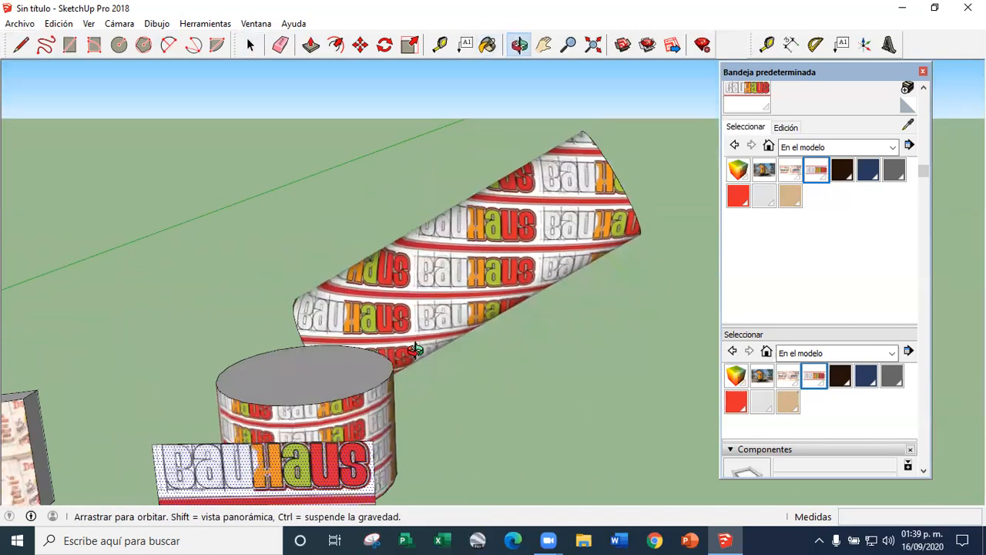
pyautogui.scroll(-3, 480, 280)
pyautogui.moveTo(480, 280); pyautogui.dragTo(514, 379, button='middle')
pyautogui.scroll(4, 361, 304)
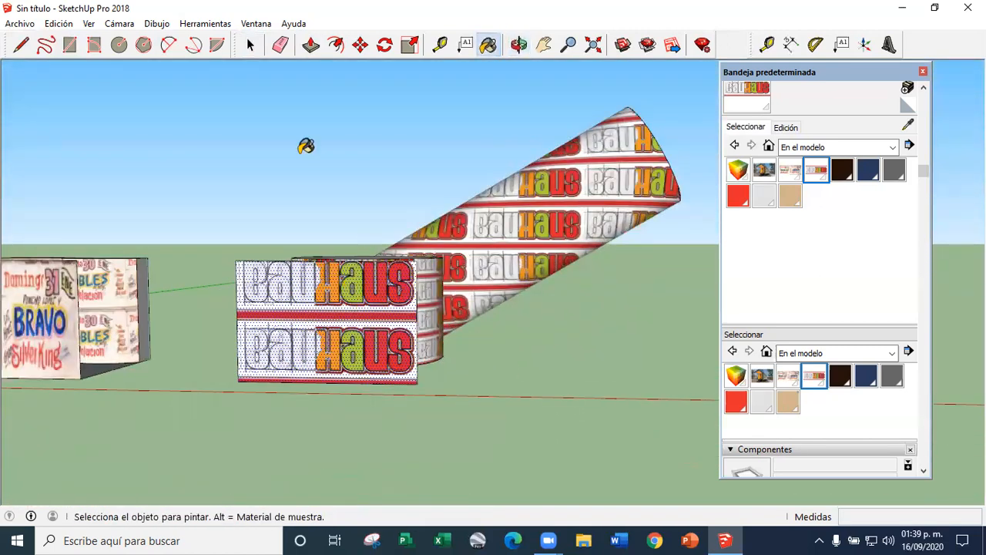
pyautogui.scroll(-3, 357, 379)
pyautogui.scroll(1, 295, 346)
pyautogui.scroll(3, 178, 348)
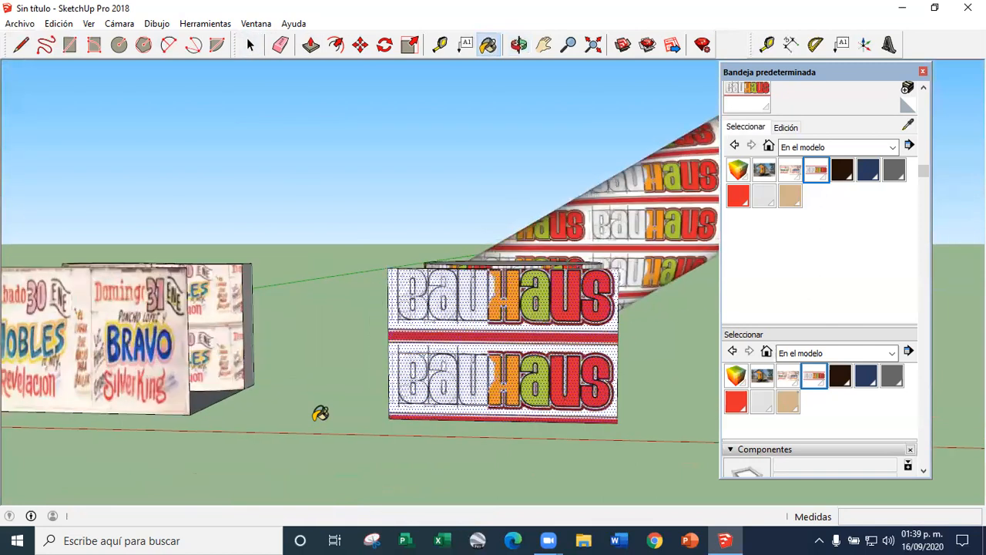
pyautogui.moveTo(320, 414); pyautogui.dragTo(318, 436, button='middle')
pyautogui.scroll(-3, 113, 355)
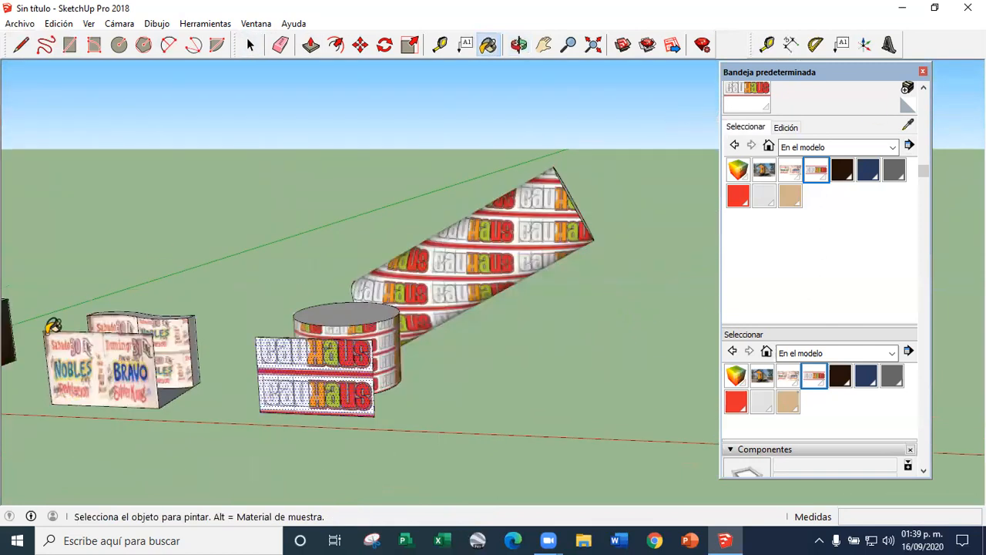
# Turn the flat poster face's texture projection (Proyectada) off and on again
pyautogui.click(248, 51)
pyautogui.scroll(3, 103, 363)
pyautogui.click(97, 362)
pyautogui.scroll(-5, 467, 316)
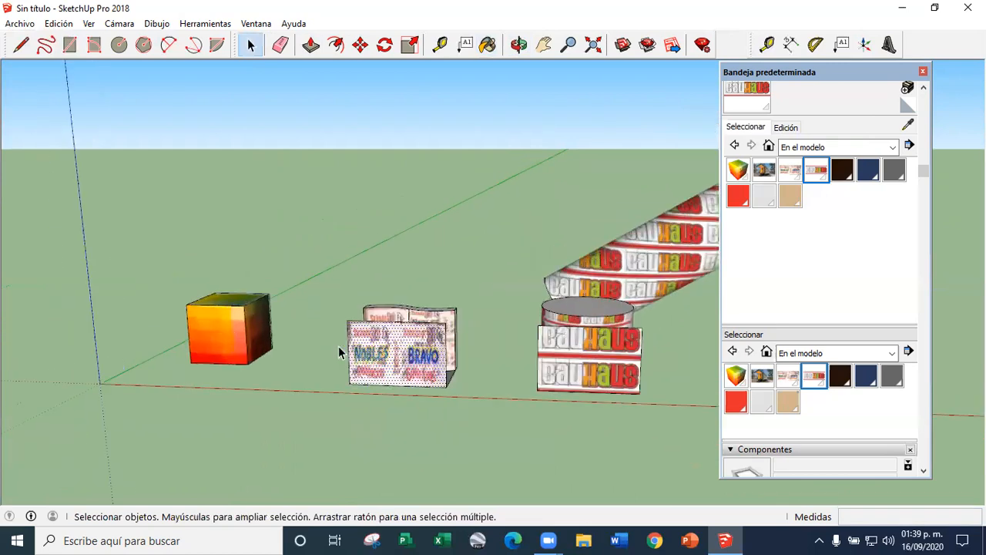
pyautogui.scroll(6, 338, 346)
pyautogui.scroll(-5, 188, 328)
pyautogui.scroll(4, 242, 322)
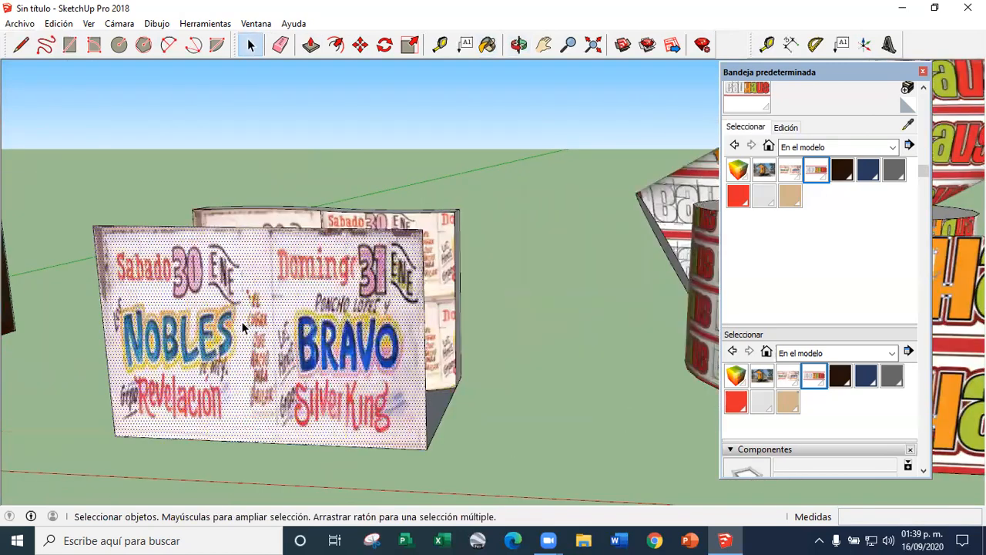
pyautogui.rightClick(241, 322)
pyautogui.moveTo(347, 292)
pyautogui.click(434, 327)
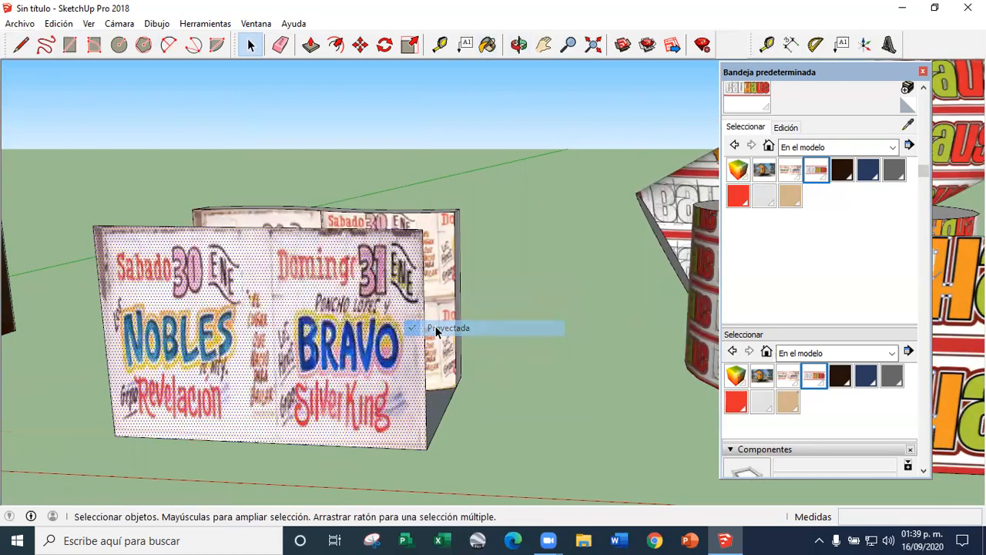
pyautogui.rightClick(381, 313)
pyautogui.moveTo(462, 281)
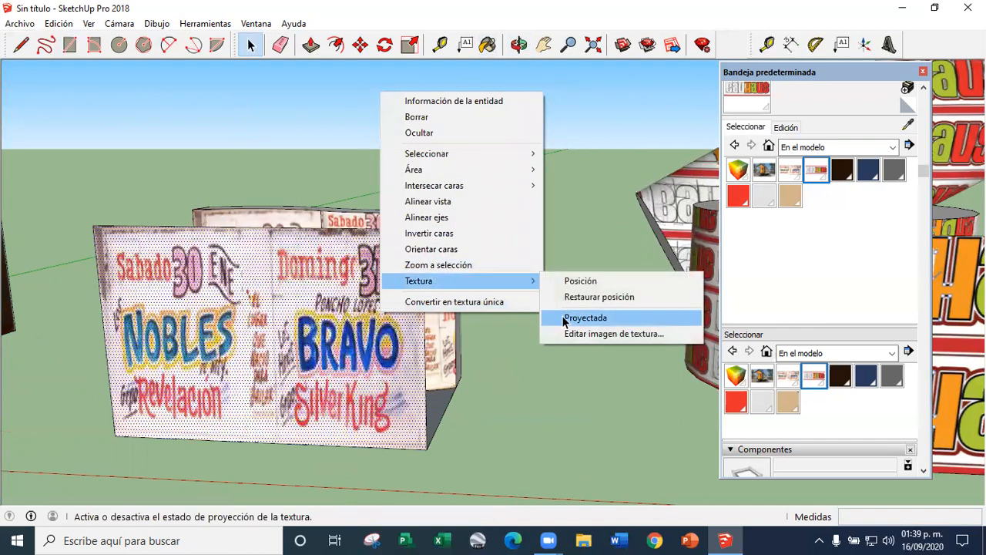
pyautogui.click(570, 318)
# Sample the projected poster texture from the flat face and paint the long tilted cylinder with it
pyautogui.scroll(-1, 137, 387)
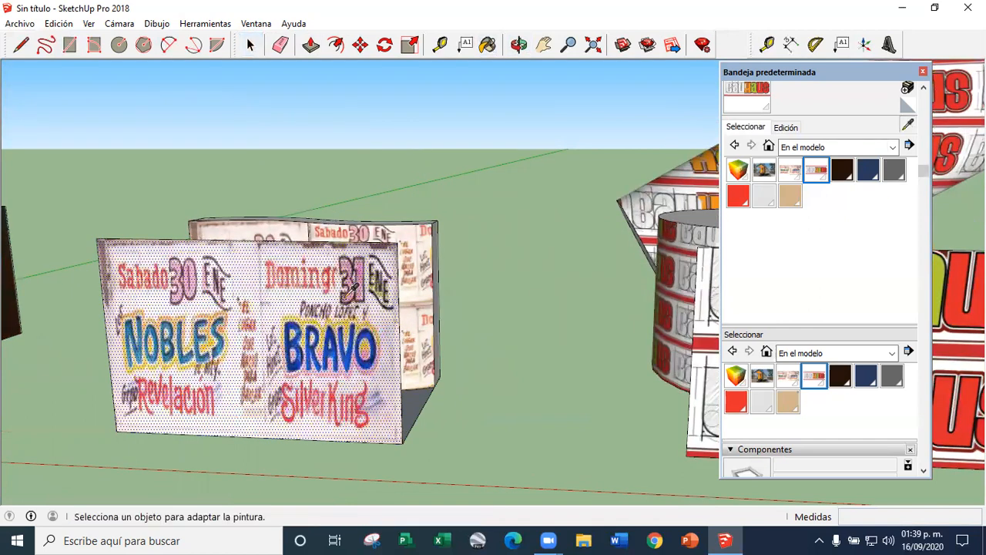
pyautogui.keyDown('alt'); pyautogui.click(351, 289); pyautogui.keyUp('alt')
pyautogui.scroll(-2, 136, 371)
pyautogui.click(644, 239)
pyautogui.scroll(-3, 502, 297)
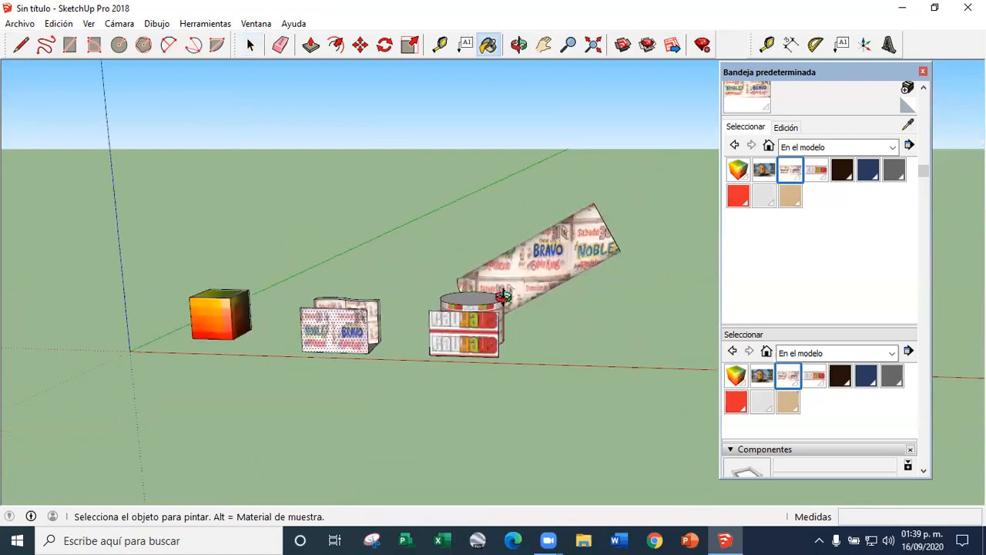
# Examine the projected poster texture around the tilted cylinder from the front, side and end
pyautogui.scroll(3, 502, 297)
pyautogui.moveTo(573, 257); pyautogui.dragTo(345, 328, button='middle')
pyautogui.moveTo(432, 337)
pyautogui.mouseDown(button='middle')
pyautogui.moveTo(146, 341)
pyautogui.moveTo(324, 326)
pyautogui.moveTo(371, 339)
pyautogui.moveTo(347, 346)
pyautogui.moveTo(478, 293)
pyautogui.mouseUp(button='middle')
pyautogui.scroll(-2, 478, 293)
pyautogui.scroll(4, 445, 297)
pyautogui.scroll(-4, 315, 346)
pyautogui.moveTo(315, 346); pyautogui.dragTo(410, 313, button='middle')
pyautogui.scroll(4, 409, 313)
pyautogui.moveTo(283, 315)
pyautogui.mouseDown(button='middle')
pyautogui.moveTo(519, 222)
pyautogui.moveTo(524, 293)
pyautogui.moveTo(285, 405)
pyautogui.moveTo(258, 399)
pyautogui.moveTo(185, 283)
pyautogui.mouseUp(button='middle')
pyautogui.moveTo(355, 300); pyautogui.dragTo(340, 262, button='middle')
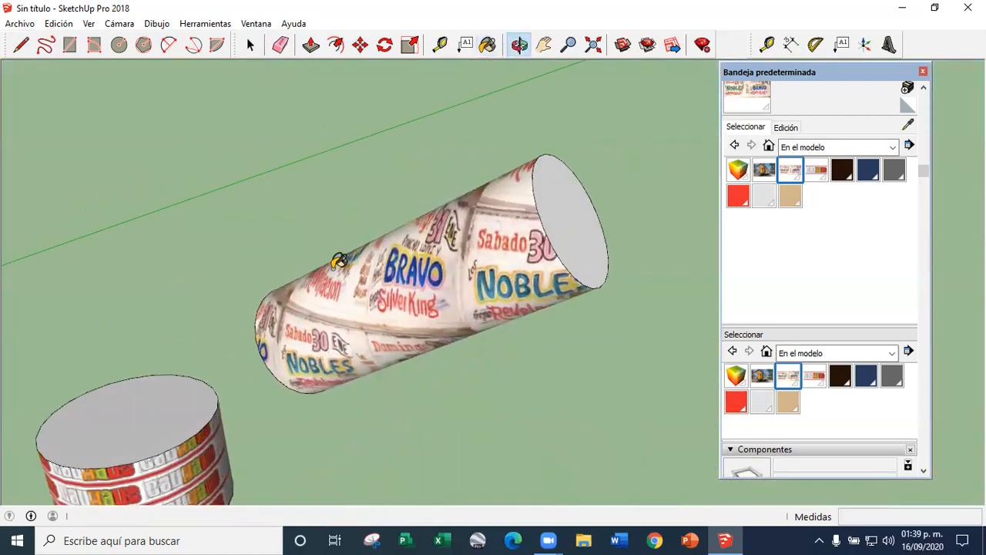
pyautogui.scroll(-6, 578, 277)
pyautogui.scroll(5, 427, 342)
pyautogui.moveTo(533, 327); pyautogui.dragTo(608, 347, button='middle')
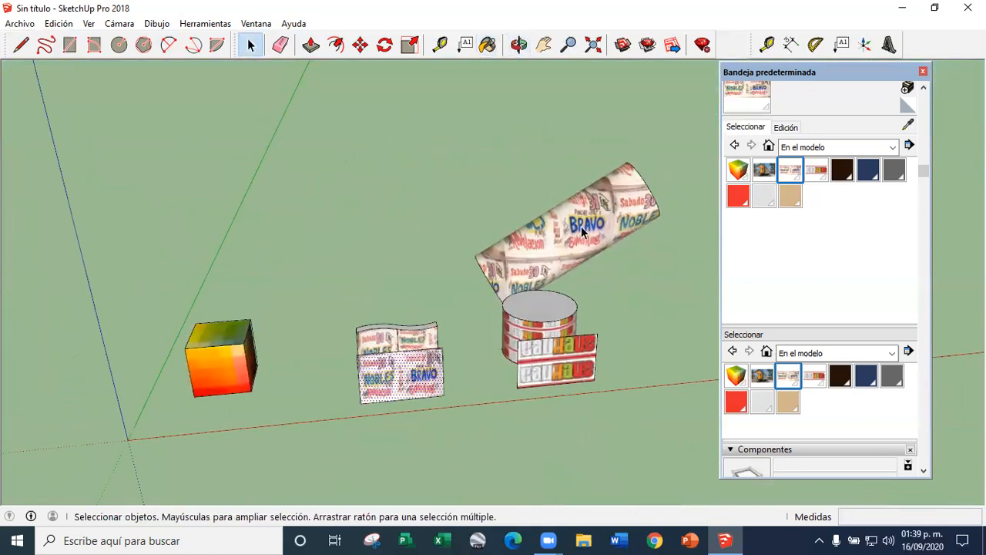
# Delete the long tilted cylinder from the model
pyautogui.scroll(7, 580, 228)
pyautogui.moveTo(372, 253); pyautogui.dragTo(514, 223, button='middle')
pyautogui.scroll(-5, 465, 276)
pyautogui.scroll(-2, 463, 285)
pyautogui.scroll(4, 527, 305)
pyautogui.scroll(-3, 513, 223)
pyautogui.scroll(3, 431, 324)
pyautogui.moveTo(431, 323); pyautogui.dragTo(512, 347, button='middle')
pyautogui.scroll(2, 588, 282)
pyautogui.tripleClick(581, 285)
pyautogui.press('Delete')
# Draw a rectangle on the ground in the open area behind the wavy wall and the cylinder
pyautogui.moveTo(421, 238); pyautogui.dragTo(478, 299, button='middle')
pyautogui.scroll(-4, 478, 300)
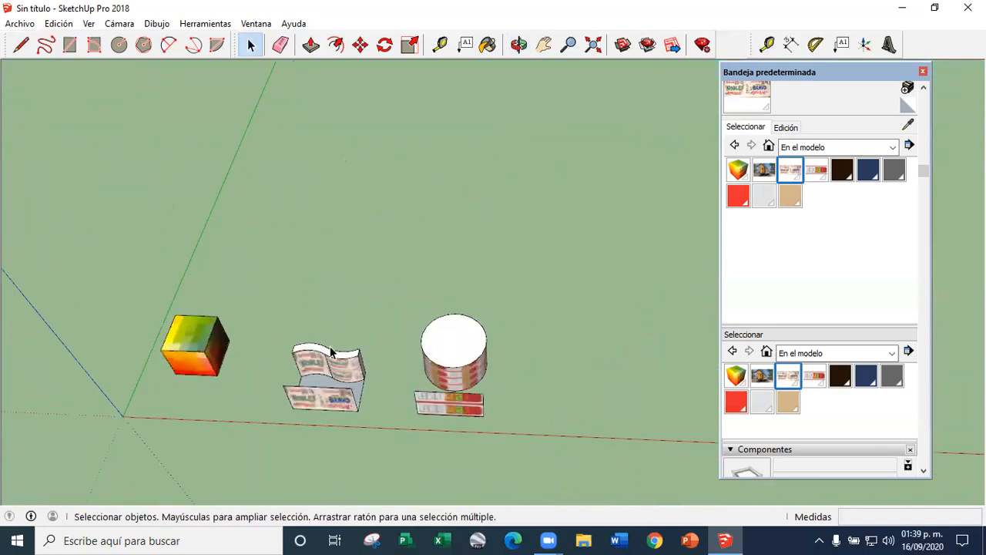
pyautogui.scroll(5, 335, 323)
pyautogui.scroll(-4, 250, 305)
pyautogui.moveTo(221, 326); pyautogui.dragTo(393, 331, button='middle')
pyautogui.scroll(-3, 392, 224)
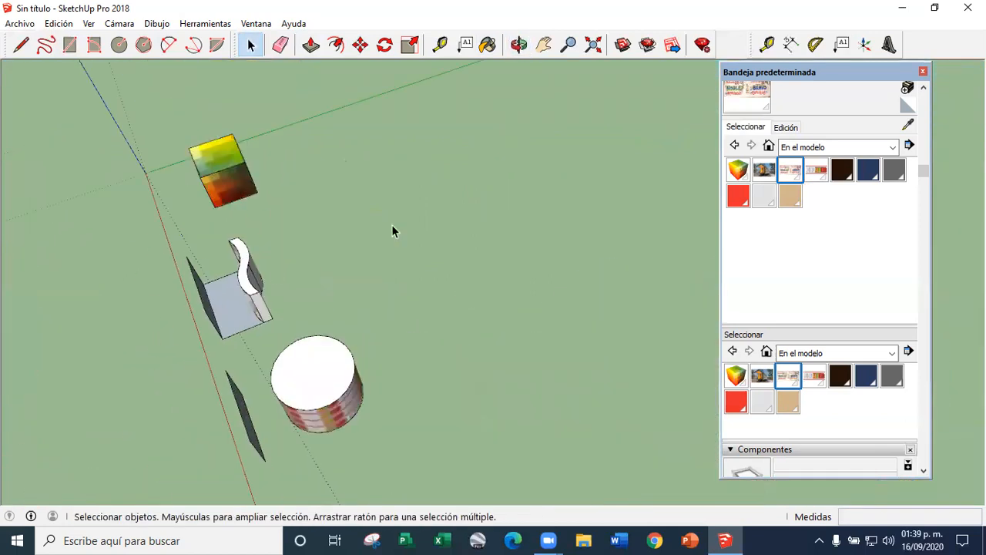
pyautogui.scroll(4, 392, 224)
pyautogui.moveTo(281, 258); pyautogui.dragTo(315, 278, button='middle')
pyautogui.click(347, 229)
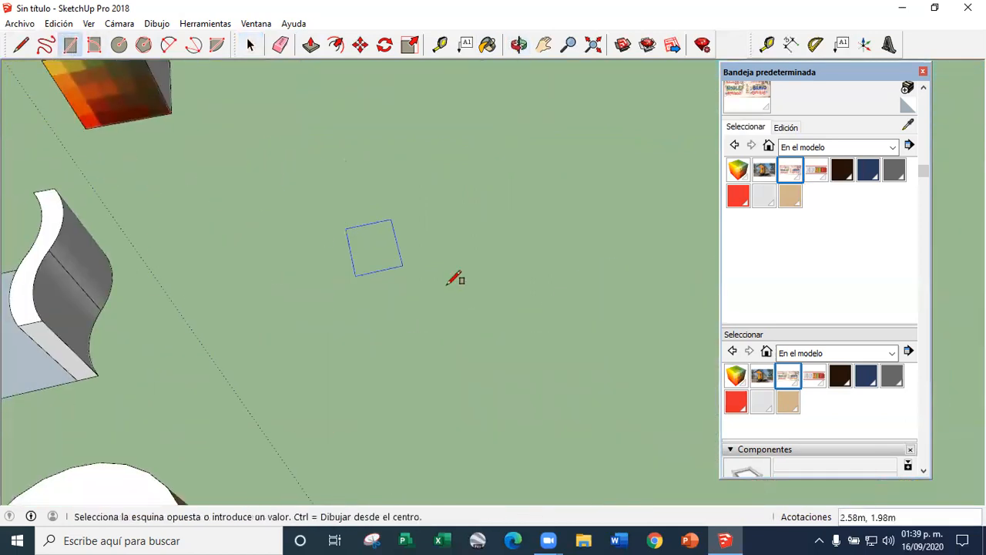
pyautogui.click(475, 290)
# Offset the rectangle's outline inward to create a smaller concentric rectangle at its centre
pyautogui.rightClick(436, 266)
pyautogui.click(336, 47)
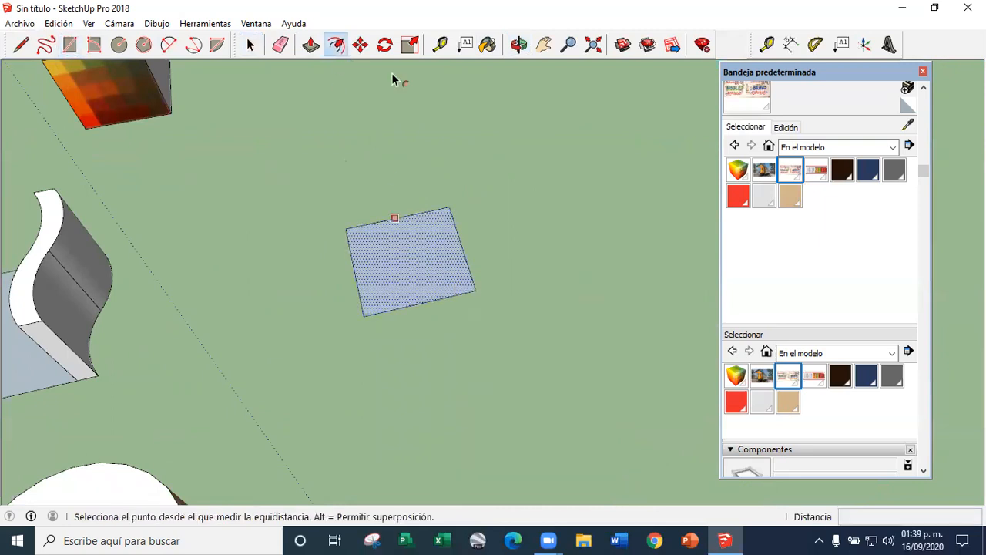
pyautogui.scroll(3, 433, 270)
pyautogui.click(480, 183)
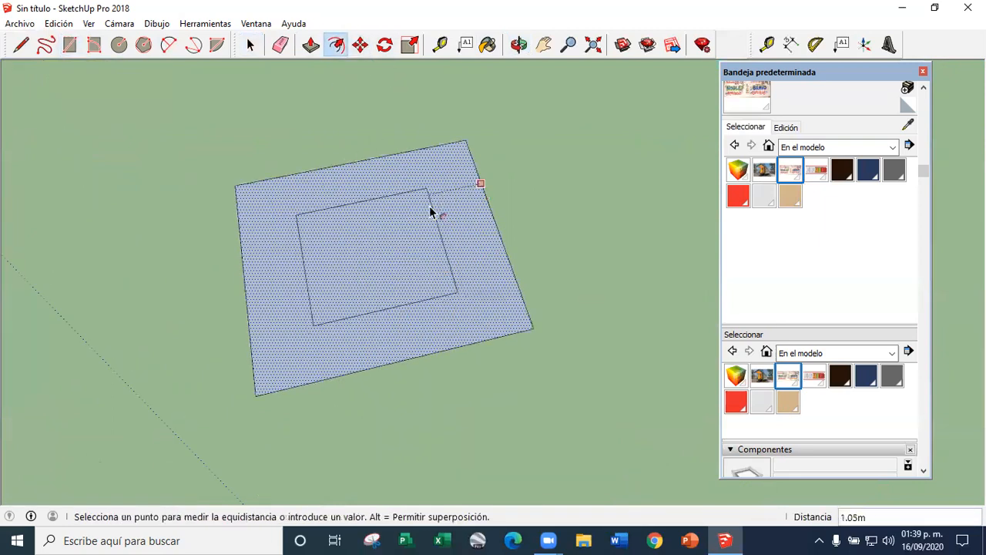
pyautogui.click(397, 271)
# Raise the inner face about 1.34 m above the ground to form a truncated pyramid
pyautogui.scroll(3, 380, 246)
pyautogui.moveTo(380, 246); pyautogui.dragTo(352, 182, button='middle')
pyautogui.scroll(-1, 352, 182)
pyautogui.click(360, 46)
pyautogui.rightClick(357, 257)
pyautogui.click(362, 256)
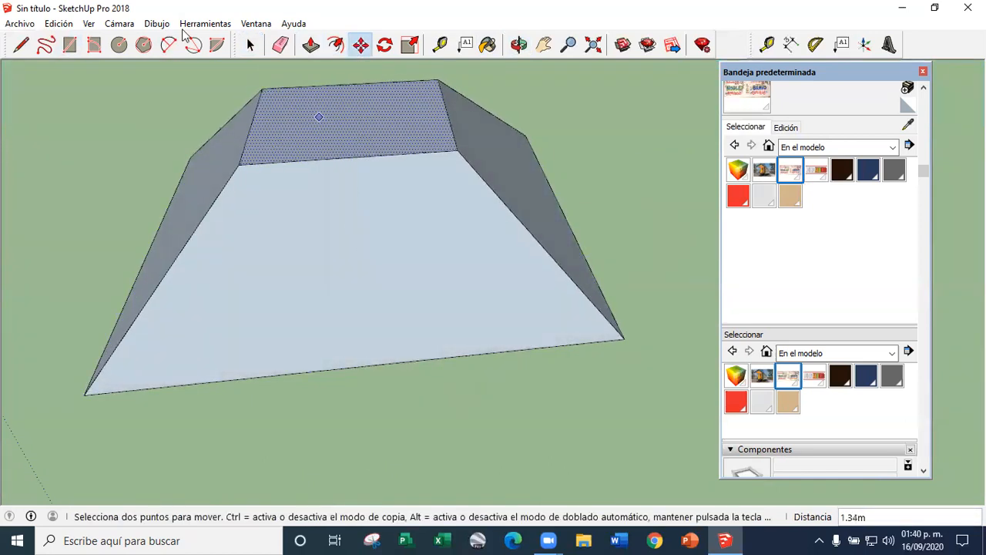
# Select the whole truncated pyramid and make it a group
pyautogui.scroll(-3, 414, 298)
pyautogui.tripleClick(417, 293)
pyautogui.rightClick(418, 293)
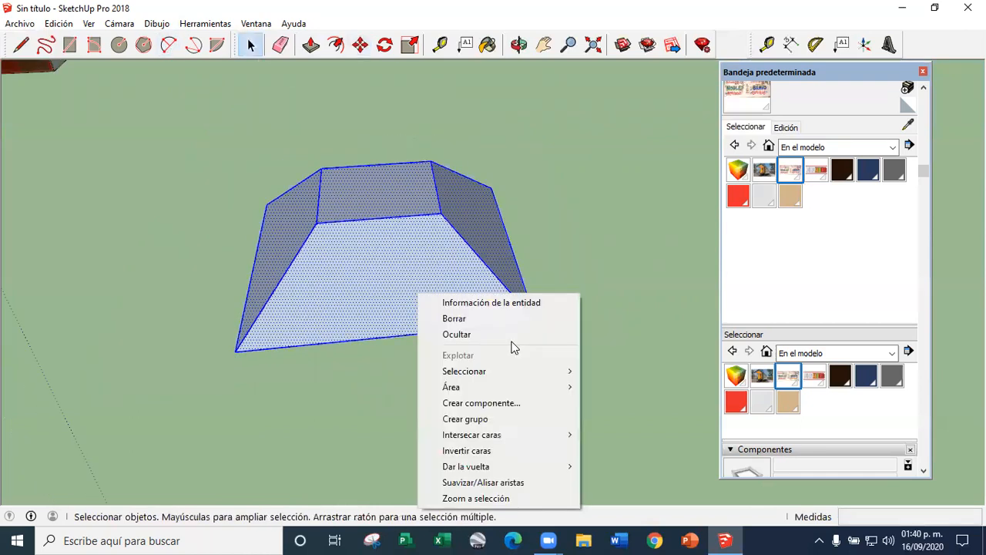
pyautogui.click(499, 422)
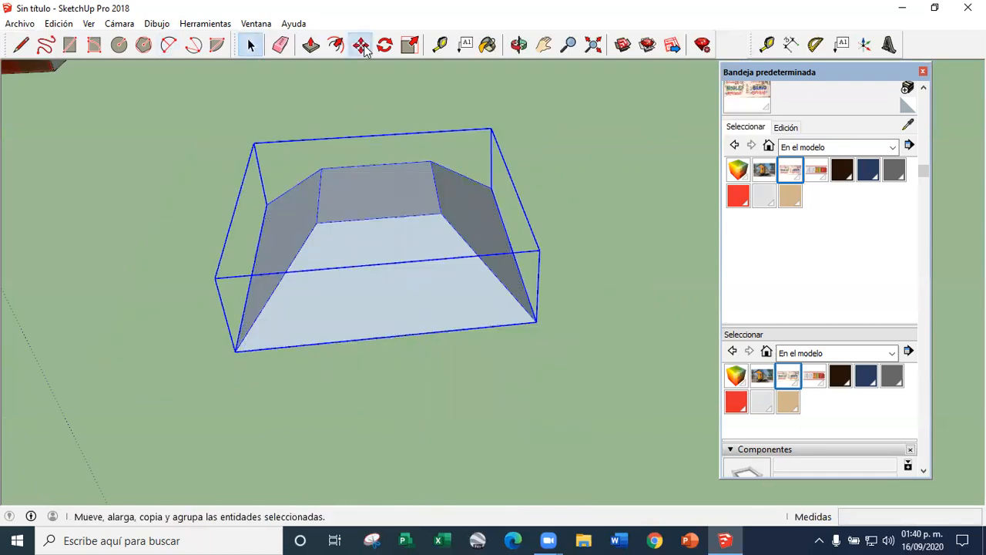
# Rotate the pyramid group upright so its flat top faces the front like a wall panel
pyautogui.click(362, 47)
pyautogui.click(511, 288)
pyautogui.click(378, 255)
pyautogui.moveTo(379, 255); pyautogui.dragTo(541, 361, button='middle')
# Copy the upright pyramid group sideways edge to edge and multiply the copy x3 to form a row of four
pyautogui.click(418, 326)
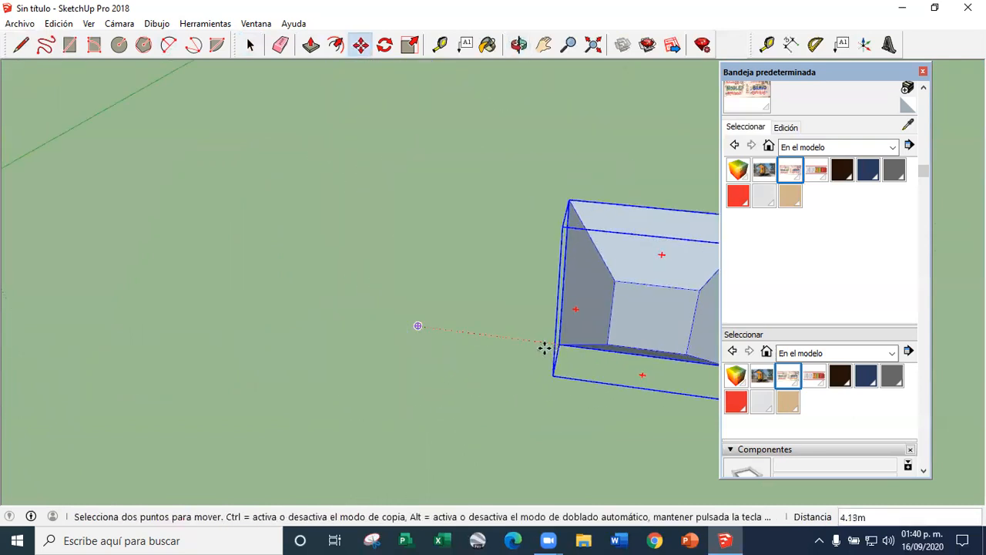
pyautogui.press('ctrl')
pyautogui.click(574, 347)
pyautogui.write('x3')
pyautogui.press('Return')
# Copy the row of four pyramids upward corner to corner to build a wall three rows high
pyautogui.scroll(-5, 383, 352)
pyautogui.scroll(1, 539, 392)
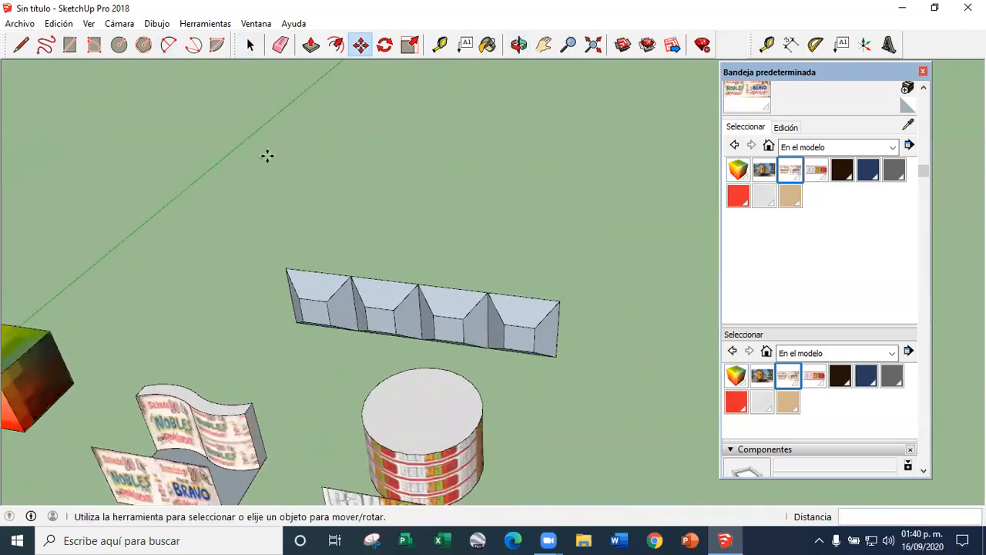
pyautogui.click(250, 45)
pyautogui.moveTo(596, 385); pyautogui.dragTo(573, 357)
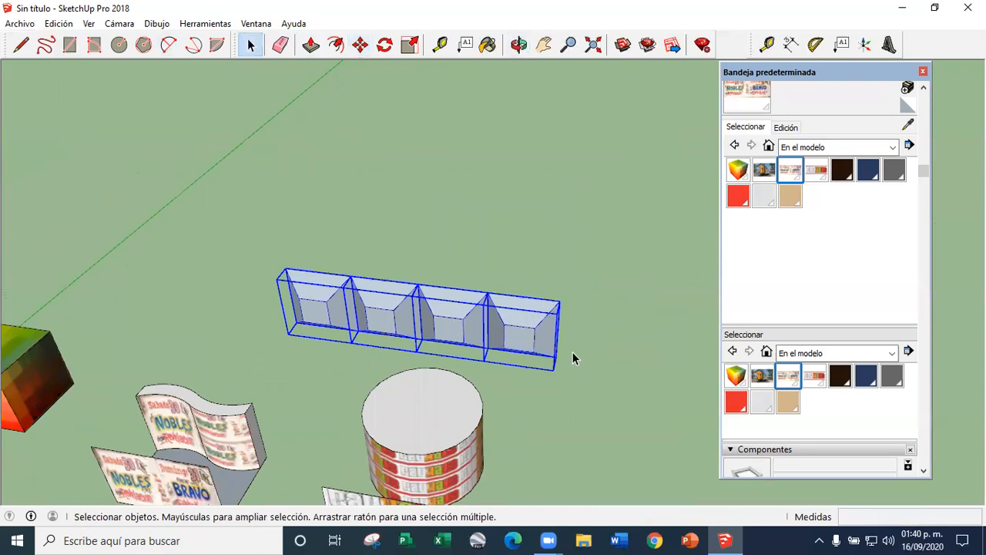
pyautogui.scroll(2, 572, 357)
pyautogui.press('m')
pyautogui.moveTo(562, 365); pyautogui.dragTo(567, 412, button='middle')
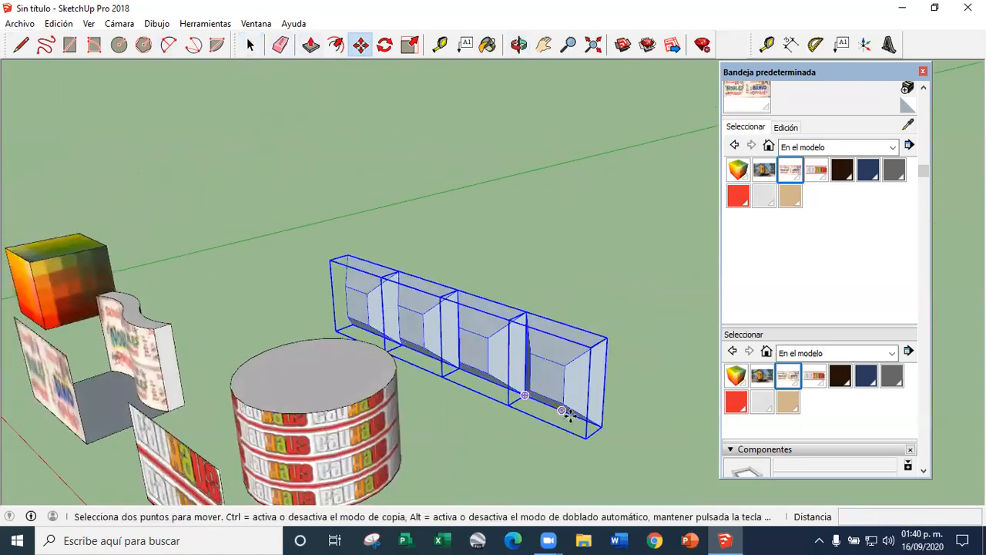
pyautogui.click(601, 427)
pyautogui.click(607, 338)
pyautogui.press('ctrl')
pyautogui.click(607, 337)
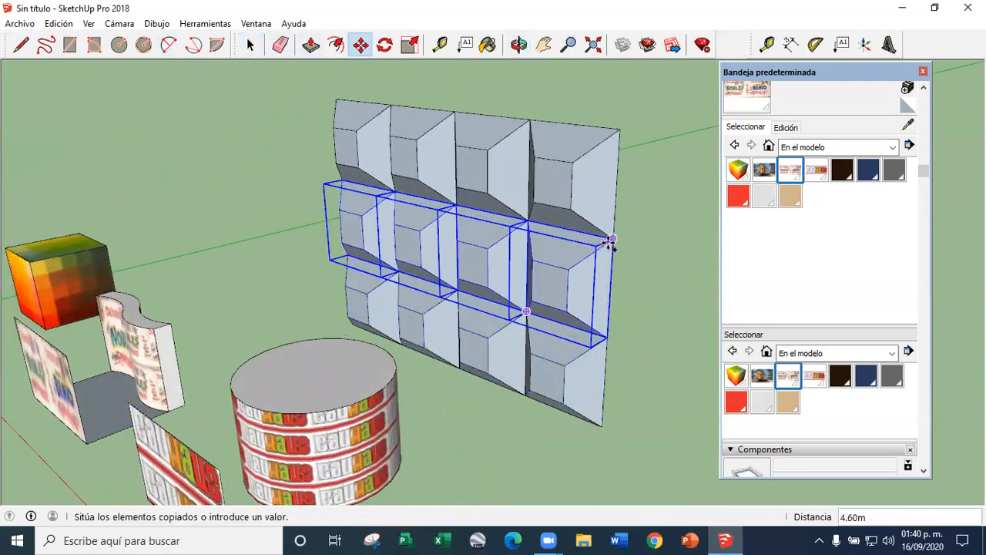
pyautogui.click(613, 240)
pyautogui.click(251, 46)
pyautogui.click(224, 231)
# Sample the poster texture from the flat face and paint all twelve pyramid groups of the wall with it
pyautogui.scroll(-3, 331, 249)
pyautogui.moveTo(100, 274); pyautogui.dragTo(354, 262, button='middle')
pyautogui.scroll(2, 368, 345)
pyautogui.moveTo(367, 345); pyautogui.dragTo(665, 237, button='middle')
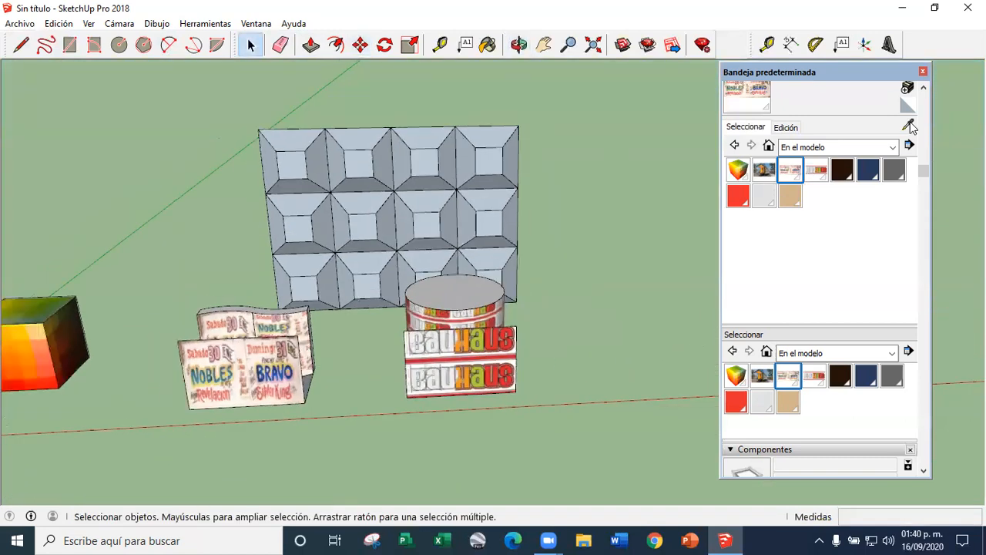
pyautogui.scroll(3, 315, 193)
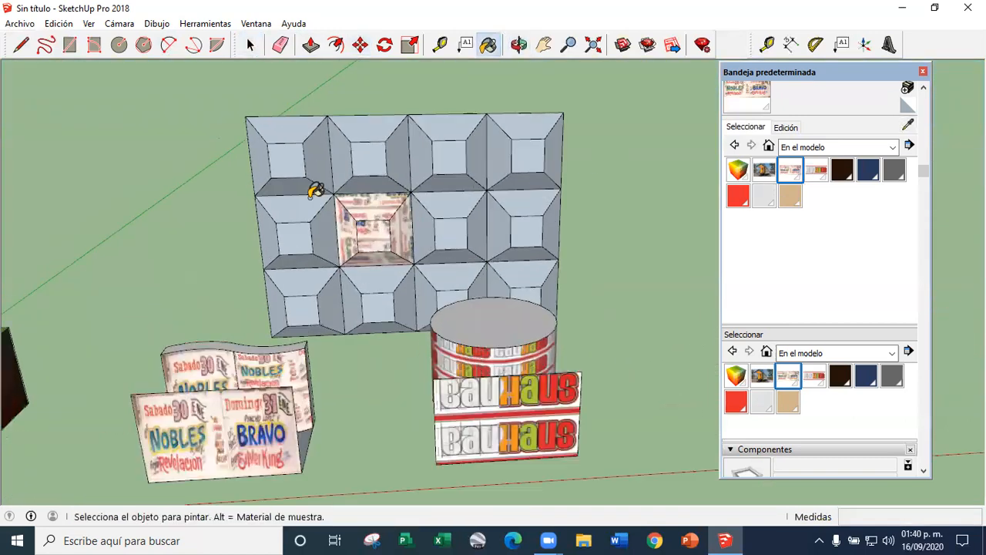
pyautogui.click(319, 221)
pyautogui.click(316, 153)
pyautogui.click(385, 145)
pyautogui.click(510, 149)
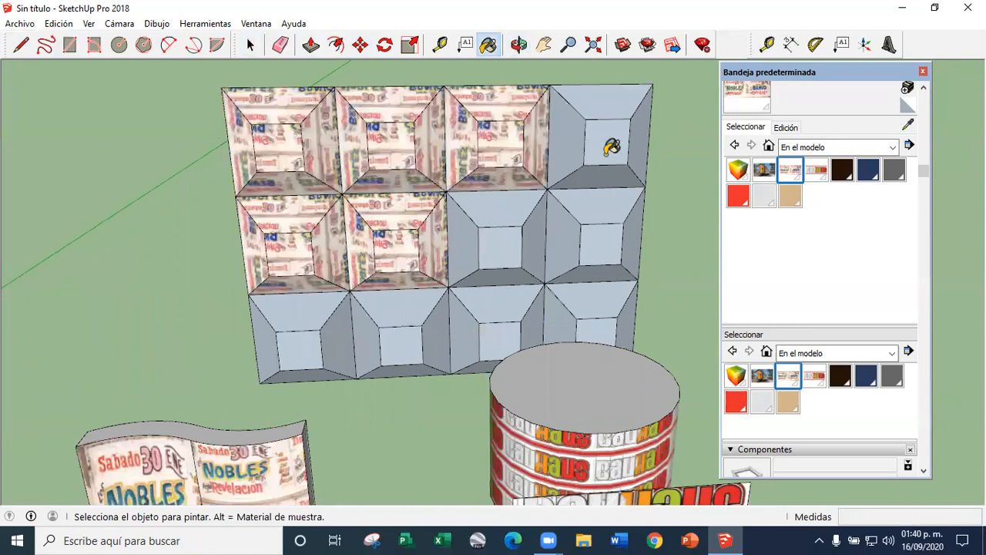
pyautogui.scroll(3, 608, 147)
pyautogui.click(608, 147)
pyautogui.scroll(-2, 550, 249)
pyautogui.click(539, 252)
pyautogui.click(484, 258)
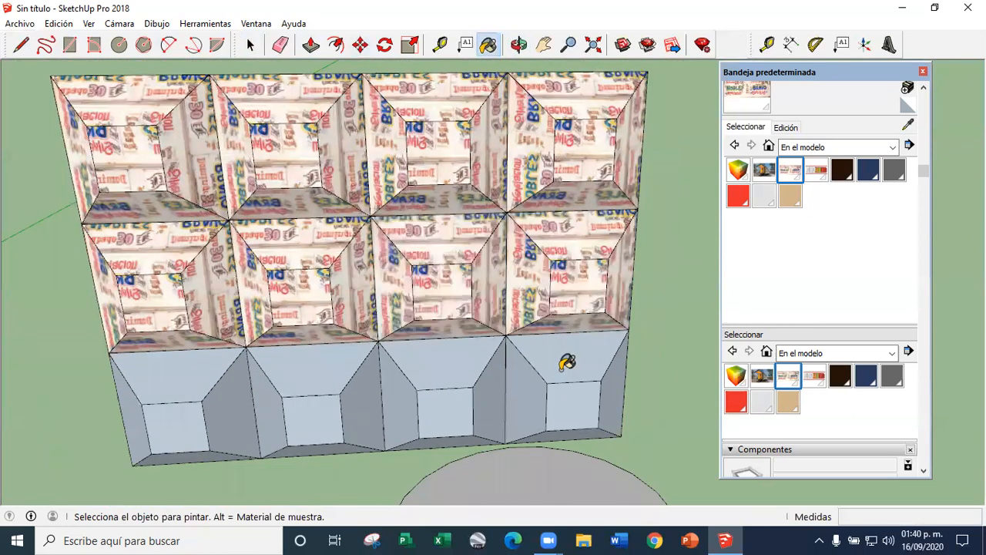
pyautogui.click(568, 361)
pyautogui.click(439, 385)
pyautogui.click(356, 389)
pyautogui.click(233, 385)
# Inspect the painted pyramids up close, and switch the flat poster face's Proyectada texture option off and on again
pyautogui.scroll(3, 372, 312)
pyautogui.moveTo(372, 312)
pyautogui.mouseDown(button='middle')
pyautogui.moveTo(258, 285)
pyautogui.moveTo(349, 244)
pyautogui.moveTo(372, 248)
pyautogui.moveTo(323, 177)
pyautogui.mouseUp(button='middle')
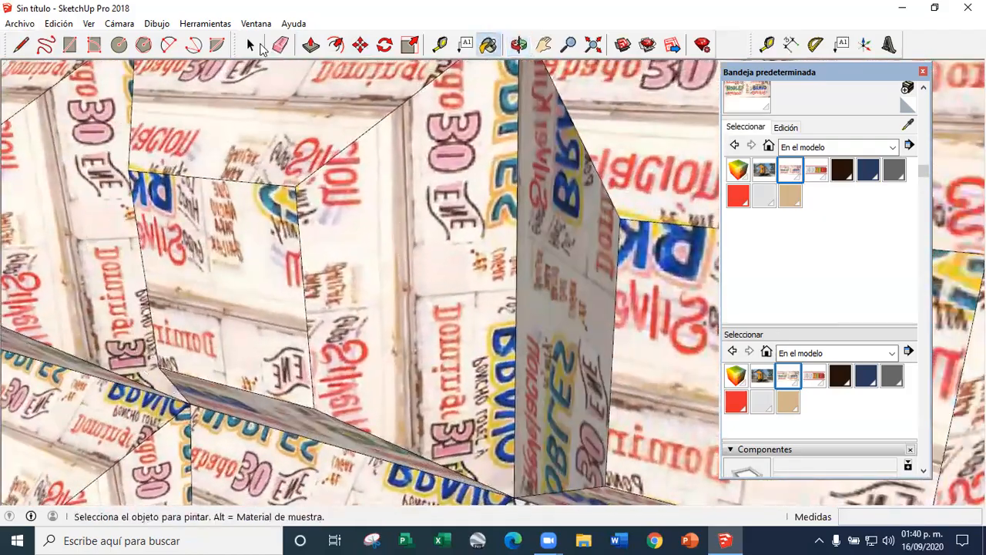
pyautogui.scroll(-8, 435, 187)
pyautogui.moveTo(440, 255); pyautogui.dragTo(426, 314, button='middle')
pyautogui.rightClick(307, 397)
pyautogui.moveTo(399, 365)
pyautogui.click(516, 397)
pyautogui.rightClick(289, 406)
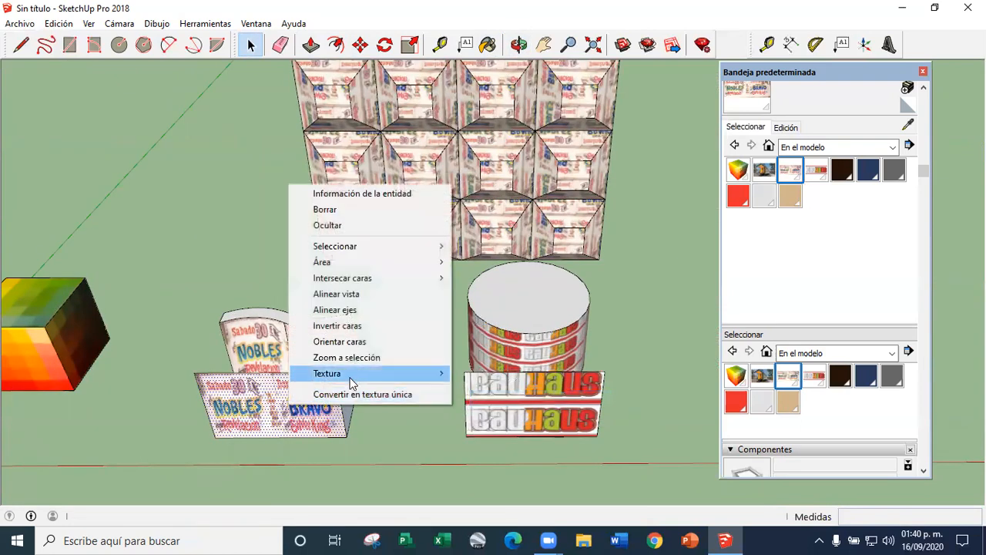
pyautogui.moveTo(353, 378)
pyautogui.click(491, 410)
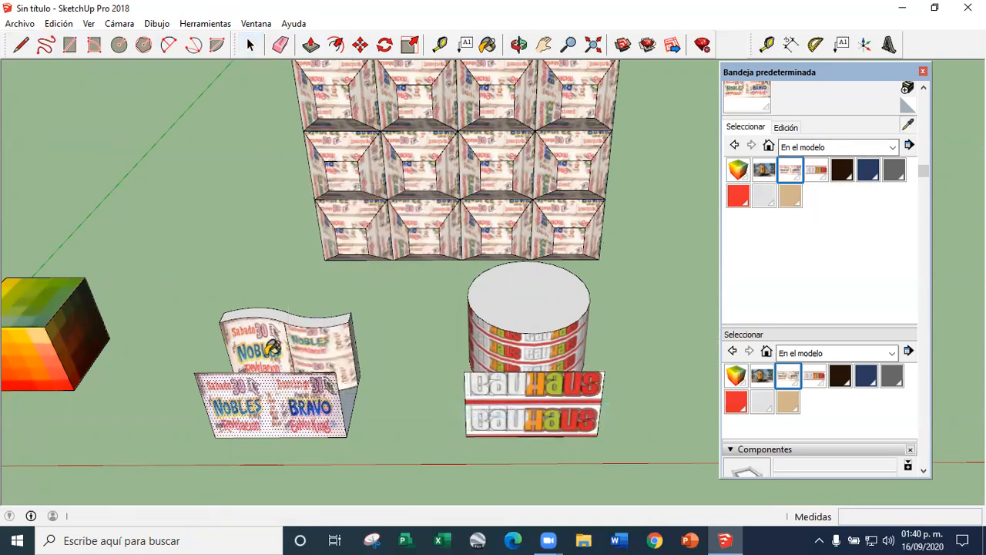
# Select all twelve pyramid groups of the wall and explode them into loose geometry
pyautogui.scroll(-3, 431, 273)
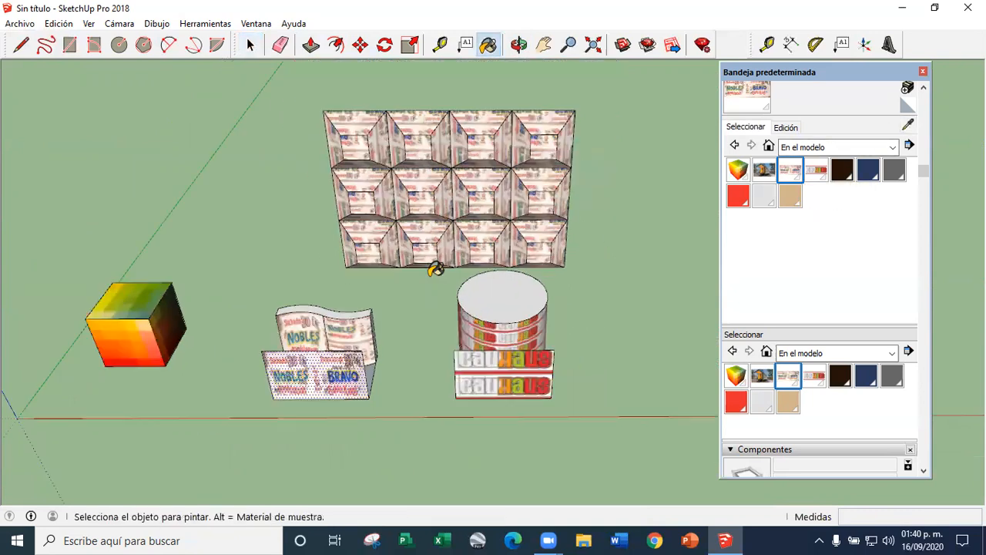
pyautogui.scroll(2, 389, 224)
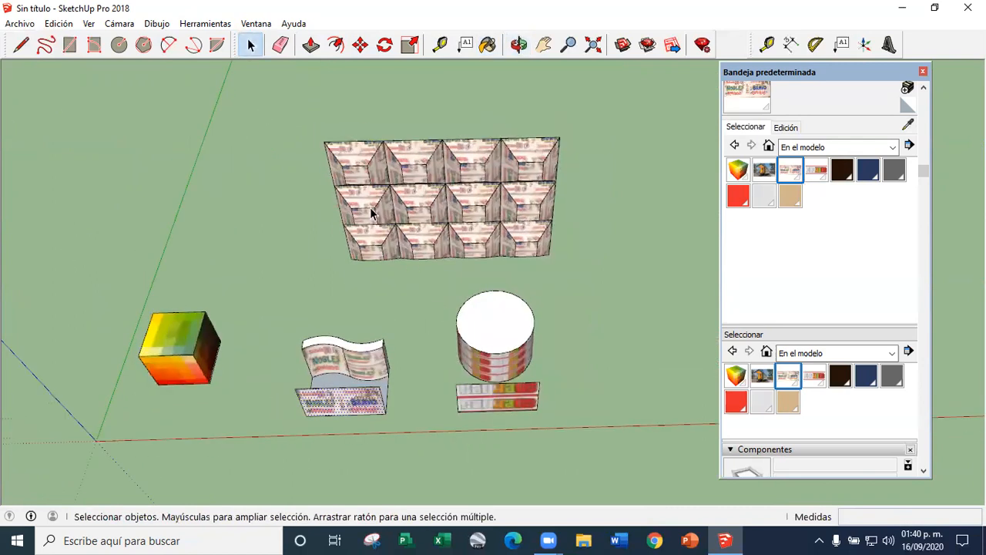
pyautogui.moveTo(542, 260); pyautogui.dragTo(557, 255)
pyautogui.rightClick(540, 237)
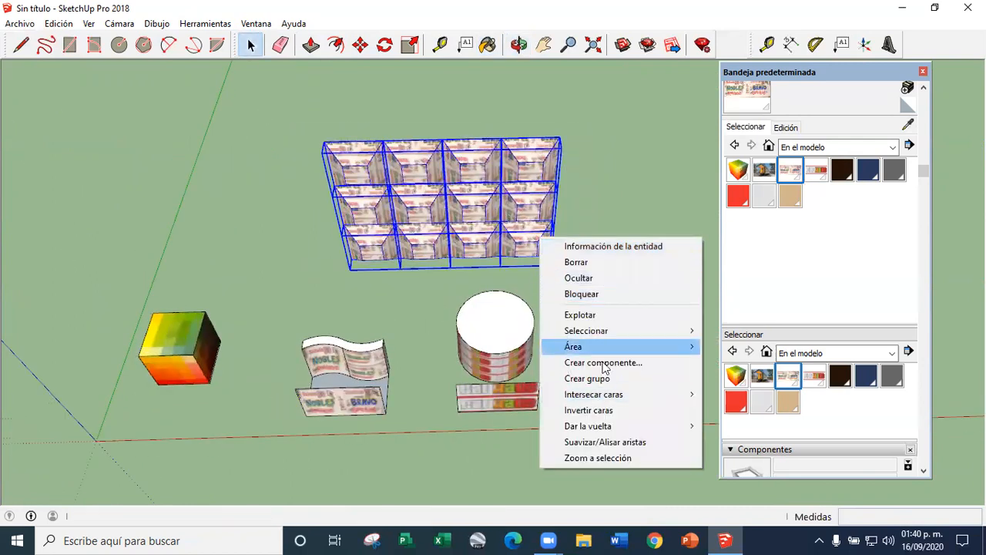
pyautogui.moveTo(596, 432)
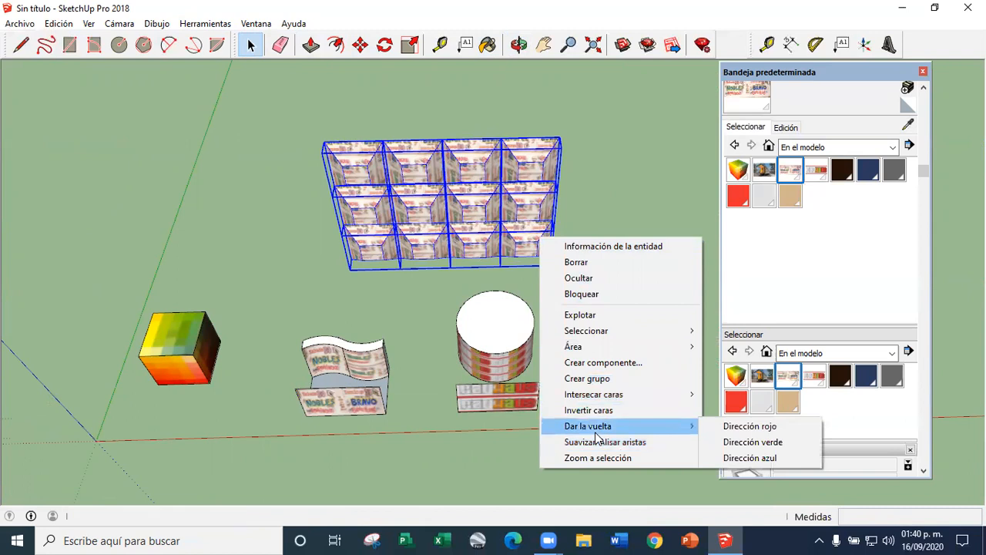
pyautogui.click(577, 315)
pyautogui.moveTo(424, 352); pyautogui.dragTo(436, 210, button='middle')
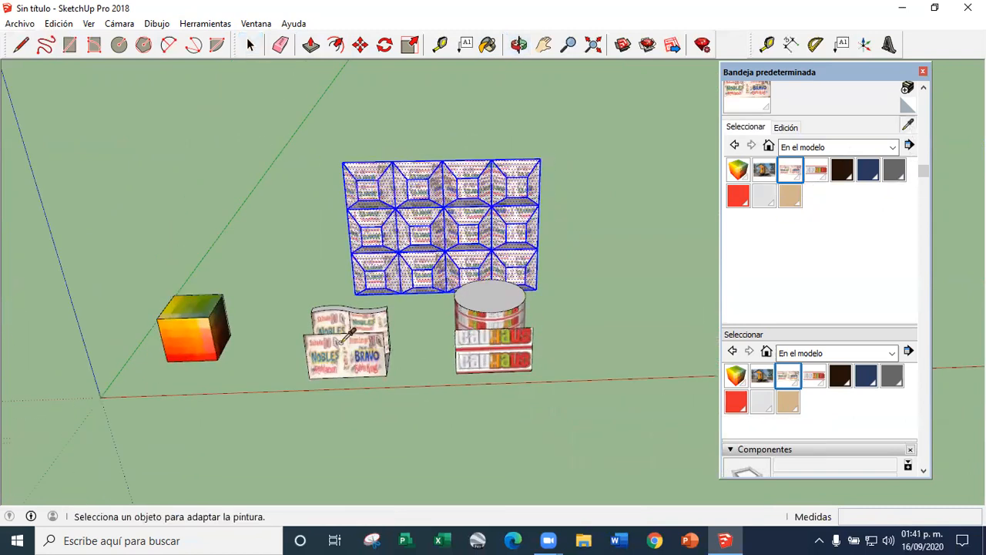
pyautogui.scroll(3, 377, 355)
pyautogui.click(393, 349)
pyautogui.click(351, 341)
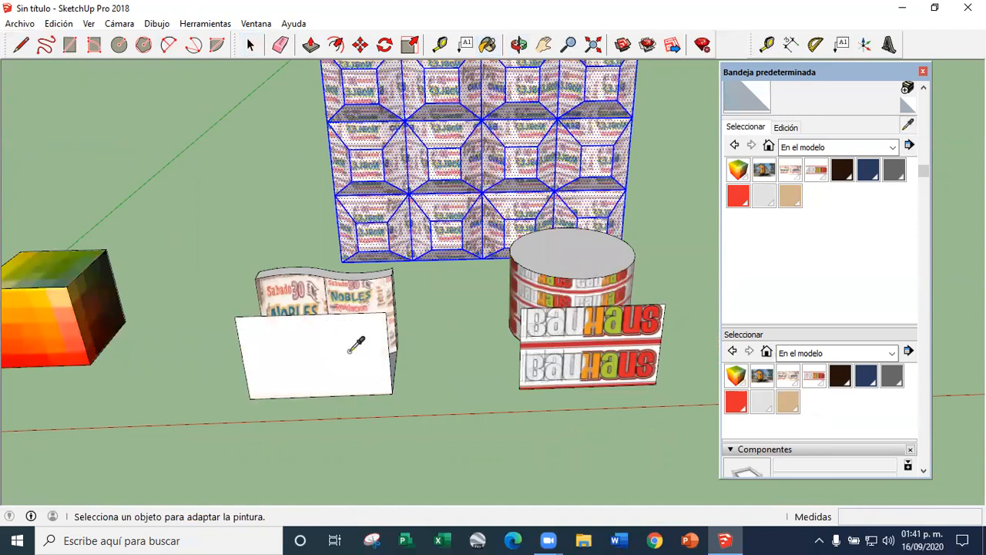
pyautogui.hotkey('ctrl', 'z')
# Sample the projected poster texture from the flat face and paint the selected exploded pyramid wall with it
pyautogui.keyDown('alt'); pyautogui.click(440, 172); pyautogui.keyUp('alt')
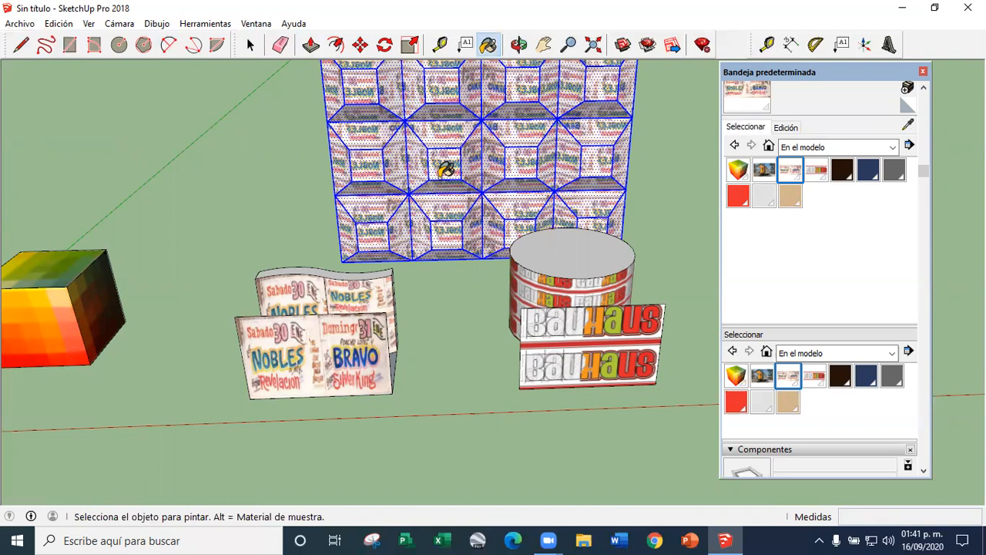
pyautogui.click(446, 169)
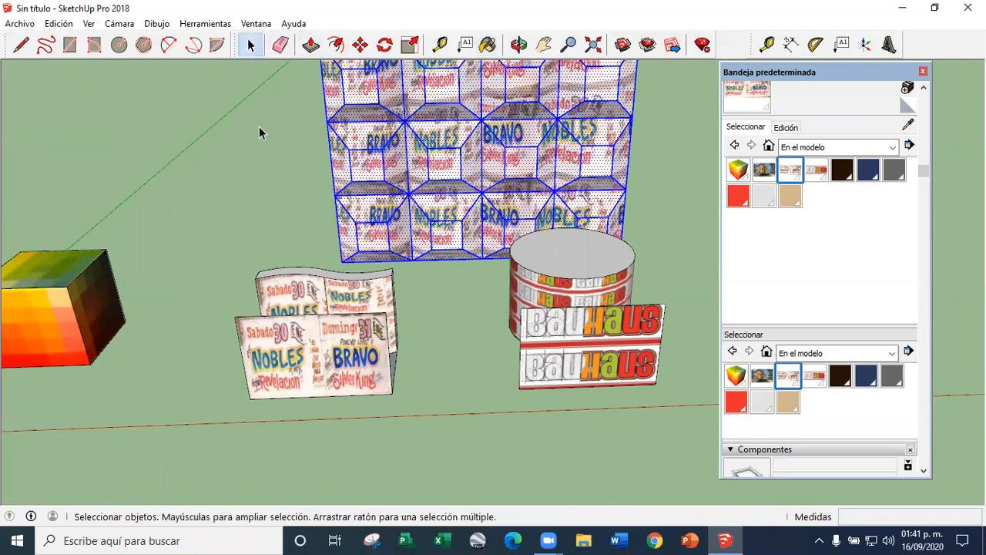
pyautogui.click(260, 127)
# Turn off the display of edges (Aristas) so the projected poster shows without lines across the pyramid wall
pyautogui.scroll(5, 362, 205)
pyautogui.moveTo(394, 282); pyautogui.dragTo(378, 192, button='middle')
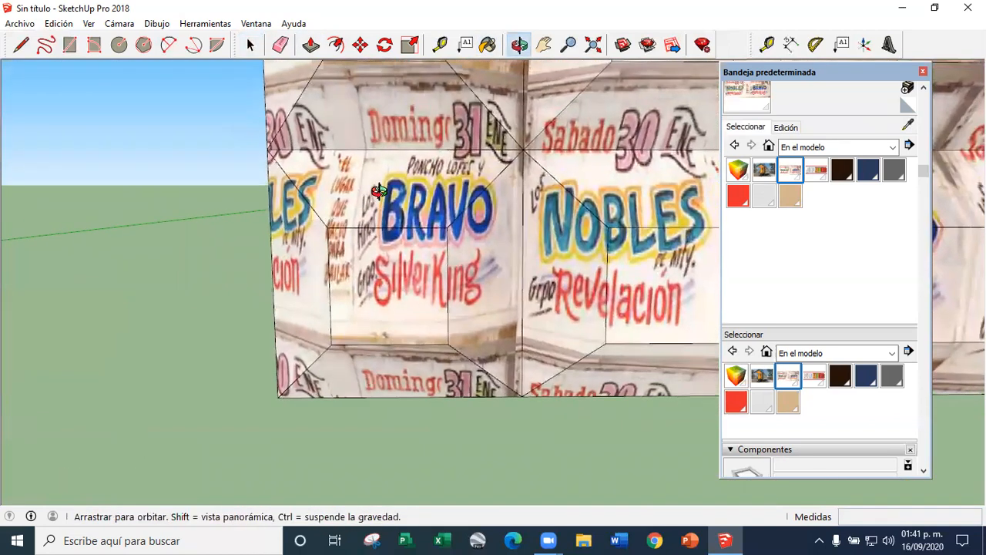
pyautogui.scroll(-10, 521, 280)
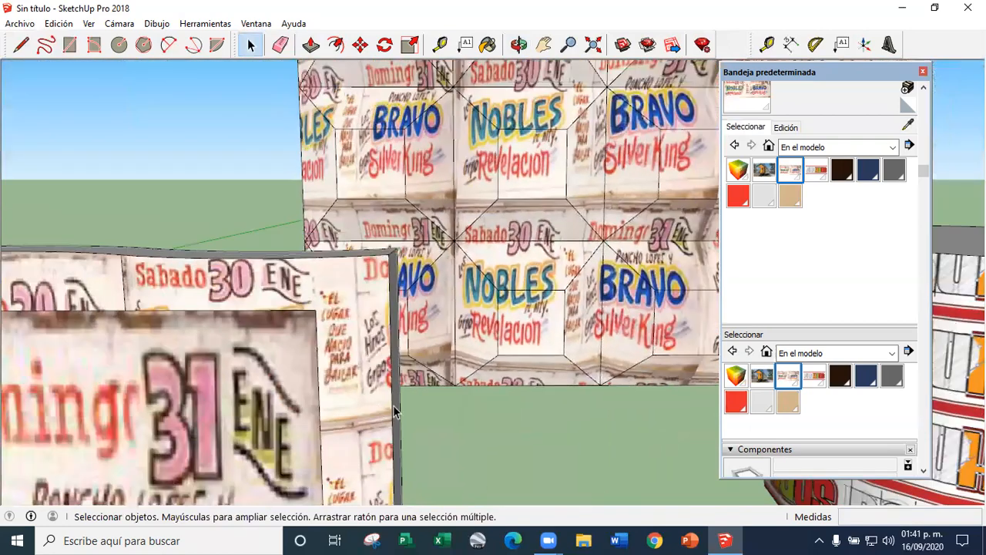
pyautogui.moveTo(393, 406); pyautogui.dragTo(424, 364, button='middle')
pyautogui.scroll(-8, 424, 363)
pyautogui.scroll(3, 481, 356)
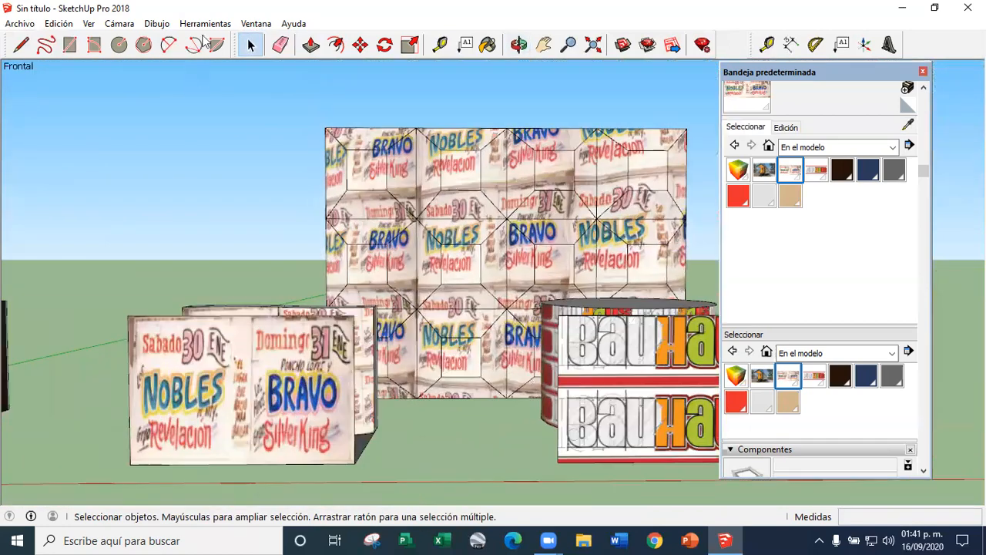
pyautogui.click(91, 23)
pyautogui.moveTo(142, 216)
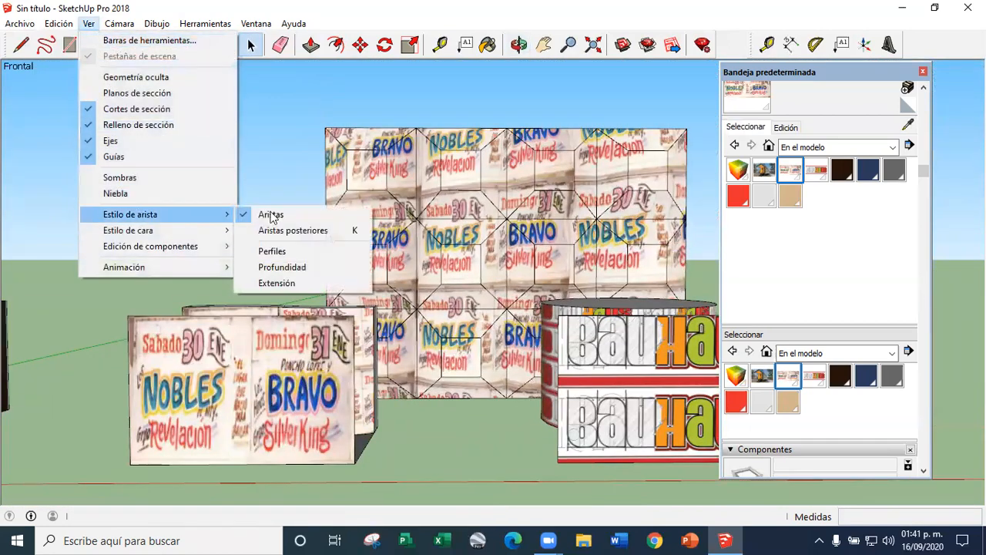
pyautogui.click(323, 214)
# Examine the projected poster texture on the edgeless pyramid wall from several angles and distances
pyautogui.moveTo(445, 293); pyautogui.dragTo(299, 314, button='middle')
pyautogui.scroll(3, 349, 368)
pyautogui.scroll(5, 470, 238)
pyautogui.moveTo(469, 239); pyautogui.dragTo(419, 327, button='middle')
pyautogui.scroll(-4, 420, 326)
pyautogui.scroll(3, 419, 326)
pyautogui.scroll(-5, 421, 328)
pyautogui.scroll(5, 383, 336)
pyautogui.scroll(-5, 383, 336)
pyautogui.scroll(6, 394, 345)
pyautogui.scroll(-2, 419, 311)
pyautogui.scroll(3, 336, 323)
pyautogui.scroll(5, 339, 322)
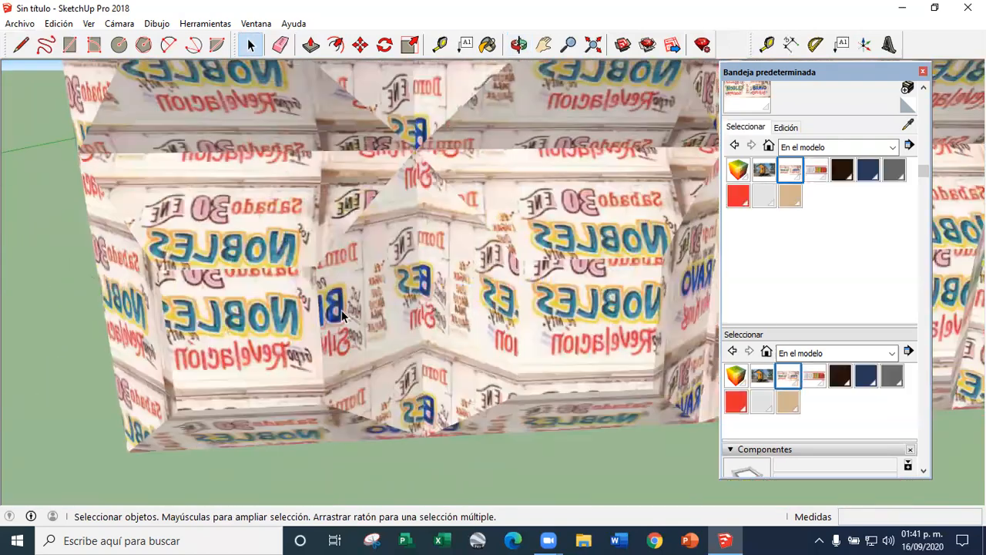
# Open a lower corner pyramid for editing and select its faces one by one to inspect their texture up close
pyautogui.moveTo(362, 316); pyautogui.dragTo(317, 252, button='middle')
pyautogui.tripleClick(286, 302)
pyautogui.click(407, 345)
pyautogui.click(371, 211)
pyautogui.click(294, 316)
pyautogui.click(398, 337)
pyautogui.click(384, 216)
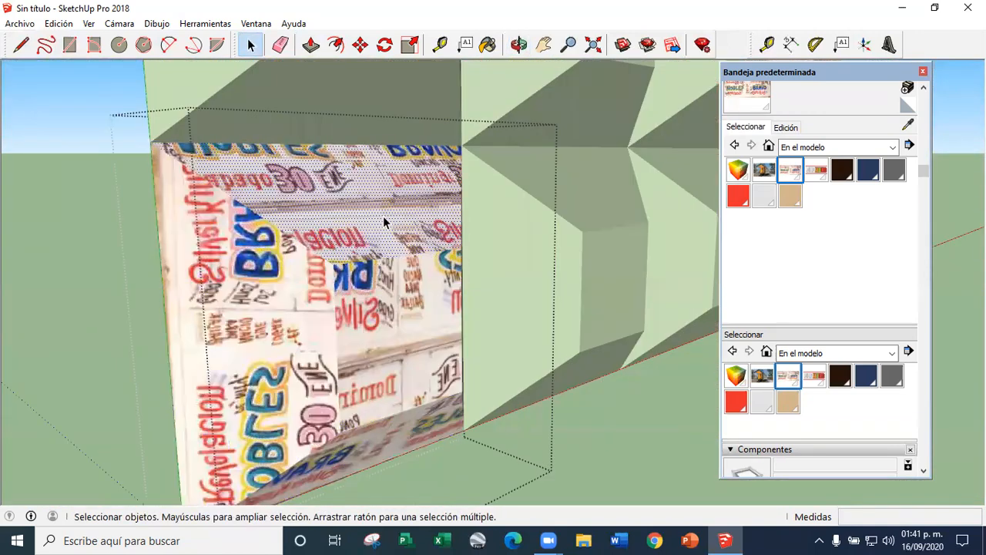
pyautogui.click(373, 439)
pyautogui.moveTo(301, 339); pyautogui.dragTo(293, 257, button='middle')
pyautogui.click(355, 310)
pyautogui.scroll(3, 309, 234)
pyautogui.scroll(-4, 292, 258)
pyautogui.scroll(2, 386, 306)
pyautogui.scroll(8, 386, 306)
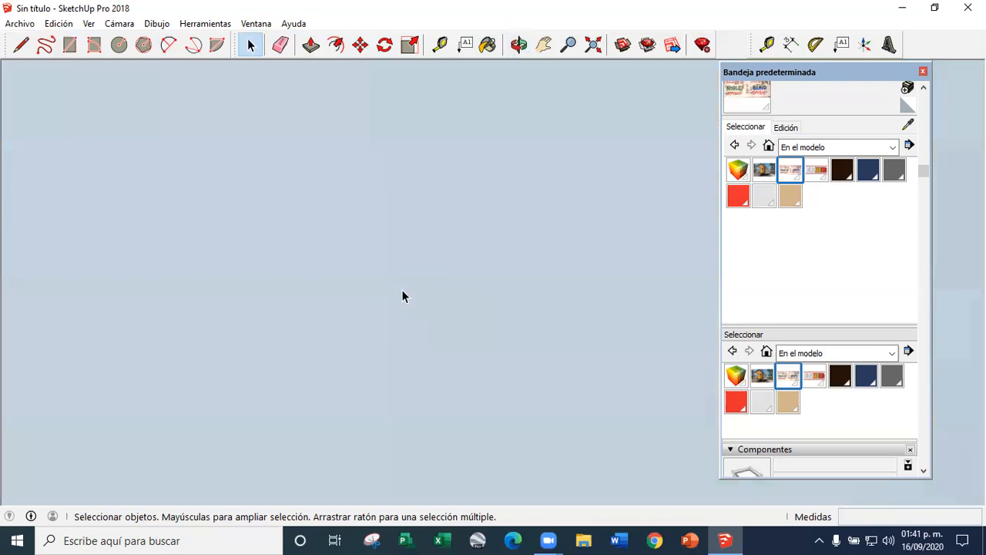
# Sample the poster texture from the flat face and explode all the groups of the truncated-pyramid wall
pyautogui.scroll(-10, 434, 307)
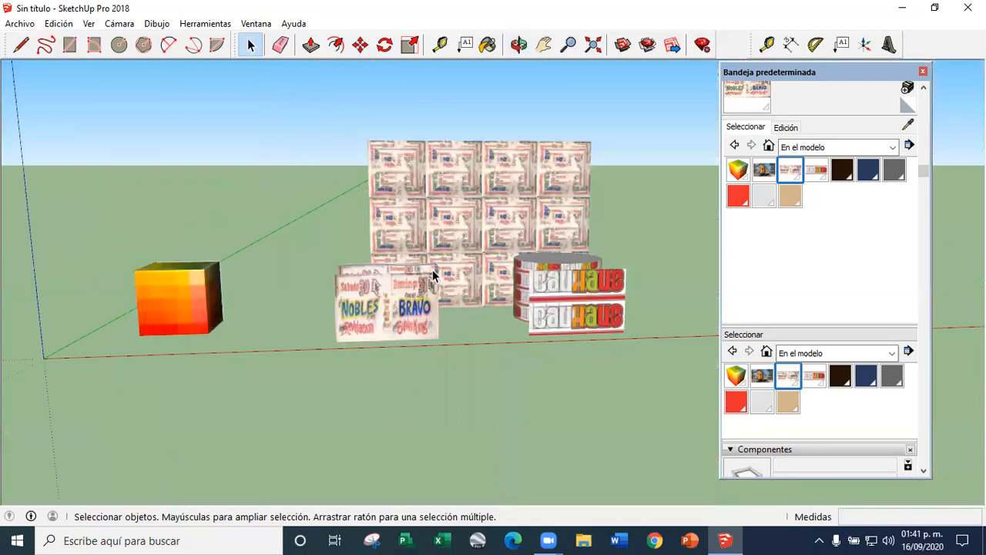
pyautogui.scroll(3, 399, 322)
pyautogui.click(400, 322)
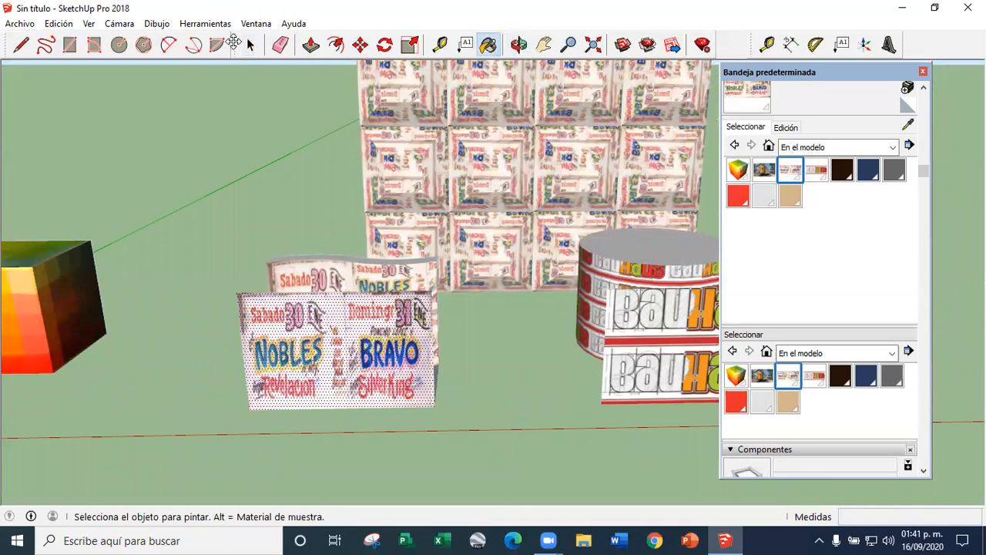
pyautogui.click(251, 44)
pyautogui.click(410, 163)
pyautogui.moveTo(410, 164); pyautogui.dragTo(355, 176, button='middle')
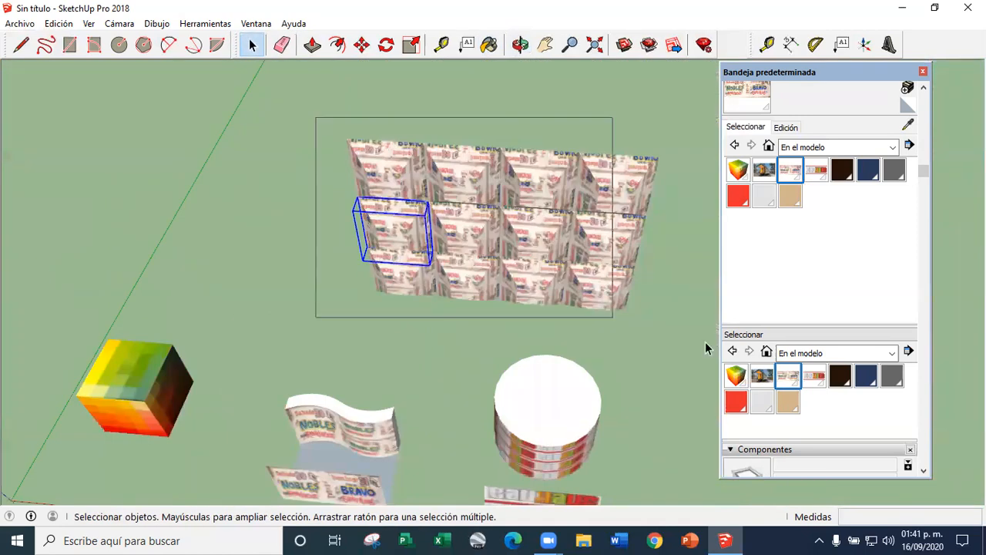
pyautogui.moveTo(706, 343); pyautogui.dragTo(706, 342)
pyautogui.rightClick(594, 264)
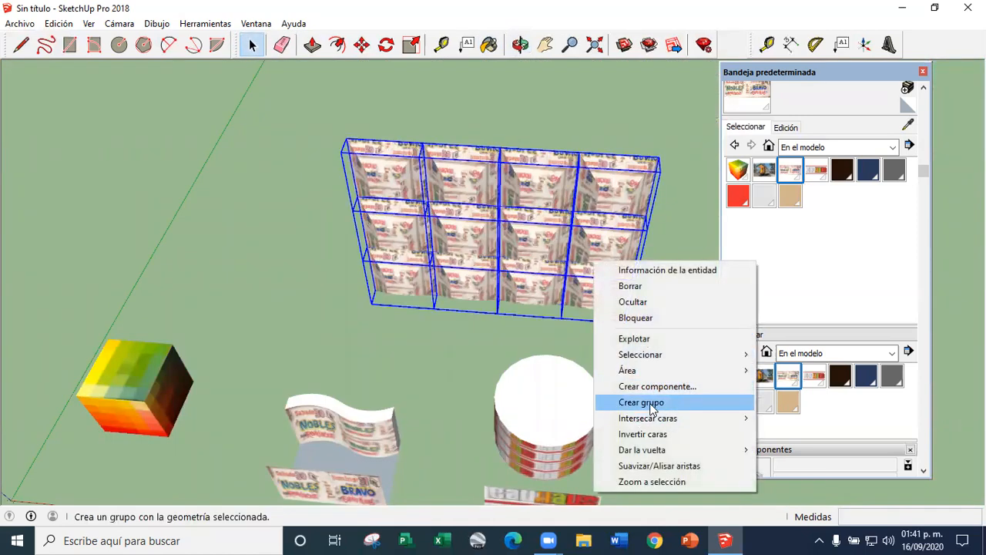
pyautogui.click(652, 339)
# Select the entire exploded pyramid wall and paint it with the poster texture sampled from the flat face
pyautogui.moveTo(429, 339); pyautogui.dragTo(466, 256, button='middle')
pyautogui.click(472, 351)
pyautogui.tripleClick(429, 193)
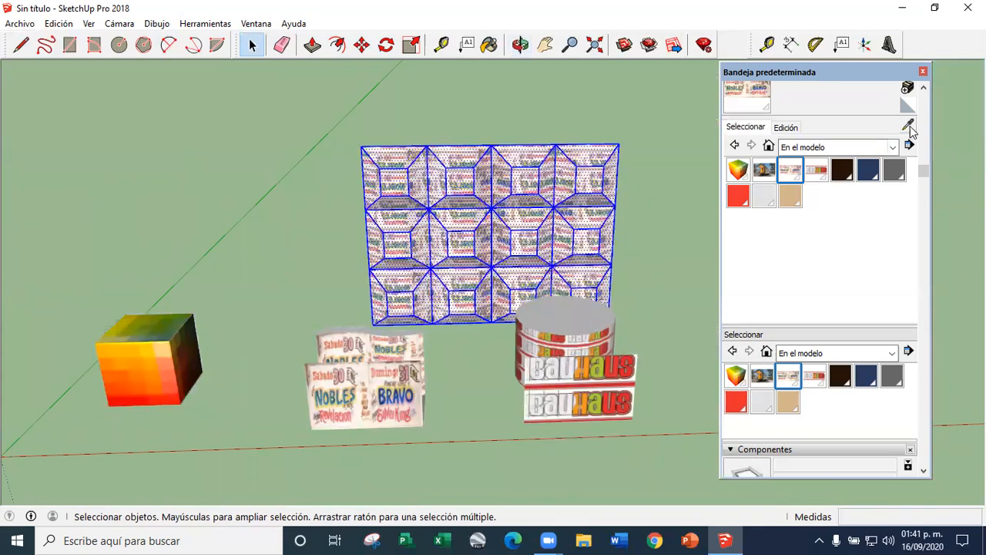
pyautogui.click(482, 239)
pyautogui.click(251, 47)
pyautogui.click(465, 348)
pyautogui.moveTo(453, 282); pyautogui.dragTo(458, 227, button='middle')
pyautogui.scroll(5, 458, 225)
pyautogui.moveTo(462, 265); pyautogui.dragTo(423, 250, button='middle')
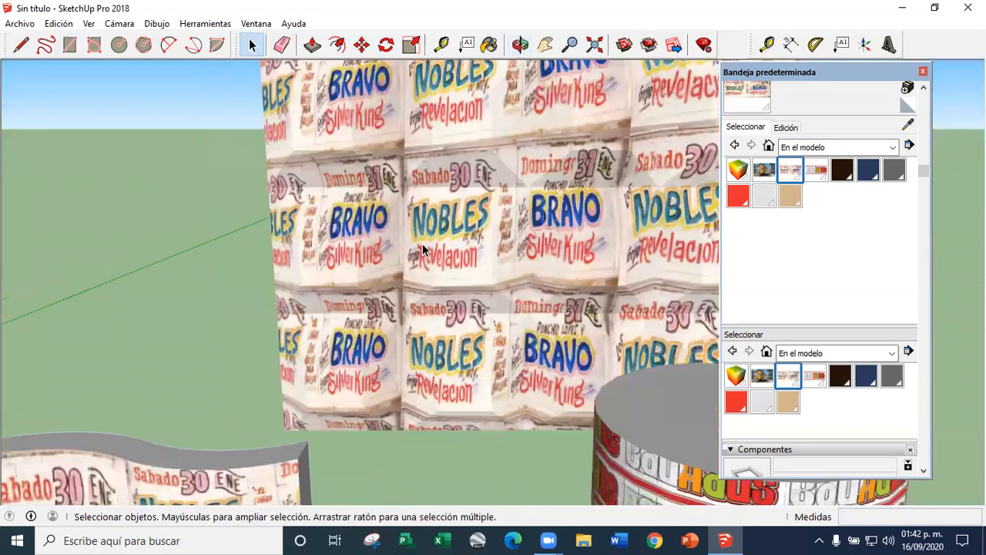
# Select the whole textured pyramid wall and delete it from the model
pyautogui.scroll(-5, 423, 249)
pyautogui.tripleClick(445, 215)
pyautogui.press('Delete')
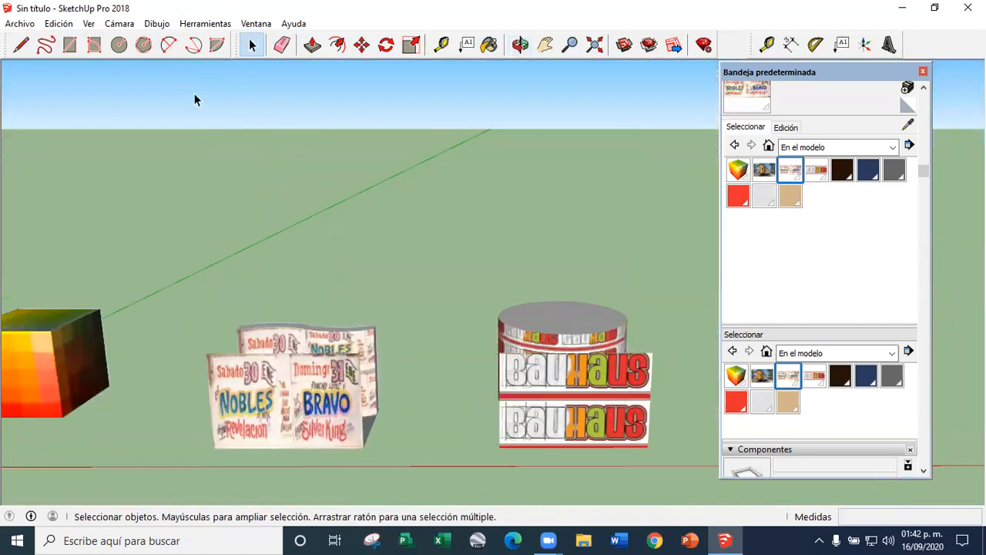
# Turn the display of edges (Aristas) back on in the edge style
pyautogui.click(88, 23)
pyautogui.moveTo(157, 216)
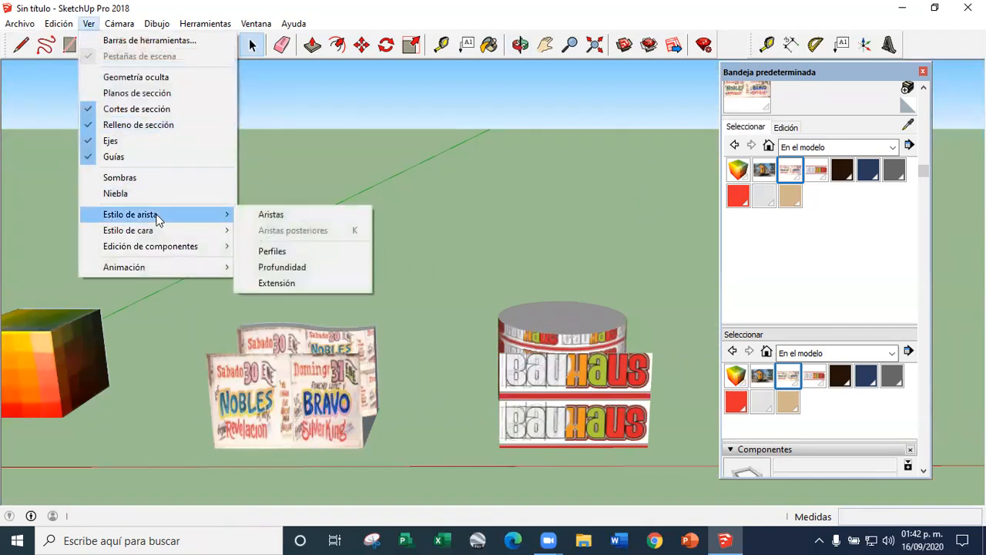
pyautogui.click(273, 219)
pyautogui.moveTo(293, 226); pyautogui.dragTo(375, 327, button='middle')
# Draw a circle with a 3 m radius on the empty ground away from the wavy wall and cylinder
pyautogui.scroll(4, 383, 296)
pyautogui.moveTo(352, 242)
pyautogui.mouseDown(button='middle')
pyautogui.moveTo(390, 359)
pyautogui.moveTo(314, 271)
pyautogui.moveTo(462, 279)
pyautogui.moveTo(370, 260)
pyautogui.moveTo(242, 266)
pyautogui.mouseUp(button='middle')
pyautogui.scroll(-4, 391, 359)
pyautogui.scroll(-3, 391, 346)
pyautogui.scroll(5, 388, 346)
pyautogui.scroll(-4, 462, 278)
pyautogui.scroll(4, 357, 267)
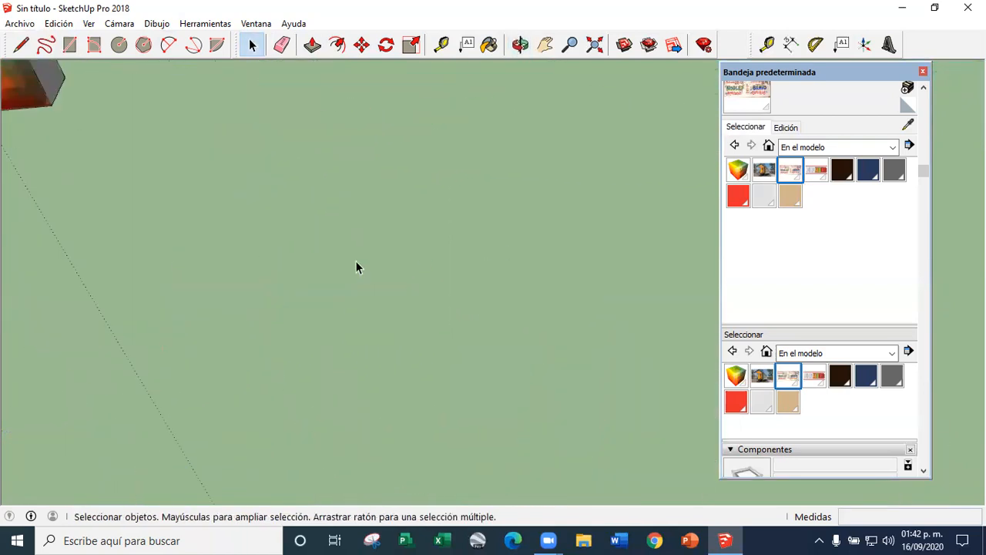
pyautogui.scroll(-3, 296, 236)
pyautogui.scroll(-1, 287, 209)
pyautogui.scroll(1, 283, 212)
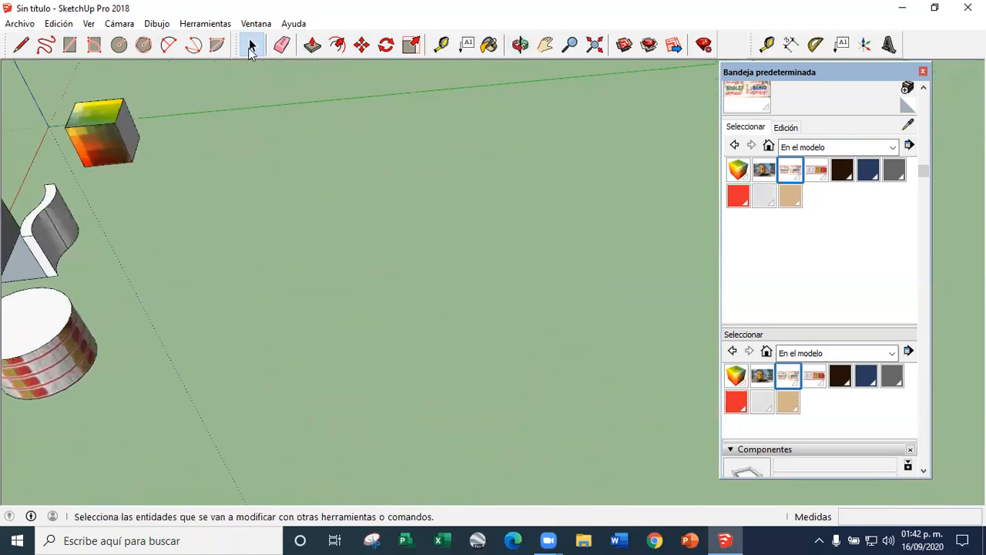
pyautogui.click(120, 45)
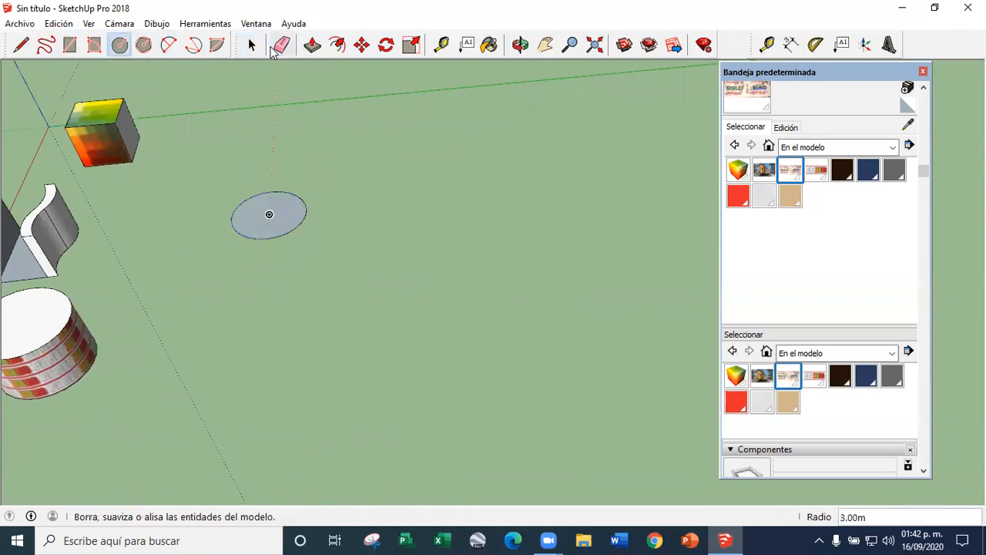
pyautogui.click(252, 48)
# Draw a bent path of connected lines from the circle's edge and try to extrude the circle along it with Follow Me
pyautogui.moveTo(277, 161); pyautogui.dragTo(279, 223, button='middle')
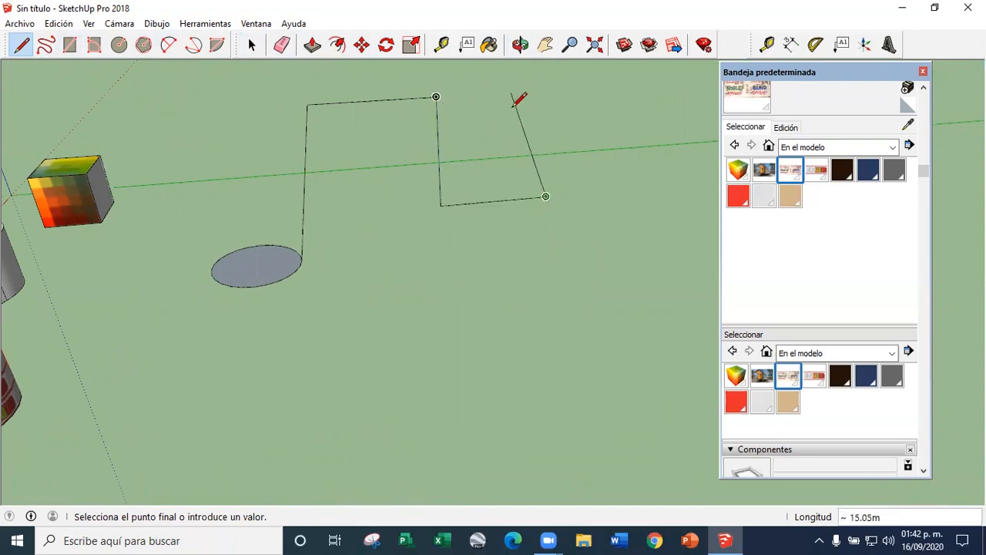
pyautogui.click(313, 44)
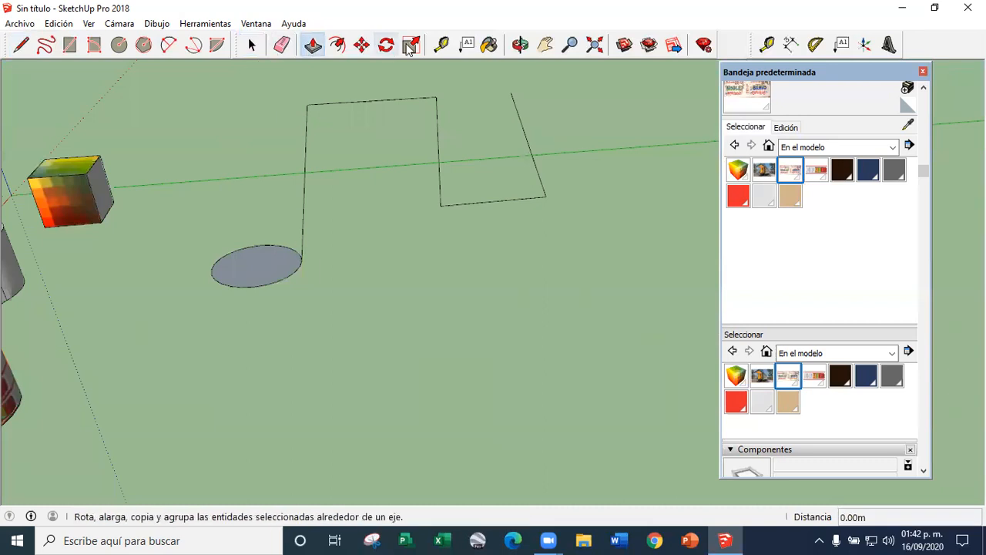
pyautogui.click(202, 24)
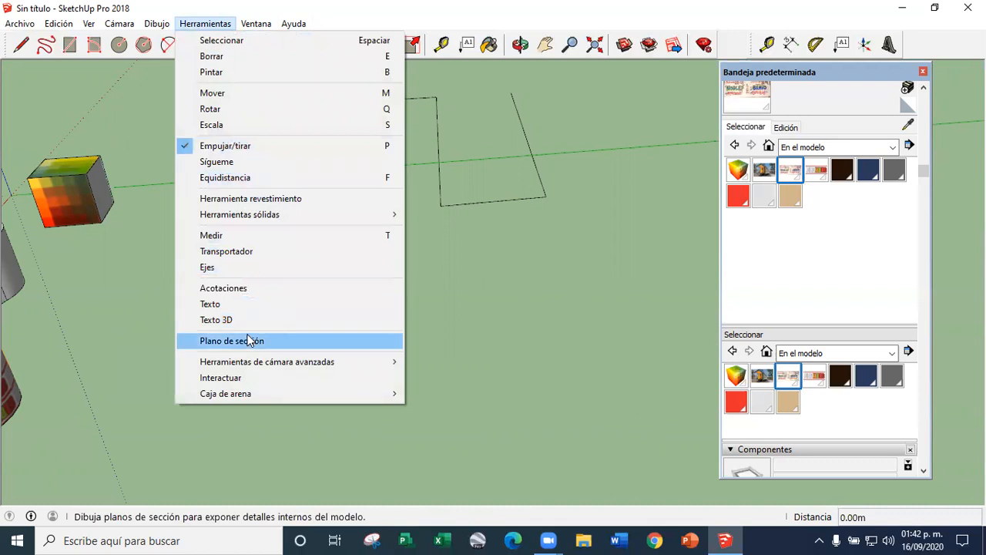
pyautogui.click(222, 161)
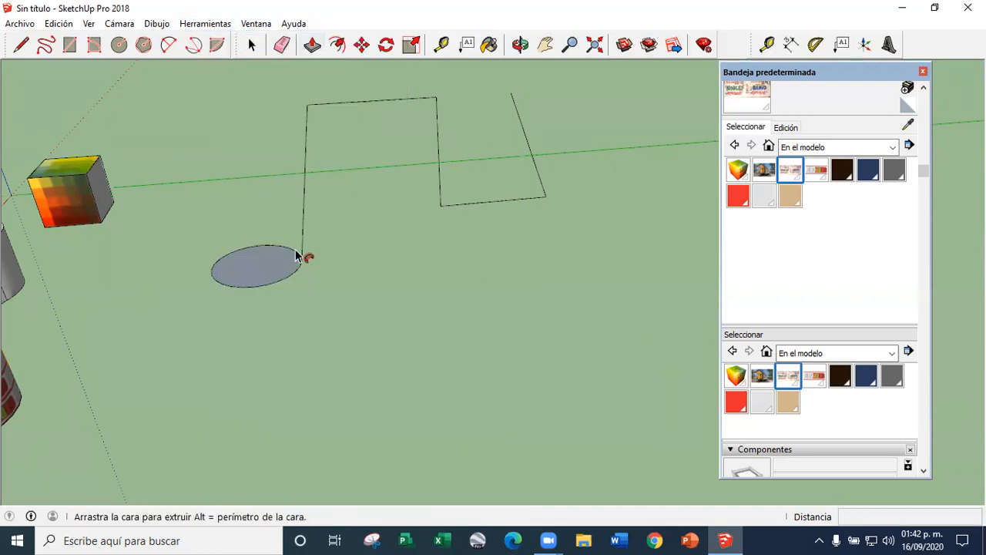
pyautogui.moveTo(306, 238)
pyautogui.mouseDown(button='middle')
pyautogui.moveTo(247, 306)
pyautogui.moveTo(319, 233)
pyautogui.mouseUp(button='middle')
pyautogui.scroll(-2, 336, 252)
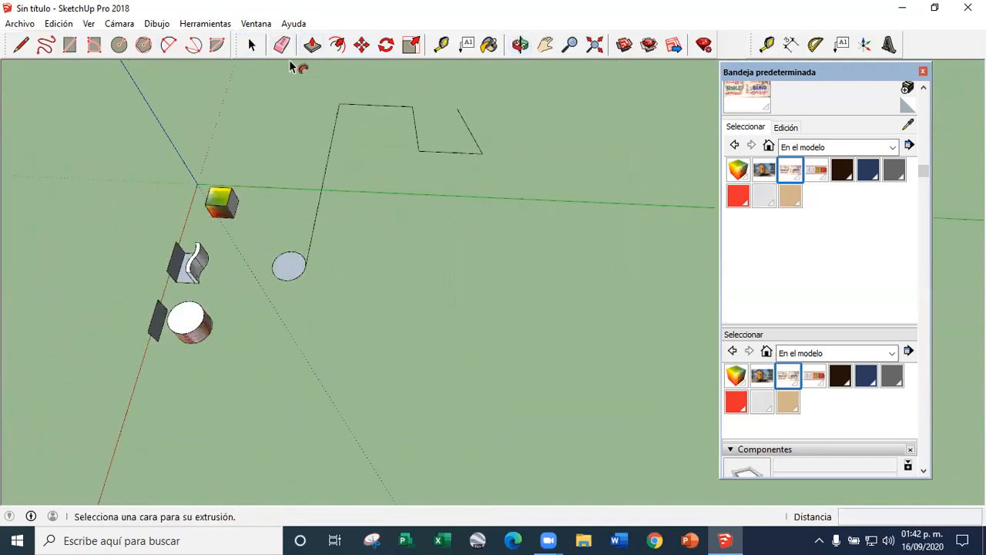
# Erase the bent line path attached to the circle, keeping only the circle
pyautogui.click(251, 45)
pyautogui.click(281, 45)
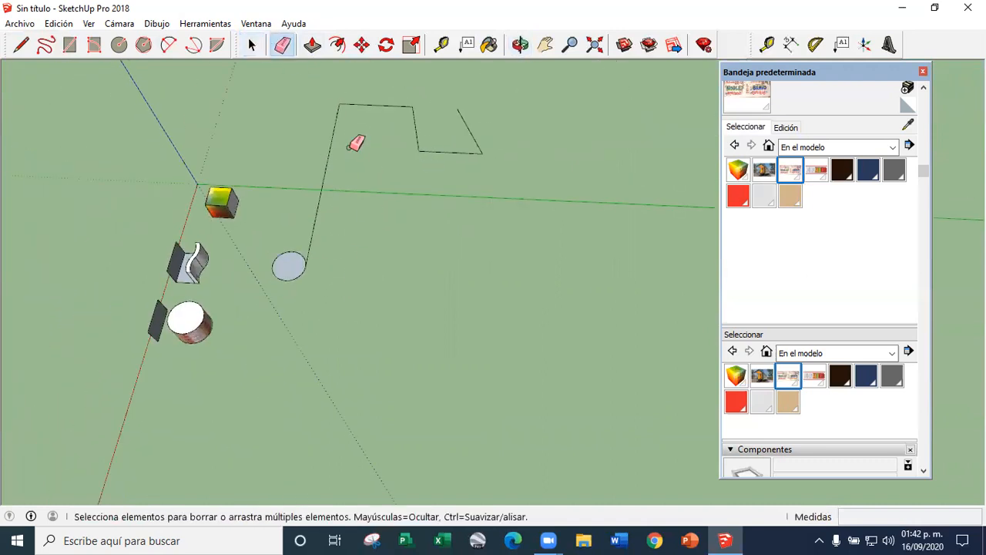
pyautogui.moveTo(470, 146); pyautogui.dragTo(379, 137, button='middle')
pyautogui.scroll(3, 367, 242)
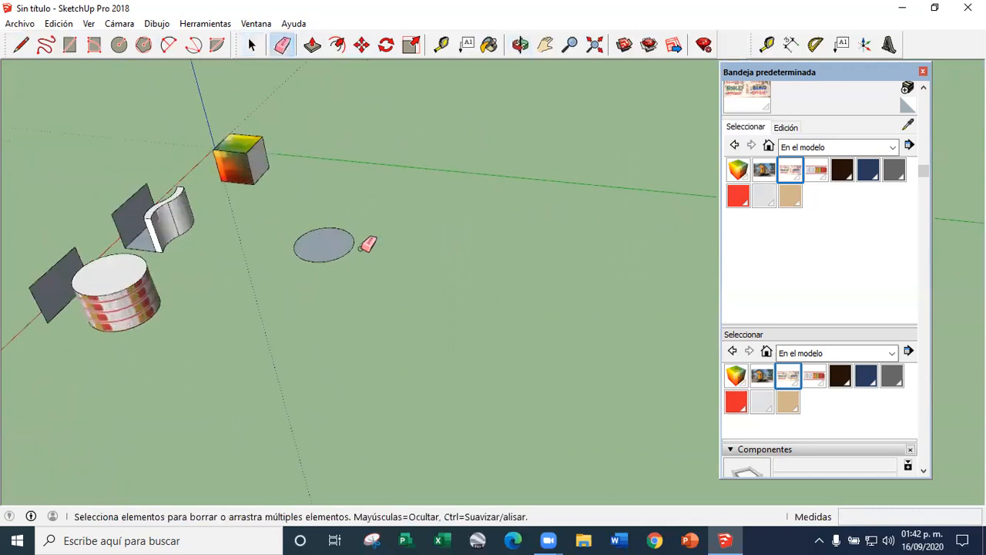
# Draw a stepped path of connected lines from the circle's edge, going up, across, down, across, up and back
pyautogui.click(20, 47)
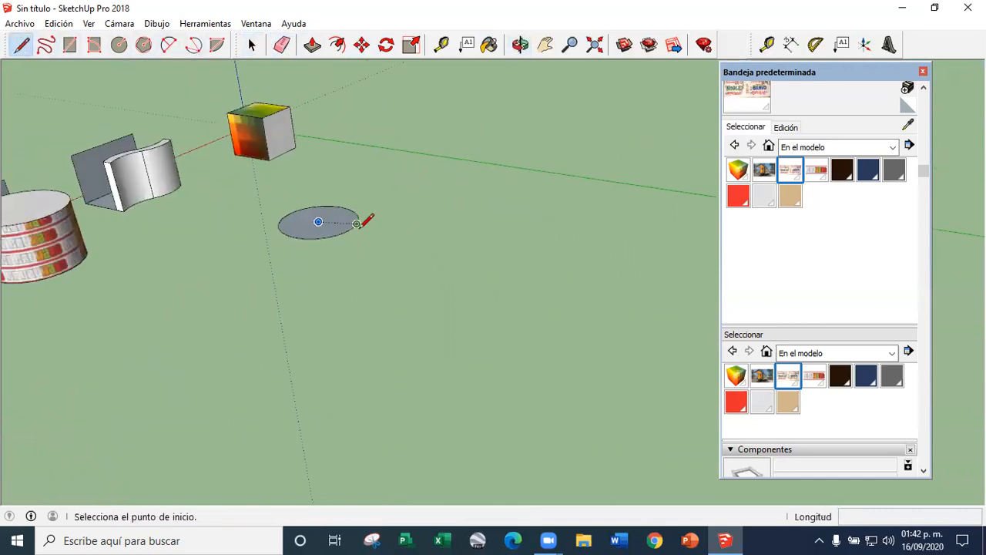
pyautogui.click(318, 222)
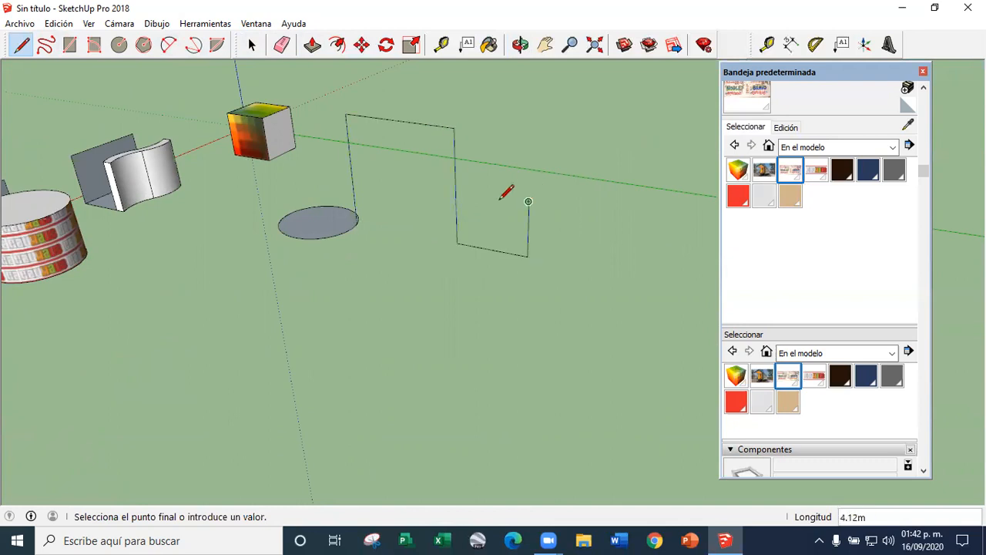
pyautogui.press('space')
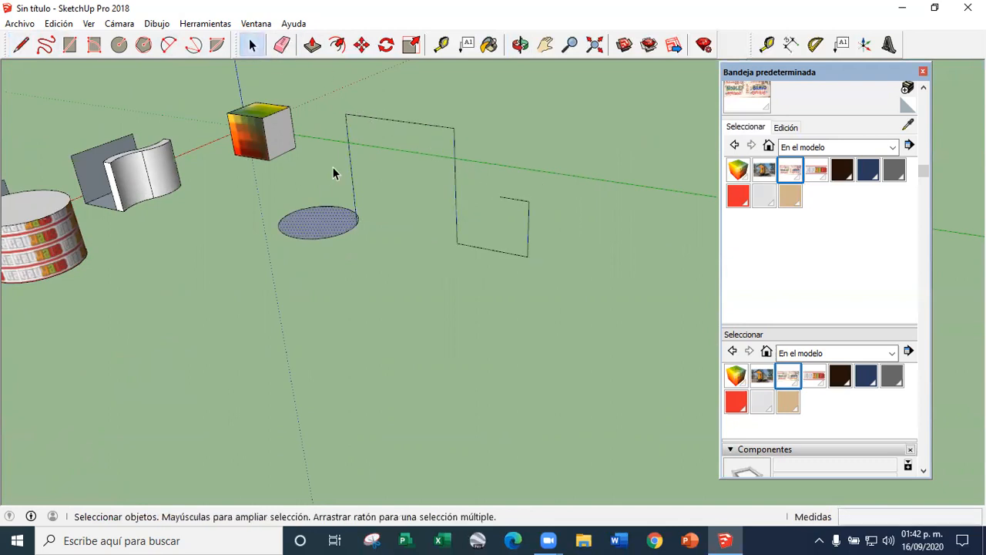
# Extrude the circle with Follow Me along the path's first rise, crossing and descent to form a tubular arch
pyautogui.click(205, 23)
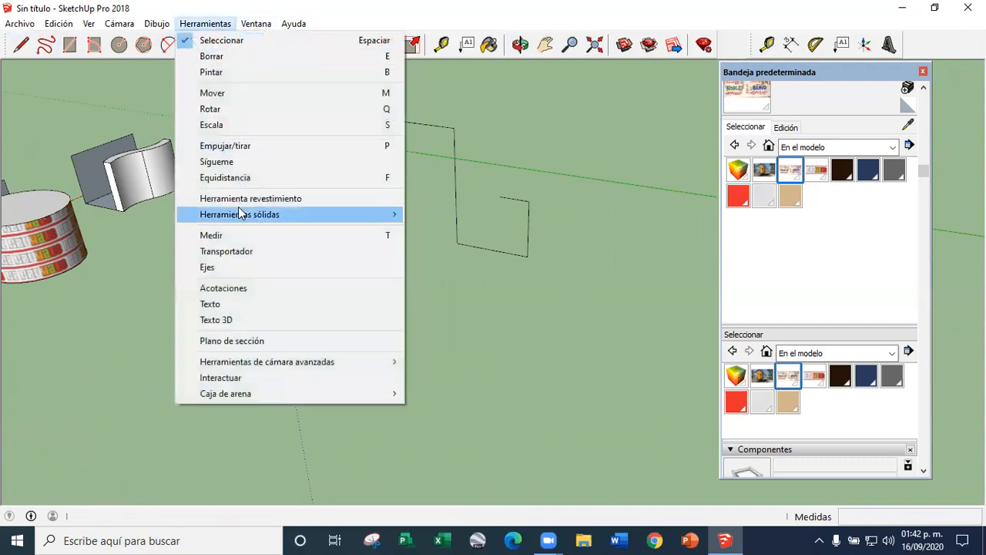
pyautogui.click(216, 162)
pyautogui.moveTo(352, 229); pyautogui.dragTo(540, 263)
pyautogui.scroll(-4, 466, 264)
pyautogui.moveTo(458, 263); pyautogui.dragTo(609, 308, button='middle')
pyautogui.click(253, 44)
pyautogui.scroll(-4, 462, 201)
pyautogui.moveTo(472, 231); pyautogui.dragTo(403, 220, button='middle')
# Select the whole tubular arch and rotate it about the vertical axis until its span runs parallel to the red axis
pyautogui.scroll(3, 403, 220)
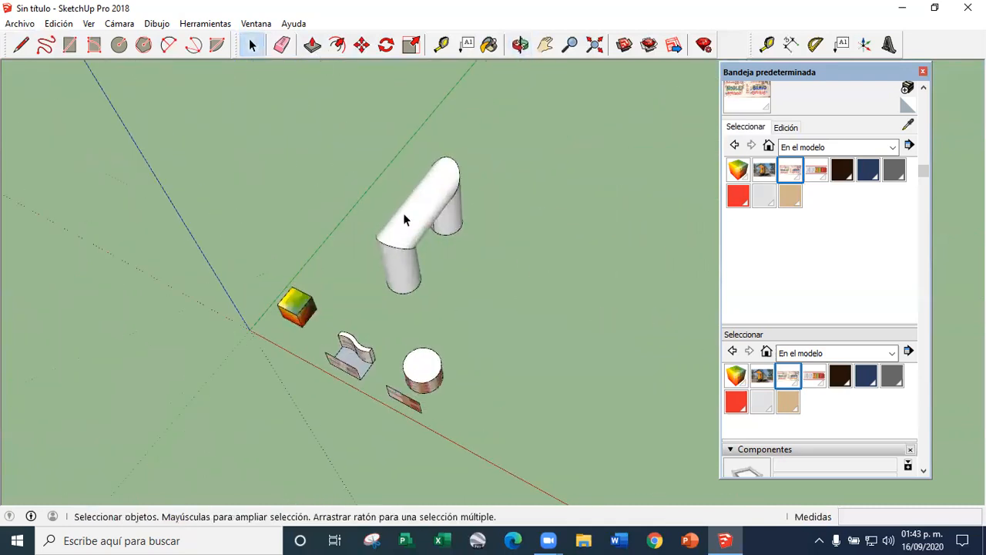
pyautogui.rightClick(401, 220)
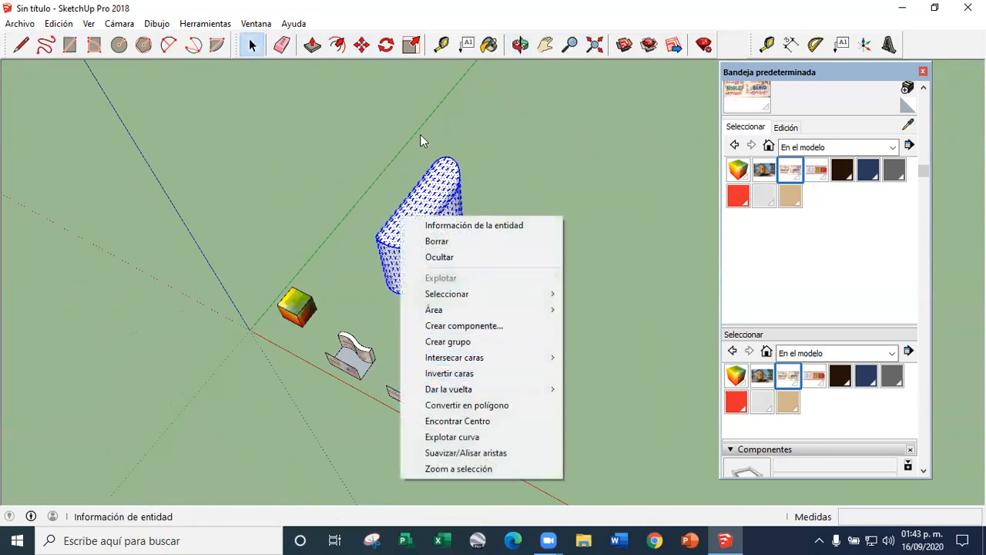
pyautogui.click(359, 46)
pyautogui.click(386, 45)
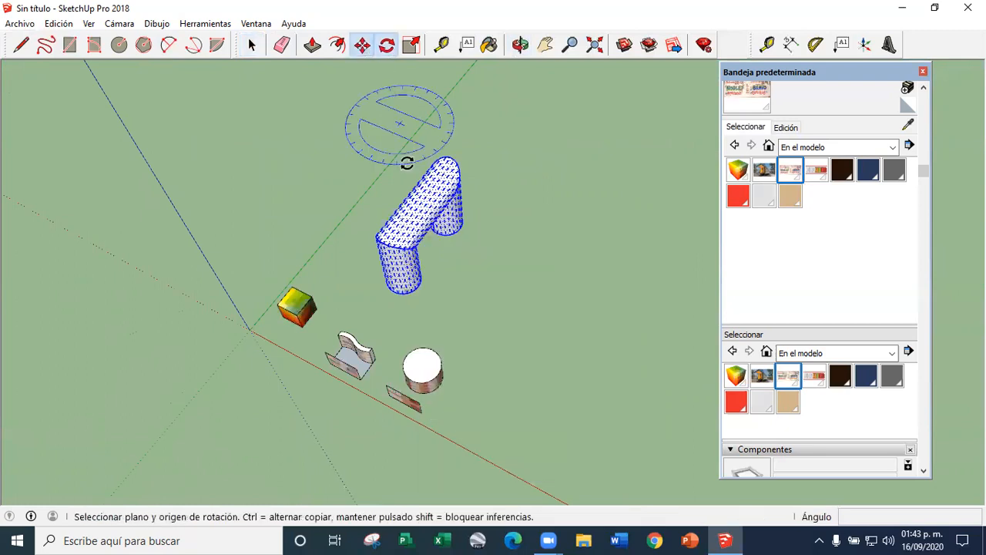
pyautogui.click(458, 279)
pyautogui.click(509, 218)
pyautogui.click(524, 309)
pyautogui.moveTo(524, 308); pyautogui.dragTo(557, 132, button='middle')
pyautogui.scroll(3, 425, 352)
pyautogui.moveTo(424, 352); pyautogui.dragTo(456, 303, button='middle')
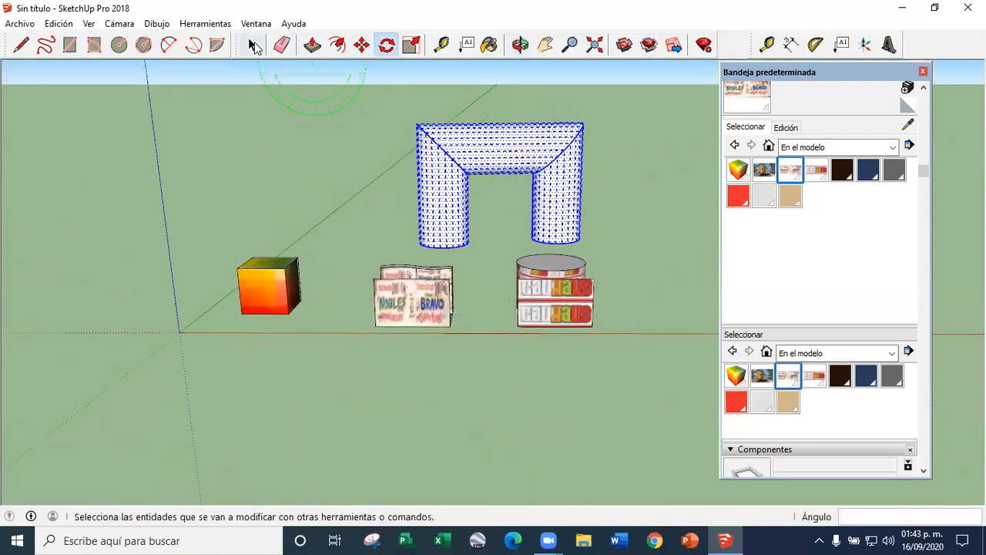
# Sample the poster texture from the flat face and paint the whole selected tubular arch with it
pyautogui.click(253, 46)
pyautogui.scroll(4, 416, 185)
pyautogui.scroll(-2, 356, 237)
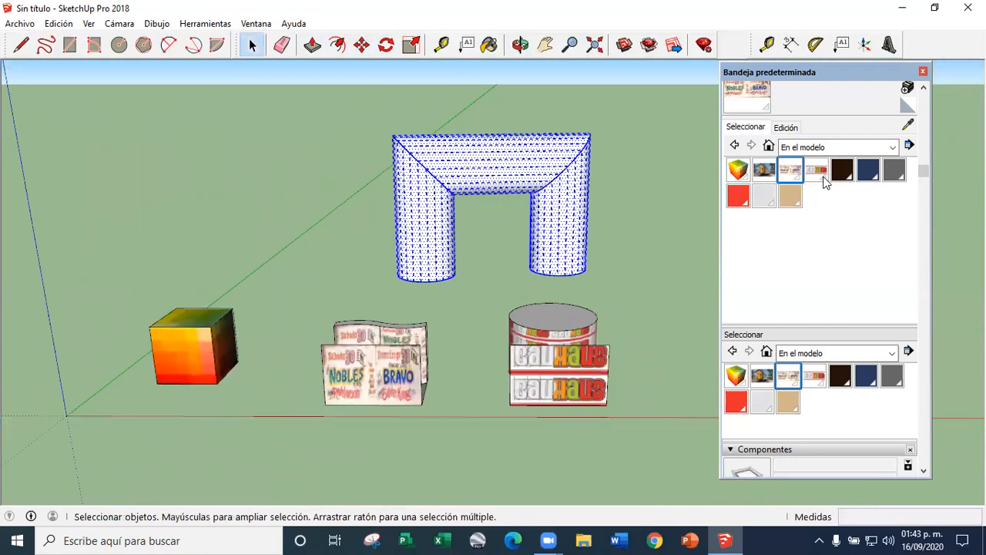
pyautogui.click(907, 130)
pyautogui.scroll(3, 419, 340)
pyautogui.click(367, 386)
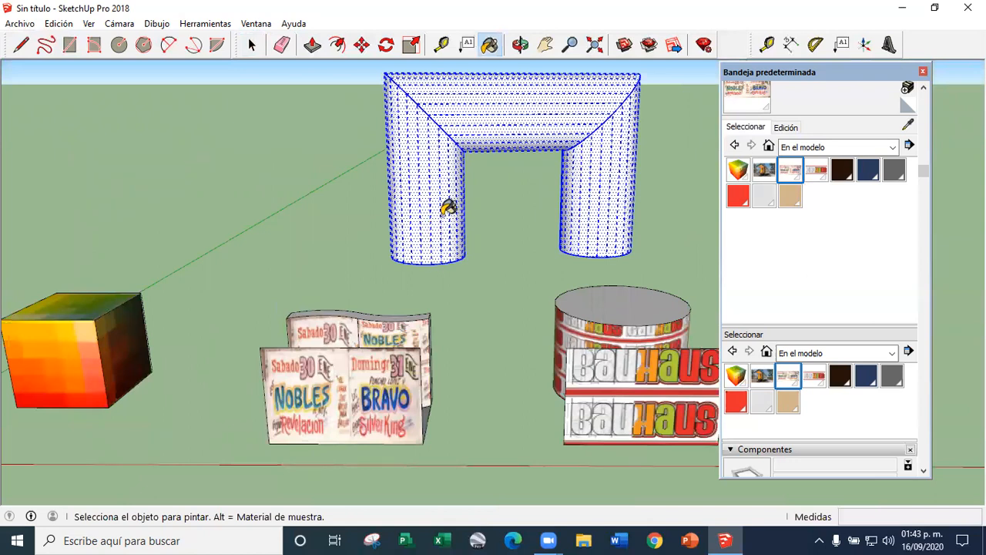
pyautogui.click(455, 208)
pyautogui.click(251, 45)
pyautogui.click(326, 177)
# Examine the projected poster texture on the tubular arch from the front, the sides and above
pyautogui.moveTo(486, 322); pyautogui.dragTo(478, 290, button='middle')
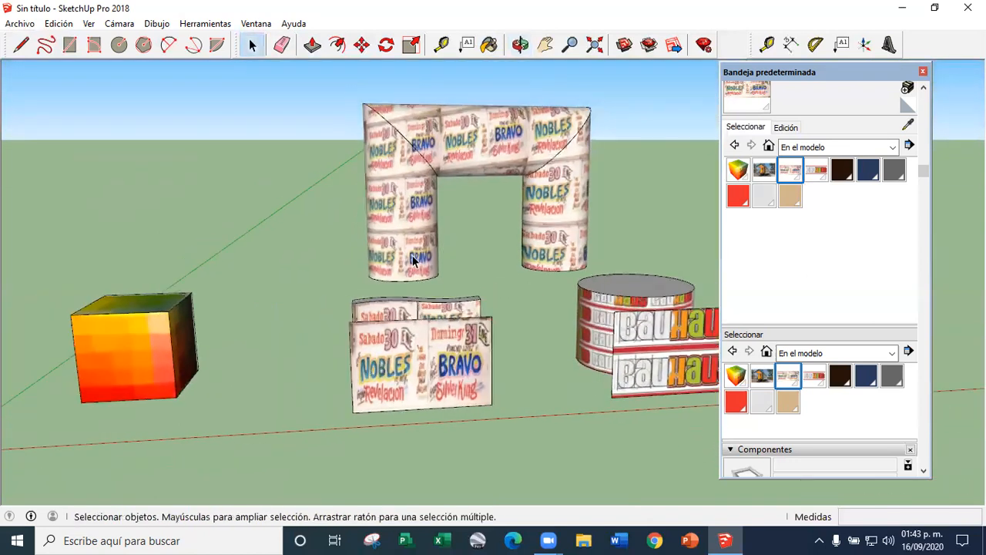
pyautogui.scroll(-3, 478, 290)
pyautogui.scroll(5, 409, 192)
pyautogui.moveTo(377, 265); pyautogui.dragTo(343, 241, button='middle')
pyautogui.scroll(-5, 474, 219)
pyautogui.scroll(4, 455, 219)
pyautogui.scroll(-5, 432, 218)
pyautogui.moveTo(433, 218); pyautogui.dragTo(499, 336, button='middle')
pyautogui.scroll(5, 490, 191)
pyautogui.scroll(-2, 467, 262)
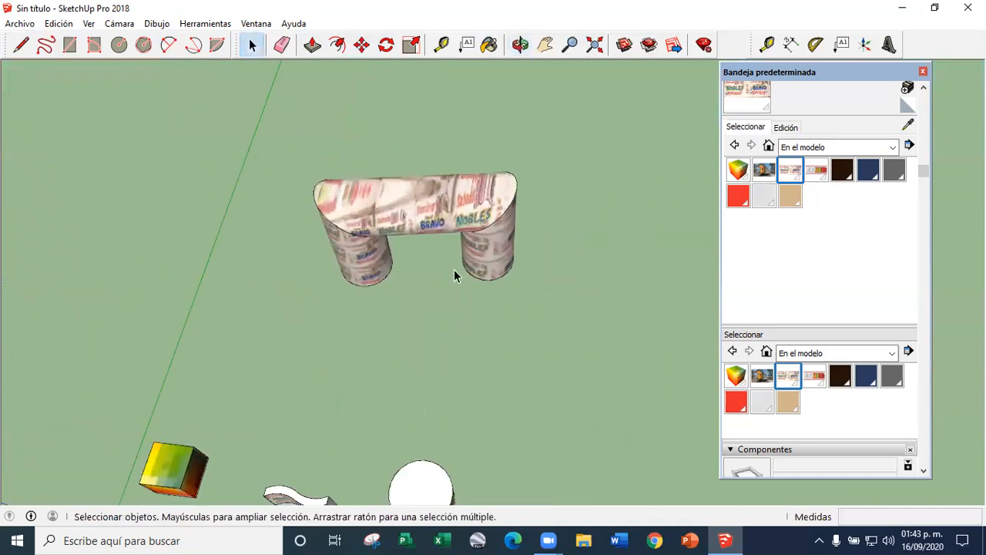
# Select all the connected geometry of the textured tubular arch and make it a group
pyautogui.scroll(2, 456, 269)
pyautogui.click(508, 275)
pyautogui.tripleClick(507, 279)
pyautogui.rightClick(507, 279)
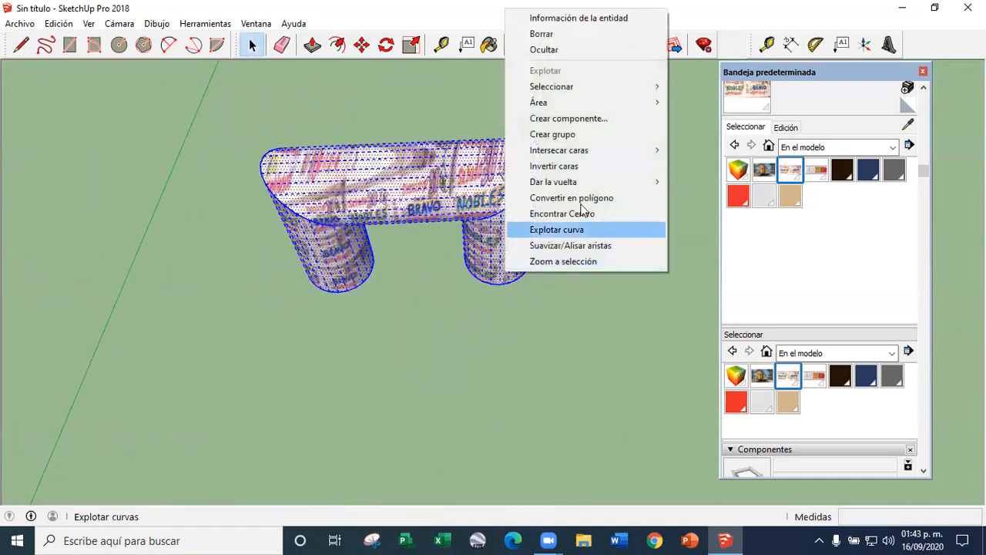
pyautogui.click(572, 135)
pyautogui.click(447, 338)
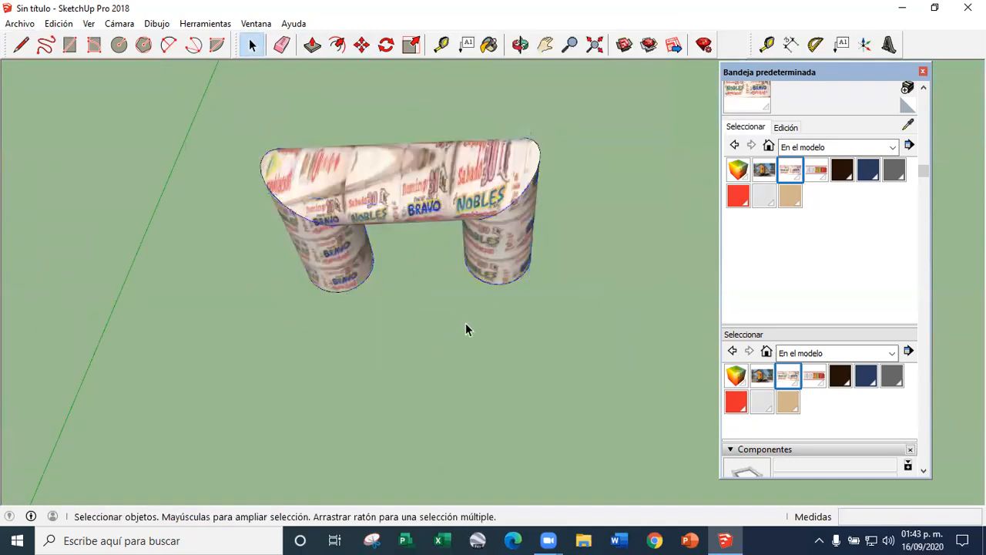
pyautogui.moveTo(467, 310); pyautogui.dragTo(405, 320, button='middle')
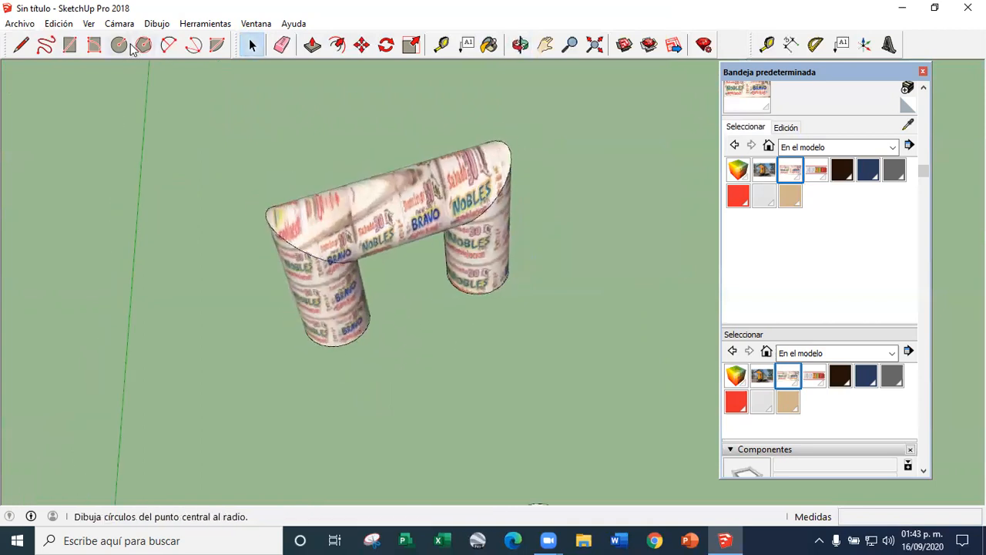
# Draw lines out from the arch's leg bases and close a vertical rectangular face about 14 m high in front of the arch
pyautogui.click(22, 45)
pyautogui.click(308, 336)
pyautogui.moveTo(388, 414); pyautogui.dragTo(308, 381, button='middle')
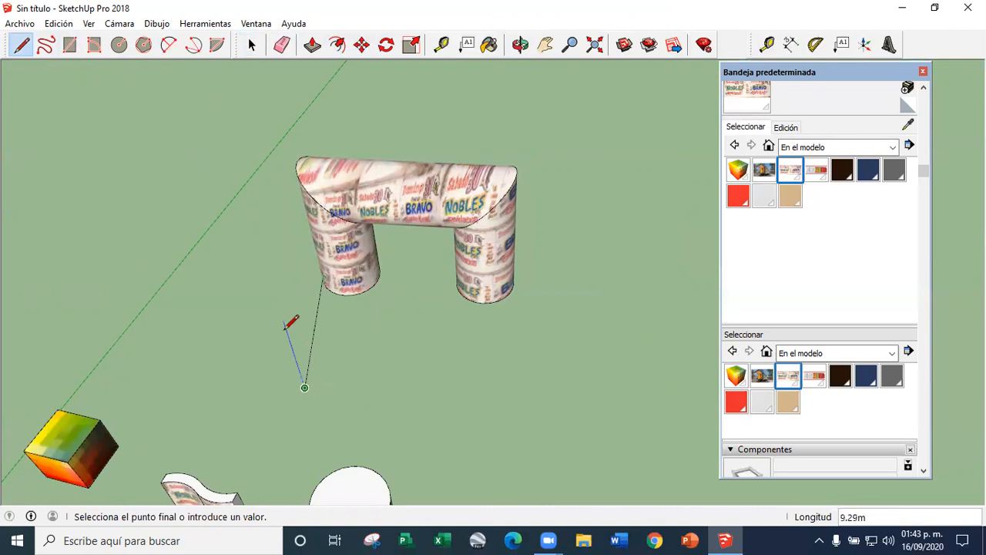
pyautogui.moveTo(286, 325); pyautogui.dragTo(312, 356, button='middle')
pyautogui.press('Escape')
pyautogui.scroll(-3, 287, 345)
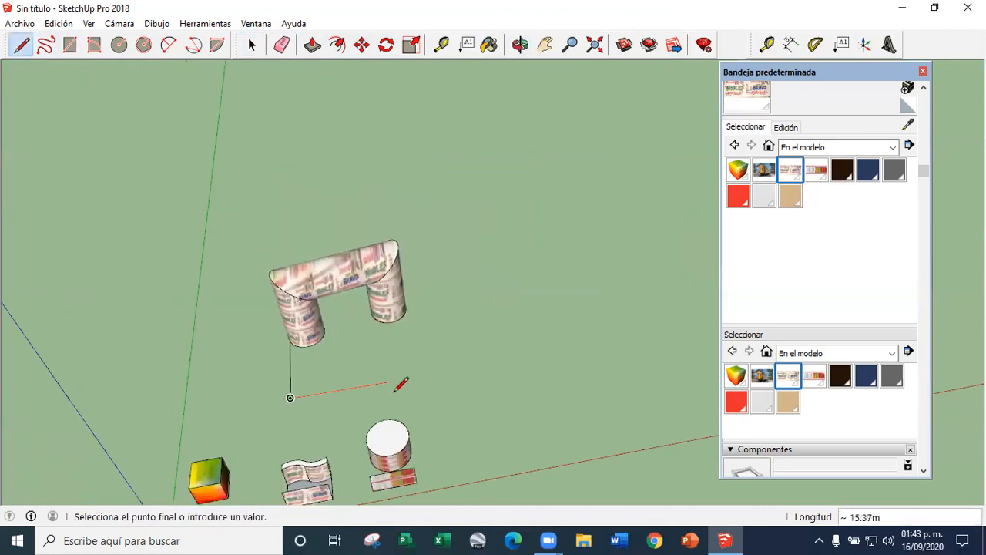
pyautogui.moveTo(422, 397); pyautogui.dragTo(319, 349, button='middle')
pyautogui.press('Escape')
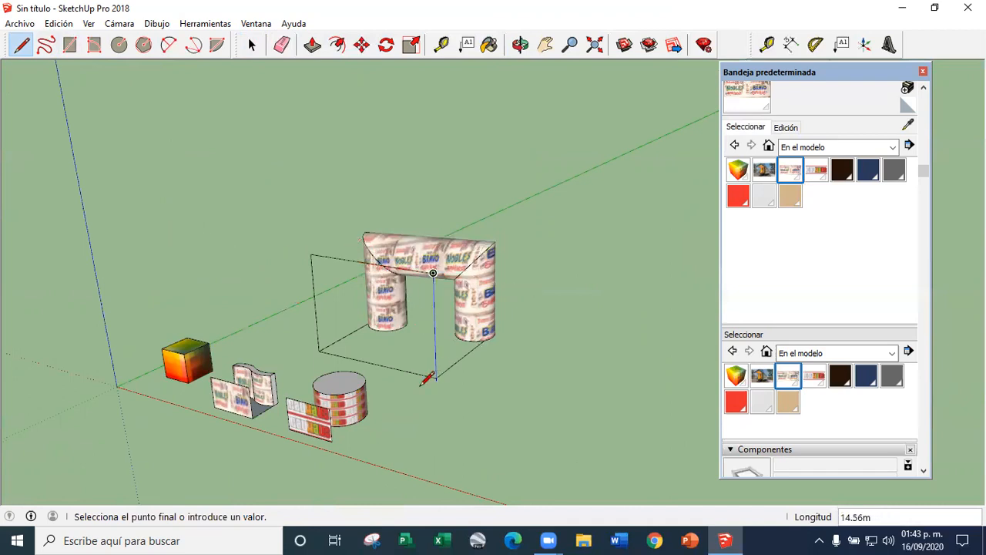
pyautogui.moveTo(430, 377); pyautogui.dragTo(455, 357, button='middle')
pyautogui.click(445, 379)
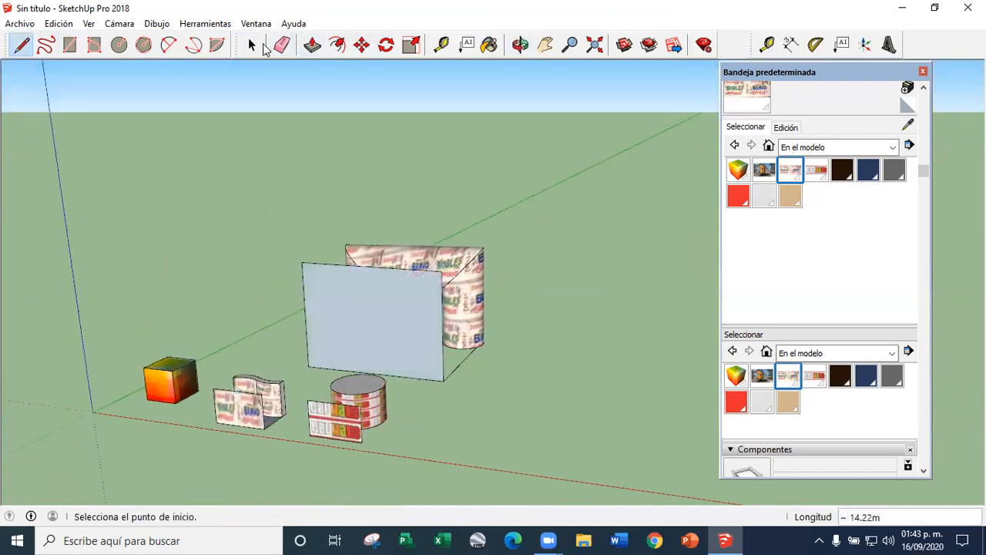
# Select the vertical rectangular face and paint it with the Bauhaus image material
pyautogui.scroll(-3, 437, 176)
pyautogui.scroll(4, 417, 249)
pyautogui.click(253, 45)
pyautogui.moveTo(351, 211); pyautogui.dragTo(397, 213, button='middle')
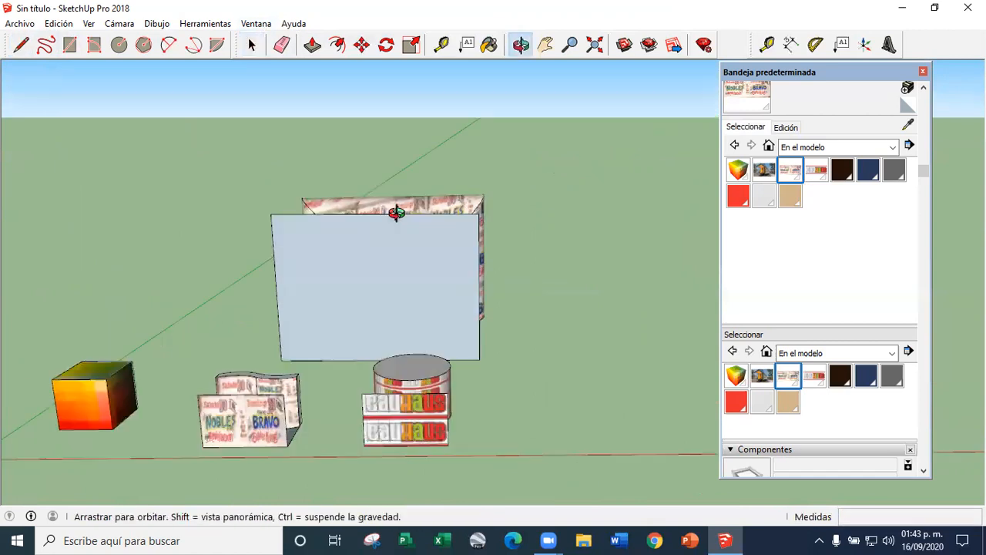
pyautogui.scroll(2, 387, 300)
pyautogui.click(388, 300)
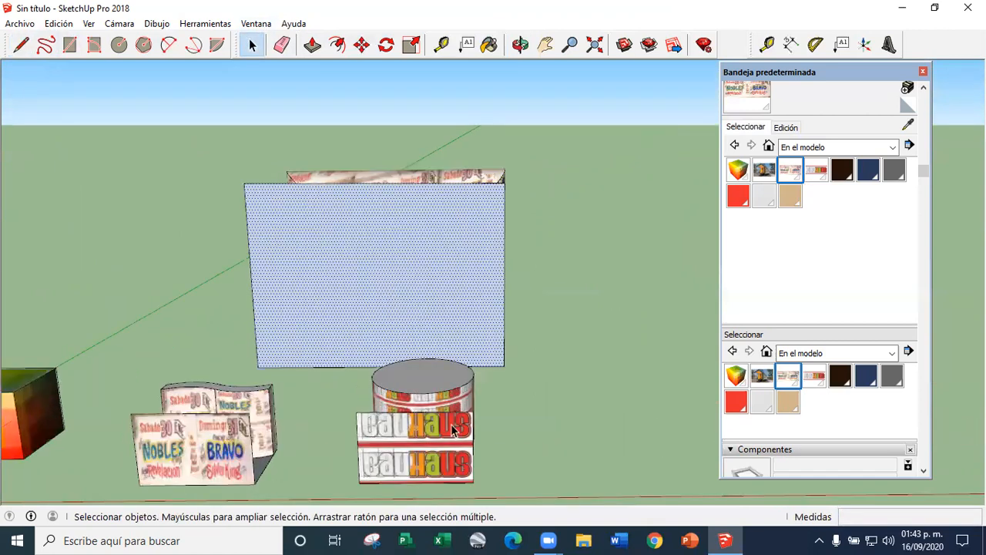
pyautogui.click(816, 173)
pyautogui.click(434, 263)
pyautogui.moveTo(427, 266); pyautogui.dragTo(393, 299, button='middle')
# Reposition and scale the face's texture so the Bauhaus lettering spans its full width in two rows
pyautogui.scroll(3, 391, 298)
pyautogui.rightClick(373, 294)
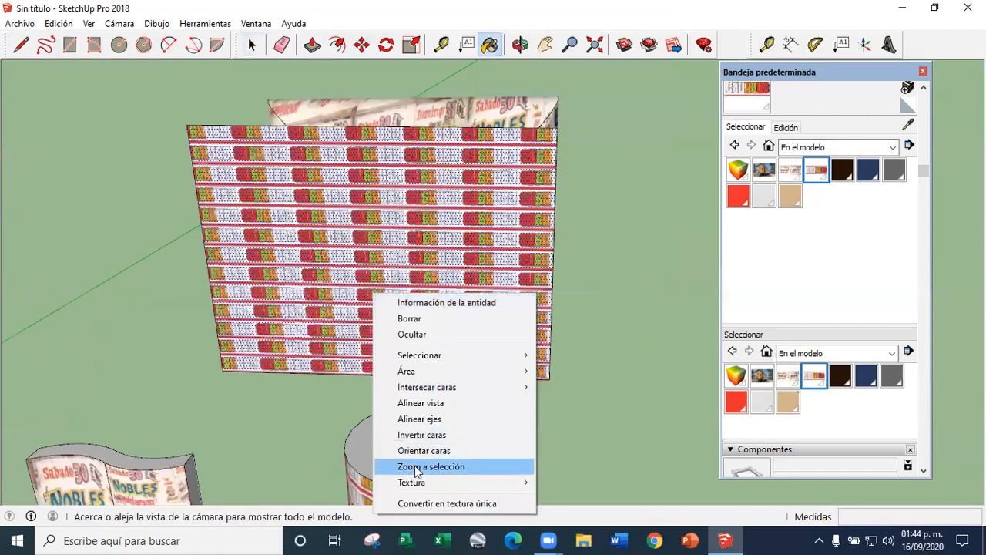
pyautogui.moveTo(432, 482)
pyautogui.click(574, 479)
pyautogui.moveTo(258, 363); pyautogui.dragTo(556, 373)
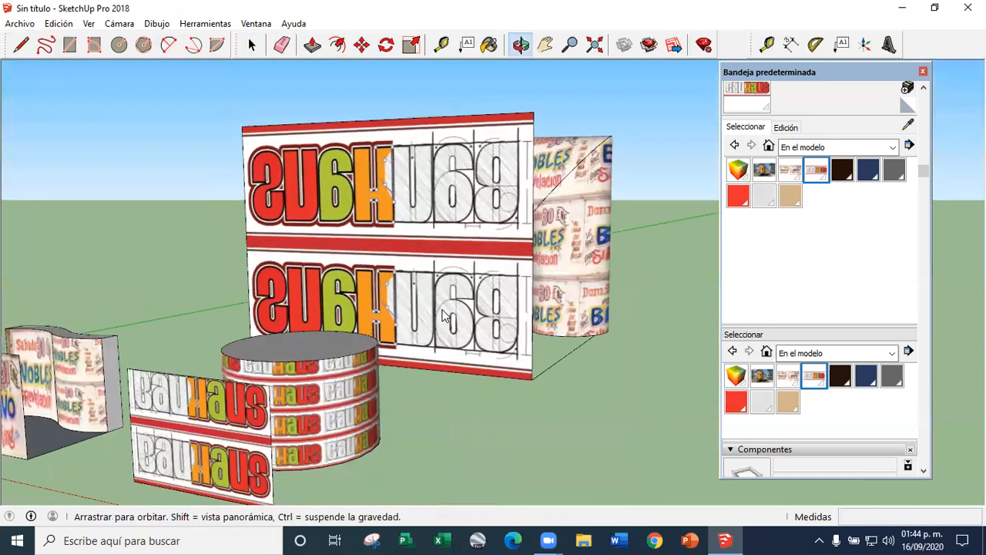
pyautogui.click(251, 45)
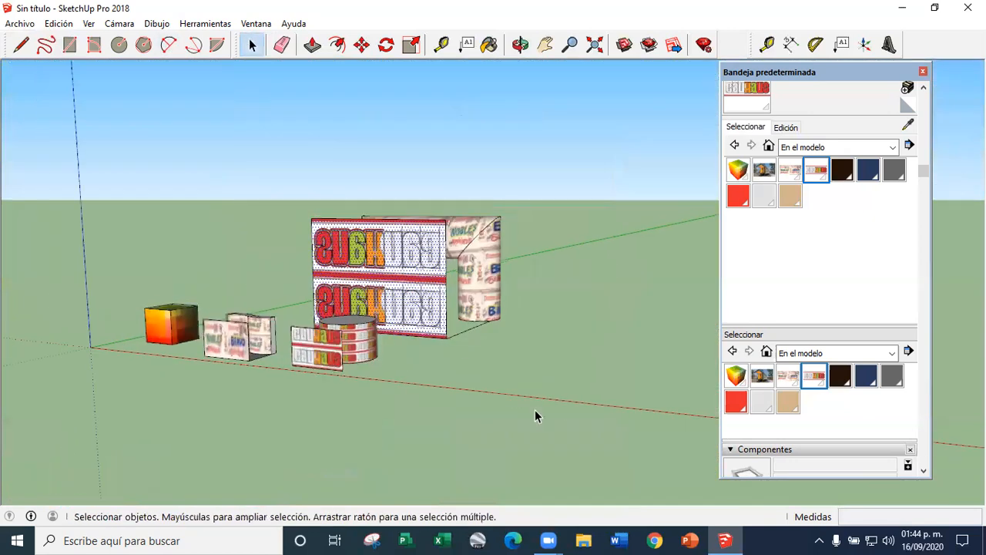
pyautogui.scroll(6, 535, 410)
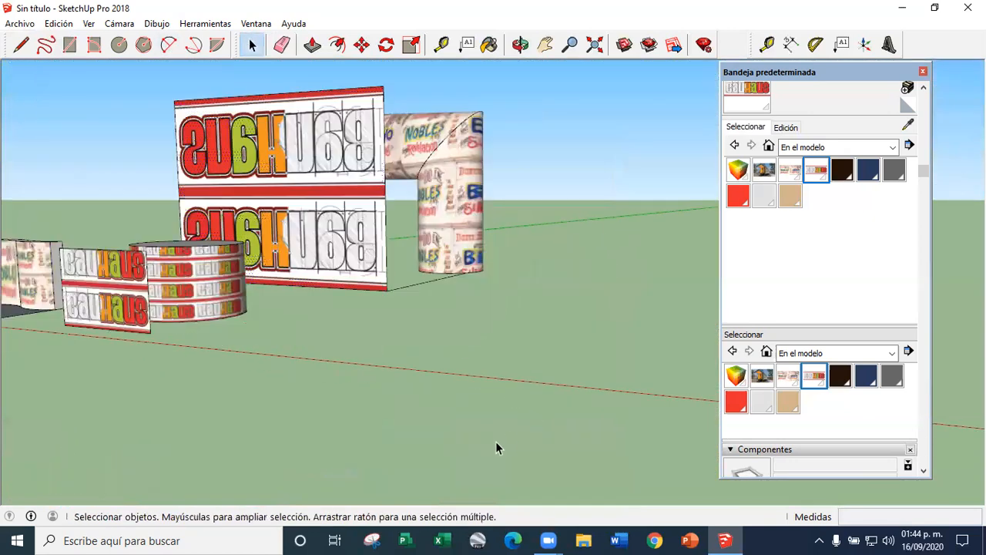
# Set the face's Bauhaus texture to projected, sample it from the face and paint the tubular arch with it
pyautogui.rightClick(384, 285)
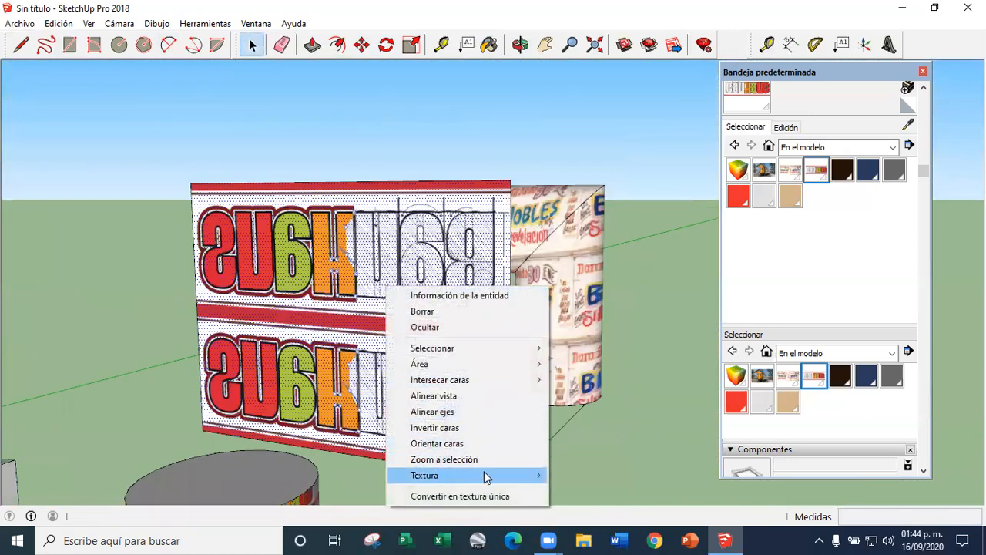
pyautogui.moveTo(483, 475)
pyautogui.click(581, 508)
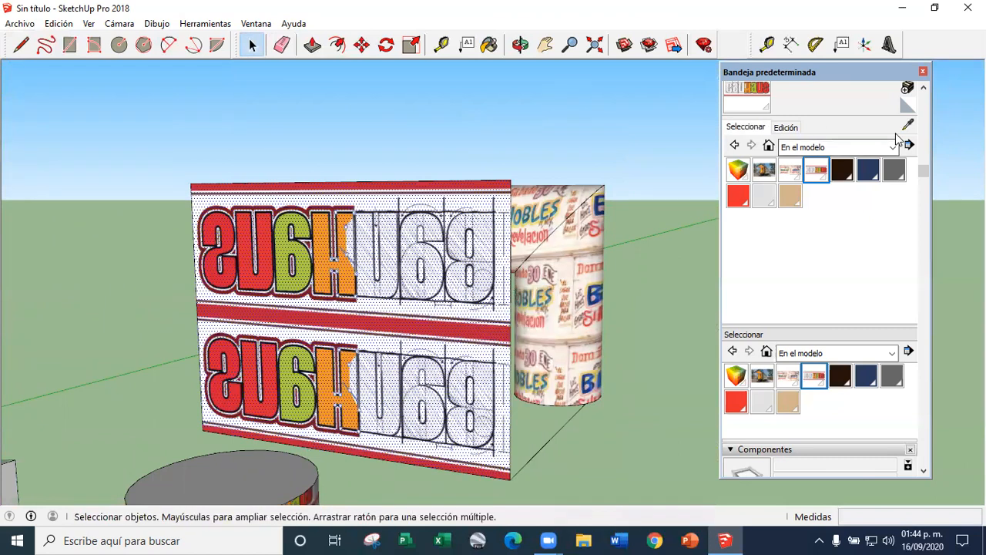
pyautogui.click(908, 125)
pyautogui.click(460, 240)
pyautogui.click(546, 250)
pyautogui.moveTo(496, 288)
pyautogui.mouseDown(button='middle')
pyautogui.moveTo(450, 276)
pyautogui.moveTo(428, 299)
pyautogui.moveTo(649, 371)
pyautogui.moveTo(432, 193)
pyautogui.mouseUp(button='middle')
# Erase the flat Bauhaus face in front of the arch and inspect the projected lettering on the tubes
pyautogui.click(252, 45)
pyautogui.click(284, 47)
pyautogui.moveTo(260, 176)
pyautogui.mouseDown()
pyautogui.moveTo(238, 204)
pyautogui.moveTo(323, 177)
pyautogui.mouseUp()
pyautogui.moveTo(493, 236)
pyautogui.mouseDown(button='middle')
pyautogui.moveTo(519, 265)
pyautogui.moveTo(451, 265)
pyautogui.moveTo(406, 206)
pyautogui.moveTo(524, 282)
pyautogui.moveTo(85, 299)
pyautogui.moveTo(324, 285)
pyautogui.mouseUp(button='middle')
pyautogui.scroll(4, 464, 270)
pyautogui.click(252, 45)
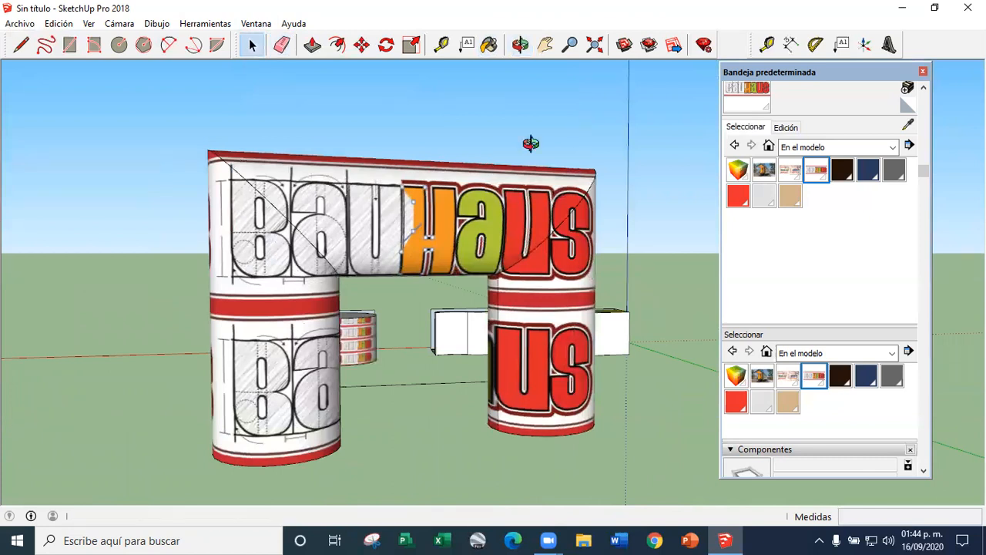
pyautogui.scroll(-5, 466, 161)
pyautogui.scroll(6, 401, 218)
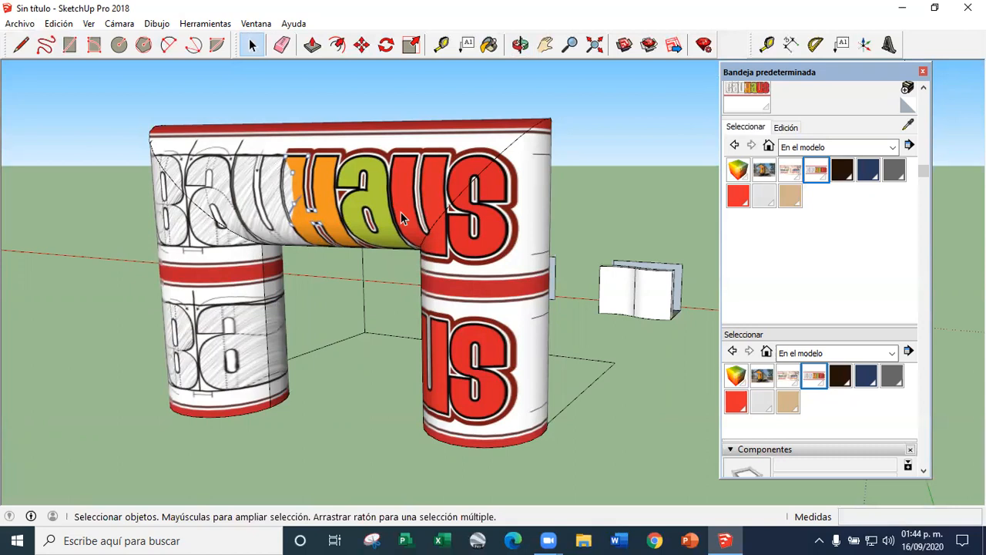
# Paint both legs and the crossbar of the arch directly with the Bauhaus material from the model's materials
pyautogui.click(483, 221)
pyautogui.scroll(3, 461, 200)
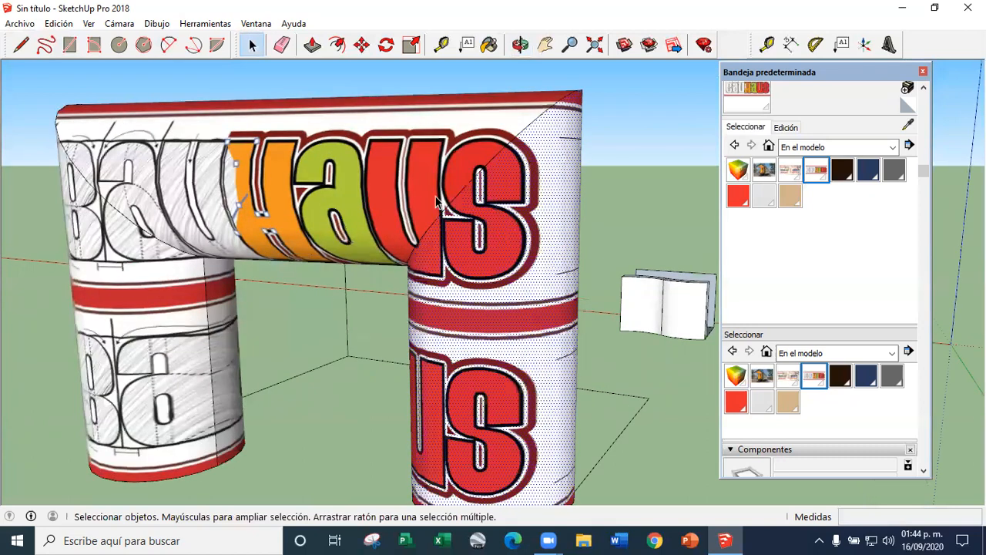
pyautogui.scroll(-3, 489, 220)
pyautogui.click(816, 165)
pyautogui.click(484, 233)
pyautogui.click(362, 212)
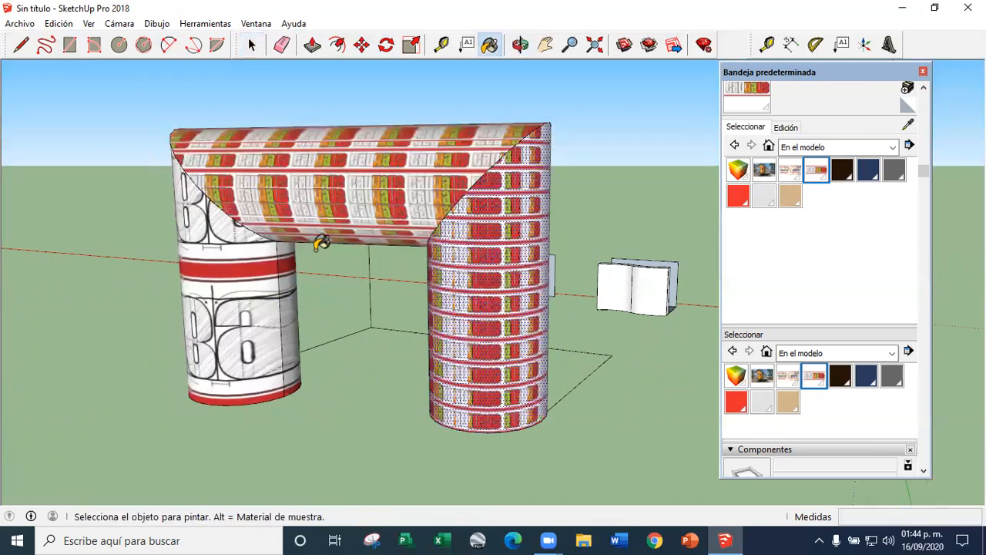
pyautogui.click(268, 317)
pyautogui.moveTo(401, 220); pyautogui.dragTo(571, 214, button='middle')
pyautogui.scroll(3, 480, 259)
pyautogui.moveTo(480, 259); pyautogui.dragTo(322, 227, button='middle')
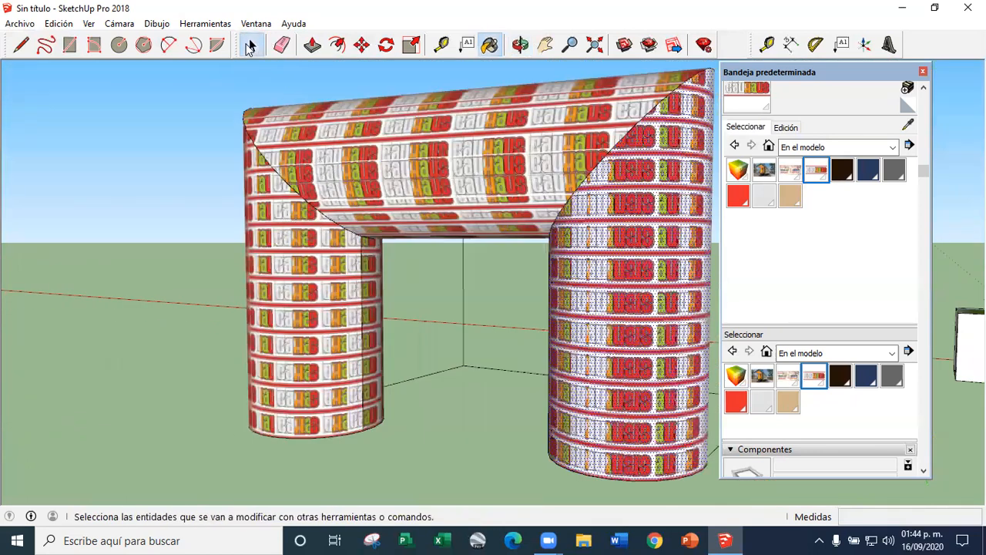
# Examine the directly painted arch and check which texture options its leg surface offers
pyautogui.click(250, 45)
pyautogui.click(190, 270)
pyautogui.scroll(-4, 190, 271)
pyautogui.moveTo(408, 327); pyautogui.dragTo(480, 328, button='middle')
pyautogui.scroll(5, 525, 341)
pyautogui.rightClick(524, 343)
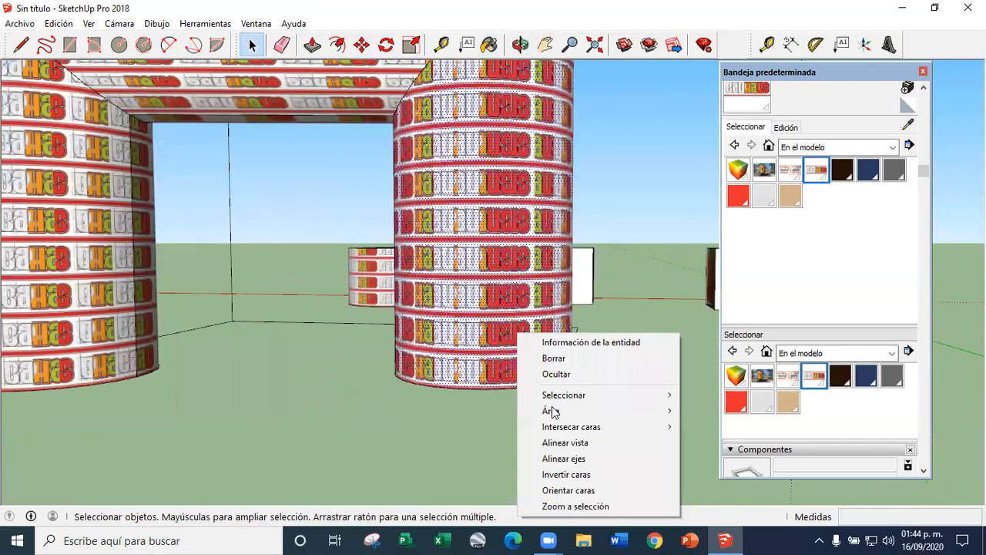
pyautogui.click(509, 293)
pyautogui.moveTo(487, 293); pyautogui.dragTo(430, 178, button='middle')
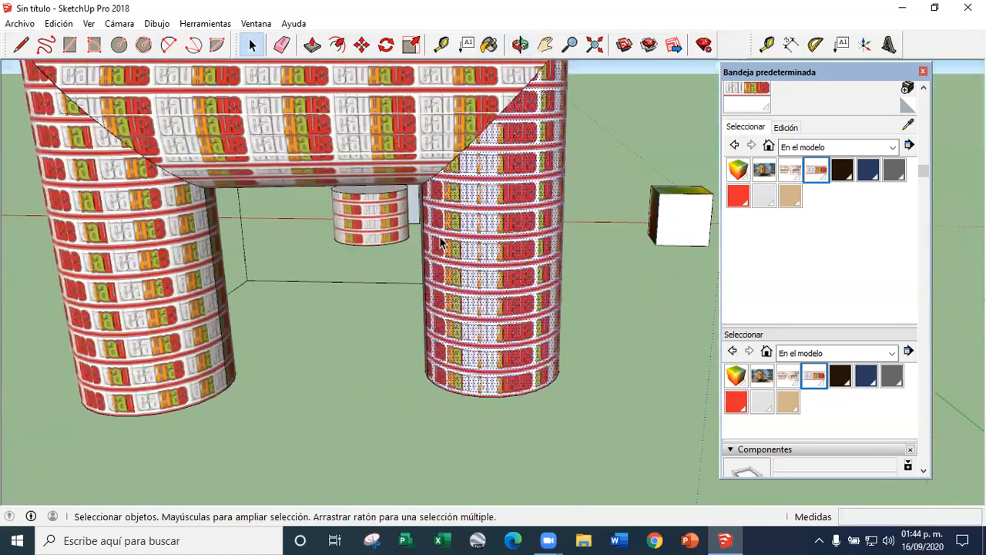
pyautogui.tripleClick(441, 244)
pyautogui.click(362, 44)
pyautogui.click(460, 164)
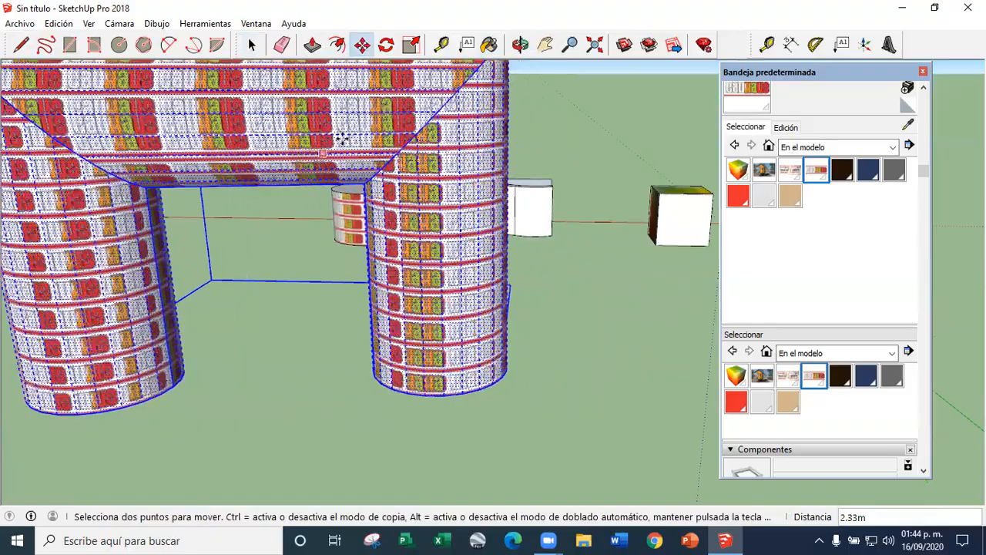
pyautogui.scroll(-1, 472, 215)
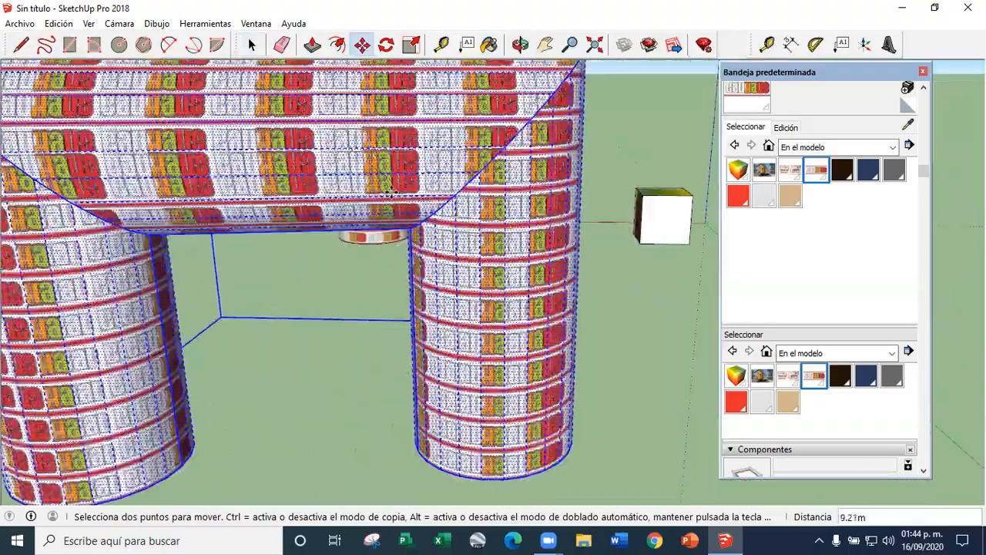
pyautogui.click(252, 47)
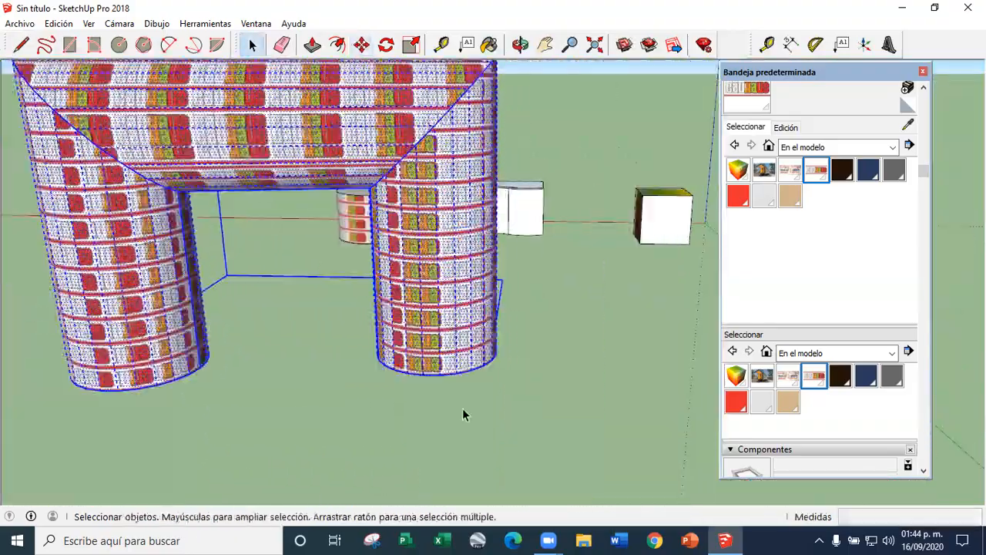
pyautogui.click(487, 442)
# Undo the direct painting of the arch's legs and crossbar
pyautogui.hotkey('ctrl', 'z')
pyautogui.hotkey('ctrl', 'z')
pyautogui.hotkey('ctrl', 'z')
pyautogui.hotkey('ctrl', 'z')
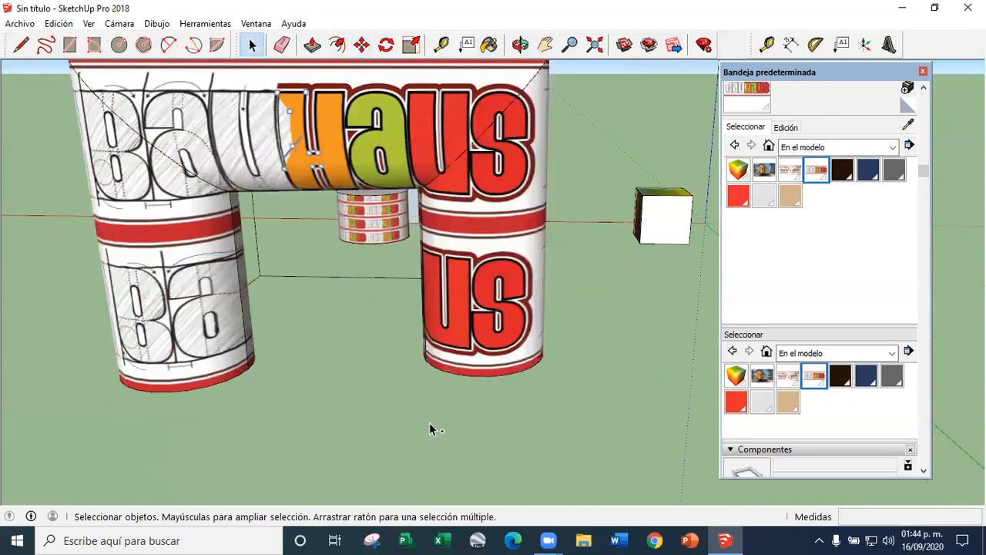
# Select all the connected geometry of the Bauhaus arch and make it a group
pyautogui.scroll(-2, 443, 423)
pyautogui.scroll(5, 471, 392)
pyautogui.rightClick(455, 324)
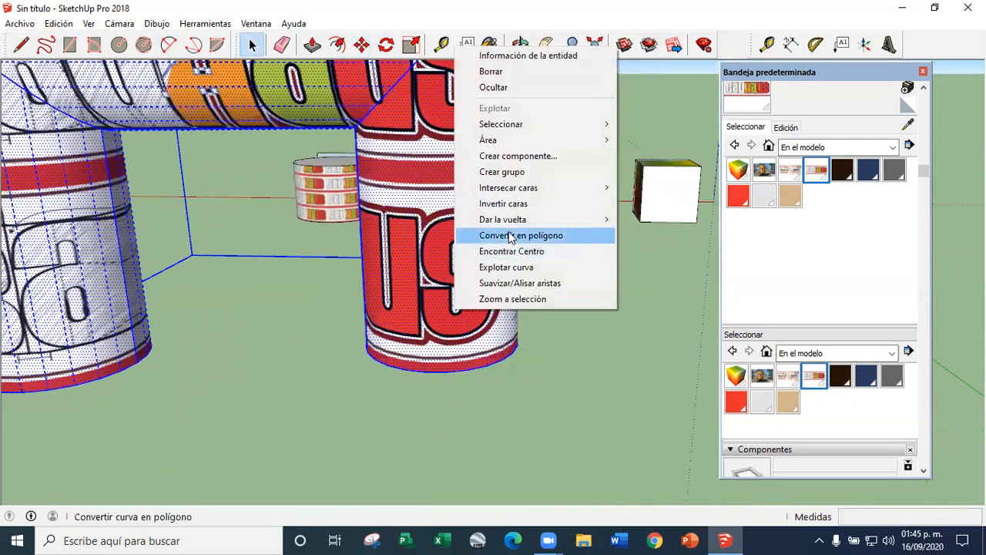
pyautogui.scroll(-5, 398, 403)
pyautogui.rightClick(410, 378)
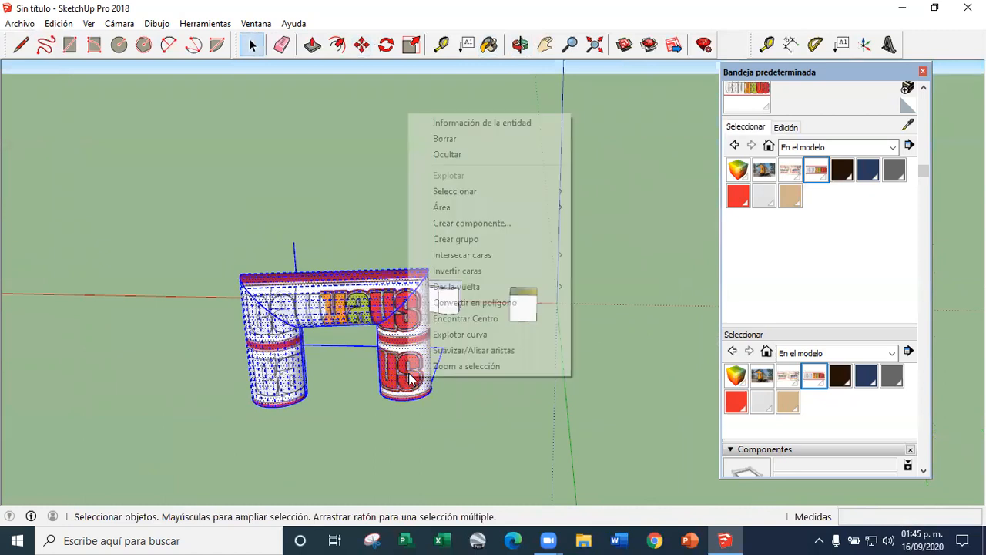
pyautogui.click(451, 239)
pyautogui.click(484, 338)
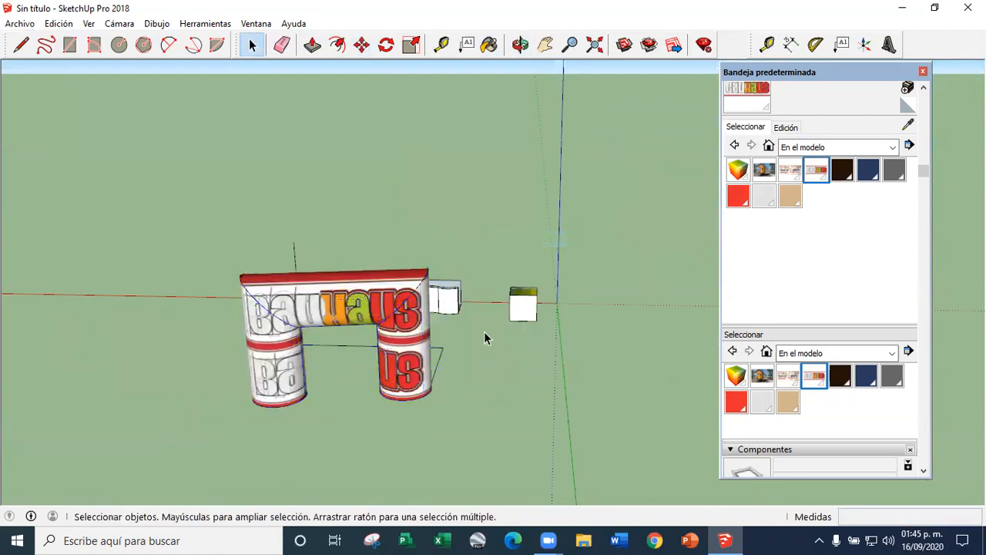
# Try to move the grouped Bauhaus arch to another spot in the model
pyautogui.click(362, 44)
pyautogui.click(399, 383)
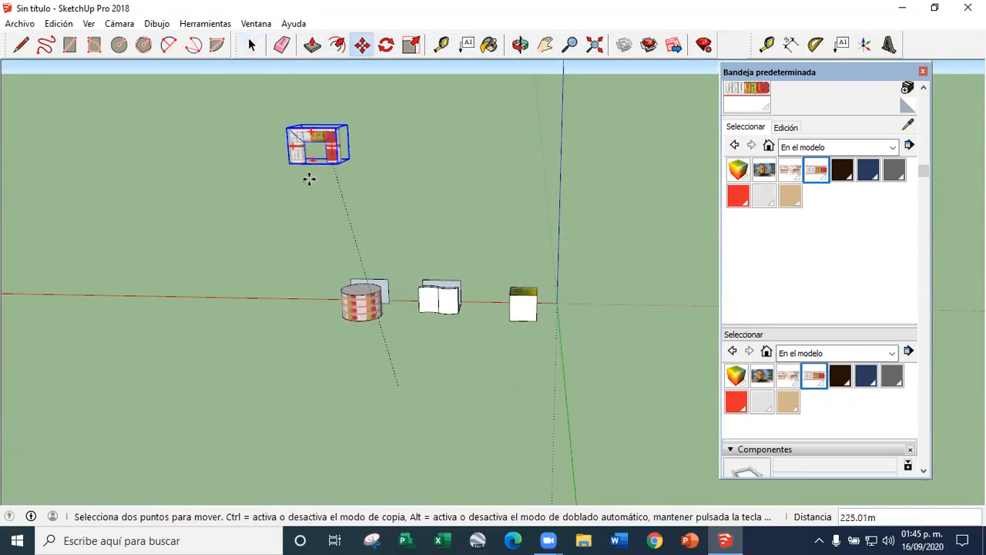
pyautogui.click(348, 412)
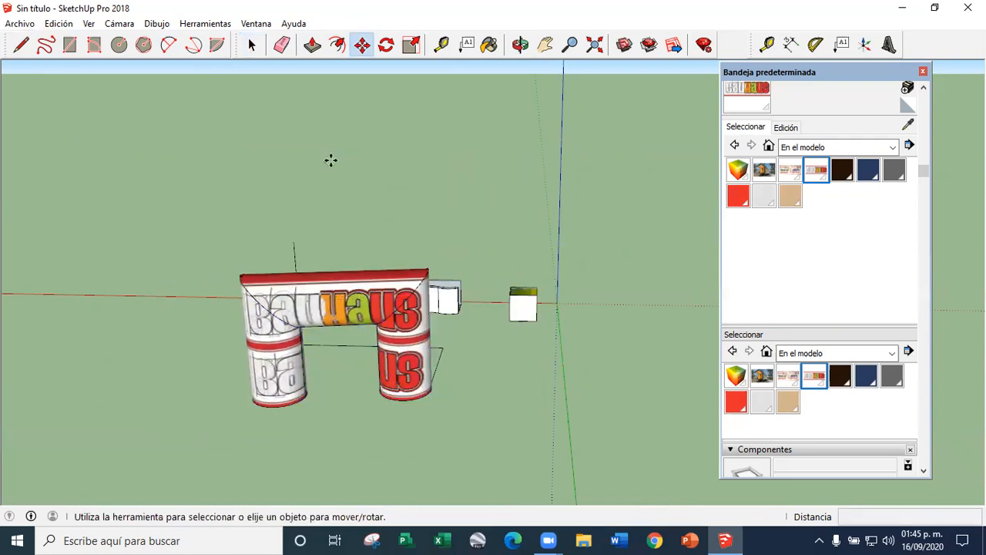
pyautogui.press('space')
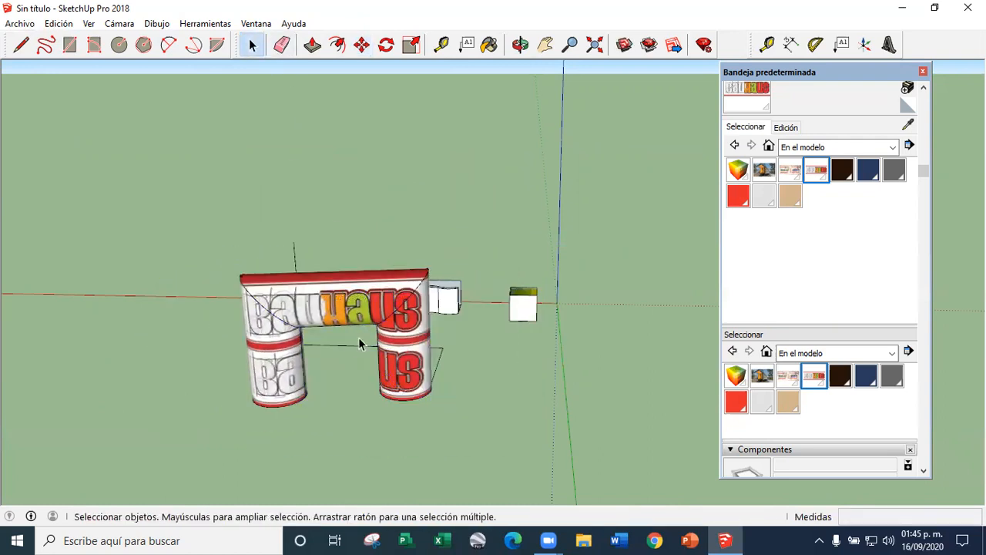
# Delete the grouped Bauhaus arch together with its leftover construction lines
pyautogui.scroll(3, 298, 329)
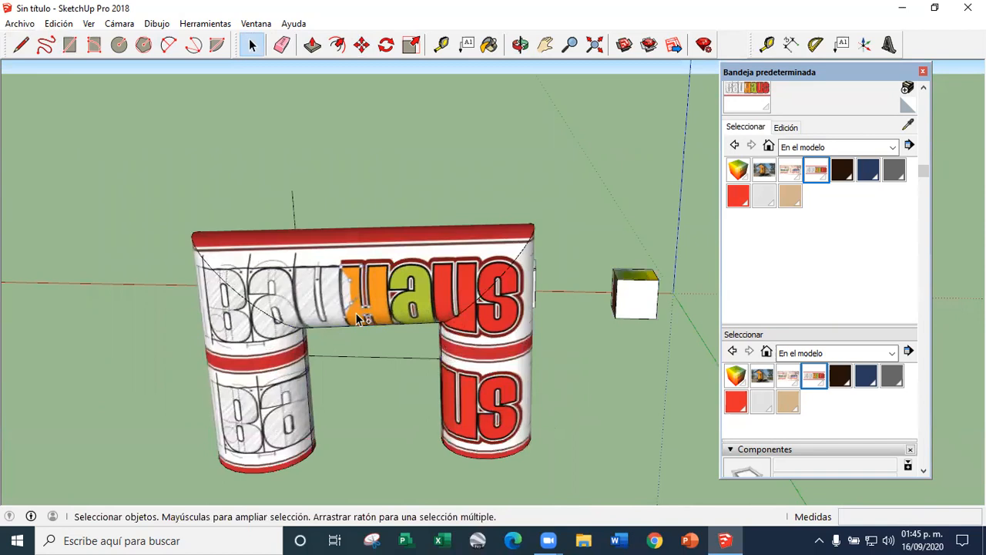
pyautogui.scroll(-3, 343, 300)
pyautogui.moveTo(560, 308); pyautogui.dragTo(552, 201, button='middle')
pyautogui.scroll(2, 554, 224)
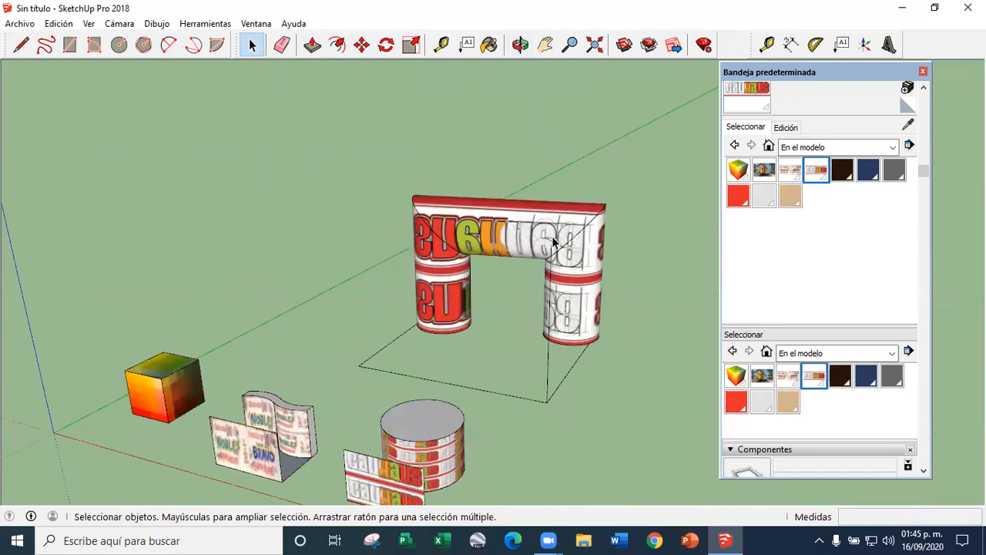
pyautogui.click(504, 241)
pyautogui.press('Delete')
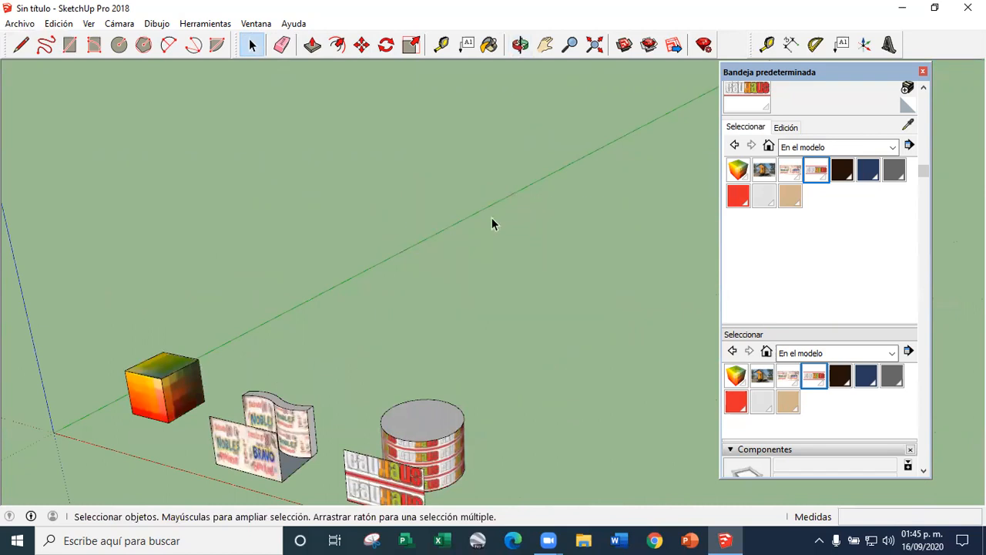
# Select the whole Bauhaus-textured cylinder and delete it
pyautogui.scroll(-3, 493, 222)
pyautogui.scroll(4, 454, 302)
pyautogui.moveTo(420, 352); pyautogui.dragTo(437, 407, button='middle')
pyautogui.scroll(-3, 577, 363)
pyautogui.scroll(3, 319, 331)
pyautogui.scroll(-3, 463, 339)
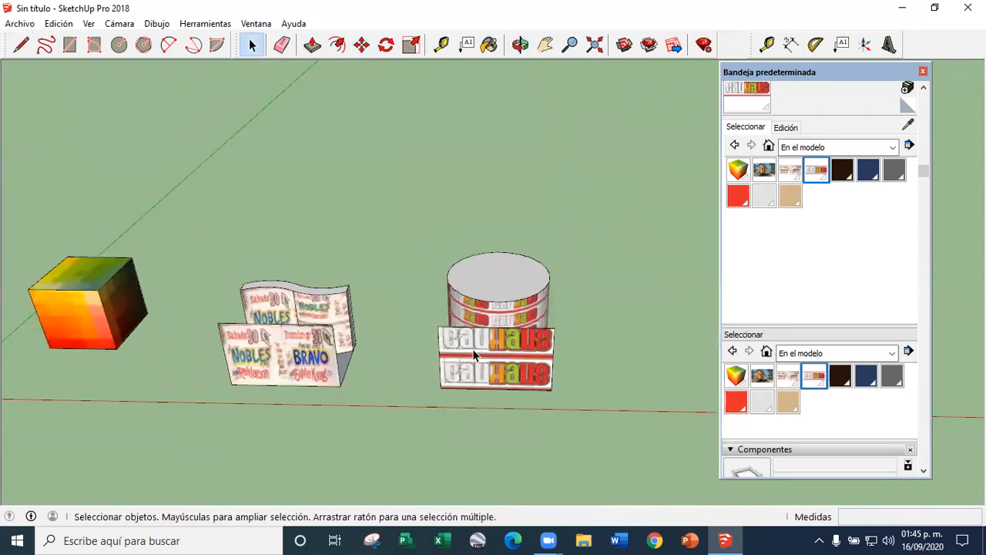
pyautogui.scroll(3, 471, 385)
pyautogui.scroll(-3, 480, 391)
pyautogui.moveTo(365, 269)
pyautogui.mouseDown(button='middle')
pyautogui.moveTo(356, 375)
pyautogui.moveTo(308, 258)
pyautogui.moveTo(371, 252)
pyautogui.mouseUp(button='middle')
pyautogui.scroll(3, 370, 252)
pyautogui.click(422, 268)
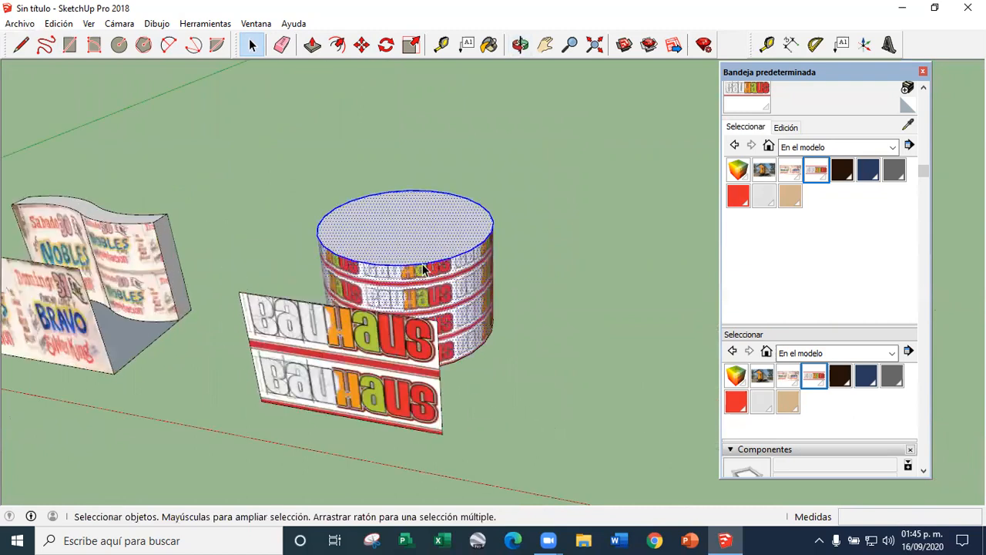
pyautogui.press('Delete')
# Erase the flat Bauhaus face that stood in front of the cylinder, including its leftover edge
pyautogui.moveTo(506, 231)
pyautogui.mouseDown(button='middle')
pyautogui.moveTo(417, 260)
pyautogui.moveTo(410, 292)
pyautogui.moveTo(476, 251)
pyautogui.mouseUp(button='middle')
pyautogui.scroll(5, 411, 291)
pyautogui.scroll(-5, 267, 239)
pyautogui.scroll(-5, 267, 238)
pyautogui.moveTo(268, 239); pyautogui.dragTo(262, 296, button='middle')
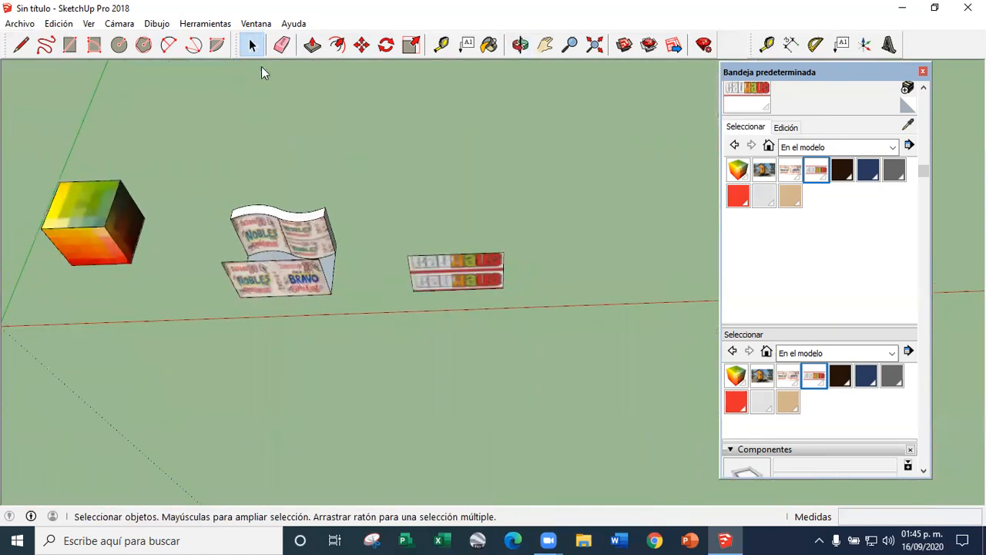
pyautogui.click(282, 46)
pyautogui.scroll(5, 286, 269)
pyautogui.scroll(3, 279, 184)
pyautogui.scroll(-6, 308, 254)
pyautogui.click(515, 274)
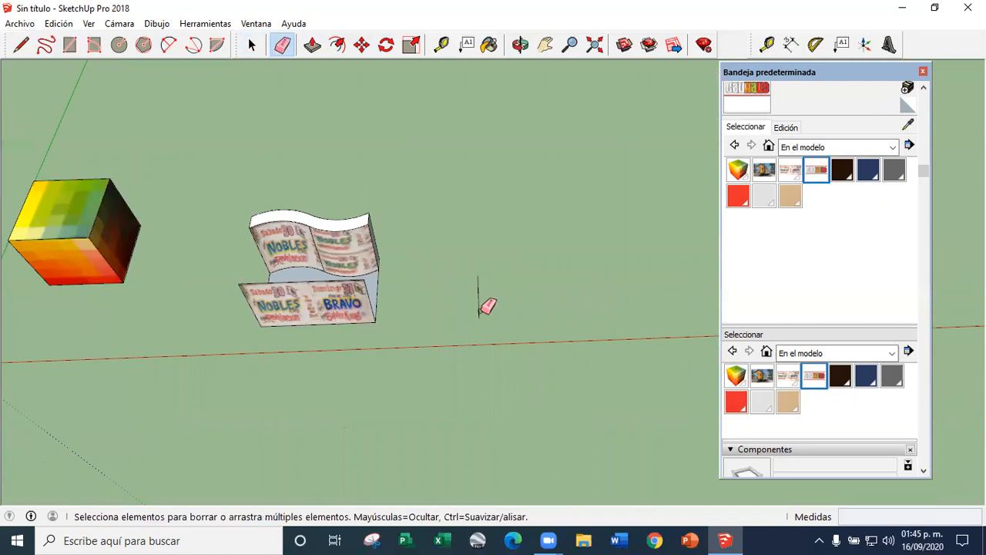
pyautogui.click(479, 310)
# Erase the flat Nobles and Bravo poster face standing in front of the curved wall
pyautogui.scroll(-4, 569, 320)
pyautogui.scroll(6, 212, 266)
pyautogui.scroll(-3, 478, 361)
pyautogui.moveTo(541, 383); pyautogui.dragTo(526, 399)
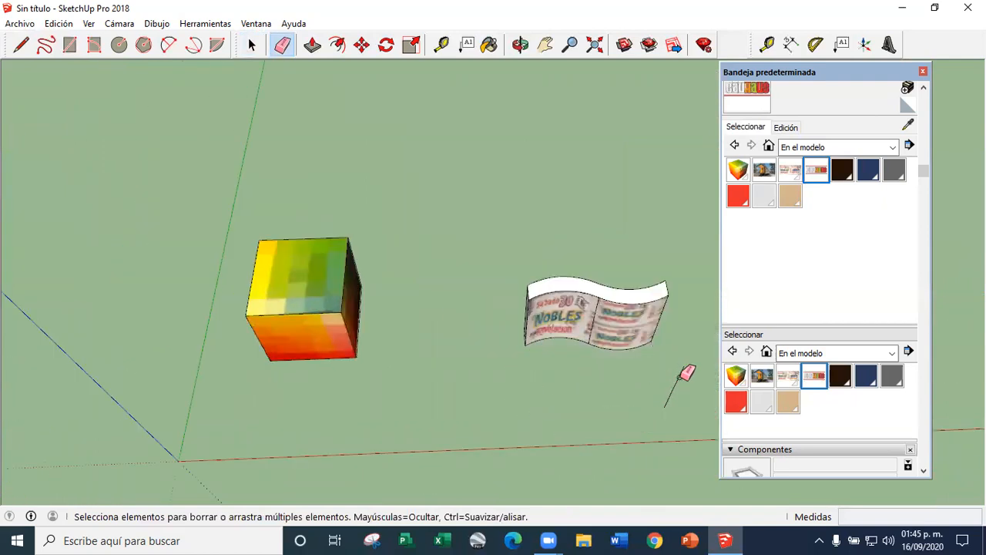
# Display the texture position pins on the cube's top face, then leave texture positioning
pyautogui.click(251, 45)
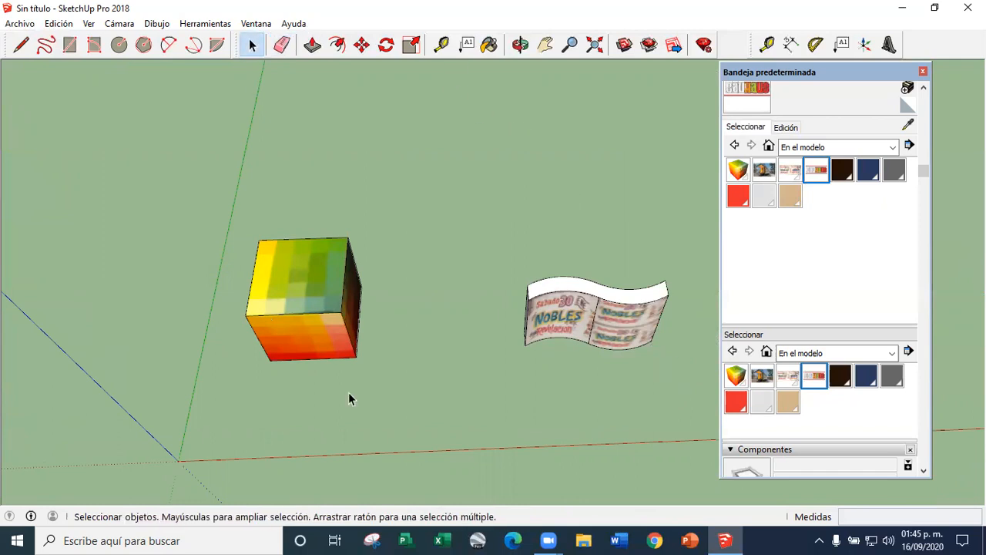
pyautogui.moveTo(348, 392); pyautogui.dragTo(324, 308, button='middle')
pyautogui.scroll(3, 316, 297)
pyautogui.click(313, 291)
pyautogui.rightClick(314, 291)
pyautogui.moveTo(362, 473)
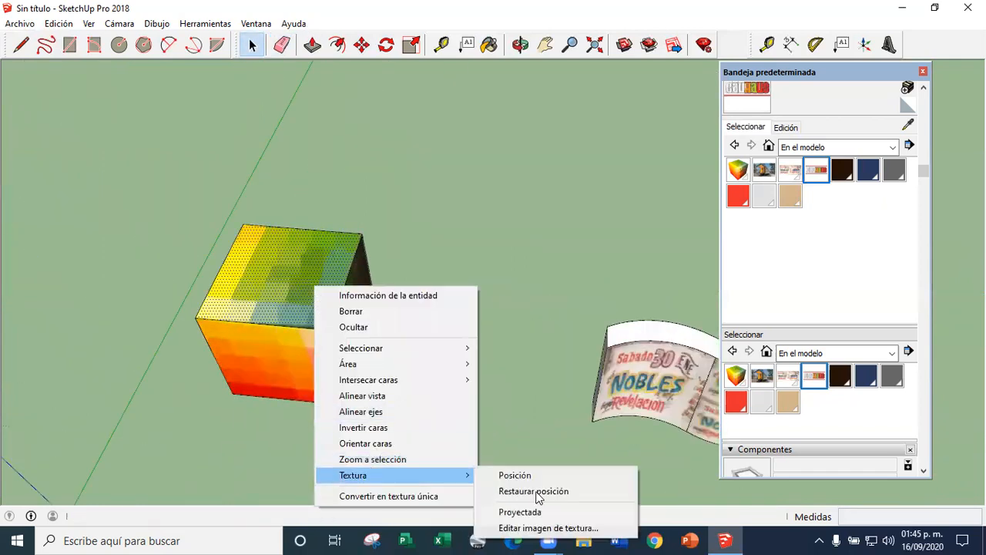
pyautogui.click(509, 474)
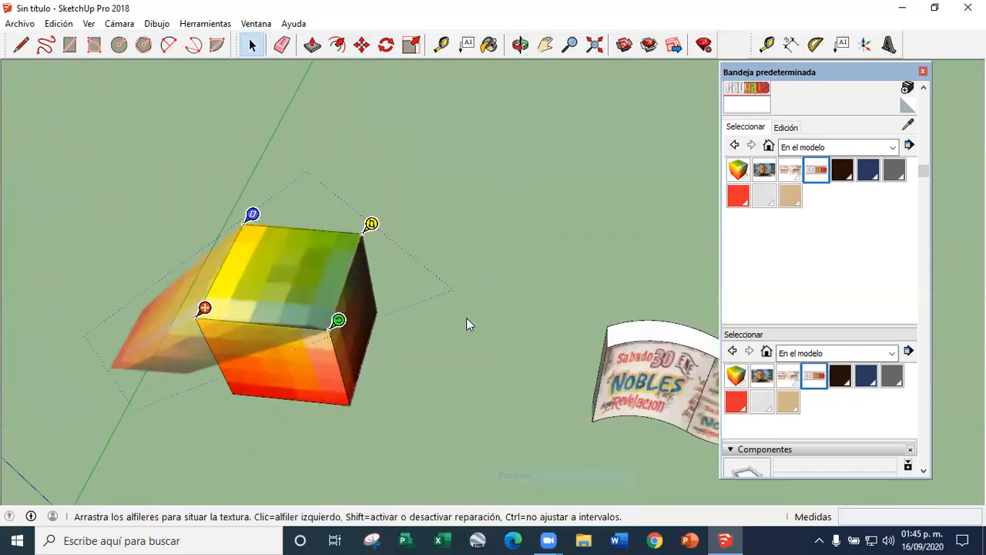
pyautogui.click(362, 283)
# Examine the two curved poster faces of the wall and the options offered for the half with the repeated image
pyautogui.scroll(-5, 363, 283)
pyautogui.scroll(4, 504, 328)
pyautogui.scroll(2, 504, 329)
pyautogui.rightClick(504, 328)
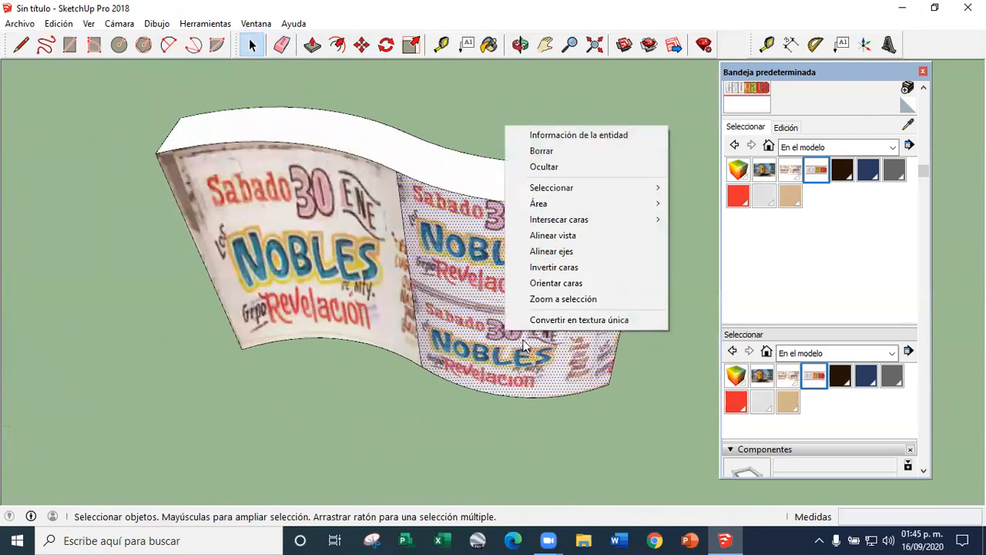
pyautogui.moveTo(576, 221)
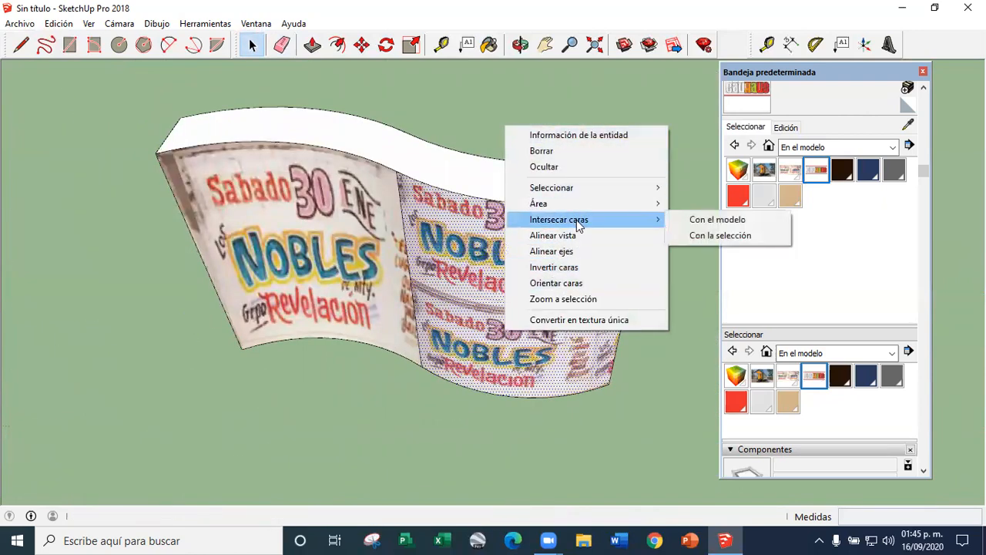
pyautogui.click(198, 292)
pyautogui.moveTo(338, 314); pyautogui.dragTo(293, 180, button='middle')
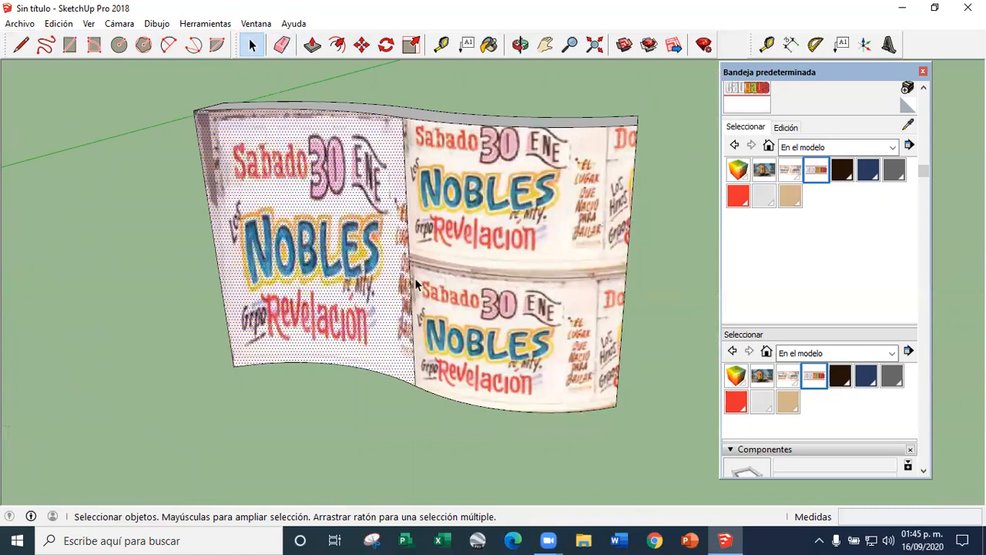
pyautogui.scroll(-4, 414, 285)
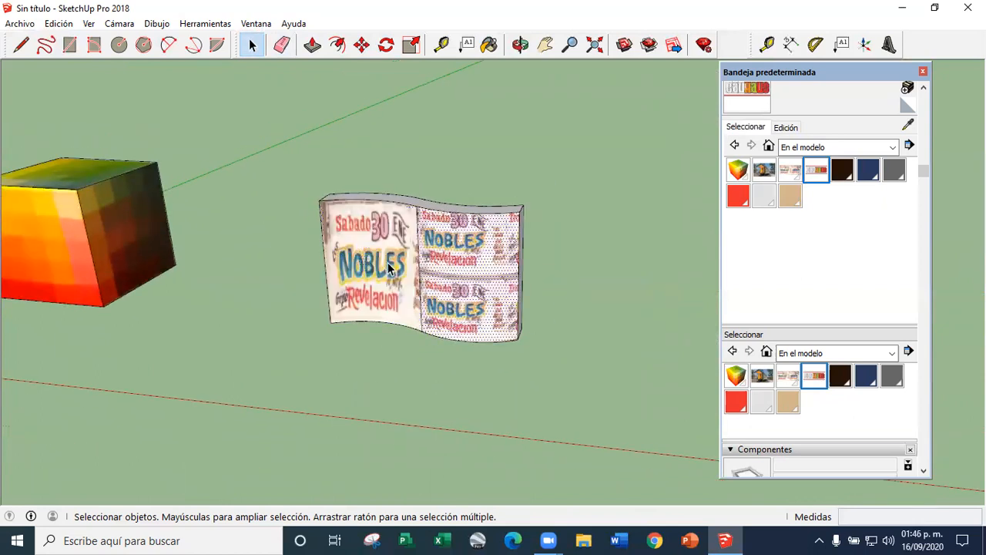
pyautogui.click(648, 299)
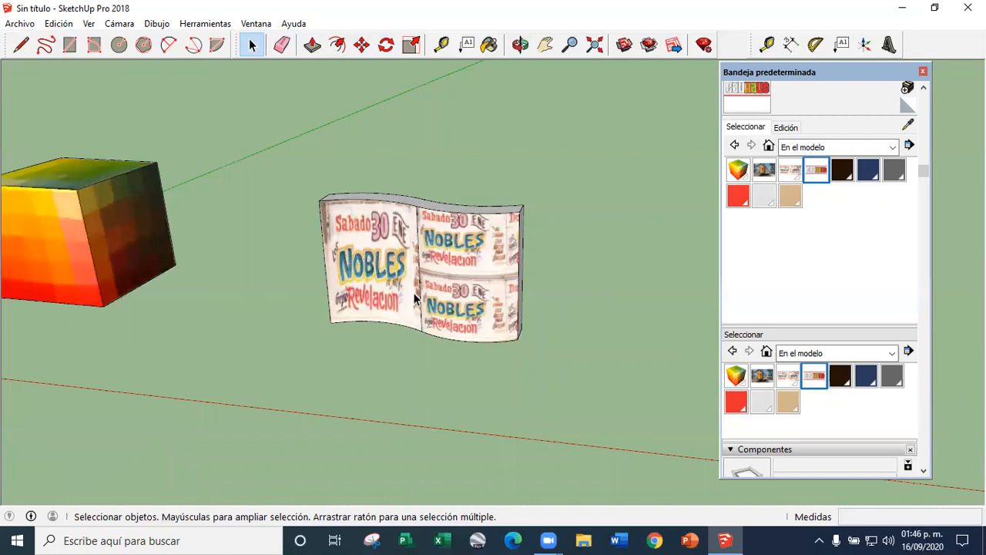
pyautogui.moveTo(592, 329)
pyautogui.mouseDown(button='middle')
pyautogui.moveTo(447, 341)
pyautogui.moveTo(321, 335)
pyautogui.moveTo(641, 316)
pyautogui.moveTo(601, 346)
pyautogui.moveTo(589, 338)
pyautogui.mouseUp(button='middle')
pyautogui.scroll(-3, 590, 339)
pyautogui.scroll(4, 590, 338)
pyautogui.scroll(-6, 286, 249)
pyautogui.moveTo(286, 249)
pyautogui.mouseDown(button='middle')
pyautogui.moveTo(277, 254)
pyautogui.moveTo(290, 259)
pyautogui.mouseUp(button='middle')
pyautogui.scroll(5, 291, 259)
pyautogui.tripleClick(288, 257)
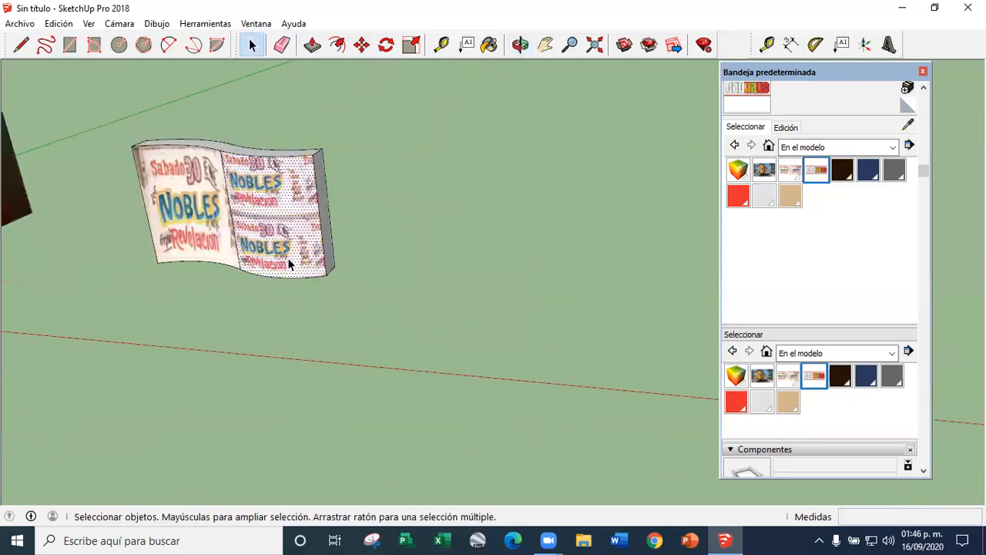
pyautogui.click(439, 281)
pyautogui.scroll(-2, 442, 282)
pyautogui.moveTo(442, 282); pyautogui.dragTo(437, 285, button='middle')
pyautogui.scroll(-3, 236, 207)
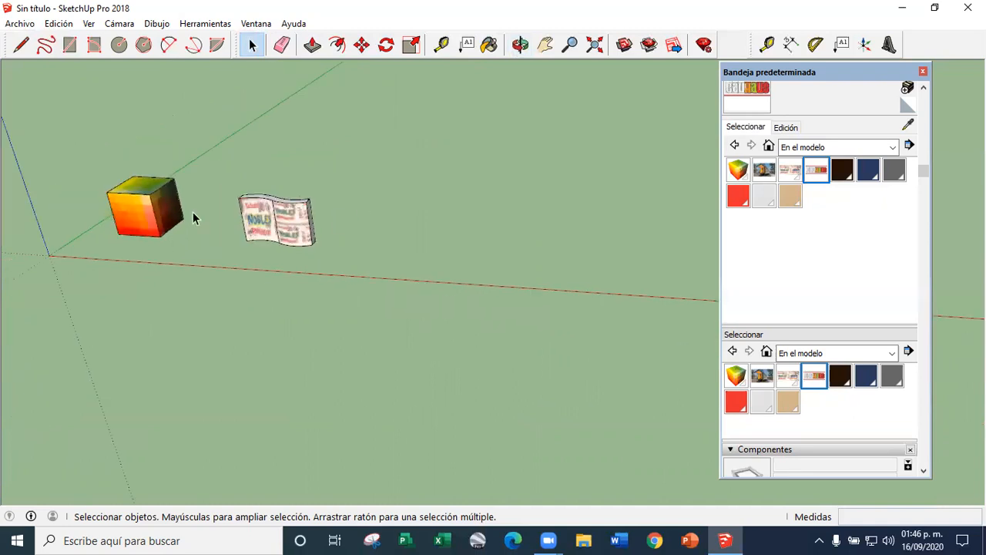
# Copy the cube's front face and place the copy in front of the curved poster wall
pyautogui.scroll(3, 146, 217)
pyautogui.click(152, 213)
pyautogui.click(361, 44)
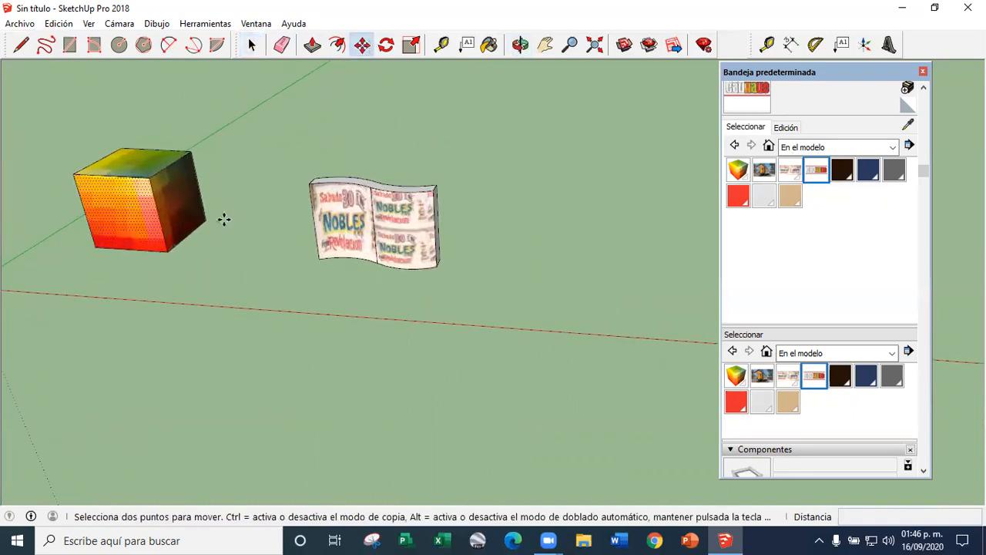
pyautogui.press('ctrl')
pyautogui.click(173, 257)
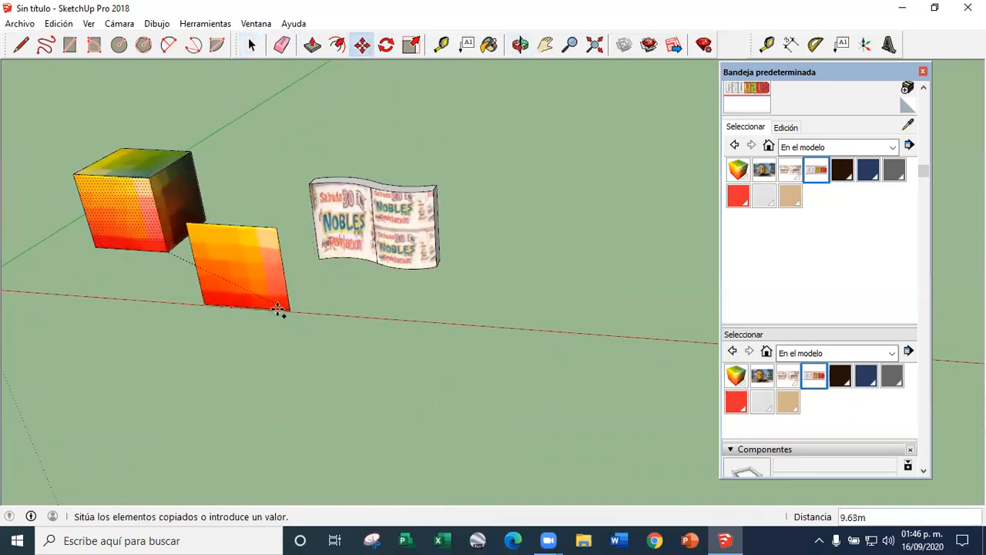
pyautogui.click(216, 325)
pyautogui.click(208, 326)
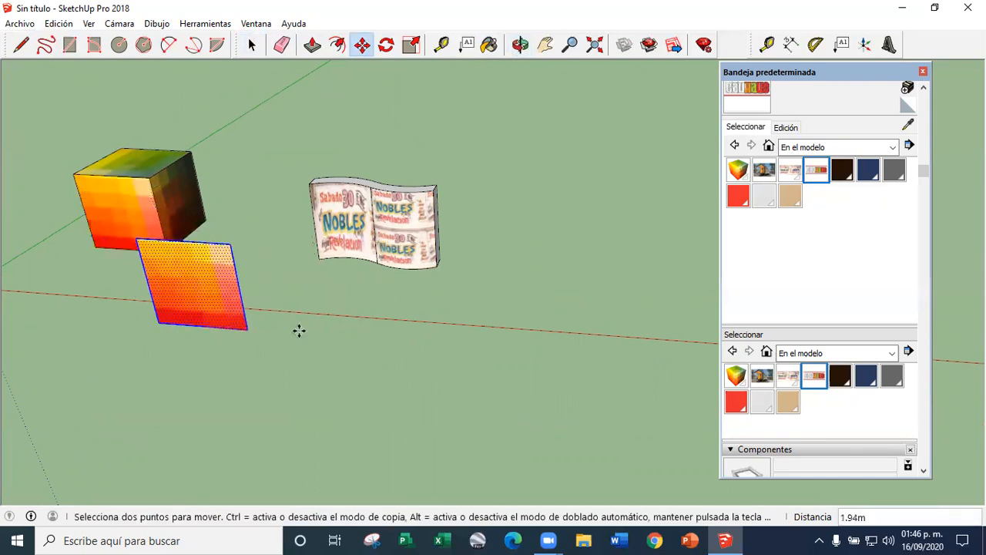
pyautogui.click(437, 189)
# Try to thicken the copied face with Push/Pull, extruding it 1.29 m and pushing it back 1.09 m
pyautogui.press('p')
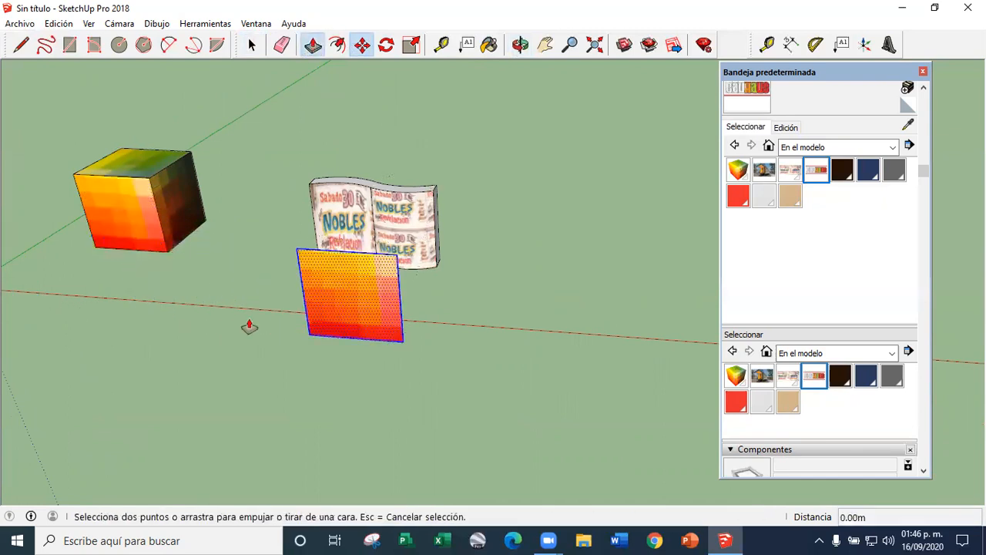
pyautogui.scroll(3, 368, 287)
pyautogui.click(369, 287)
pyautogui.click(365, 320)
pyautogui.moveTo(366, 321); pyautogui.dragTo(423, 316, button='middle')
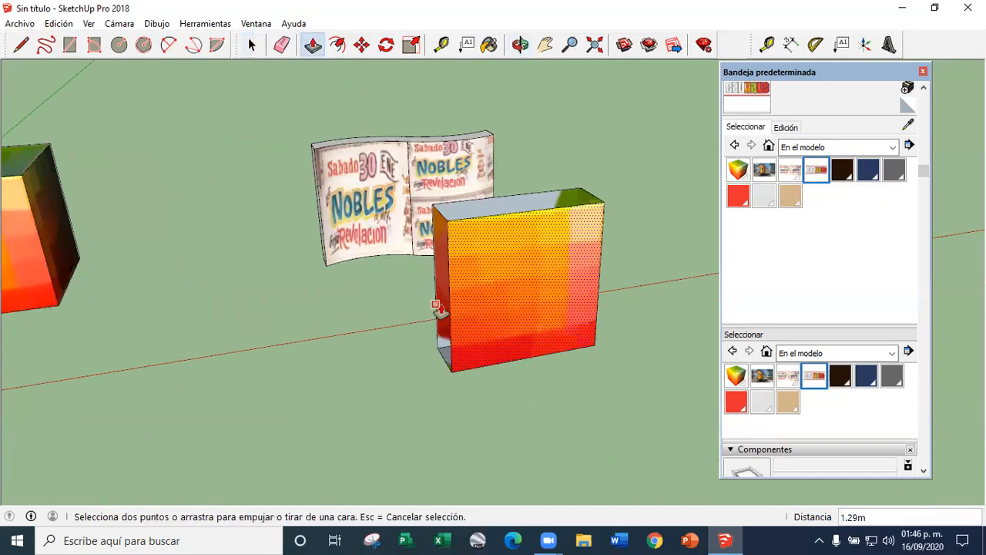
pyautogui.click(436, 307)
pyautogui.click(452, 330)
pyautogui.scroll(3, 432, 351)
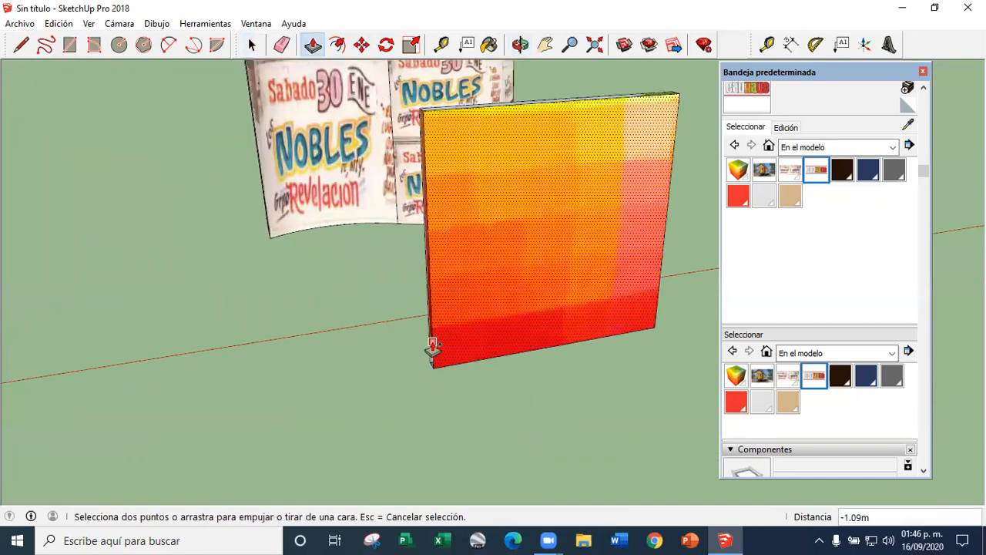
# Undo the Push/Pull changes so the copied cube face is flat again
pyautogui.hotkey('ctrl', 'z')
pyautogui.click(252, 45)
pyautogui.scroll(-3, 200, 285)
pyautogui.hotkey('ctrl', 'z')
# Start creating a new material based on the Bauhaus texture material
pyautogui.moveTo(458, 327); pyautogui.dragTo(501, 278, button='middle')
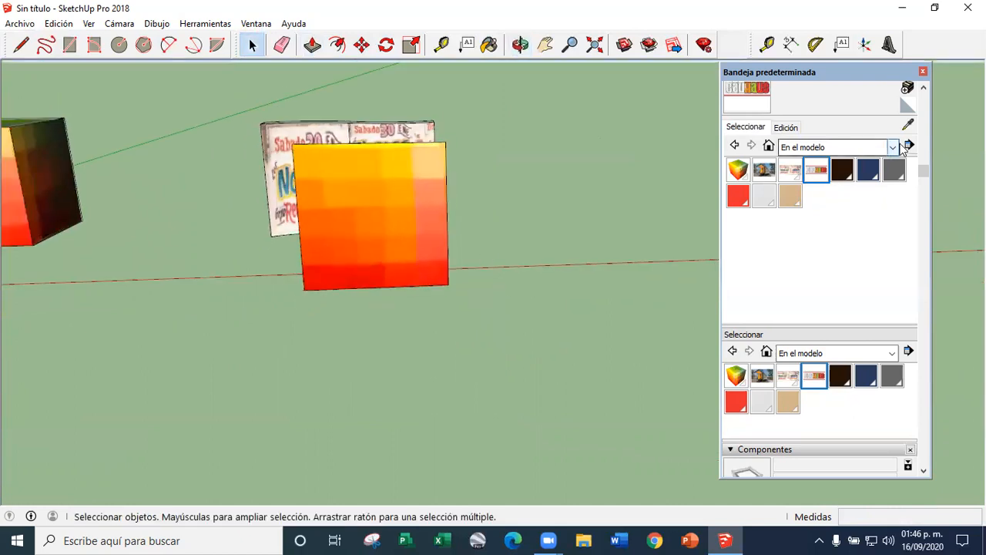
pyautogui.scroll(3, 846, 222)
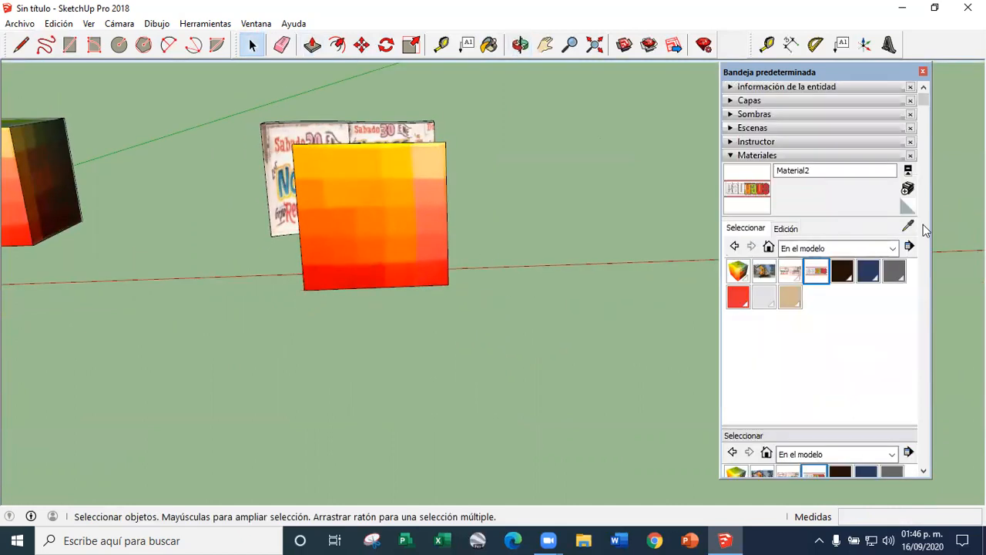
pyautogui.click(909, 188)
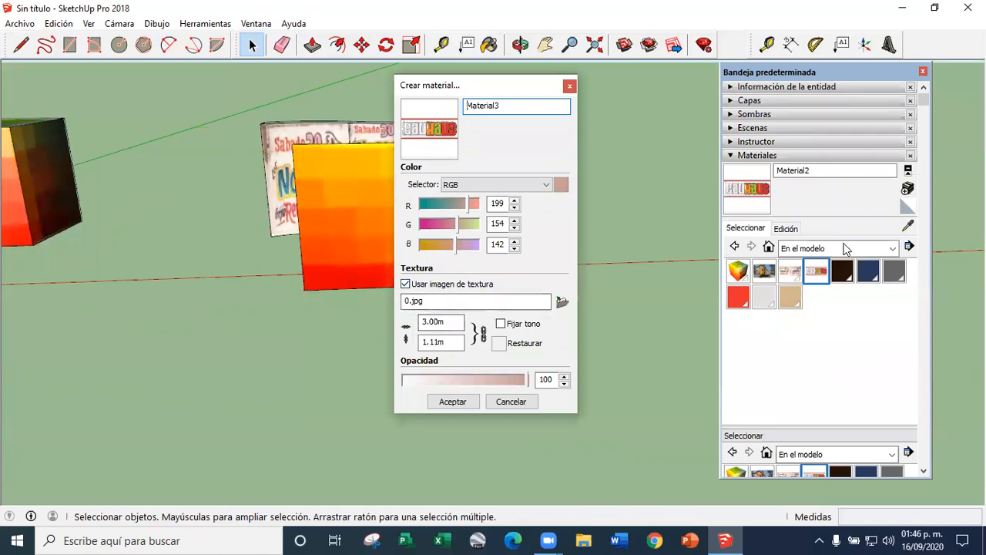
# Try to create a new material from the weathered cement-block wall image in the Segundo parcial folder
pyautogui.click(570, 87)
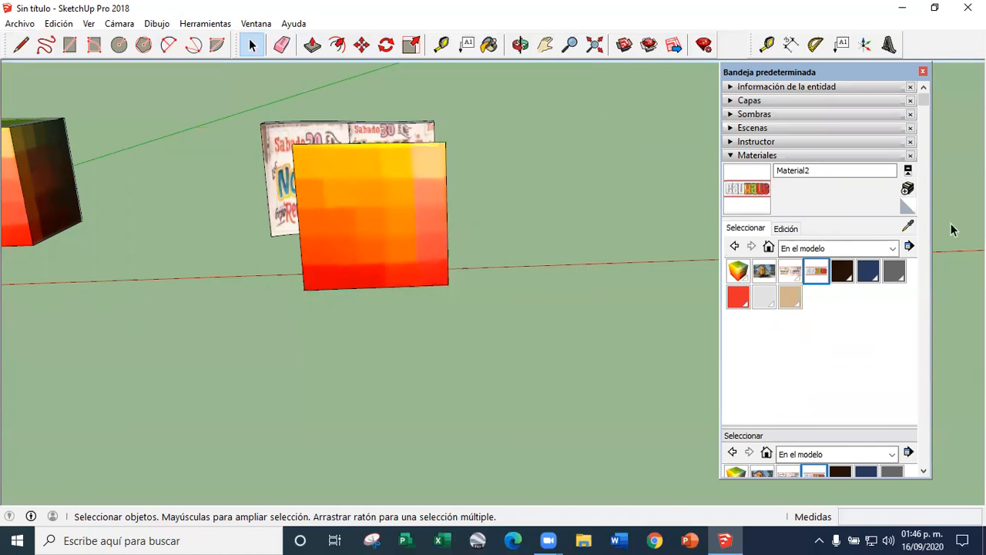
pyautogui.click(908, 190)
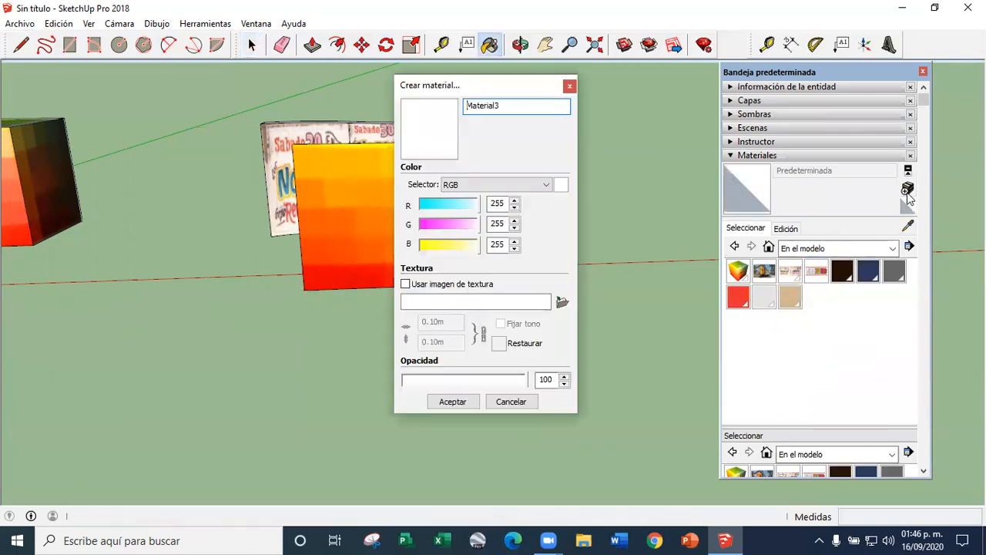
pyautogui.click(563, 303)
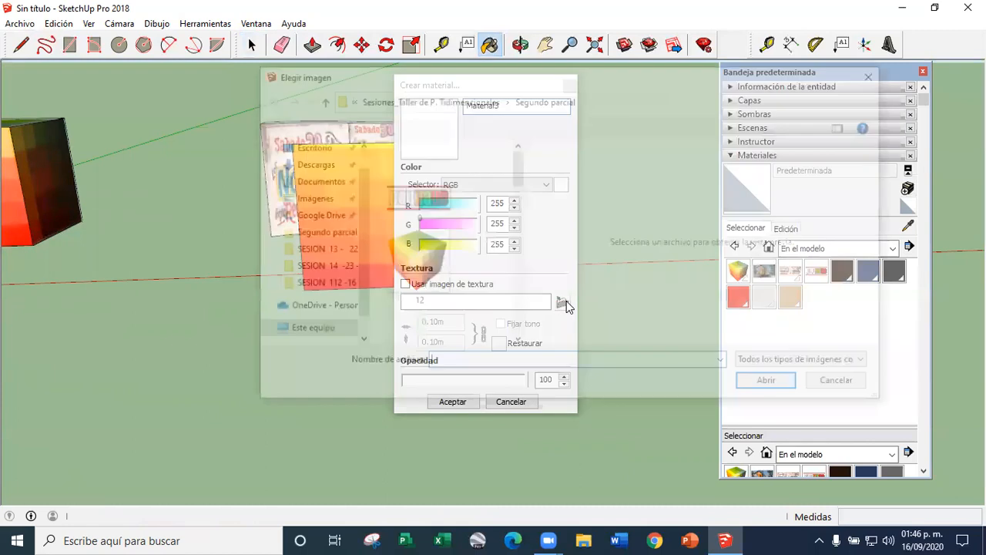
pyautogui.scroll(-2, 440, 266)
pyautogui.scroll(-3, 439, 266)
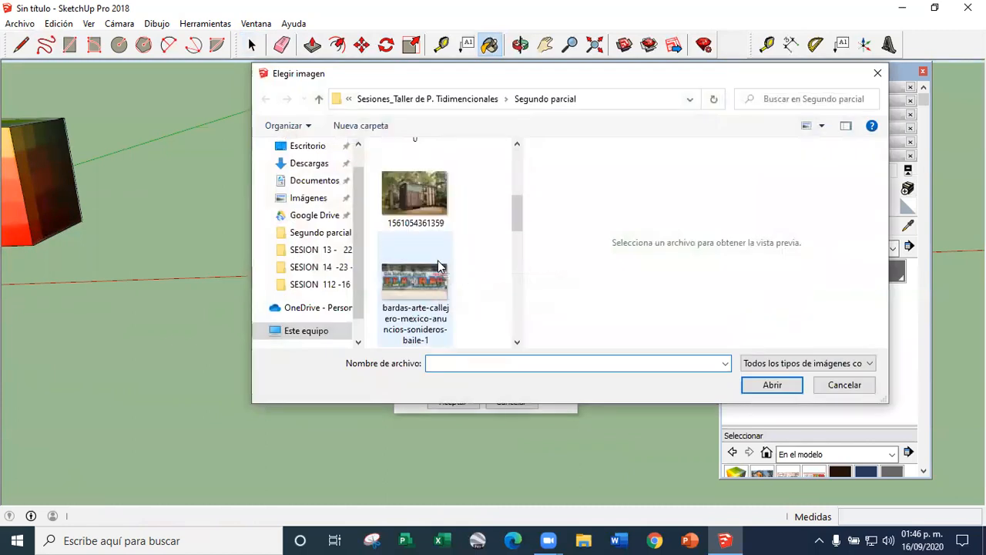
pyautogui.scroll(-3, 439, 266)
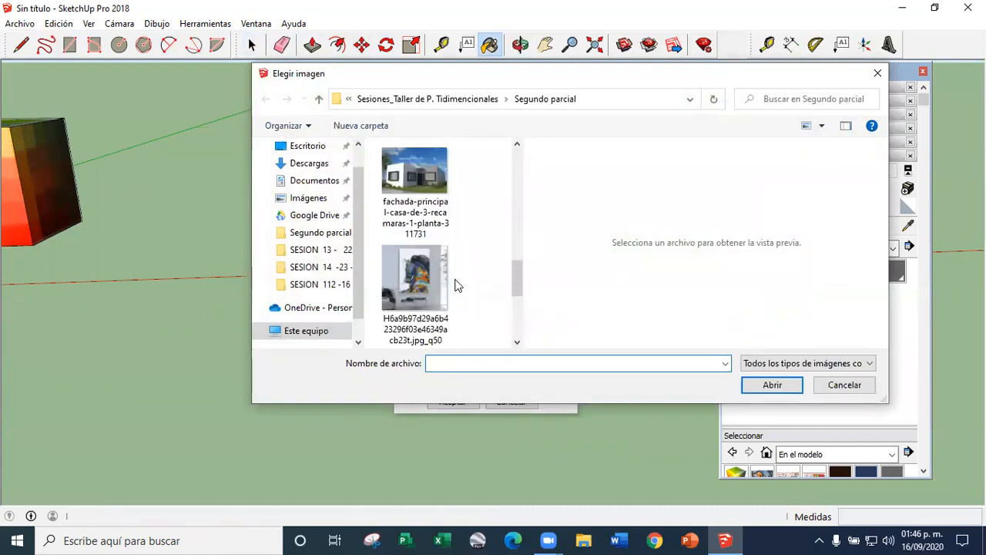
pyautogui.scroll(-2, 446, 279)
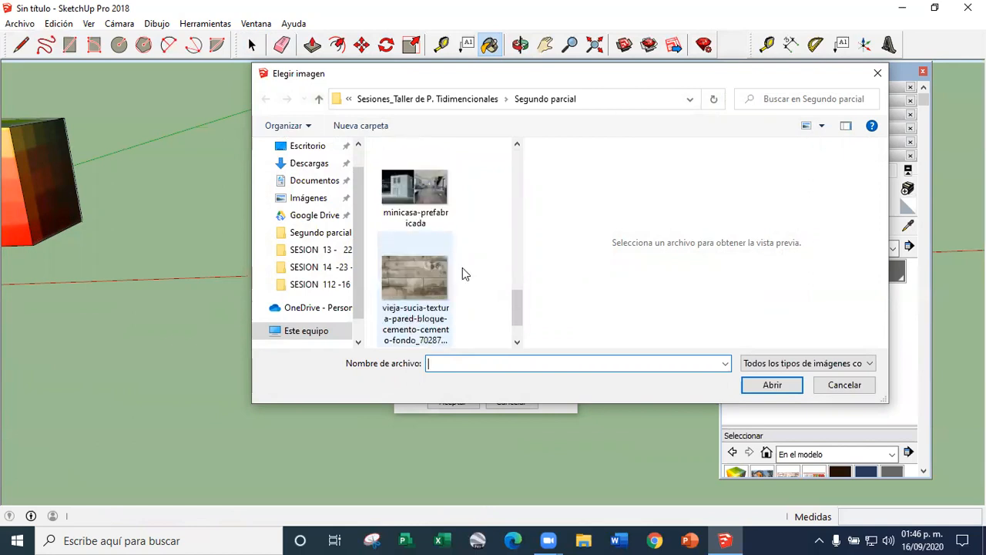
pyautogui.scroll(-1, 462, 268)
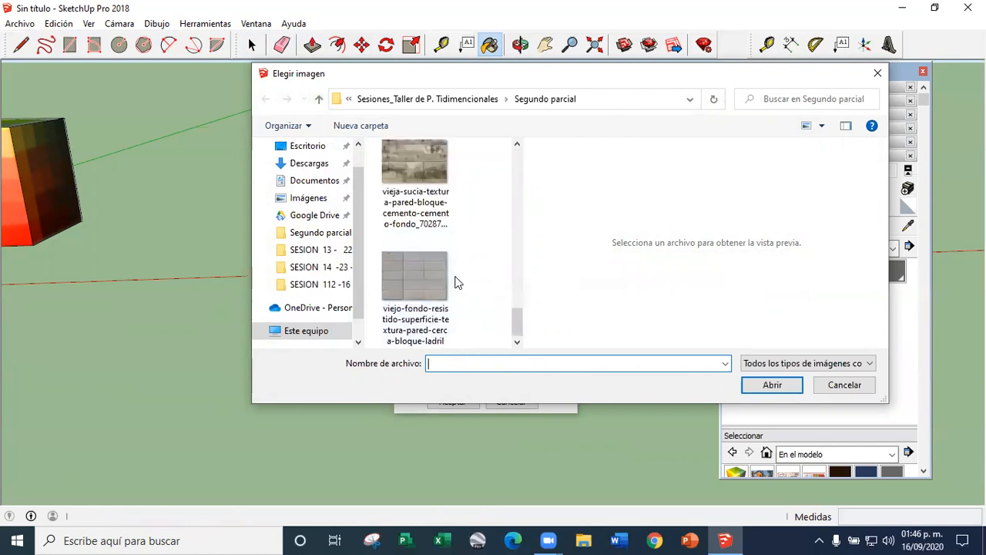
pyautogui.scroll(1, 458, 283)
pyautogui.click(423, 190)
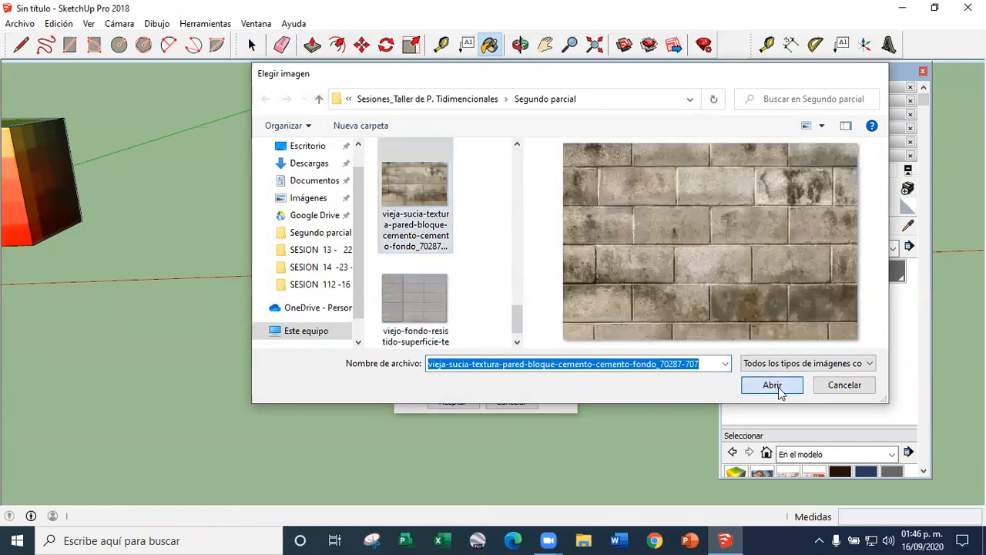
pyautogui.click(772, 384)
pyautogui.click(569, 85)
# Paint the copied face in front of the curved wall with the black-and-white checkered tile from the Baldosa collection
pyautogui.click(380, 214)
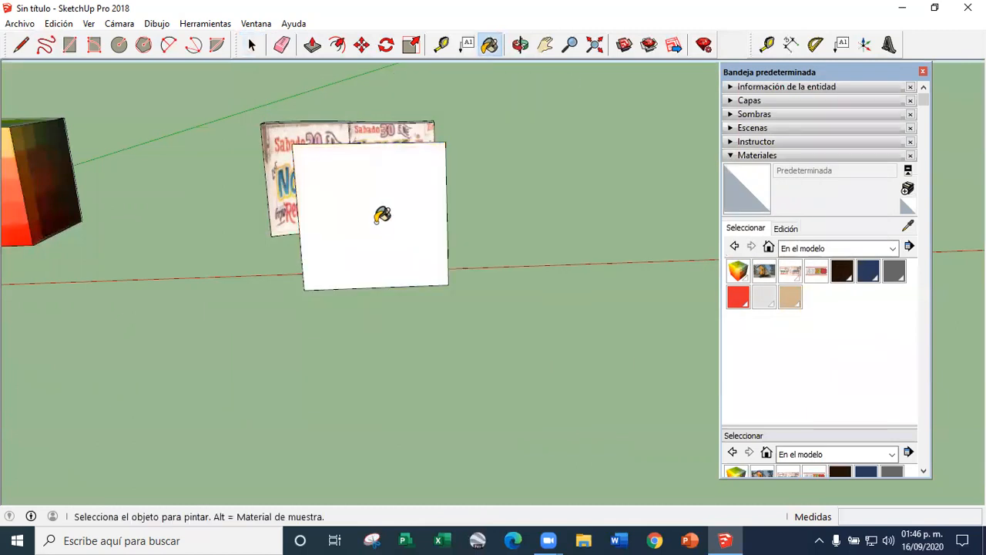
pyautogui.scroll(3, 355, 216)
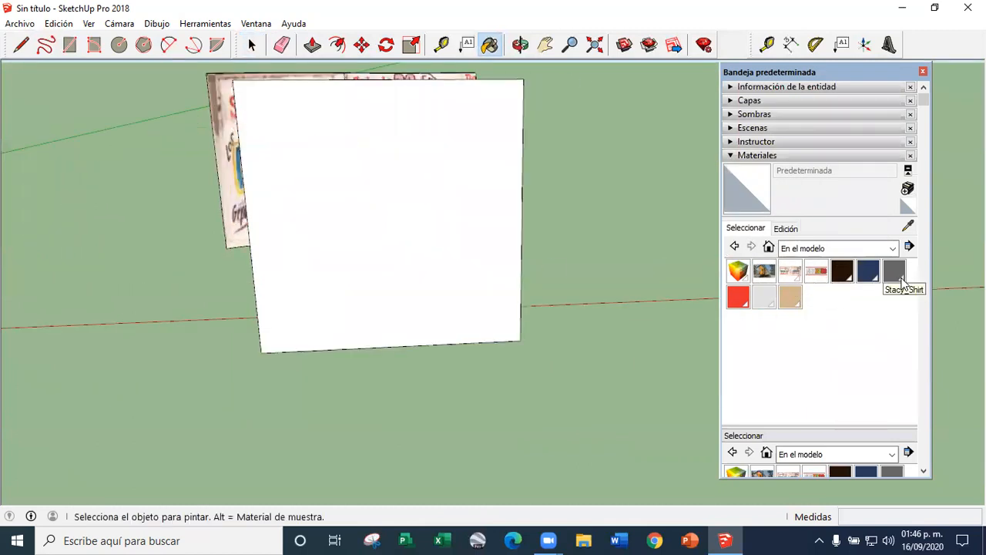
pyautogui.click(850, 250)
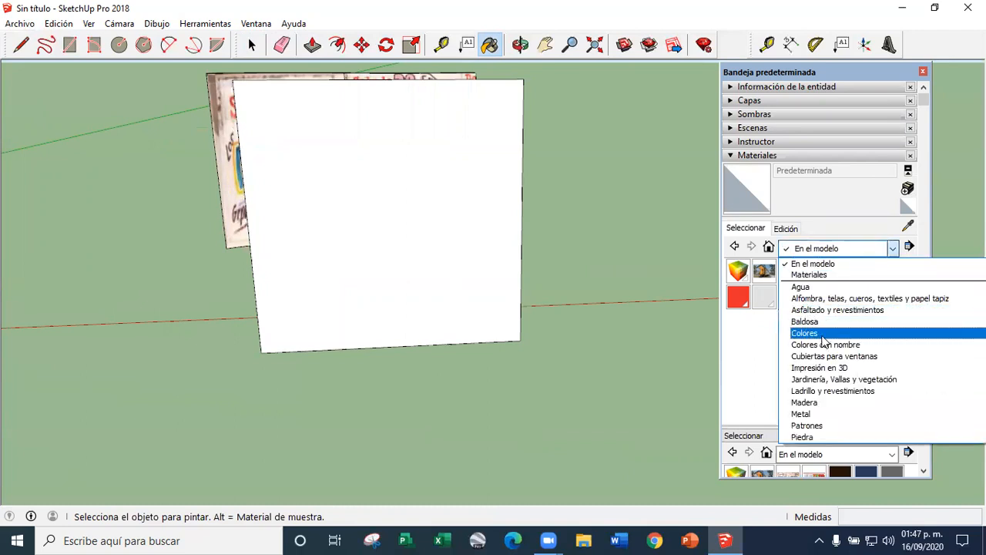
pyautogui.click(821, 333)
pyautogui.click(832, 250)
pyautogui.click(806, 367)
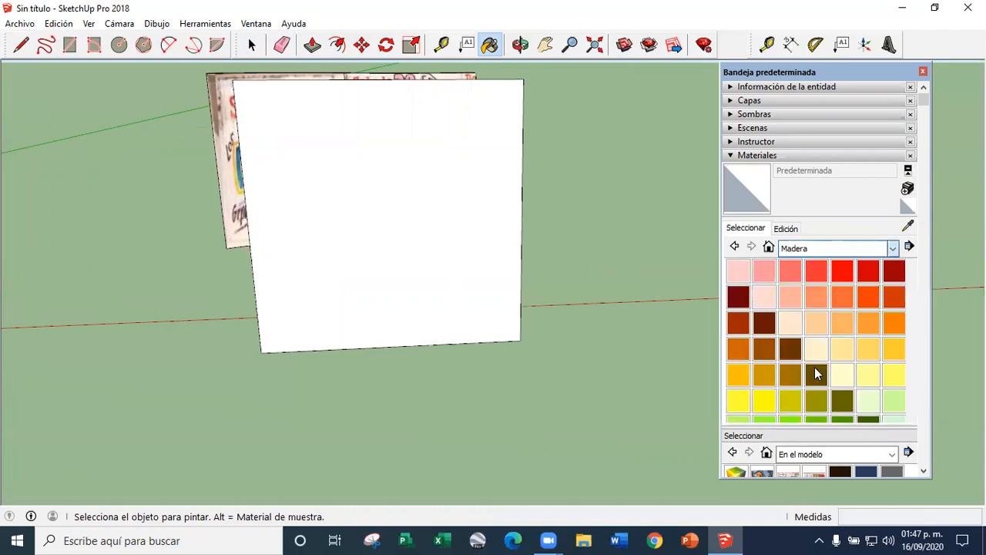
pyautogui.click(848, 248)
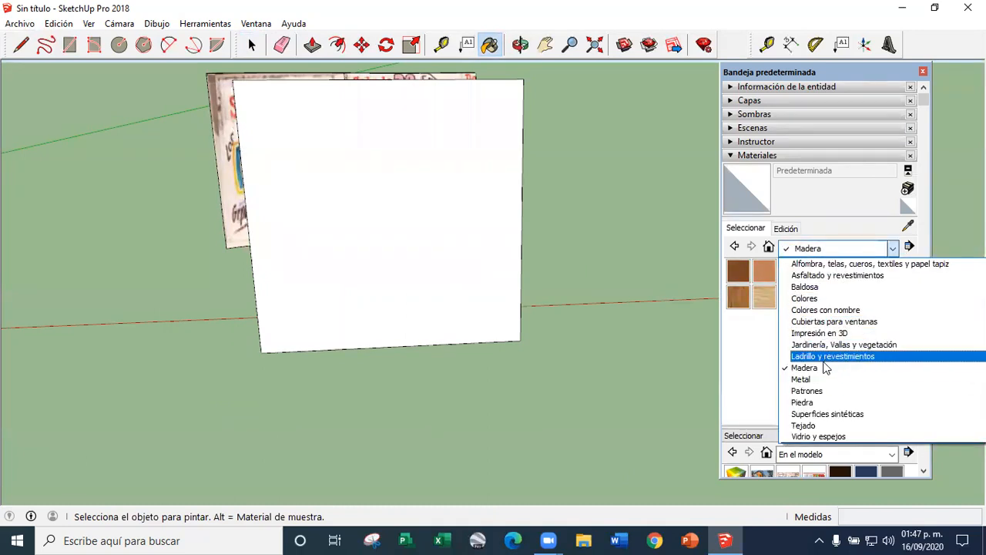
pyautogui.click(806, 287)
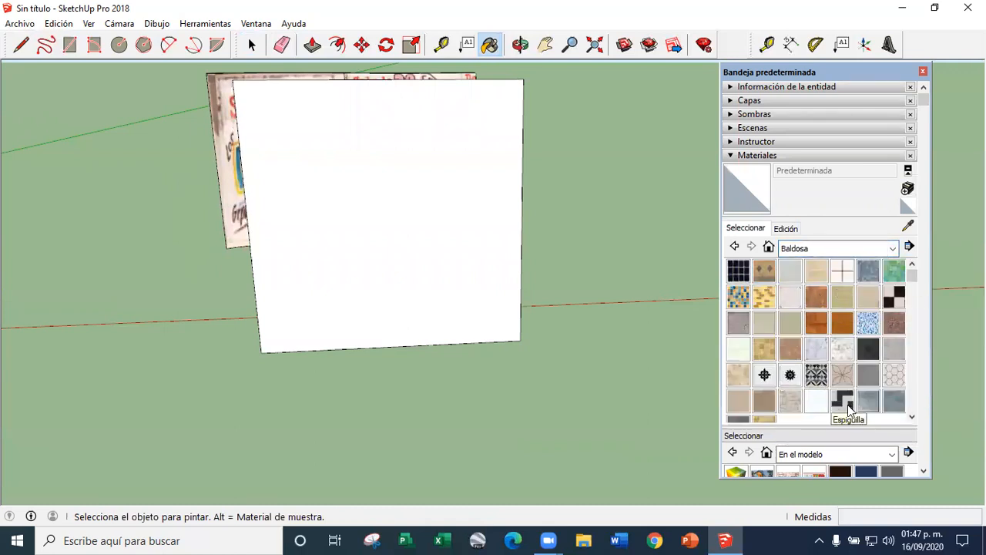
pyautogui.click(894, 295)
pyautogui.click(394, 305)
pyautogui.scroll(-3, 394, 305)
pyautogui.moveTo(394, 305); pyautogui.dragTo(349, 381, button='middle')
# Paint the front surfaces of the curved wall with the same black-and-white checkered tile
pyautogui.scroll(4, 359, 263)
pyautogui.scroll(2, 414, 228)
pyautogui.click(413, 227)
pyautogui.click(278, 216)
pyautogui.moveTo(278, 216); pyautogui.dragTo(242, 245, button='middle')
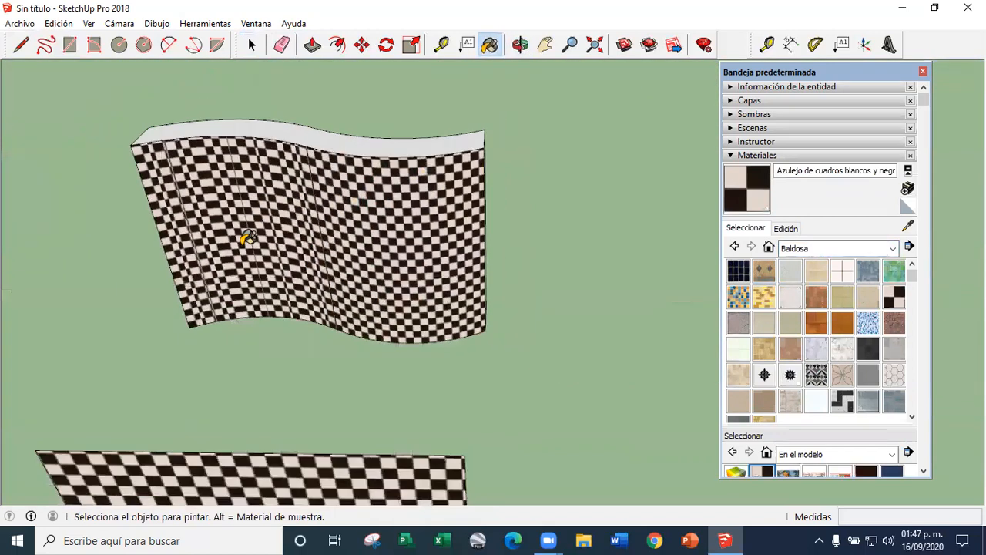
pyautogui.scroll(3, 254, 253)
pyautogui.scroll(1, 245, 255)
pyautogui.rightClick(200, 279)
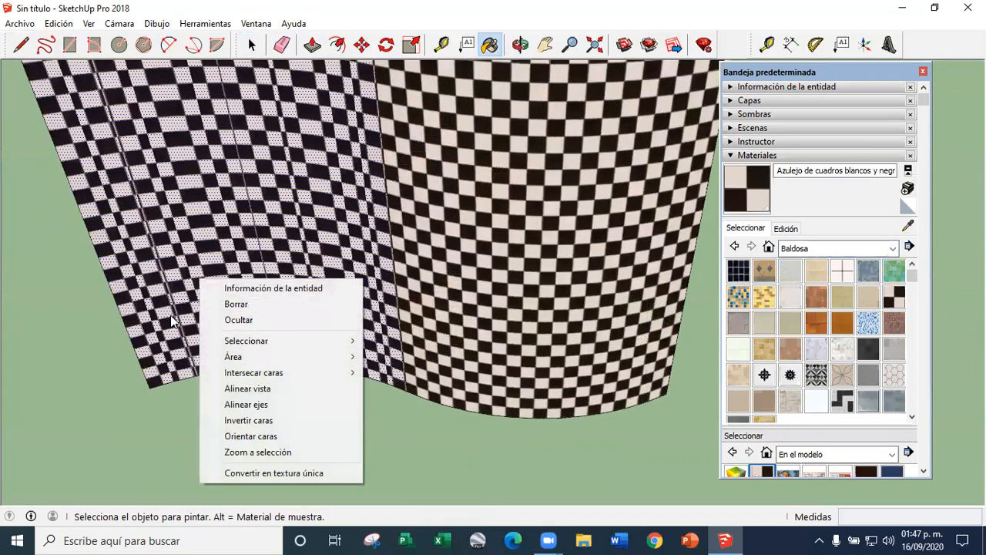
pyautogui.click(465, 255)
pyautogui.scroll(-5, 359, 223)
pyautogui.moveTo(359, 339); pyautogui.dragTo(357, 297, button='middle')
pyautogui.scroll(4, 357, 306)
pyautogui.rightClick(356, 306)
pyautogui.click(356, 252)
pyautogui.scroll(-5, 356, 251)
pyautogui.moveTo(358, 253); pyautogui.dragTo(465, 290, button='middle')
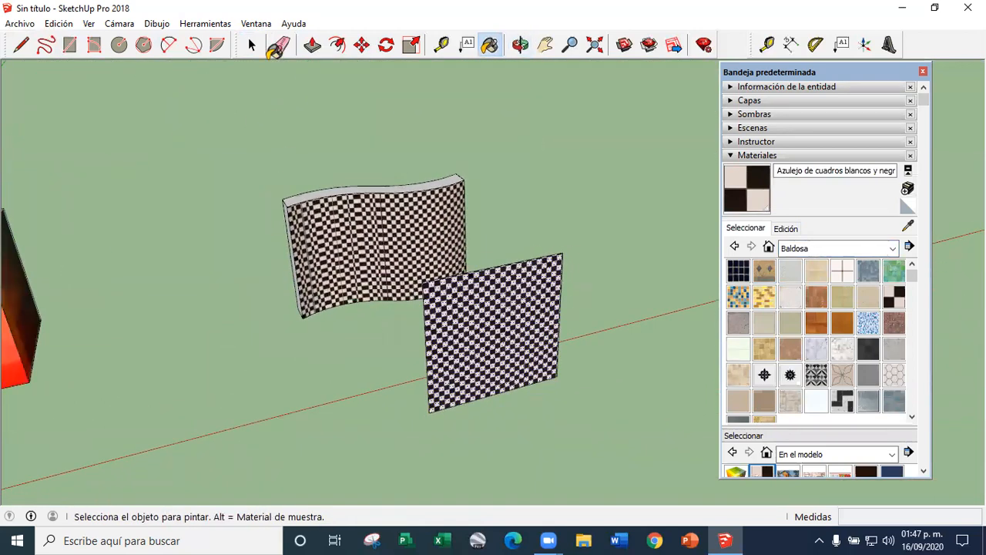
# Delete the flat checkered face standing in front of the curved wall
pyautogui.moveTo(331, 409); pyautogui.dragTo(378, 403, button='middle')
pyautogui.click(254, 45)
pyautogui.click(458, 365)
pyautogui.press('Delete')
pyautogui.scroll(3, 391, 336)
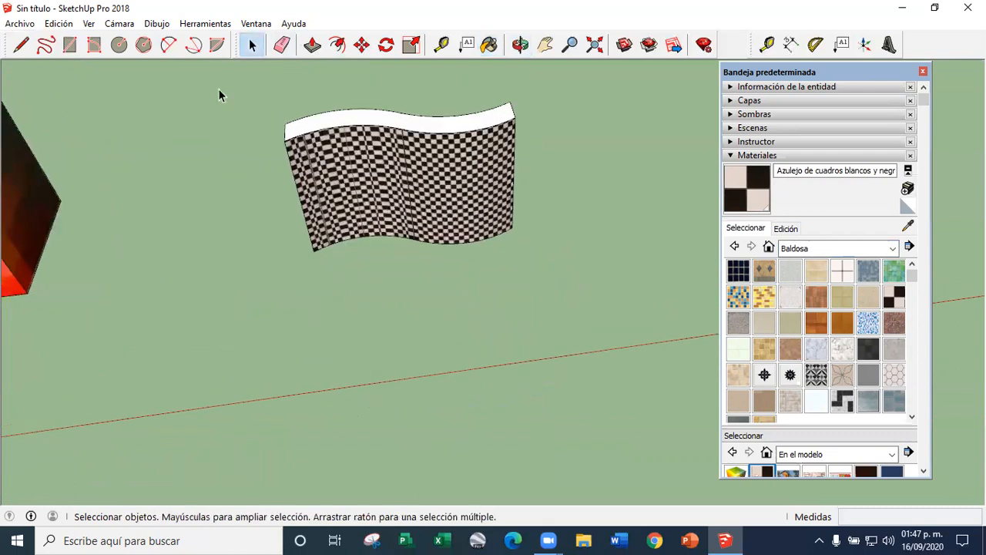
# Draw lines from the curved wall's lower corners to form a ground face and a vertical rectangular face in front of the wall
pyautogui.click(20, 45)
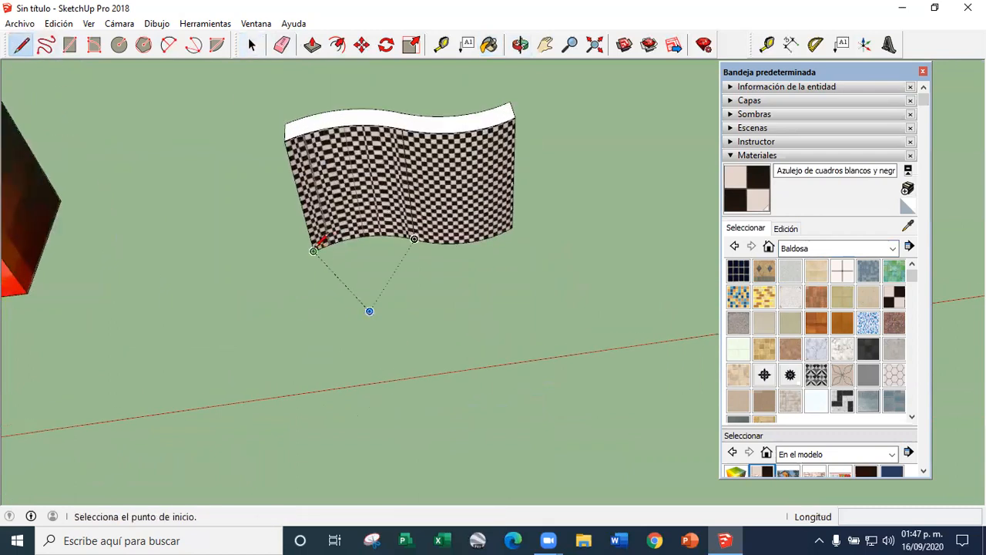
pyautogui.click(313, 251)
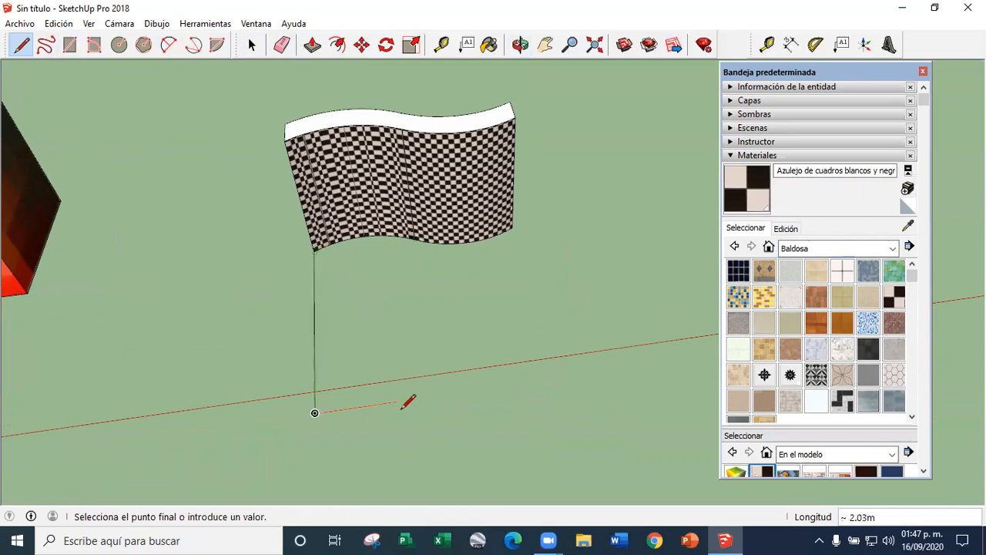
pyautogui.moveTo(556, 399); pyautogui.dragTo(115, 158, button='middle')
pyautogui.moveTo(295, 262); pyautogui.dragTo(330, 290, button='middle')
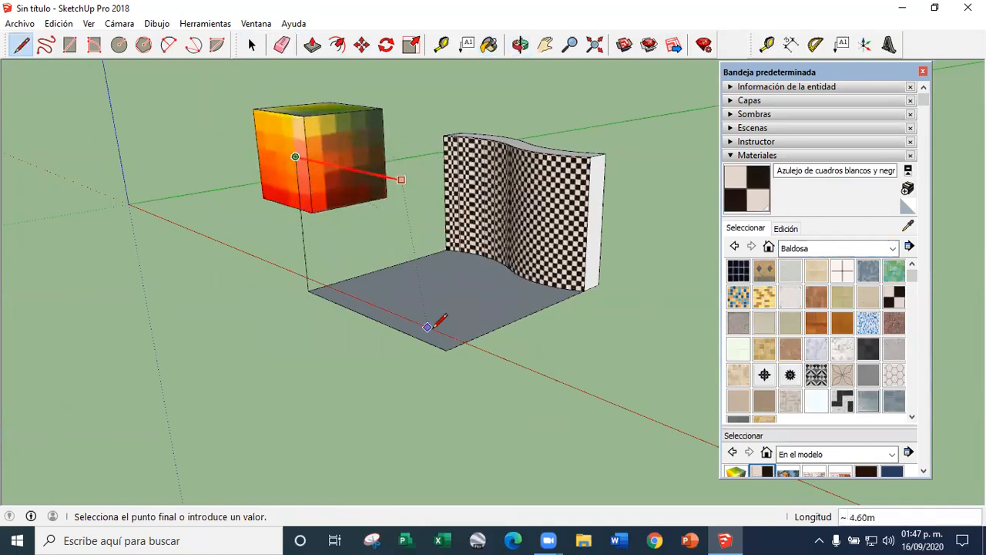
pyautogui.click(446, 350)
pyautogui.moveTo(414, 351); pyautogui.dragTo(551, 312, button='middle')
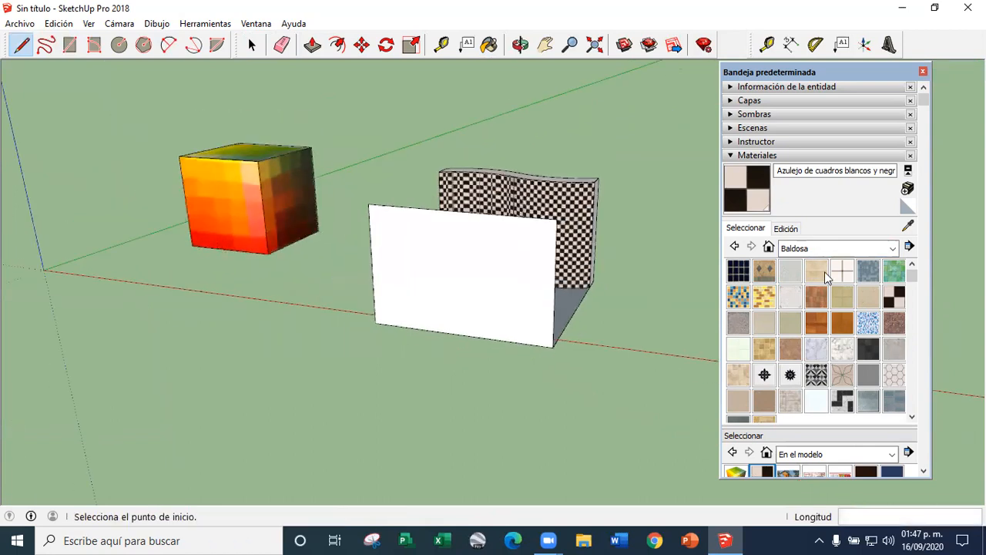
# Paint the new vertical face with the black-and-white checkered tile
pyautogui.click(736, 202)
pyautogui.scroll(4, 515, 275)
pyautogui.click(514, 275)
pyautogui.scroll(-3, 393, 329)
pyautogui.moveTo(419, 326); pyautogui.dragTo(491, 333, button='middle')
pyautogui.scroll(4, 491, 333)
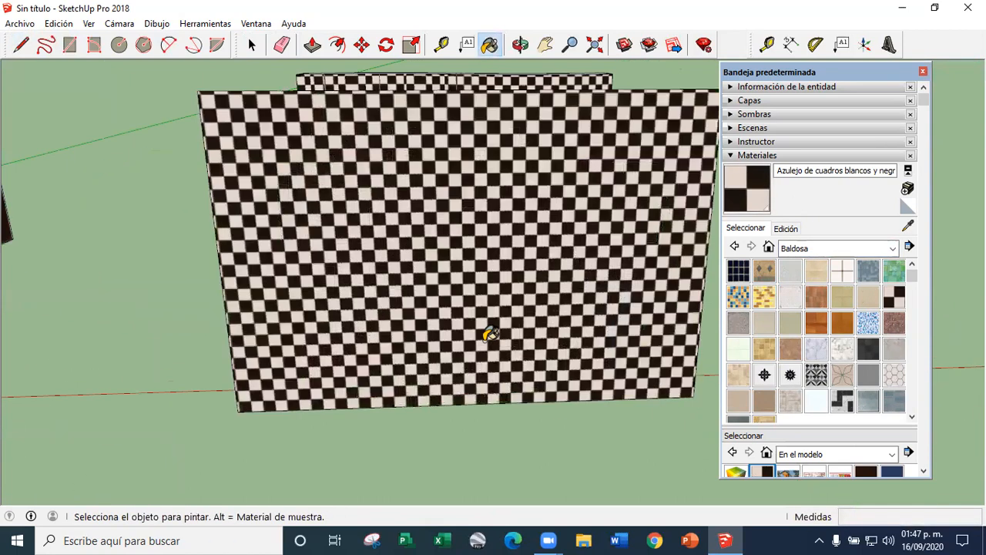
# Paint the vertical face with the Azulejo encáustico circular 02 tile from the Baldosa collection
pyautogui.scroll(-5, 848, 353)
pyautogui.scroll(3, 847, 353)
pyautogui.click(846, 310)
pyautogui.click(471, 305)
pyautogui.scroll(-3, 460, 311)
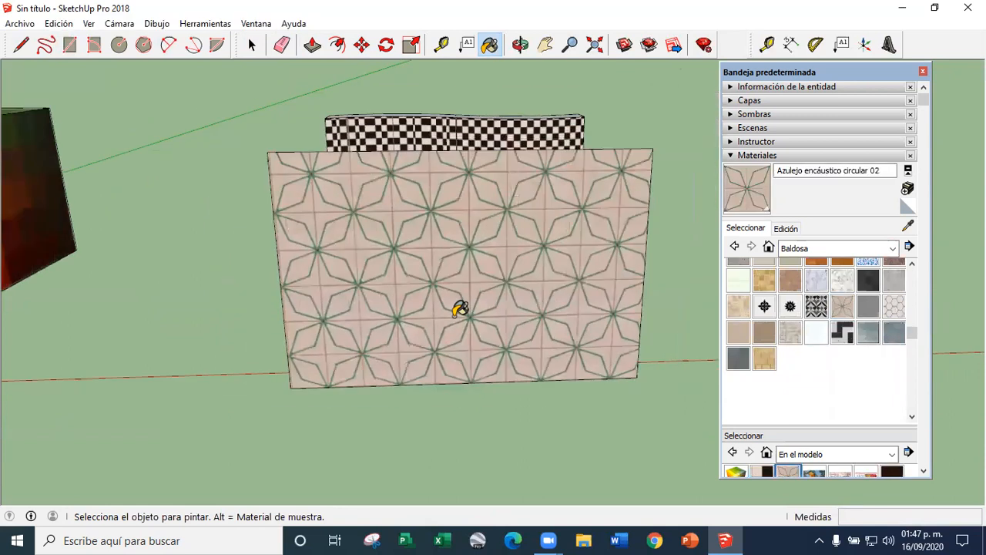
# Position the tile texture on the vertical face, fitting its pins to the lower corners and upper corner so the pattern is enlarged and stretched
pyautogui.scroll(3, 460, 312)
pyautogui.rightClick(415, 329)
pyautogui.moveTo(453, 301)
pyautogui.click(620, 300)
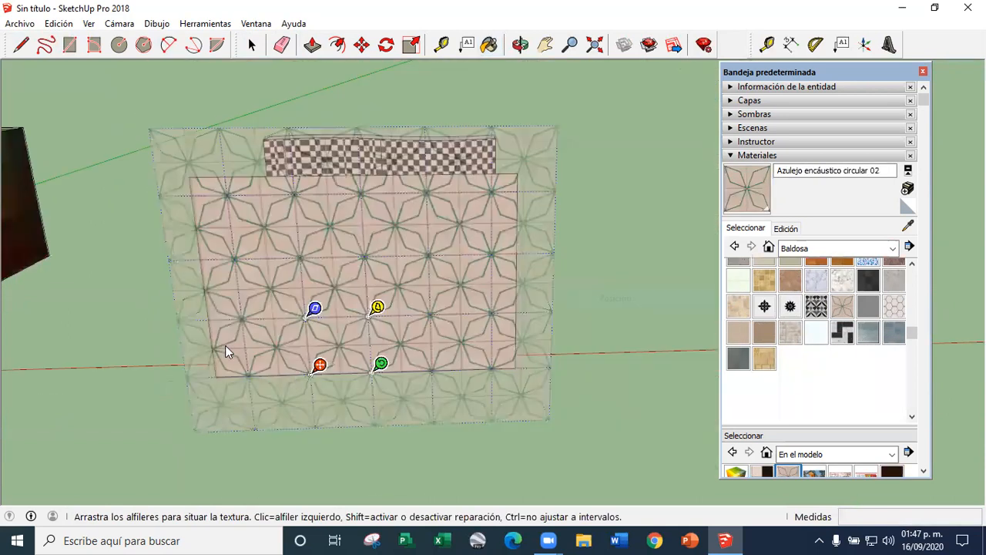
pyautogui.moveTo(320, 368); pyautogui.dragTo(225, 370)
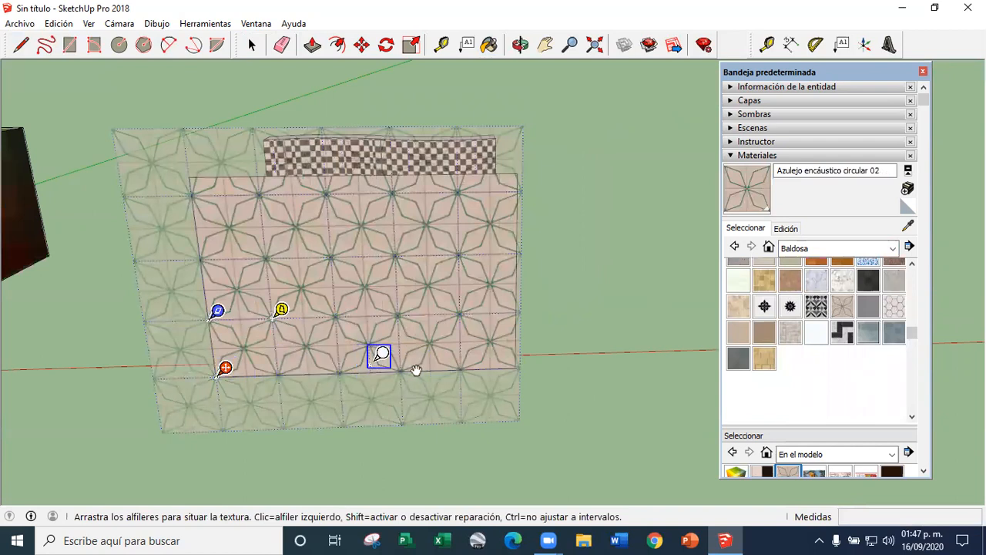
pyautogui.moveTo(417, 363); pyautogui.dragTo(525, 359)
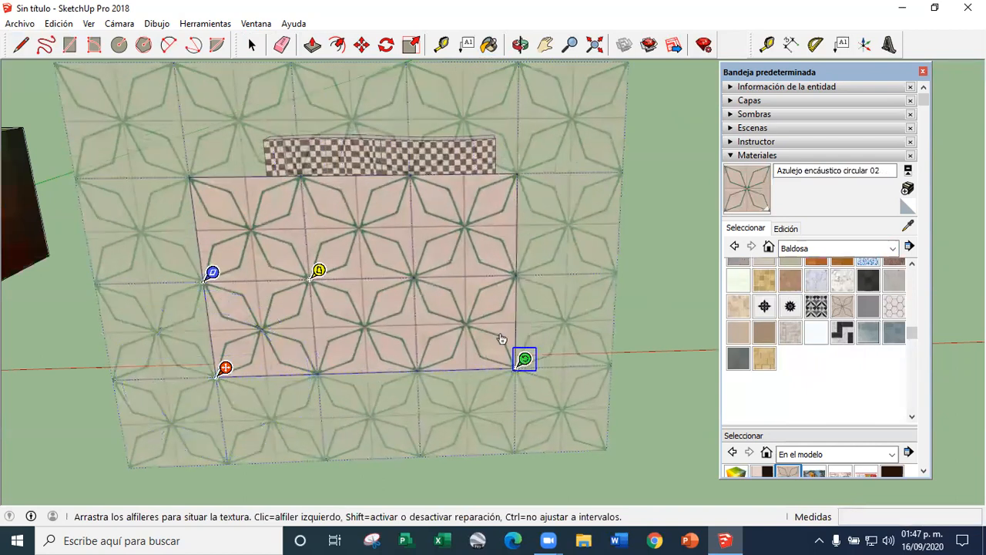
pyautogui.moveTo(213, 274); pyautogui.dragTo(198, 171)
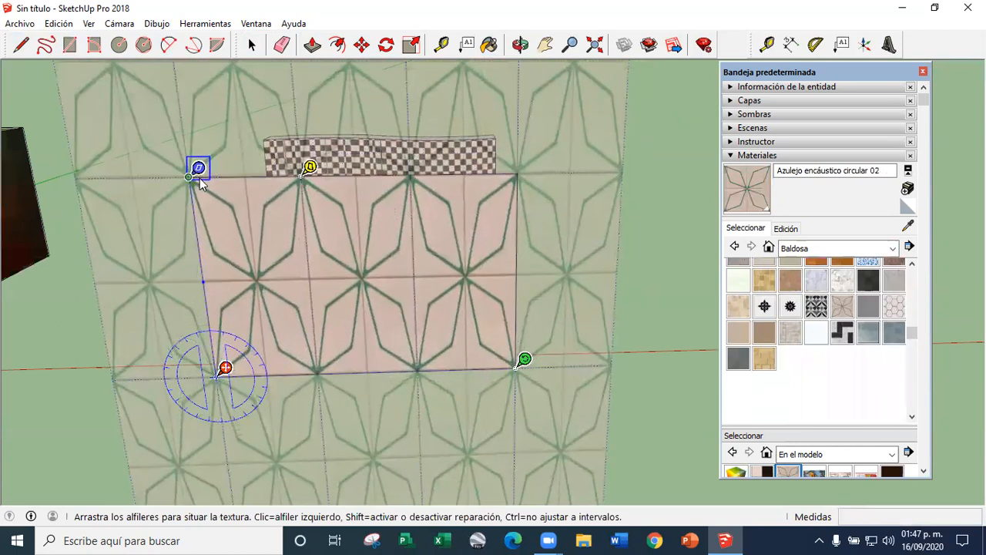
pyautogui.click(251, 44)
# Set the vertical face's tile texture to Projected
pyautogui.moveTo(363, 308); pyautogui.dragTo(312, 289, button='middle')
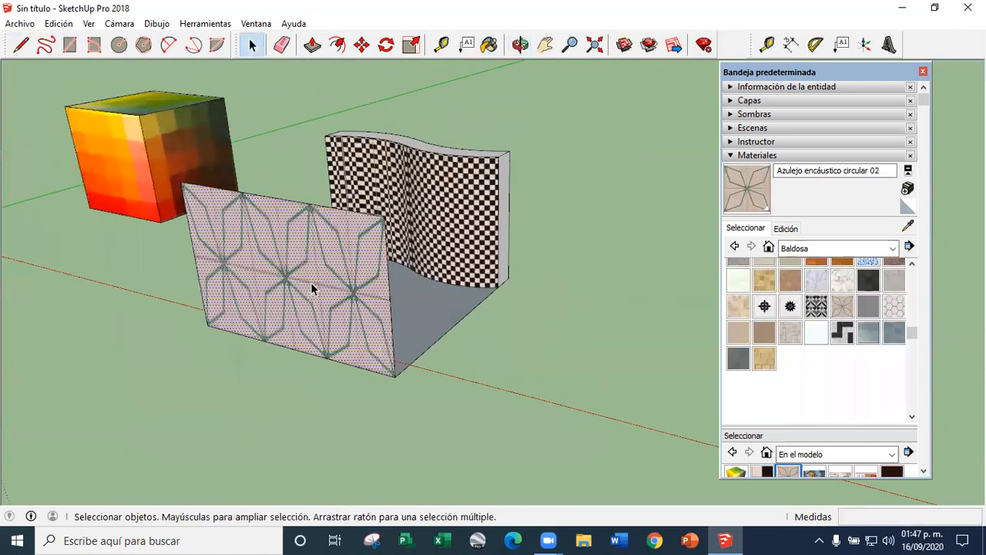
pyautogui.rightClick(312, 288)
pyautogui.moveTo(385, 474)
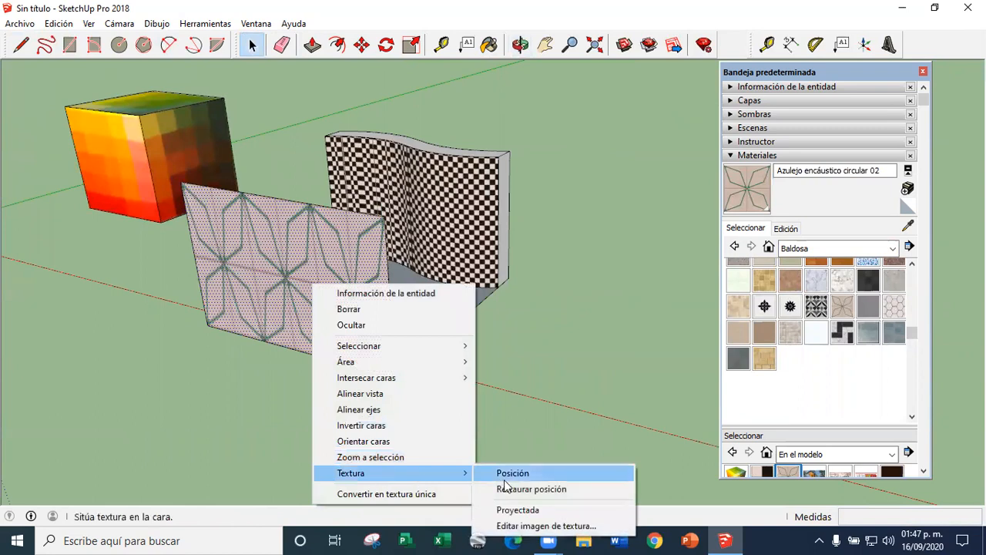
pyautogui.click(532, 508)
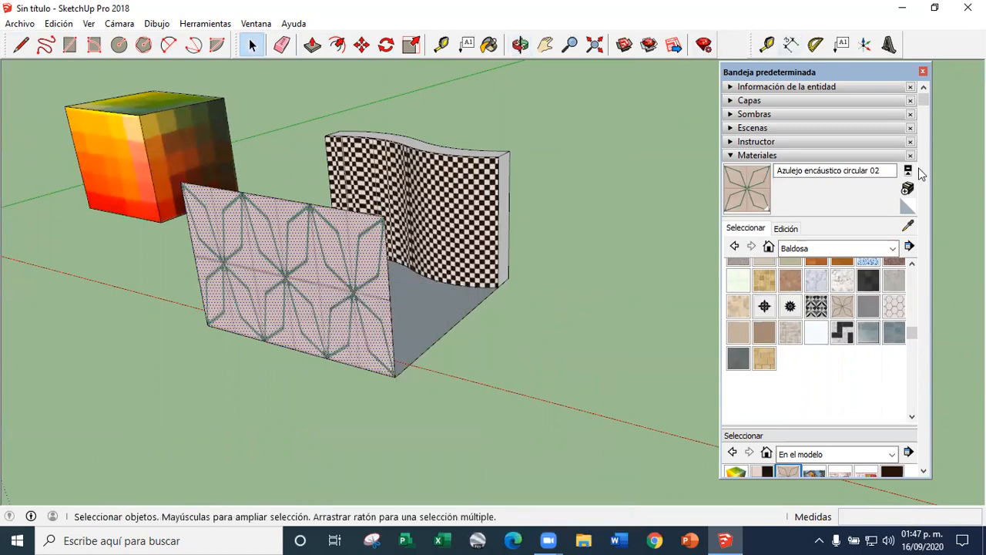
# Sample the projected tile texture from the vertical face and paint it onto the curved wall's front surfaces
pyautogui.click(908, 227)
pyautogui.scroll(5, 273, 228)
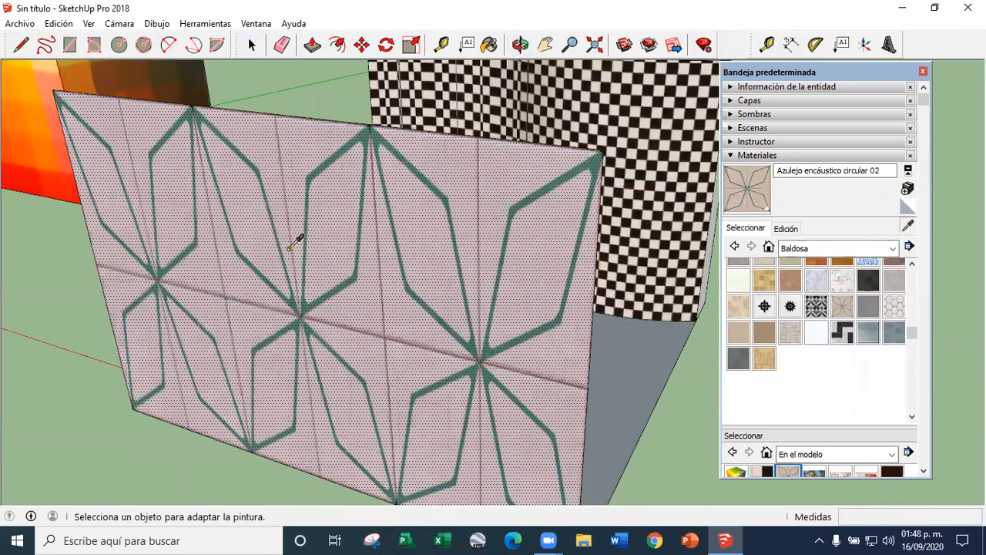
pyautogui.scroll(-5, 311, 248)
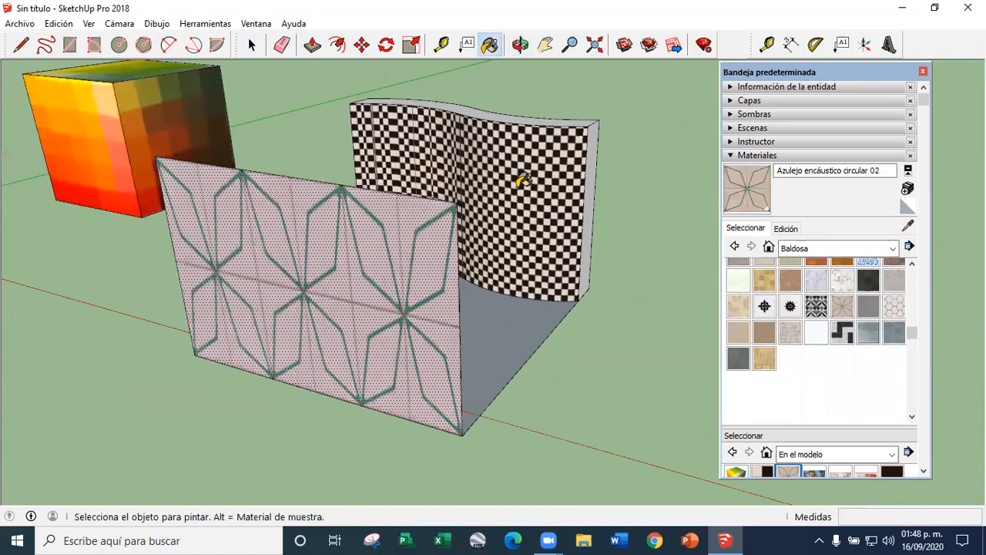
pyautogui.click(523, 181)
pyautogui.moveTo(401, 163)
pyautogui.mouseDown(button='middle')
pyautogui.moveTo(378, 218)
pyautogui.moveTo(588, 260)
pyautogui.moveTo(476, 270)
pyautogui.moveTo(257, 177)
pyautogui.mouseUp(button='middle')
# Erase the auxiliary vertical face and ground face in front of the curved wall
pyautogui.click(282, 45)
pyautogui.scroll(-2, 354, 345)
pyautogui.moveTo(428, 424)
pyautogui.mouseDown()
pyautogui.moveTo(341, 307)
pyautogui.moveTo(302, 324)
pyautogui.mouseUp()
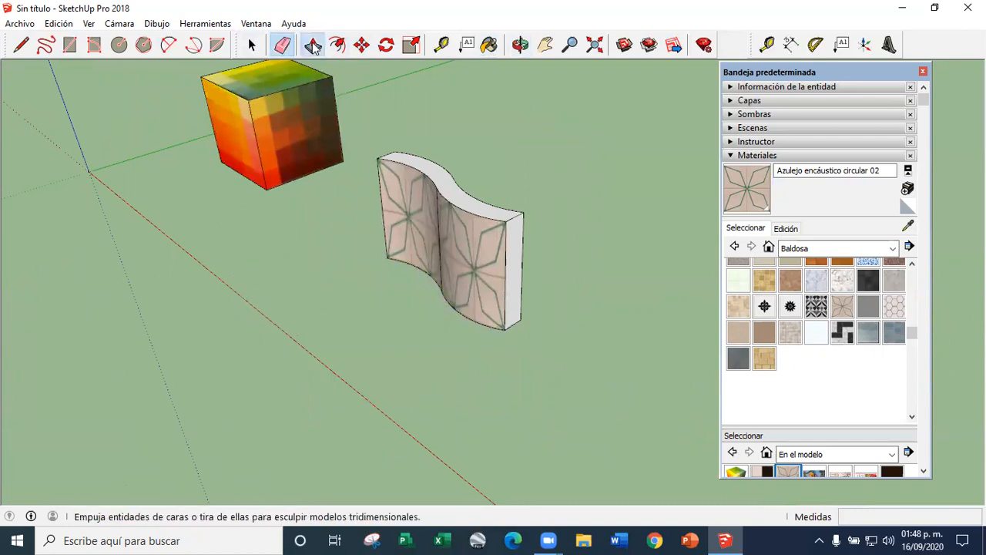
pyautogui.click(251, 45)
pyautogui.moveTo(467, 367)
pyautogui.mouseDown(button='middle')
pyautogui.moveTo(509, 301)
pyautogui.moveTo(371, 235)
pyautogui.mouseUp(button='middle')
pyautogui.scroll(4, 551, 265)
pyautogui.scroll(-4, 308, 247)
pyautogui.moveTo(308, 249); pyautogui.dragTo(225, 312, button='middle')
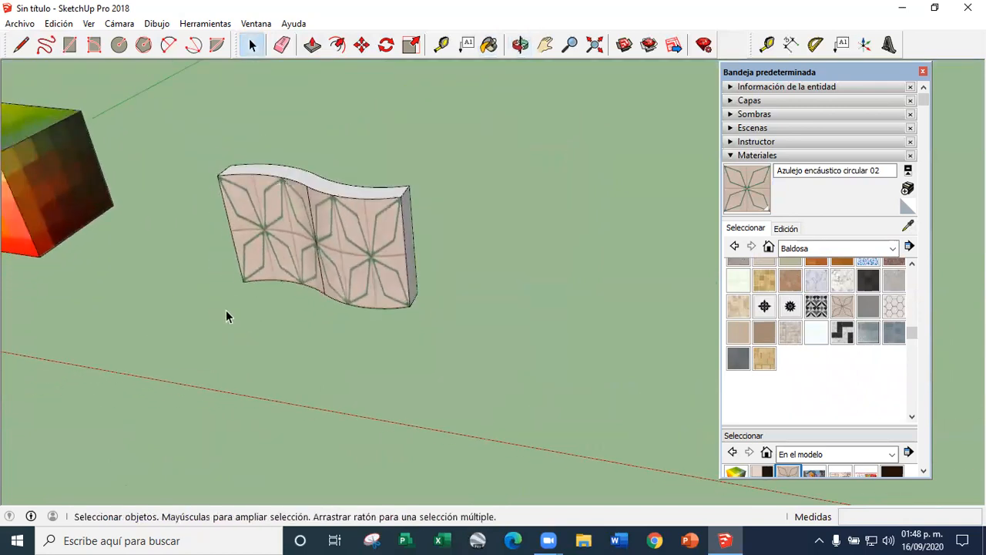
# Extend the curved wall's end face outward by 7.12 m with Push/Pull to form a straight section
pyautogui.scroll(-3, 226, 311)
pyautogui.scroll(3, 318, 302)
pyautogui.scroll(-2, 219, 270)
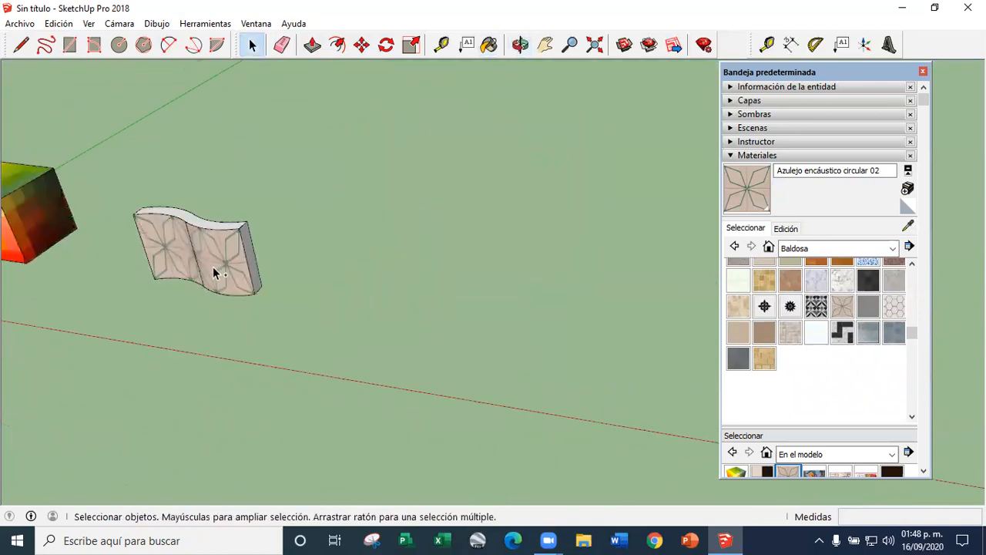
pyautogui.scroll(2, 254, 277)
pyautogui.click(312, 45)
pyautogui.moveTo(233, 248)
pyautogui.mouseDown()
pyautogui.moveTo(356, 278)
pyautogui.moveTo(493, 136)
pyautogui.mouseUp()
pyautogui.scroll(-3, 493, 135)
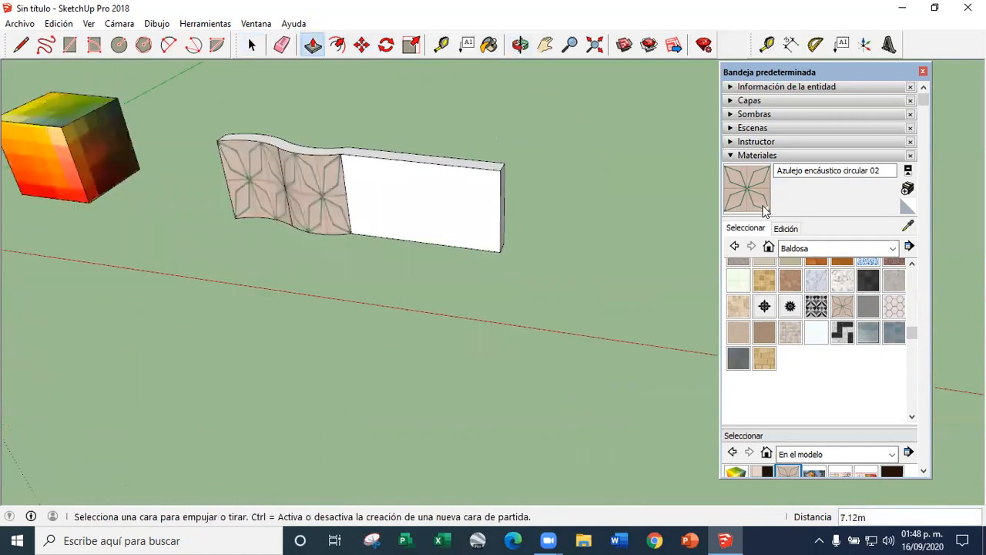
# Paint the straight section's front face with the already sampled projected tile texture, continuing the pattern of the curved surfaces
pyautogui.press('b')
pyautogui.click(375, 189)
pyautogui.moveTo(375, 190)
pyautogui.mouseDown(button='middle')
pyautogui.moveTo(521, 198)
pyautogui.moveTo(431, 146)
pyautogui.moveTo(359, 172)
pyautogui.mouseUp(button='middle')
pyautogui.scroll(3, 287, 168)
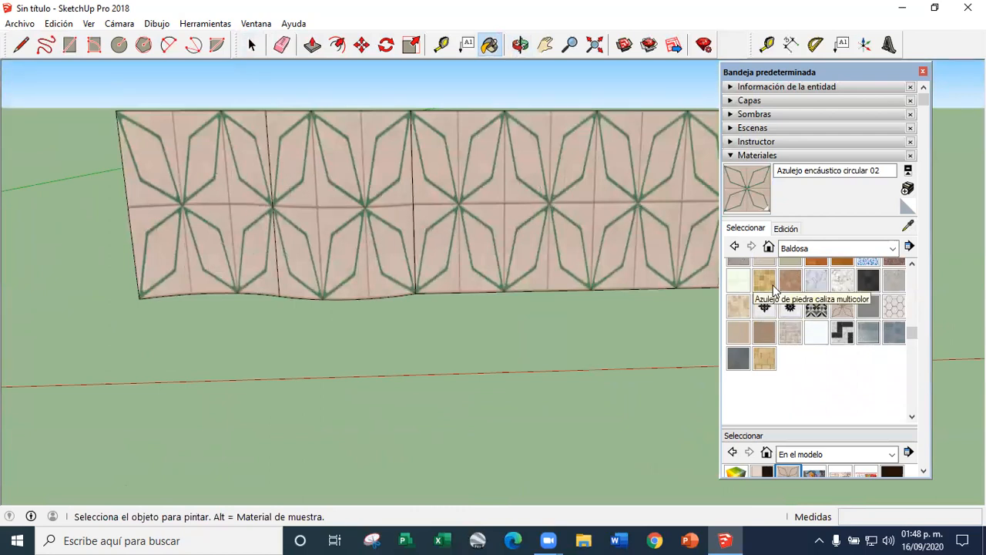
# Try painting the straight and curved front surfaces with the library material Azulejo encáustico circular 02, and undo the paint
pyautogui.click(843, 305)
pyautogui.click(670, 235)
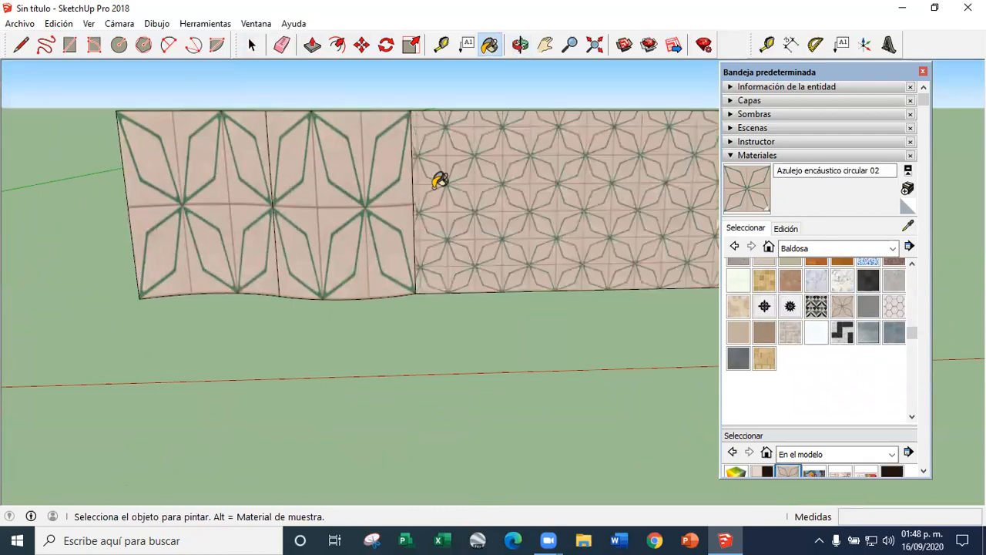
pyautogui.scroll(3, 483, 178)
pyautogui.scroll(-2, 262, 235)
pyautogui.click(212, 221)
pyautogui.click(101, 224)
pyautogui.hotkey('ctrl', 'z')
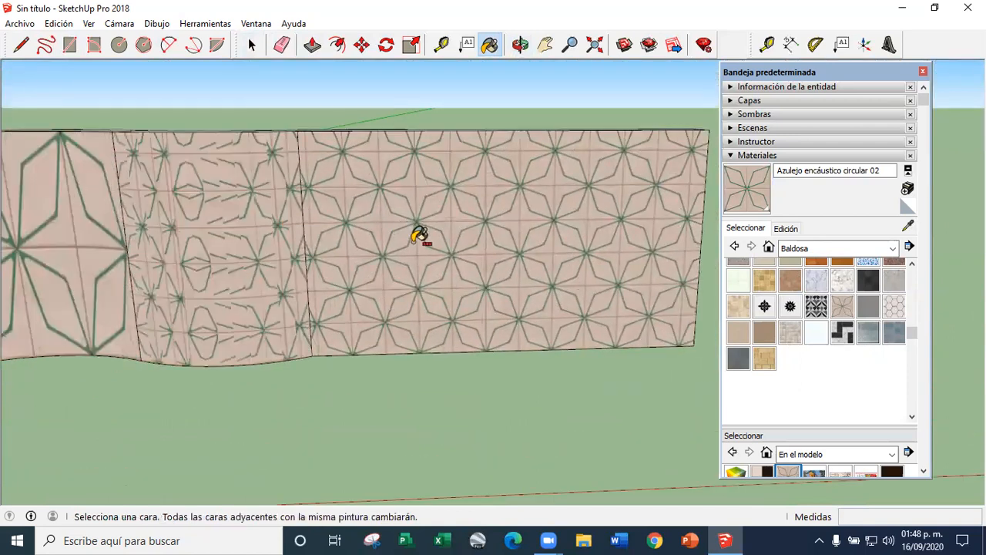
pyautogui.hotkey('ctrl', 'z')
pyautogui.hotkey('ctrl', 'z')
# Paint only the two curved front surfaces with the library material Azulejo encáustico circular 02
pyautogui.click(311, 244)
pyautogui.hotkey('ctrl', 'z')
pyautogui.click(254, 247)
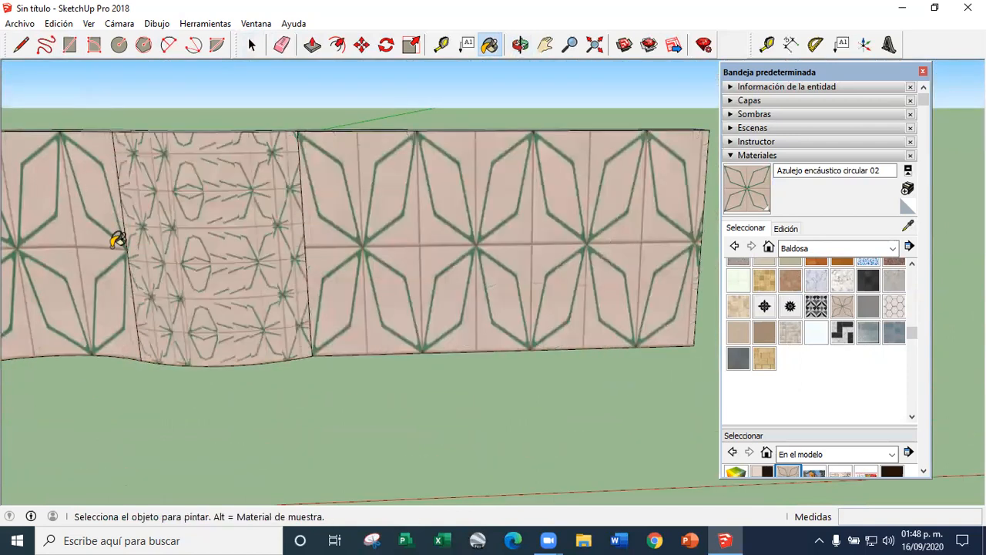
pyautogui.click(116, 242)
# Adjust the tile texture's position on the straight section's front face and accept the placement
pyautogui.click(252, 44)
pyautogui.rightClick(379, 223)
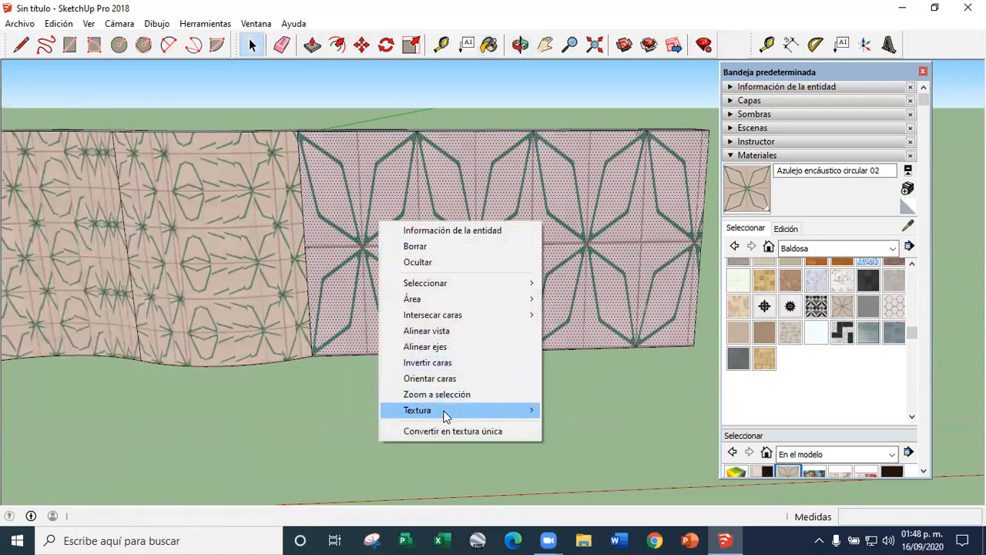
pyautogui.moveTo(444, 414)
pyautogui.click(579, 411)
pyautogui.moveTo(432, 343)
pyautogui.mouseDown()
pyautogui.moveTo(442, 343)
pyautogui.moveTo(417, 343)
pyautogui.moveTo(530, 344)
pyautogui.mouseUp()
pyautogui.press('Return')
pyautogui.scroll(-4, 526, 345)
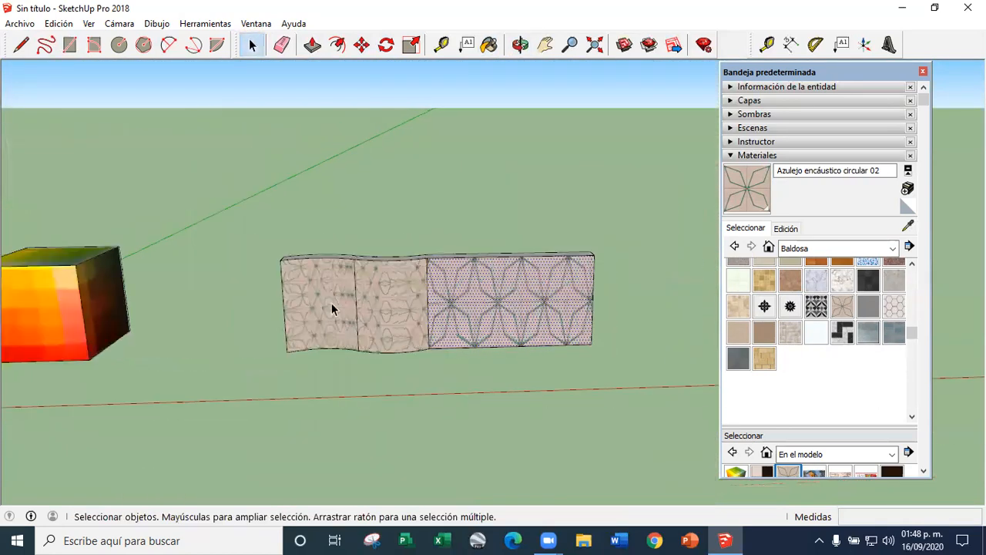
# Examine how the tile pattern breaks across the curved surfaces' hidden segments compared with the straight face
pyautogui.scroll(7, 365, 314)
pyautogui.click(445, 330)
pyautogui.moveTo(320, 311)
pyautogui.mouseDown(button='middle')
pyautogui.moveTo(414, 341)
pyautogui.moveTo(324, 293)
pyautogui.mouseUp(button='middle')
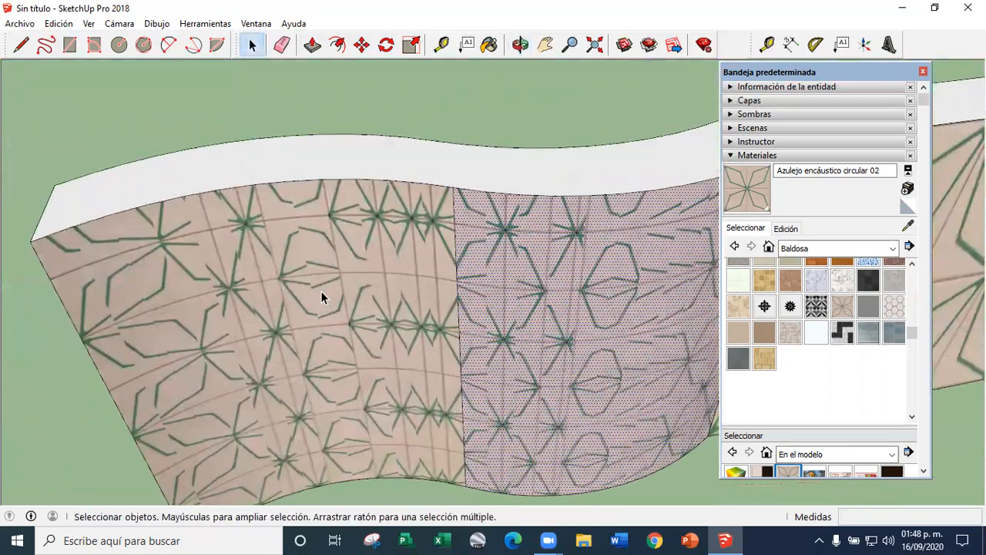
pyautogui.scroll(5, 187, 238)
pyautogui.scroll(-3, 335, 193)
pyautogui.tripleClick(333, 208)
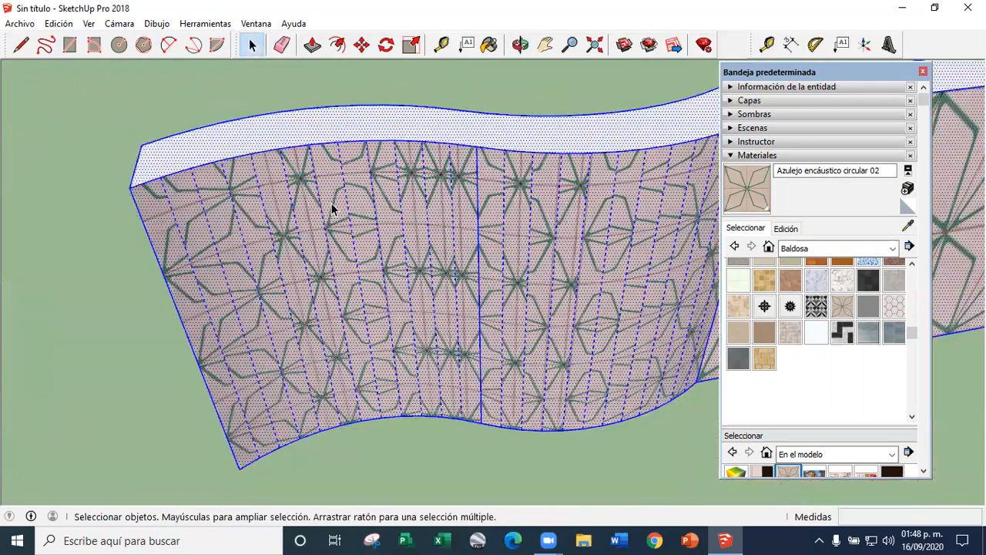
pyautogui.scroll(1, 286, 202)
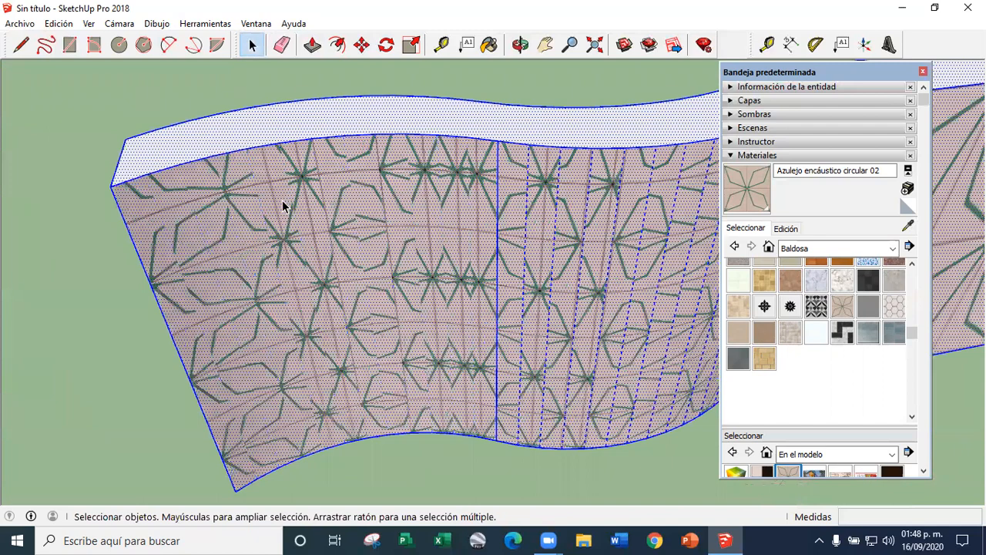
pyautogui.scroll(5, 159, 190)
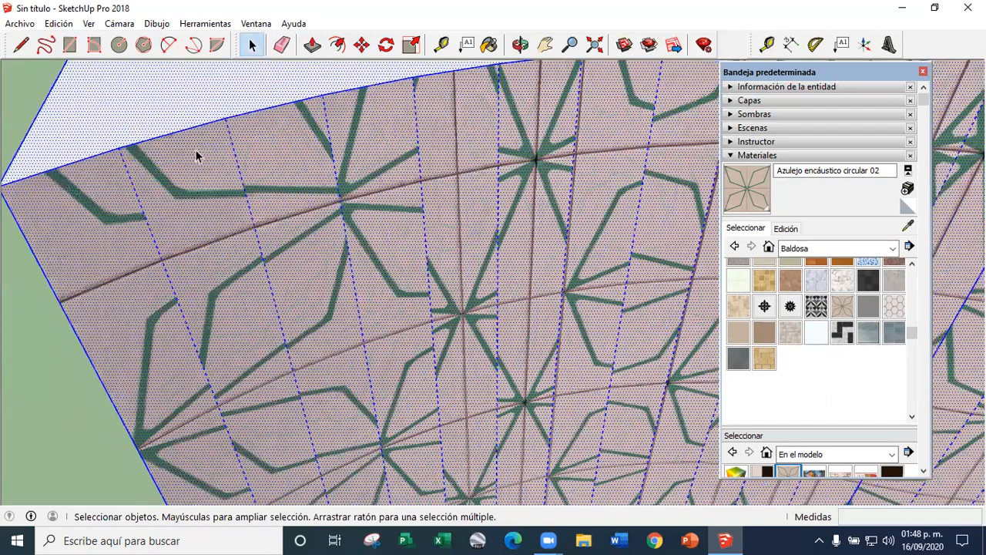
pyautogui.scroll(-3, 265, 198)
pyautogui.click(161, 199)
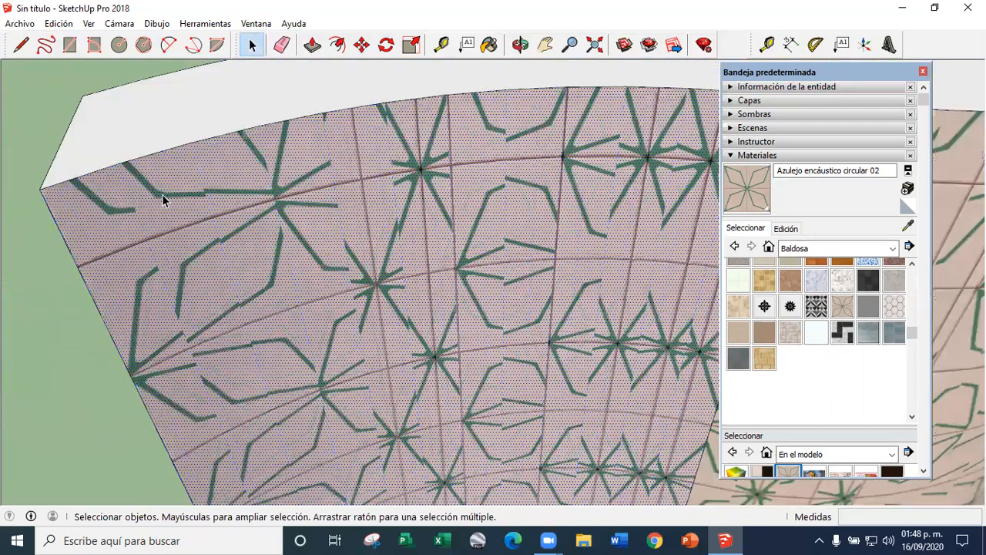
pyautogui.tripleClick(227, 197)
pyautogui.scroll(3, 111, 202)
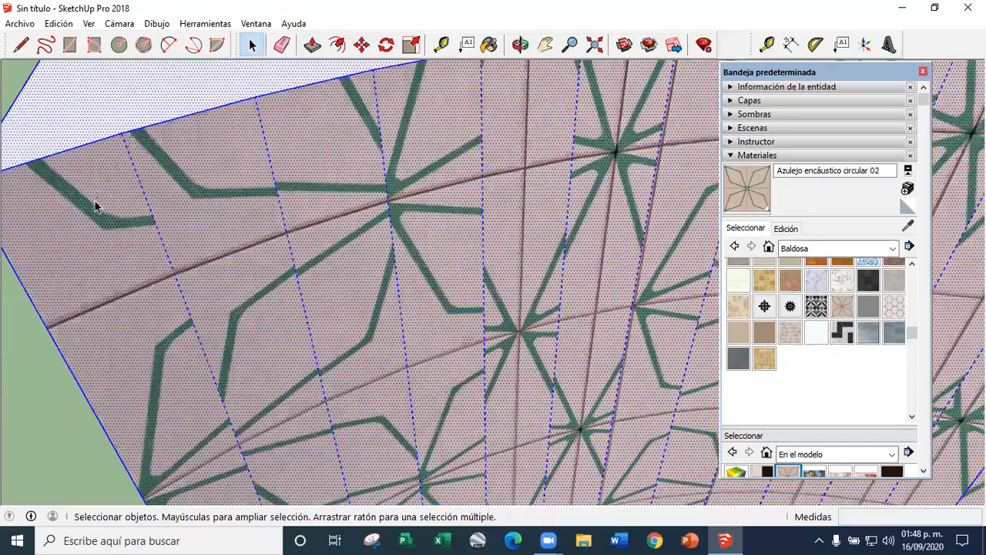
pyautogui.scroll(-6, 220, 191)
pyautogui.moveTo(341, 255); pyautogui.dragTo(303, 282, button='middle')
pyautogui.scroll(-3, 374, 259)
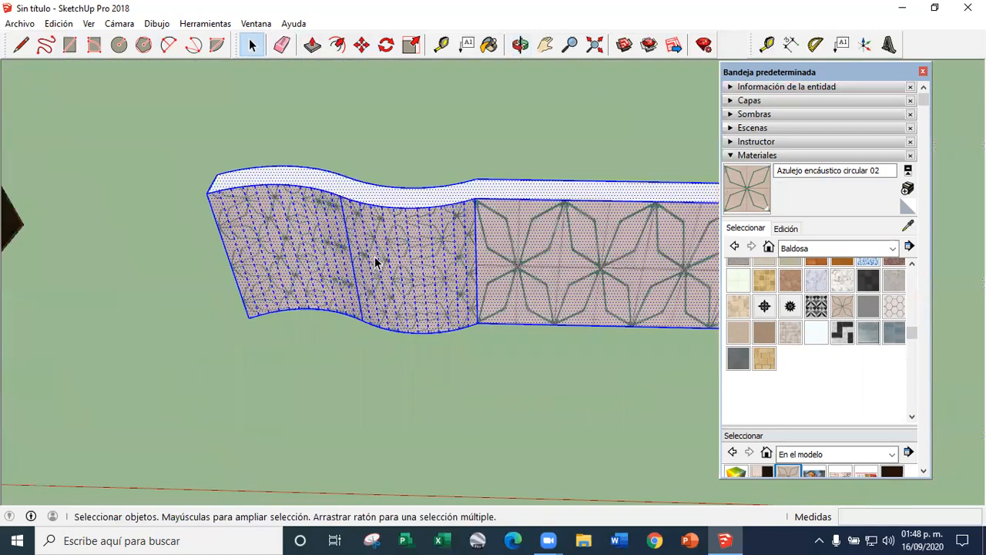
pyautogui.scroll(3, 380, 260)
pyautogui.click(320, 397)
pyautogui.moveTo(335, 292); pyautogui.dragTo(347, 226, button='middle')
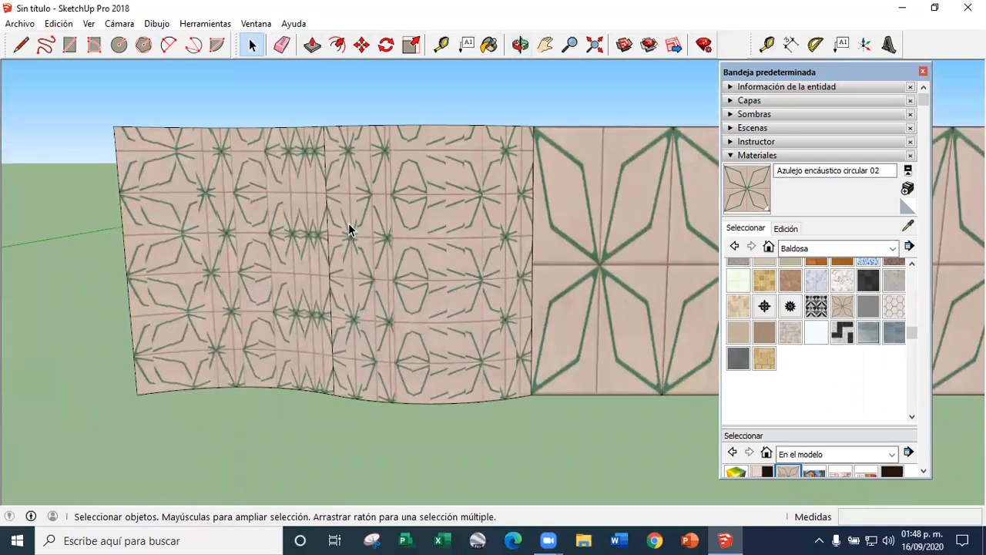
pyautogui.scroll(-3, 347, 227)
pyautogui.scroll(3, 304, 231)
pyautogui.scroll(-3, 304, 239)
pyautogui.moveTo(352, 164); pyautogui.dragTo(341, 357, button='middle')
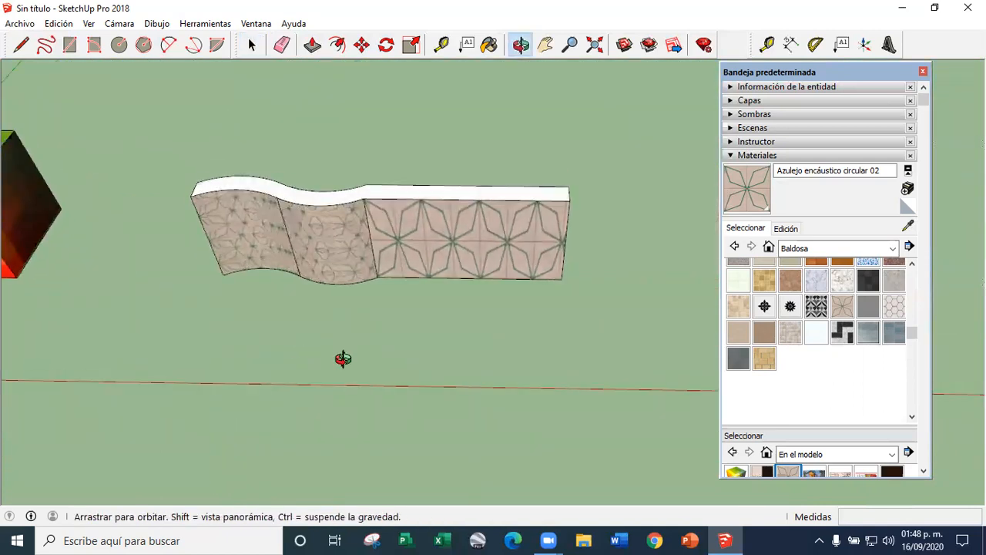
pyautogui.scroll(-2, 310, 285)
pyautogui.scroll(3, 312, 289)
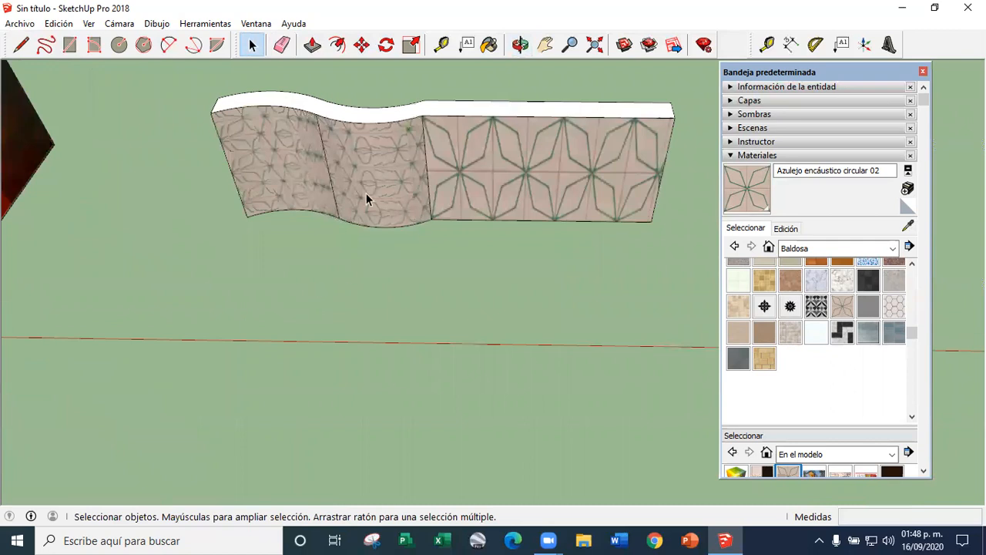
# Draw a guide line forward along the ground from the lower outer corner of the curved wall
pyautogui.click(428, 129)
pyautogui.press('r')
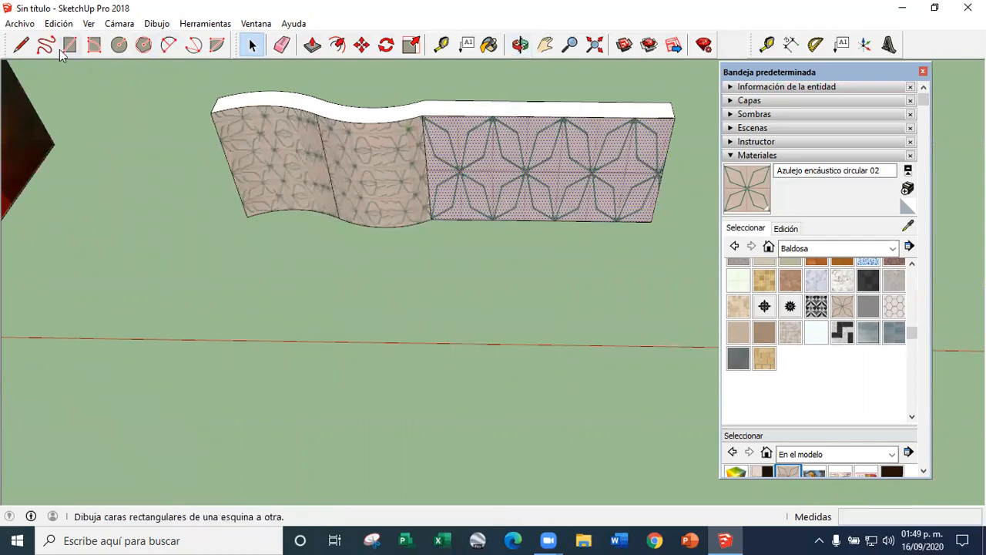
pyautogui.press('l')
pyautogui.click(247, 217)
pyautogui.click(220, 296)
# Copy the straight section's tiled front face to the guide line's end, standing in front of the curved sections
pyautogui.rightClick(577, 201)
pyautogui.click(385, 71)
pyautogui.click(362, 47)
pyautogui.press('ctrl')
pyautogui.click(432, 221)
pyautogui.click(221, 289)
pyautogui.press('space')
pyautogui.moveTo(221, 288); pyautogui.dragTo(406, 206, button='middle')
# Turn off the Projected option for the texture of the copied face
pyautogui.scroll(5, 400, 214)
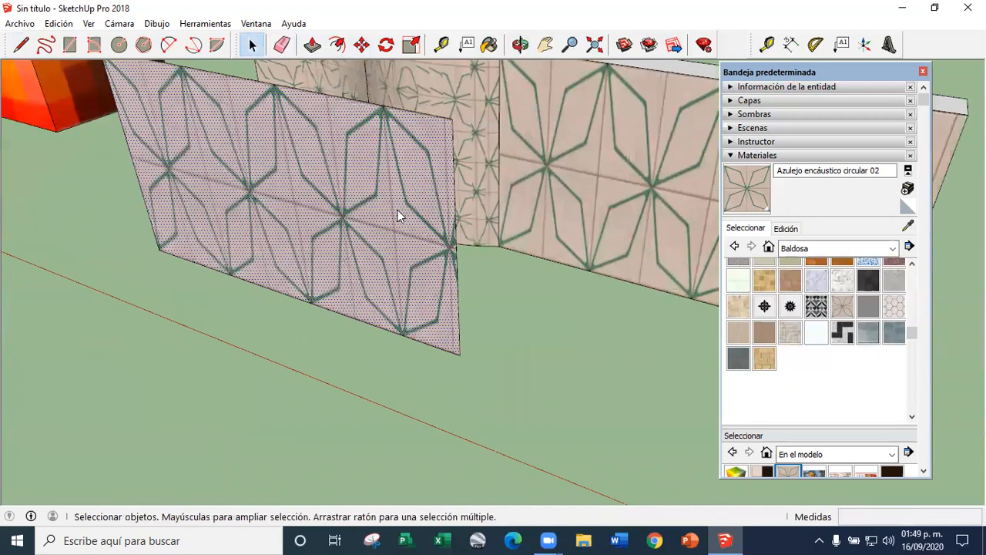
pyautogui.rightClick(399, 214)
pyautogui.moveTo(513, 401)
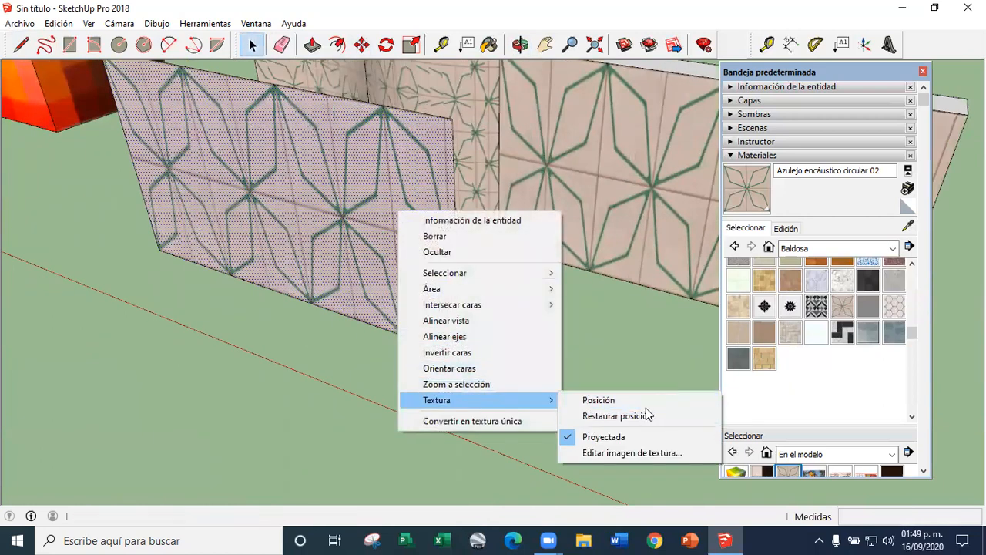
pyautogui.click(601, 434)
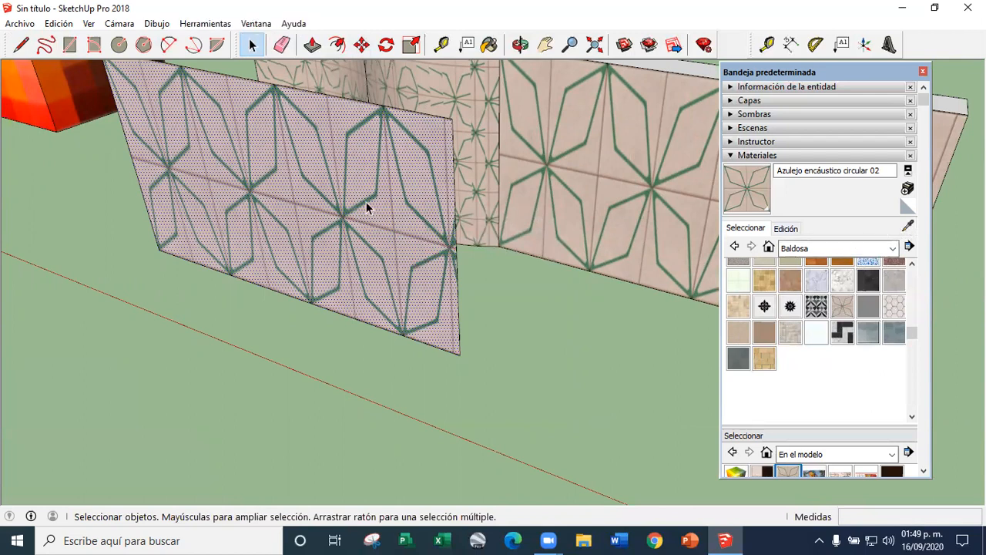
# Sample the non-projected tile texture from the copied face and paint both curved front surfaces with it
pyautogui.click(911, 225)
pyautogui.click(366, 169)
pyautogui.scroll(-5, 333, 417)
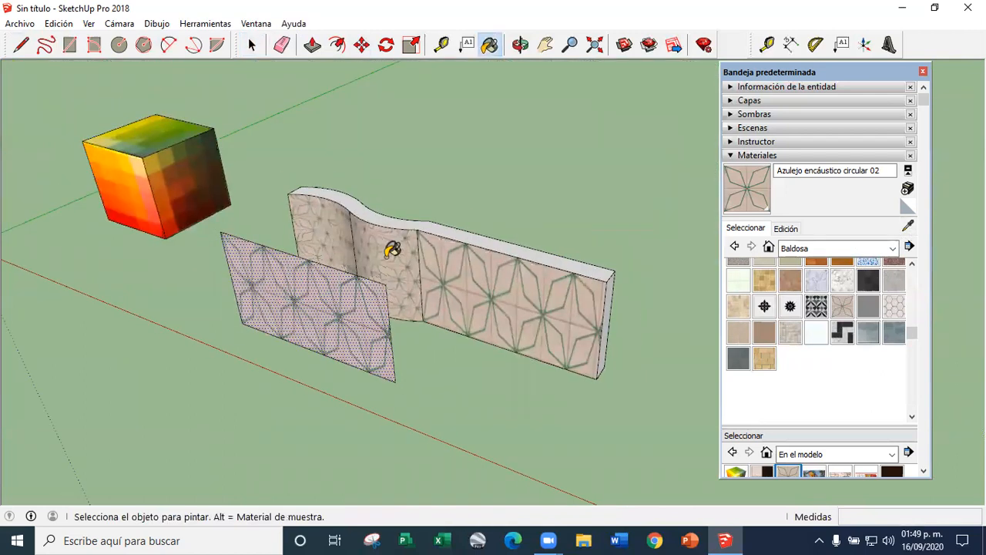
pyautogui.click(390, 254)
pyautogui.scroll(3, 362, 252)
pyautogui.click(317, 202)
pyautogui.click(252, 45)
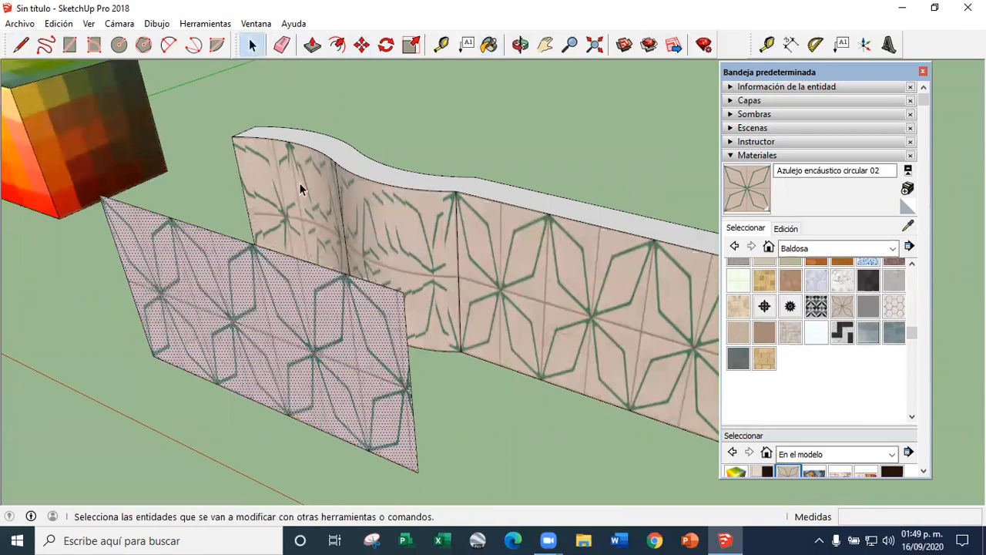
# Set the copied face's tile texture to Projected
pyautogui.scroll(-3, 309, 301)
pyautogui.rightClick(312, 307)
pyautogui.moveTo(400, 276)
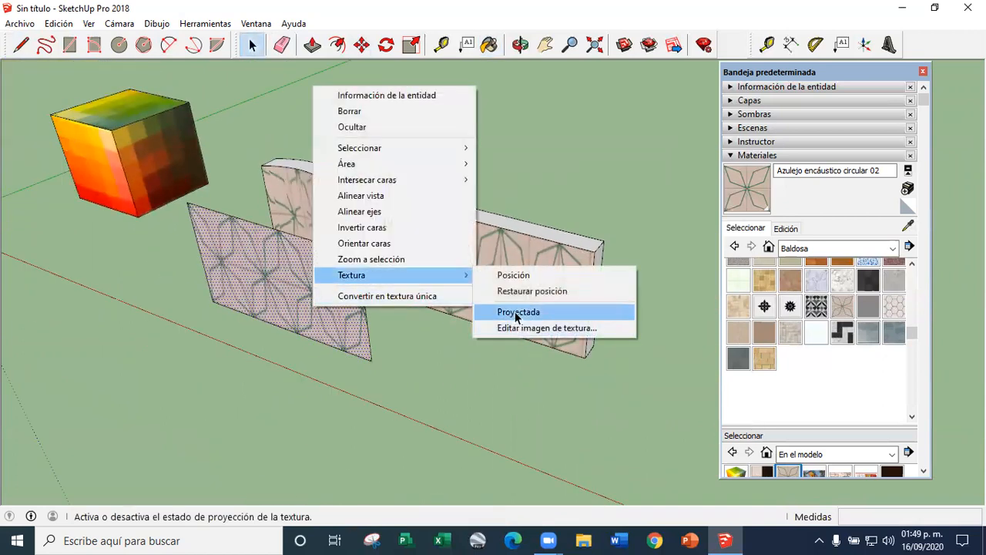
pyautogui.click(511, 315)
# Sample the copied face's projected tile texture and paint it onto the curved front surfaces
pyautogui.click(908, 226)
pyautogui.click(272, 230)
pyautogui.click(353, 212)
pyautogui.moveTo(356, 216); pyautogui.dragTo(493, 291, button='middle')
# Erase the copied auxiliary face standing in front of the curved wall
pyautogui.click(261, 45)
pyautogui.moveTo(349, 373); pyautogui.dragTo(341, 393, button='middle')
pyautogui.press('e')
pyautogui.moveTo(420, 400); pyautogui.dragTo(474, 373)
pyautogui.moveTo(284, 415)
pyautogui.mouseDown(button='middle')
pyautogui.moveTo(475, 286)
pyautogui.moveTo(535, 275)
pyautogui.moveTo(140, 261)
pyautogui.moveTo(414, 265)
pyautogui.moveTo(213, 269)
pyautogui.moveTo(390, 352)
pyautogui.moveTo(274, 287)
pyautogui.mouseUp(button='middle')
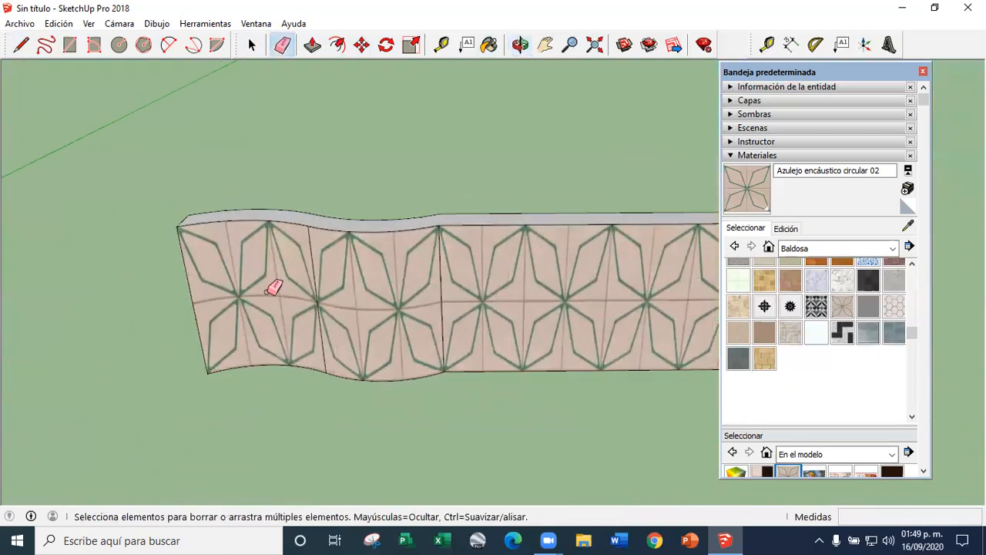
# Close the default tray with the materials browser
pyautogui.scroll(-3, 274, 287)
pyautogui.click(250, 46)
pyautogui.scroll(-3, 542, 292)
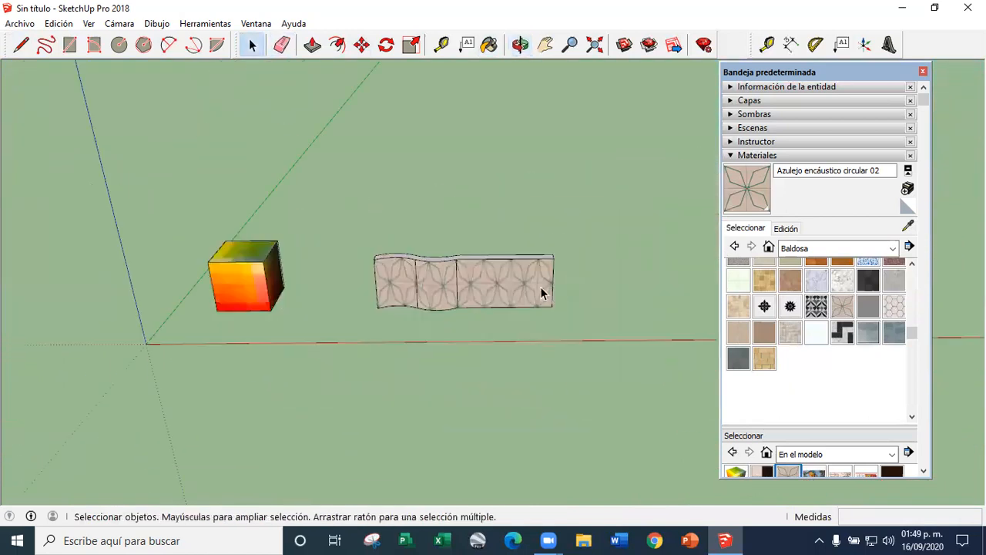
pyautogui.click(923, 72)
# Push the straight section's end face back 7.12 m so only the curved wall remains
pyautogui.moveTo(668, 157); pyautogui.dragTo(619, 283, button='middle')
pyautogui.scroll(3, 632, 255)
pyautogui.moveTo(643, 239); pyautogui.dragTo(419, 108, button='middle')
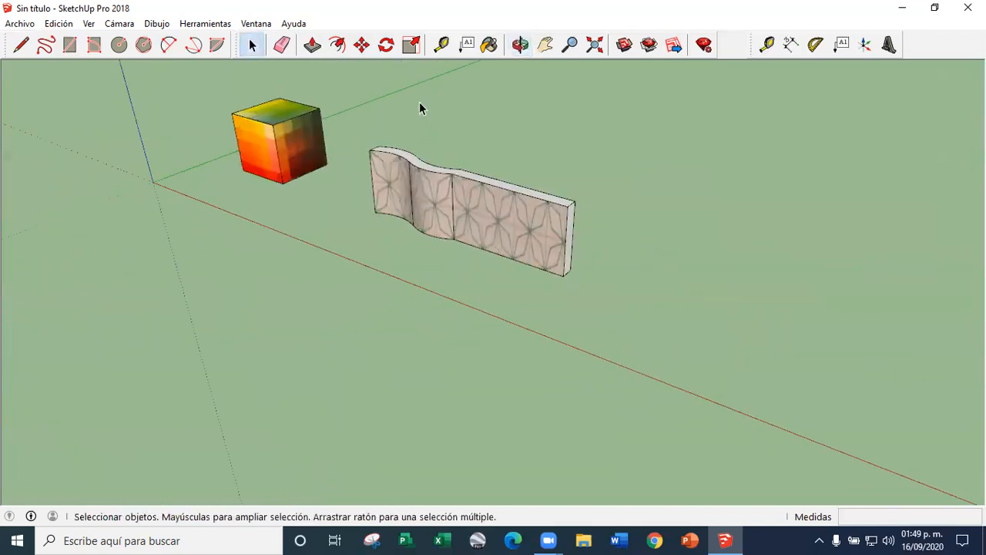
pyautogui.click(315, 46)
pyautogui.scroll(3, 558, 203)
pyautogui.moveTo(614, 283); pyautogui.dragTo(375, 298)
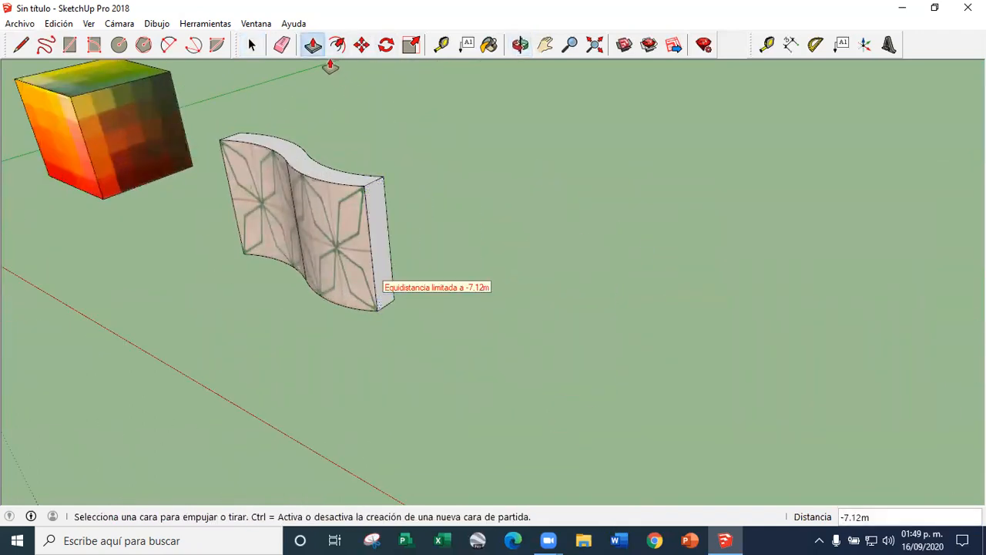
# Draw a large vertical rectangle beside the curved wall, on the side away from the cube
pyautogui.click(546, 51)
pyautogui.scroll(-4, 391, 269)
pyautogui.moveTo(563, 203); pyautogui.dragTo(604, 127, button='middle')
pyautogui.scroll(4, 422, 215)
pyautogui.scroll(-4, 448, 245)
pyautogui.moveTo(448, 248); pyautogui.dragTo(363, 286)
pyautogui.scroll(2, 422, 282)
pyautogui.moveTo(363, 286); pyautogui.dragTo(343, 280, button='middle')
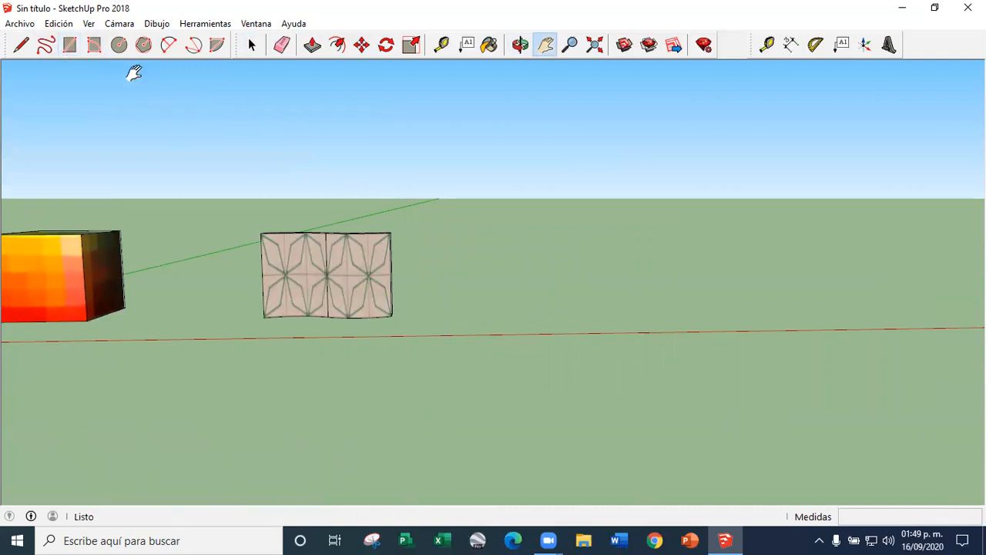
pyautogui.click(71, 51)
pyautogui.click(464, 360)
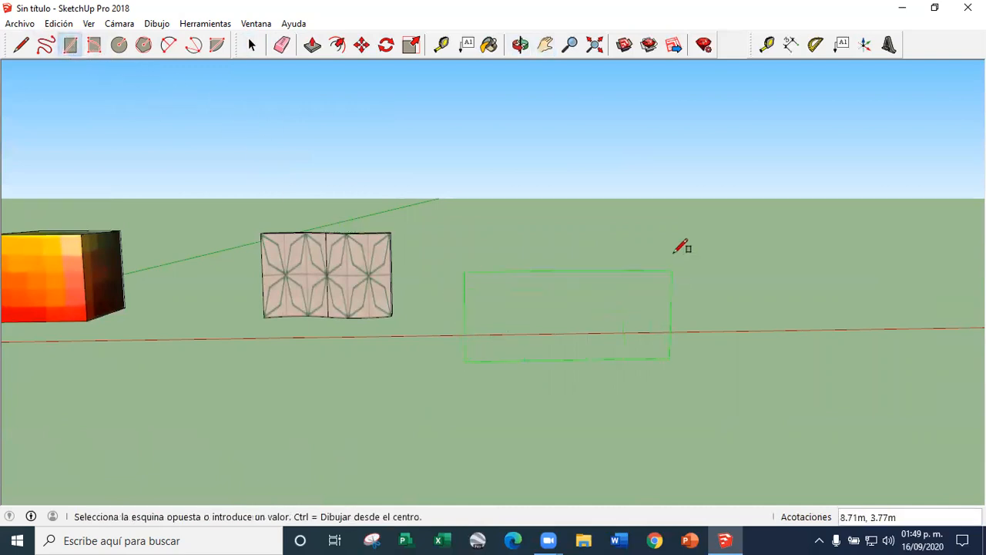
pyautogui.click(710, 167)
# Paint the vertical rectangle with the in-model photo material of the small wooden house
pyautogui.click(490, 46)
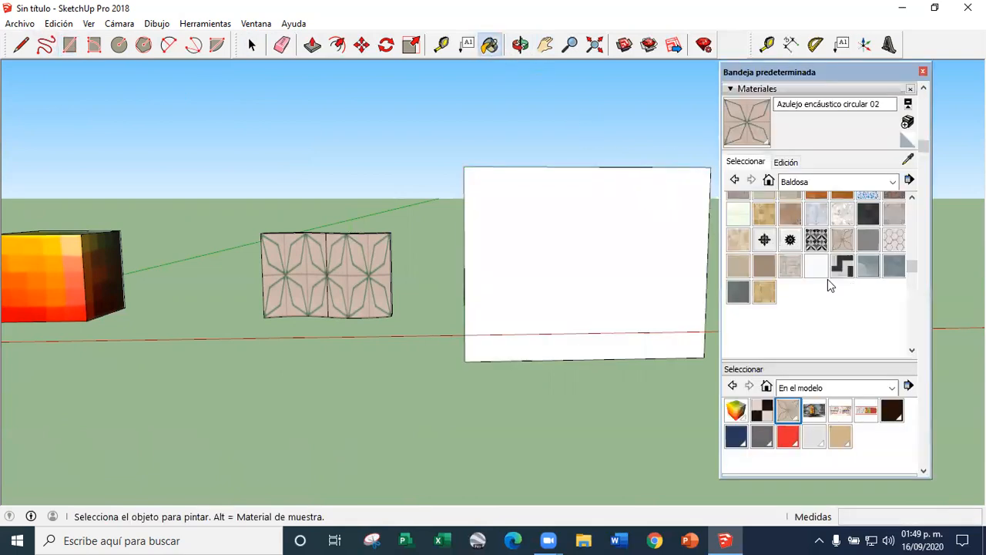
pyautogui.click(815, 411)
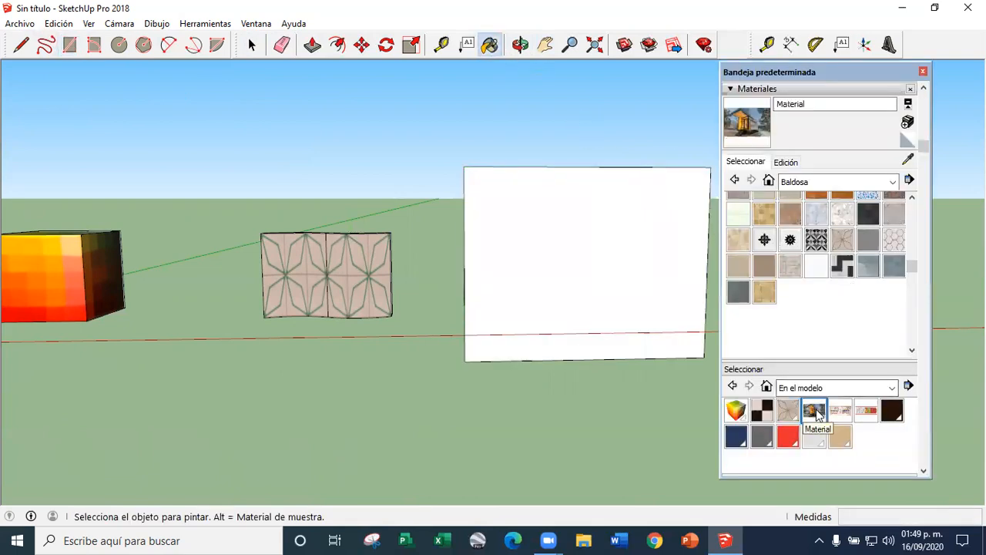
pyautogui.click(560, 269)
pyautogui.scroll(8, 595, 234)
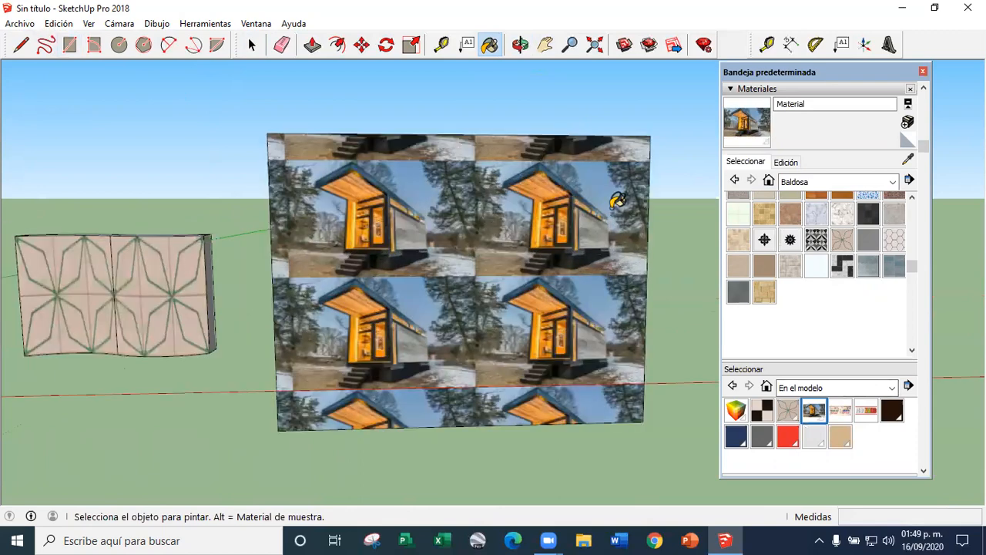
pyautogui.scroll(2, 595, 234)
pyautogui.scroll(-8, 257, 81)
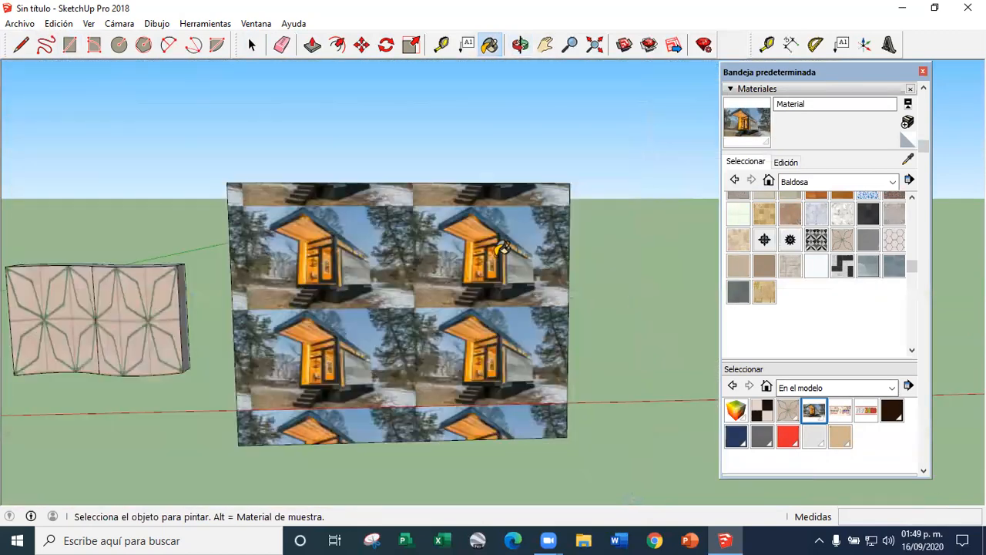
# Review the cube, the tiled curved wall and the photo-covered rectangle side by side
pyautogui.click(258, 48)
pyautogui.scroll(-5, 586, 270)
pyautogui.scroll(4, 77, 309)
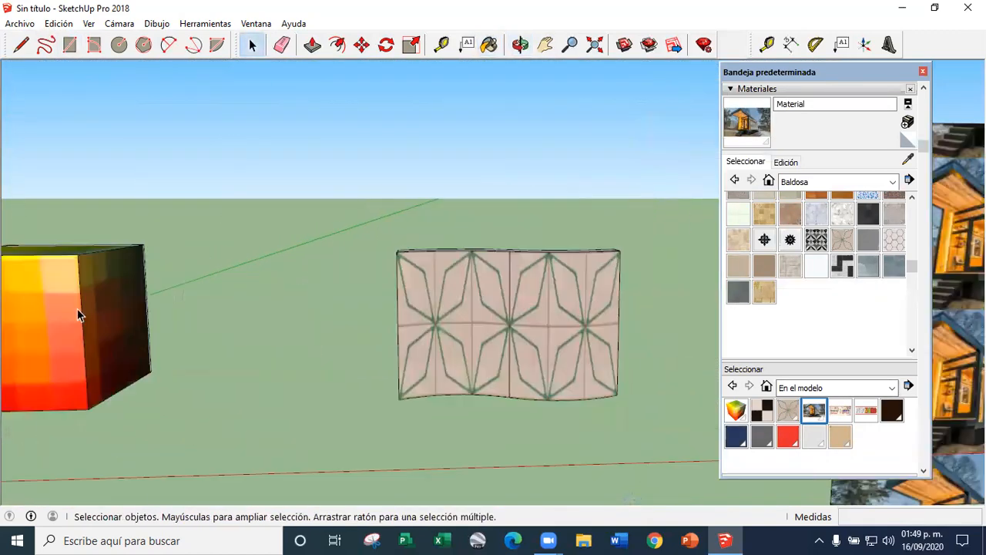
pyautogui.scroll(-3, 570, 316)
pyautogui.scroll(3, 284, 320)
pyautogui.doubleClick(182, 319)
pyautogui.scroll(-5, 182, 317)
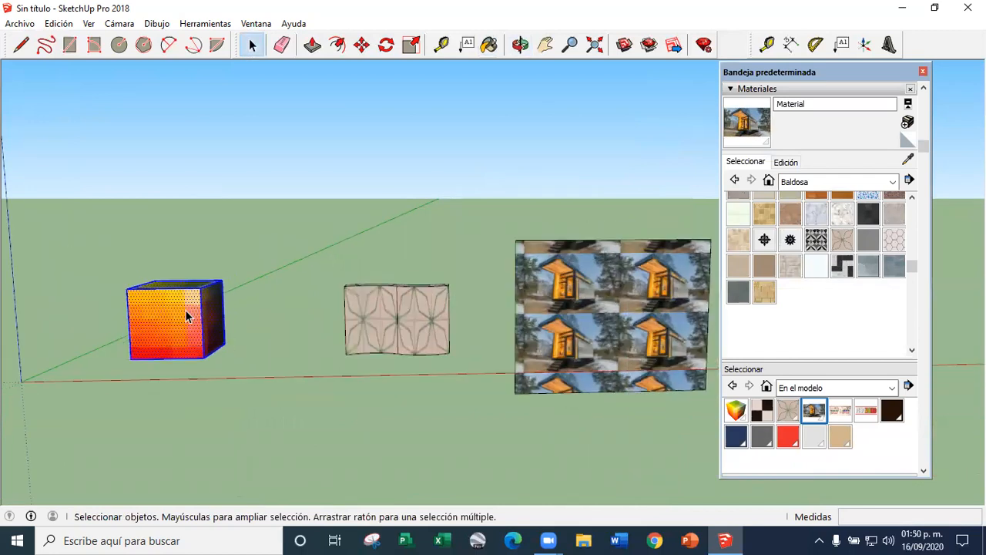
pyautogui.scroll(5, 487, 316)
pyautogui.scroll(-5, 487, 316)
pyautogui.scroll(5, 462, 309)
pyautogui.scroll(-5, 463, 308)
pyautogui.scroll(2, 457, 305)
# Delete the photo-covered vertical rectangle together with its edges
pyautogui.doubleClick(456, 306)
pyautogui.press('Delete')
pyautogui.moveTo(378, 322); pyautogui.dragTo(355, 307, button='middle')
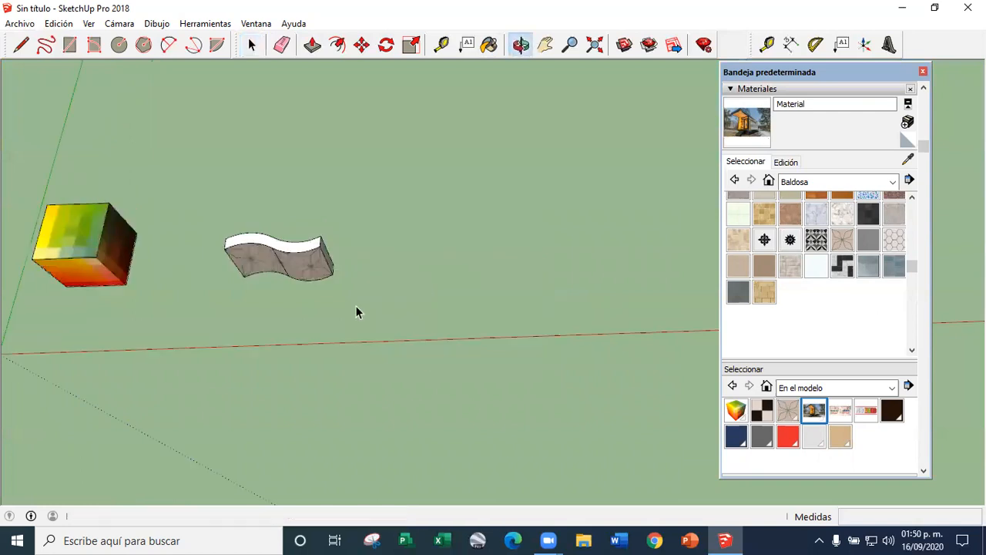
# Copy the whole curved wall twice along the red axis, placing the second copy about 10.35 m from the first
pyautogui.scroll(4, 309, 286)
pyautogui.tripleClick(308, 285)
pyautogui.click(360, 44)
pyautogui.scroll(-3, 343, 269)
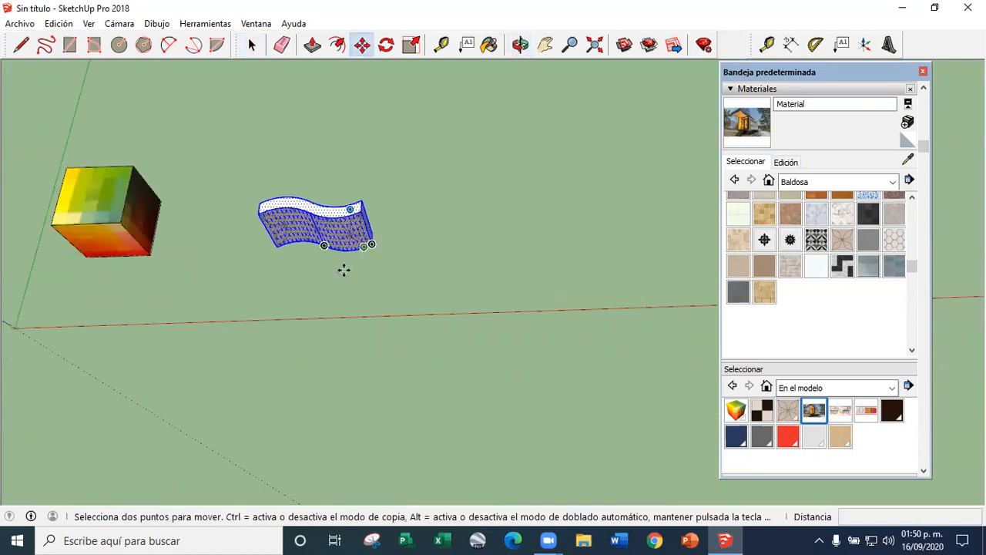
pyautogui.press('ctrl')
pyautogui.click(343, 268)
pyautogui.click(510, 272)
pyautogui.scroll(-3, 417, 288)
pyautogui.press('ctrl')
pyautogui.click(469, 291)
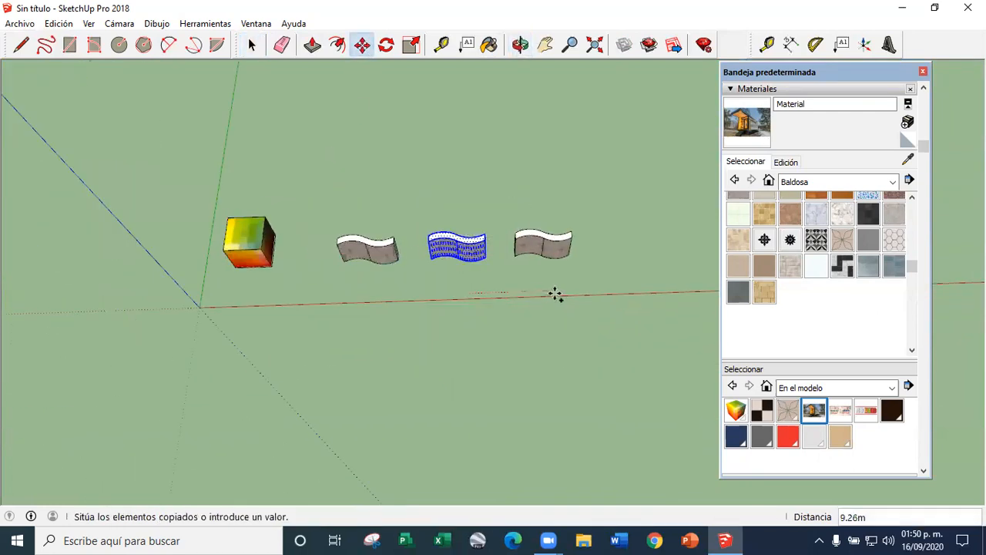
pyautogui.click(565, 294)
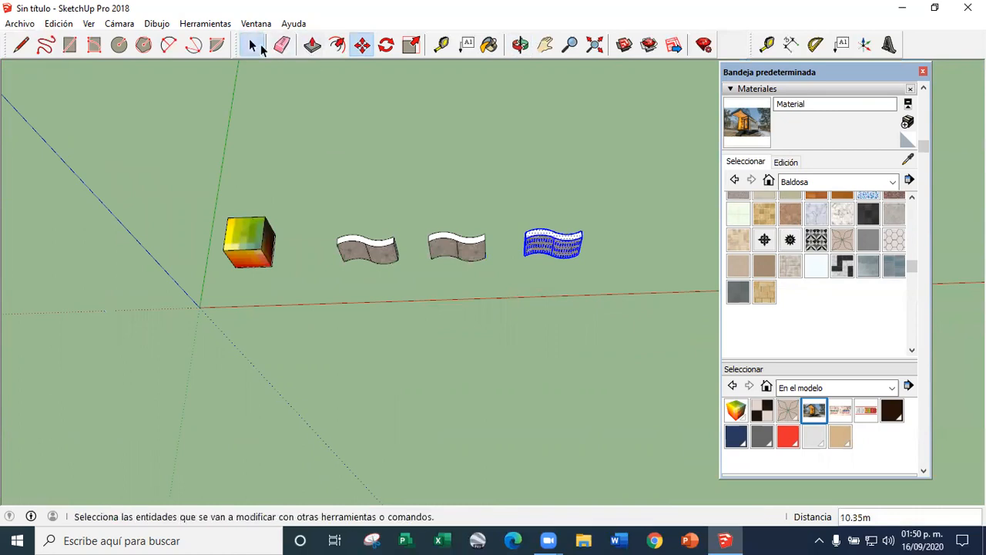
# Undo both copies of the curved wall
pyautogui.click(261, 47)
pyautogui.scroll(3, 450, 193)
pyautogui.hotkey('ctrl', 'z')
pyautogui.hotkey('ctrl', 'z')
pyautogui.scroll(4, 438, 277)
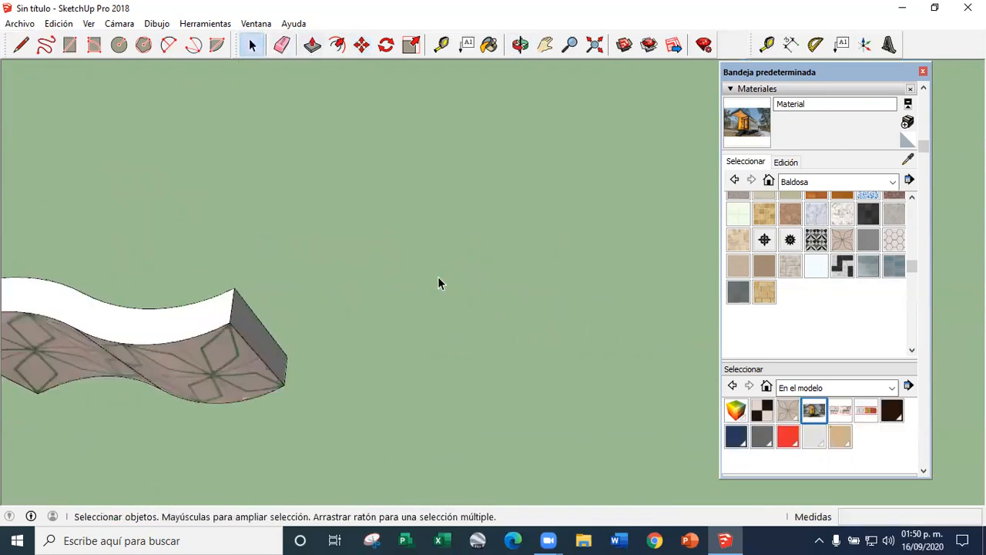
# Draw a closed wavy freehand outline on the ground beside the curved wall, on the side away from the cube
pyautogui.scroll(-1, 438, 283)
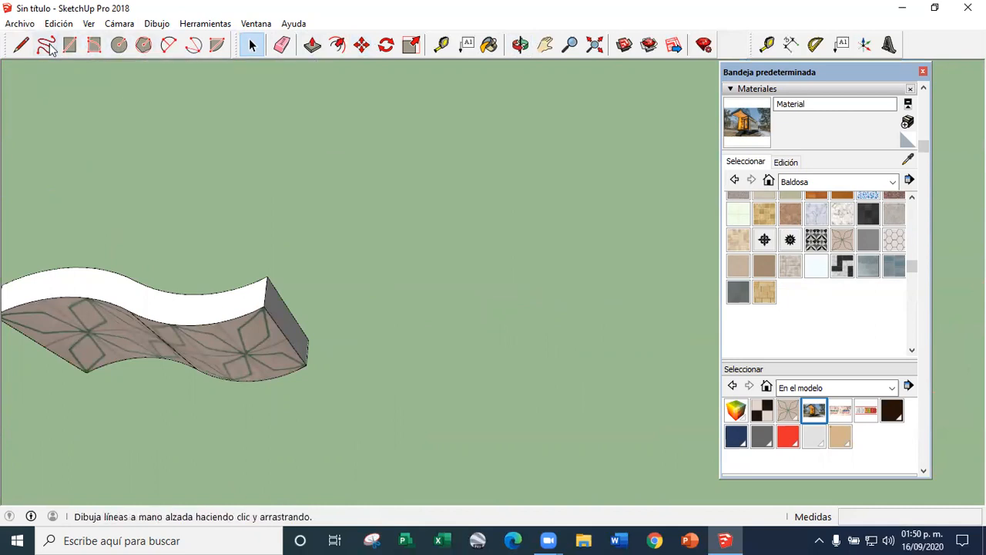
pyautogui.scroll(-2, 281, 189)
pyautogui.scroll(-2, 367, 272)
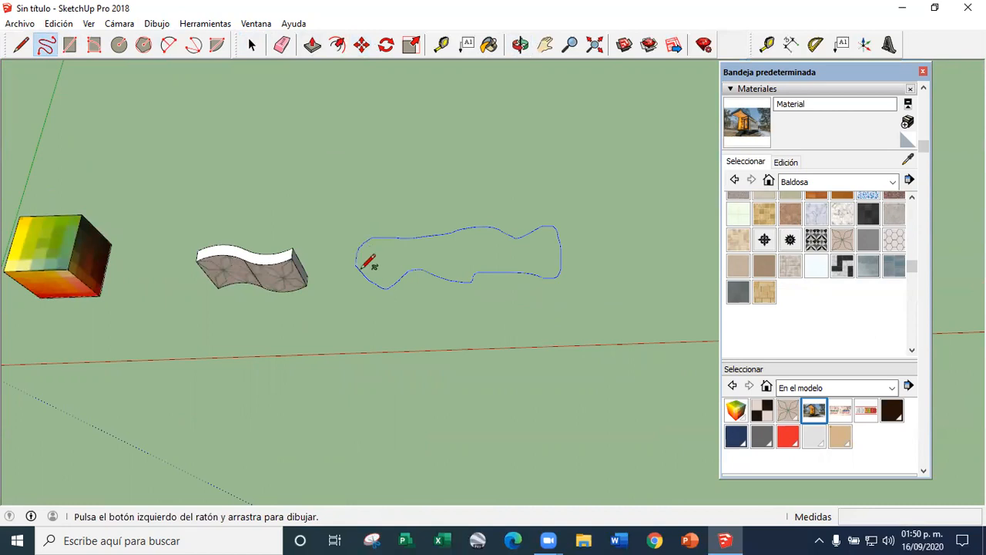
pyautogui.moveTo(364, 266); pyautogui.dragTo(357, 265)
# Extrude the freehand outline 4 m upward into a wavy solid
pyautogui.click(309, 52)
pyautogui.moveTo(337, 302)
pyautogui.mouseDown(button='middle')
pyautogui.moveTo(363, 275)
pyautogui.moveTo(483, 356)
pyautogui.mouseUp(button='middle')
pyautogui.scroll(3, 363, 275)
pyautogui.click(366, 272)
pyautogui.click(249, 222)
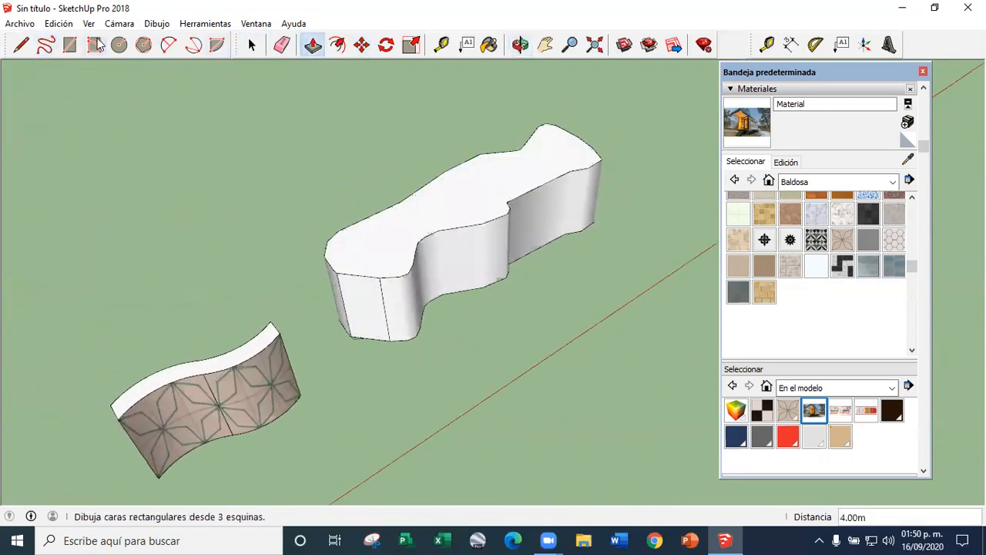
# Draw a guide line from the wavy solid's base corner along the green axis and a 4 m high vertical rectangle in front of the solid
pyautogui.click(20, 44)
pyautogui.scroll(2, 341, 329)
pyautogui.click(326, 254)
pyautogui.scroll(-2, 469, 335)
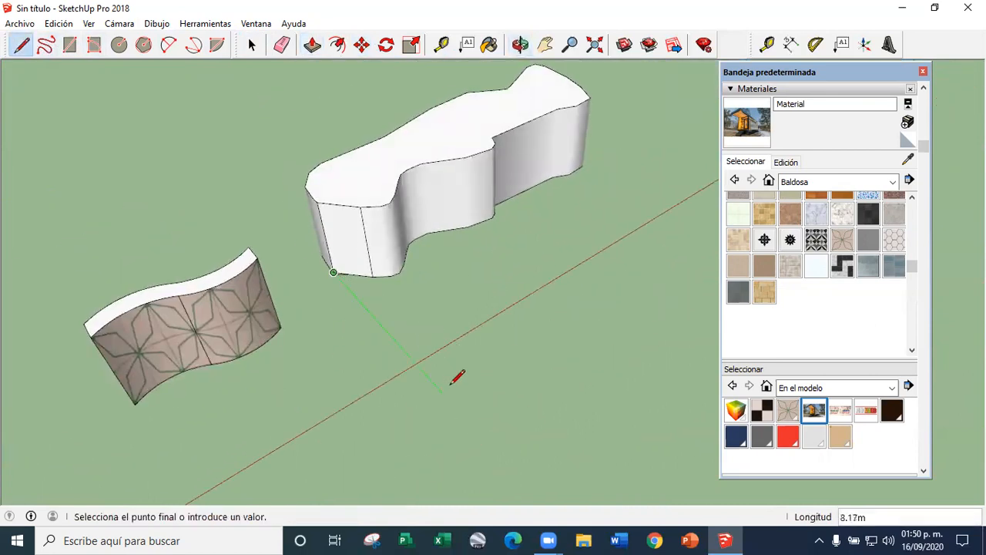
pyautogui.moveTo(583, 328); pyautogui.dragTo(469, 429, button='middle')
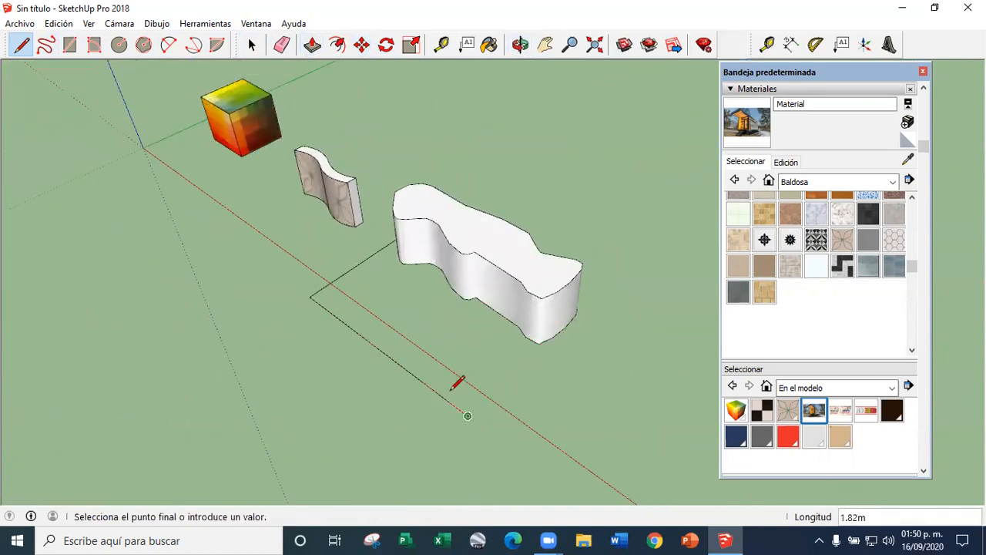
pyautogui.moveTo(451, 391); pyautogui.dragTo(524, 236, button='middle')
pyautogui.scroll(3, 524, 236)
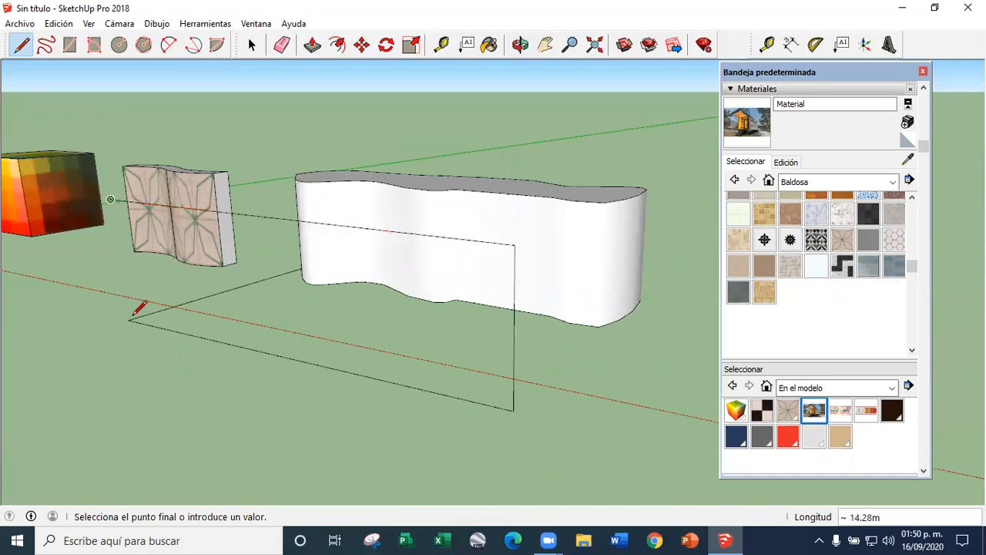
pyautogui.write('4')
pyautogui.press('Return')
# Paint the vertical rectangle with the in-model Bauhaus lettering material, Material2
pyautogui.click(252, 45)
pyautogui.scroll(-1, 572, 268)
pyautogui.scroll(2, 833, 337)
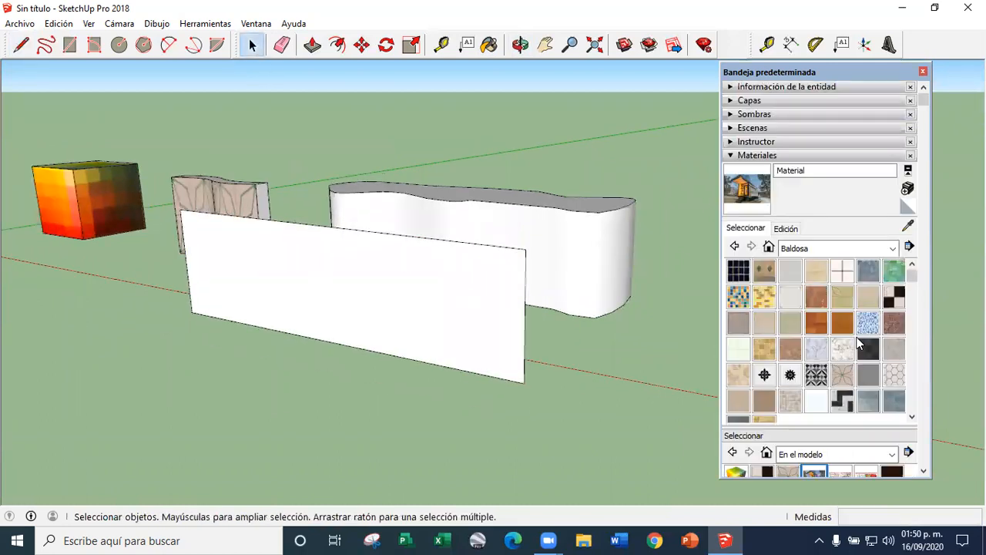
pyautogui.scroll(-2, 833, 339)
pyautogui.scroll(-3, 846, 418)
pyautogui.click(866, 391)
pyautogui.click(392, 308)
# Paint the wavy solid's curved side with the same Bauhaus lettering material
pyautogui.moveTo(392, 308)
pyautogui.mouseDown(button='middle')
pyautogui.moveTo(451, 293)
pyautogui.moveTo(375, 225)
pyautogui.mouseUp(button='middle')
pyautogui.scroll(-3, 244, 297)
pyautogui.moveTo(243, 297); pyautogui.dragTo(369, 314, button='middle')
pyautogui.scroll(3, 369, 315)
pyautogui.click(565, 198)
# Reposition and enlarge the texture on the vertical rectangle so a single Bauhaus sign spans the whole face
pyautogui.moveTo(525, 218); pyautogui.dragTo(234, 204, button='middle')
pyautogui.scroll(-3, 254, 213)
pyautogui.moveTo(408, 183); pyautogui.dragTo(485, 254, button='middle')
pyautogui.scroll(2, 395, 296)
pyautogui.rightClick(396, 297)
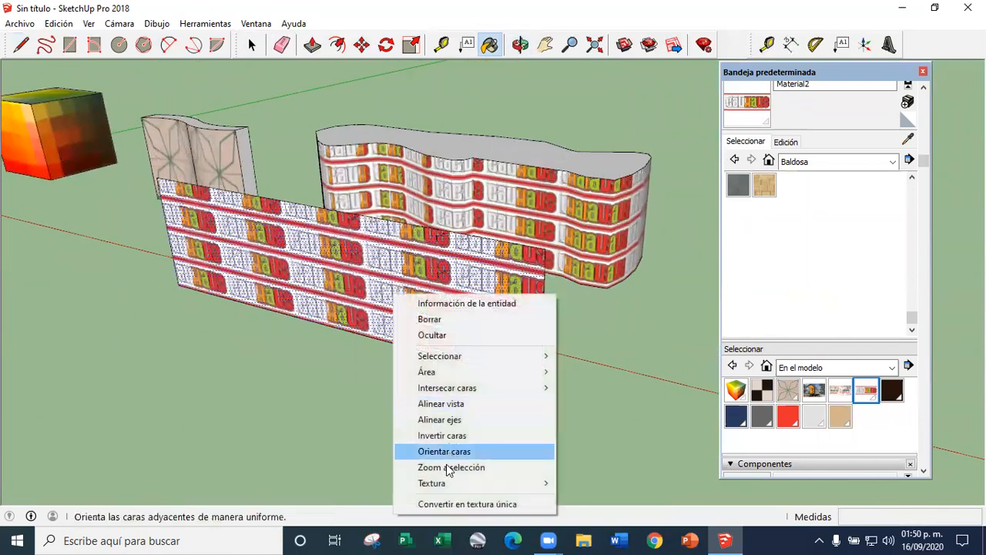
pyautogui.moveTo(462, 483)
pyautogui.click(580, 480)
pyautogui.moveTo(379, 297); pyautogui.dragTo(540, 379)
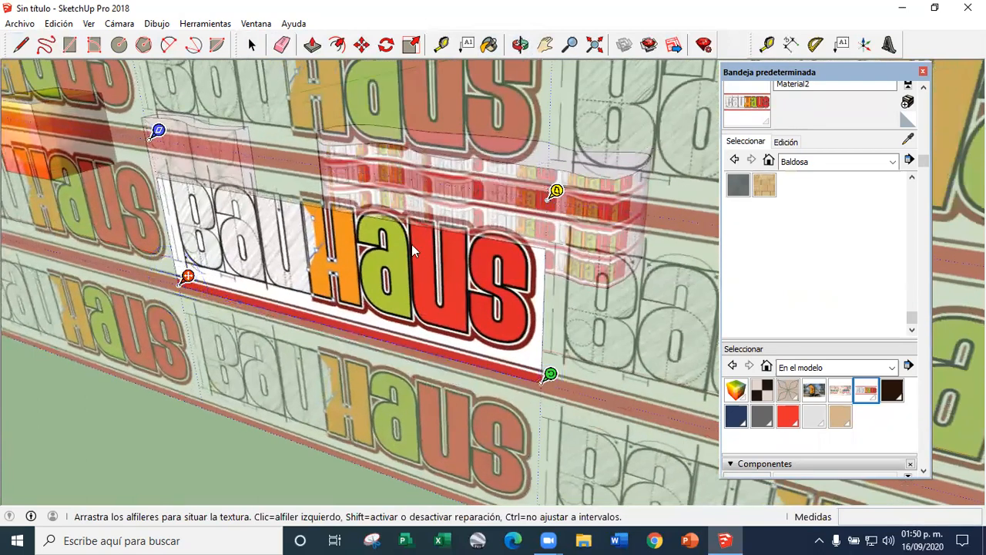
# Raise the top face of the wavy solid with Push/Pull to make the solid taller
pyautogui.press('p')
pyautogui.scroll(-10, 462, 246)
pyautogui.rightClick(522, 249)
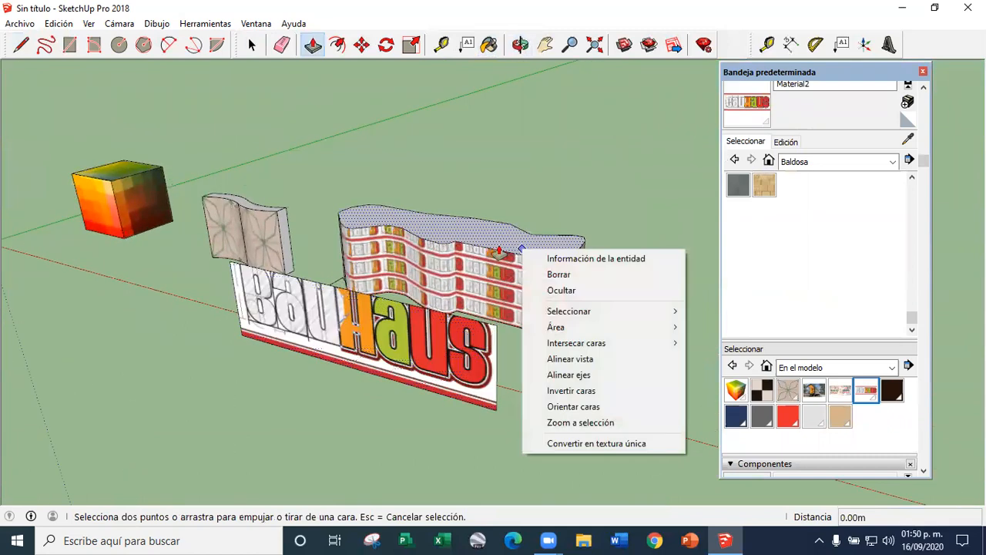
pyautogui.moveTo(499, 253); pyautogui.dragTo(499, 207)
# Set the texture of the vertical Bauhaus face to projected
pyautogui.click(401, 330)
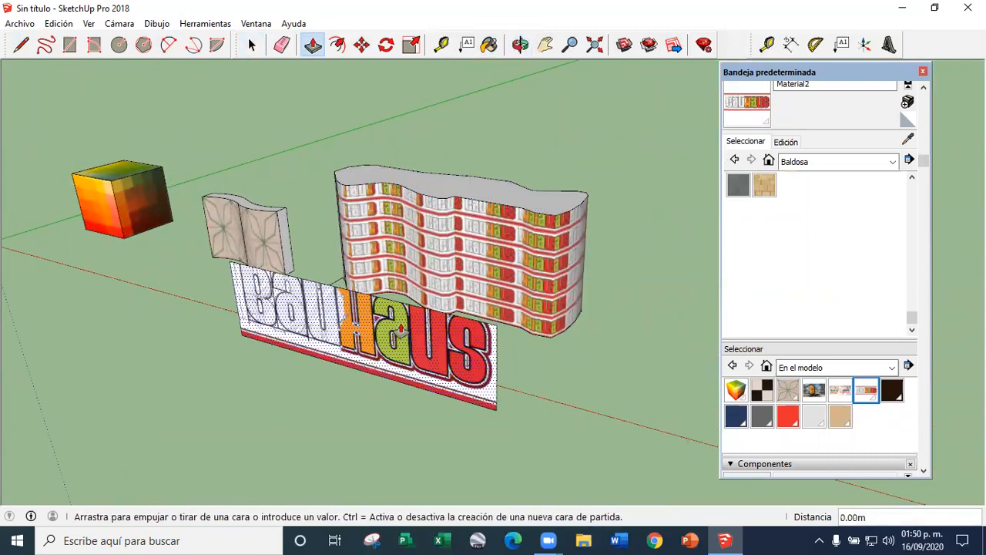
pyautogui.click(252, 44)
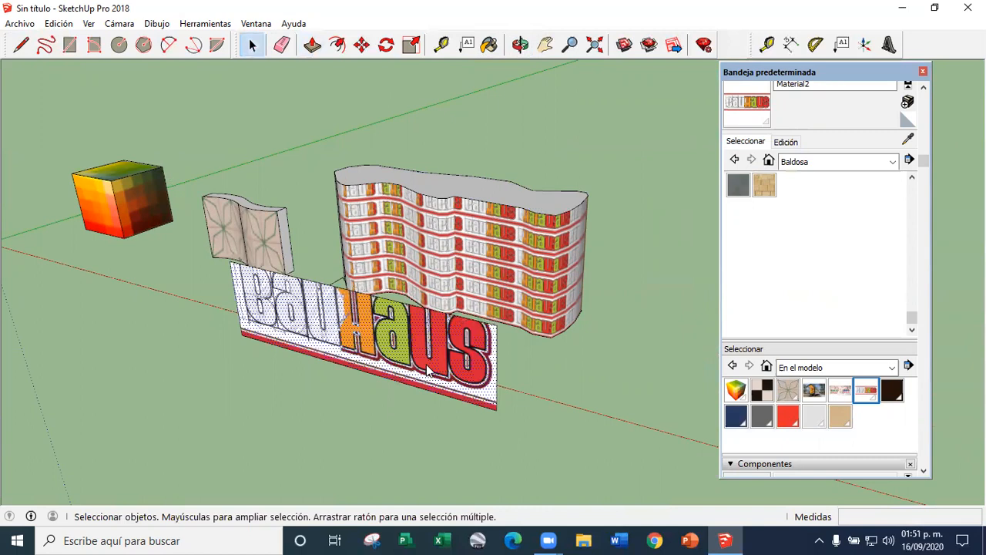
pyautogui.rightClick(428, 371)
pyautogui.moveTo(501, 334)
pyautogui.click(655, 371)
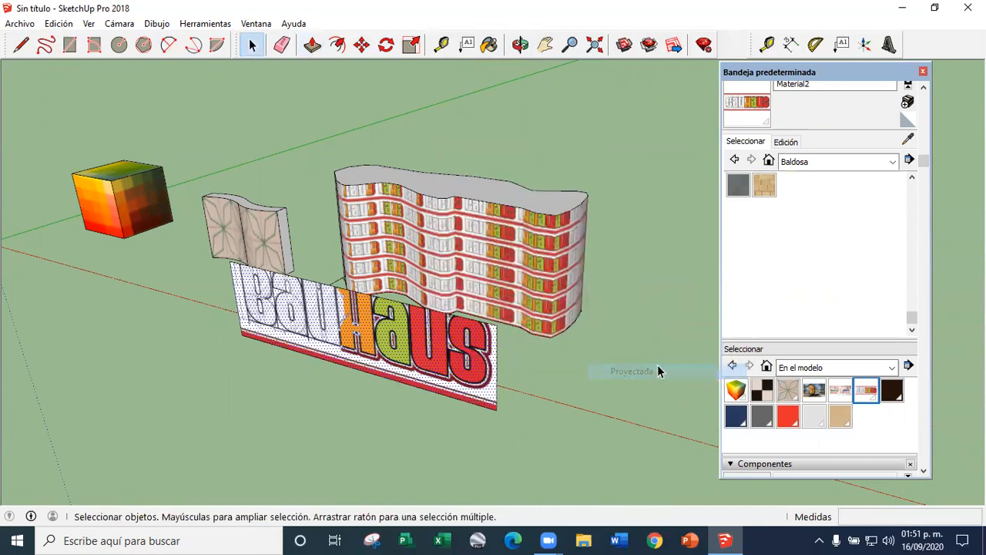
# Sample the projected Bauhaus texture from the vertical face and paint it onto the wavy solid's front and adjoining side surfaces
pyautogui.click(907, 140)
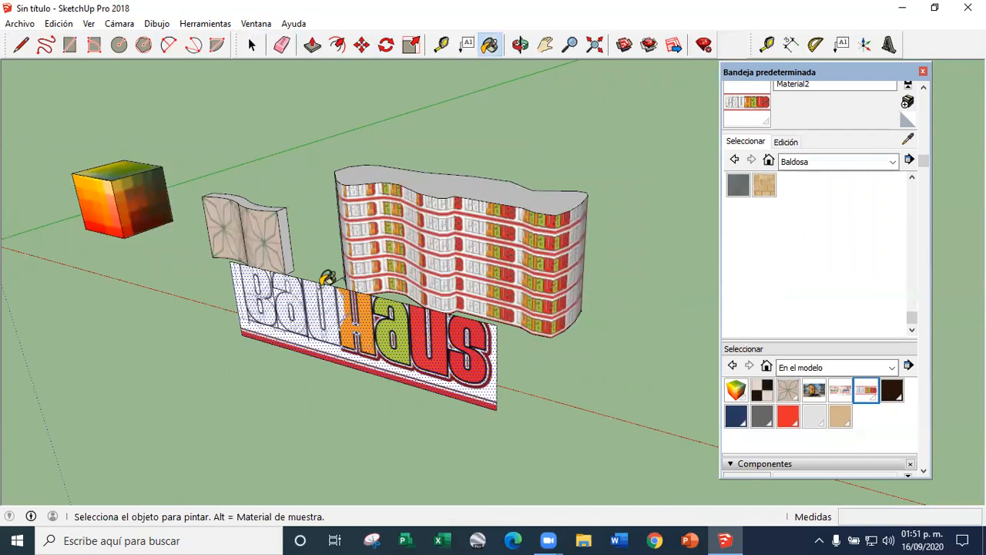
pyautogui.click(442, 230)
pyautogui.moveTo(397, 278); pyautogui.dragTo(286, 114, button='middle')
pyautogui.moveTo(353, 212); pyautogui.dragTo(629, 220, button='middle')
pyautogui.click(396, 254)
pyautogui.moveTo(522, 301); pyautogui.dragTo(332, 211, button='middle')
# Erase the guide line and delete the vertical Bauhaus face in front of the solid
pyautogui.click(252, 46)
pyautogui.moveTo(502, 370); pyautogui.dragTo(223, 132, button='middle')
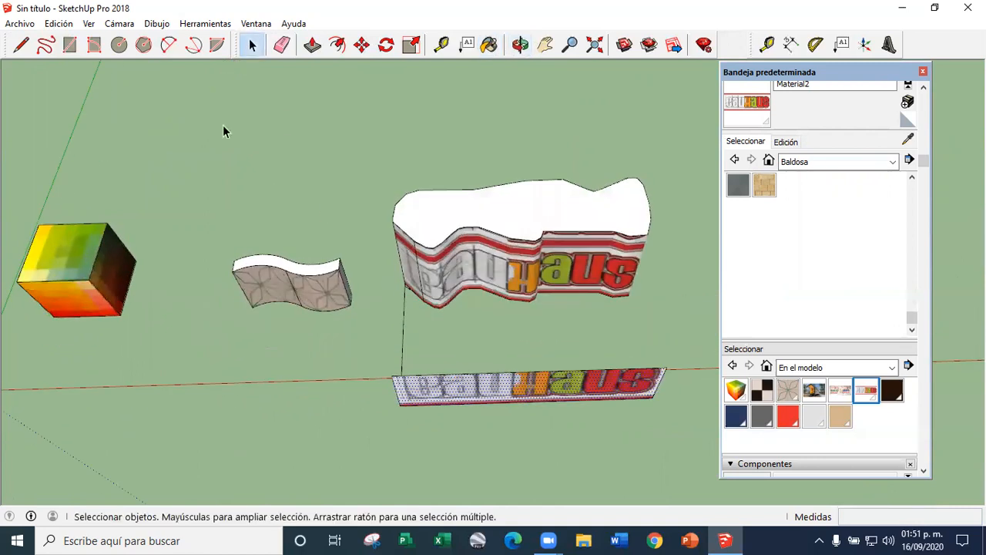
pyautogui.click(282, 45)
pyautogui.click(403, 327)
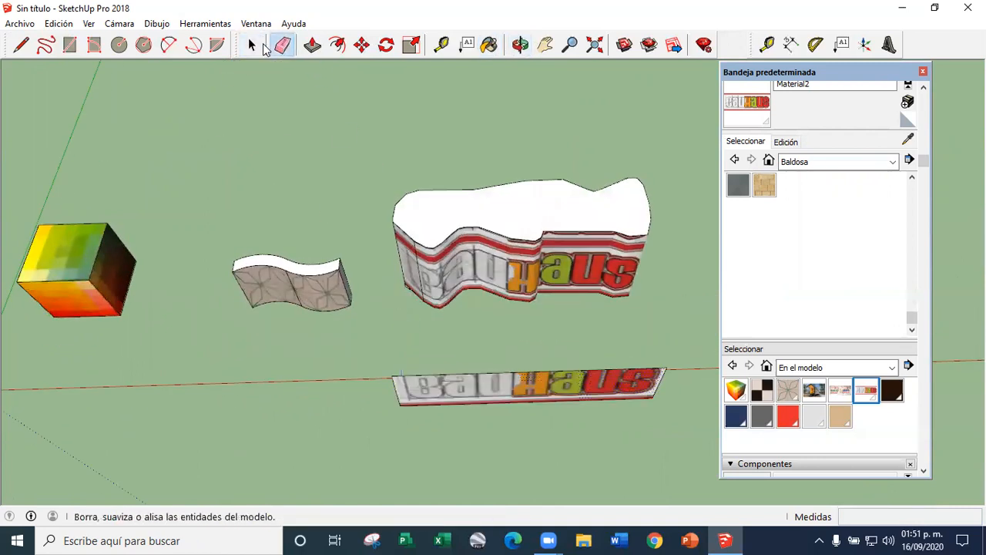
pyautogui.click(252, 46)
pyautogui.press('Delete')
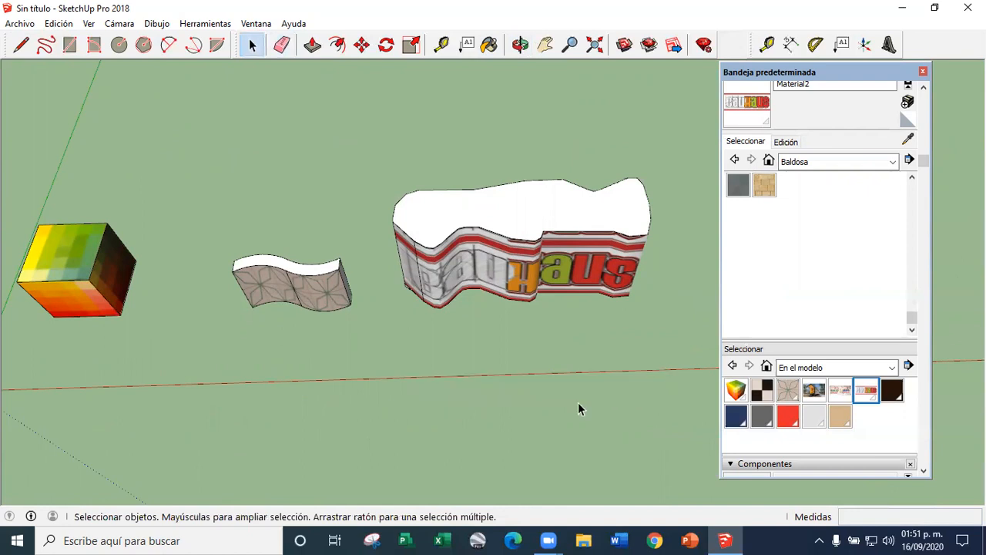
# Offset the outline of the wavy solid's top face inward by about 0.23 m
pyautogui.scroll(-3, 406, 310)
pyautogui.scroll(8, 454, 286)
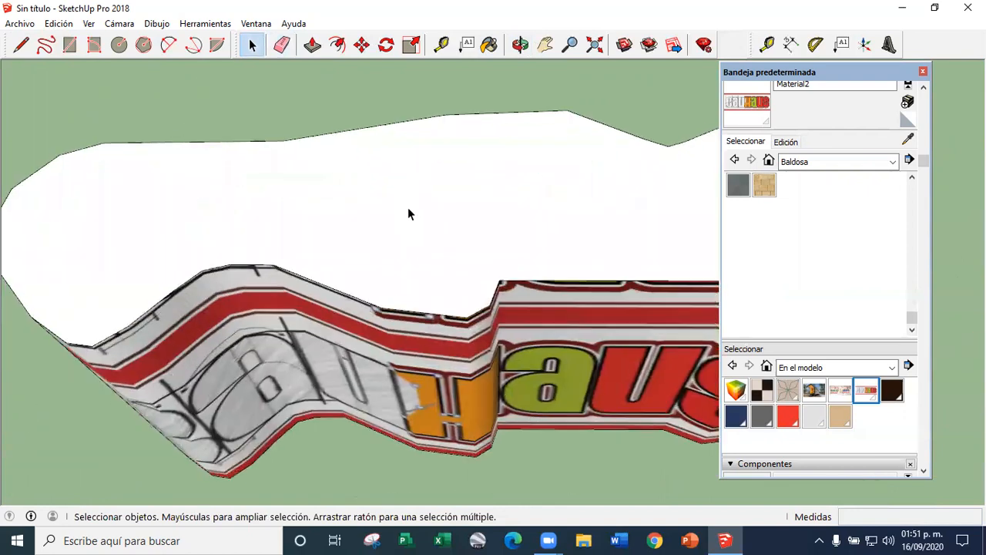
pyautogui.click(337, 45)
pyautogui.click(409, 121)
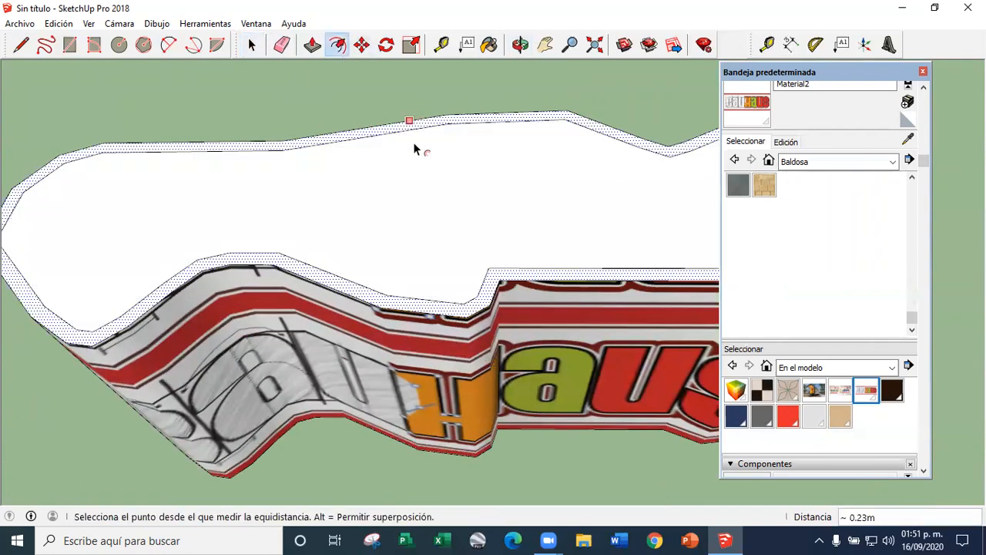
# Push the inner top face down 1.54 m to hollow the solid behind a thin rim
pyautogui.click(312, 45)
pyautogui.click(374, 159)
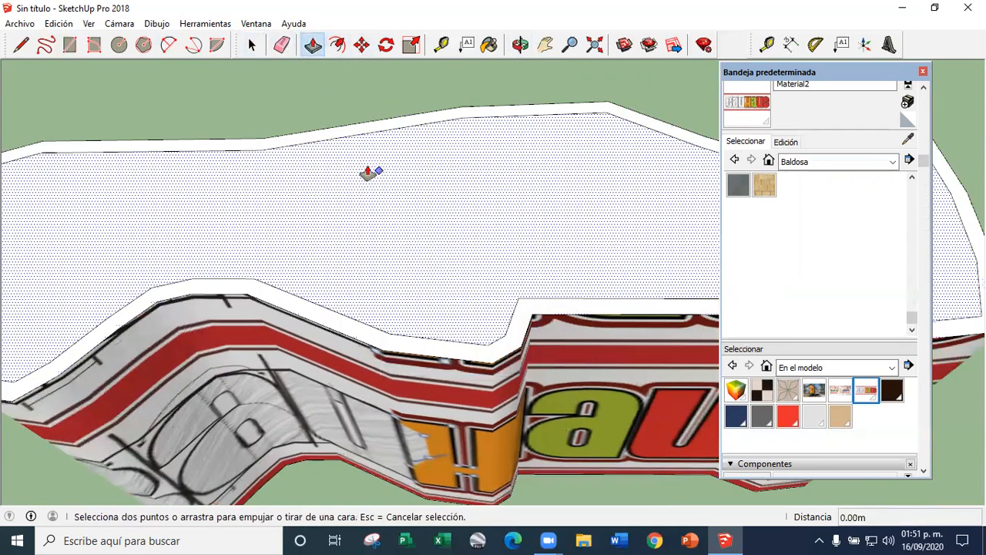
pyautogui.click(376, 239)
pyautogui.moveTo(376, 239); pyautogui.dragTo(431, 219, button='middle')
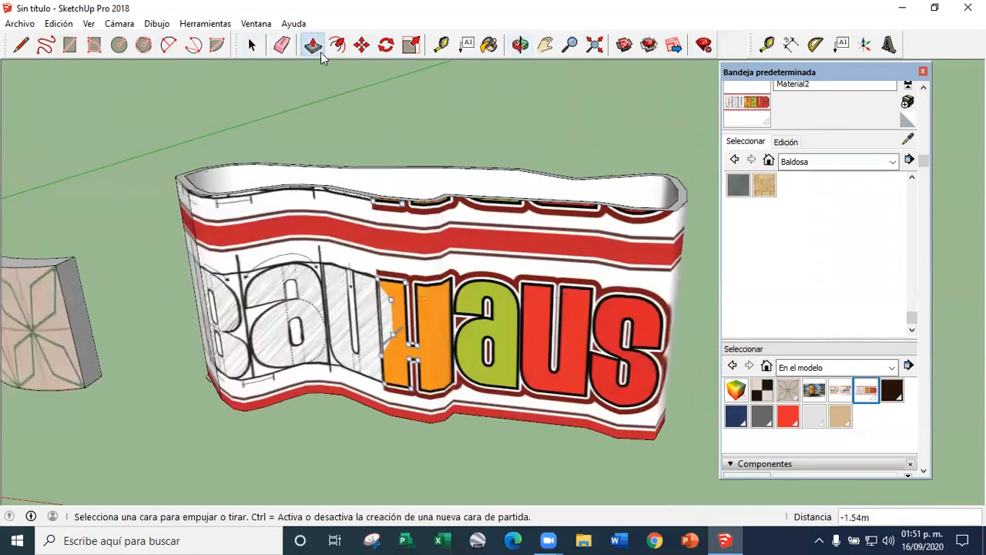
# Examine the projected Bauhaus lettering around the hollowed solid from several sides
pyautogui.click(251, 44)
pyautogui.moveTo(344, 160); pyautogui.dragTo(574, 207, button='middle')
pyautogui.moveTo(306, 286); pyautogui.dragTo(430, 290, button='middle')
pyautogui.scroll(5, 336, 295)
pyautogui.scroll(-5, 353, 282)
pyautogui.moveTo(359, 284); pyautogui.dragTo(307, 293, button='middle')
pyautogui.scroll(-3, 432, 284)
pyautogui.moveTo(572, 284); pyautogui.dragTo(710, 304, button='middle')
pyautogui.scroll(4, 531, 315)
pyautogui.scroll(-4, 444, 346)
pyautogui.moveTo(486, 347); pyautogui.dragTo(462, 296, button='middle')
pyautogui.scroll(-3, 531, 322)
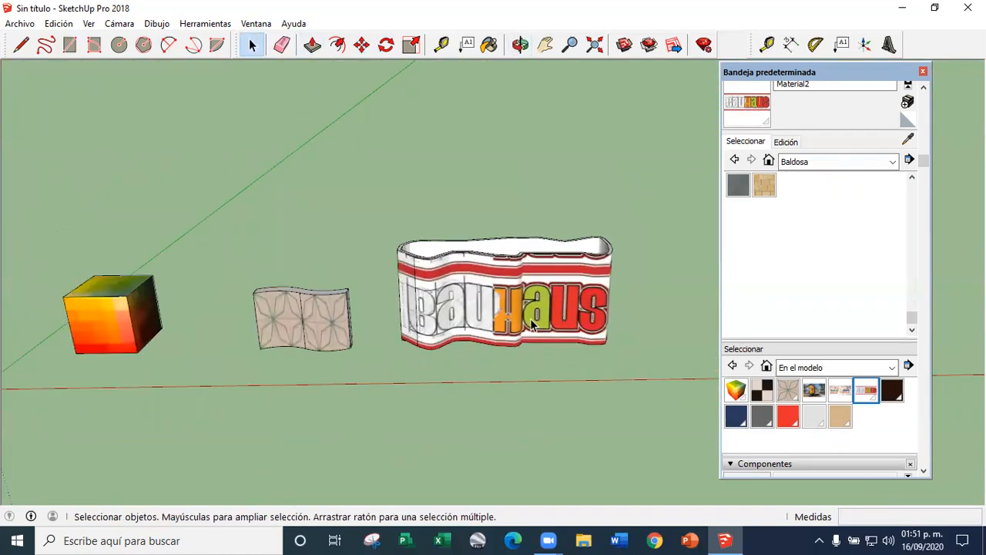
# Delete the whole hollowed Bauhaus solid
pyautogui.scroll(3, 531, 324)
pyautogui.tripleClick(531, 324)
pyautogui.press('Delete')
pyautogui.scroll(-6, 530, 312)
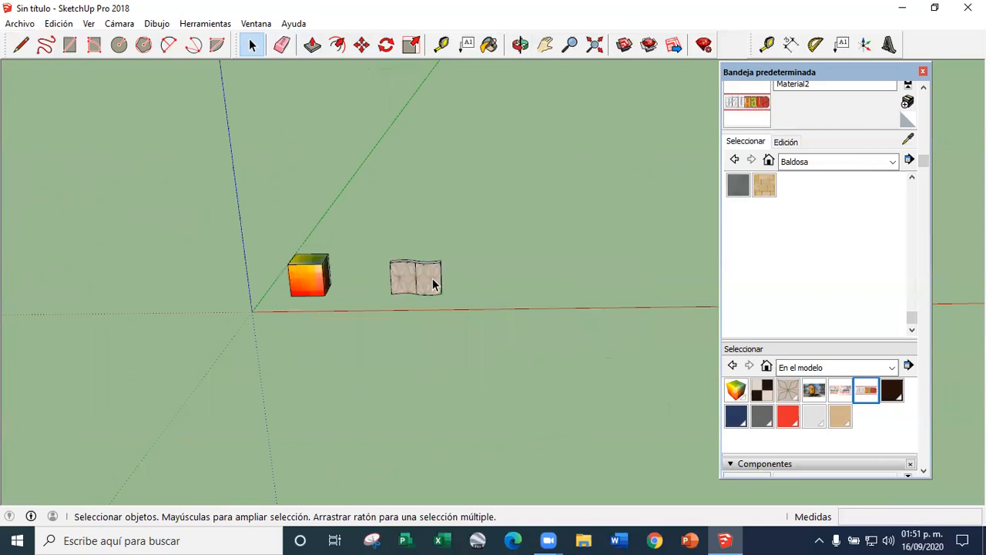
# Look over the textured cube, the tiled curved wall and the tray's photo-matching settings
pyautogui.moveTo(414, 264); pyautogui.dragTo(420, 287, button='middle')
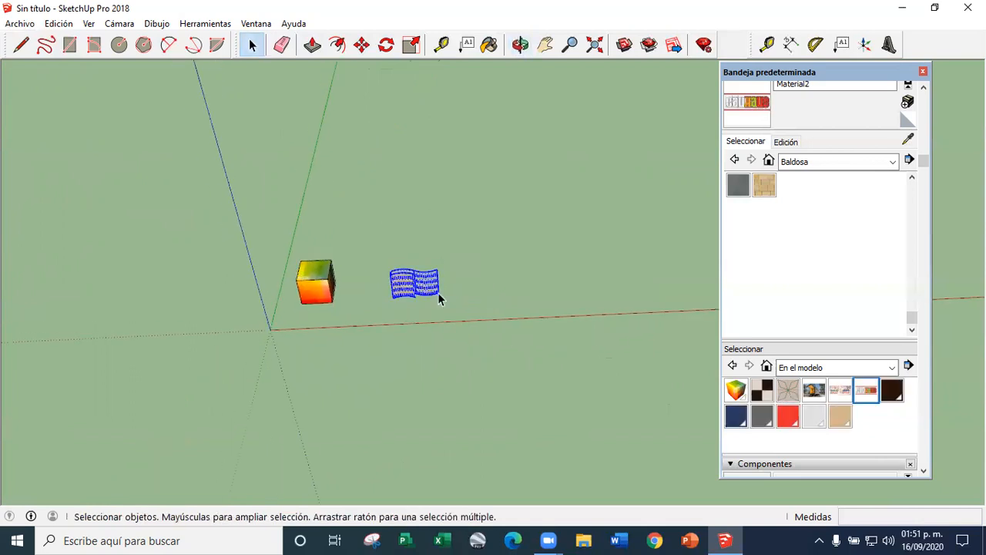
pyautogui.press('Delete')
pyautogui.scroll(4, 339, 275)
pyautogui.scroll(-5, 322, 270)
pyautogui.scroll(4, 324, 267)
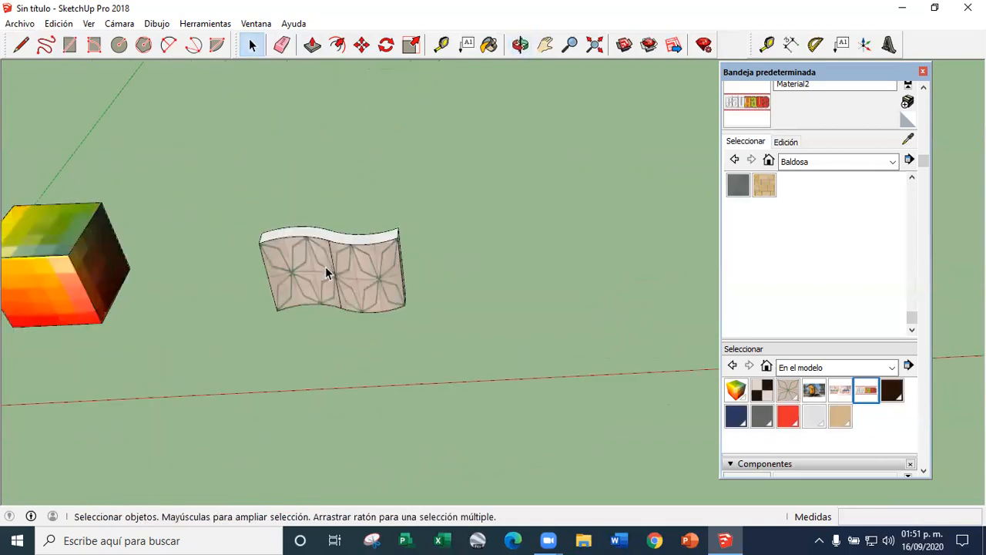
pyautogui.scroll(3, 335, 267)
pyautogui.scroll(-4, 335, 267)
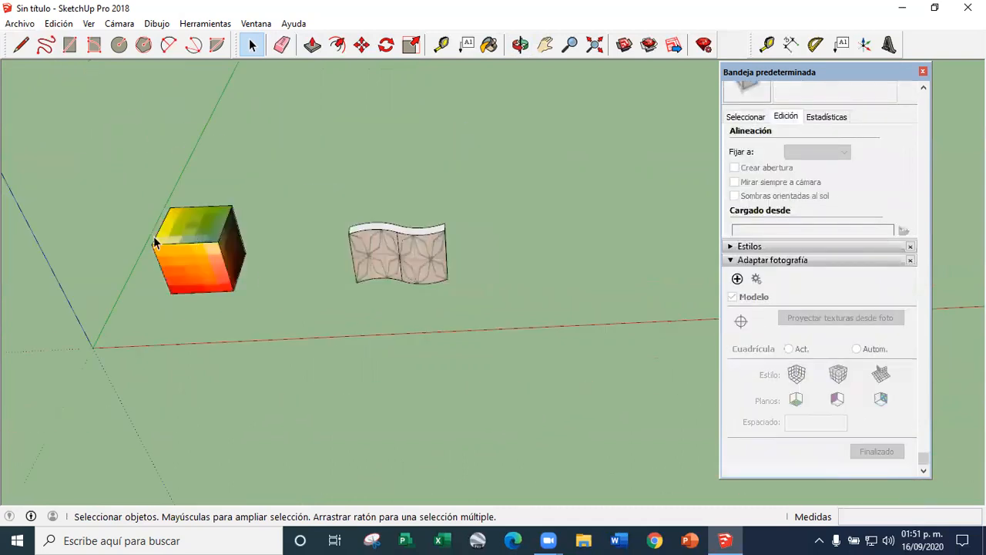
pyautogui.scroll(3, 229, 253)
pyautogui.scroll(-1, 240, 215)
pyautogui.scroll(3, 200, 234)
pyautogui.moveTo(161, 166); pyautogui.dragTo(484, 424)
pyautogui.click(294, 269)
pyautogui.scroll(-6, 210, 285)
pyautogui.moveTo(403, 305); pyautogui.dragTo(404, 307, button='middle')
pyautogui.scroll(4, 403, 306)
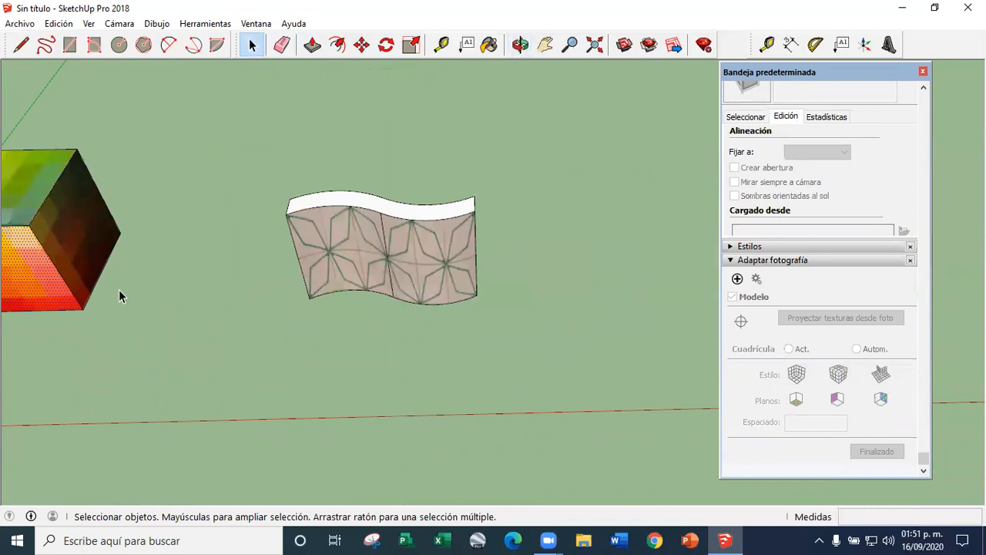
# Copy the tiled curved wall end to end with the original, and delete that copy
pyautogui.scroll(-3, 121, 293)
pyautogui.scroll(4, 248, 280)
pyautogui.tripleClick(308, 271)
pyautogui.scroll(-3, 184, 185)
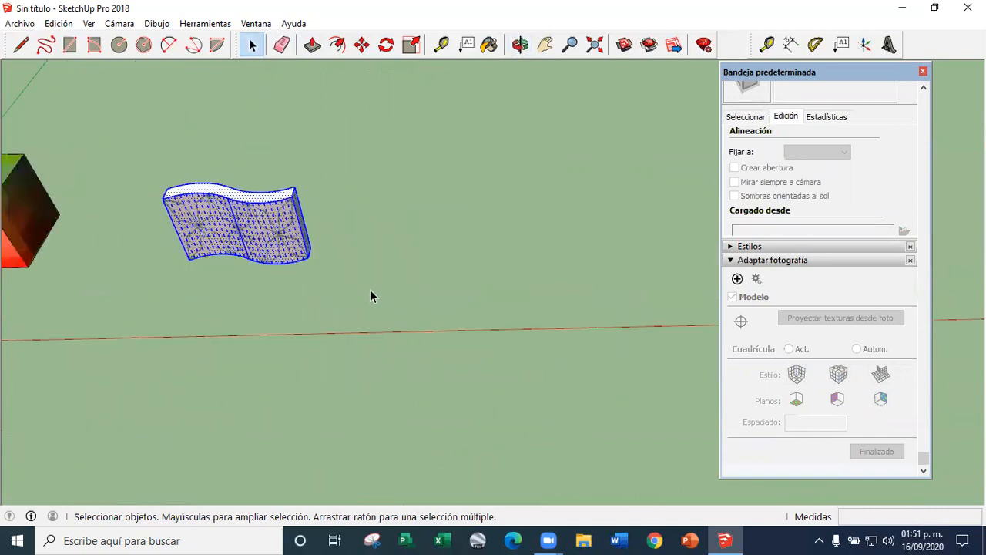
pyautogui.scroll(4, 287, 248)
pyautogui.click(363, 46)
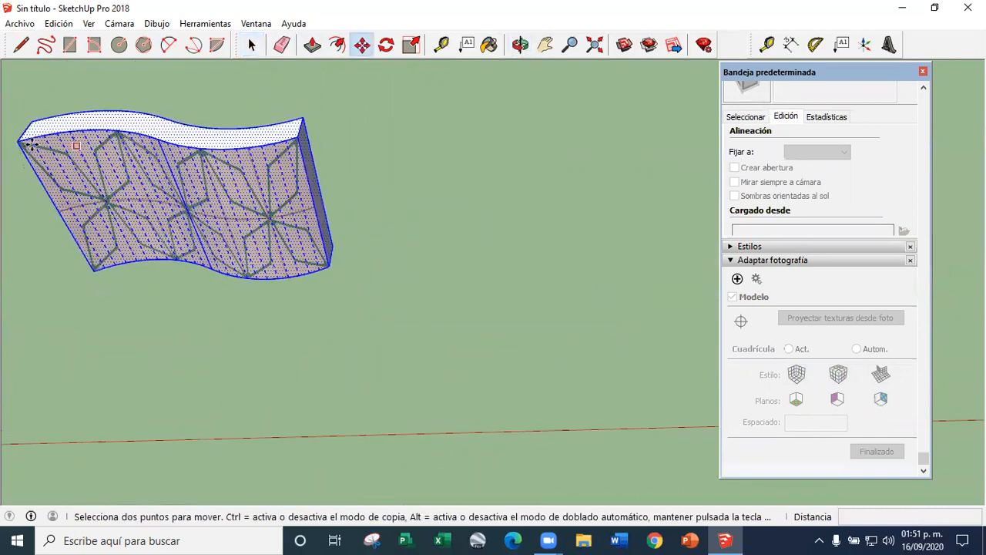
pyautogui.click(28, 145)
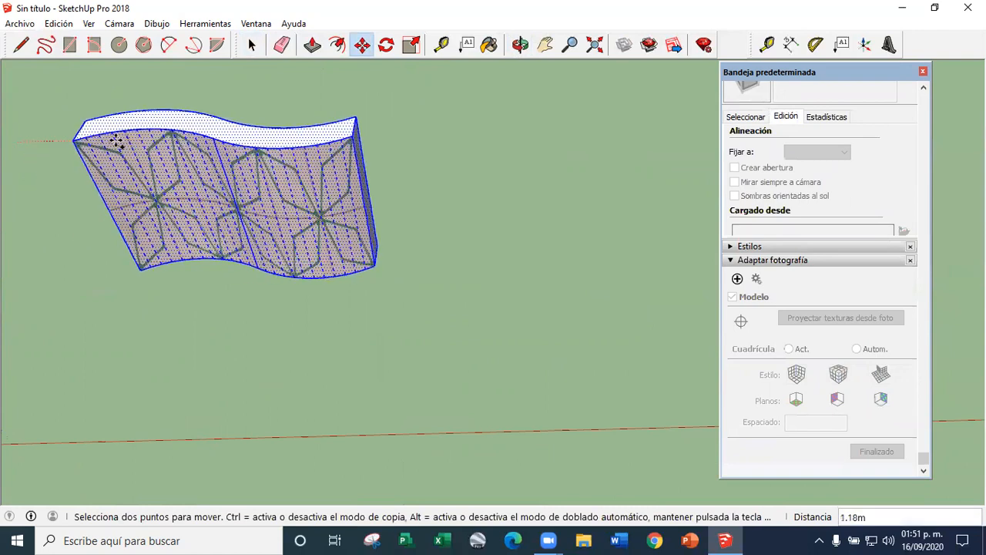
pyautogui.press('ctrl')
pyautogui.click(254, 73)
pyautogui.scroll(-4, 218, 185)
pyautogui.press('space')
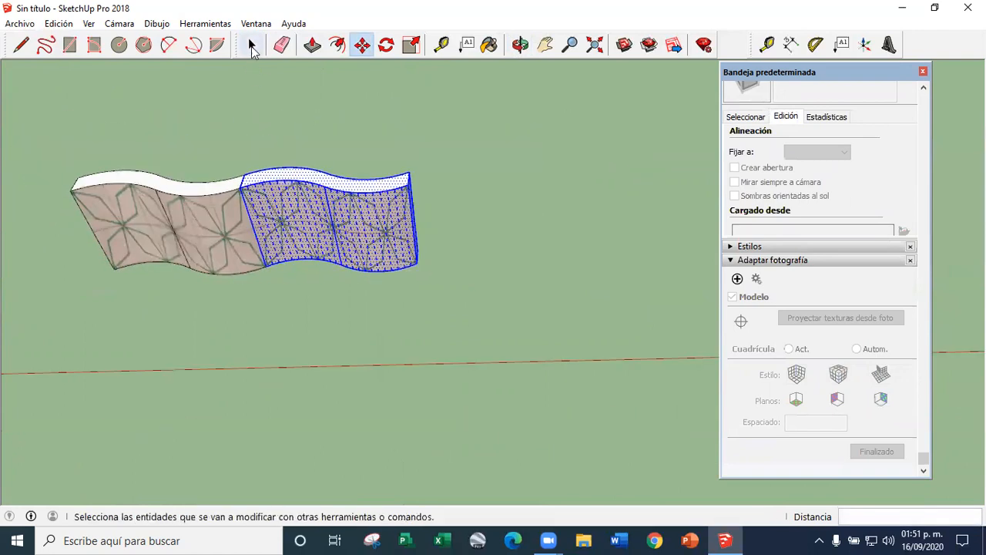
pyautogui.press('Delete')
# Draw a closed freehand wavy outline beside the tiled wall and extrude it up to the wall's height
pyautogui.moveTo(113, 258); pyautogui.dragTo(251, 266, button='middle')
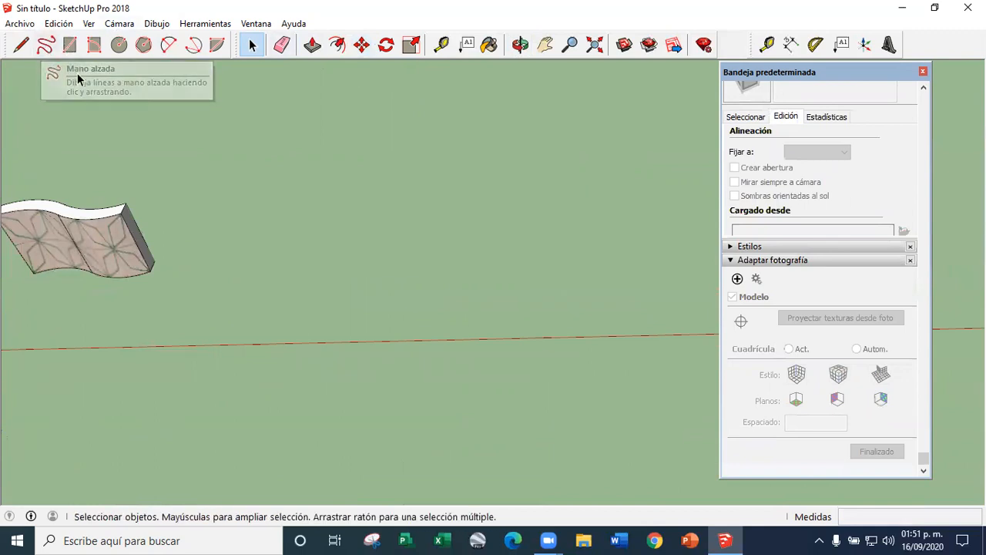
pyautogui.click(45, 46)
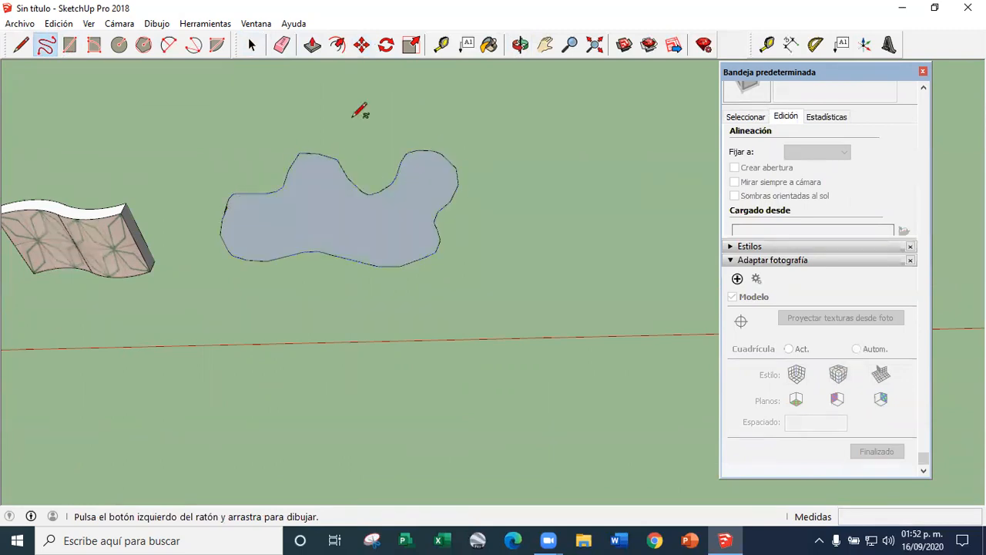
pyautogui.click(314, 50)
pyautogui.moveTo(369, 224); pyautogui.dragTo(338, 158, button='middle')
pyautogui.click(311, 249)
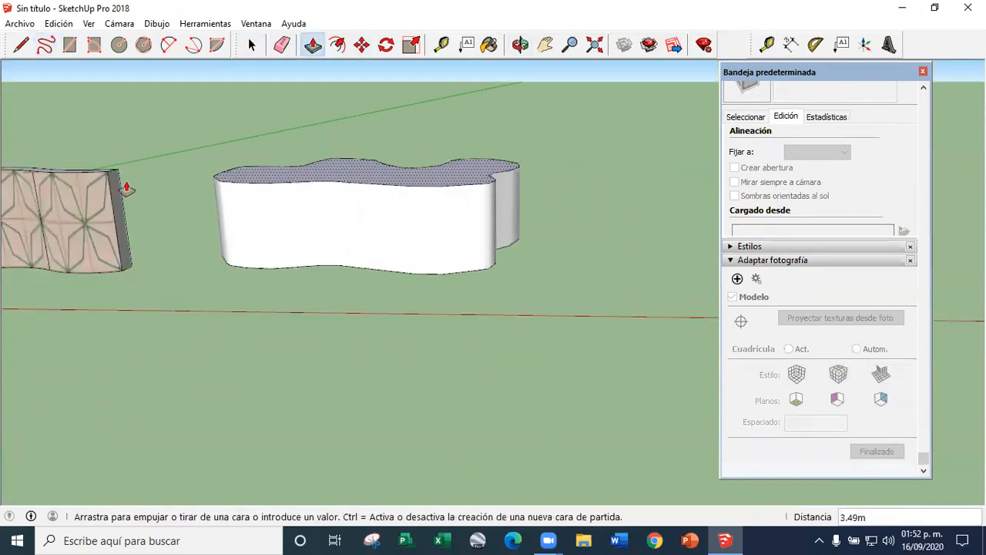
pyautogui.click(108, 179)
# Draw a ground face extending out from the wavy solid's base and a 4.00 m high vertical face on its outer edge
pyautogui.click(251, 45)
pyautogui.moveTo(259, 308)
pyautogui.mouseDown(button='middle')
pyautogui.moveTo(425, 280)
pyautogui.moveTo(267, 324)
pyautogui.moveTo(270, 262)
pyautogui.moveTo(443, 300)
pyautogui.moveTo(278, 306)
pyautogui.mouseUp(button='middle')
pyautogui.scroll(2, 309, 254)
pyautogui.click(21, 47)
pyautogui.moveTo(139, 177); pyautogui.dragTo(622, 264, button='middle')
pyautogui.click(621, 232)
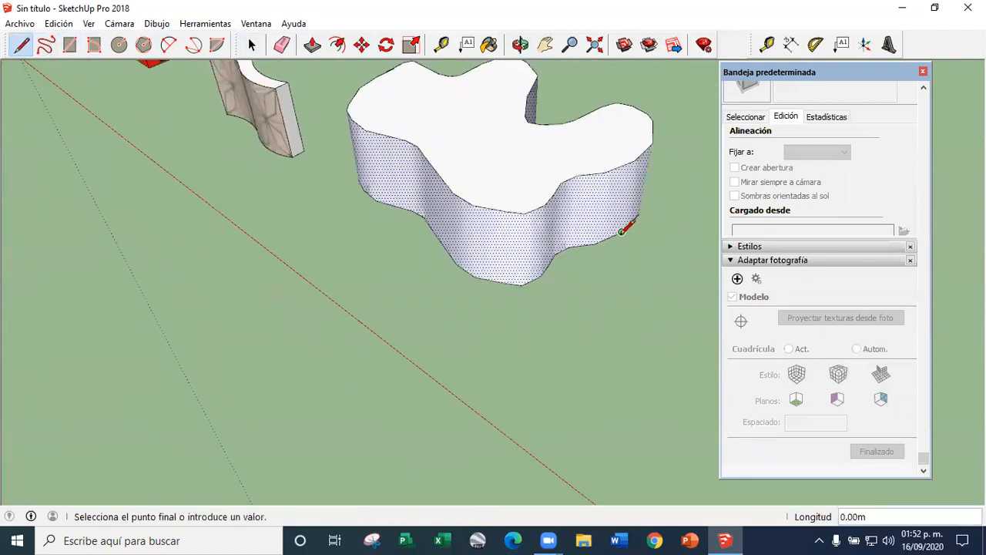
pyautogui.press('Escape')
pyautogui.moveTo(308, 331); pyautogui.dragTo(774, 301, button='middle')
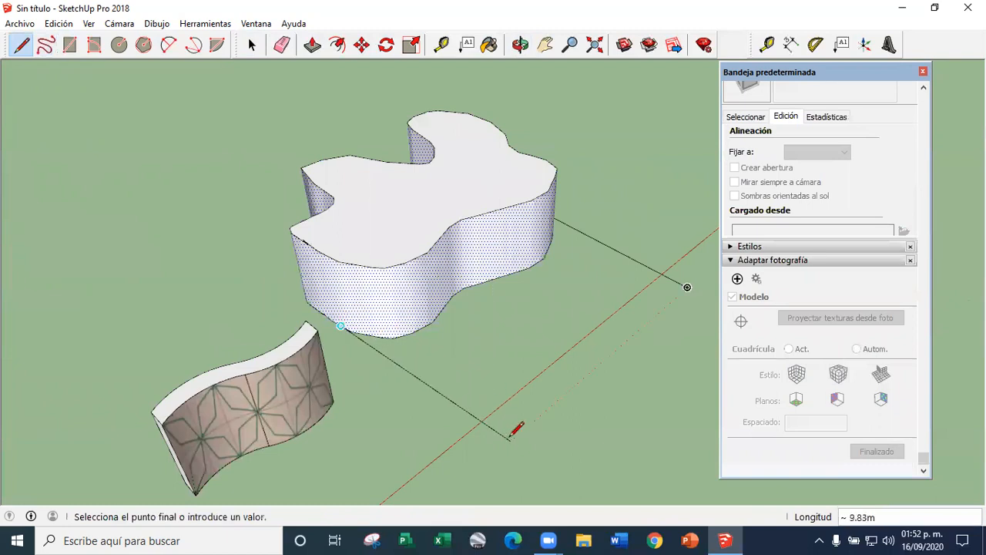
pyautogui.click(687, 289)
pyautogui.moveTo(687, 287); pyautogui.dragTo(532, 378, button='middle')
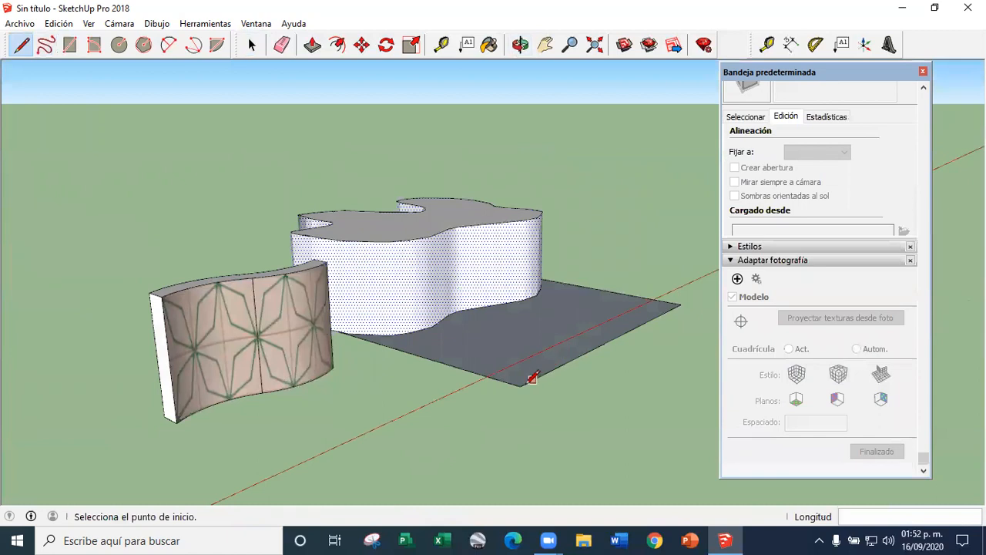
pyautogui.moveTo(627, 272); pyautogui.dragTo(582, 291, button='middle')
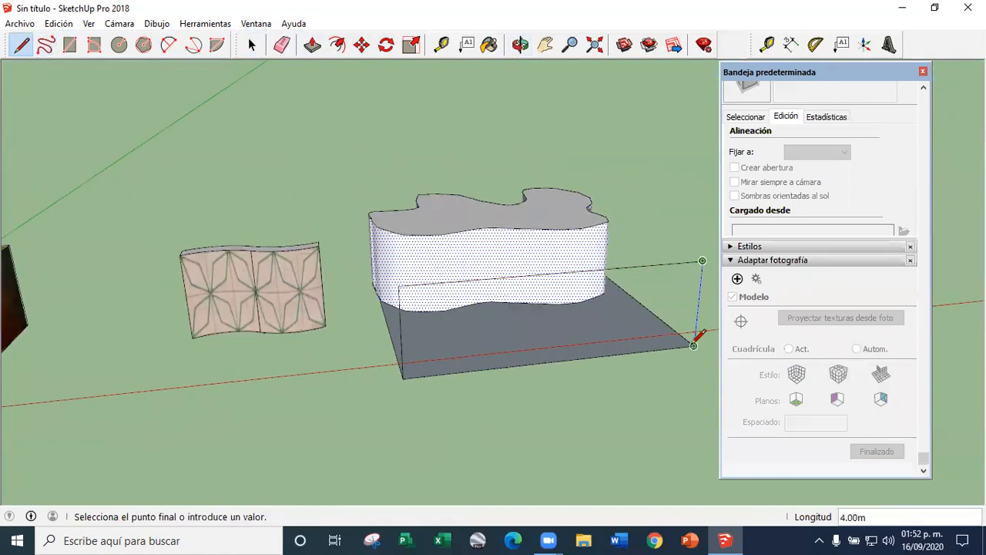
pyautogui.click(692, 345)
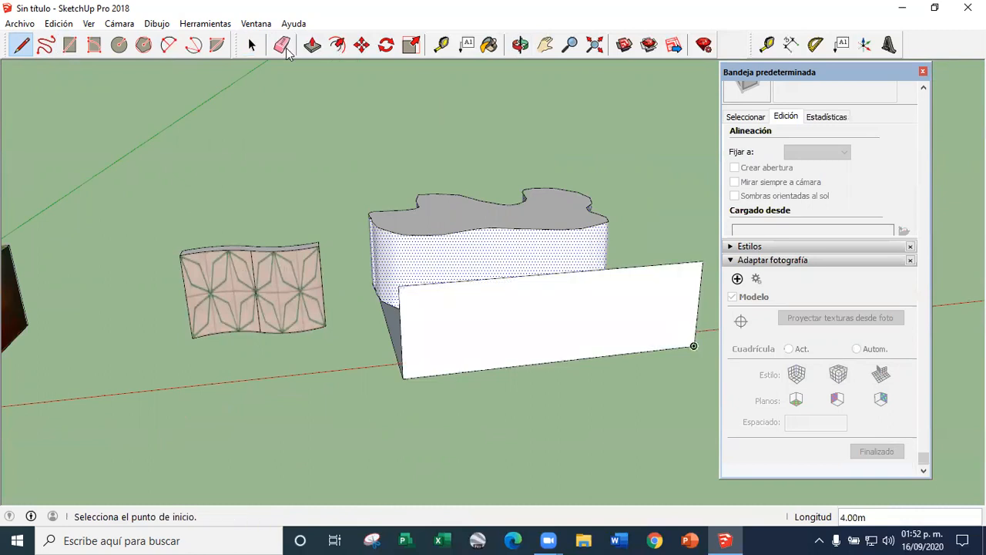
# Delete the wavy solid together with its connected ground and vertical faces
pyautogui.click(252, 45)
pyautogui.moveTo(457, 297)
pyautogui.mouseDown(button='middle')
pyautogui.moveTo(387, 278)
pyautogui.moveTo(451, 353)
pyautogui.moveTo(457, 302)
pyautogui.mouseUp(button='middle')
pyautogui.scroll(-4, 429, 310)
pyautogui.tripleClick(428, 309)
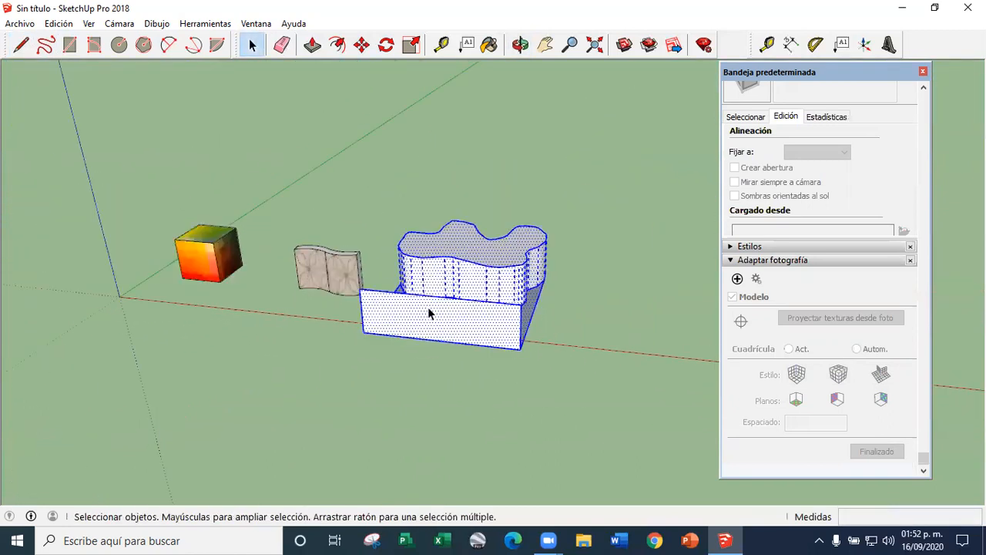
pyautogui.press('Delete')
# Close the default tray and frame the textured cube and the tiled curved wall side by side
pyautogui.click(923, 73)
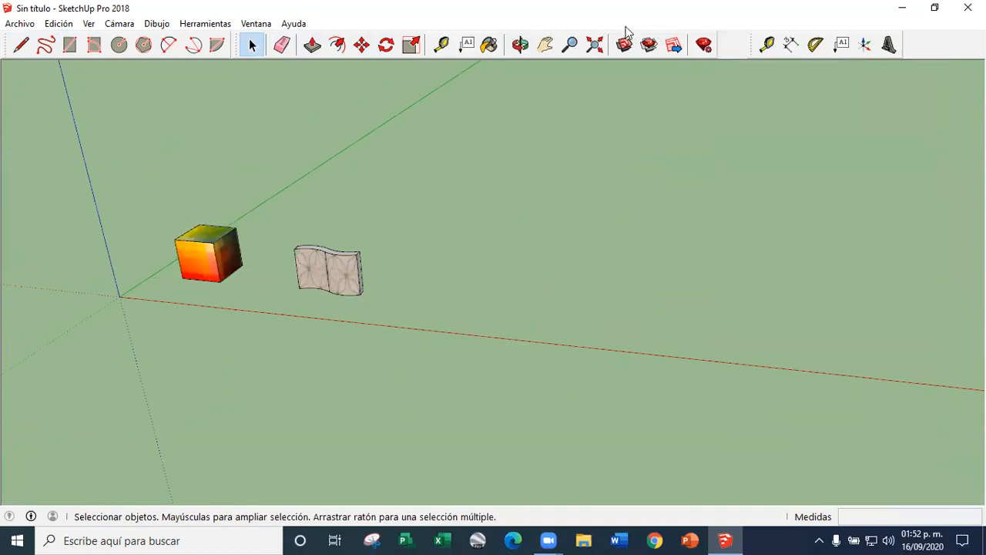
pyautogui.click(548, 46)
pyautogui.moveTo(385, 195); pyautogui.dragTo(717, 255)
pyautogui.scroll(6, 666, 326)
pyautogui.moveTo(611, 400); pyautogui.dragTo(623, 320, button='middle')
pyautogui.click(252, 46)
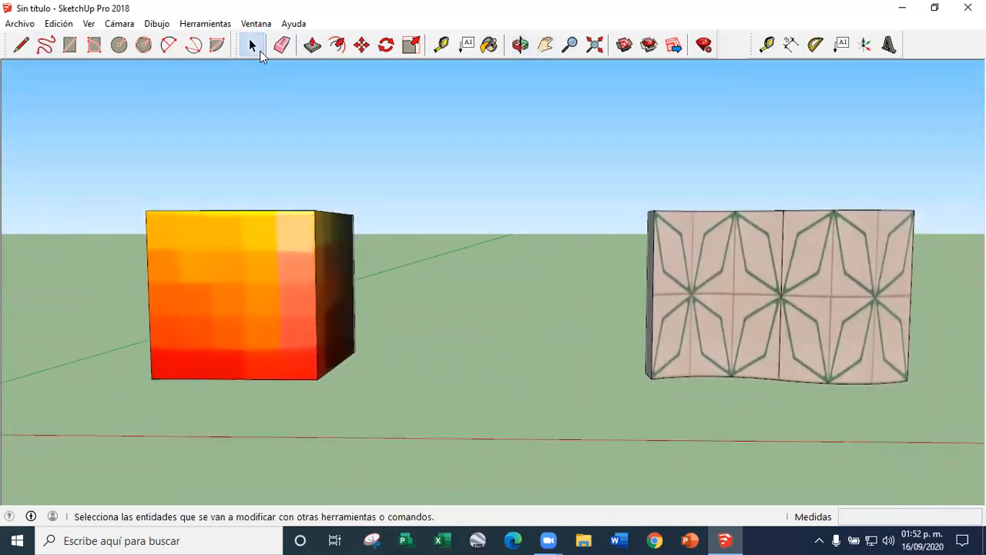
# Start positioning the texture on the cube's front face and pull its lower-right pin inward to shrink the image
pyautogui.moveTo(773, 326); pyautogui.dragTo(574, 315, button='middle')
pyautogui.scroll(3, 375, 295)
pyautogui.moveTo(321, 337); pyautogui.dragTo(347, 276, button='middle')
pyautogui.scroll(1, 326, 316)
pyautogui.click(346, 277)
pyautogui.rightClick(347, 275)
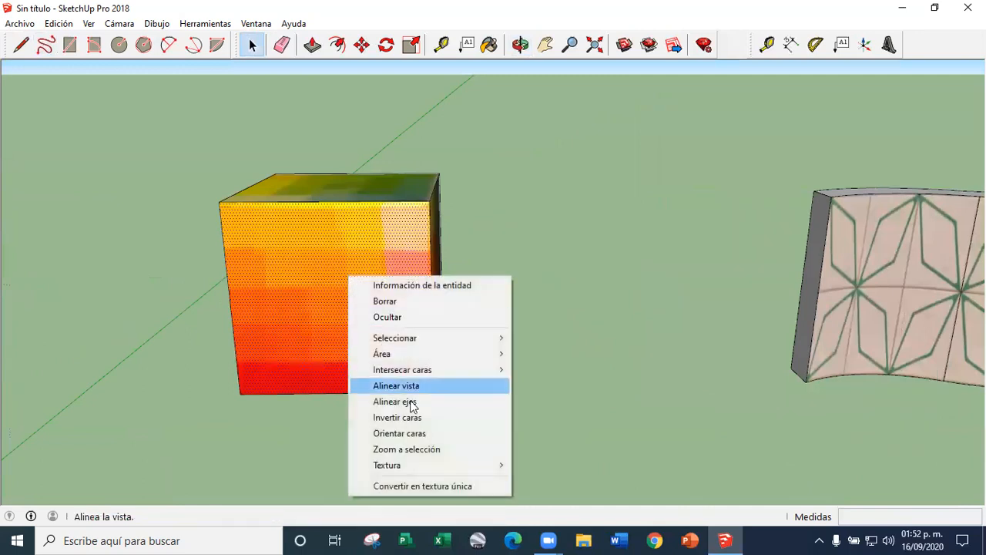
pyautogui.moveTo(414, 467)
pyautogui.click(532, 466)
pyautogui.moveTo(433, 387); pyautogui.dragTo(353, 387)
pyautogui.scroll(5, 346, 390)
pyautogui.scroll(-1, 402, 362)
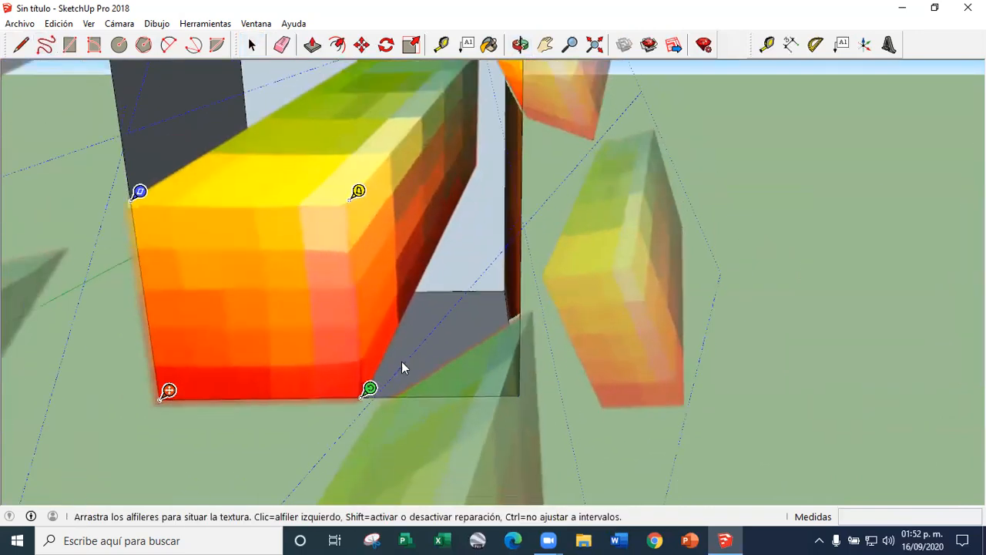
# Move the texture's lower-right pin back onto the front face's corner and finish positioning
pyautogui.scroll(-1, 401, 361)
pyautogui.scroll(1, 353, 254)
pyautogui.scroll(-2, 349, 275)
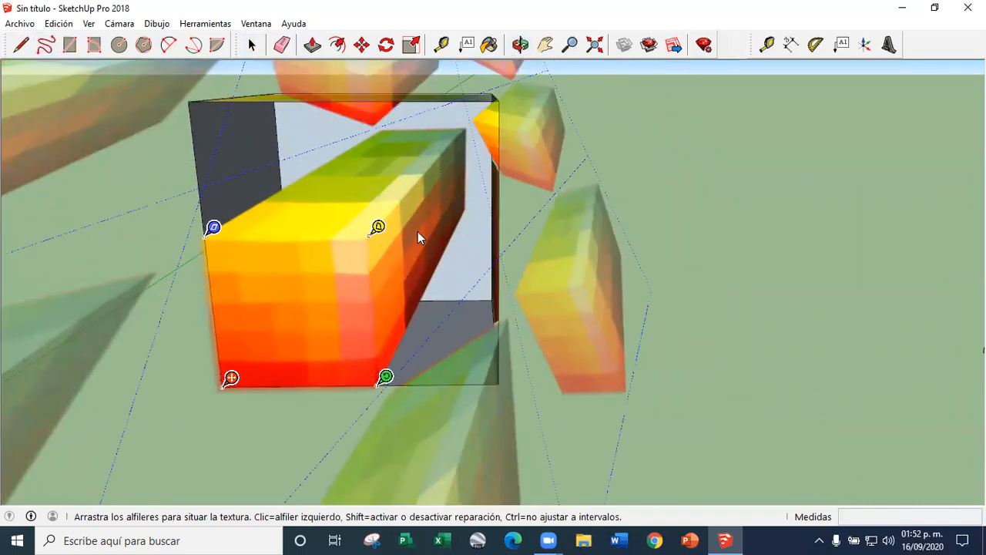
pyautogui.moveTo(404, 302); pyautogui.dragTo(408, 368, button='middle')
pyautogui.moveTo(407, 367); pyautogui.dragTo(502, 365)
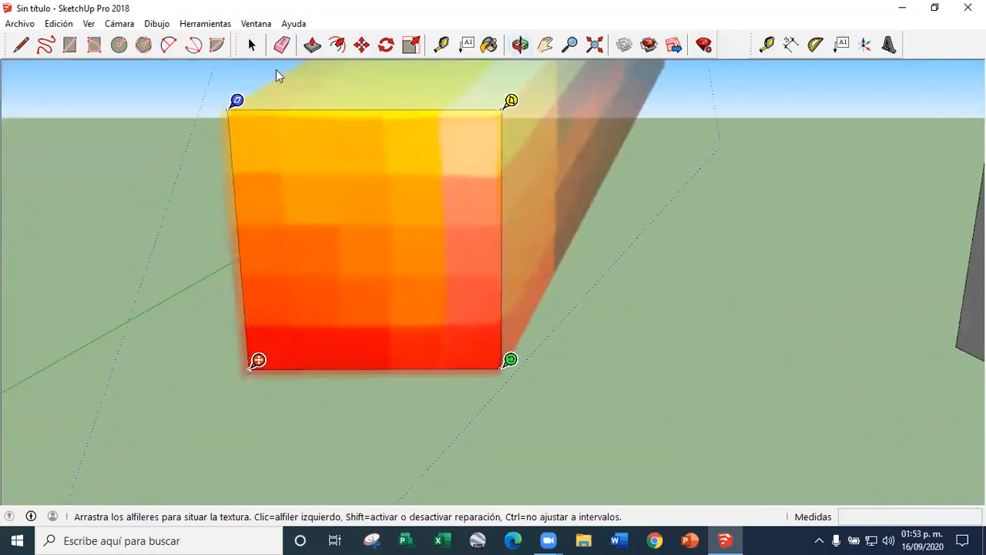
pyautogui.click(251, 45)
# Examine how the texture wraps across the cube's front, side and top faces
pyautogui.moveTo(391, 234); pyautogui.dragTo(322, 242, button='middle')
pyautogui.scroll(5, 370, 262)
pyautogui.moveTo(419, 288); pyautogui.dragTo(462, 377, button='middle')
pyautogui.scroll(-1, 393, 263)
pyautogui.moveTo(413, 270); pyautogui.dragTo(402, 325, button='middle')
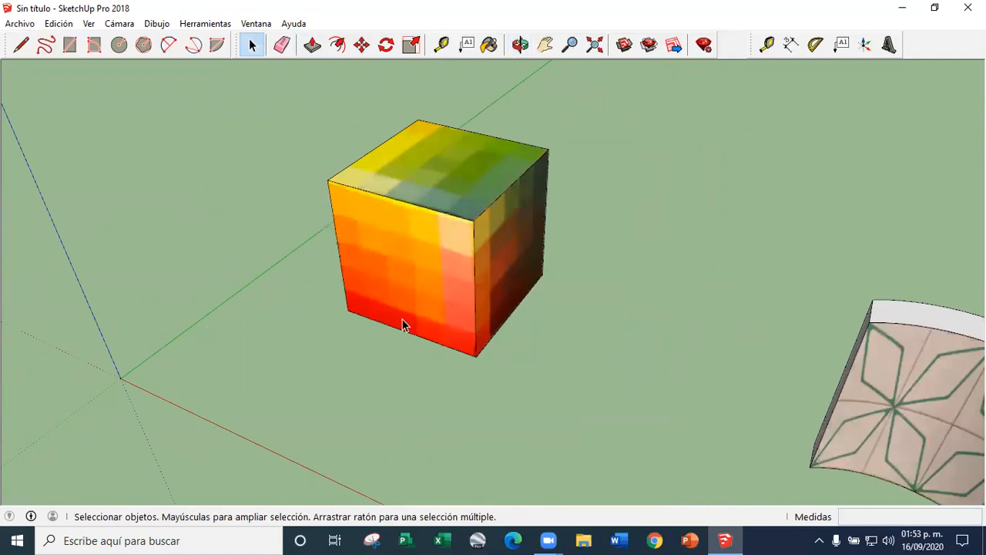
pyautogui.scroll(3, 432, 293)
pyautogui.moveTo(505, 295); pyautogui.dragTo(587, 376, button='middle')
pyautogui.scroll(-2, 529, 343)
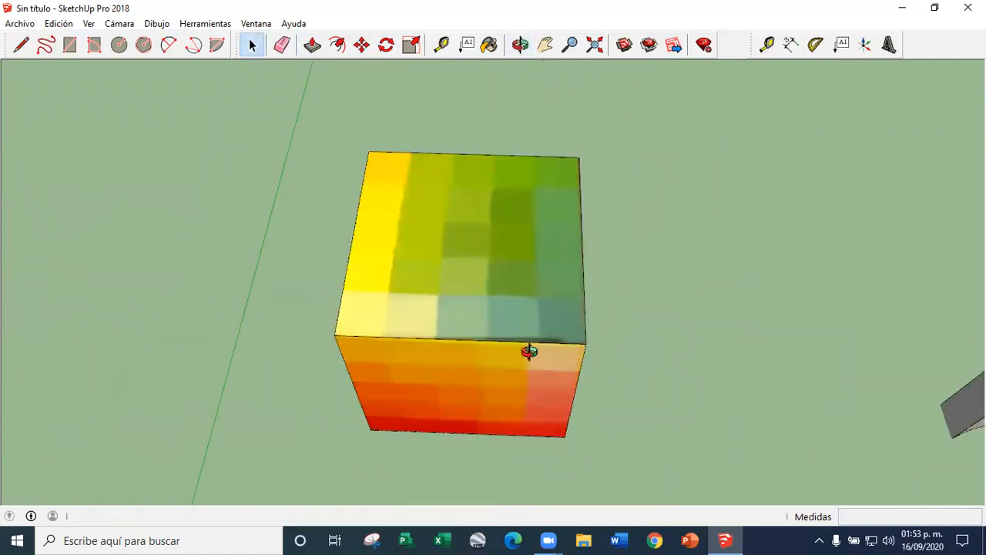
pyautogui.moveTo(528, 350); pyautogui.dragTo(625, 363, button='middle')
pyautogui.scroll(1, 572, 367)
pyautogui.scroll(1, 572, 374)
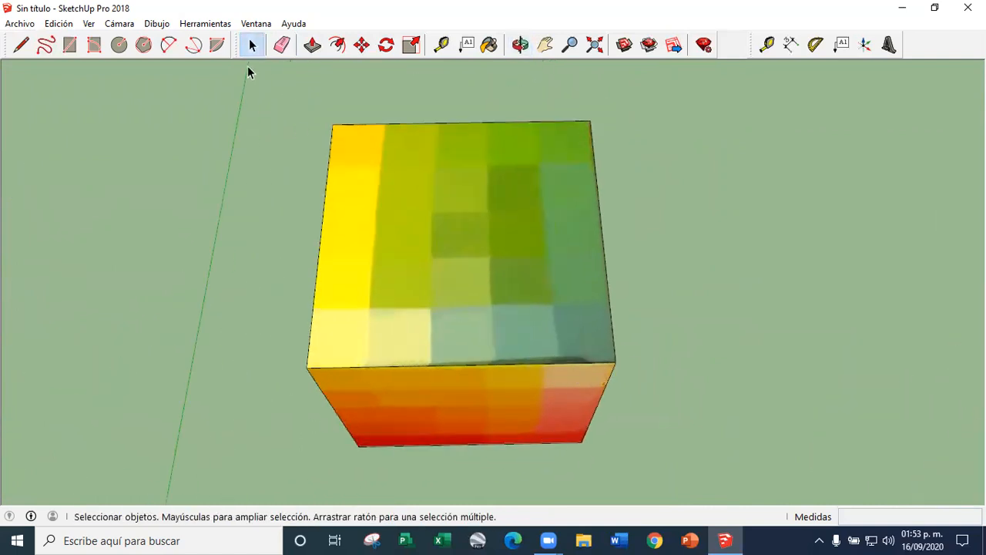
# Draw a rectangle around the middle colour strip on the cube's top face, spanning from back edge to front edge
pyautogui.click(72, 47)
pyautogui.click(440, 121)
pyautogui.click(490, 355)
# Try to outline the neighbouring yellow-green strip on the cube's top face with a rectangle
pyautogui.click(370, 366)
pyautogui.click(439, 121)
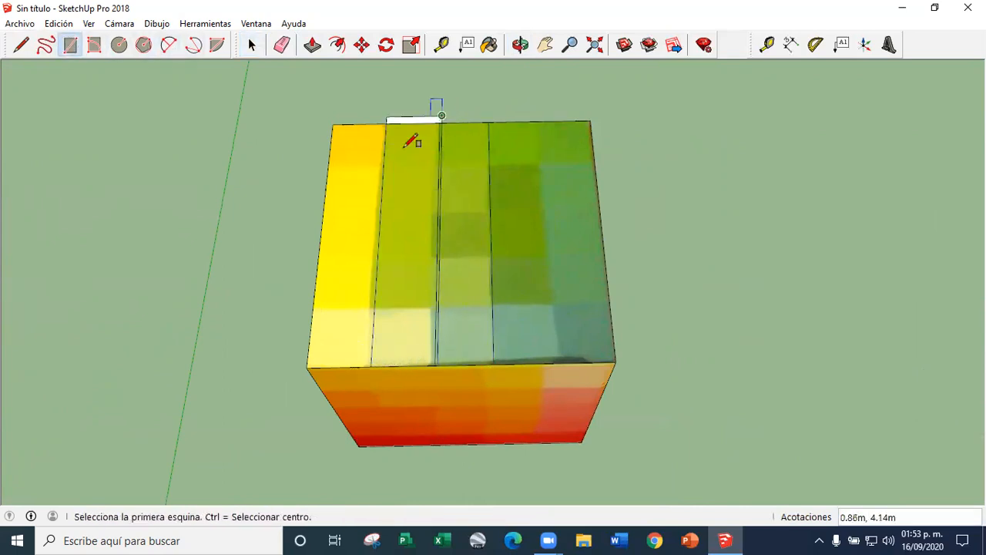
pyautogui.hotkey('ctrl', 'z')
pyautogui.click(368, 360)
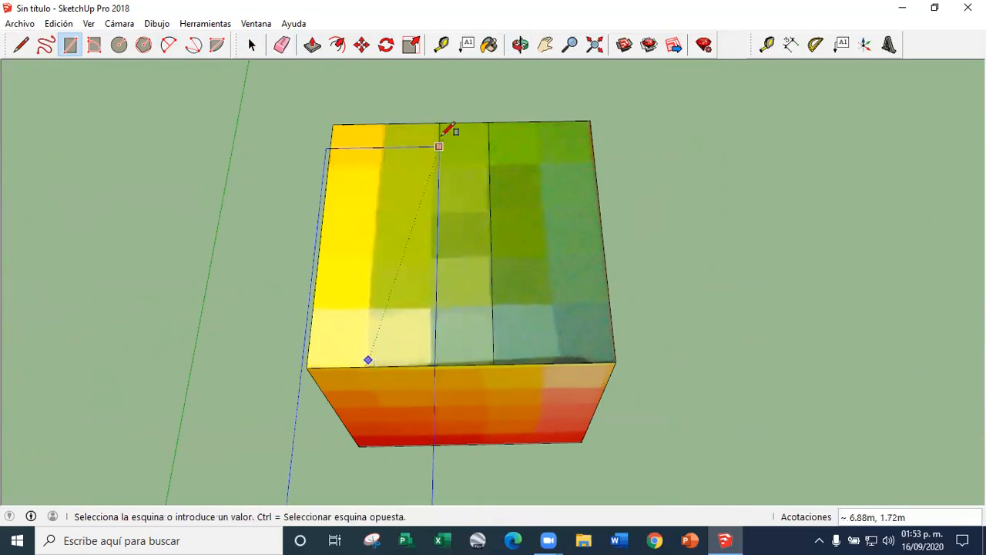
pyautogui.press('Escape')
# Draw a rectangle around the pale colour square at the upper-right corner of the cube's front face
pyautogui.moveTo(367, 146); pyautogui.dragTo(380, 104, button='middle')
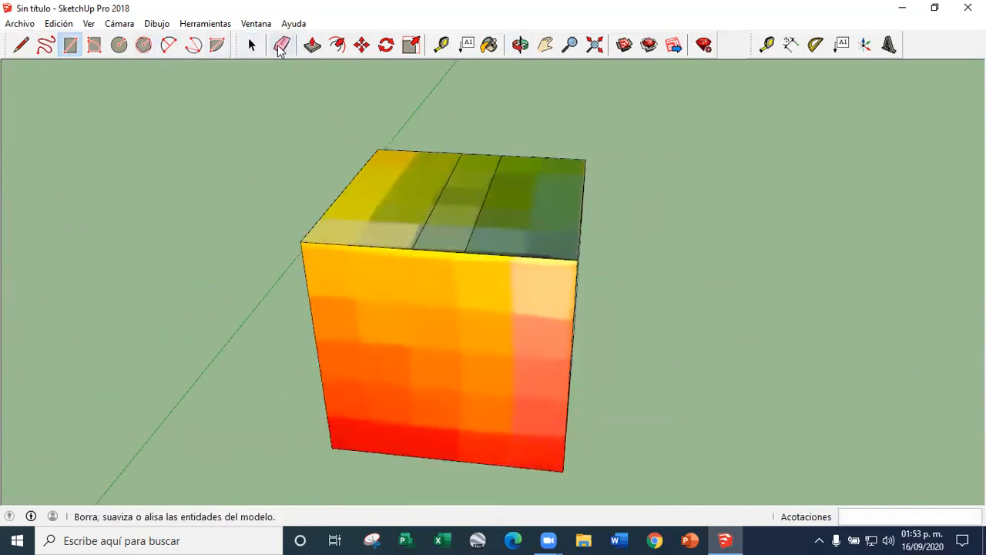
pyautogui.click(337, 45)
pyautogui.moveTo(512, 247); pyautogui.dragTo(389, 204, button='middle')
pyautogui.scroll(3, 378, 242)
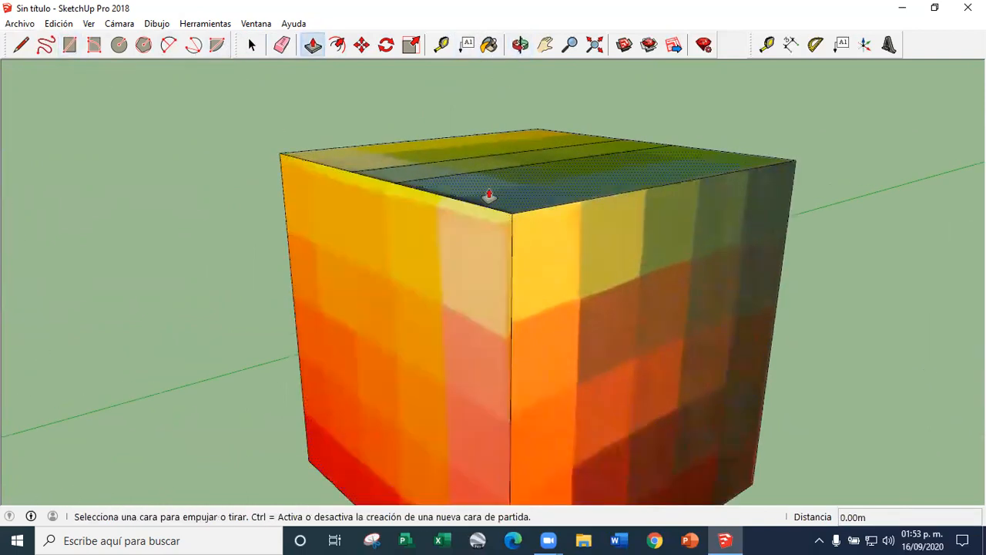
pyautogui.click(71, 44)
pyautogui.click(512, 213)
pyautogui.click(455, 299)
# Push the corner square into the cube to cut a notch out of its upper corner
pyautogui.click(312, 44)
pyautogui.click(495, 291)
pyautogui.click(342, 319)
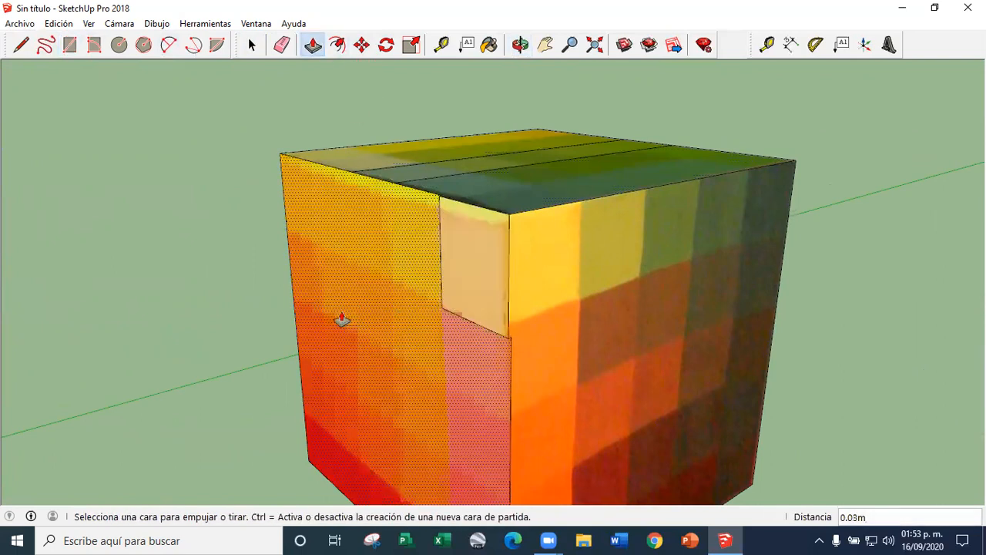
pyautogui.click(467, 282)
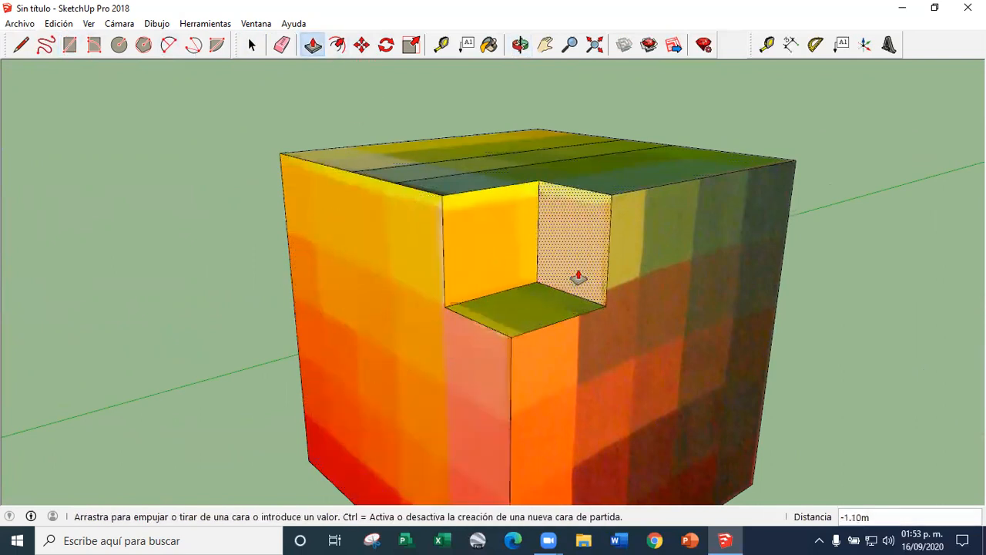
pyautogui.moveTo(551, 282); pyautogui.dragTo(379, 114, button='middle')
# Examine the notched cube's textured faces and the tiled curved wall from several sides
pyautogui.click(251, 45)
pyautogui.scroll(-3, 432, 200)
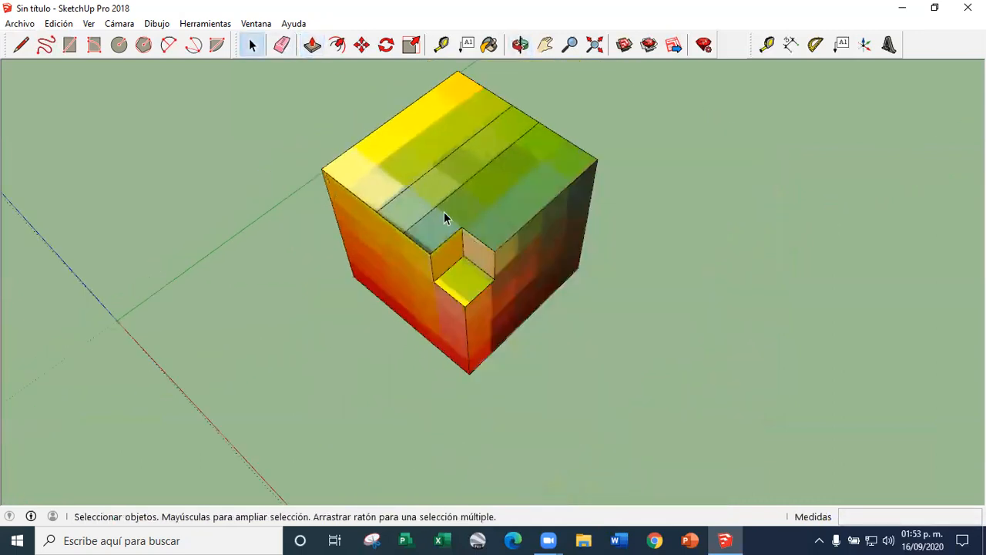
pyautogui.scroll(-3, 460, 269)
pyautogui.scroll(-5, 416, 196)
pyautogui.moveTo(432, 216); pyautogui.dragTo(630, 143, button='middle')
pyautogui.scroll(5, 393, 257)
pyautogui.scroll(-5, 343, 274)
pyautogui.scroll(4, 455, 259)
pyautogui.scroll(3, 308, 254)
pyautogui.scroll(-4, 205, 254)
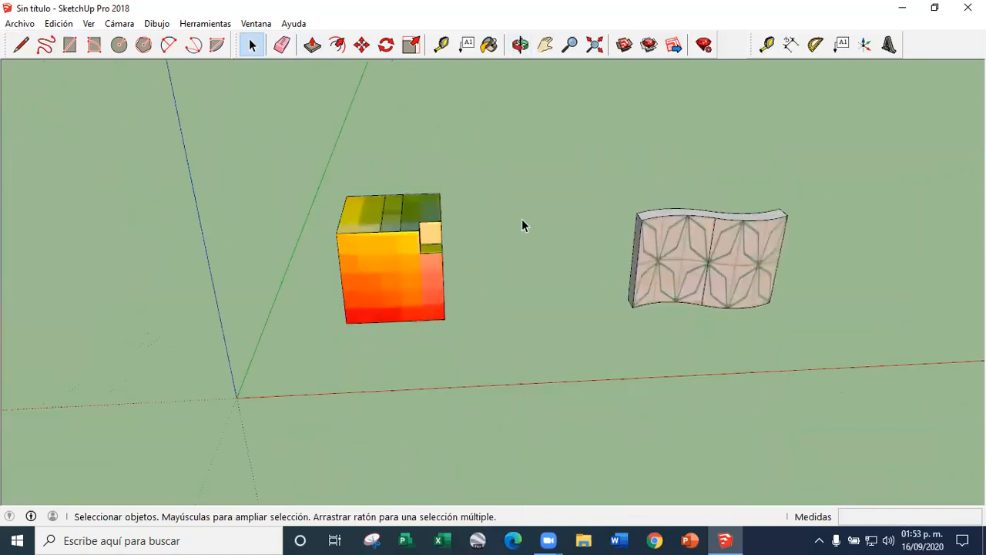
pyautogui.scroll(3, 522, 223)
pyautogui.moveTo(644, 353)
pyautogui.mouseDown(button='middle')
pyautogui.moveTo(625, 382)
pyautogui.moveTo(743, 330)
pyautogui.mouseUp(button='middle')
pyautogui.click(743, 328)
pyautogui.tripleClick(742, 327)
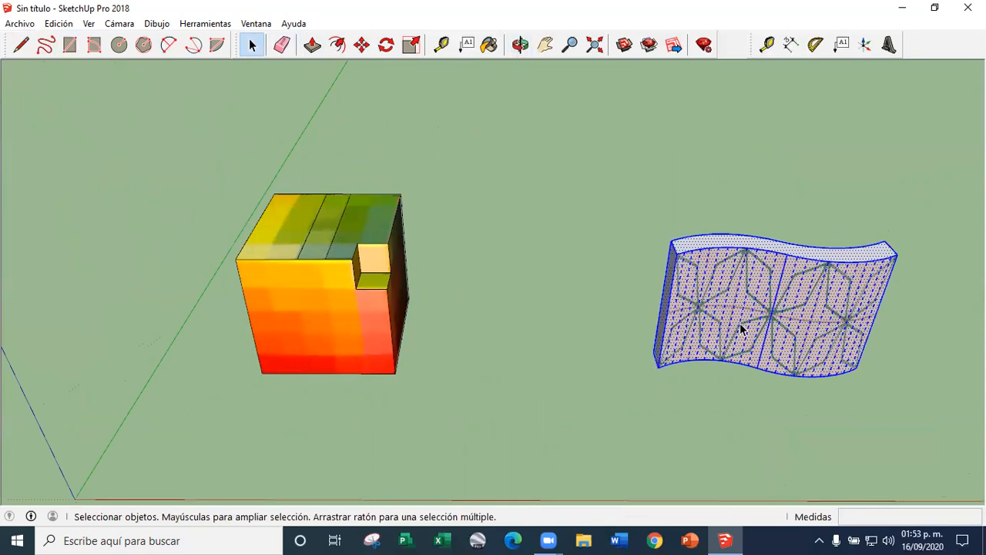
pyautogui.click(527, 216)
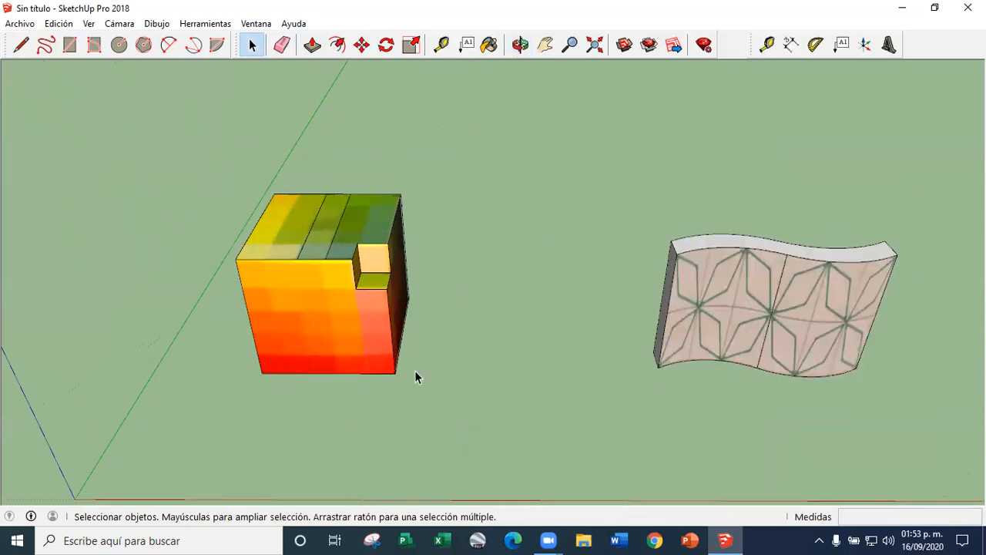